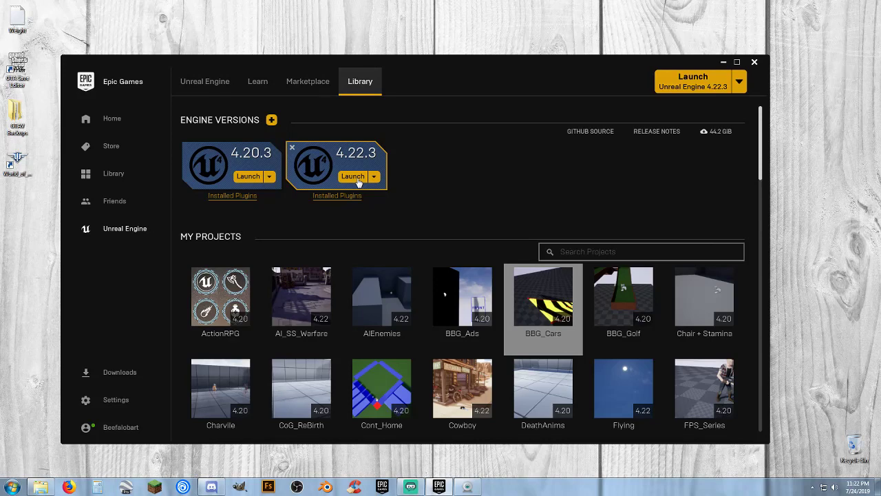
- Launch Unreal Engine 4.22.3 and select the Blueprint Vehicle template for a new project
{"action": "left_click", "coordinate": [355, 177]}
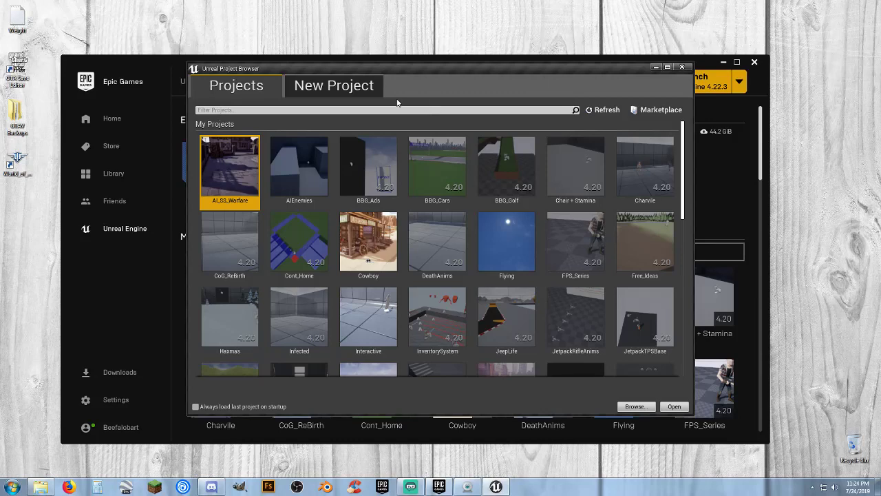
{"action": "left_click", "coordinate": [345, 89]}
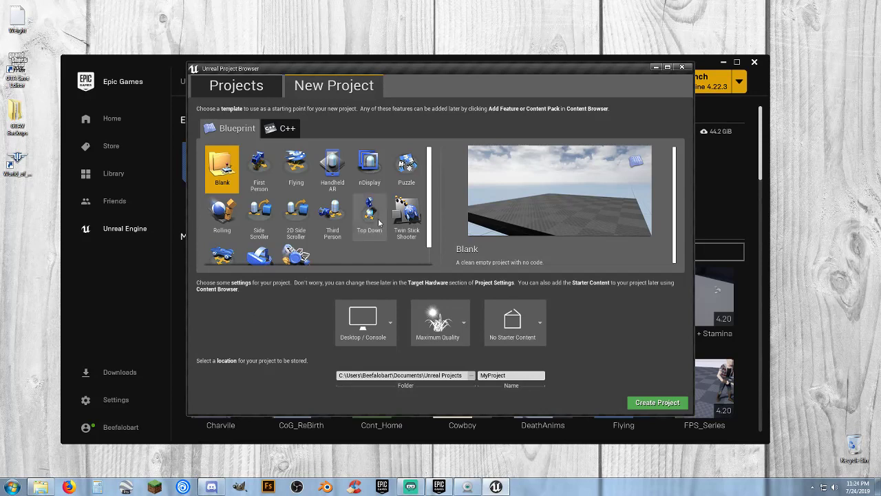
{"action": "scroll", "coordinate": [241, 245], "scroll_direction": "down", "scroll_amount": 1}
{"action": "scroll", "coordinate": [241, 245], "scroll_direction": "down", "scroll_amount": 1}
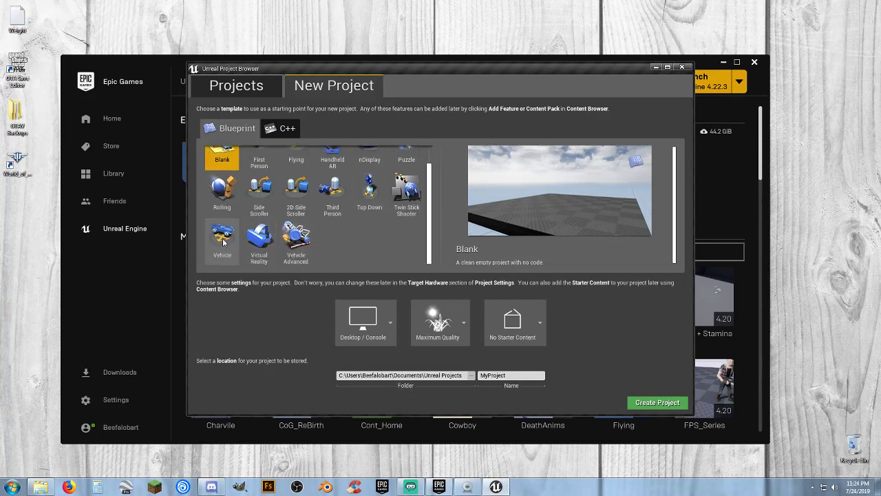
{"action": "left_click", "coordinate": [223, 241]}
{"action": "scroll", "coordinate": [223, 241], "scroll_direction": "up", "scroll_amount": 2}
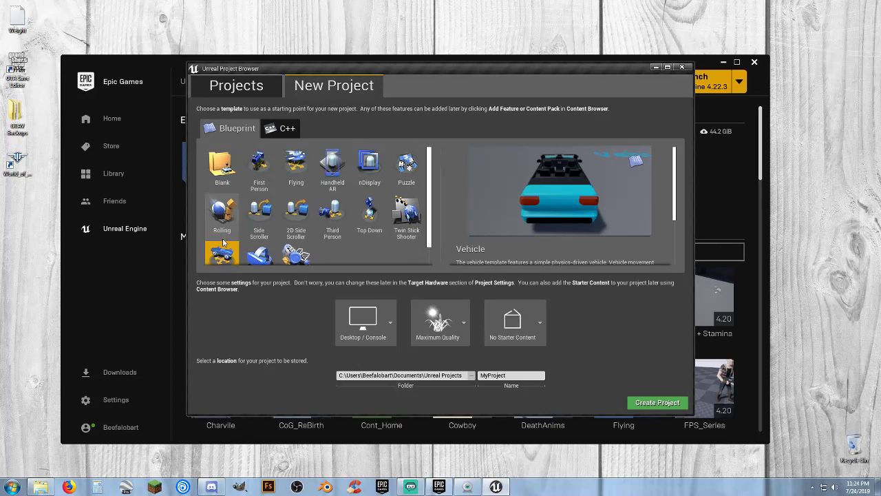
{"action": "scroll", "coordinate": [222, 241], "scroll_direction": "down", "scroll_amount": 2}
{"action": "scroll", "coordinate": [223, 241], "scroll_direction": "up", "scroll_amount": 2}
{"action": "scroll", "coordinate": [222, 241], "scroll_direction": "down", "scroll_amount": 2}
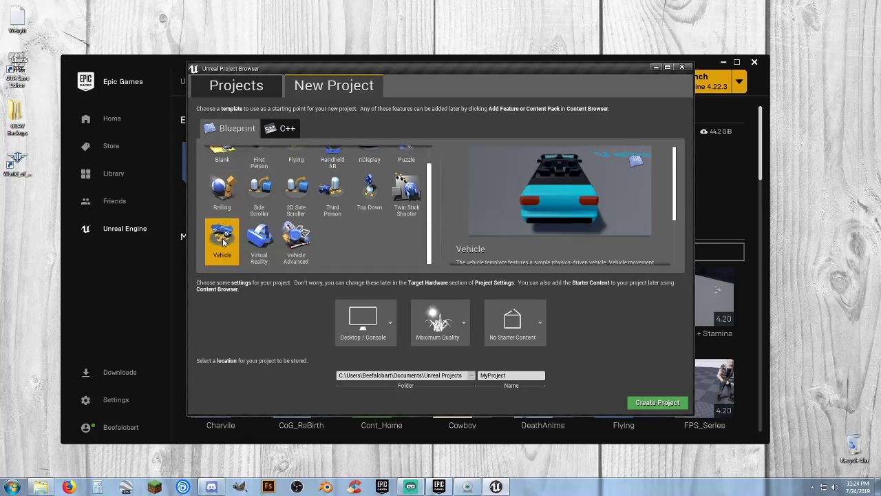
{"action": "scroll", "coordinate": [222, 241], "scroll_direction": "up", "scroll_amount": 2}
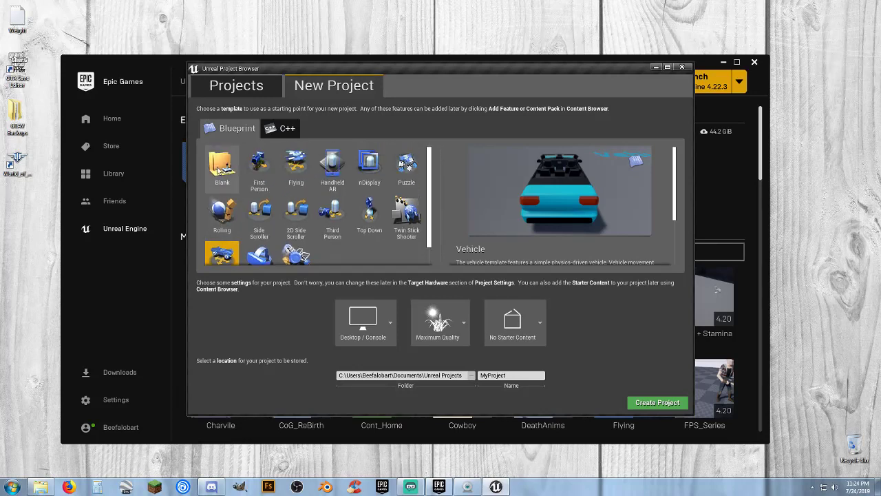
{"action": "scroll", "coordinate": [220, 207], "scroll_direction": "down", "scroll_amount": 2}
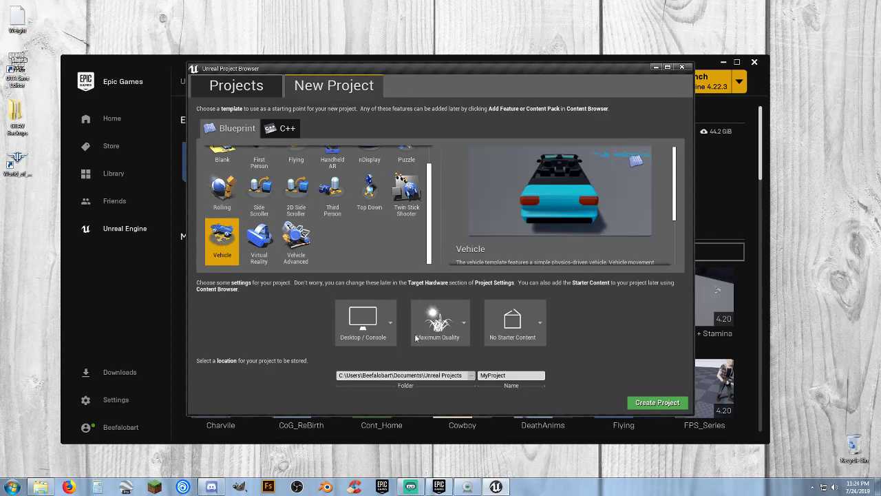
- Name the new project BBG_MCO and create it
{"action": "left_click", "coordinate": [507, 375]}
{"action": "double_click", "coordinate": [496, 375]}
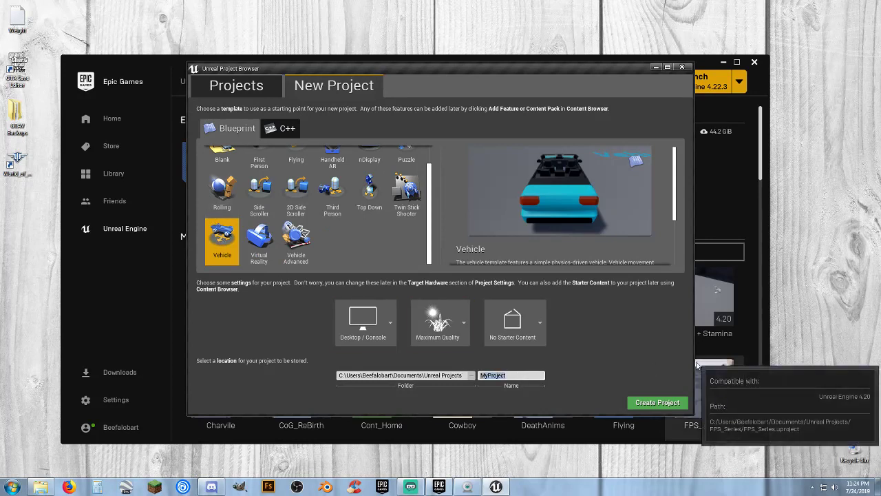
{"action": "type", "text": "BBG_MCO"}
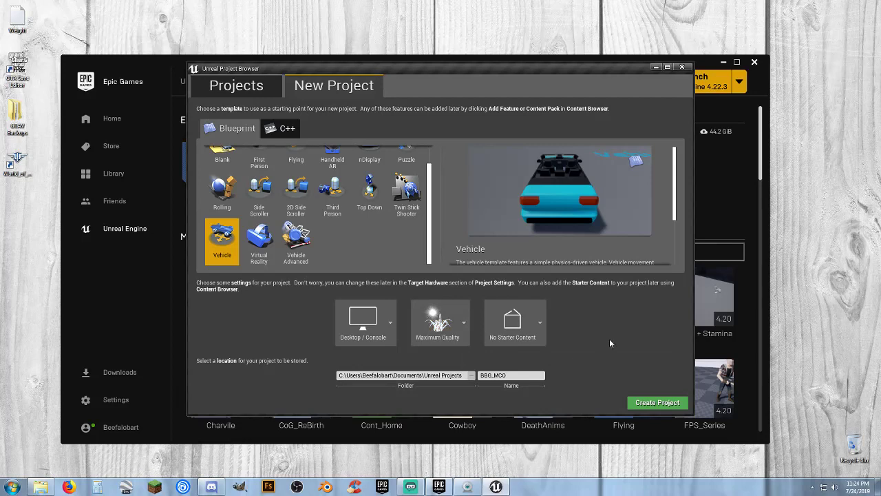
{"action": "left_click", "coordinate": [646, 406]}
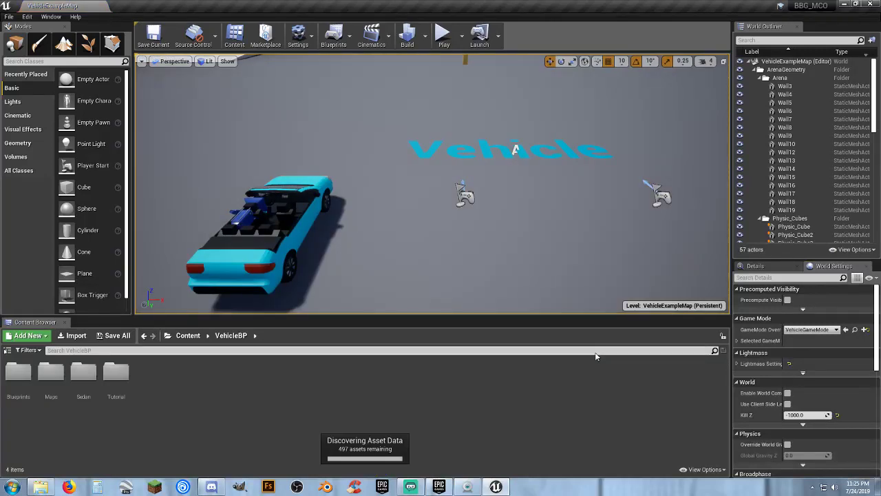
- Show the folder tree beside the assets in the Content Browser
{"action": "right_click_drag", "start_coordinate": [523, 296], "coordinate": [541, 251]}
{"action": "right_click_drag", "start_coordinate": [458, 228], "coordinate": [434, 215]}
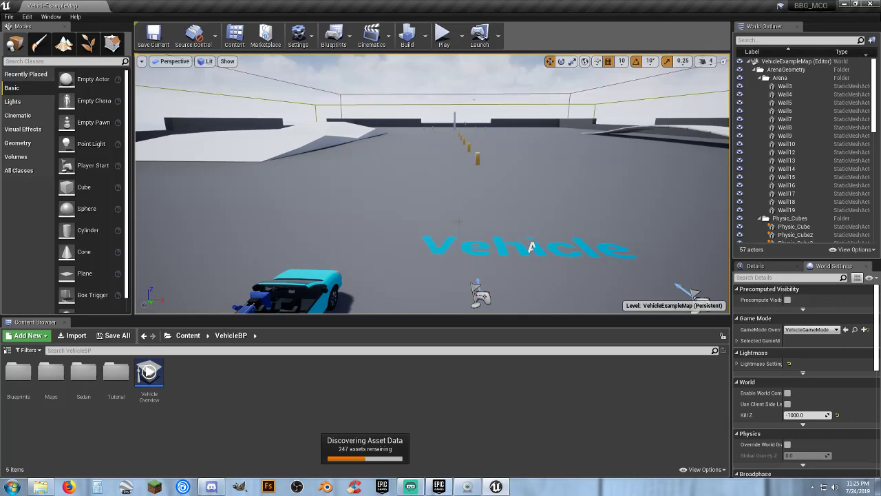
{"action": "key", "text": "s"}
{"action": "right_click_drag", "start_coordinate": [434, 215], "coordinate": [403, 221]}
{"action": "right_click_drag", "start_coordinate": [592, 236], "coordinate": [579, 236]}
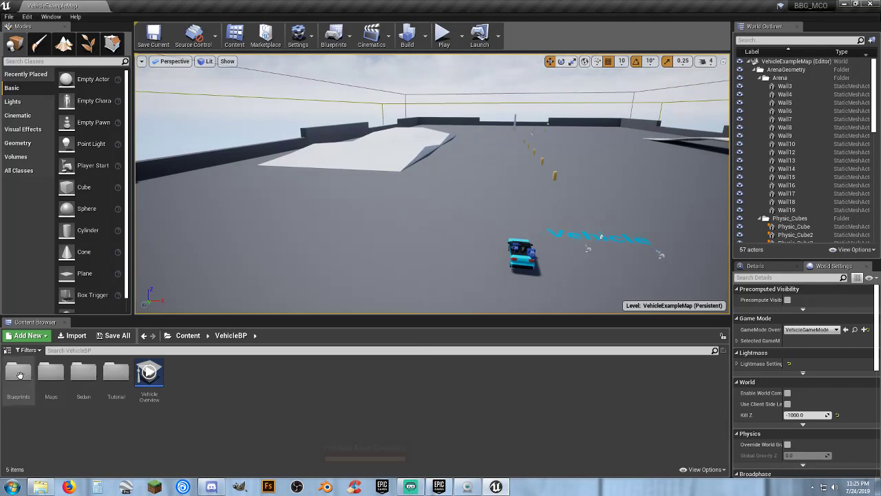
{"action": "left_click", "coordinate": [7, 351]}
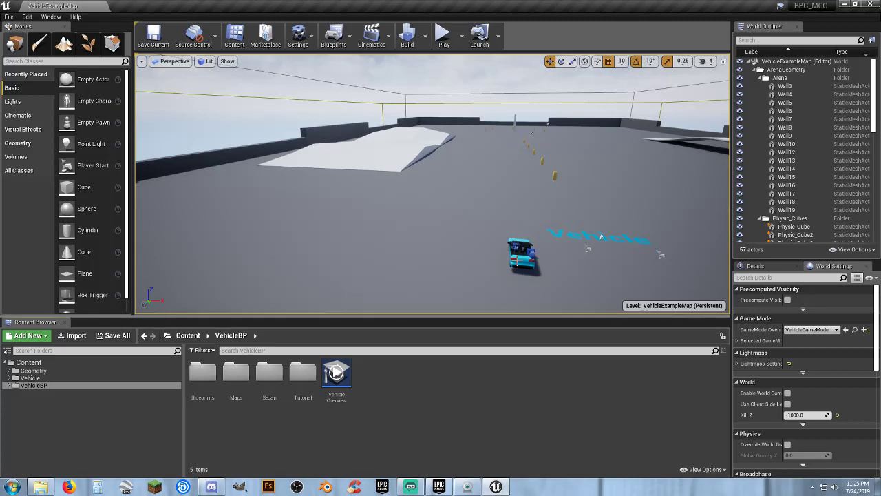
- Delete the Sedan placed in the level and expand the selected GameMode's class settings
{"action": "left_click", "coordinate": [517, 260]}
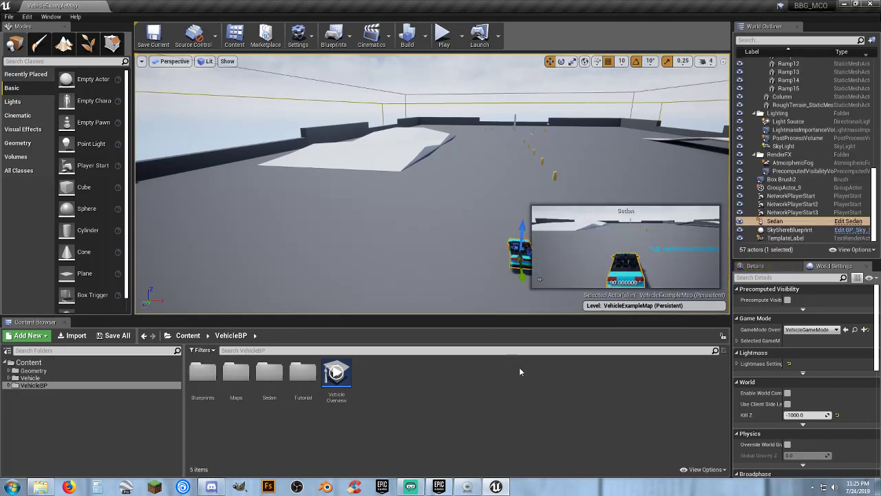
{"action": "key", "text": "Delete"}
{"action": "right_click_drag", "start_coordinate": [432, 183], "coordinate": [482, 193]}
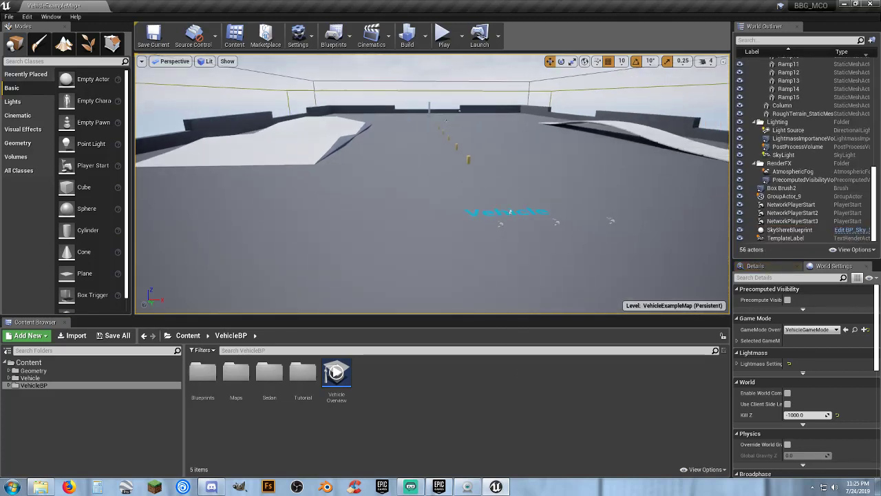
{"action": "left_click", "coordinate": [738, 340]}
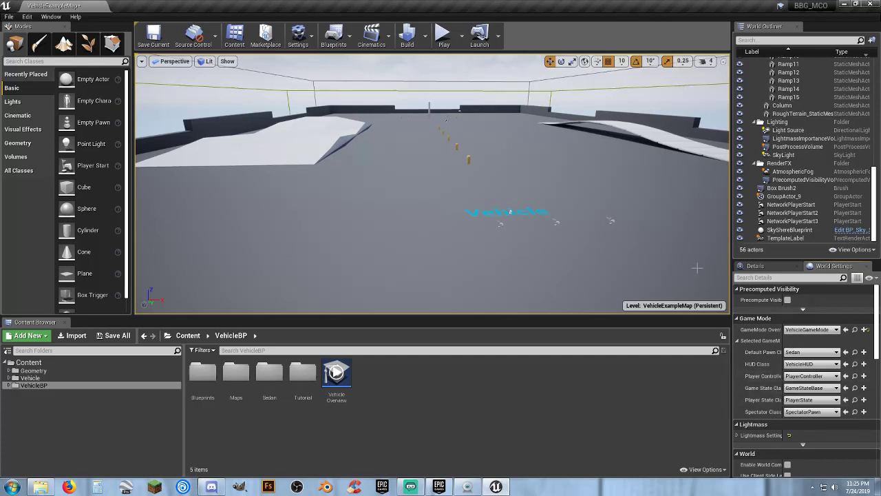
- Play-test the level in the viewport by driving the sedan around the arena, and end the session
{"action": "left_click", "coordinate": [444, 38]}
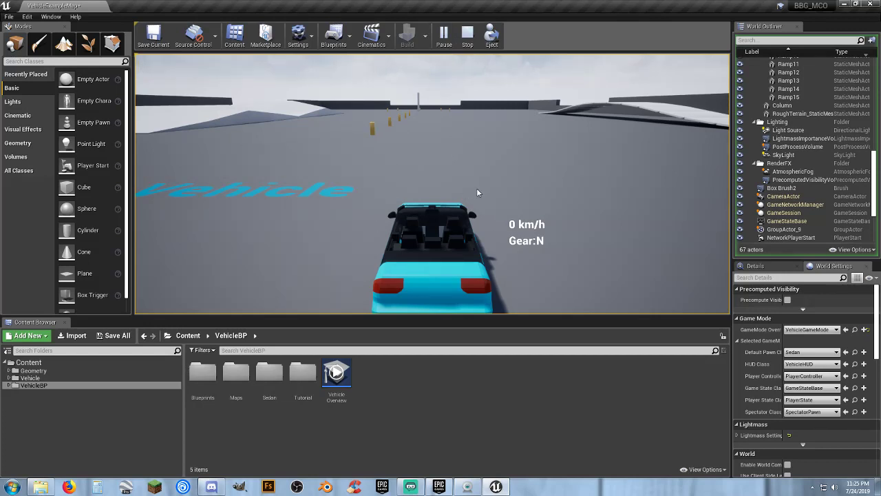
{"action": "left_click", "coordinate": [497, 192]}
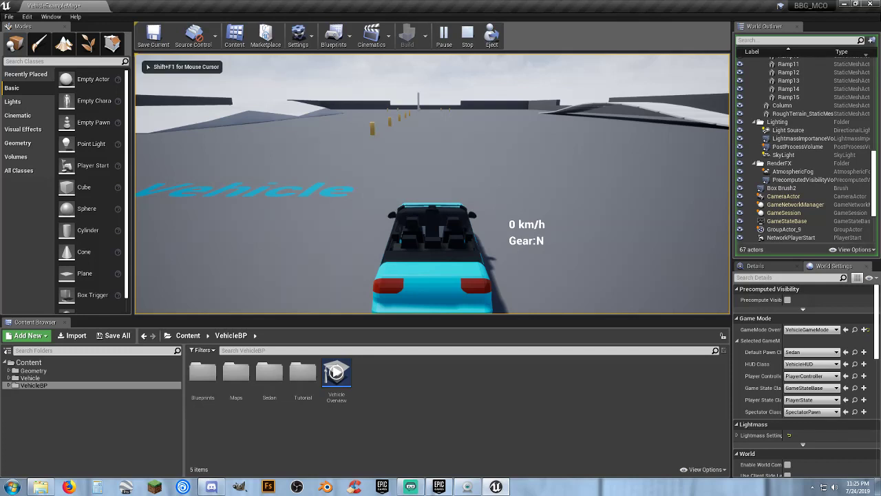
{"action": "key", "text": "w"}
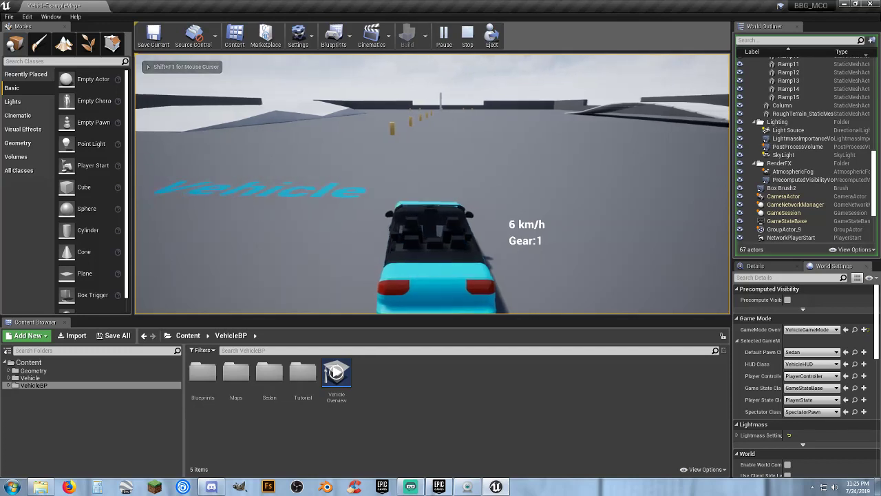
{"action": "key", "text": "a"}
{"action": "key", "text": "w"}
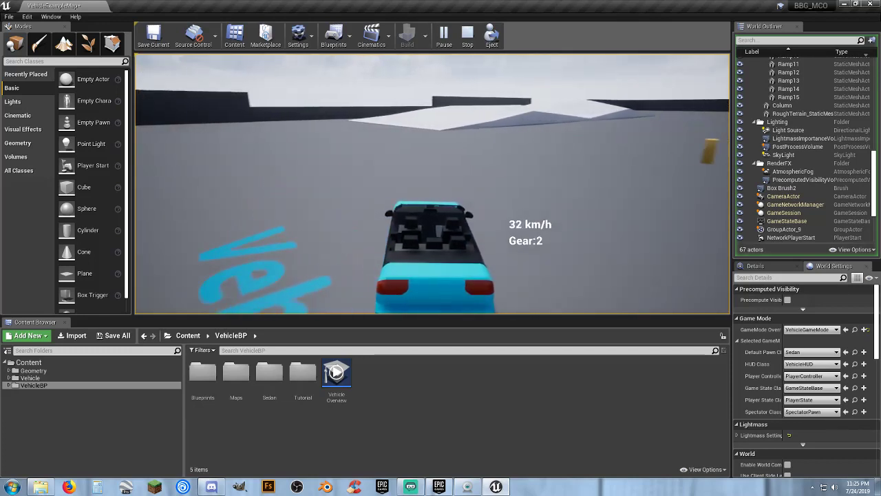
{"action": "key", "text": "w"}
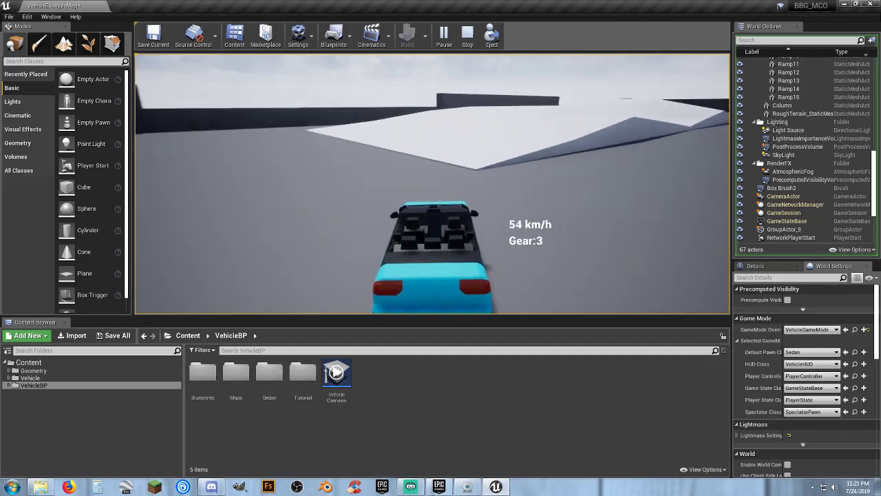
{"action": "key", "text": "d"}
{"action": "key", "text": "w"}
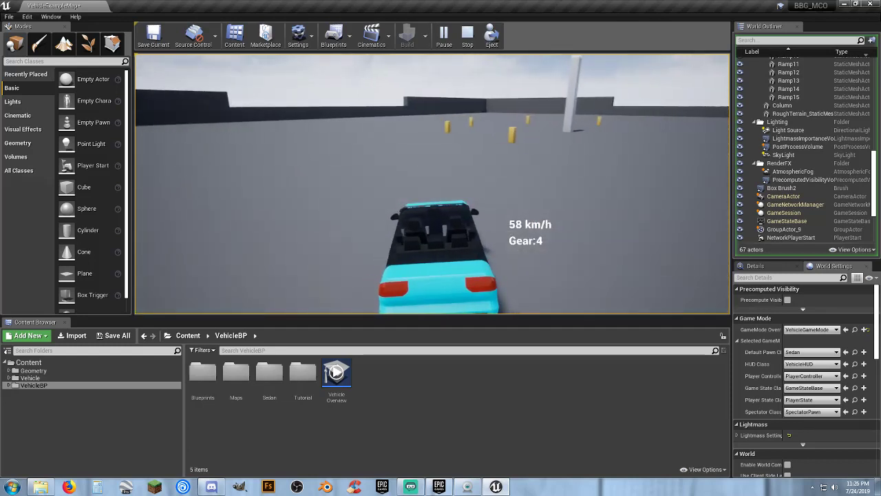
{"action": "key", "text": "d"}
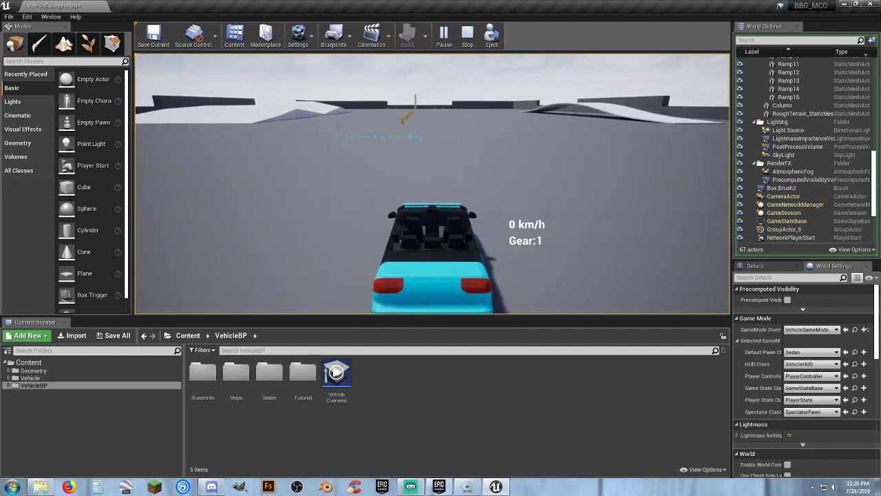
{"action": "key", "text": "Escape"}
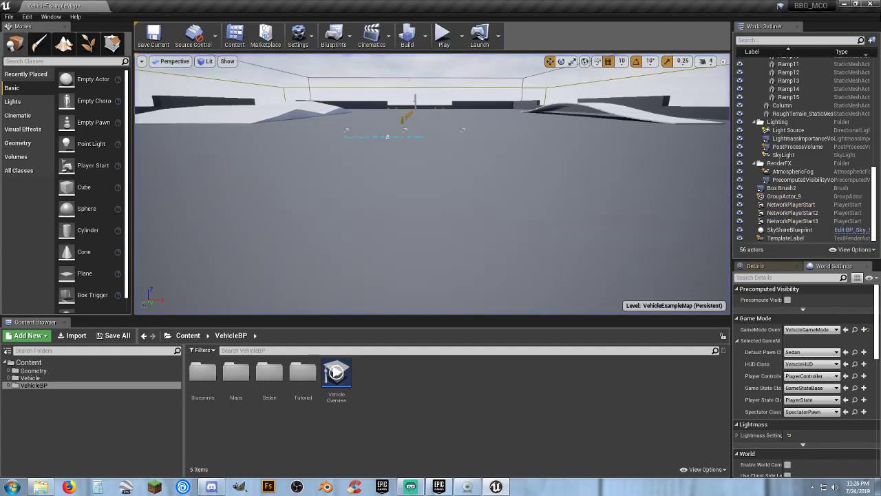
- Set the number of players to 2 and play the level in new editor windows
{"action": "left_click", "coordinate": [461, 36]}
{"action": "left_click", "coordinate": [530, 191]}
{"action": "type", "text": "2"}
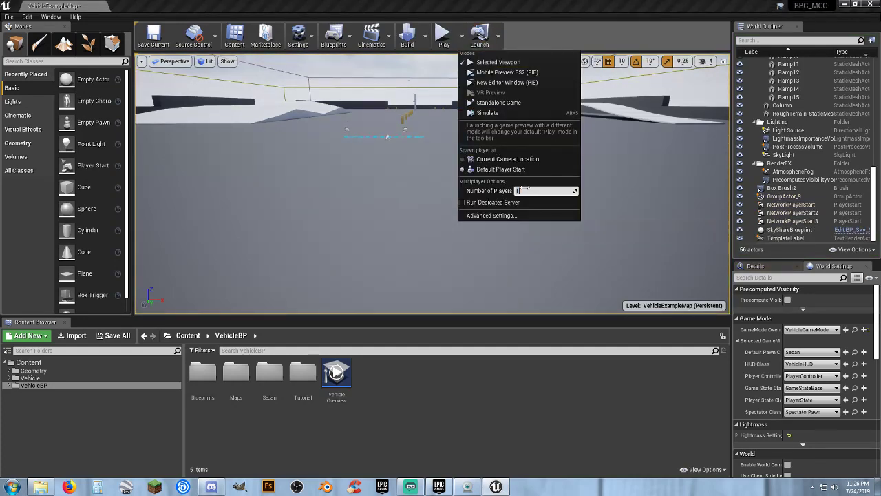
{"action": "left_click", "coordinate": [507, 82]}
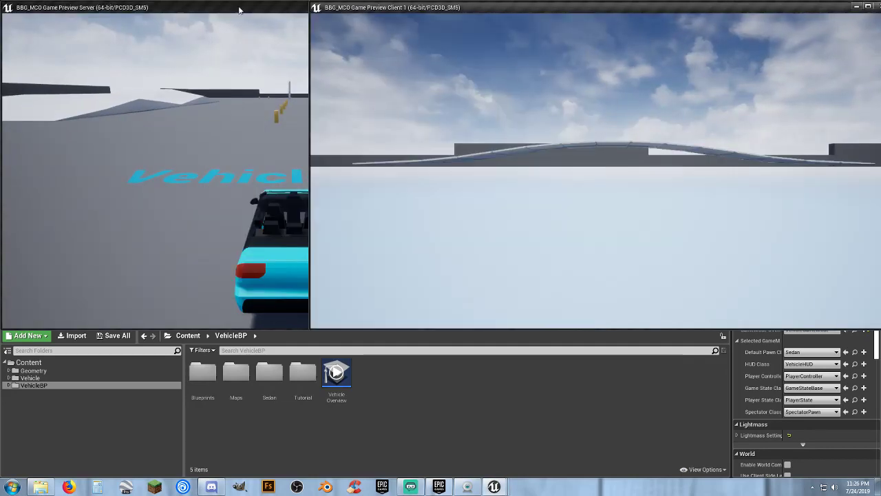
- Move the server preview off to the side and the client preview over the editor viewport, and stop playing
{"action": "left_click_drag", "start_coordinate": [239, 10], "coordinate": [0, 138]}
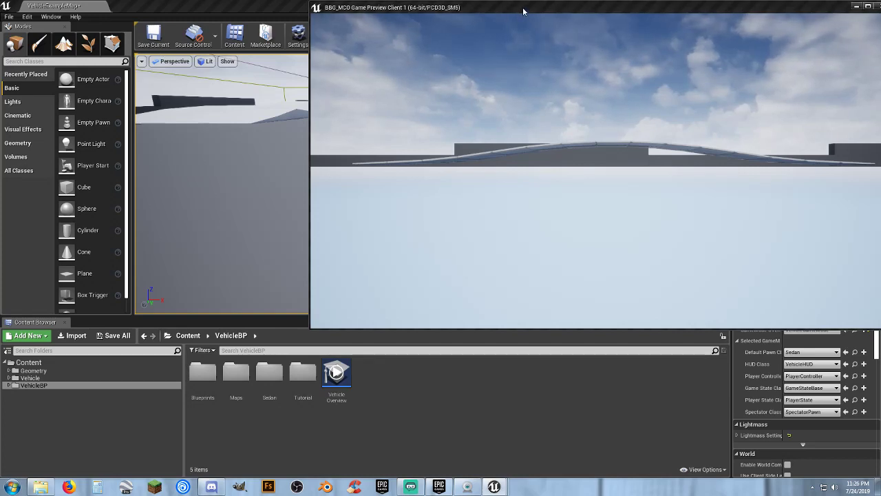
{"action": "left_click_drag", "start_coordinate": [524, 10], "coordinate": [348, 85]}
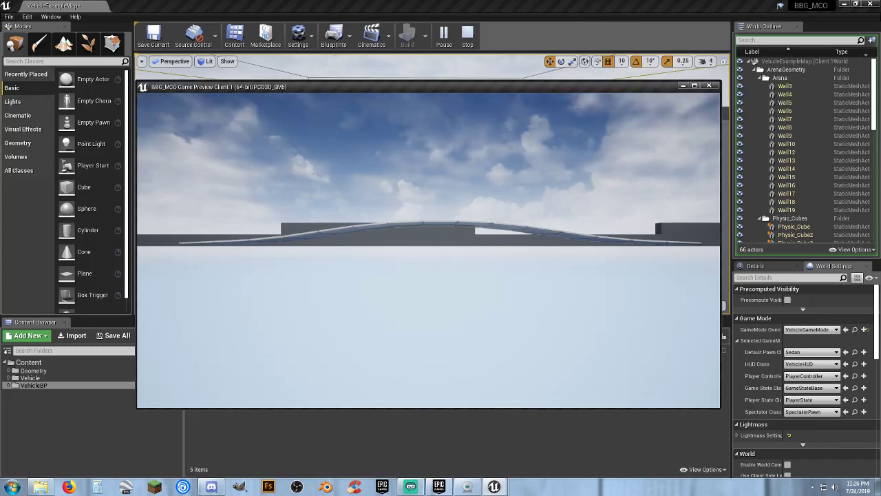
{"action": "key", "text": "Escape"}
{"action": "left_click", "coordinate": [443, 34]}
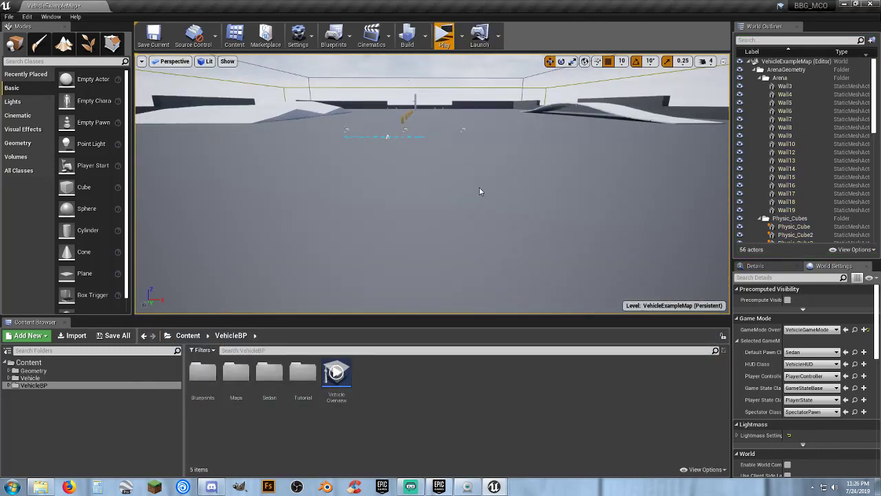
{"action": "key", "text": "Escape"}
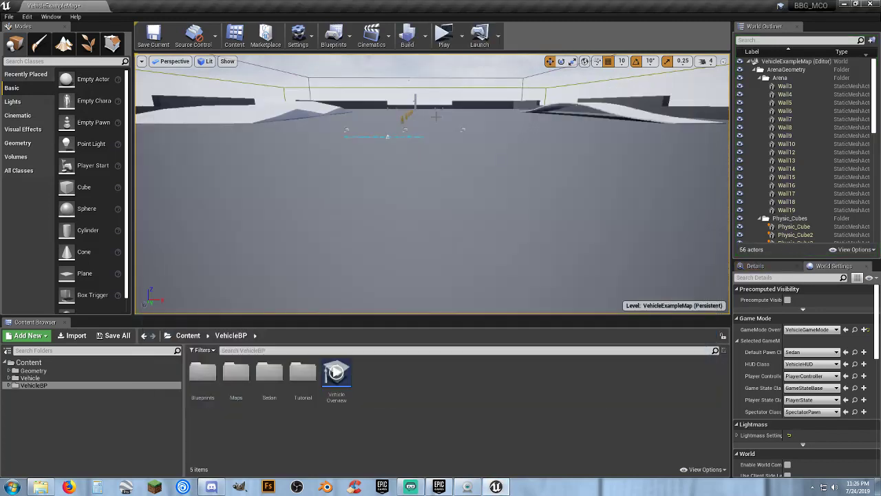
- Start the two-player session and drive the client's sedan into the other player's parked car, backing off between hits
{"action": "left_click", "coordinate": [443, 35]}
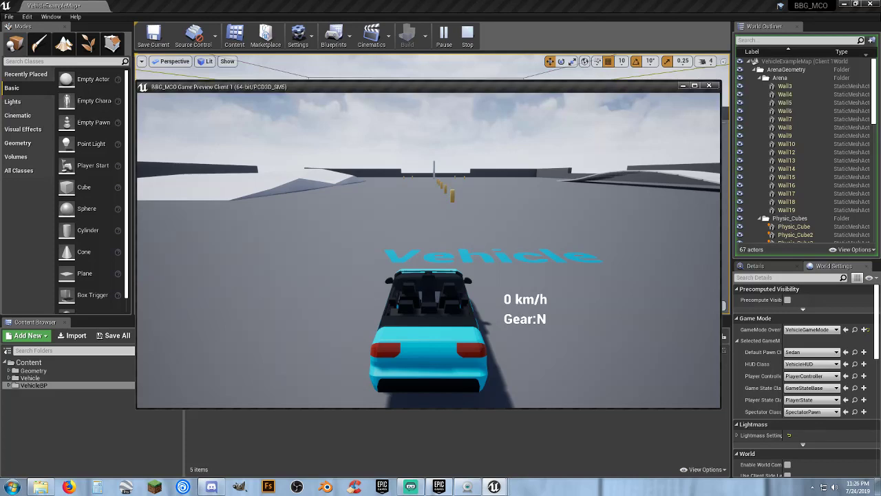
{"action": "key", "text": "w"}
{"action": "key", "text": "d"}
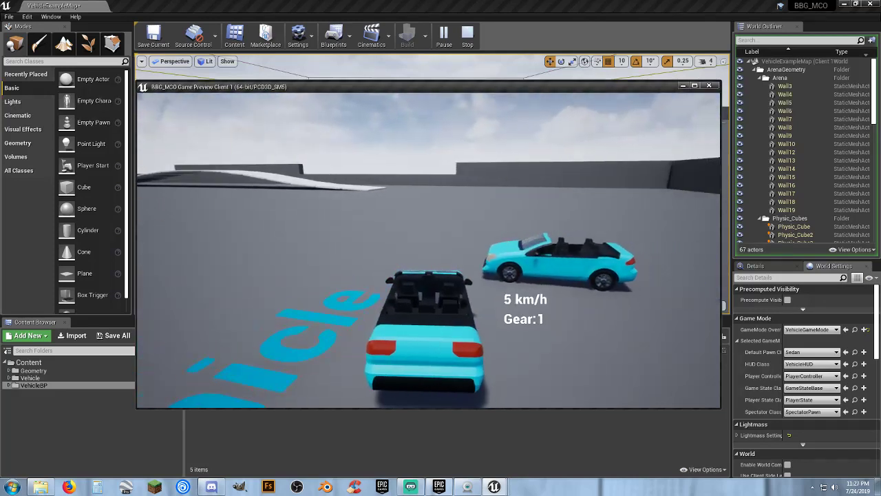
{"action": "key", "text": "w"}
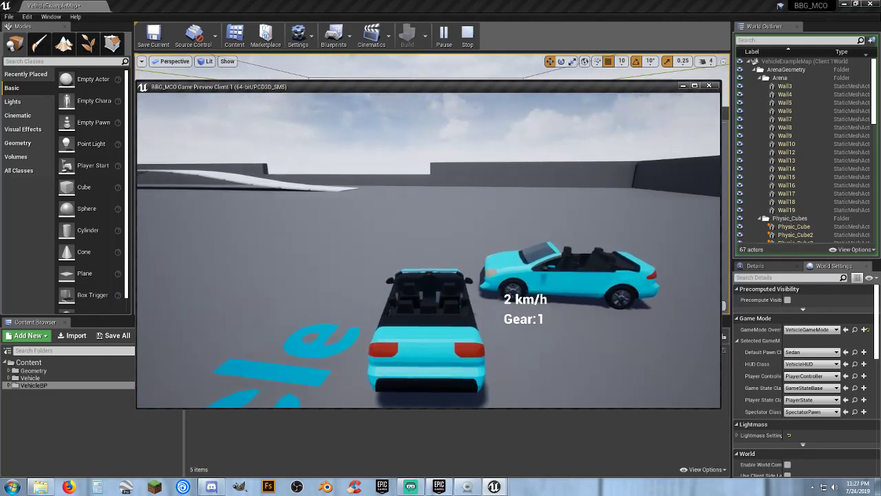
{"action": "key", "text": "s"}
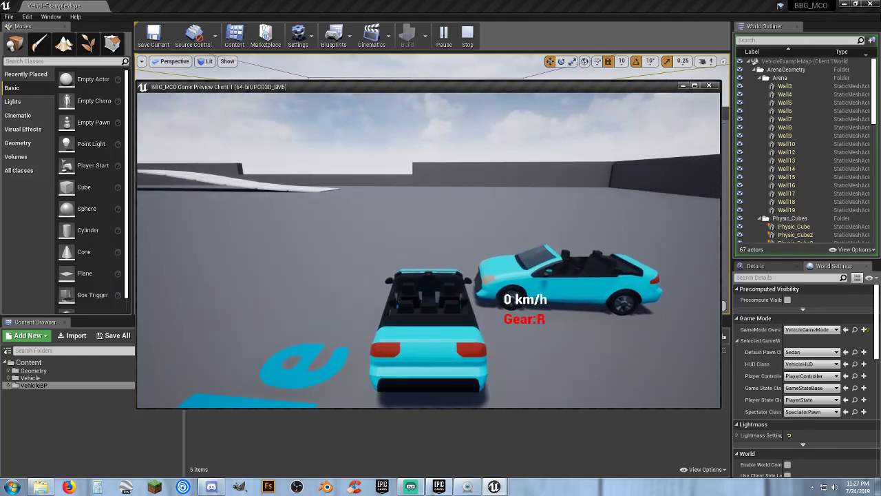
{"action": "key", "text": "w"}
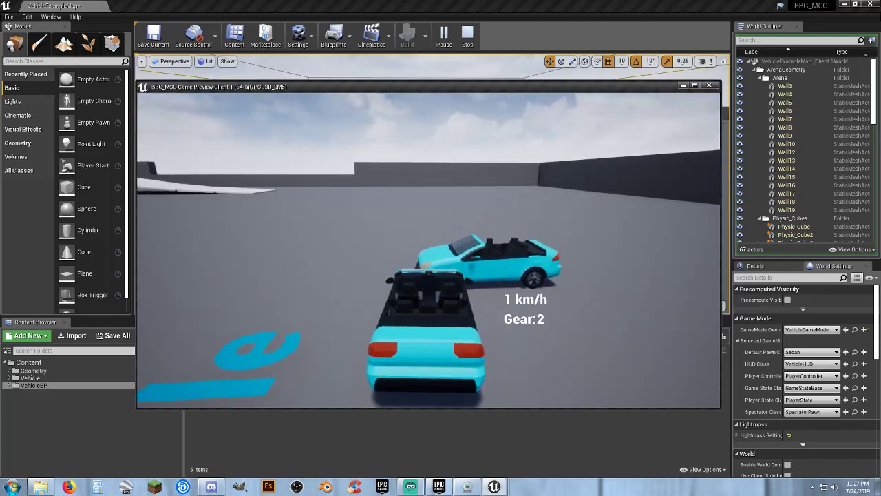
{"action": "key", "text": "s"}
- Drive the client's sedan across the arena, test its steering, braking and reversing, and stop it in front of a yellow block
{"action": "key", "text": "w"}
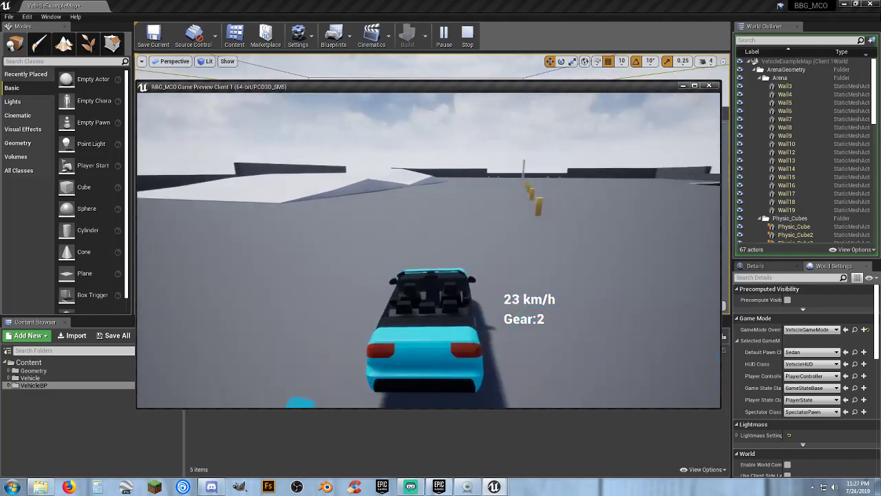
{"action": "key", "text": "w"}
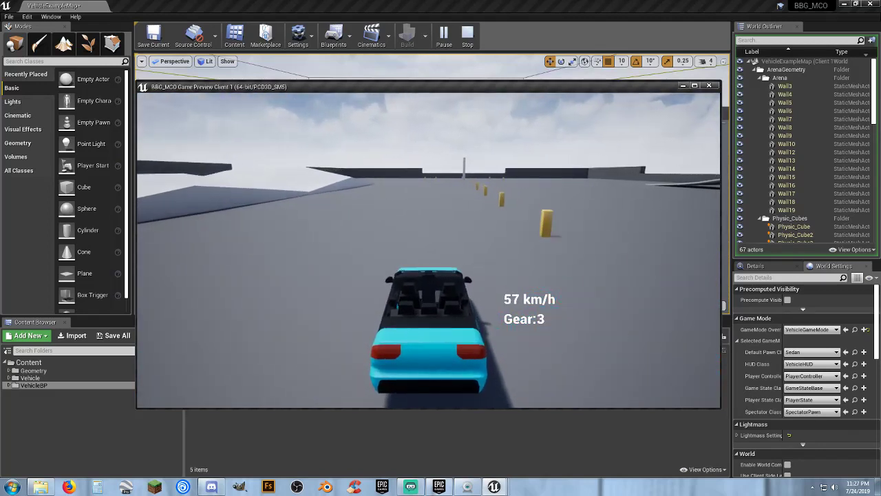
{"action": "key", "text": "w"}
{"action": "key", "text": "a"}
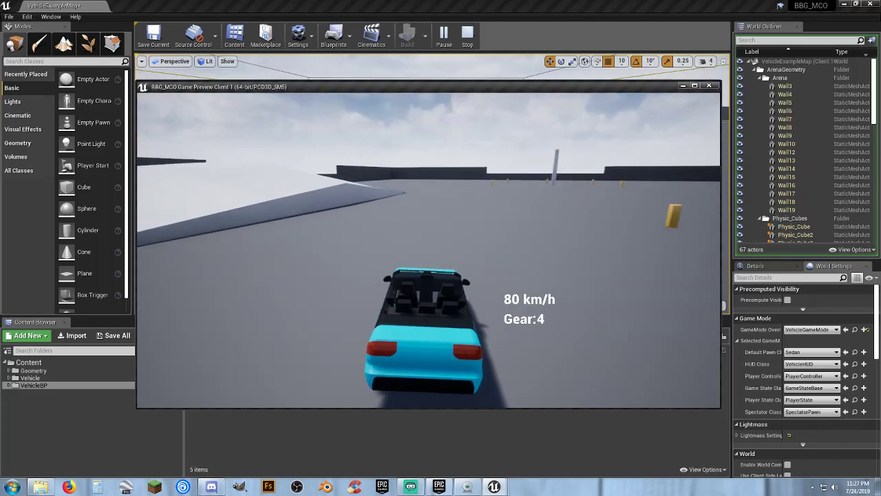
{"action": "key", "text": "w"}
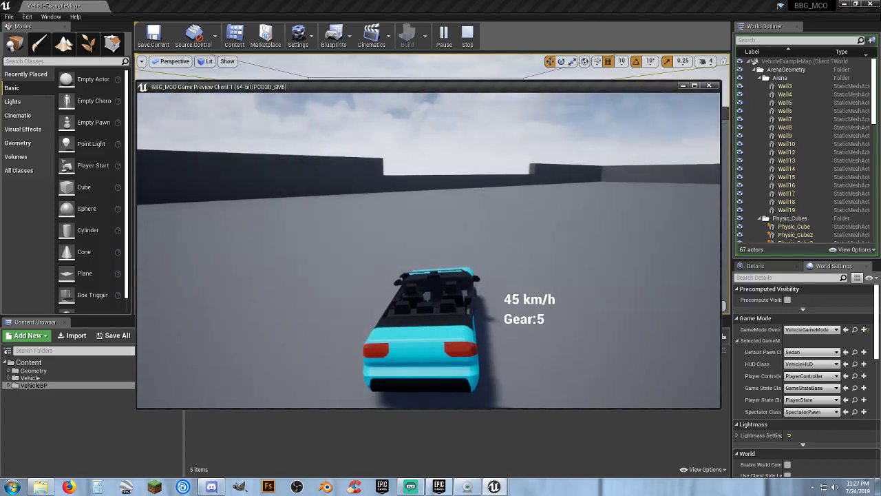
{"action": "key", "text": "d"}
{"action": "key", "text": "w"}
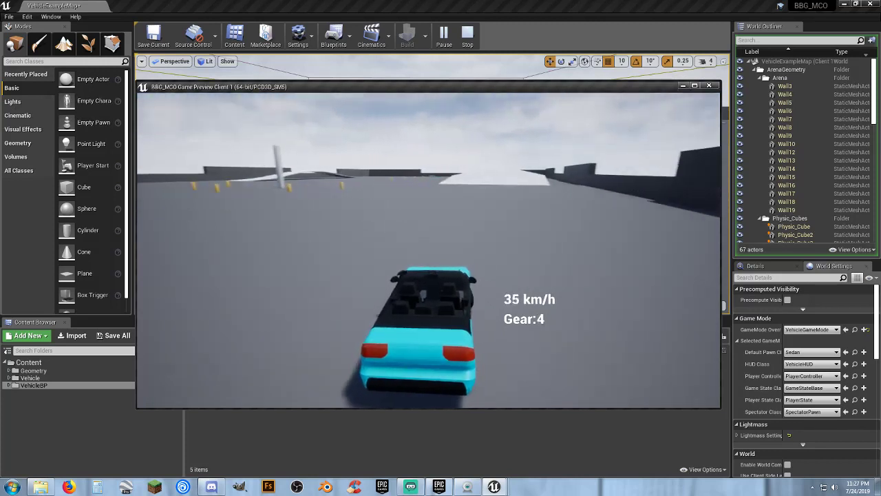
{"action": "key", "text": "s"}
{"action": "key", "text": "w"}
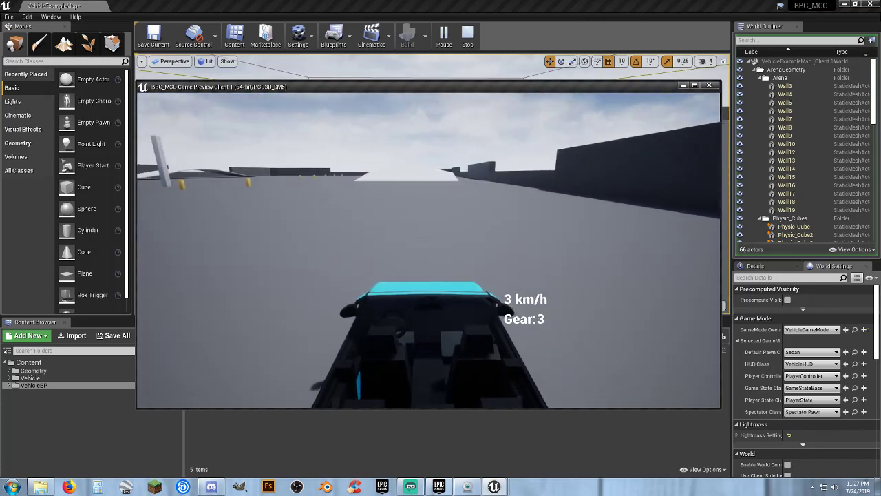
{"action": "key", "text": "a"}
{"action": "key", "text": "w"}
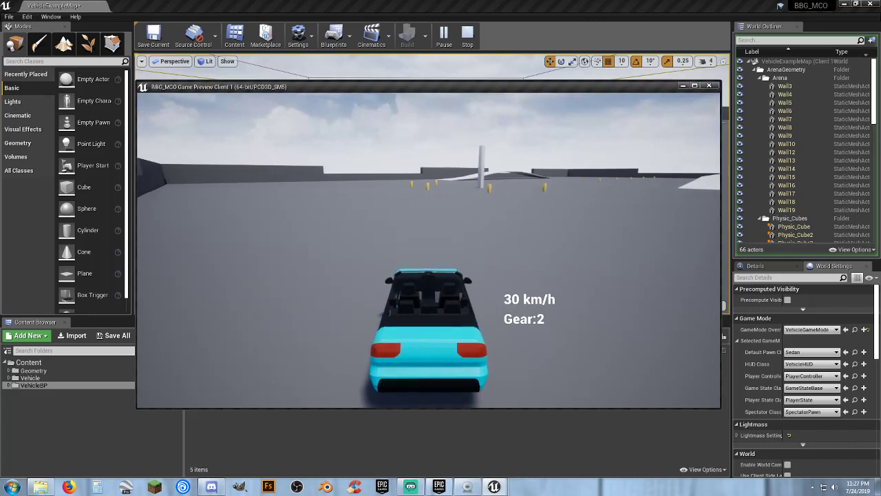
{"action": "key", "text": "w"}
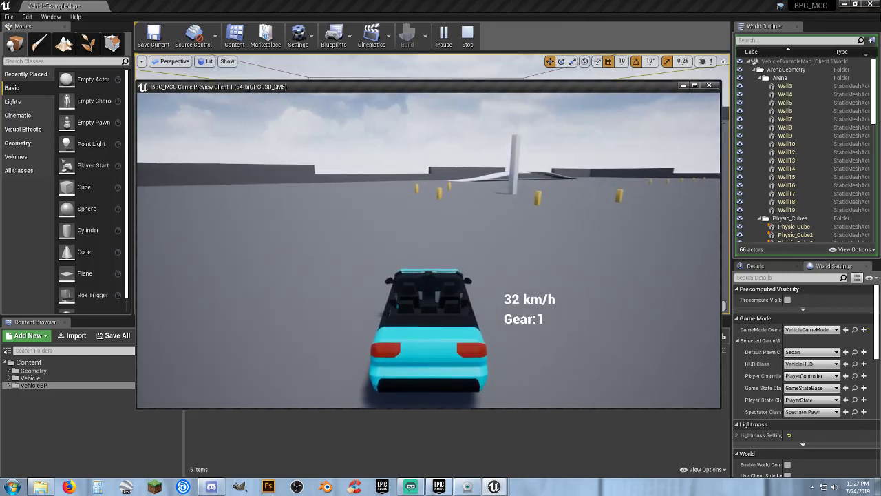
{"action": "key", "text": "s"}
{"action": "key", "text": "s"}
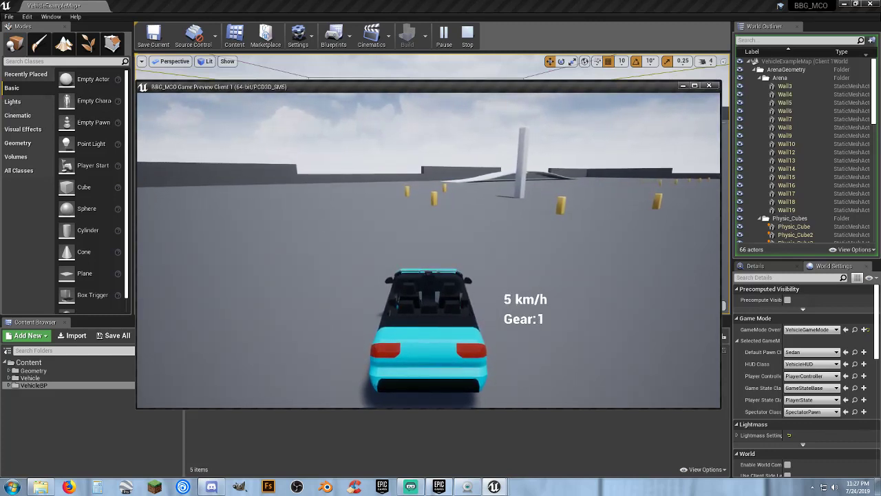
{"action": "key", "text": "s"}
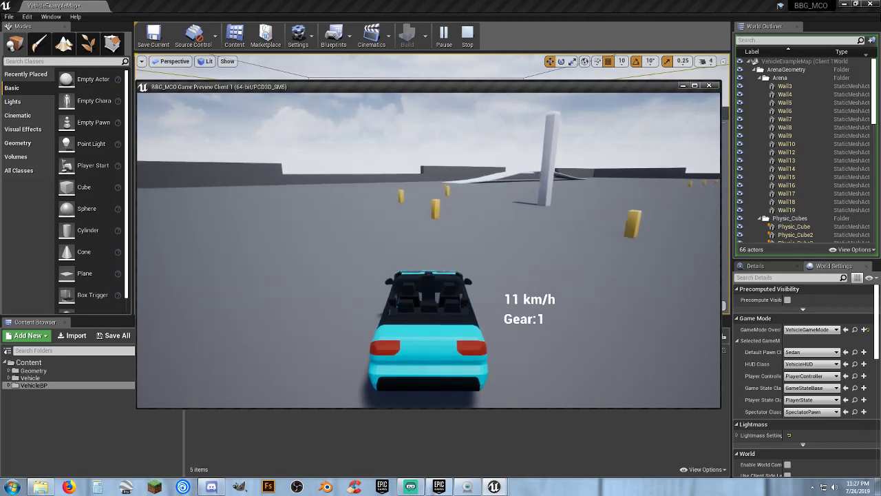
{"action": "key", "text": "w"}
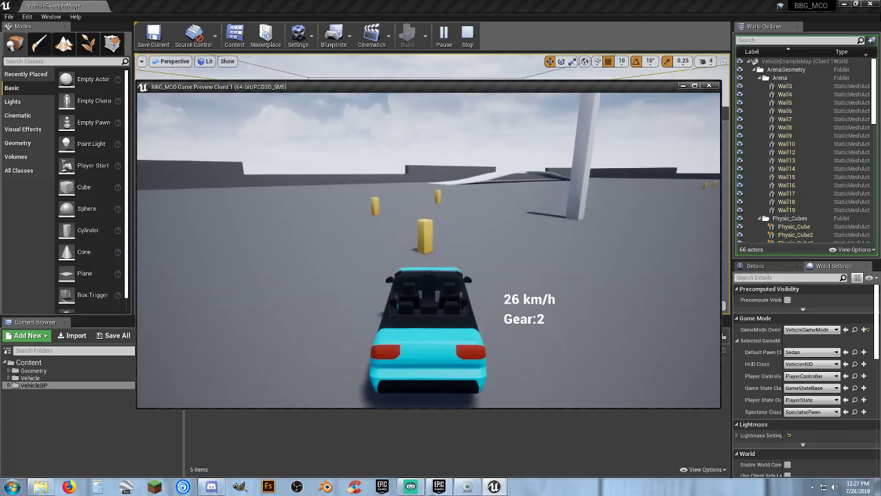
{"action": "key", "text": "s"}
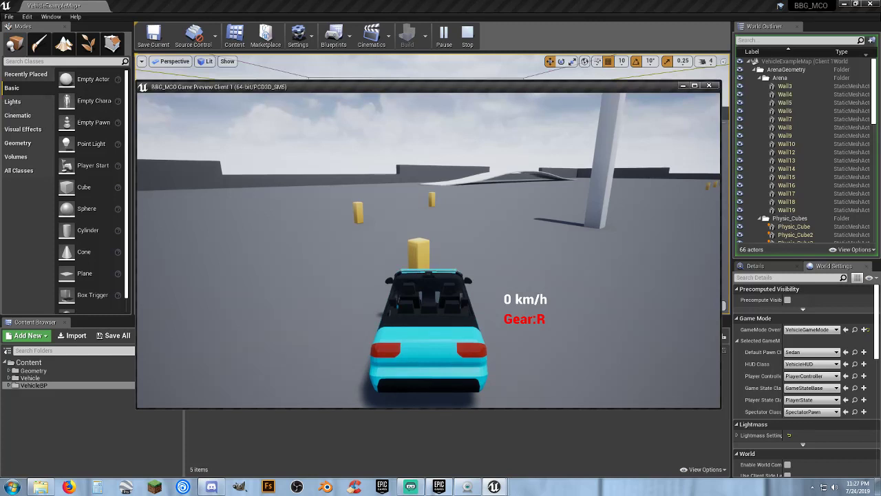
- Bring the other player's preview beside the client preview, drive its car around the client's sedan, and end the session
{"action": "key", "text": "shift+F1"}
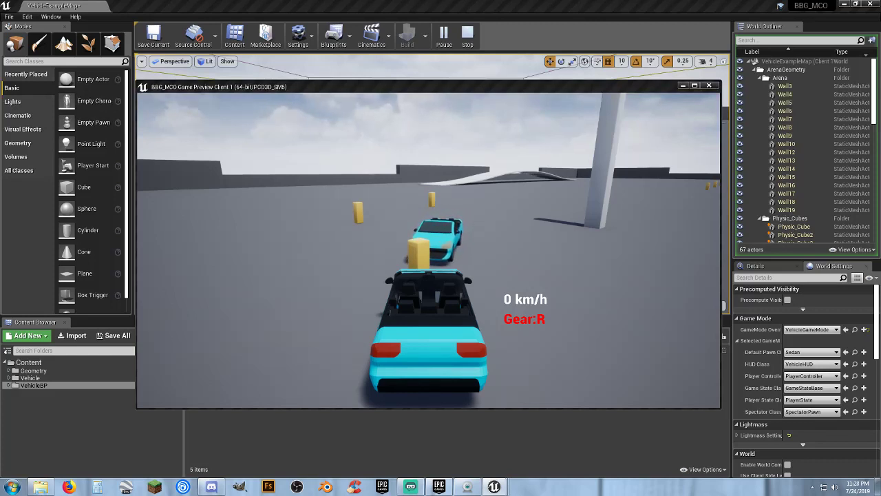
{"action": "key", "text": "alt+Tab"}
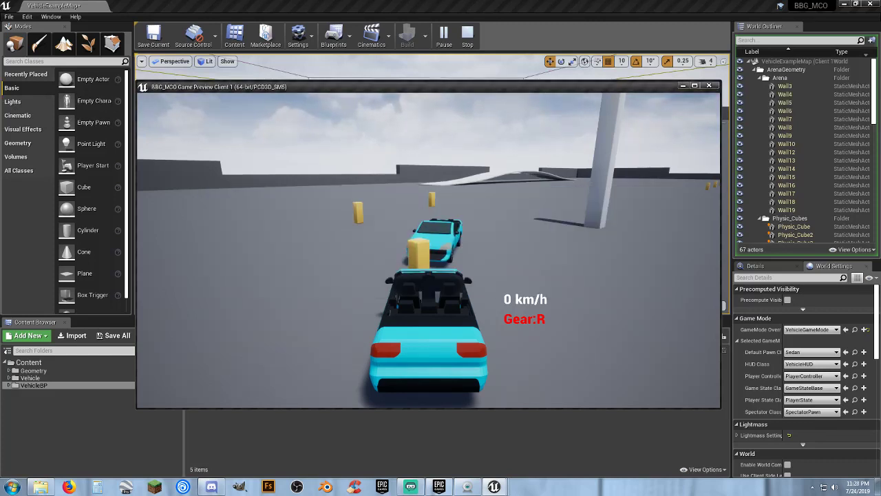
{"action": "left_click_drag", "start_coordinate": [0, 193], "coordinate": [1, 120]}
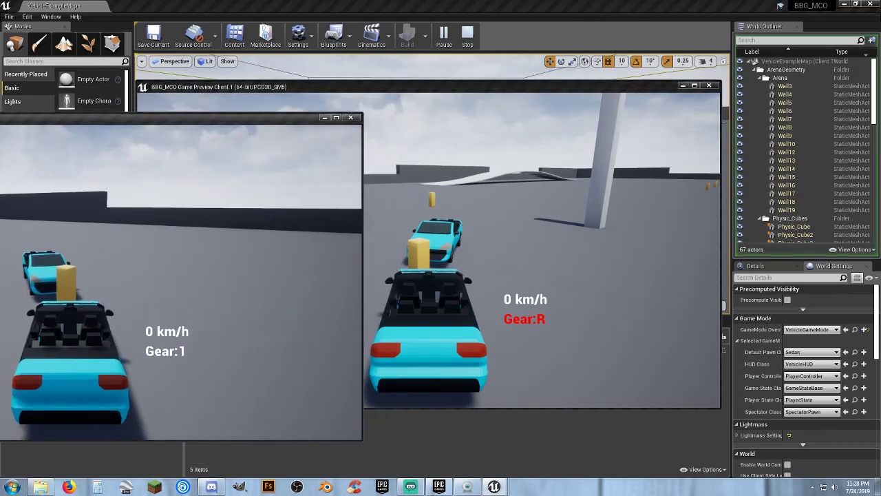
{"action": "key", "text": "w"}
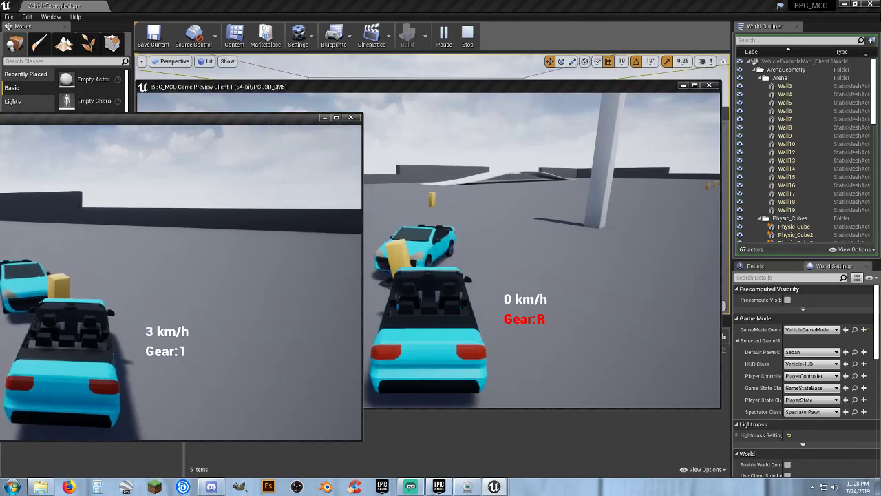
{"action": "key", "text": "s"}
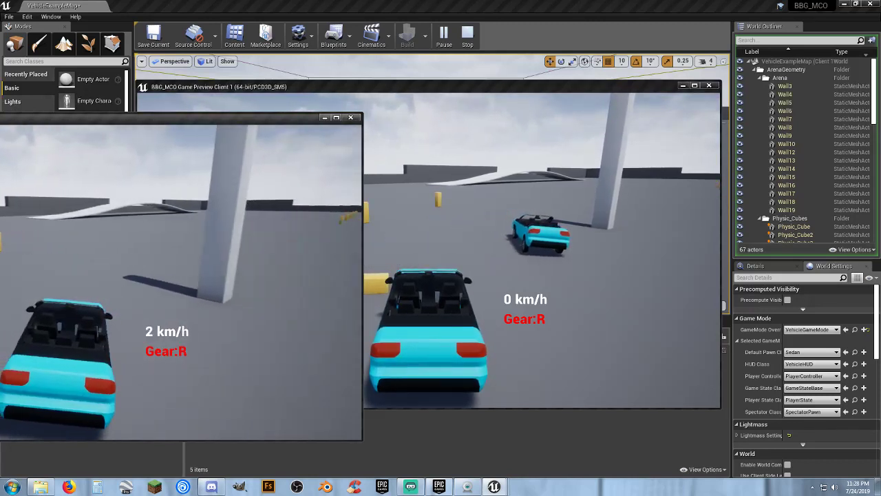
{"action": "key", "text": "Escape"}
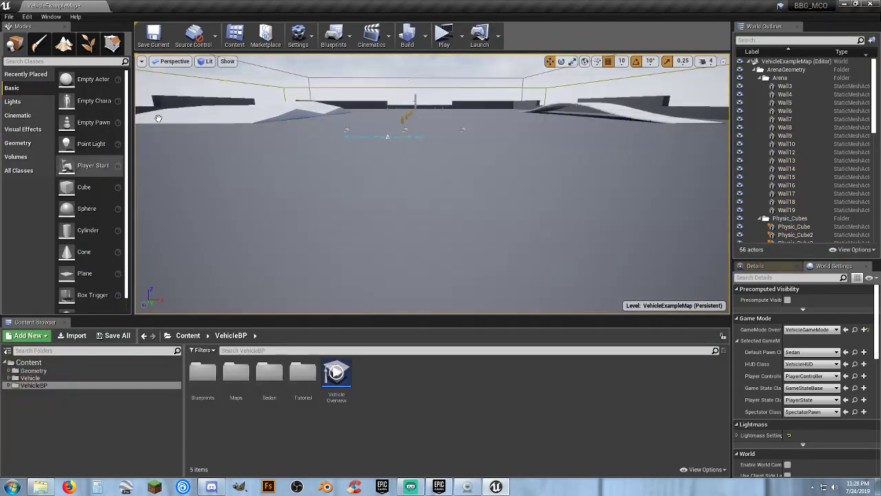
- Set the number of players to 1, play the level in the selected viewport, and end the session
{"action": "left_click", "coordinate": [463, 38]}
{"action": "left_click", "coordinate": [530, 190]}
{"action": "type", "text": "1"}
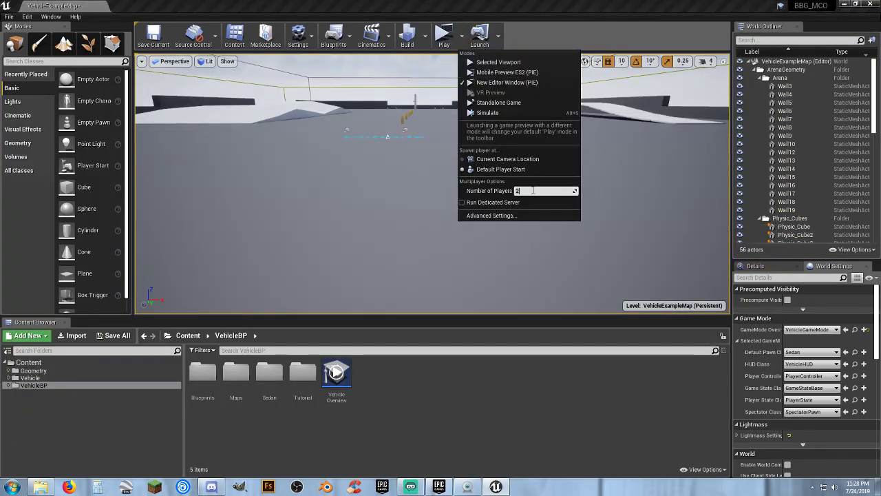
{"action": "left_click", "coordinate": [499, 62]}
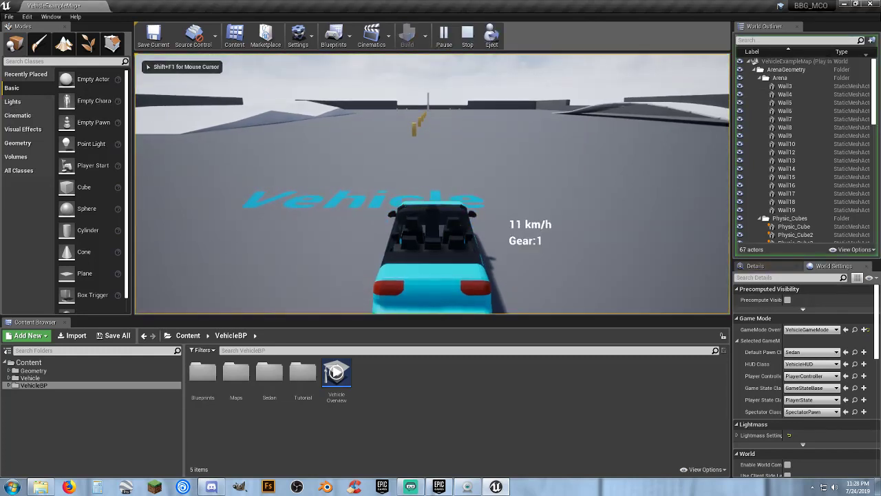
{"action": "key", "text": "Escape"}
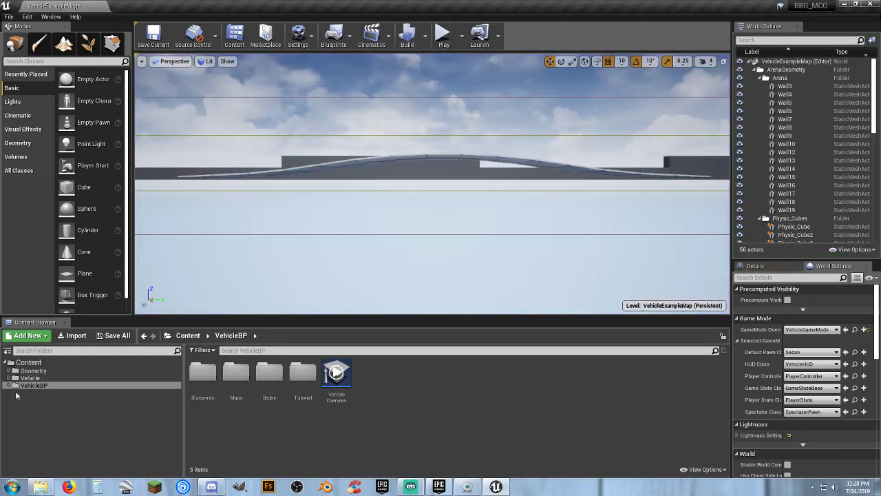
- Create a folder named Assets in the root Content folder
{"action": "left_click", "coordinate": [28, 362]}
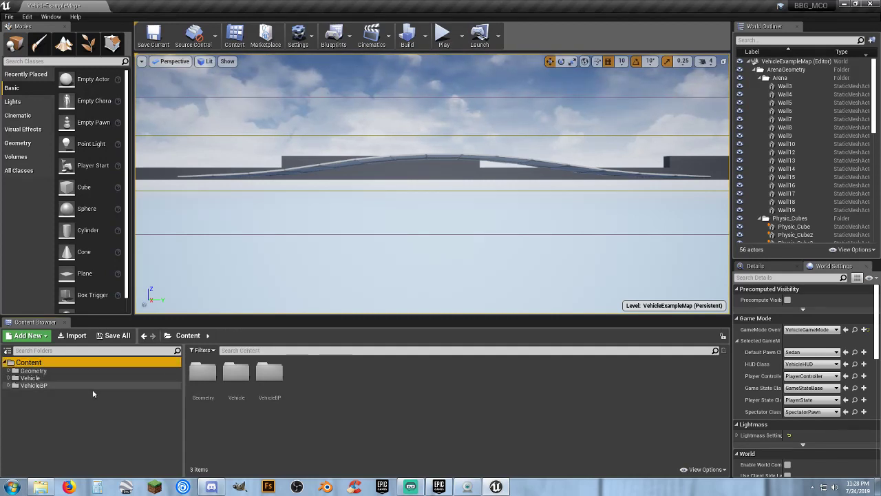
{"action": "right_click", "coordinate": [312, 384]}
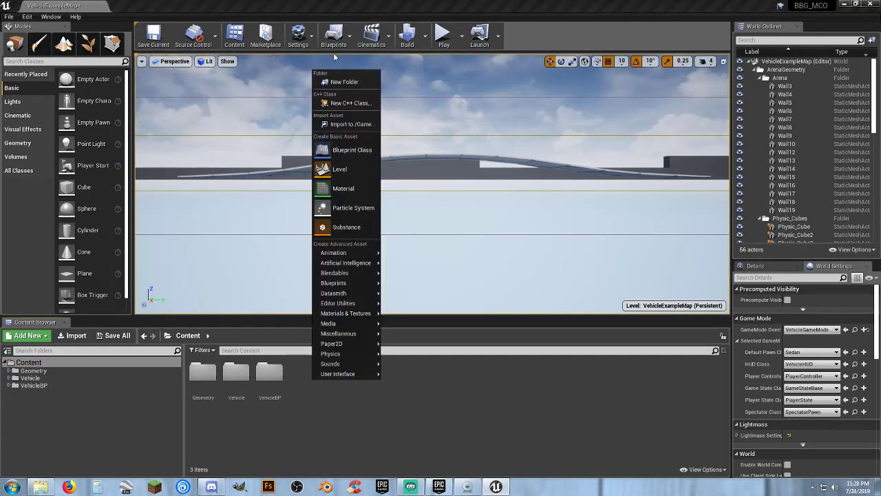
{"action": "left_click", "coordinate": [345, 81]}
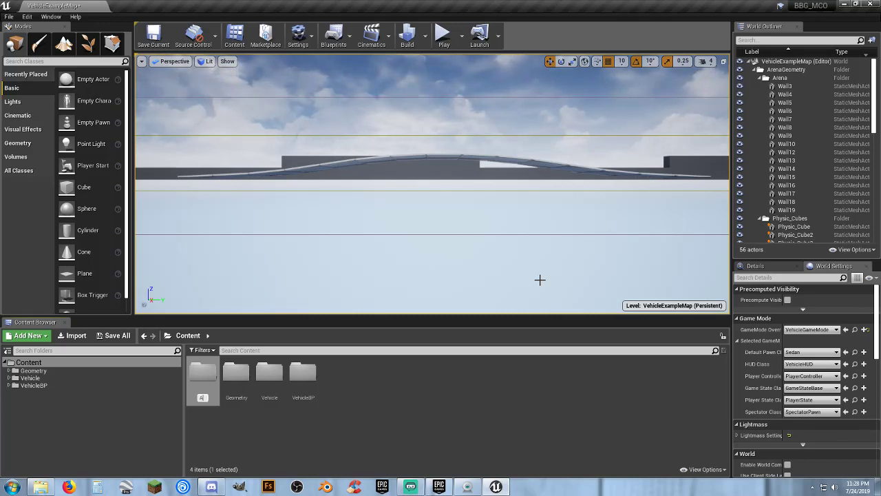
{"action": "key", "text": "Return"}
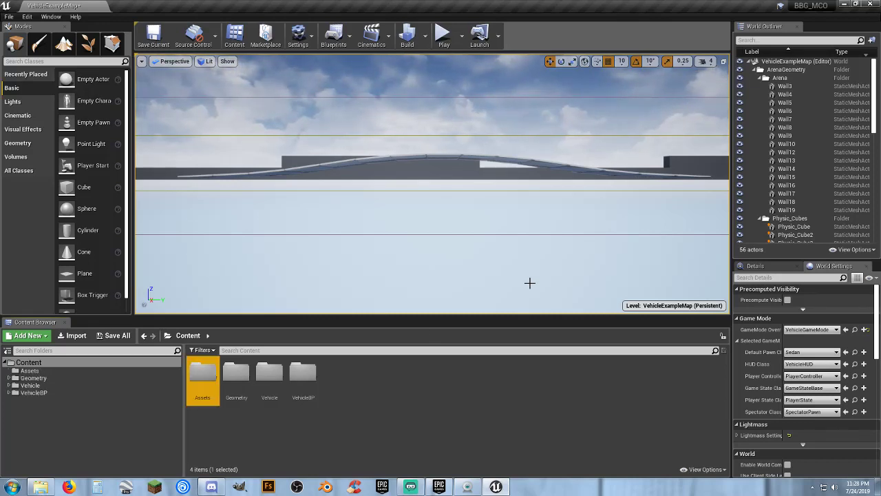
- Create a folder named Maps in the root Content folder
{"action": "right_click", "coordinate": [350, 382]}
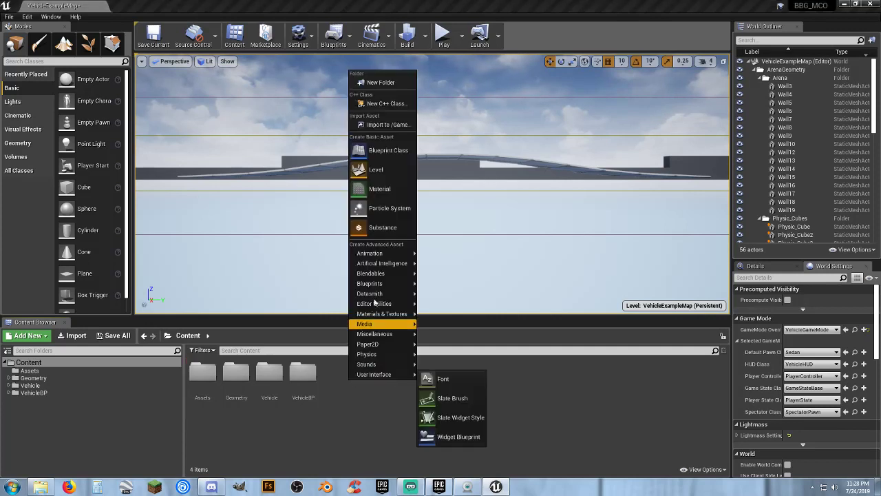
{"action": "left_click", "coordinate": [386, 82]}
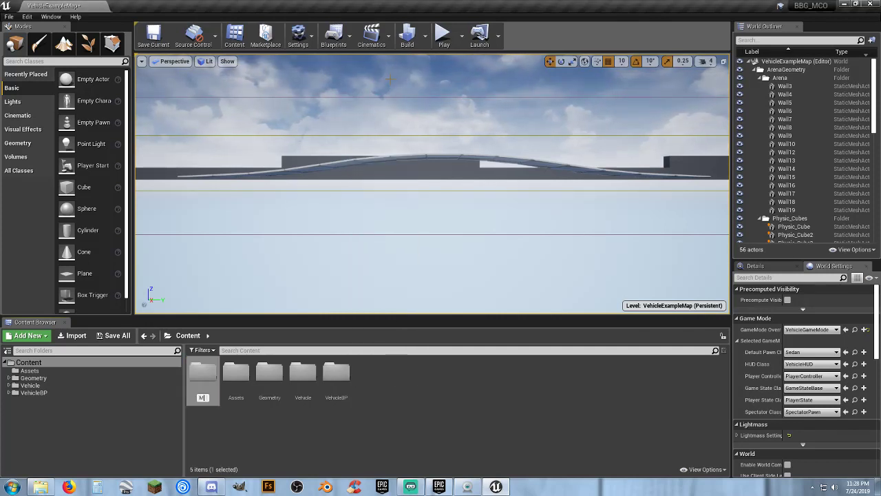
{"action": "type", "text": "Maps"}
{"action": "key", "text": "Return"}
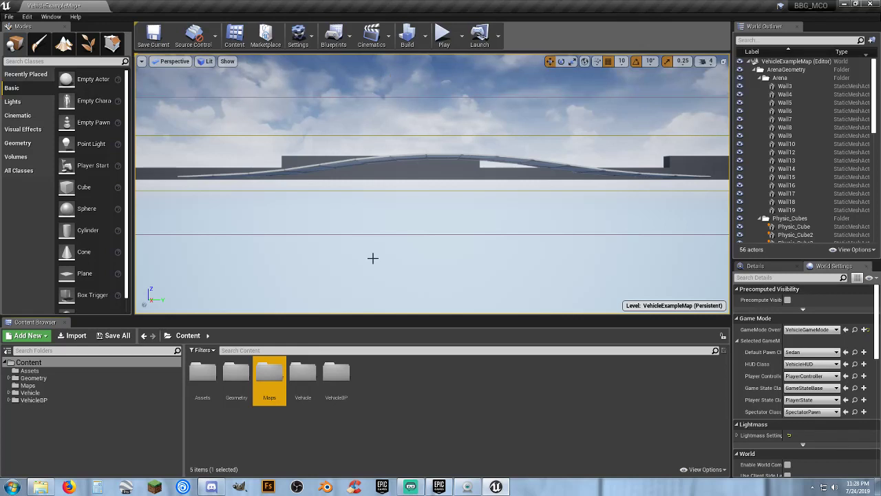
- Create a third new folder in the root Content folder, accepting its default name
{"action": "left_click", "coordinate": [405, 376]}
{"action": "right_click", "coordinate": [405, 375]}
{"action": "left_click", "coordinate": [442, 84]}
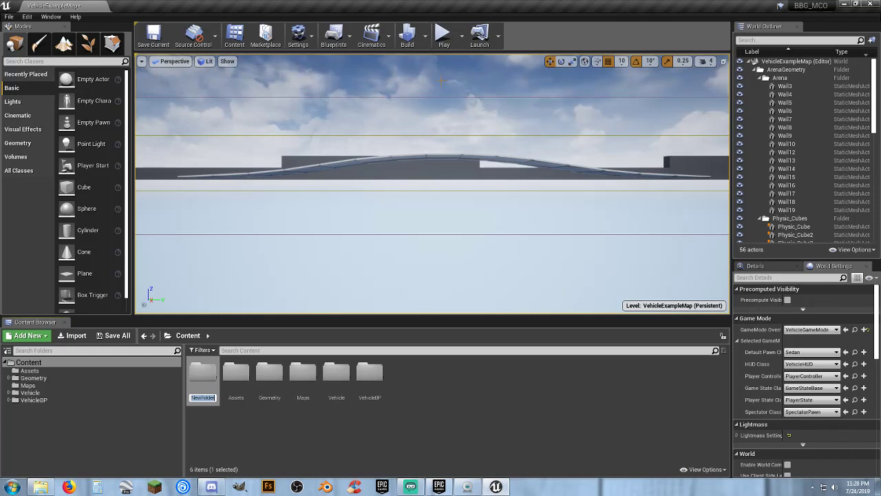
{"action": "key", "text": "Return"}
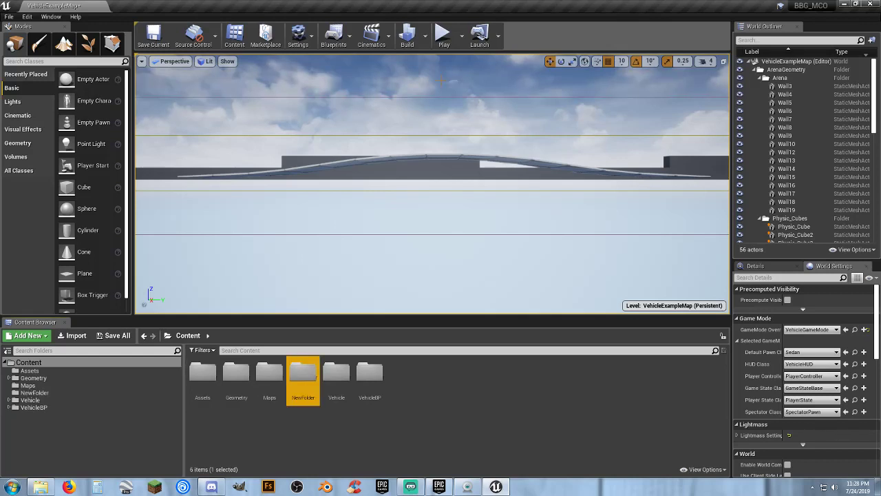
- Rename the NewFolder folder in the root Content folder as Character
{"action": "left_click", "coordinate": [388, 407]}
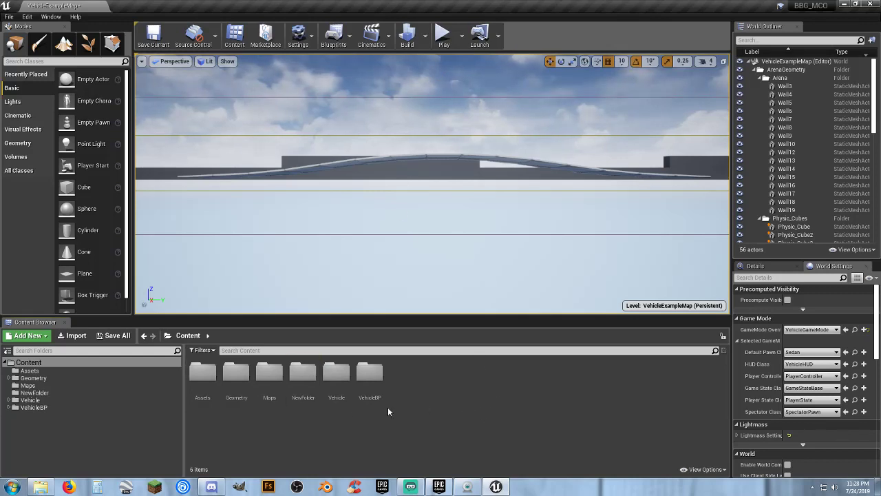
{"action": "left_click", "coordinate": [303, 378]}
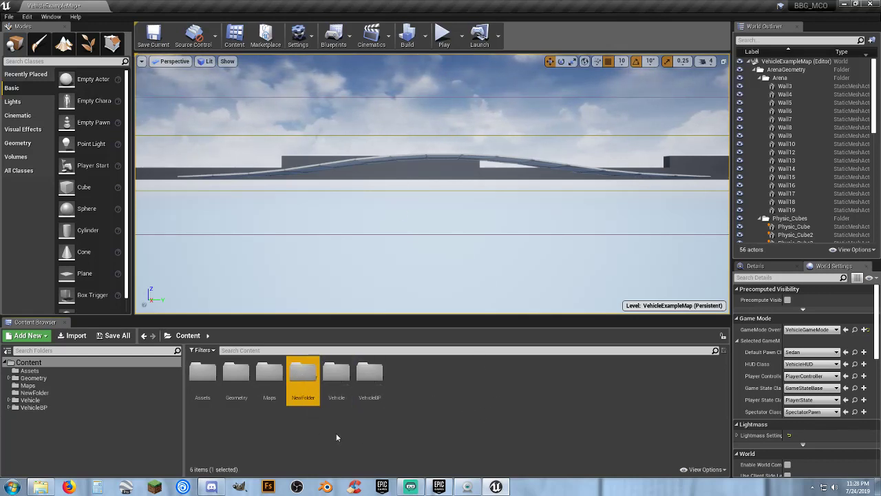
{"action": "key", "text": "F2"}
{"action": "type", "text": "Character"}
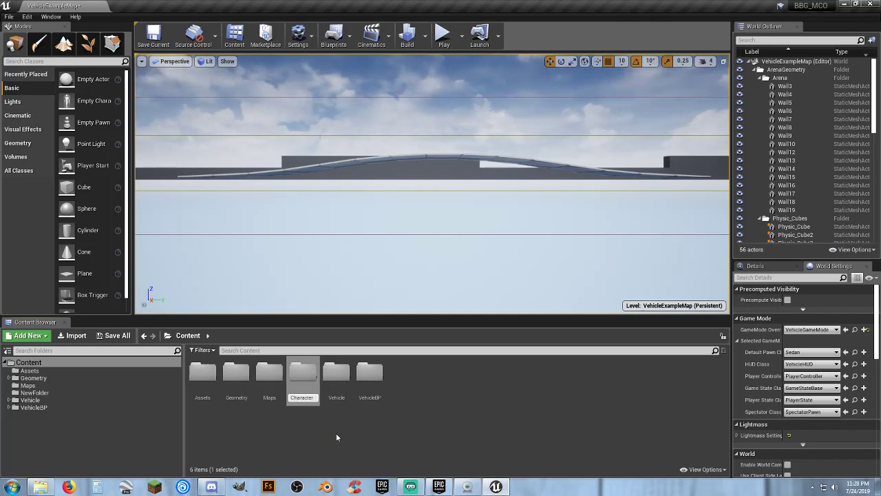
{"action": "key", "text": "Return"}
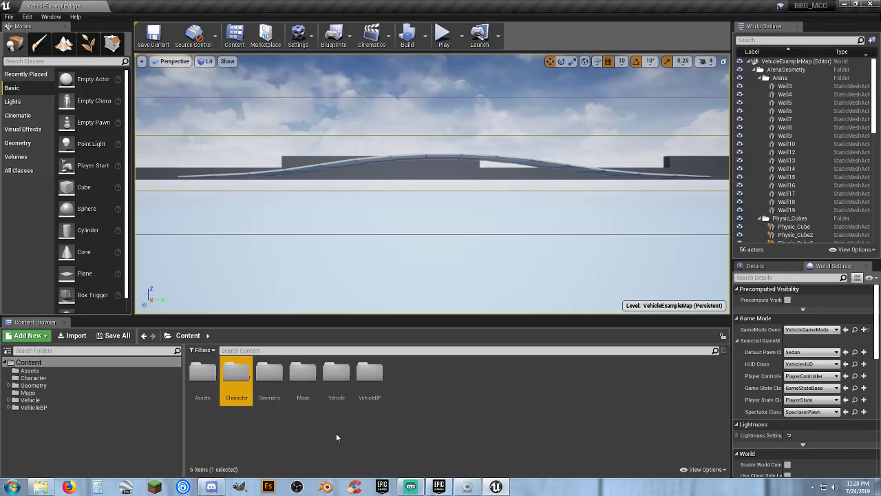
{"action": "left_click", "coordinate": [428, 401]}
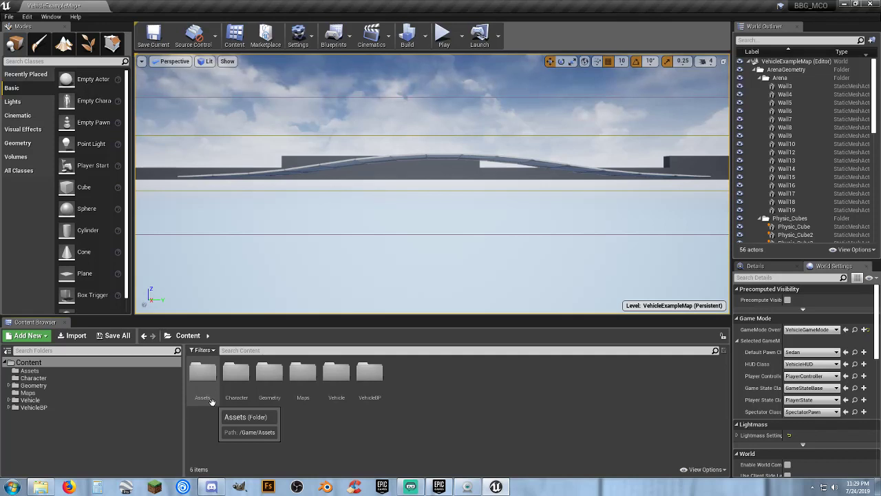
{"action": "left_click", "coordinate": [301, 394]}
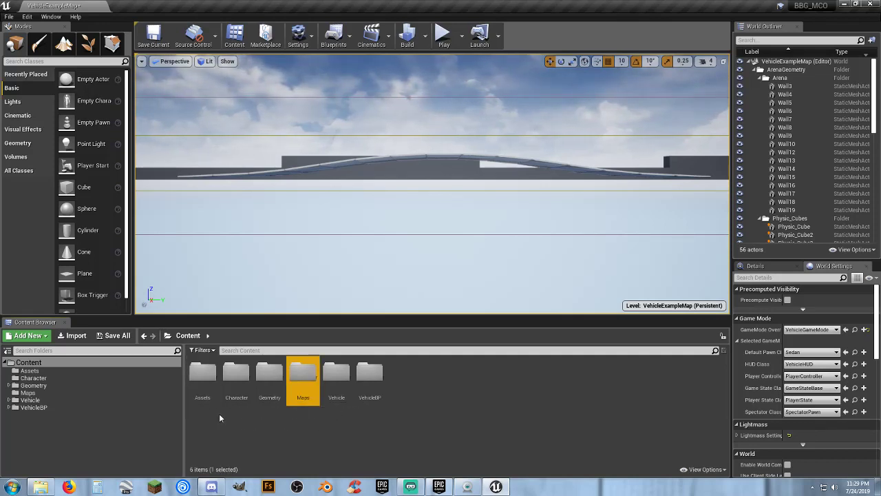
{"action": "left_click", "coordinate": [202, 386], "text": "ctrl"}
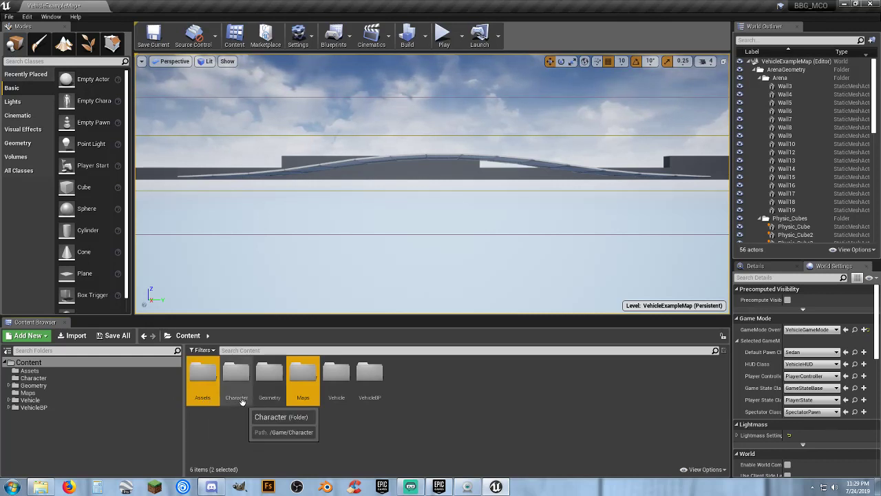
{"action": "left_click", "coordinate": [236, 386], "text": "ctrl"}
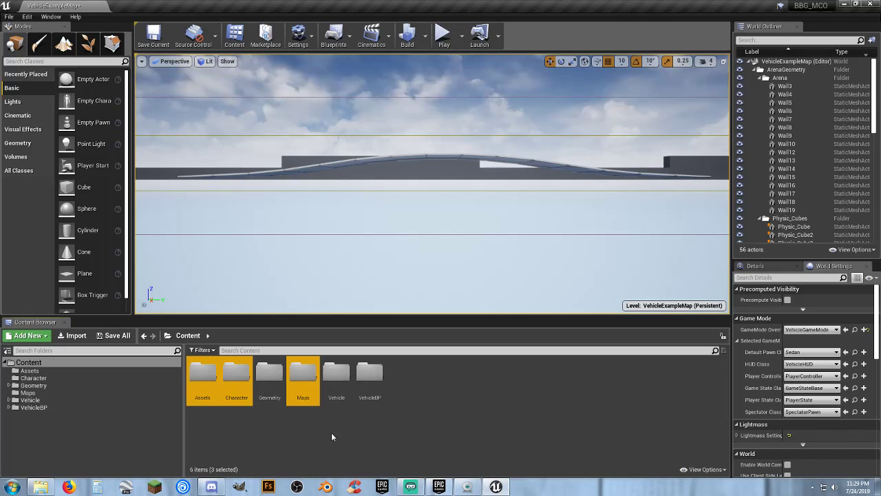
{"action": "left_click", "coordinate": [331, 437]}
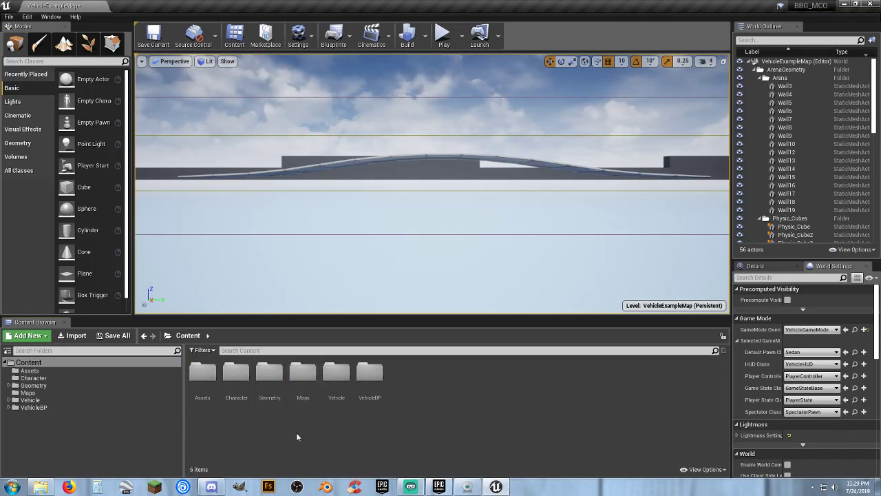
- Examine the Character folder and the subfolders of Vehicle and VehicleBP, including the VehicleBP Blueprints and Sedan contents
{"action": "double_click", "coordinate": [239, 398]}
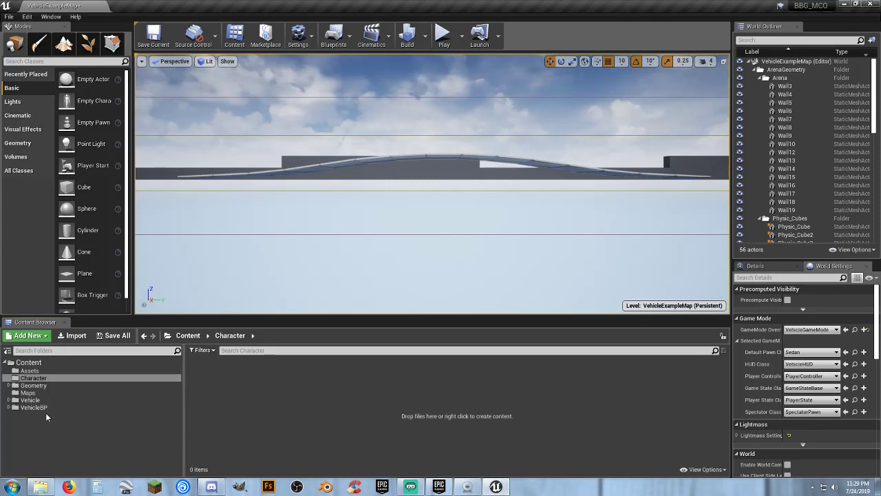
{"action": "left_click", "coordinate": [8, 400]}
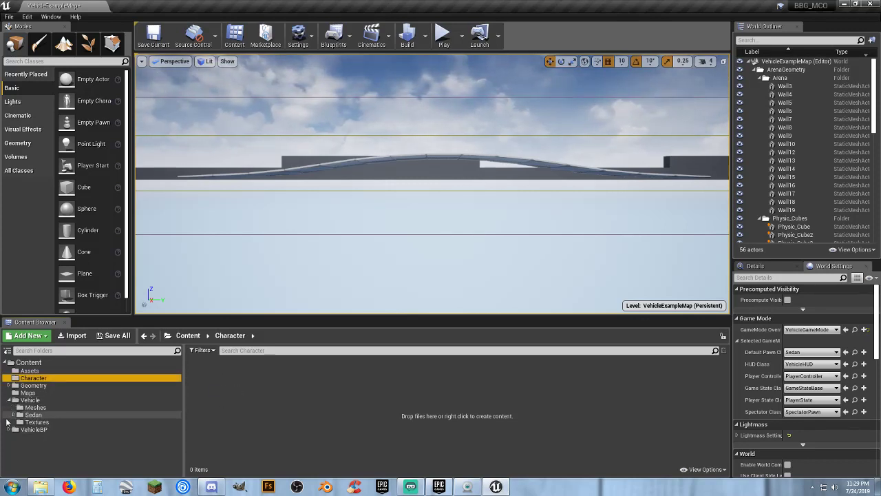
{"action": "left_click", "coordinate": [9, 429]}
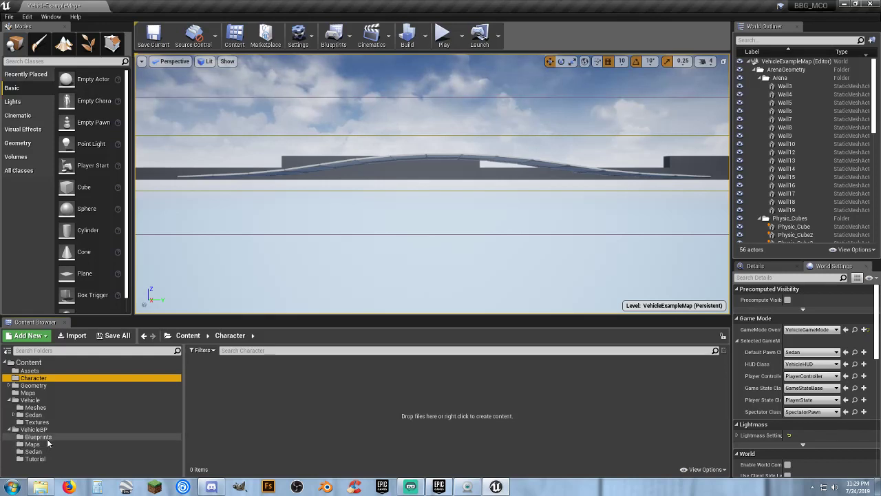
{"action": "left_click", "coordinate": [37, 436]}
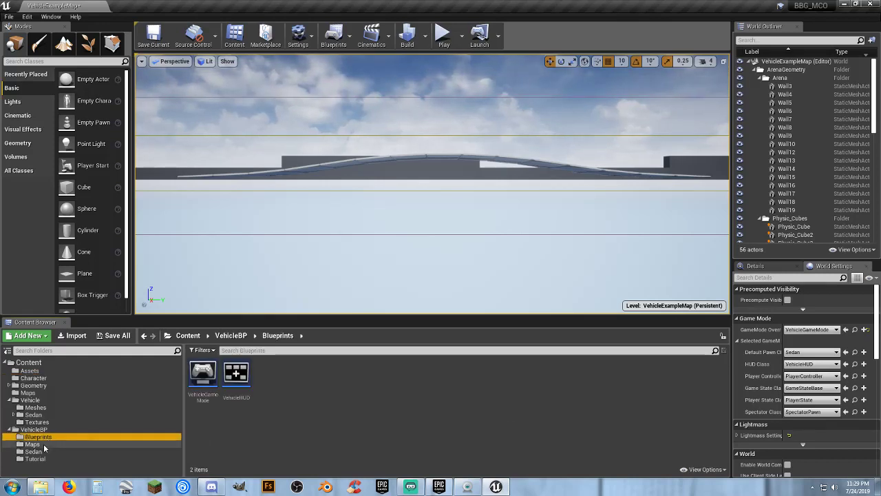
{"action": "key", "text": "Down"}
{"action": "key", "text": "Down"}
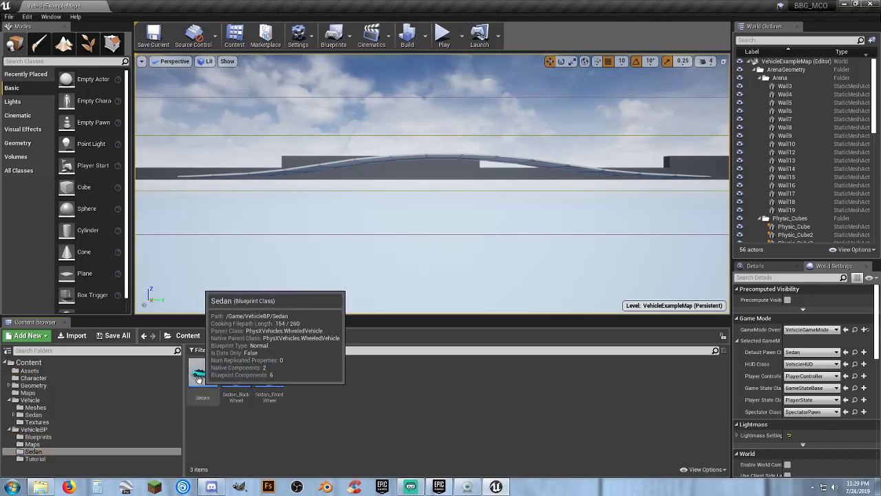
{"action": "left_click_drag", "start_coordinate": [202, 375], "coordinate": [338, 412]}
{"action": "left_click", "coordinate": [335, 400]}
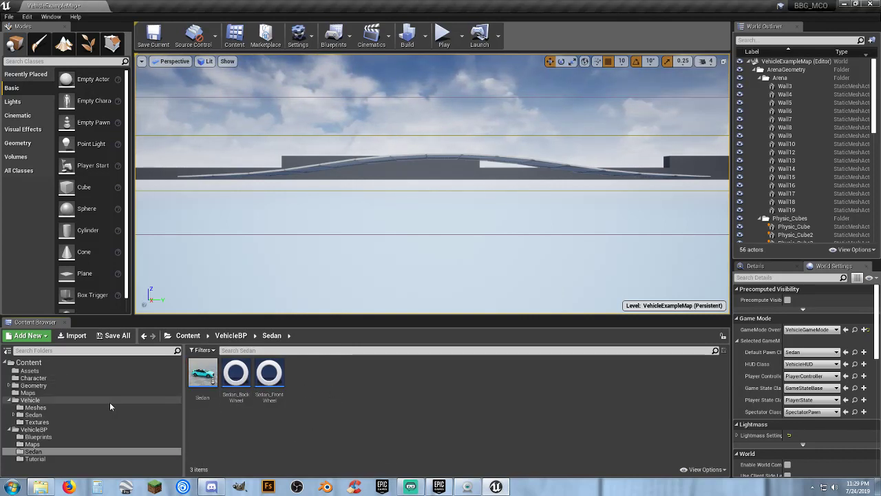
- Create a folder named Animations inside the Character folder
{"action": "left_click", "coordinate": [53, 379]}
{"action": "right_click", "coordinate": [285, 380]}
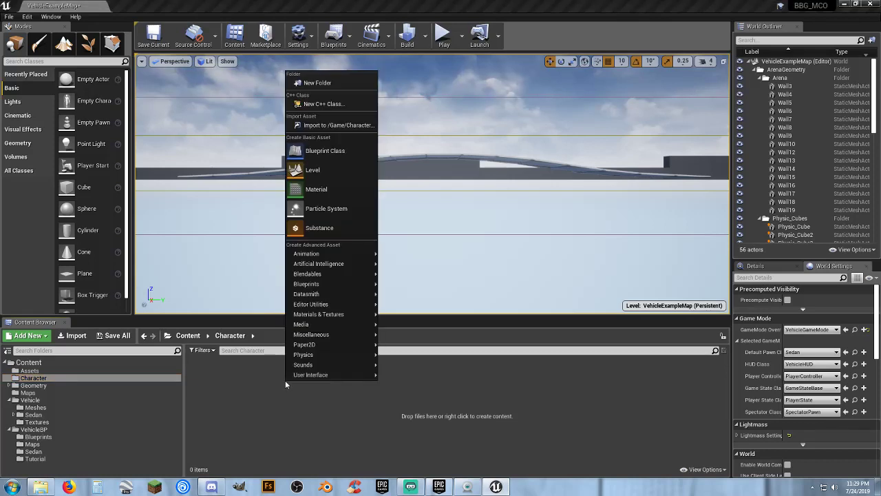
{"action": "left_click", "coordinate": [337, 83]}
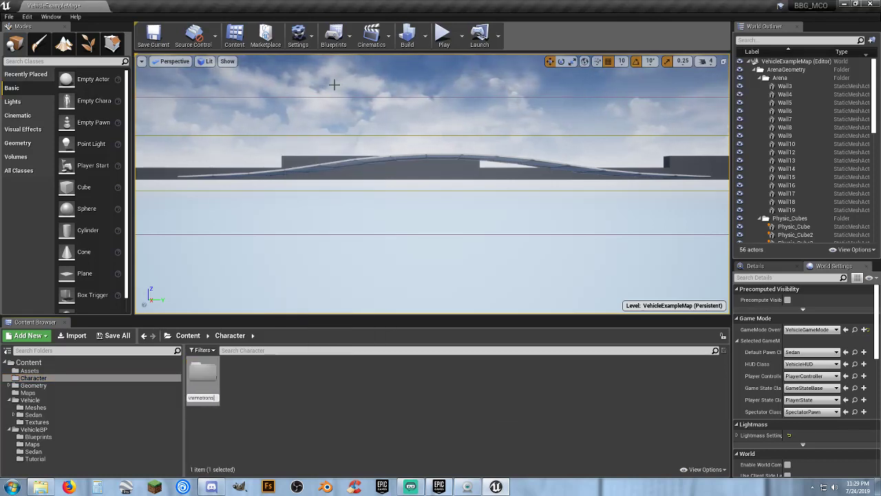
{"action": "key", "text": "Return"}
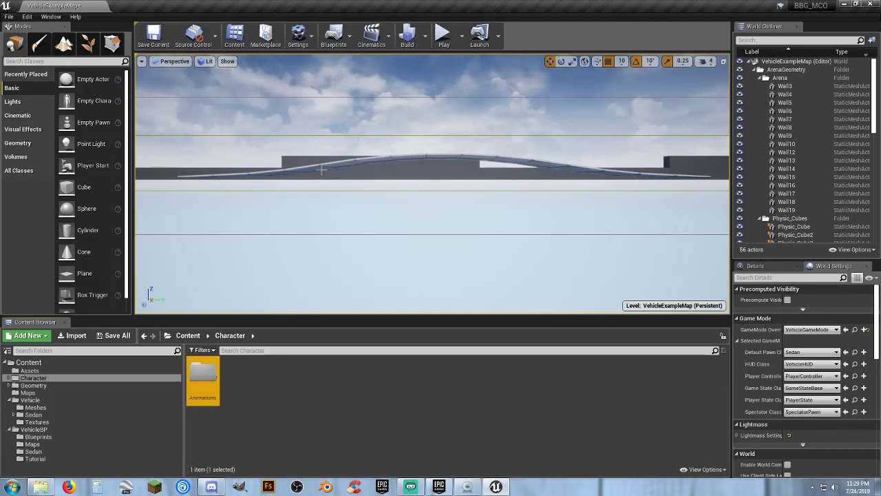
- Create a folder named Blueprints inside the Character folder
{"action": "right_click", "coordinate": [274, 375]}
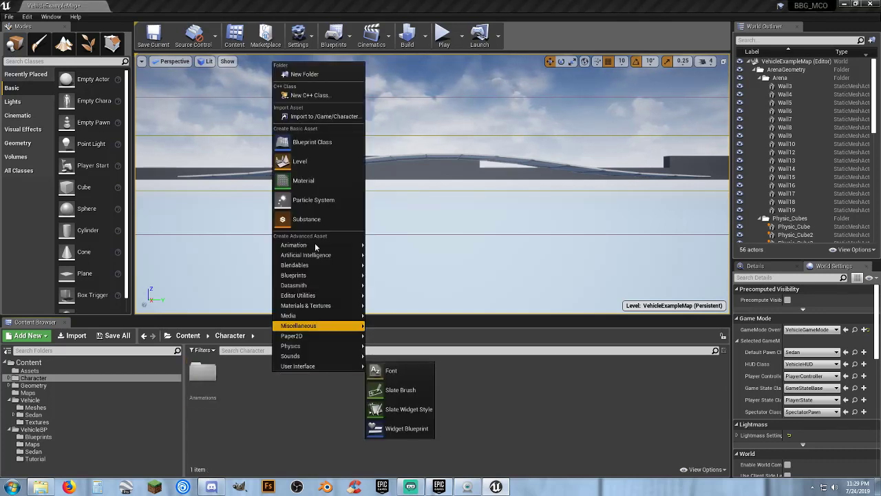
{"action": "left_click", "coordinate": [327, 77]}
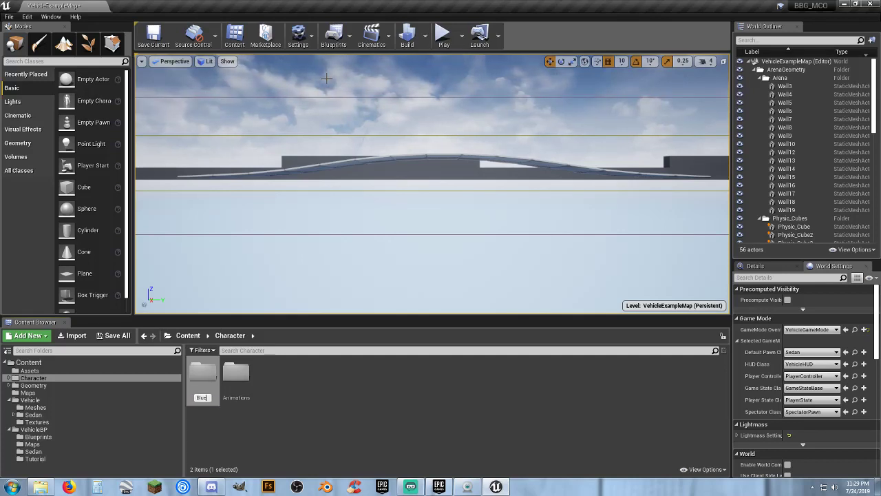
{"action": "type", "text": "Blueprints"}
{"action": "key", "text": "Return"}
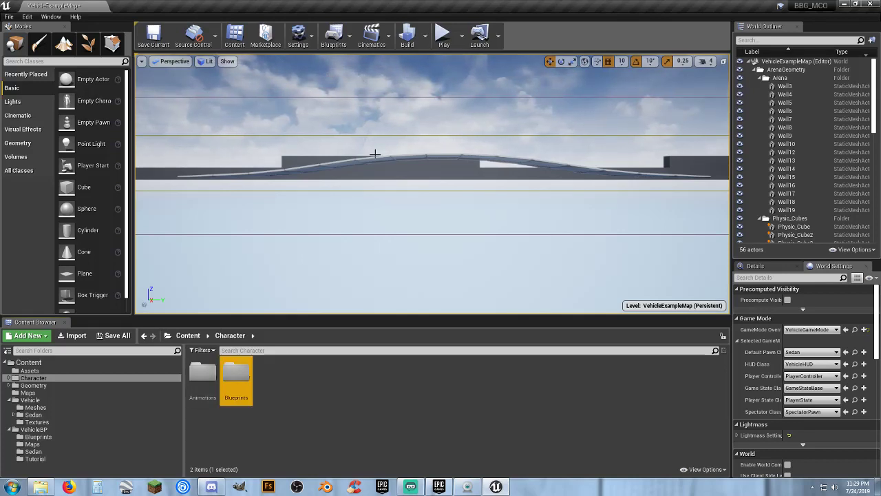
{"action": "left_click", "coordinate": [316, 395]}
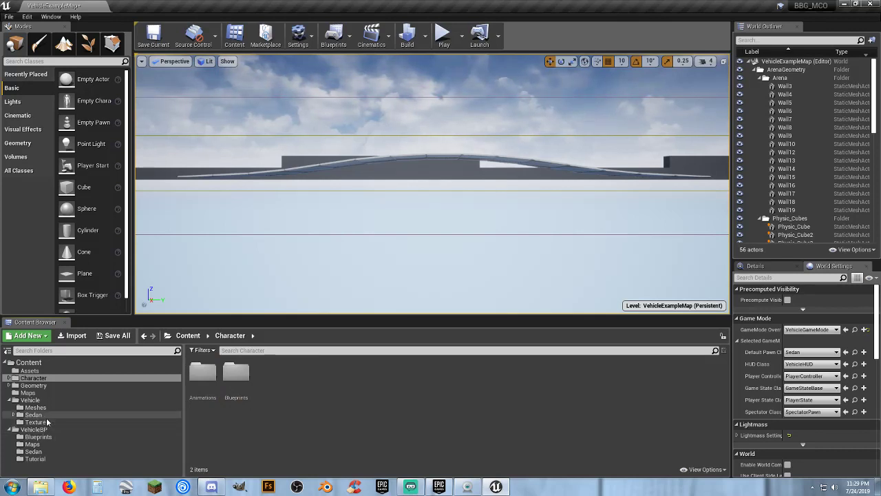
- Copy the Sedan blueprint from the VehicleBP/Sedan folder into the Character/Blueprints folder
{"action": "left_click", "coordinate": [51, 445]}
{"action": "left_click", "coordinate": [51, 452]}
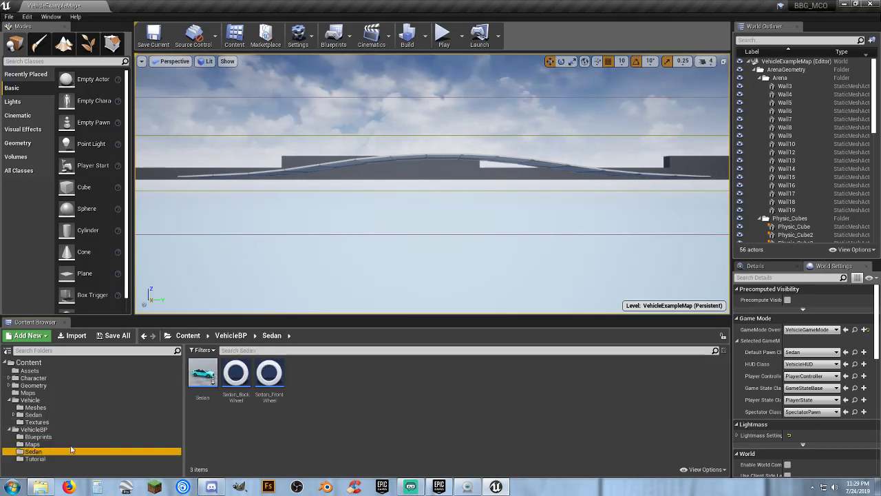
{"action": "left_click", "coordinate": [239, 418]}
{"action": "left_click_drag", "start_coordinate": [202, 375], "coordinate": [255, 417]}
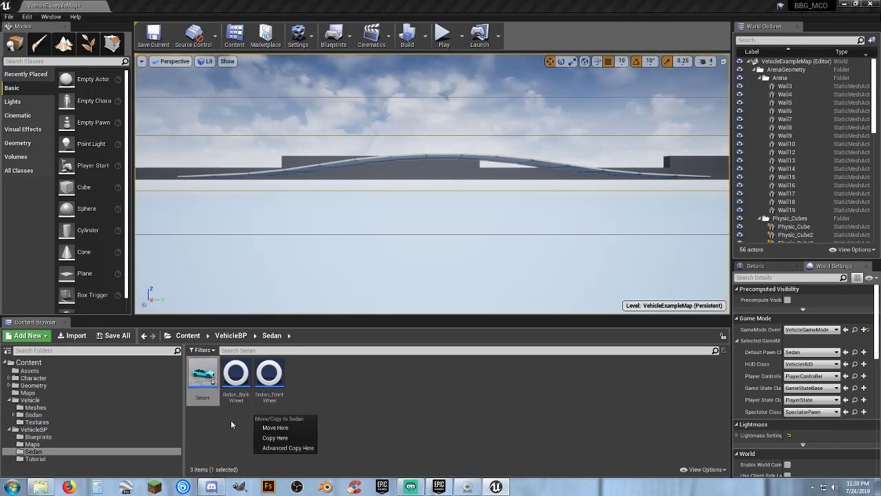
{"action": "left_click", "coordinate": [232, 424]}
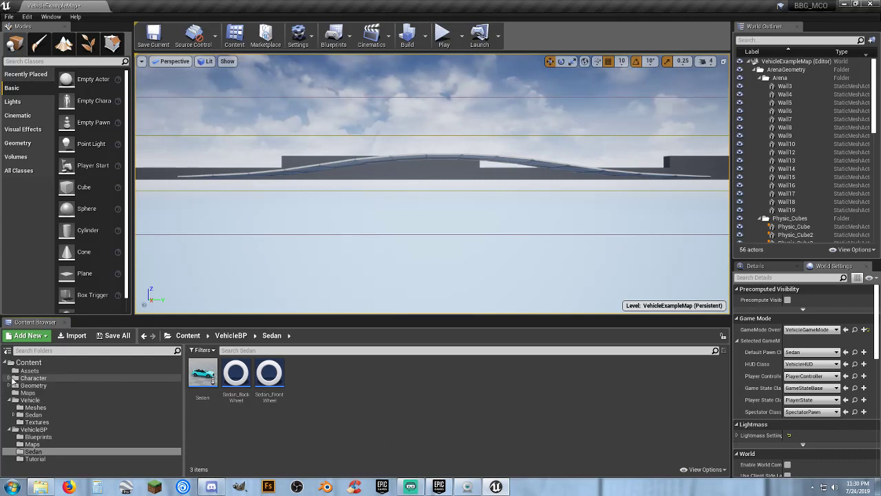
{"action": "left_click", "coordinate": [10, 378]}
{"action": "left_click_drag", "start_coordinate": [202, 376], "coordinate": [59, 392]}
{"action": "left_click", "coordinate": [76, 416]}
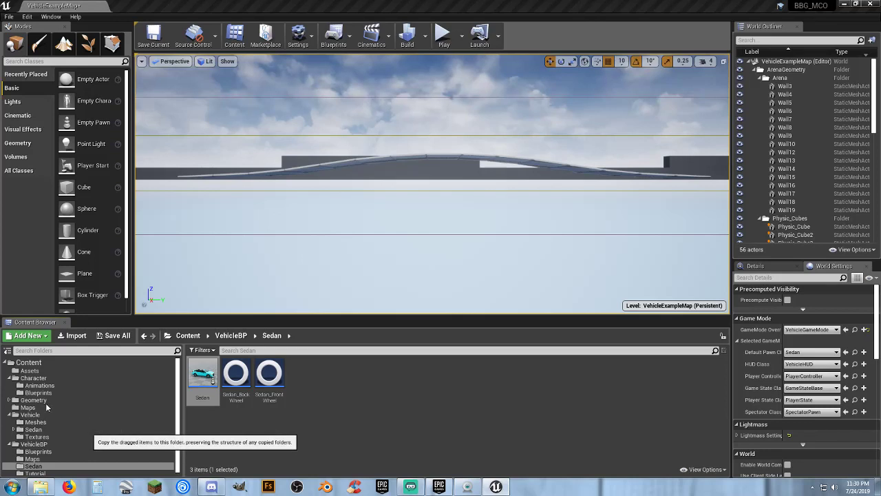
- Rename the copied Sedan blueprint in Character/Blueprints as Player_Car
{"action": "left_click", "coordinate": [38, 393]}
{"action": "left_click", "coordinate": [202, 377]}
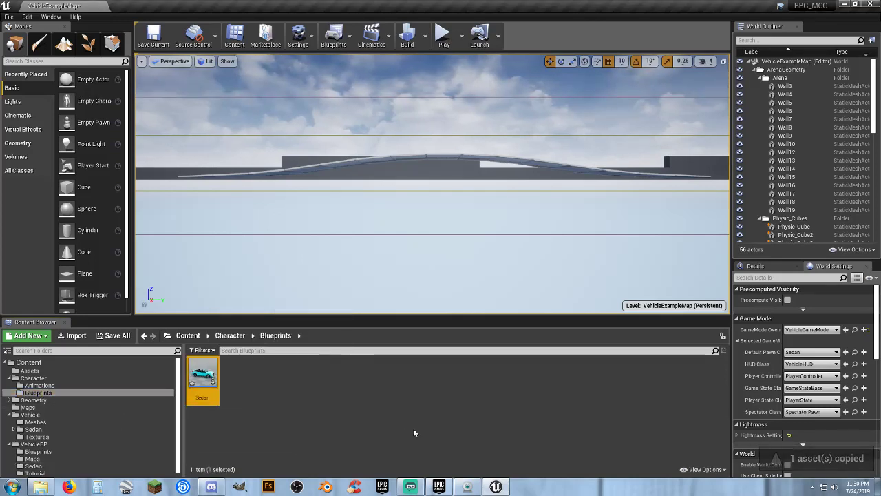
{"action": "key", "text": "F2"}
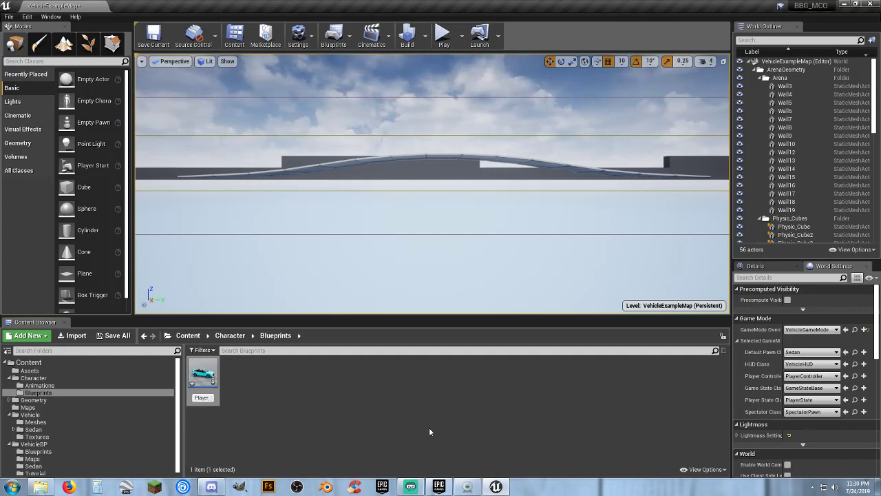
{"action": "key", "text": "Return"}
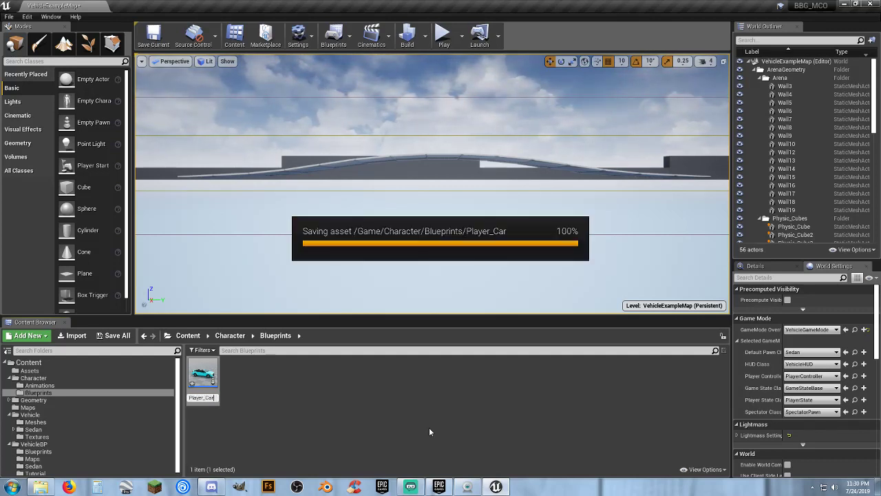
- Open the Player_Car blueprint and dock its editor beside the VehicleExampleMap level in the main window
{"action": "key", "text": "Return"}
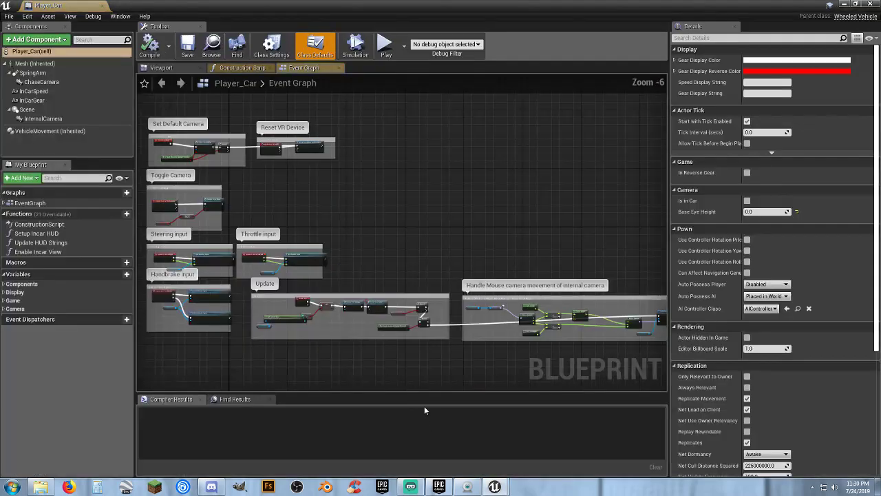
{"action": "left_click_drag", "start_coordinate": [67, 5], "coordinate": [161, 9]}
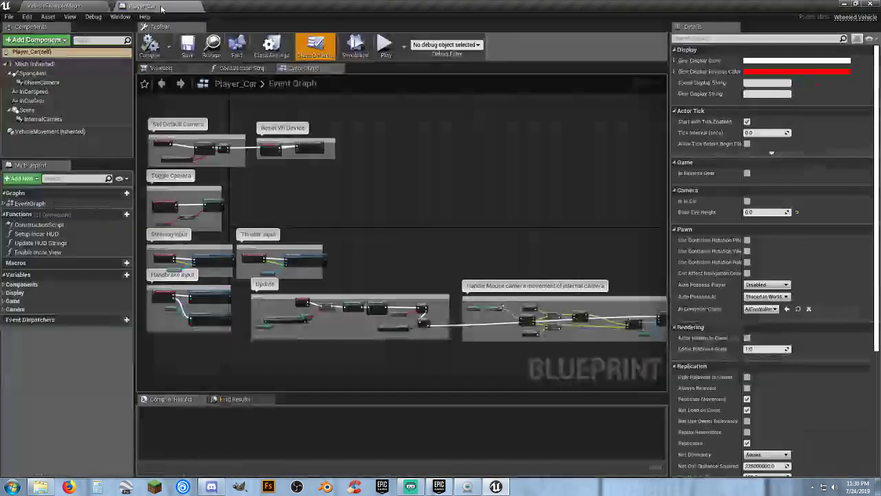
- Set the Asset Editor Open Location to Main Window in the editor's Appearance preferences
{"action": "left_click", "coordinate": [27, 16]}
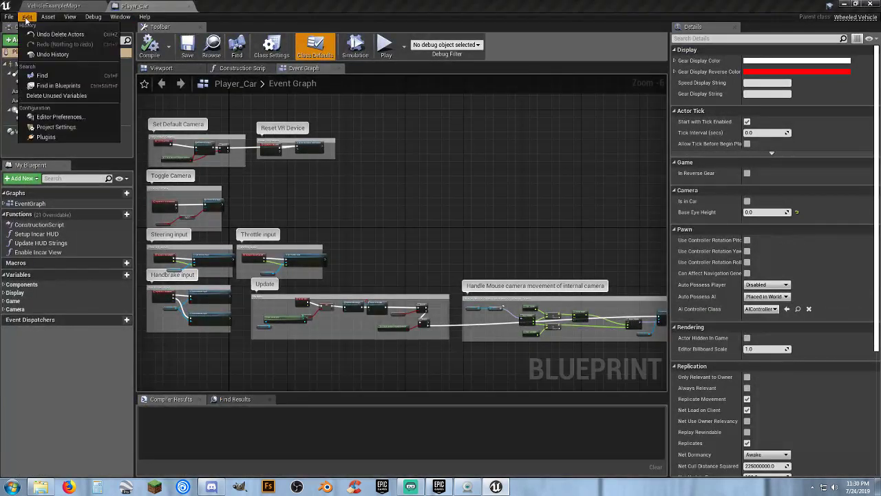
{"action": "left_click", "coordinate": [58, 117]}
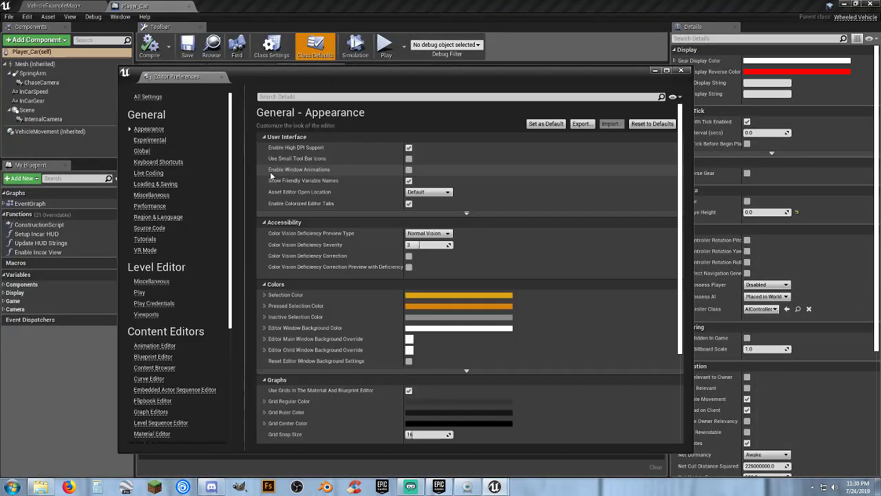
{"action": "left_click", "coordinate": [433, 194]}
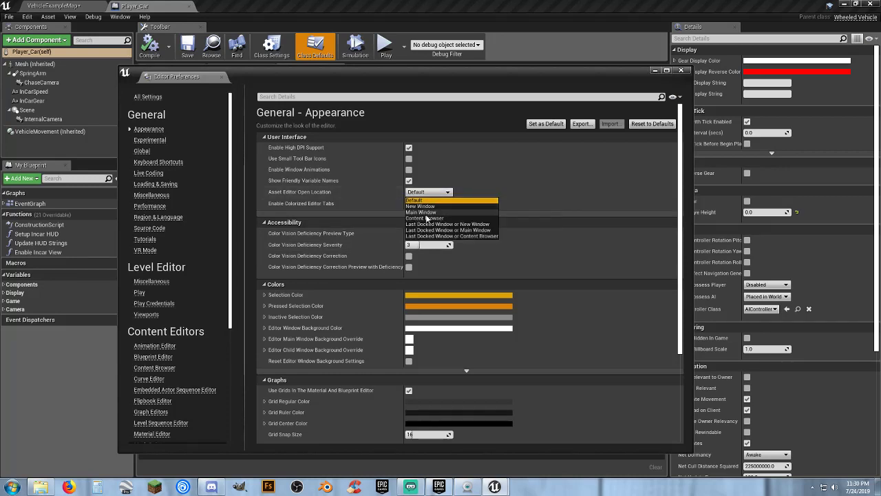
{"action": "left_click", "coordinate": [426, 215]}
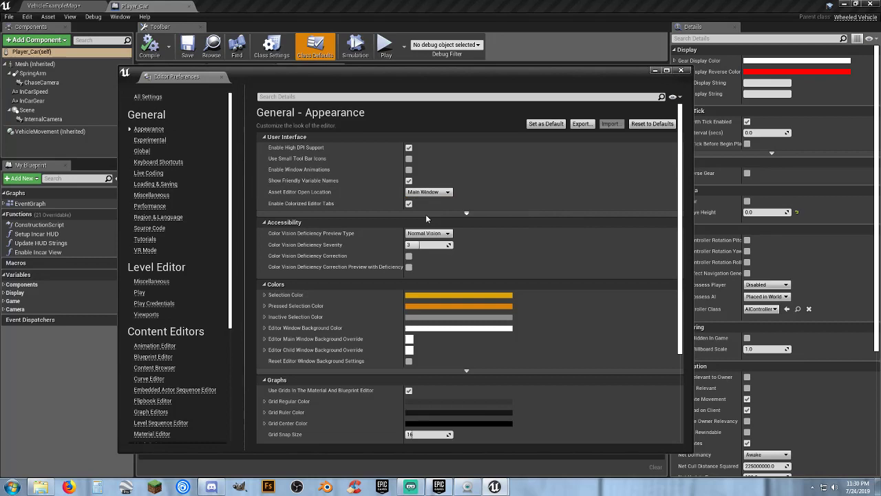
- Disable Enable AutoSave in the Loading & Saving preferences, close the preferences, and save the Player_Car blueprint
{"action": "left_click", "coordinate": [156, 184]}
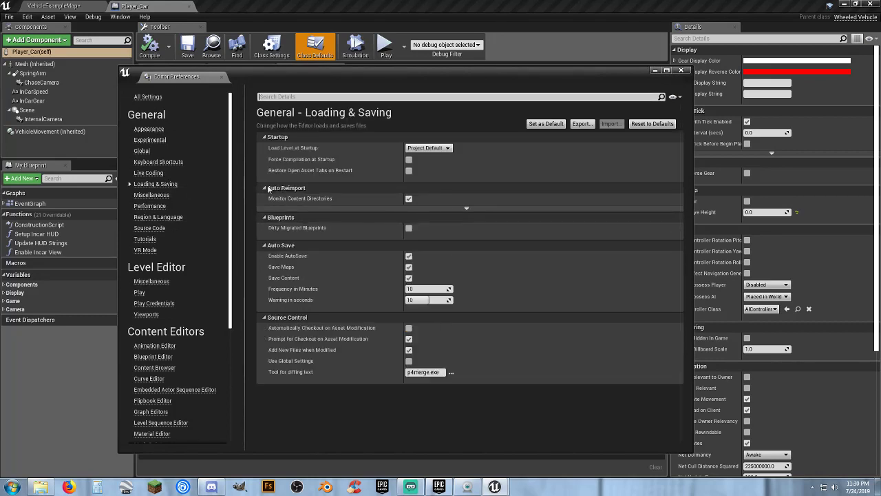
{"action": "left_click", "coordinate": [409, 256]}
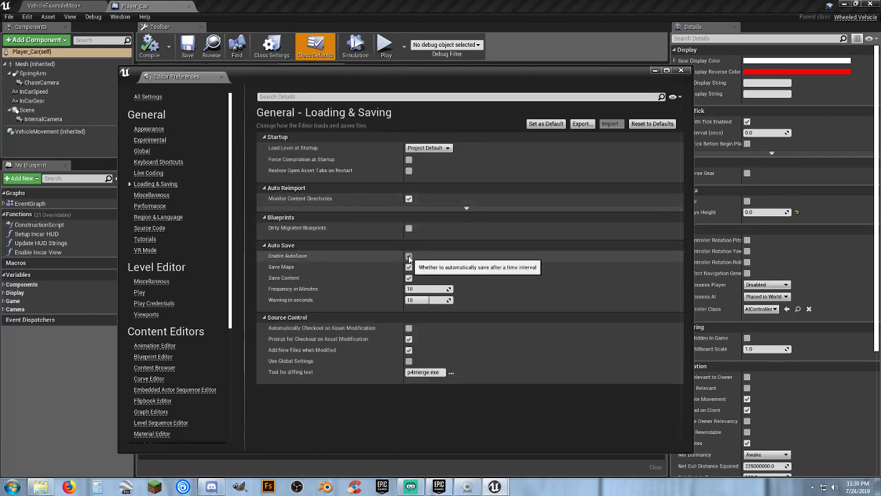
{"action": "left_click", "coordinate": [680, 71]}
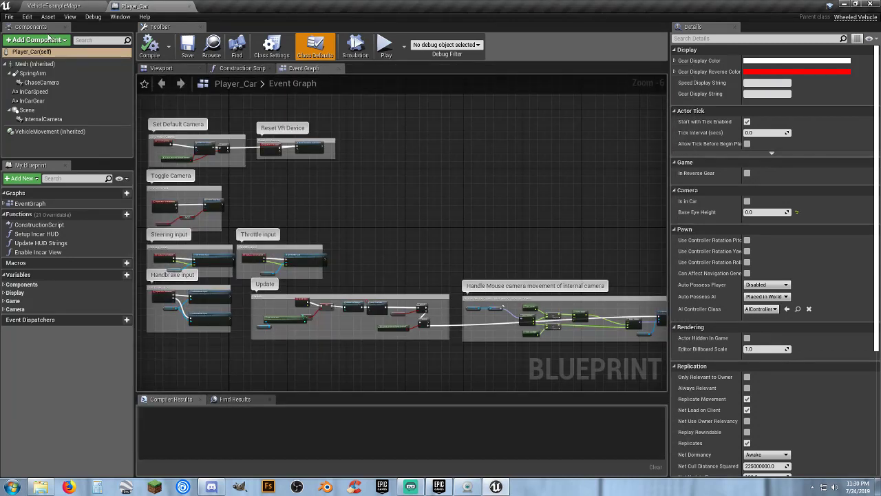
{"action": "left_click", "coordinate": [197, 51]}
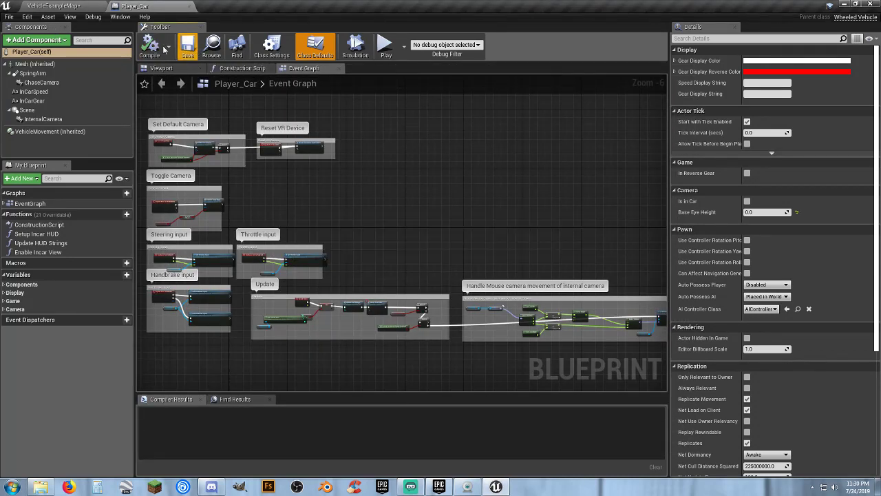
- Set the VehicleExampleMap game mode's Default Pawn Class to Player_Car and save the modified VehicleGameMode and level
{"action": "left_click", "coordinate": [73, 8]}
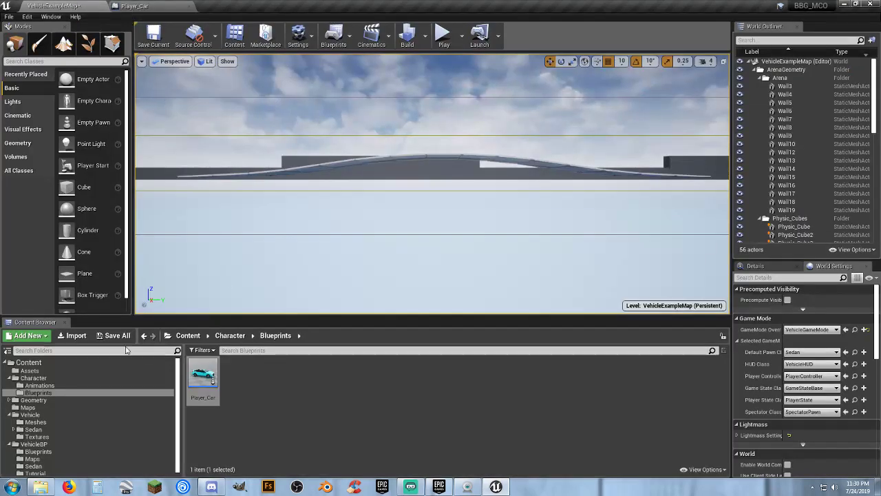
{"action": "left_click", "coordinate": [798, 354]}
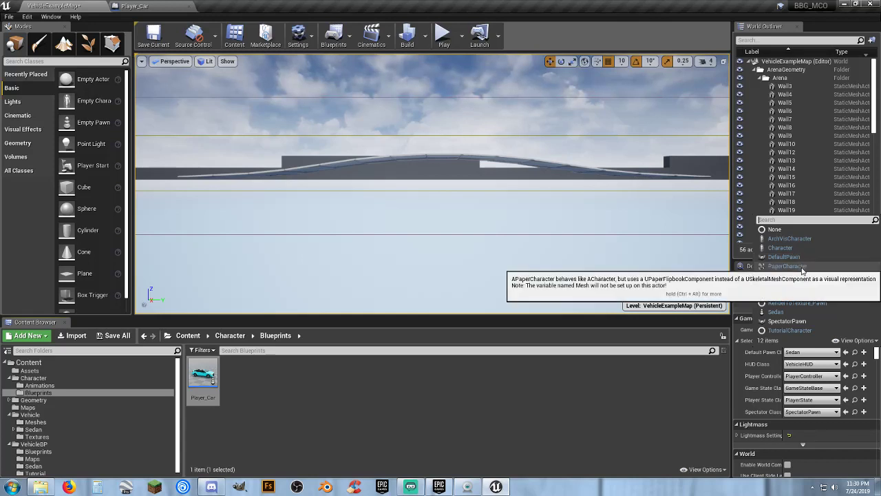
{"action": "left_click", "coordinate": [792, 289]}
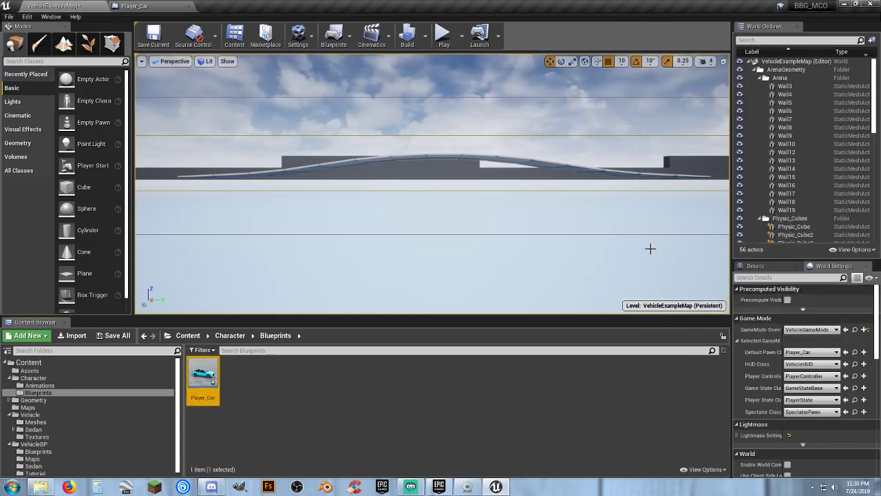
{"action": "left_click", "coordinate": [117, 337]}
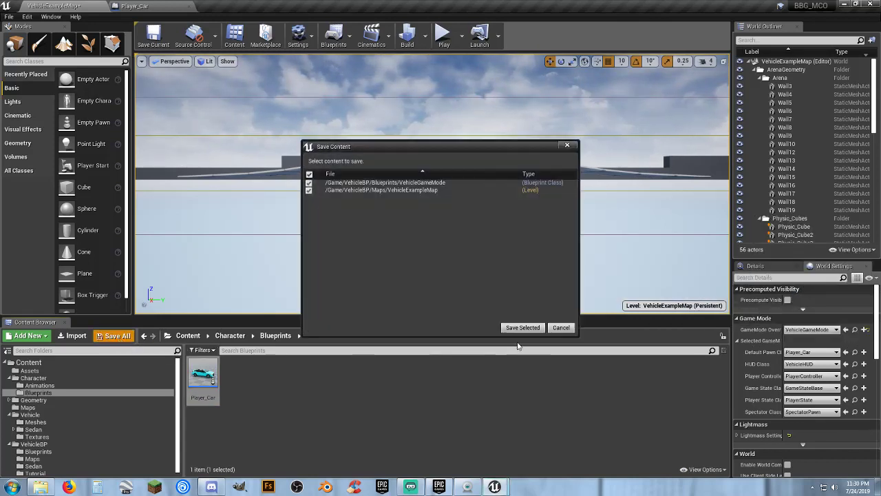
{"action": "left_click", "coordinate": [523, 327]}
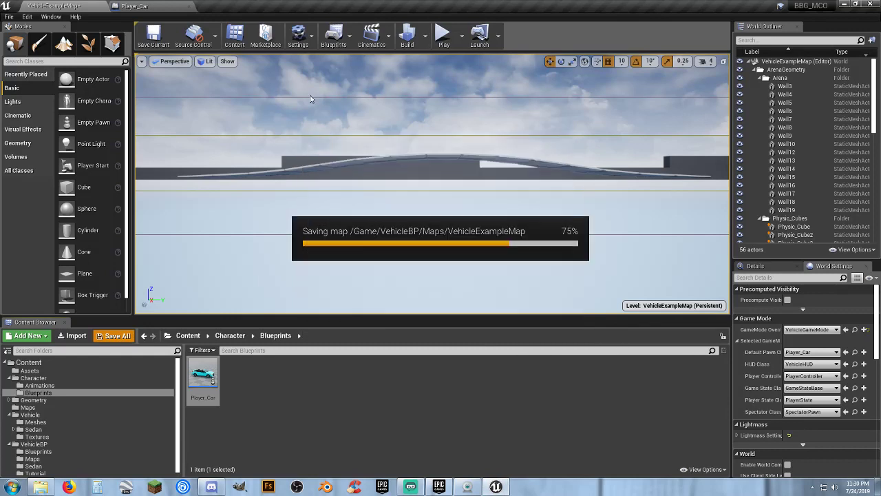
- Play-test the level by driving Player_Car forward and steering both ways, and stop the session
{"action": "left_click", "coordinate": [444, 36]}
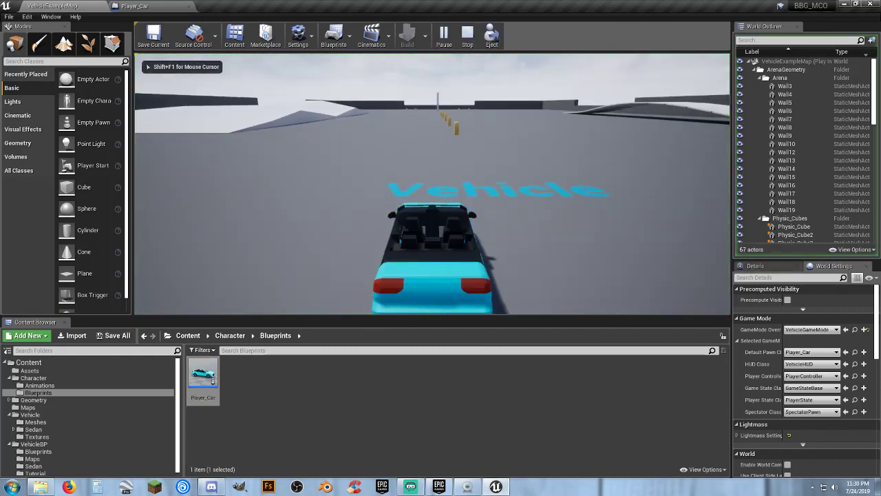
{"action": "key", "text": "w"}
{"action": "key", "text": "d"}
{"action": "key", "text": "a"}
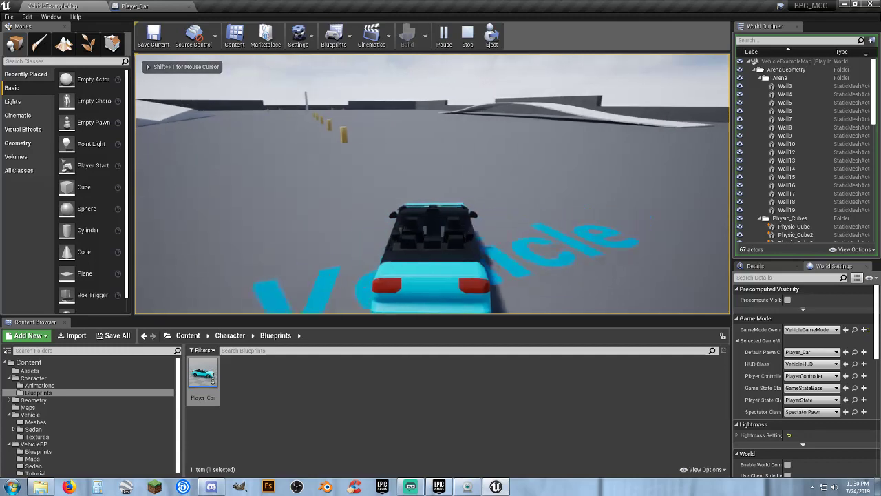
{"action": "key", "text": "Escape"}
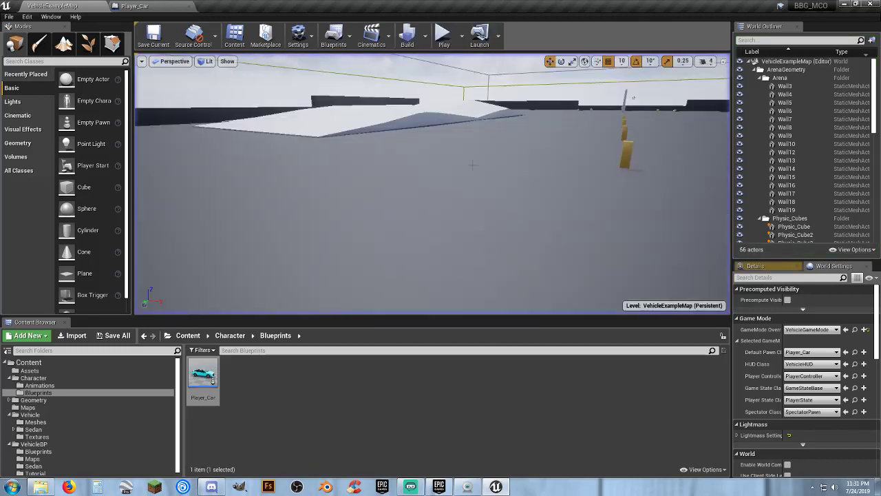
- In Player_Car's Event Graph, shift the Is Head Mounted Display Enabled and Enable Incar View nodes closer to Event BeginPlay
{"action": "left_click", "coordinate": [163, 6]}
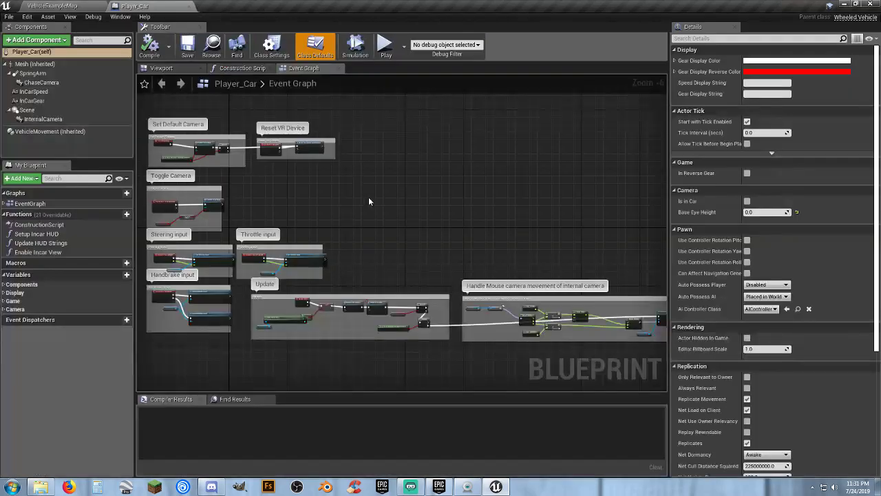
{"action": "right_click_drag", "start_coordinate": [369, 197], "coordinate": [488, 207]}
{"action": "scroll", "coordinate": [369, 195], "scroll_direction": "up", "scroll_amount": 4}
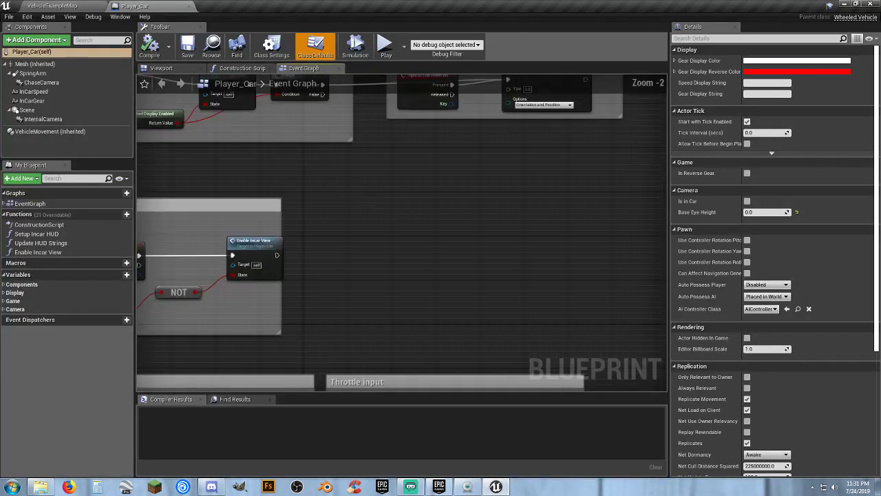
{"action": "right_click_drag", "start_coordinate": [336, 191], "coordinate": [427, 266]}
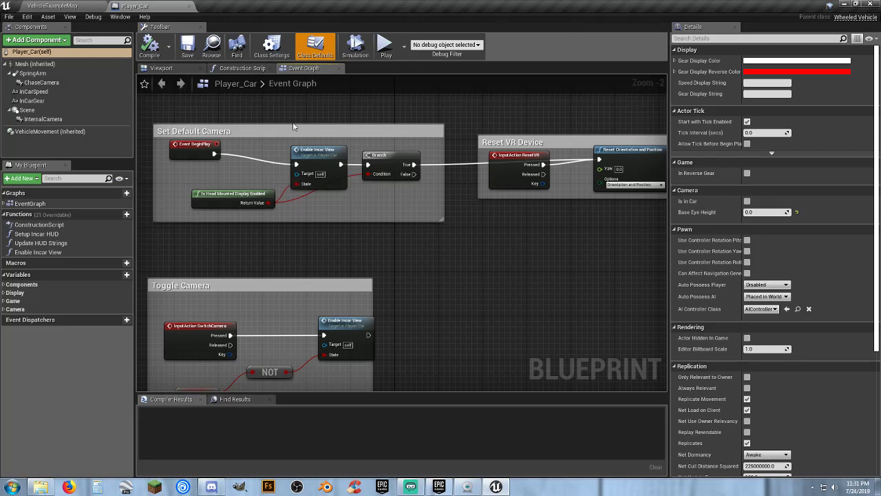
{"action": "right_click_drag", "start_coordinate": [298, 194], "coordinate": [379, 217]}
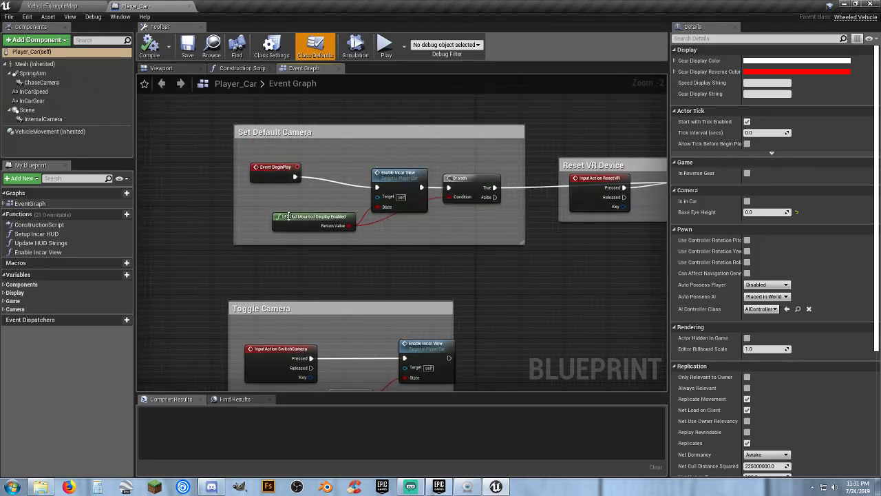
{"action": "left_click", "coordinate": [285, 218]}
{"action": "left_click_drag", "start_coordinate": [286, 218], "coordinate": [274, 212]}
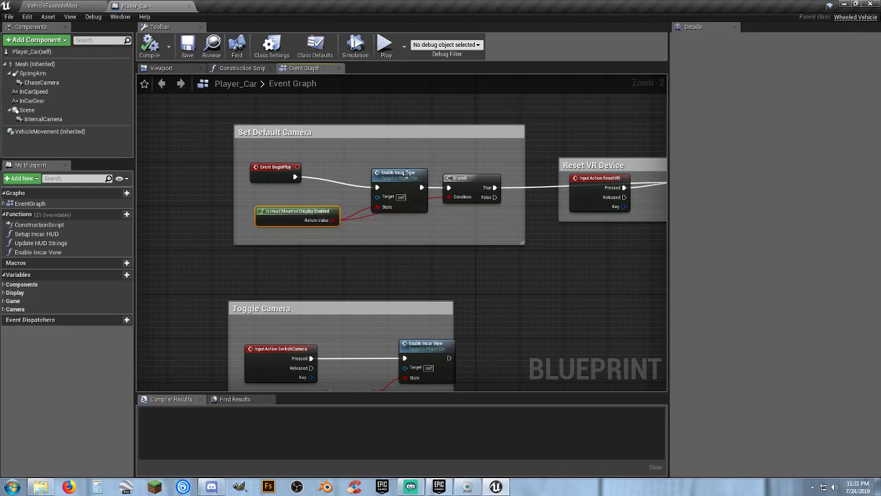
{"action": "left_click_drag", "start_coordinate": [406, 172], "coordinate": [376, 164]}
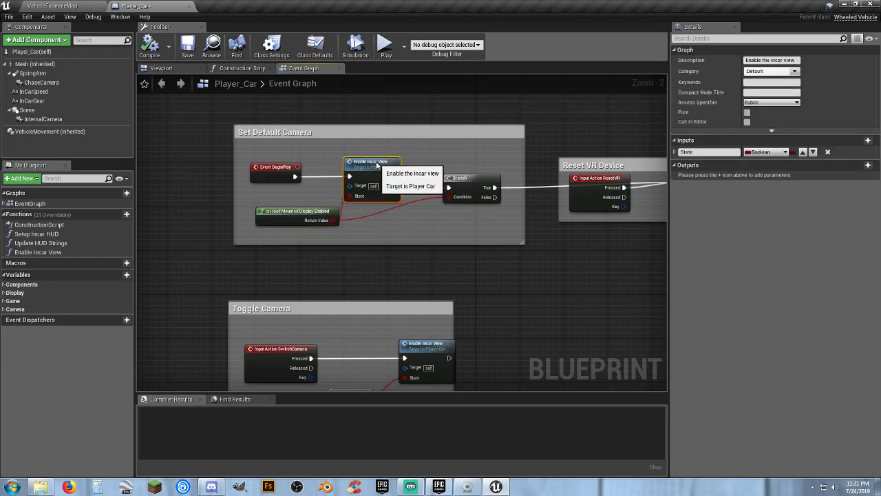
- Delete the Reset VR Device comment box together with its InputAction ResetVR and Reset Orientation and Position nodes
{"action": "right_click_drag", "start_coordinate": [446, 221], "coordinate": [395, 209]}
{"action": "scroll", "coordinate": [570, 254], "scroll_direction": "down", "scroll_amount": 1}
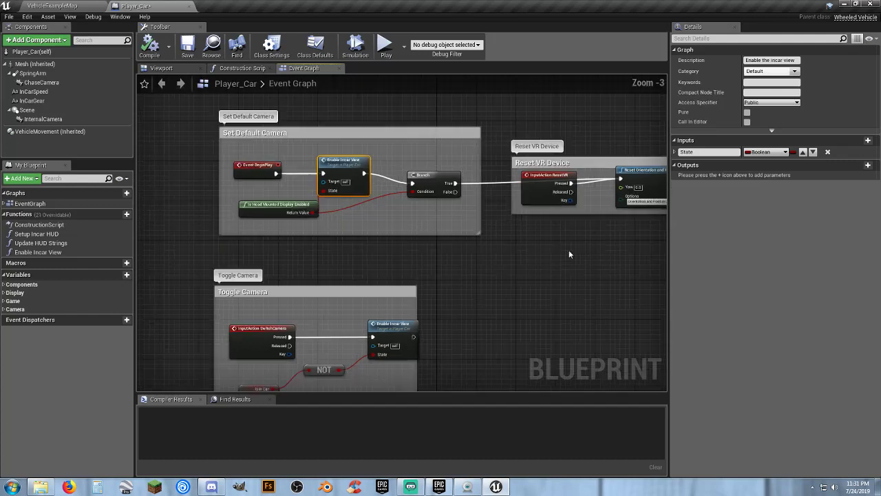
{"action": "right_click_drag", "start_coordinate": [569, 254], "coordinate": [549, 246]}
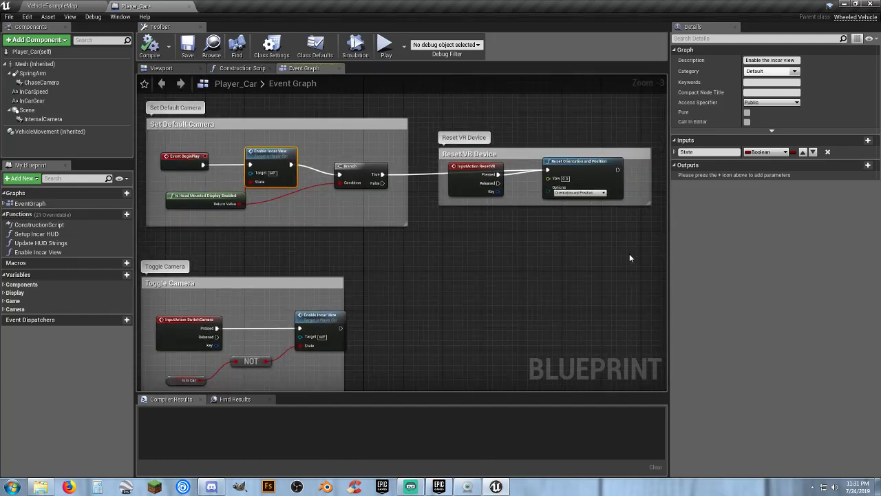
{"action": "left_click_drag", "start_coordinate": [638, 259], "coordinate": [478, 135]}
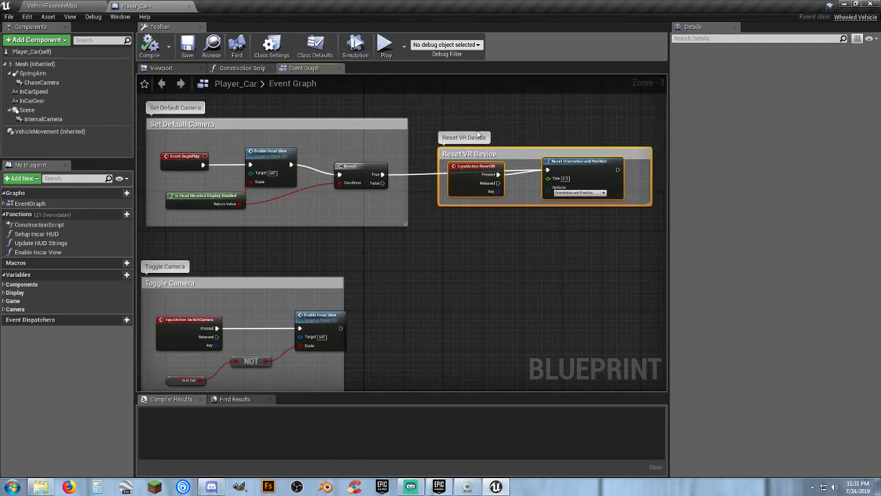
{"action": "key", "text": "Delete"}
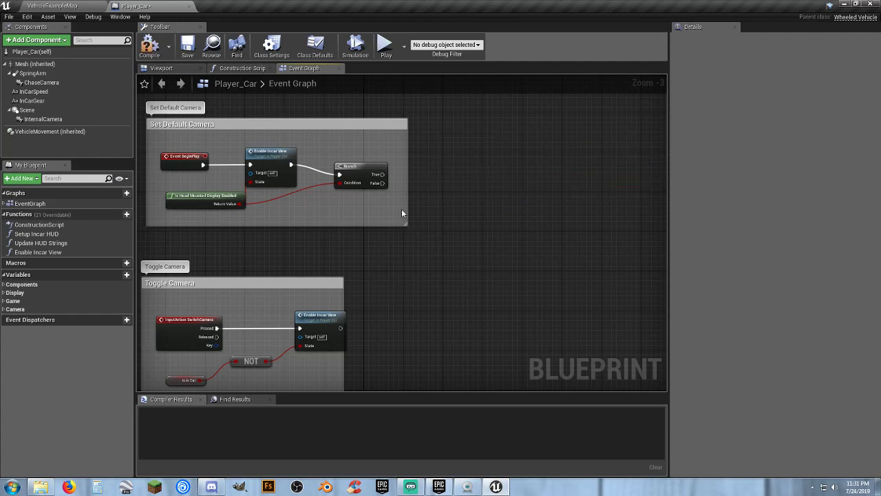
- Delete the Branch and Is Head Mounted Display Enabled nodes from Set Default Camera, and compile and save the blueprint
{"action": "left_click_drag", "start_coordinate": [394, 202], "coordinate": [378, 183]}
{"action": "key", "text": "Delete"}
{"action": "left_click", "coordinate": [215, 199]}
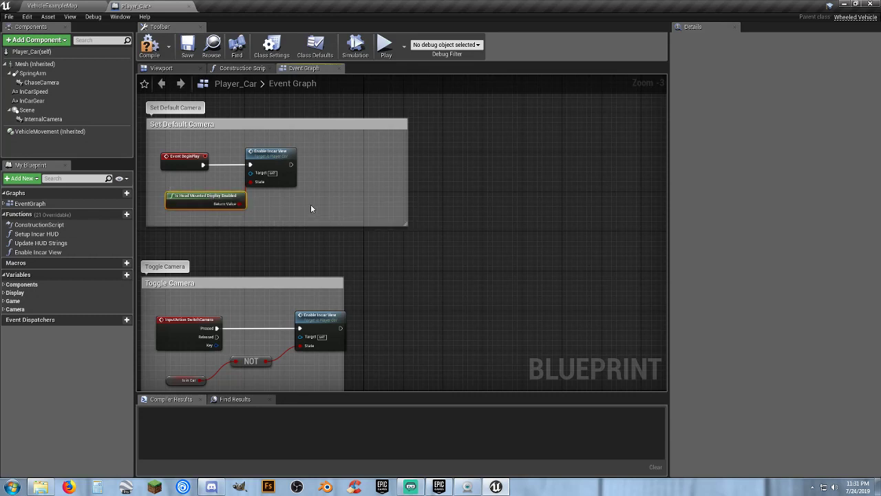
{"action": "key", "text": "Delete"}
{"action": "right_click_drag", "start_coordinate": [311, 203], "coordinate": [429, 232]}
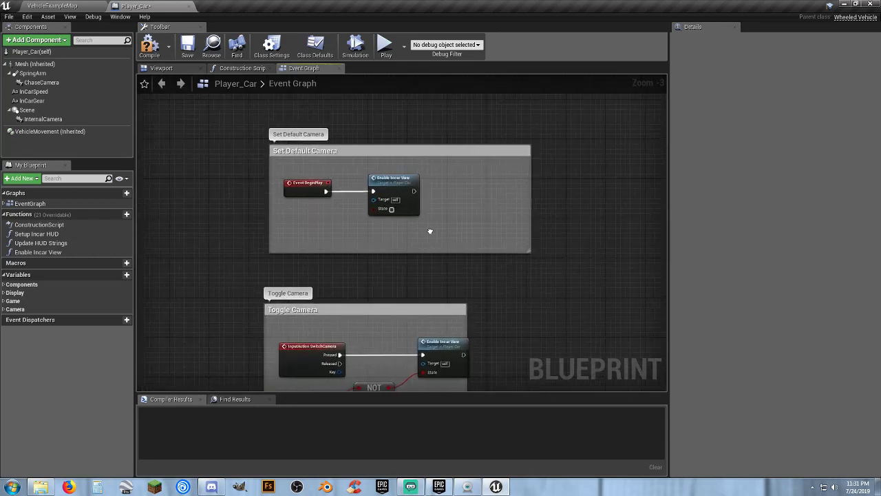
{"action": "left_click", "coordinate": [150, 45]}
{"action": "left_click", "coordinate": [188, 47]}
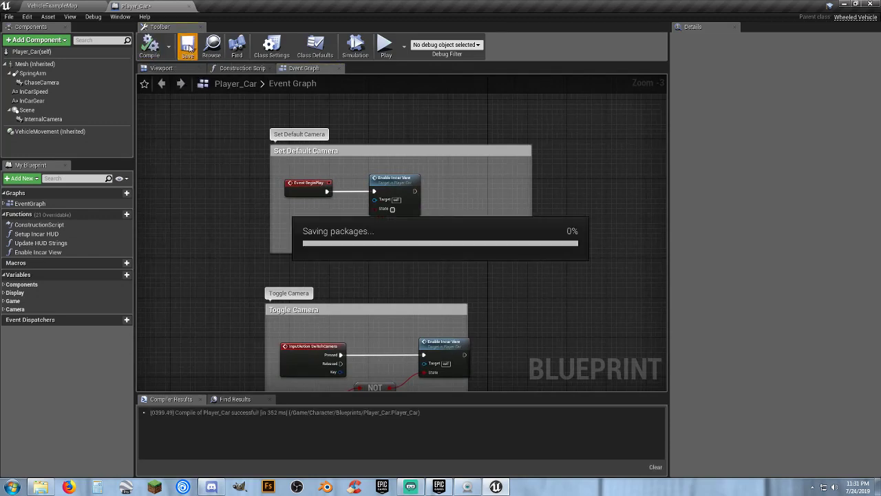
- Examine the camera, steering, throttle, handbrake and Update sections of Player_Car's Event Graph
{"action": "right_click_drag", "start_coordinate": [251, 262], "coordinate": [255, 75]}
{"action": "right_click_drag", "start_coordinate": [237, 243], "coordinate": [177, 74]}
{"action": "right_click_drag", "start_coordinate": [244, 132], "coordinate": [245, 130]}
{"action": "right_click_drag", "start_coordinate": [528, 200], "coordinate": [244, 154]}
{"action": "scroll", "coordinate": [427, 183], "scroll_direction": "down", "scroll_amount": 2}
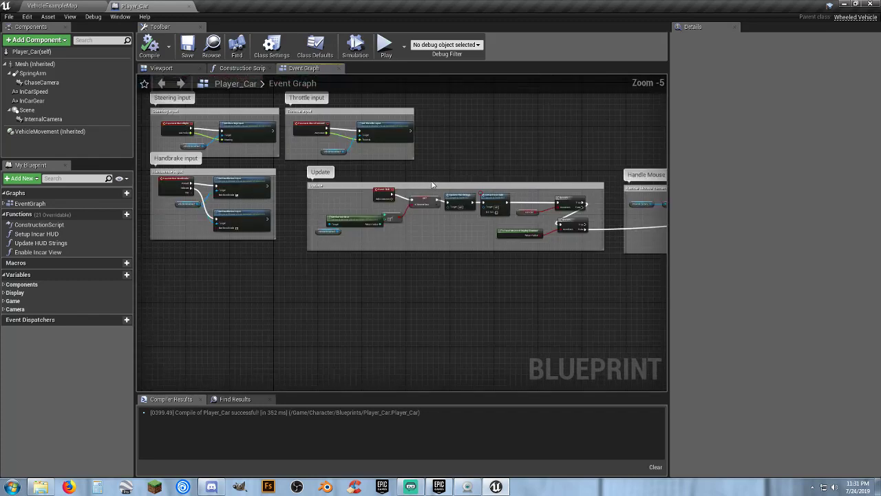
{"action": "right_click_drag", "start_coordinate": [545, 173], "coordinate": [742, 495]}
{"action": "scroll", "coordinate": [453, 178], "scroll_direction": "up", "scroll_amount": 2}
{"action": "right_click_drag", "start_coordinate": [418, 241], "coordinate": [640, 368]}
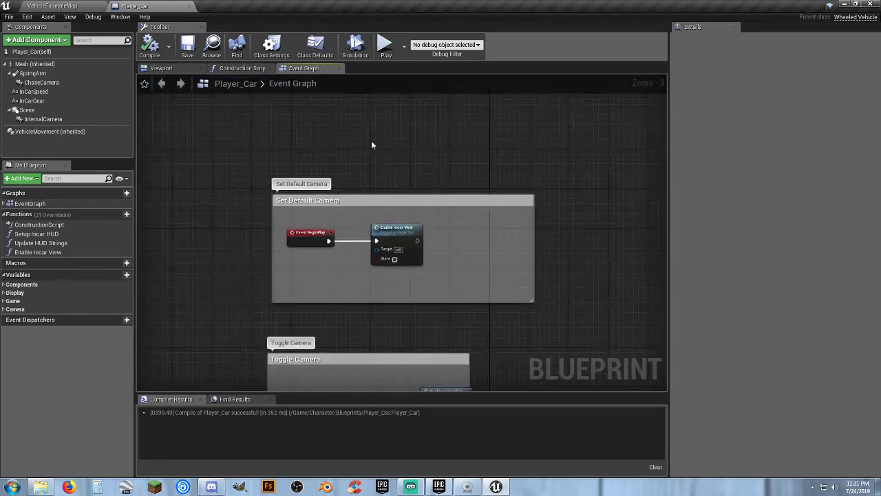
{"action": "mouse_move", "coordinate": [371, 141]}
{"action": "right_mouse_down"}
{"action": "mouse_move", "coordinate": [355, 89]}
{"action": "mouse_move", "coordinate": [370, 139]}
{"action": "right_mouse_up"}
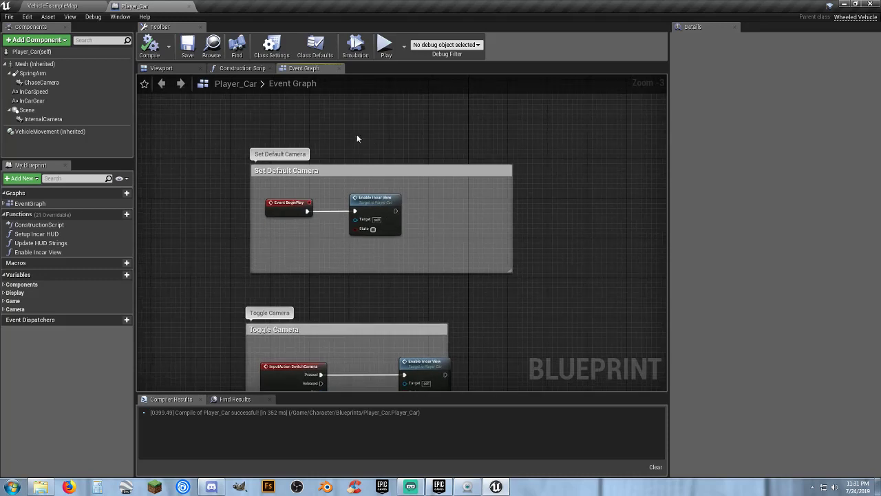
- Play-test VehicleExampleMap with the edited Player_Car, driving forward and steering in the chase camera view, and stop the session
{"action": "left_click", "coordinate": [88, 5]}
{"action": "left_click", "coordinate": [445, 34]}
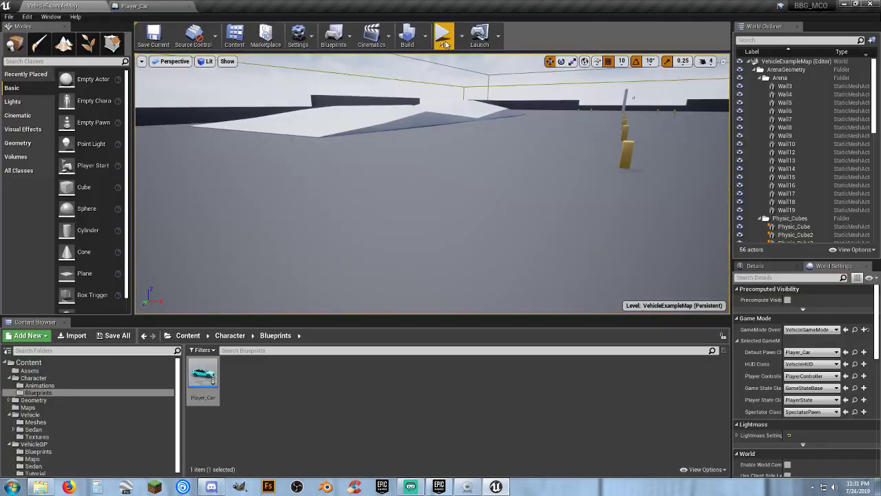
{"action": "left_click", "coordinate": [445, 154]}
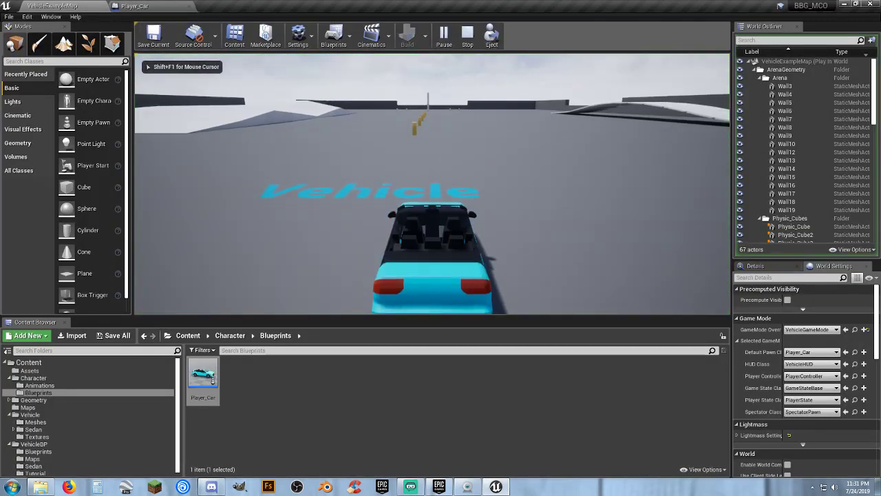
{"action": "key", "text": "w"}
{"action": "key", "text": "a"}
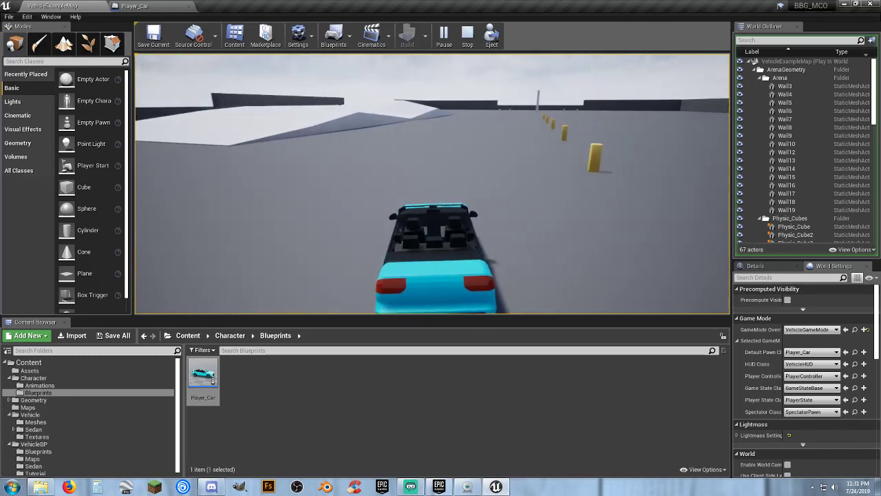
{"action": "key", "text": "Escape"}
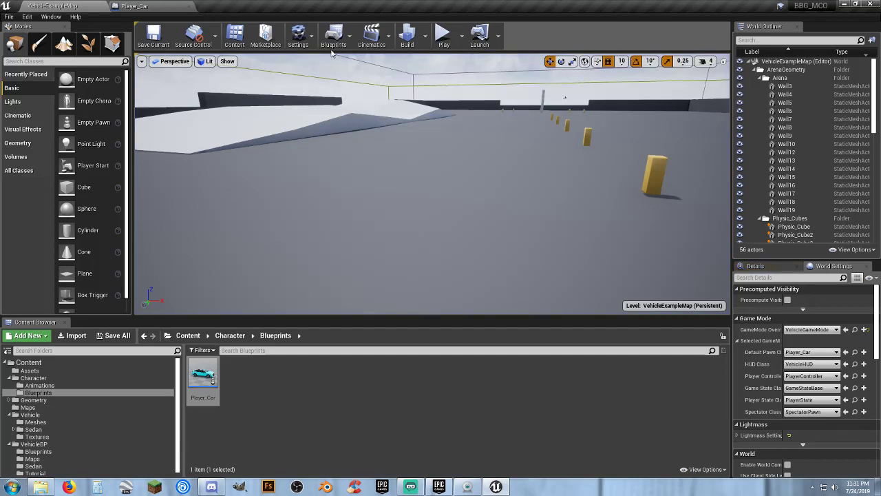
- Play the level again, switch to the in-car camera, drive forward, and stop the session
{"action": "left_click", "coordinate": [444, 34]}
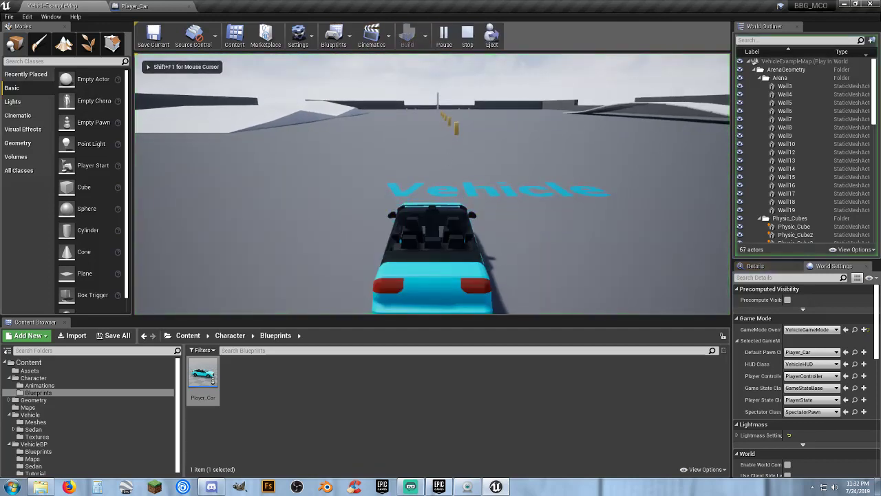
{"action": "key", "text": "Tab"}
{"action": "key", "text": "w"}
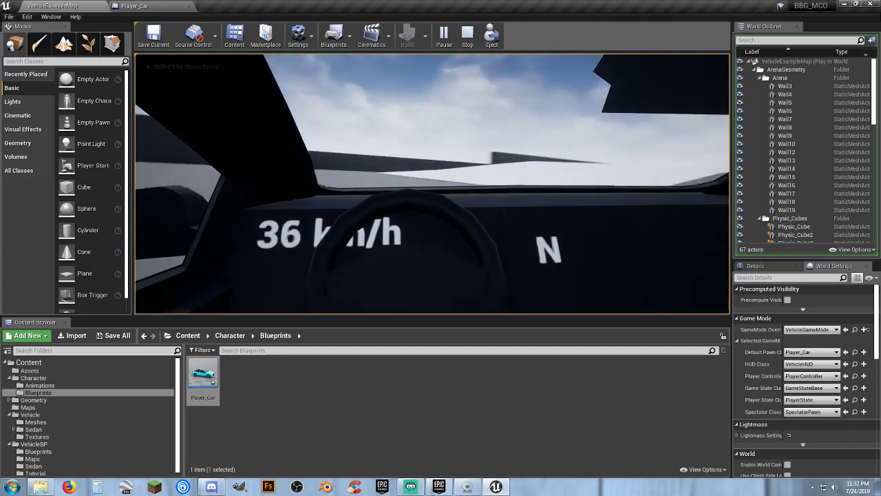
{"action": "key", "text": "Escape"}
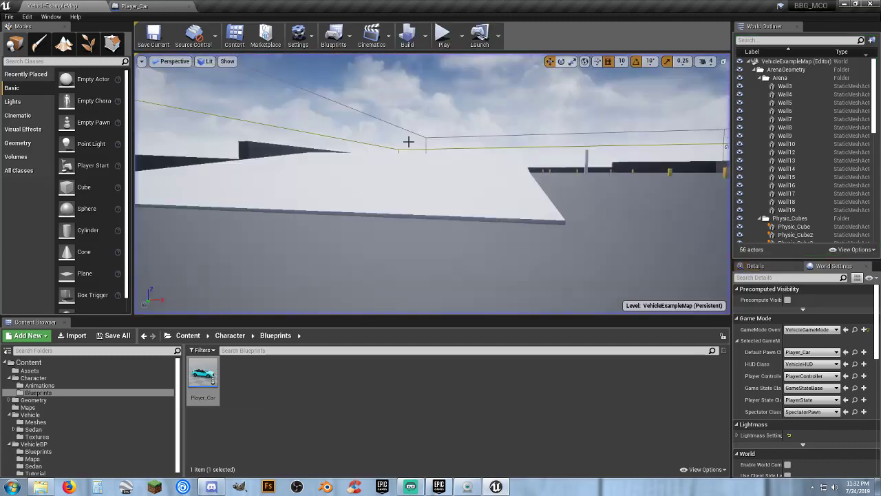
- Examine the speed and gear string logic in Player_Car's Update HUD Strings function, and close that function graph
{"action": "left_click", "coordinate": [134, 7]}
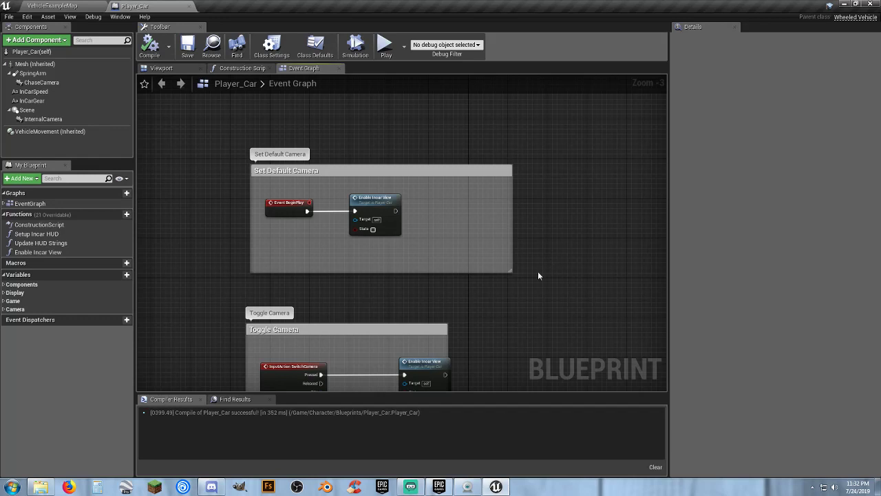
{"action": "right_click_drag", "start_coordinate": [406, 286], "coordinate": [388, 253]}
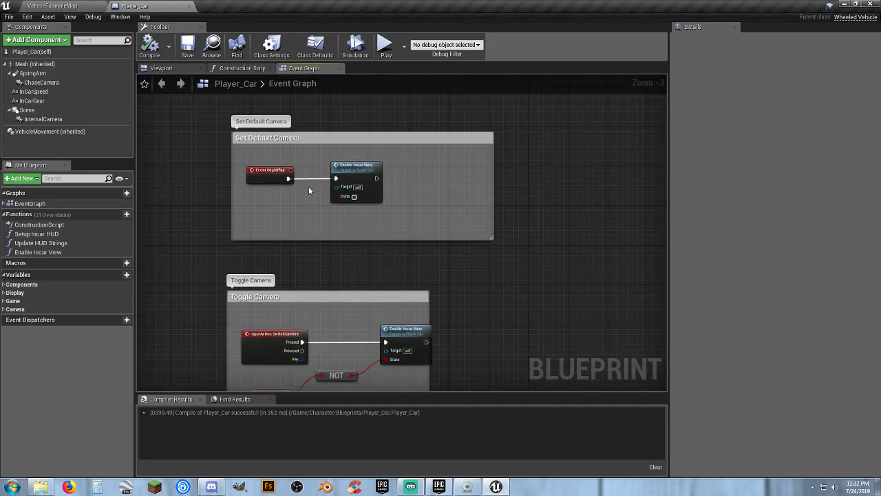
{"action": "left_click", "coordinate": [257, 69]}
{"action": "left_click", "coordinate": [306, 69]}
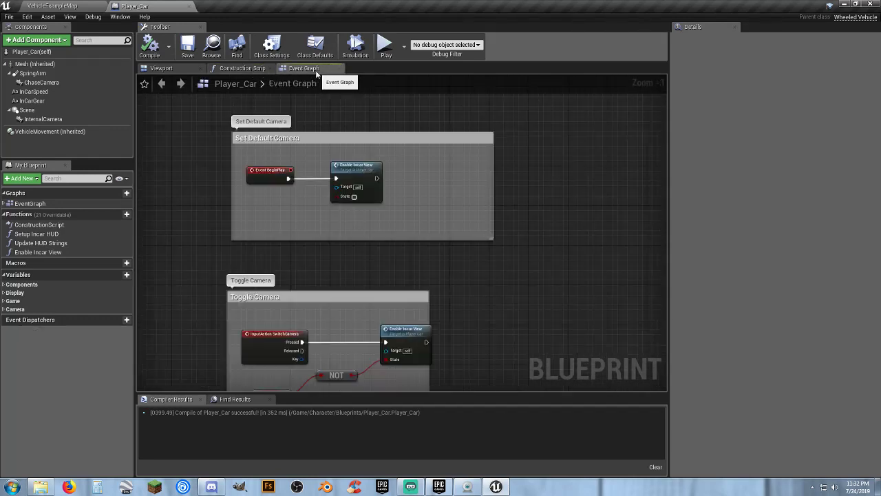
{"action": "double_click", "coordinate": [67, 244]}
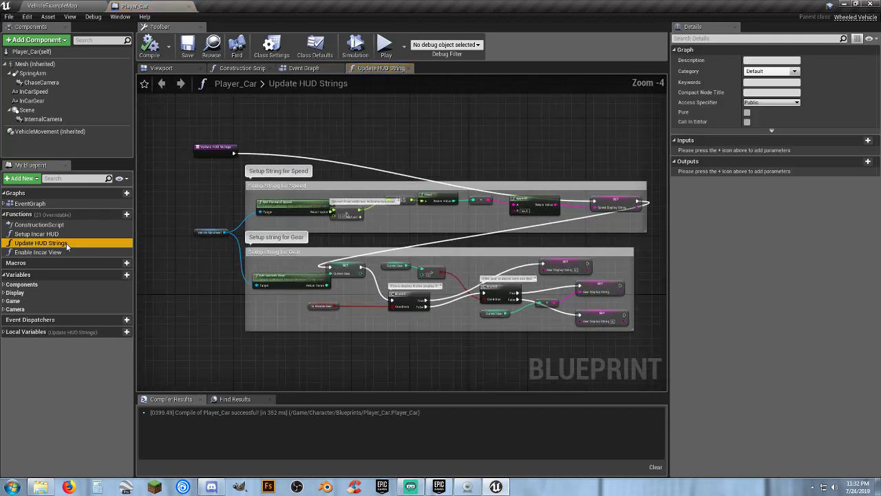
{"action": "scroll", "coordinate": [254, 214], "scroll_direction": "up", "scroll_amount": 3}
{"action": "right_click_drag", "start_coordinate": [474, 272], "coordinate": [285, 205]}
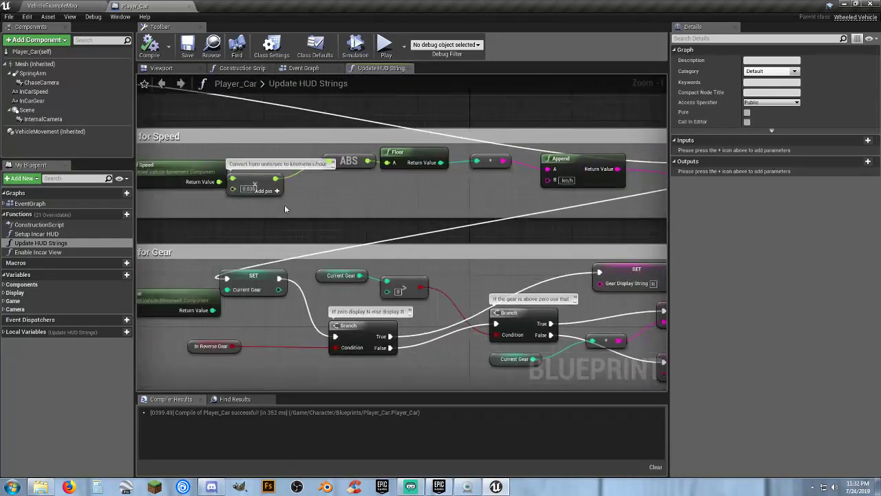
{"action": "left_click", "coordinate": [409, 68]}
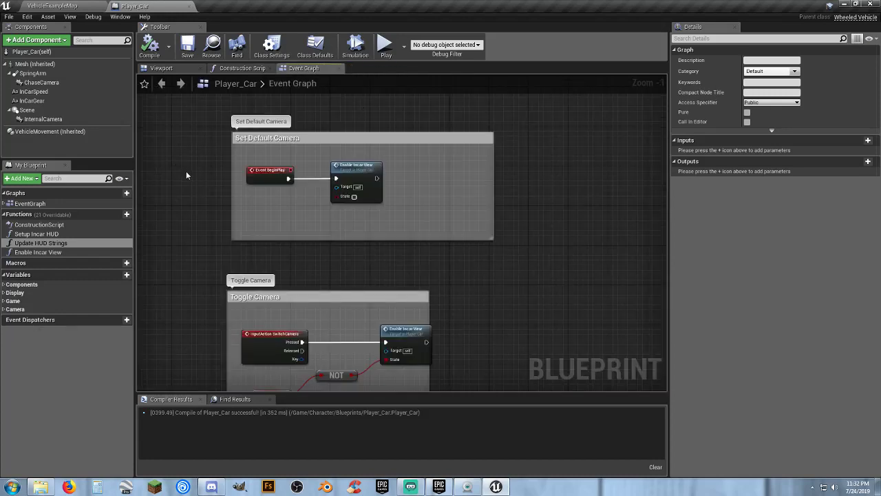
- Rename the Set Default Camera comment box in the Event Graph to "Begin Play"
{"action": "mouse_move", "coordinate": [187, 179]}
{"action": "right_mouse_down"}
{"action": "mouse_move", "coordinate": [180, 156]}
{"action": "mouse_move", "coordinate": [180, 174]}
{"action": "right_mouse_up"}
{"action": "scroll", "coordinate": [266, 167], "scroll_direction": "up", "scroll_amount": 3}
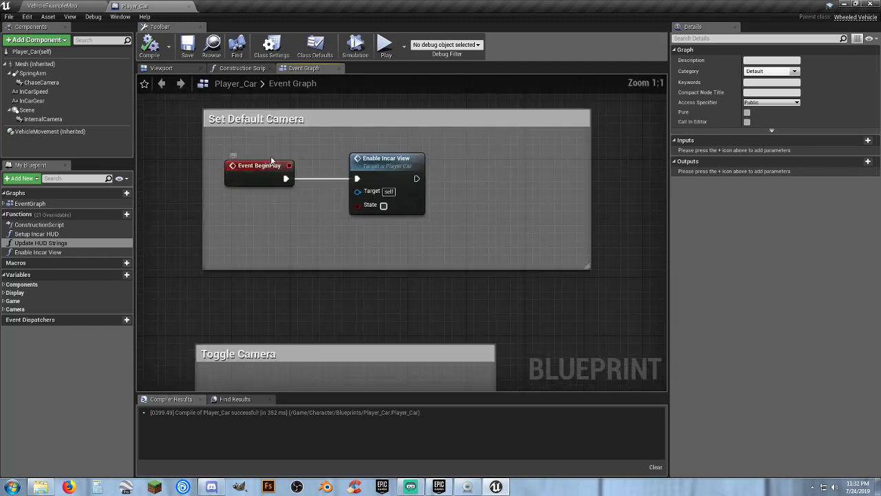
{"action": "left_click", "coordinate": [306, 124]}
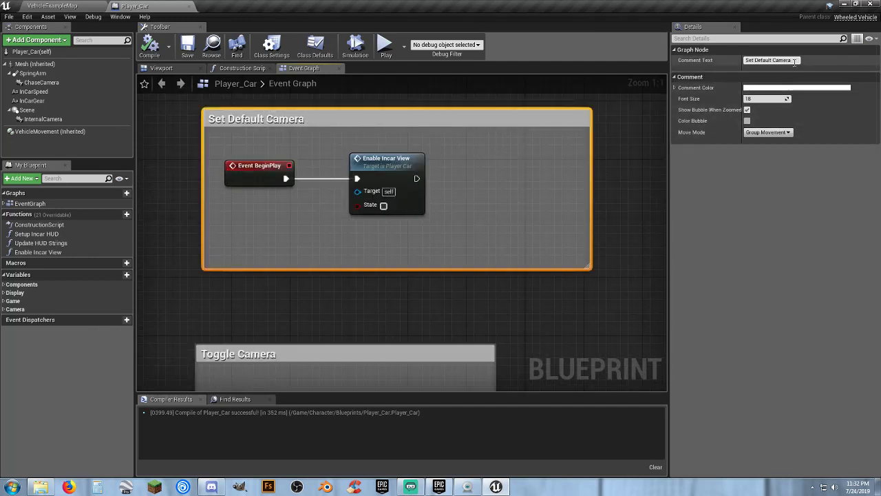
{"action": "left_click_drag", "start_coordinate": [793, 61], "coordinate": [774, 61]}
{"action": "type", "text": "Begin Play"}
{"action": "key", "text": "Return"}
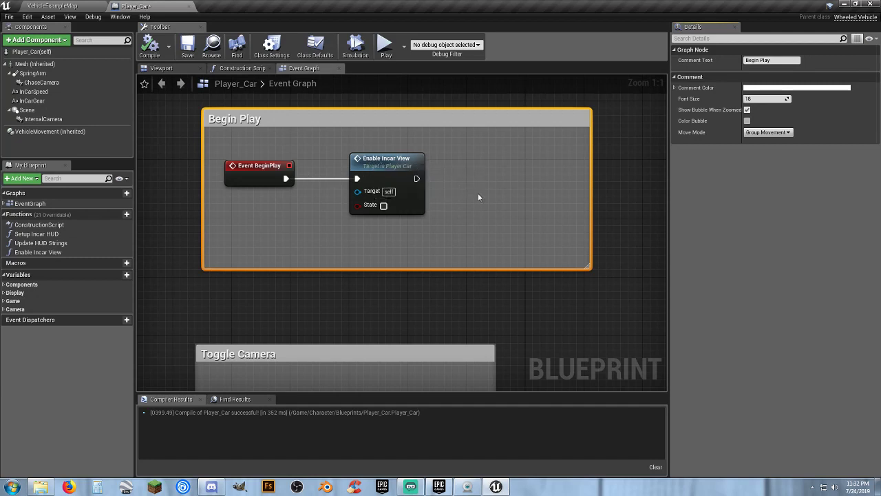
- Add a custom event named "Remove Cursor" in the empty graph area beside the Begin Play comment box
{"action": "right_click_drag", "start_coordinate": [479, 198], "coordinate": [439, 179]}
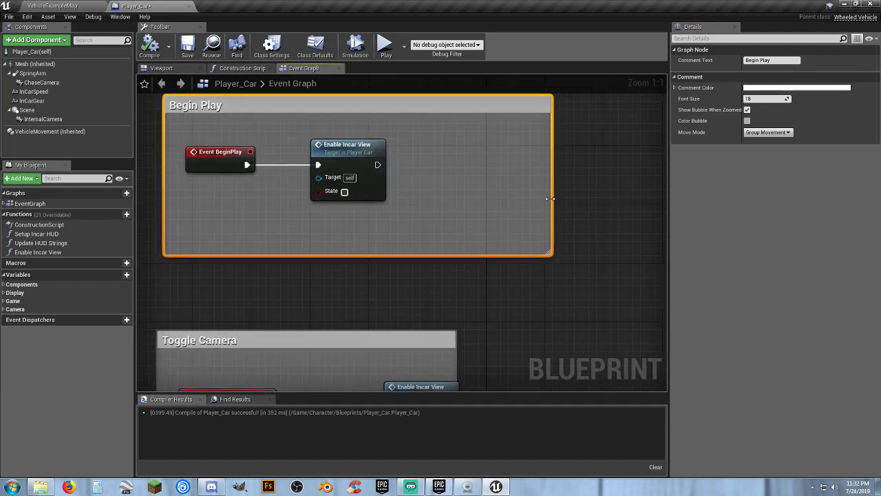
{"action": "right_click_drag", "start_coordinate": [521, 205], "coordinate": [221, 237]}
{"action": "left_click", "coordinate": [396, 217]}
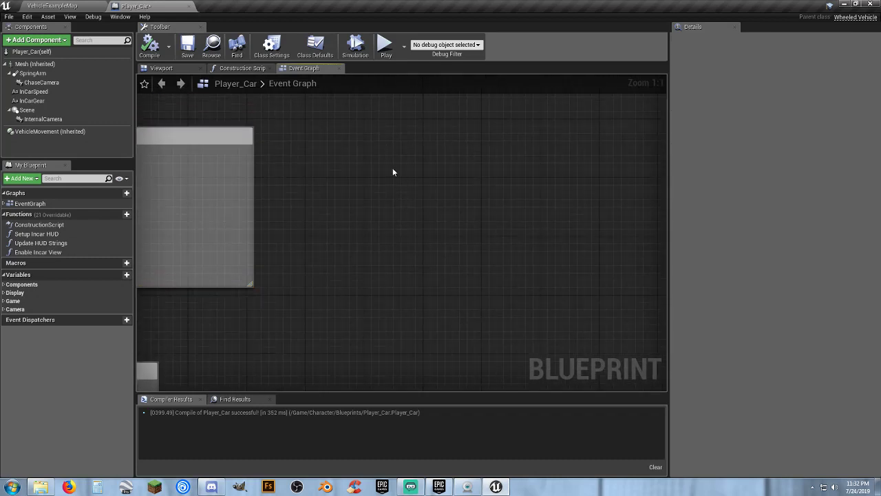
{"action": "right_click", "coordinate": [393, 172]}
{"action": "type", "text": "custom event"}
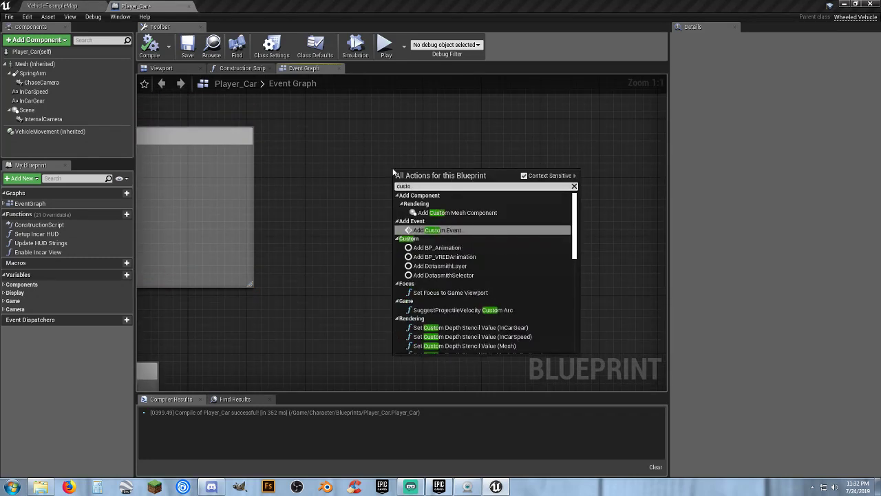
{"action": "key", "text": "Return"}
{"action": "type", "text": "Remove"}
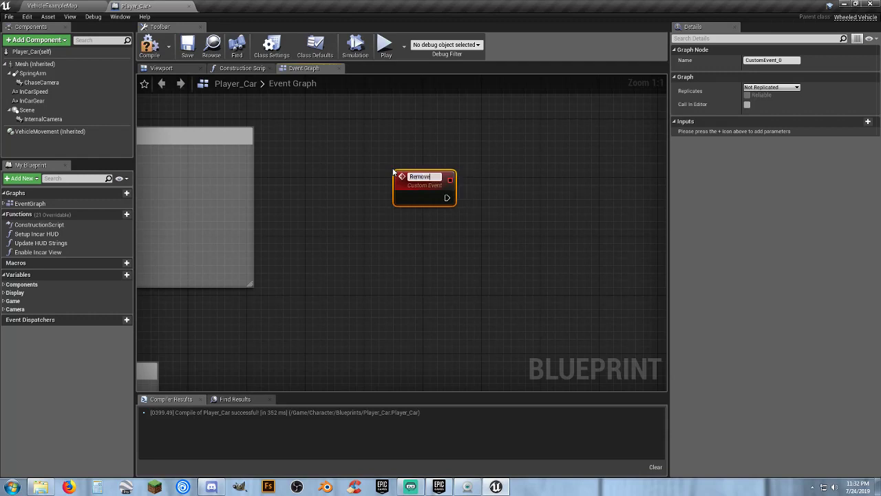
{"action": "type", "text": " Cursor"}
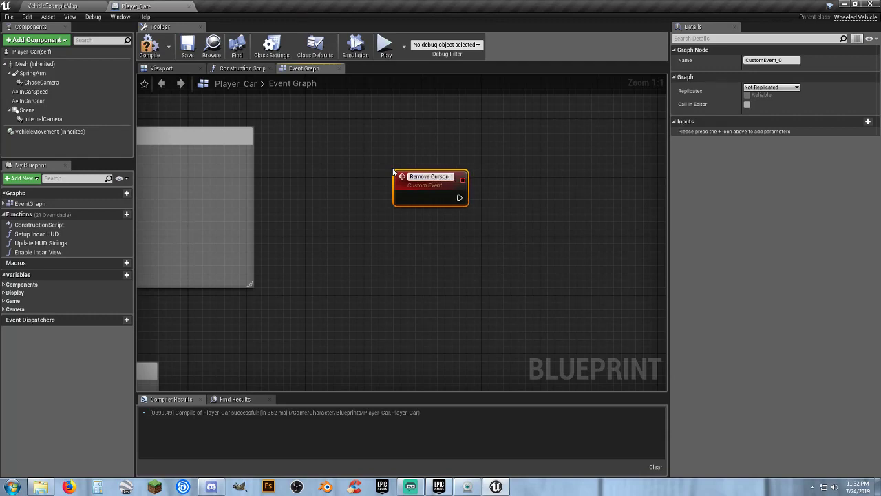
{"action": "key", "text": "Return"}
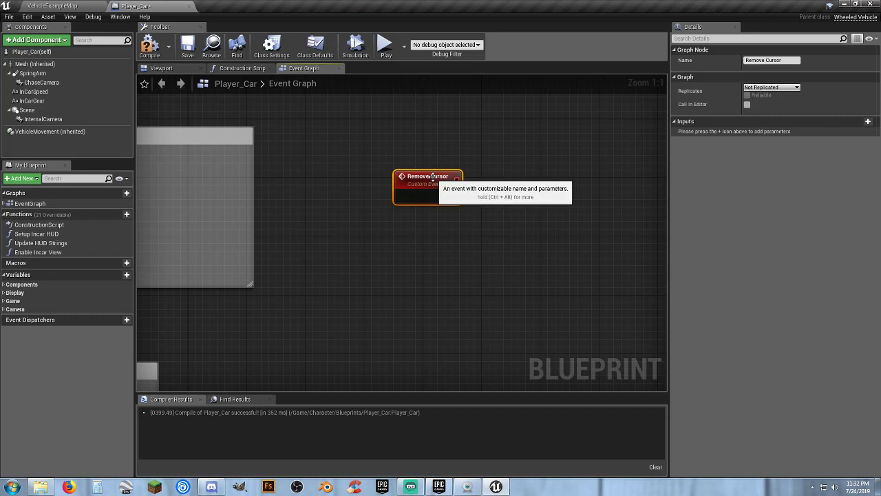
{"action": "left_click_drag", "start_coordinate": [435, 177], "coordinate": [405, 179]}
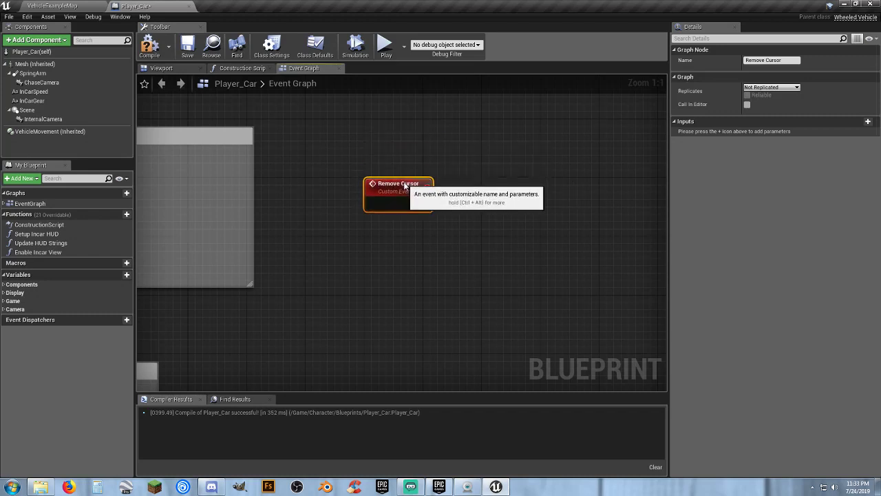
- Add a Set Input Mode Game Only node executed from the Remove Cursor event and align it with the event
{"action": "right_click_drag", "start_coordinate": [444, 221], "coordinate": [363, 193]}
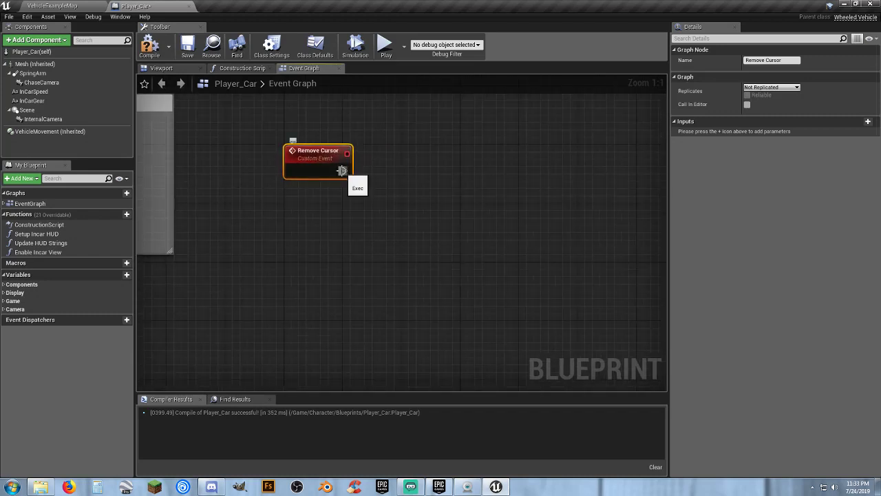
{"action": "left_click_drag", "start_coordinate": [343, 170], "coordinate": [435, 173]}
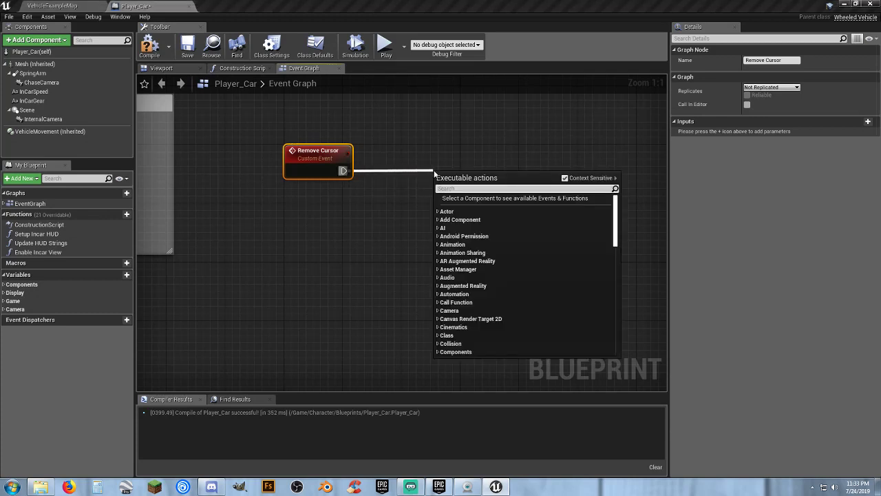
{"action": "type", "text": "setinput"}
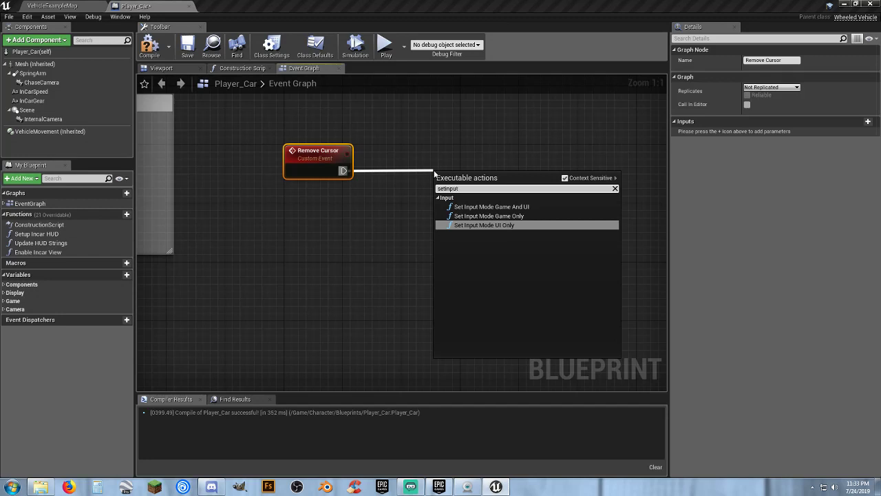
{"action": "left_click", "coordinate": [515, 216]}
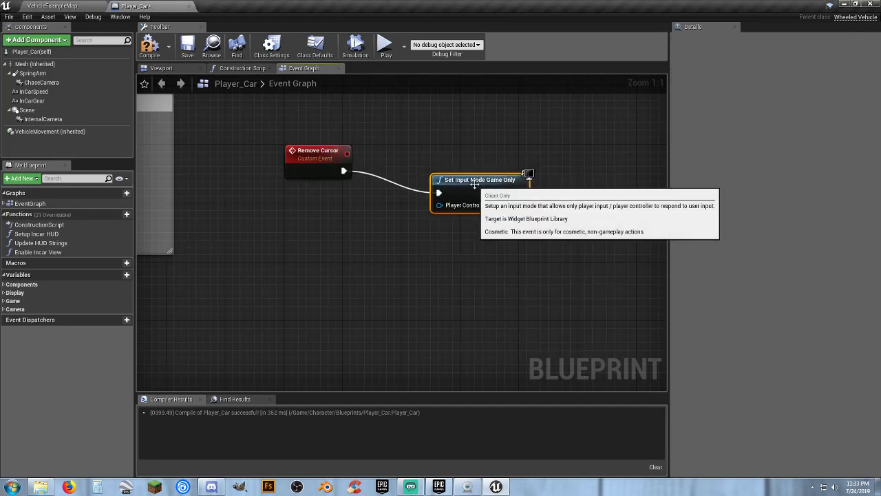
{"action": "left_click_drag", "start_coordinate": [496, 162], "coordinate": [504, 159]}
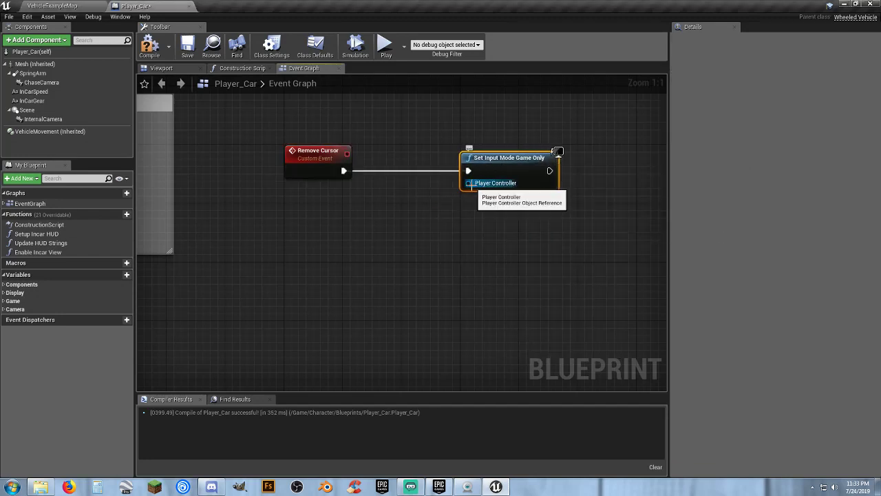
- Feed the Player Controller input of Set Input Mode Game Only from a Get Player Controller node placed beneath the Remove Cursor event
{"action": "left_click_drag", "start_coordinate": [468, 183], "coordinate": [375, 223]}
{"action": "type", "text": "get"}
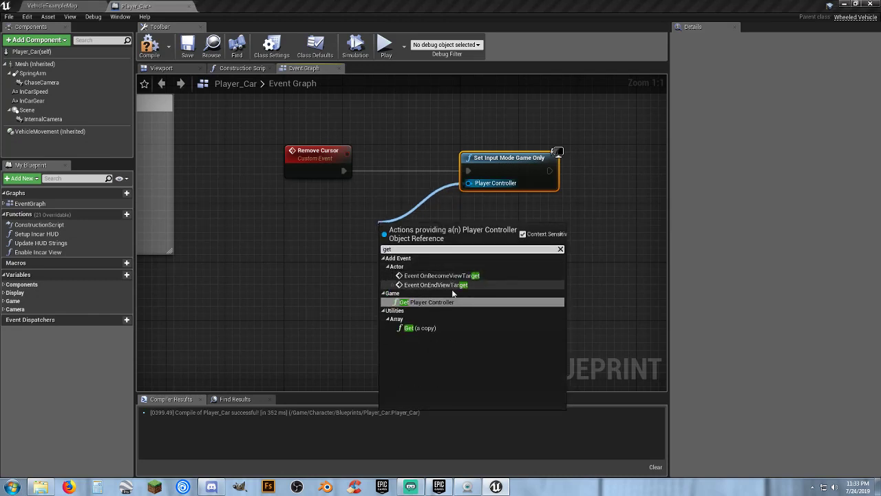
{"action": "left_click", "coordinate": [423, 302]}
{"action": "left_click_drag", "start_coordinate": [424, 230], "coordinate": [329, 209]}
{"action": "right_click_drag", "start_coordinate": [463, 230], "coordinate": [322, 241]}
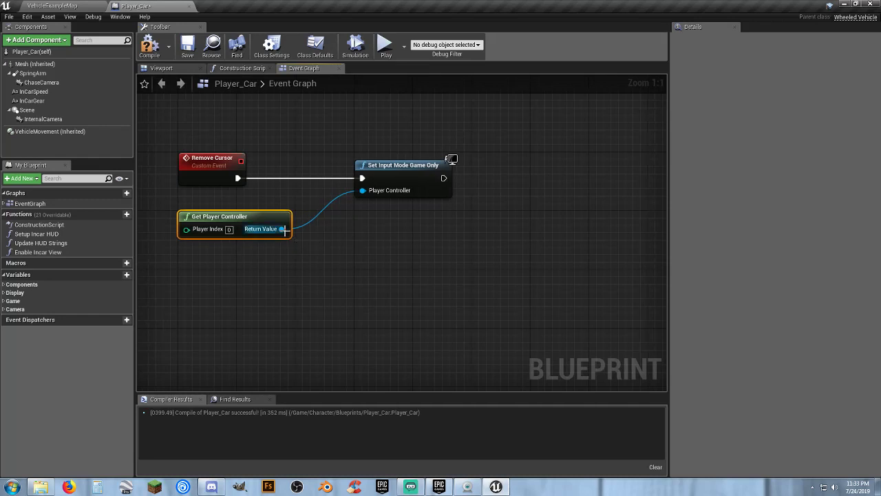
- Set Show Mouse Cursor to false on the player controller after Set Input Mode Game Only, and compile and save the blueprint
{"action": "left_click_drag", "start_coordinate": [284, 230], "coordinate": [487, 225]}
{"action": "type", "text": "sets"}
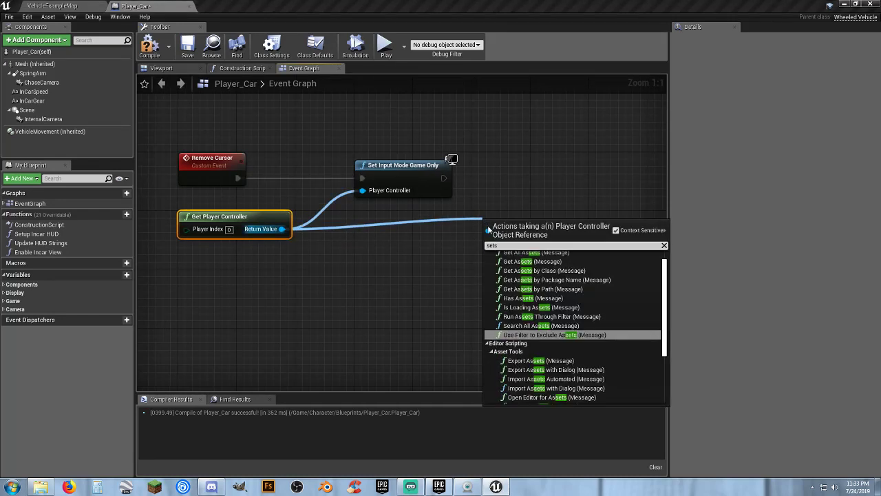
{"action": "type", "text": "h"}
{"action": "left_click", "coordinate": [559, 271]}
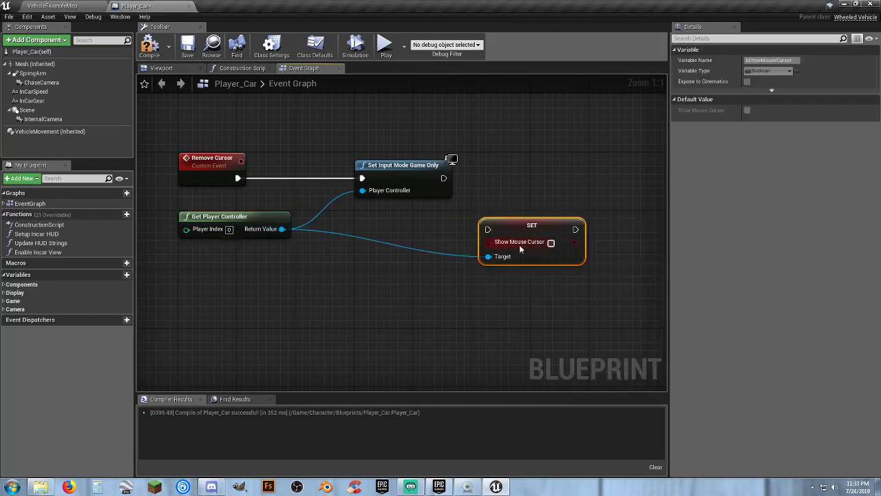
{"action": "left_click_drag", "start_coordinate": [488, 230], "coordinate": [498, 170]}
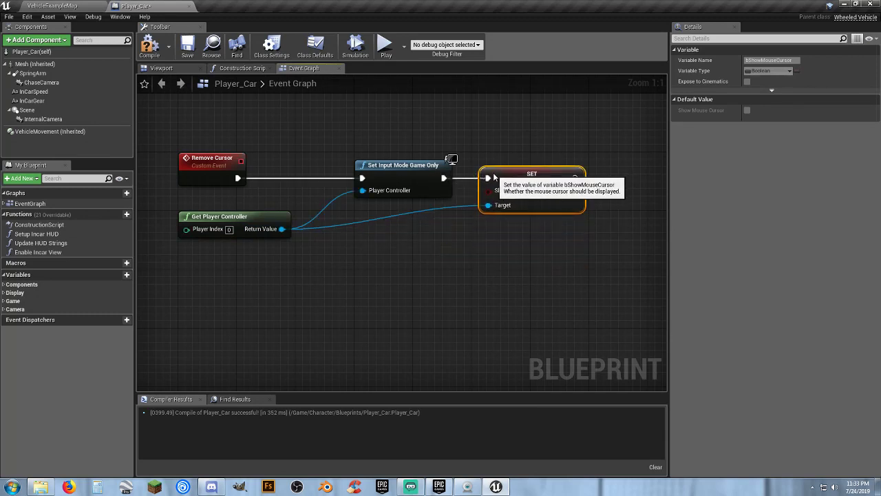
{"action": "left_click", "coordinate": [465, 255]}
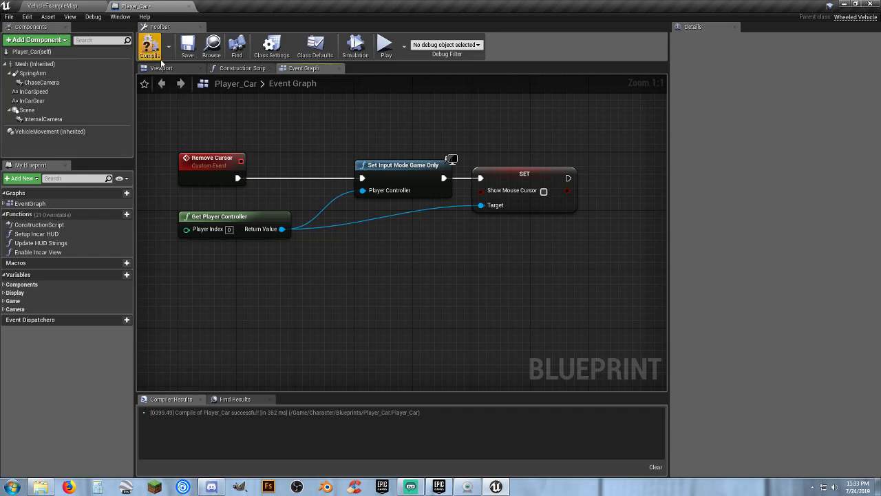
{"action": "left_click", "coordinate": [150, 46]}
{"action": "left_click", "coordinate": [184, 48]}
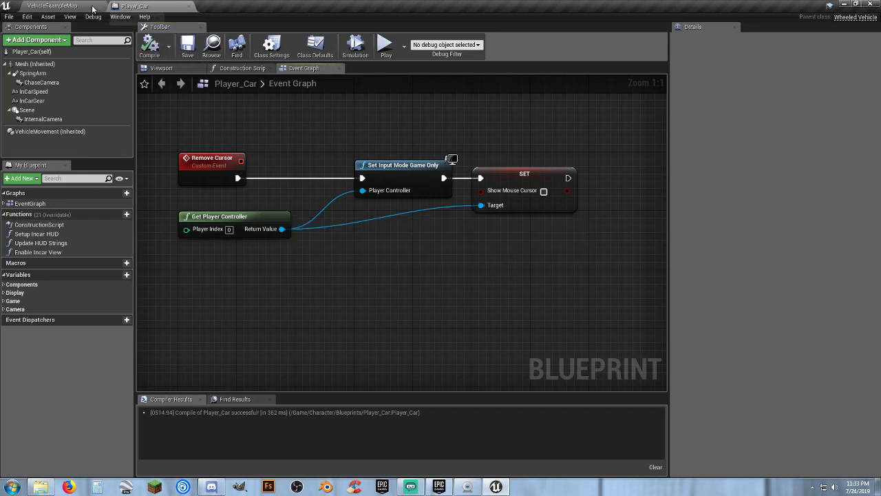
- Play-test VehicleExampleMap to check the mouse cursor behaviour, and stop the session
{"action": "left_click", "coordinate": [92, 7]}
{"action": "left_click", "coordinate": [443, 35]}
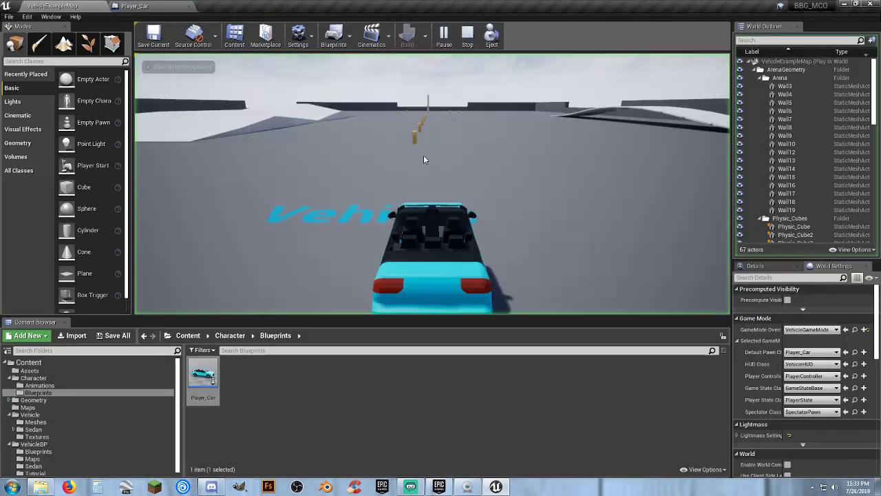
{"action": "left_click", "coordinate": [449, 186]}
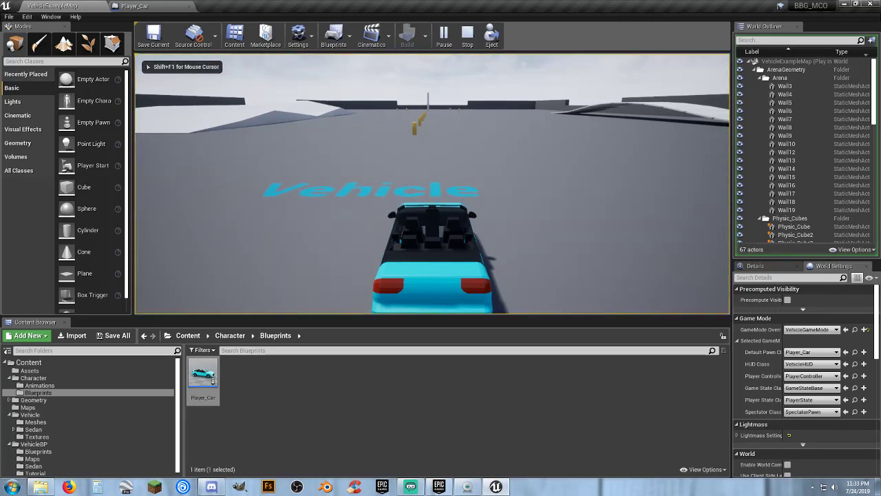
{"action": "key", "text": "Escape"}
- Add a Remove Cursor call after Enable Incar View in the Begin Play section of Player_Car's Event Graph
{"action": "left_click", "coordinate": [151, 7]}
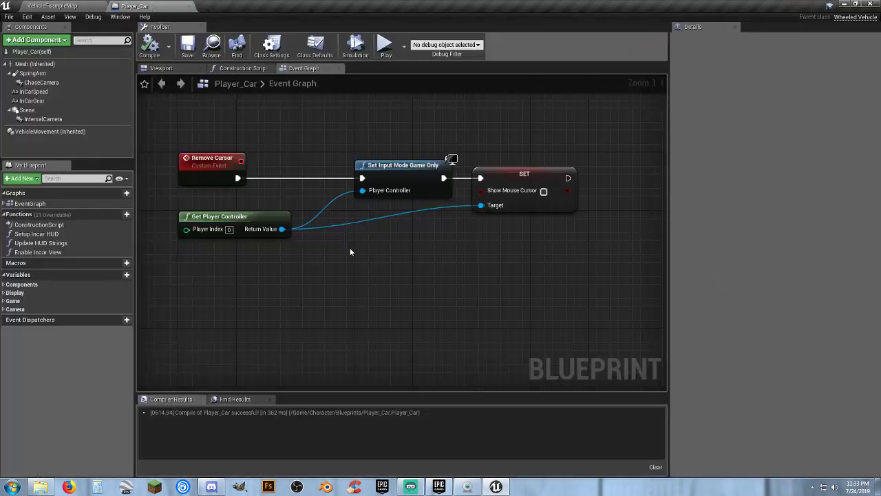
{"action": "right_click_drag", "start_coordinate": [269, 283], "coordinate": [667, 307]}
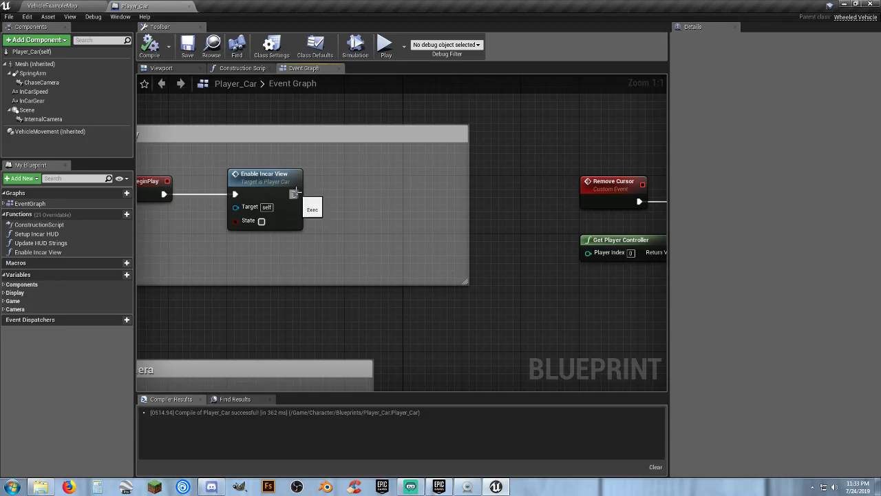
{"action": "left_click_drag", "start_coordinate": [295, 194], "coordinate": [342, 196]}
{"action": "type", "text": "remov"}
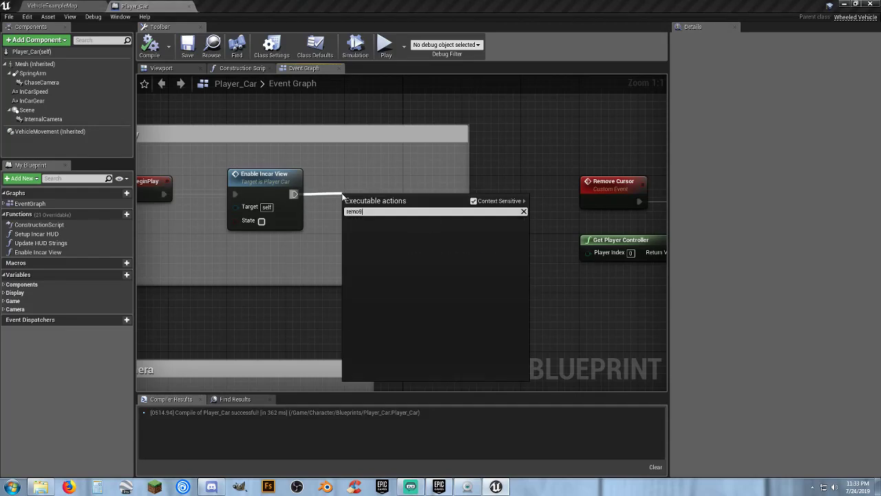
{"action": "key", "text": "BackSpace"}
{"action": "key", "text": "BackSpace"}
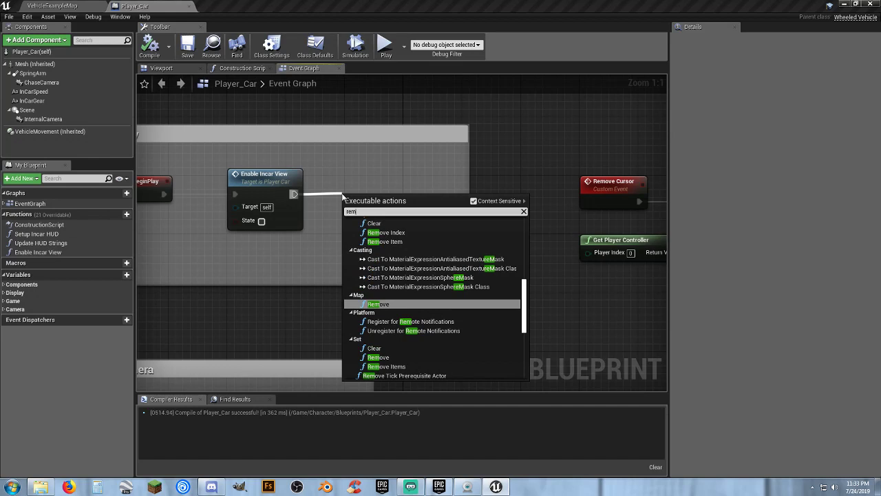
{"action": "type", "text": "ovec"}
{"action": "key", "text": "Return"}
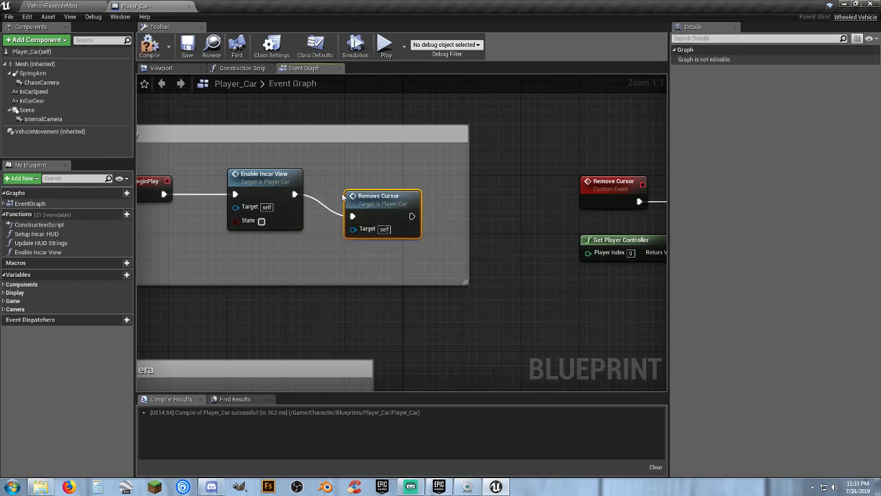
- Line up the Remove Cursor call with Enable Incar View in the Begin Play section, and compile and save Player_Car
{"action": "left_click_drag", "start_coordinate": [353, 196], "coordinate": [358, 178]}
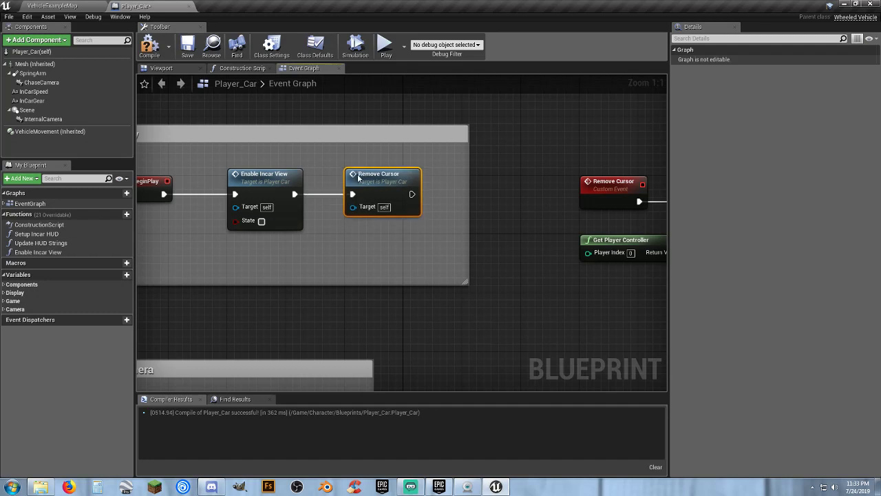
{"action": "left_click", "coordinate": [187, 45]}
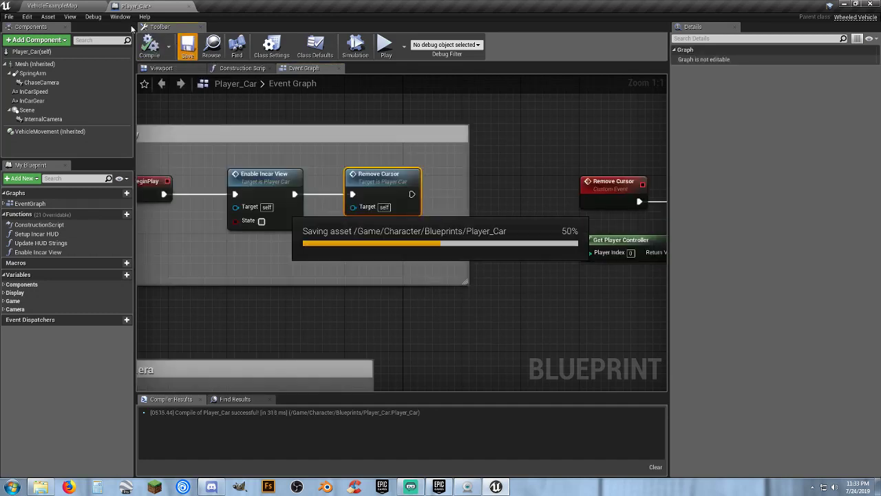
- Play-test VehicleExampleMap by driving the car to check the cursor behaviour, and stop the session
{"action": "left_click", "coordinate": [75, 6]}
{"action": "left_click", "coordinate": [443, 35]}
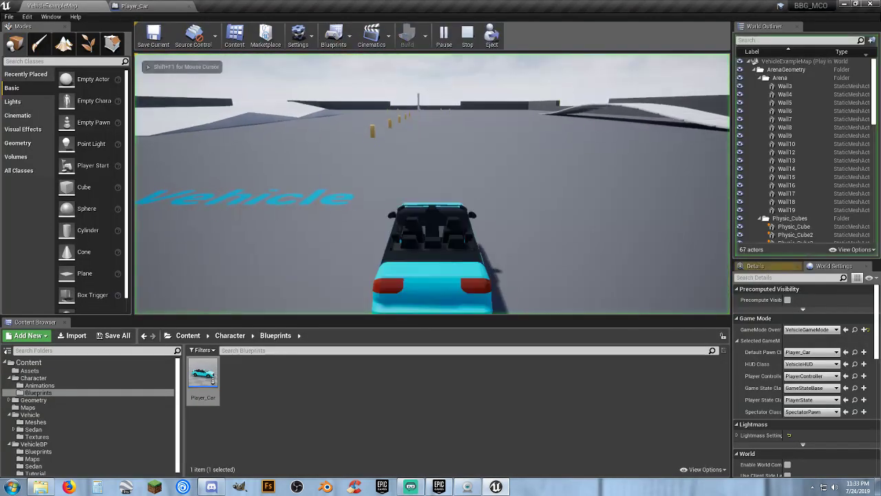
{"action": "key", "text": "w"}
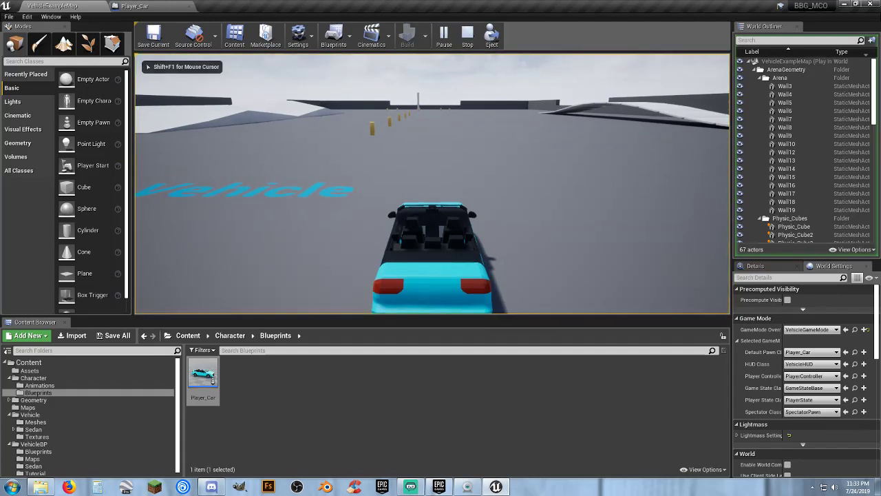
{"action": "key", "text": "d"}
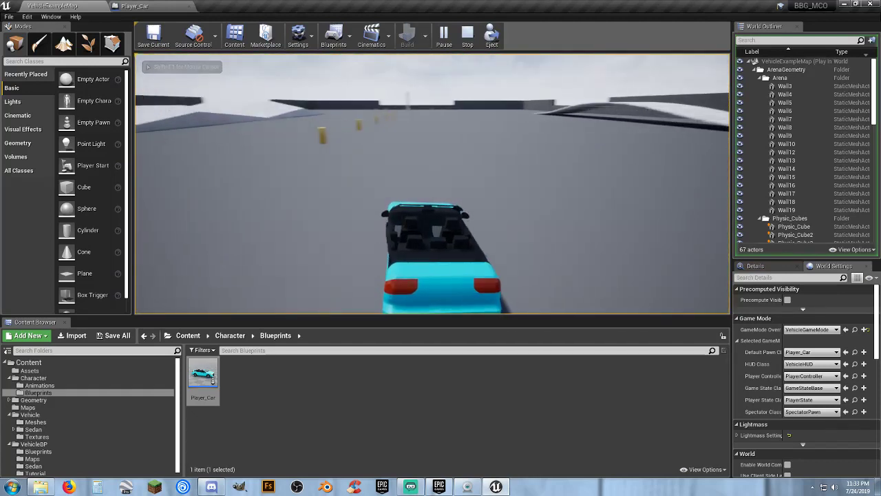
{"action": "key", "text": "Escape"}
- Wrap the Remove Cursor event nodes in Player_Car in a comment box titled "Remove Cursor" and move it nearer the Begin Play section
{"action": "left_click", "coordinate": [151, 6]}
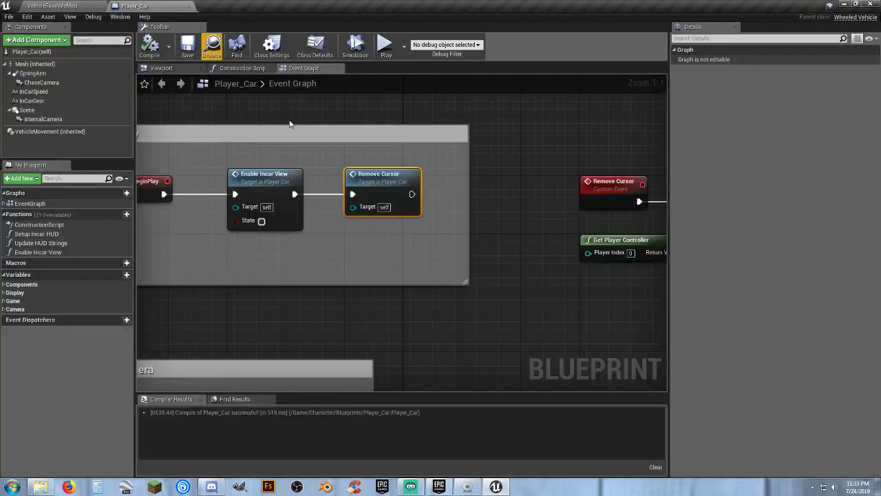
{"action": "scroll", "coordinate": [544, 251], "scroll_direction": "down", "scroll_amount": 2}
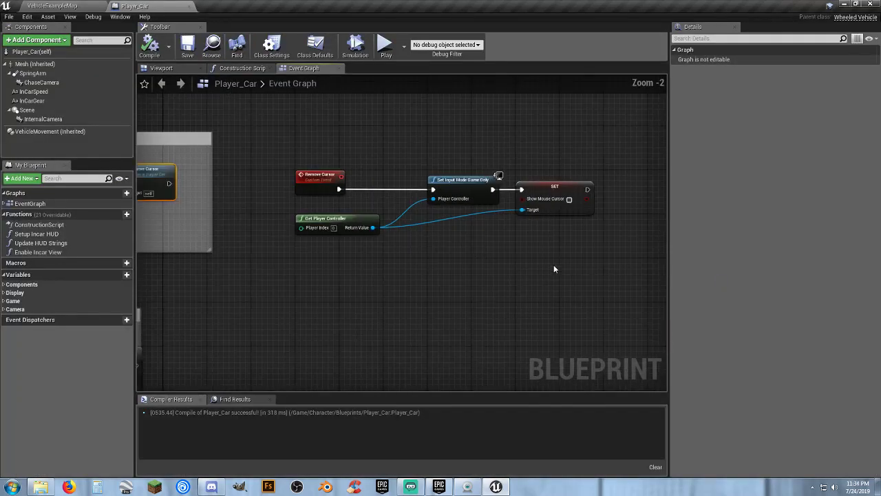
{"action": "left_click_drag", "start_coordinate": [585, 255], "coordinate": [271, 162]}
{"action": "type", "text": "c"}
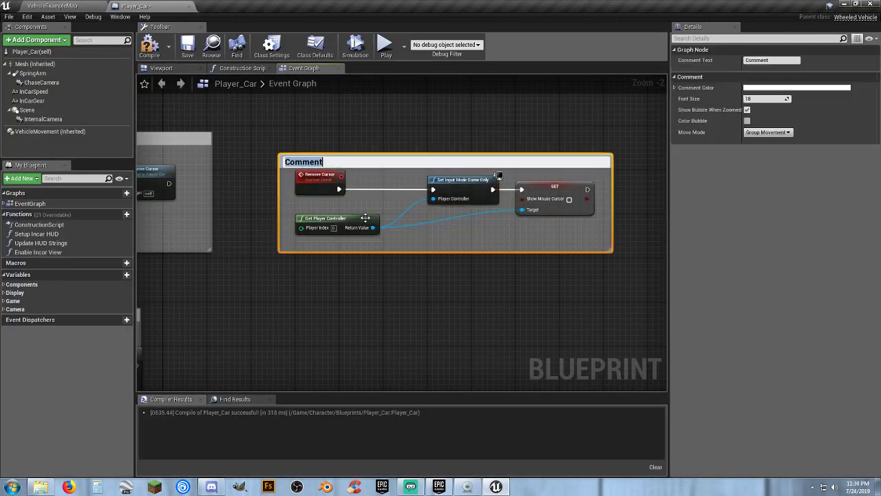
{"action": "type", "text": "Remove Cursor"}
{"action": "key", "text": "Return"}
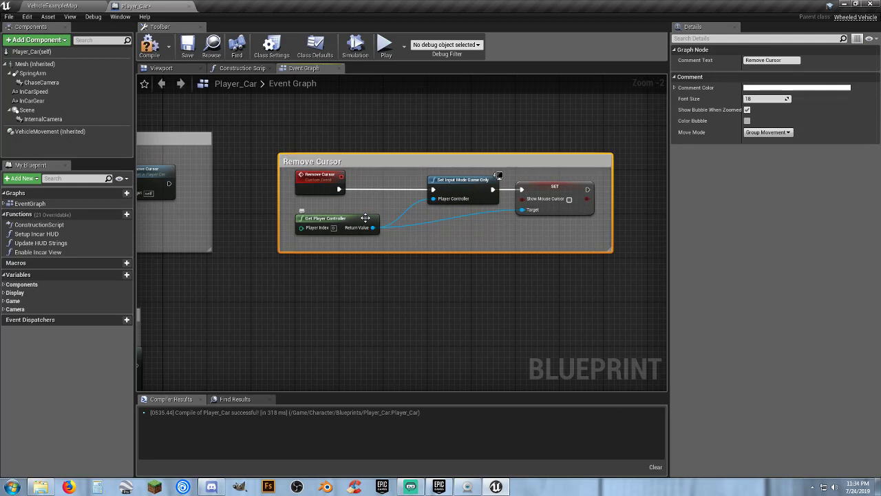
{"action": "left_click_drag", "start_coordinate": [367, 160], "coordinate": [335, 134]}
{"action": "left_click", "coordinate": [241, 270]}
- Widen the Toggle Camera comment box to enclose the Enable Incar View node, and compile and save the blueprint
{"action": "right_click_drag", "start_coordinate": [230, 275], "coordinate": [352, 250]}
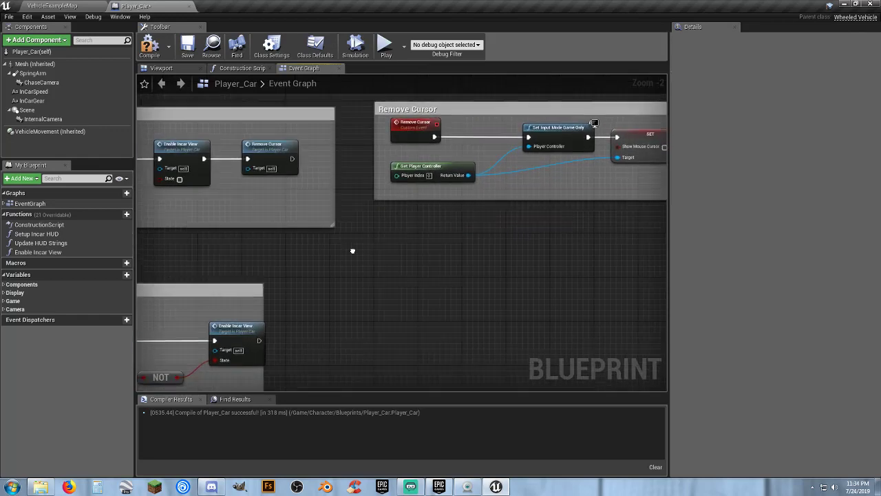
{"action": "scroll", "coordinate": [351, 248], "scroll_direction": "down", "scroll_amount": 4}
{"action": "right_click_drag", "start_coordinate": [387, 275], "coordinate": [384, 246]}
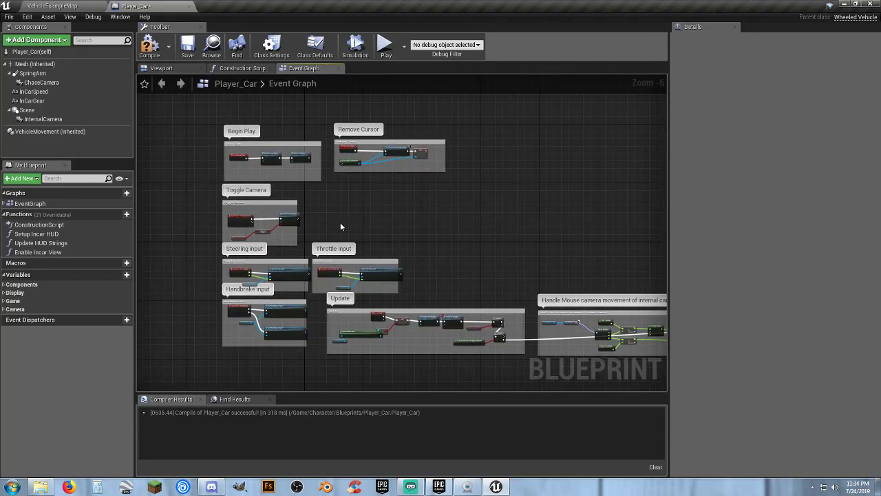
{"action": "scroll", "coordinate": [315, 199], "scroll_direction": "up", "scroll_amount": 5}
{"action": "right_click_drag", "start_coordinate": [315, 199], "coordinate": [437, 232]}
{"action": "left_click_drag", "start_coordinate": [390, 321], "coordinate": [413, 325]}
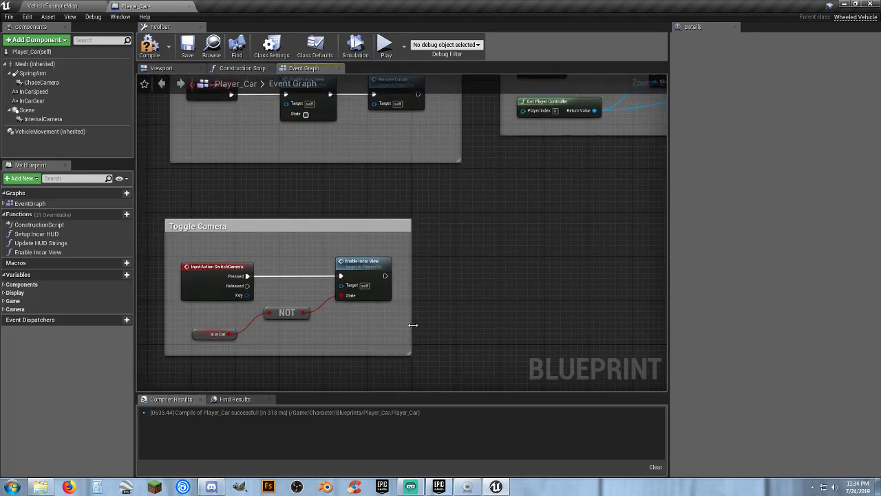
{"action": "left_click", "coordinate": [149, 46]}
- Widen the Throttle input comment box so it fully encloses the Set Throttle Input node
{"action": "scroll", "coordinate": [317, 178], "scroll_direction": "down", "scroll_amount": 5}
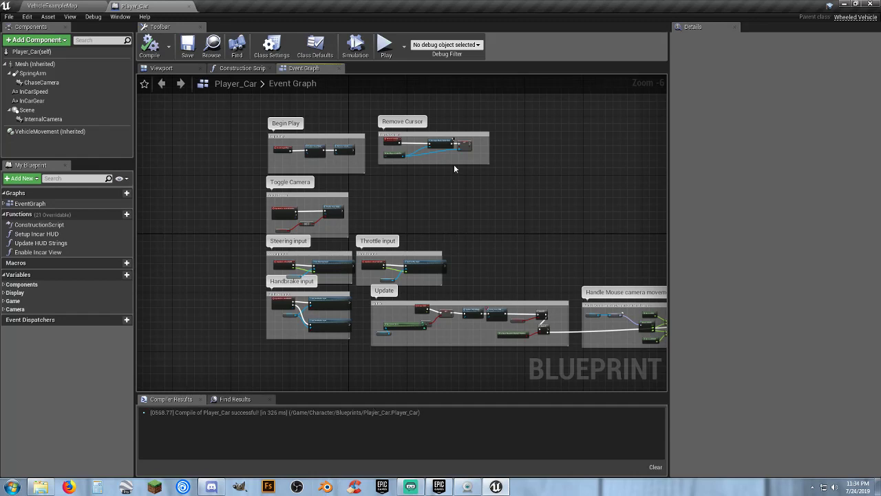
{"action": "right_click_drag", "start_coordinate": [528, 182], "coordinate": [489, 177]}
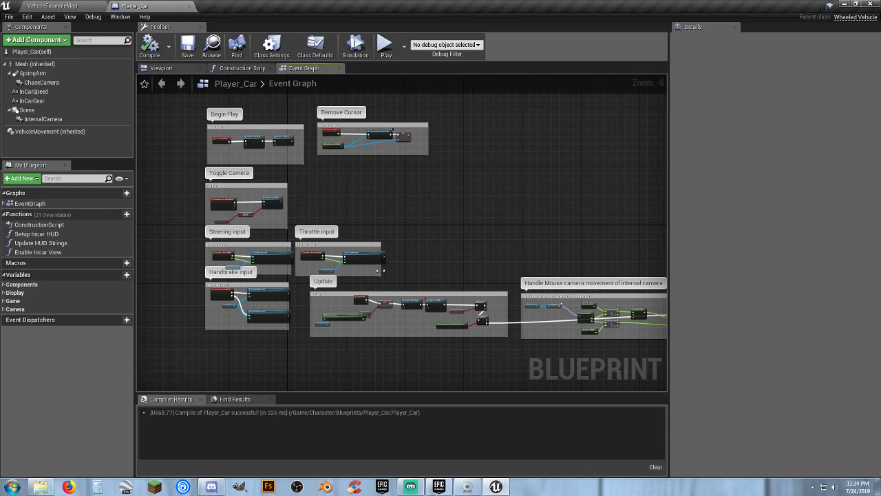
{"action": "left_click_drag", "start_coordinate": [384, 270], "coordinate": [393, 271]}
- Examine the Event Graph layout and the Toggle Camera section's InputAction SwitchCamera wiring
{"action": "scroll", "coordinate": [368, 273], "scroll_direction": "up", "scroll_amount": 1}
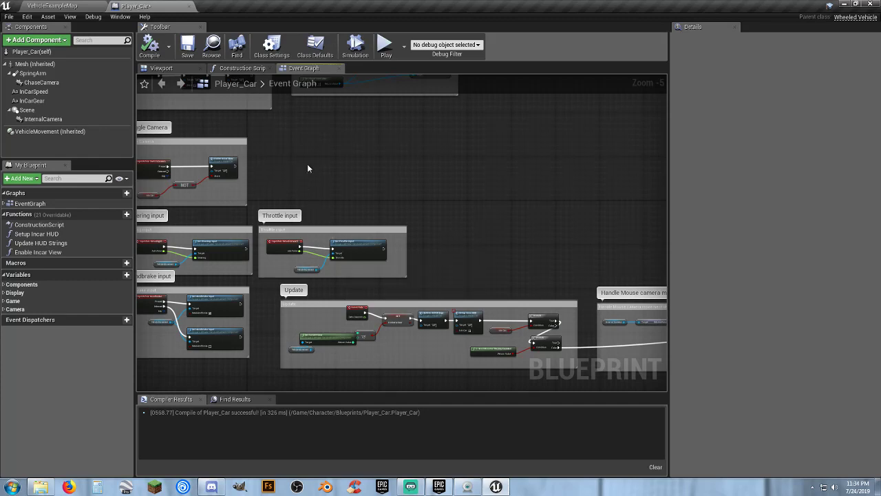
{"action": "right_click_drag", "start_coordinate": [307, 163], "coordinate": [384, 227]}
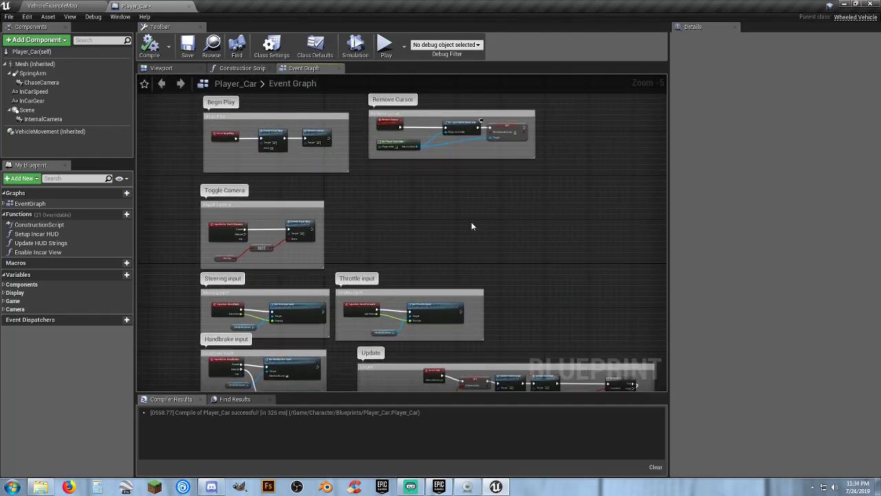
{"action": "right_click_drag", "start_coordinate": [374, 195], "coordinate": [394, 201]}
{"action": "scroll", "coordinate": [342, 221], "scroll_direction": "up", "scroll_amount": 5}
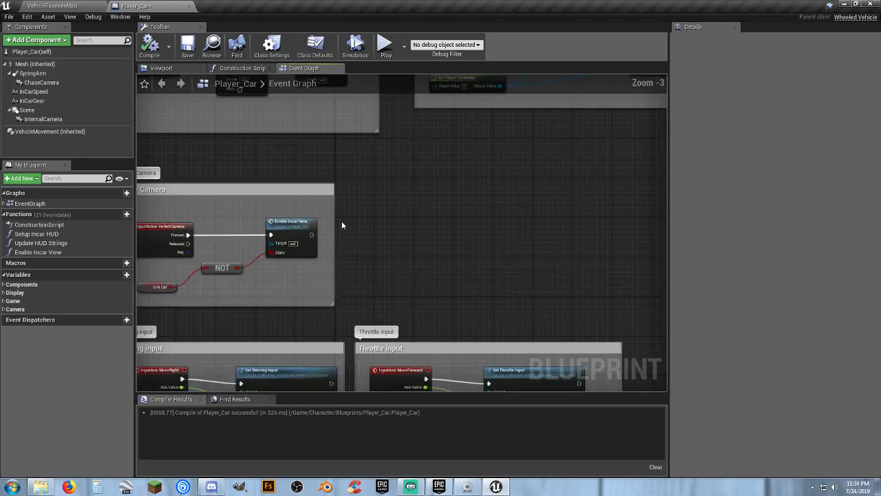
{"action": "right_click_drag", "start_coordinate": [342, 225], "coordinate": [548, 203]}
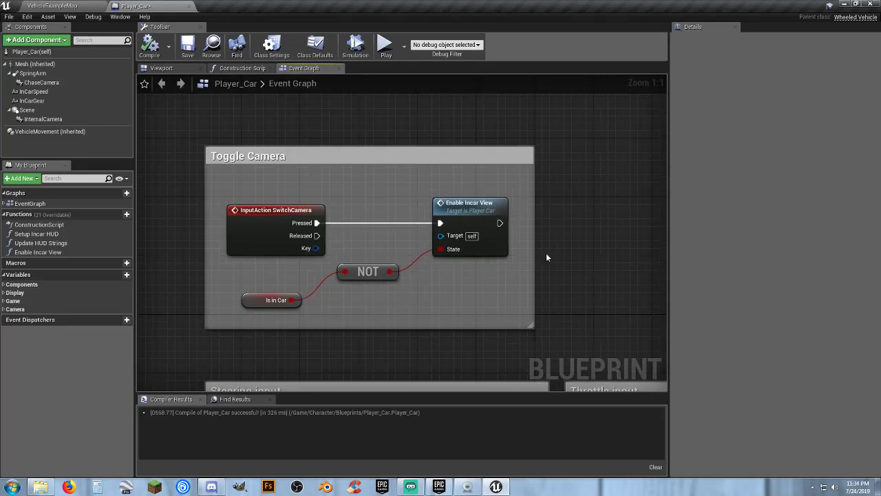
{"action": "right_click_drag", "start_coordinate": [546, 252], "coordinate": [529, 240]}
{"action": "scroll", "coordinate": [533, 193], "scroll_direction": "down", "scroll_amount": 1}
{"action": "left_click", "coordinate": [274, 155]}
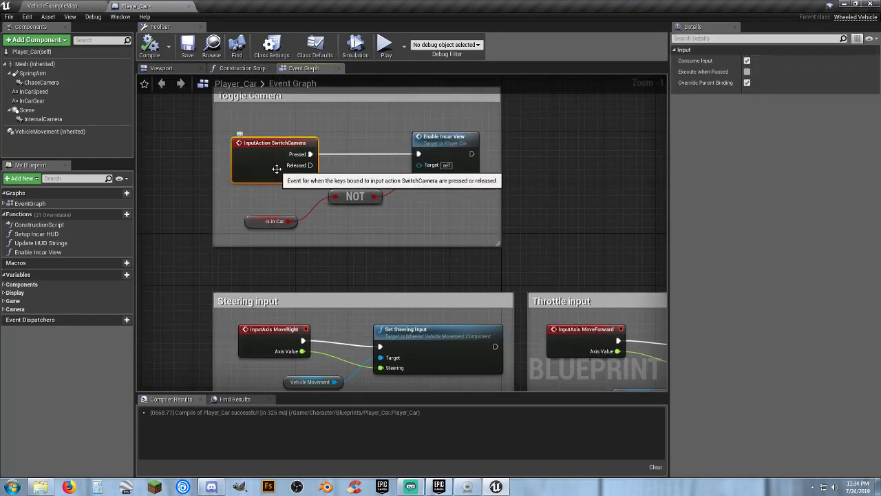
{"action": "left_click", "coordinate": [360, 229]}
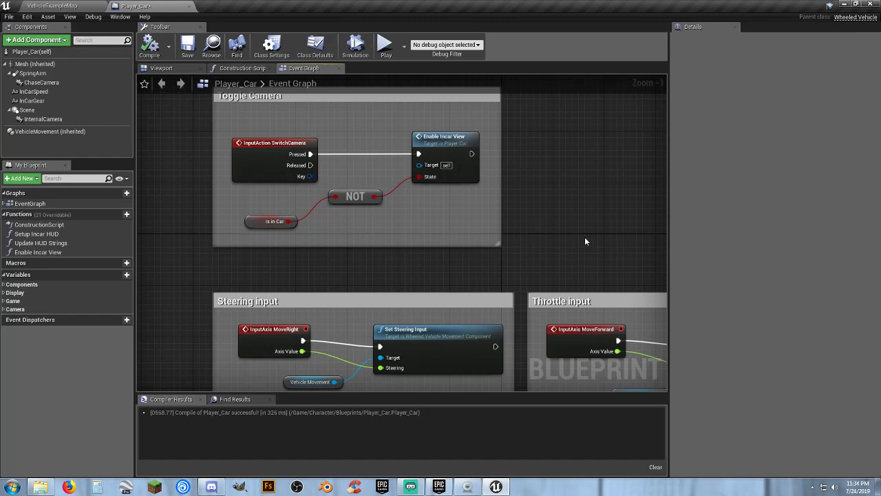
- Straighten the execution wires by aligning Set Steering Input and Set Throttle Input with their MoveRight and MoveForward axis events
{"action": "right_click_drag", "start_coordinate": [586, 241], "coordinate": [580, 117]}
{"action": "left_click", "coordinate": [385, 225]}
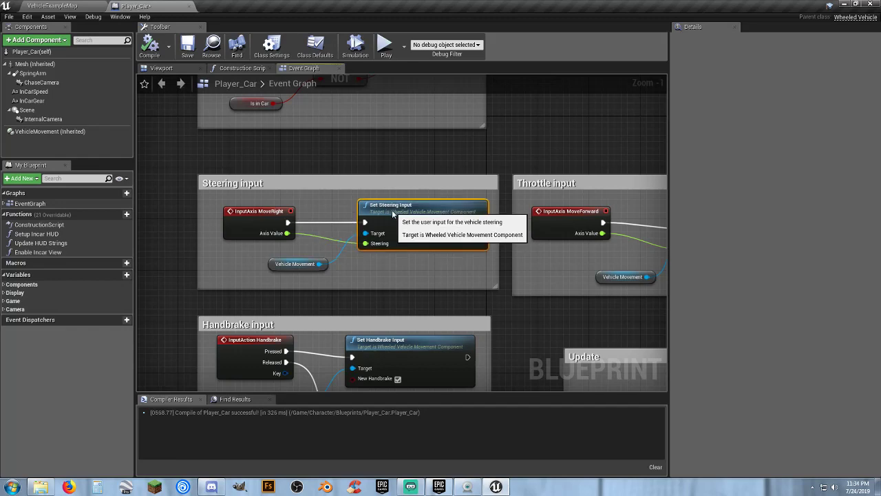
{"action": "right_click_drag", "start_coordinate": [455, 269], "coordinate": [262, 267]}
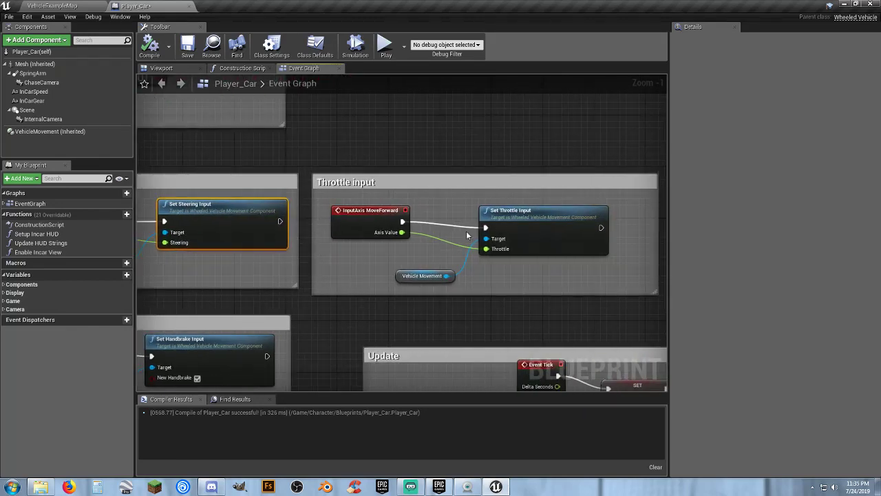
{"action": "left_click", "coordinate": [512, 214]}
- Extend the Handbrake input comment box upward and align the upper Set Handbrake Input node with the Pressed output of InputAction Handbrake
{"action": "right_click_drag", "start_coordinate": [512, 281], "coordinate": [576, 140]}
{"action": "right_click_drag", "start_coordinate": [417, 266], "coordinate": [568, 303]}
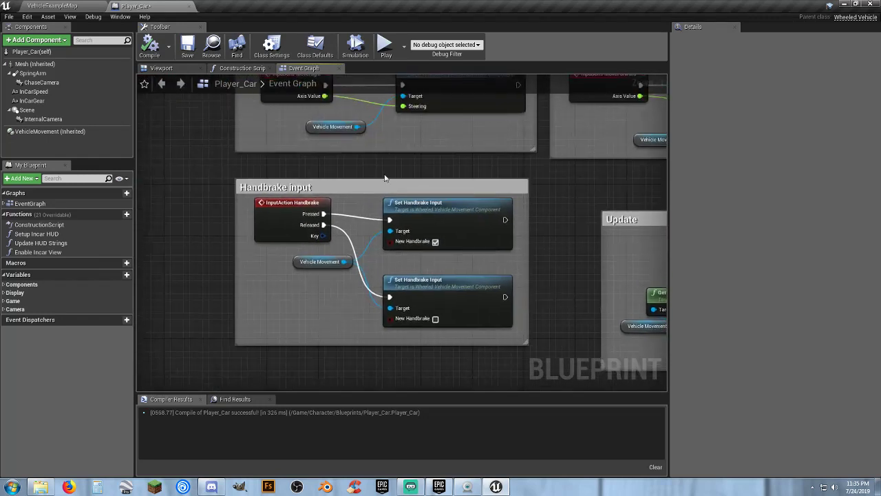
{"action": "left_click_drag", "start_coordinate": [394, 180], "coordinate": [393, 171]}
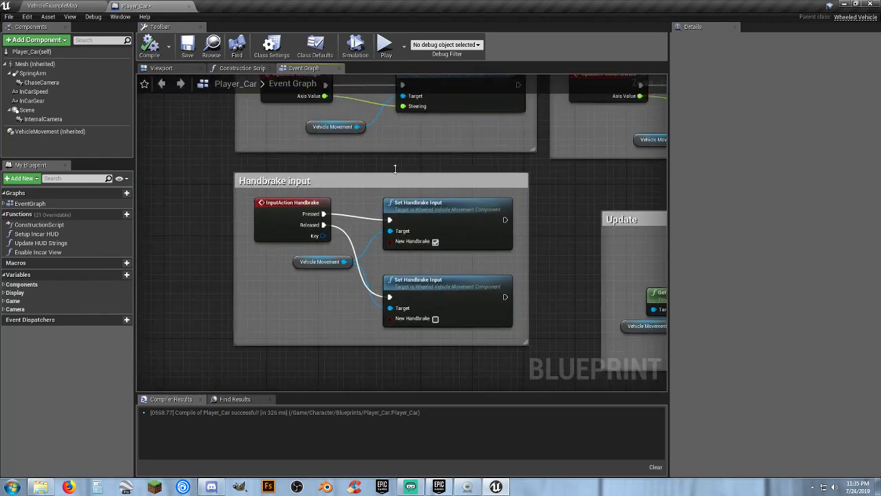
{"action": "left_click_drag", "start_coordinate": [414, 209], "coordinate": [414, 204]}
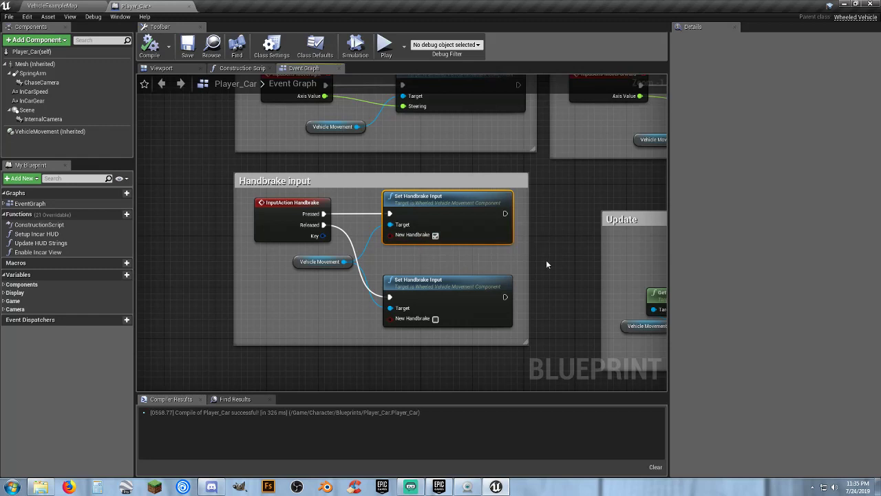
- Move Event Tick in the Update section into line with the In Reverse Gear SET node
{"action": "right_click_drag", "start_coordinate": [547, 265], "coordinate": [282, 252]}
{"action": "left_click", "coordinate": [402, 239]}
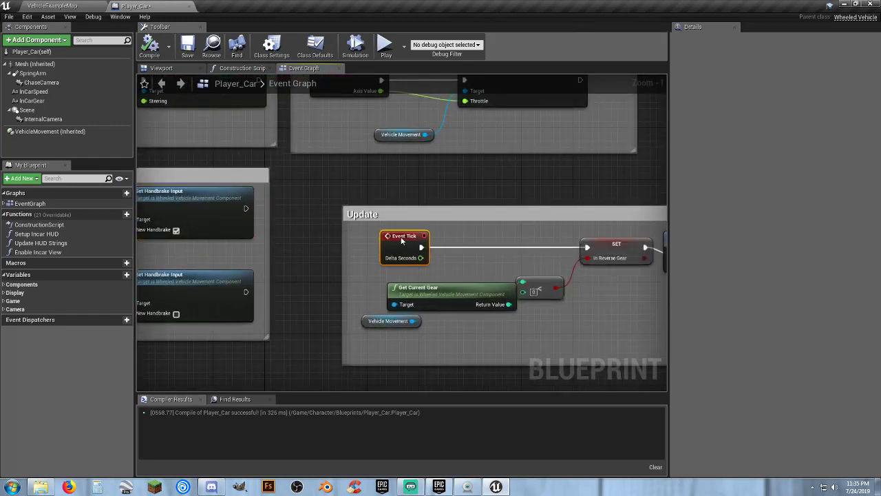
{"action": "left_click", "coordinate": [473, 178]}
{"action": "right_click_drag", "start_coordinate": [337, 139], "coordinate": [300, 127]}
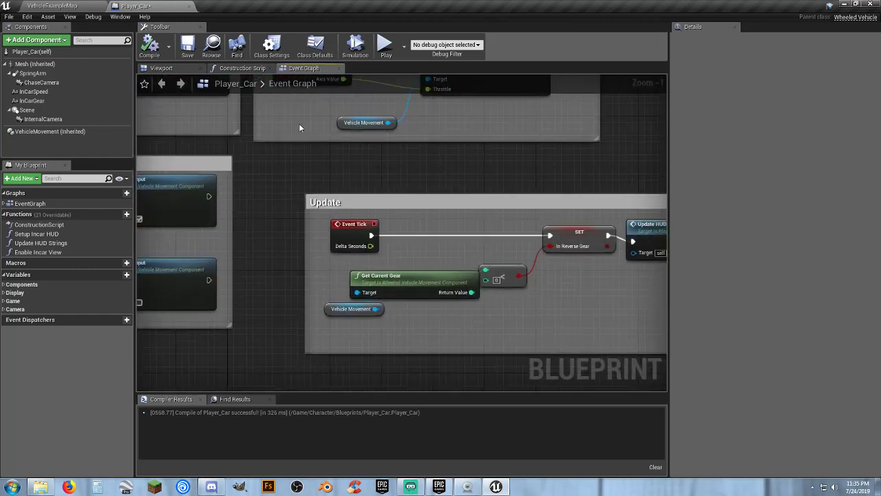
- Close the Player_Car blueprint, collapse the VehicleBP, Vehicle and Character folders, and show the root Content folder
{"action": "left_click", "coordinate": [189, 6]}
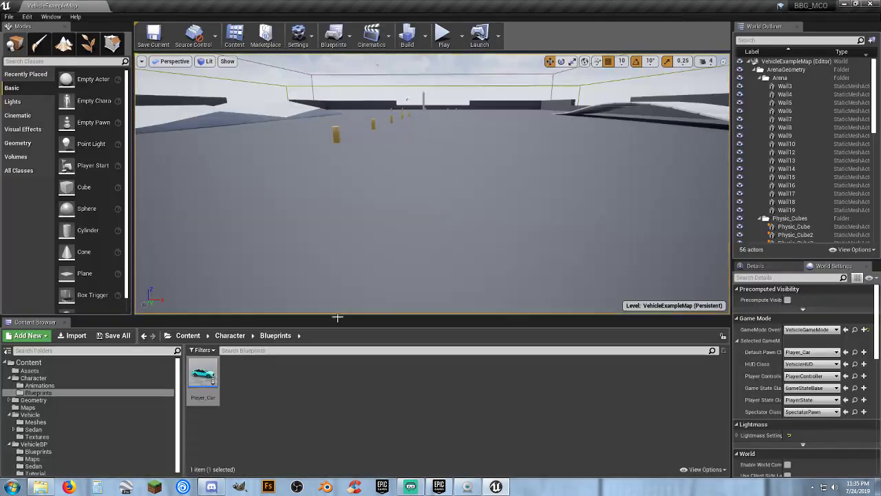
{"action": "left_click", "coordinate": [376, 403]}
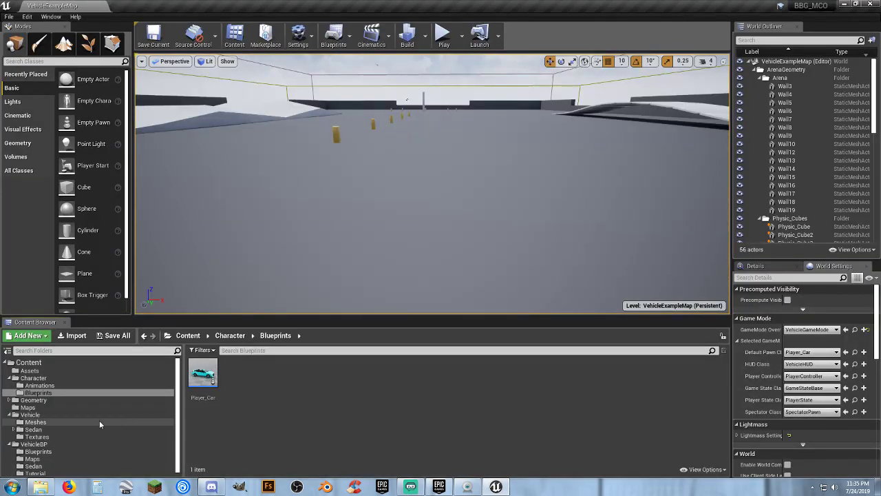
{"action": "left_click", "coordinate": [9, 444]}
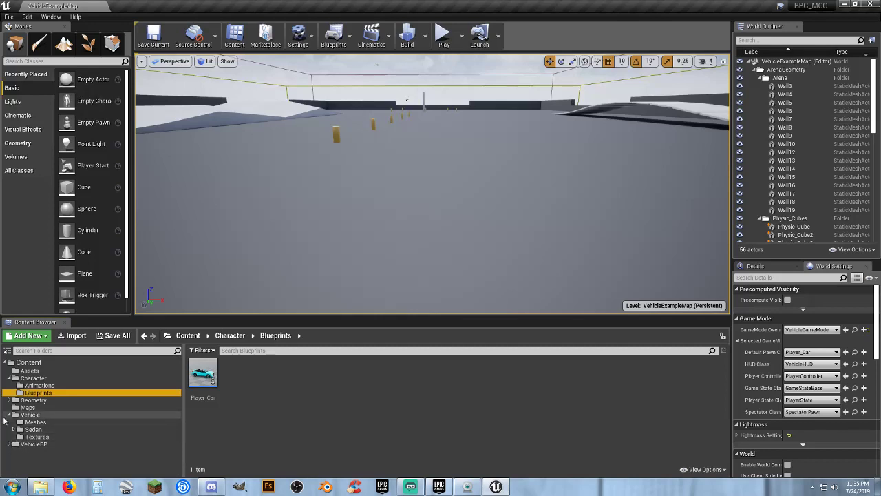
{"action": "left_click", "coordinate": [10, 415]}
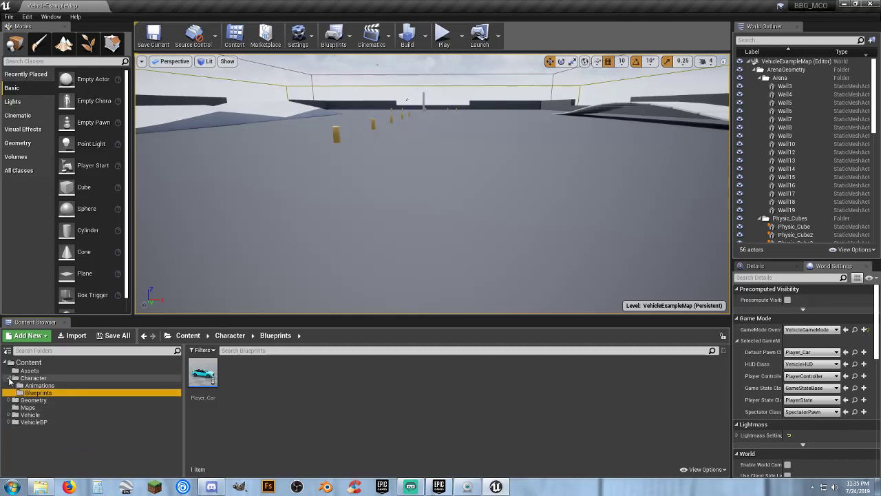
{"action": "left_click", "coordinate": [10, 378]}
{"action": "left_click", "coordinate": [21, 362]}
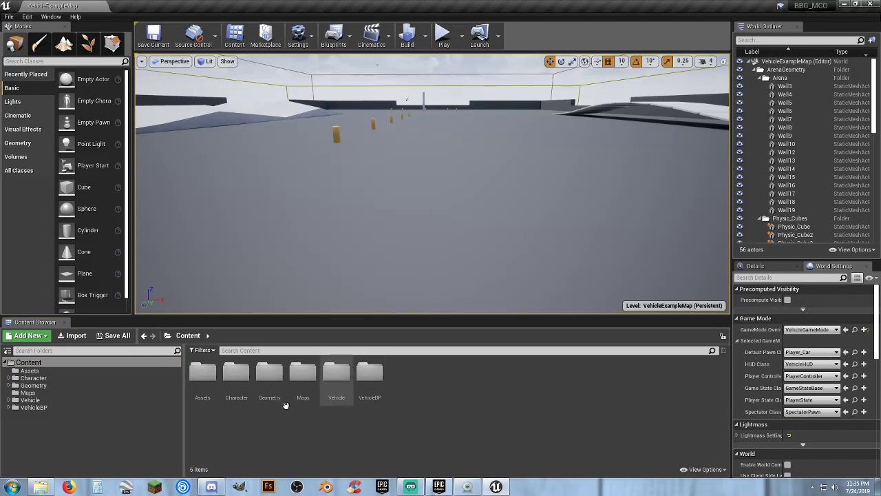
- Switch to the Epic Games Launcher, add the POLYGON - City Pack to the BBG_MCO project, and move the launcher away from the editor
{"action": "left_click", "coordinate": [441, 485]}
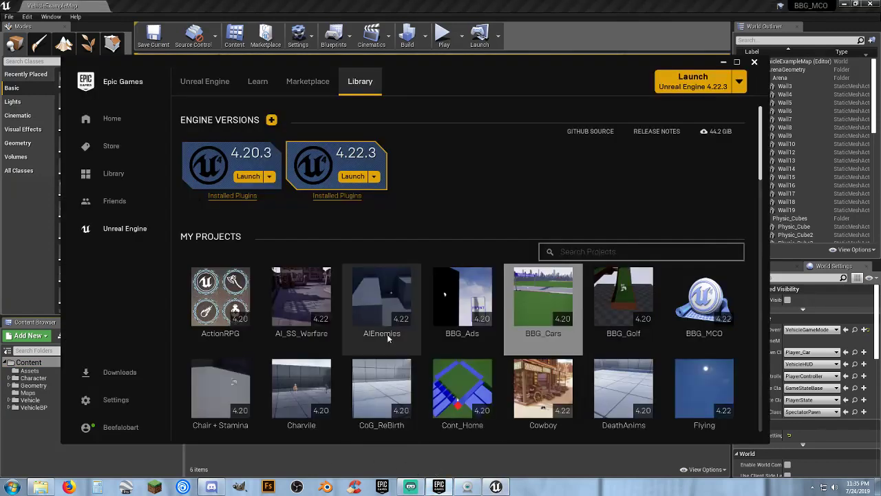
{"action": "left_click_drag", "start_coordinate": [760, 169], "coordinate": [752, 372]}
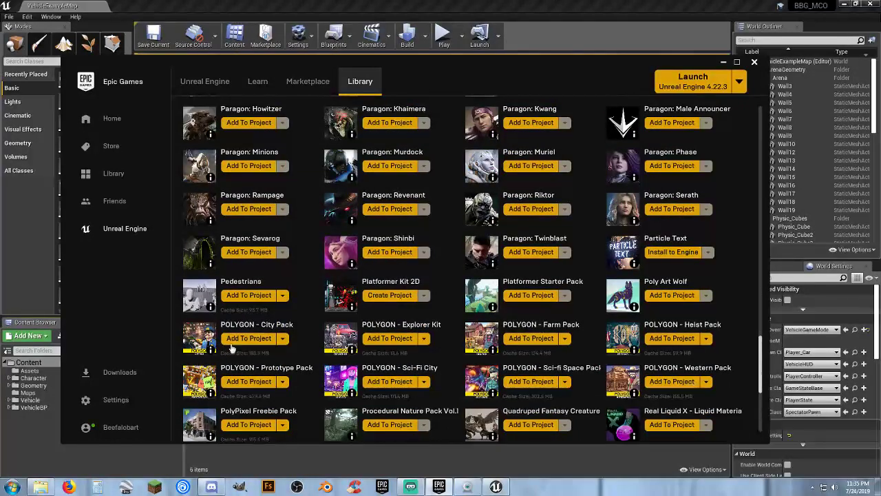
{"action": "left_click", "coordinate": [256, 340]}
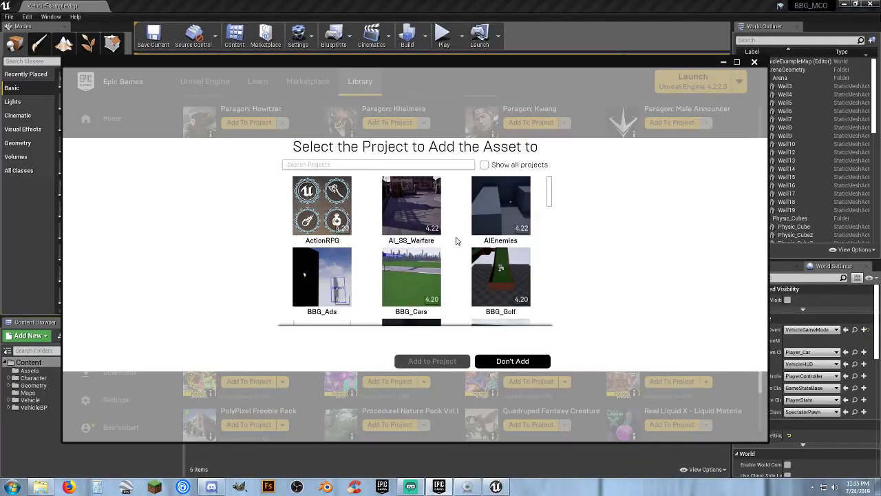
{"action": "left_click_drag", "start_coordinate": [549, 200], "coordinate": [549, 211]}
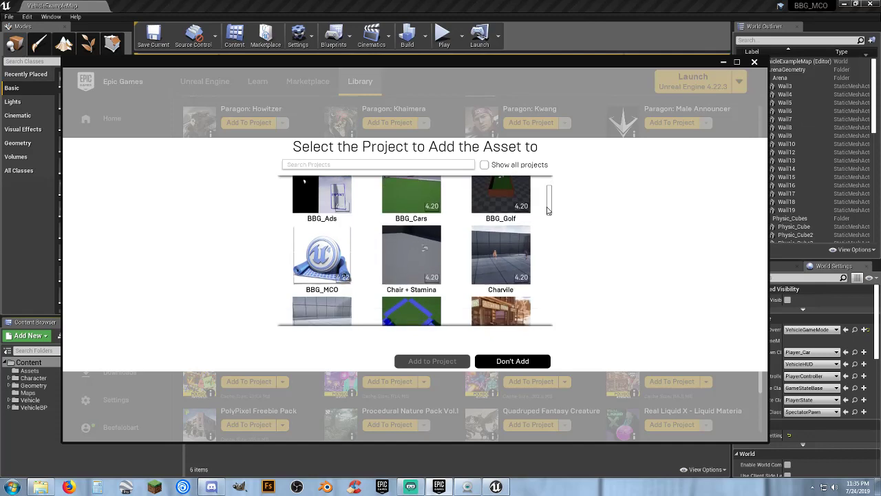
{"action": "left_click", "coordinate": [309, 257]}
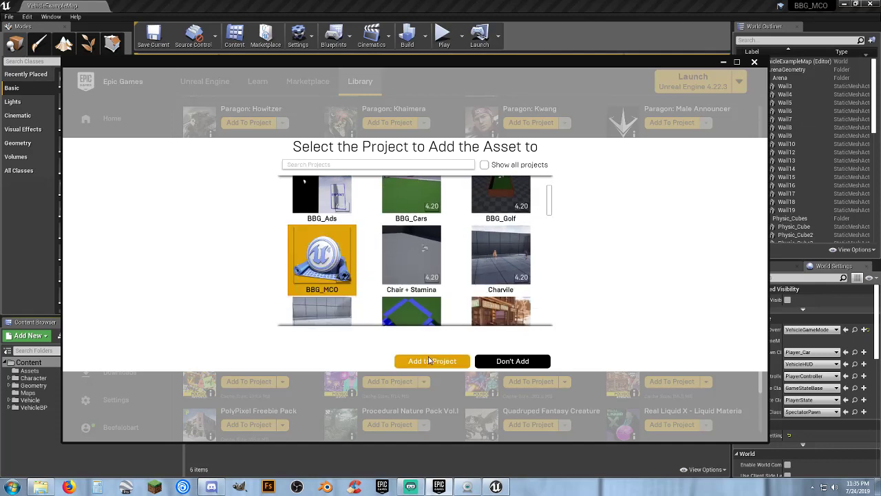
{"action": "left_click", "coordinate": [426, 361]}
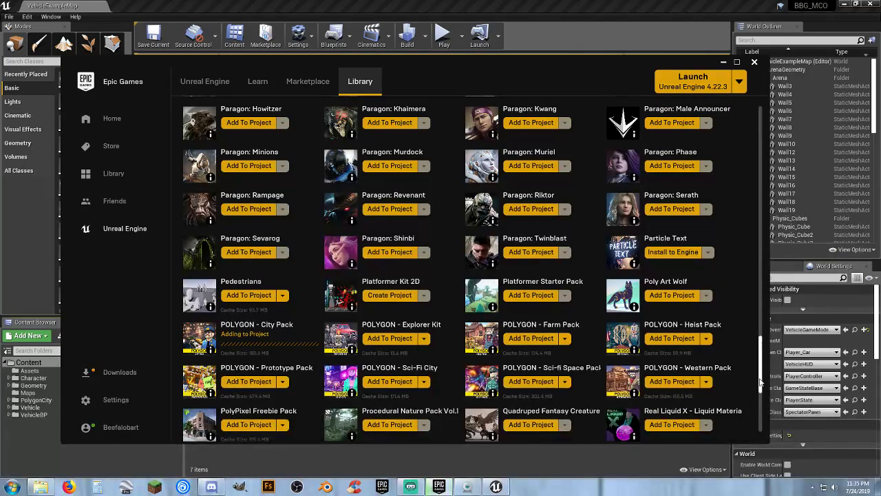
{"action": "left_click_drag", "start_coordinate": [760, 380], "coordinate": [756, 152]}
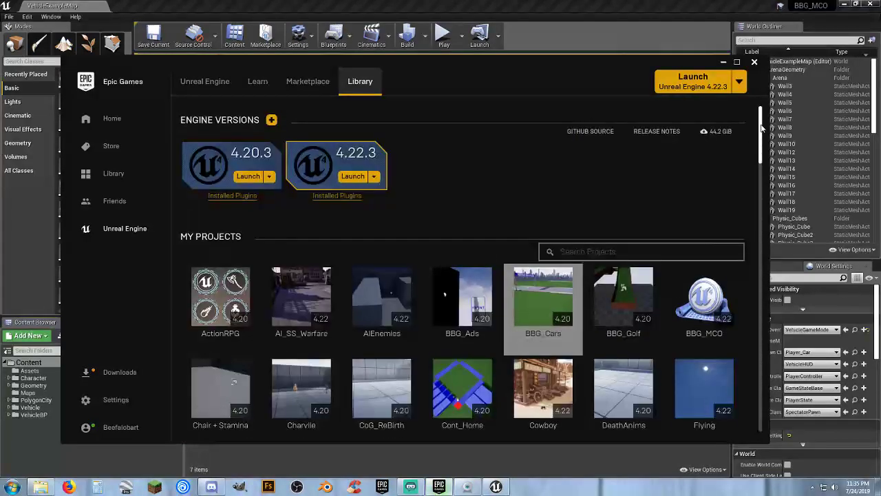
{"action": "left_click_drag", "start_coordinate": [563, 63], "coordinate": [0, 131]}
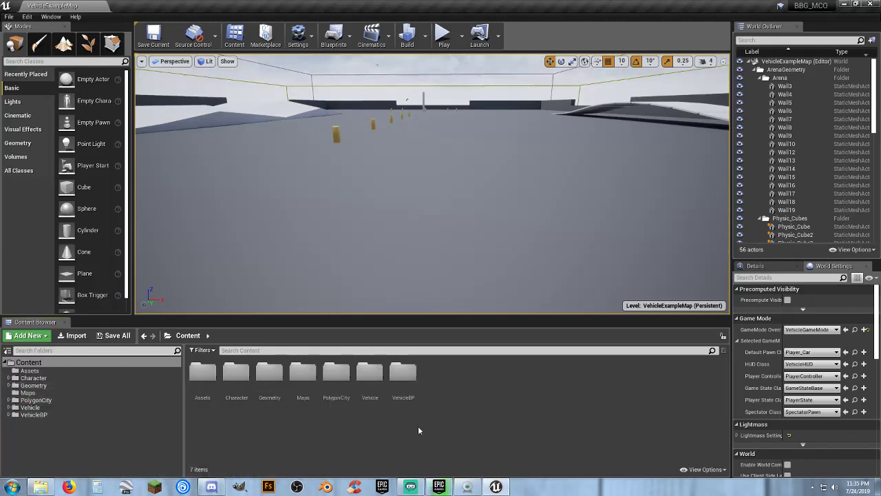
- Open the Demonstration_Evening level from the PolygonCity Maps folder
{"action": "left_click", "coordinate": [8, 400]}
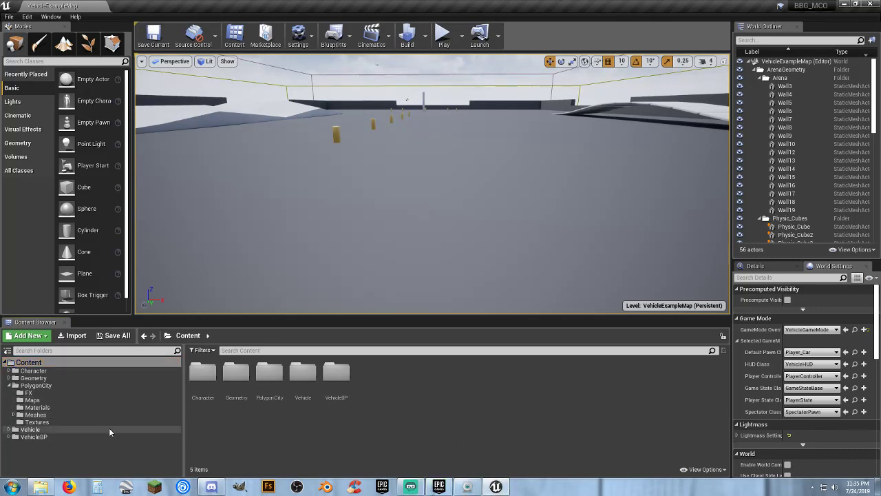
{"action": "left_click", "coordinate": [31, 400]}
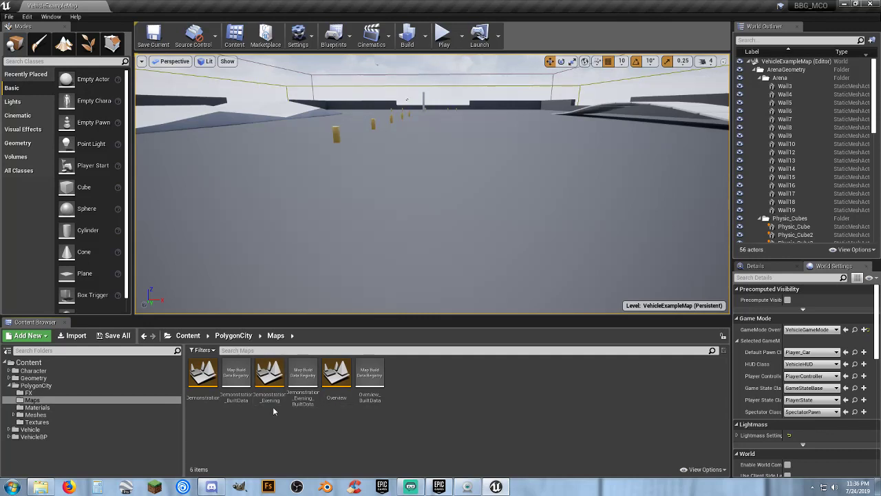
{"action": "double_click", "coordinate": [268, 404]}
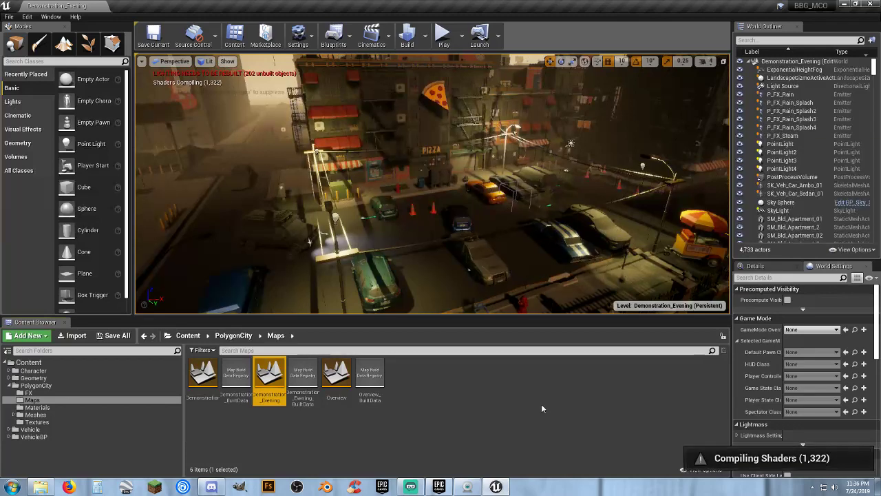
- Examine the evening city level's streets, parked vehicles and buildings from different viewpoints
{"action": "right_click_drag", "start_coordinate": [469, 228], "coordinate": [695, 141]}
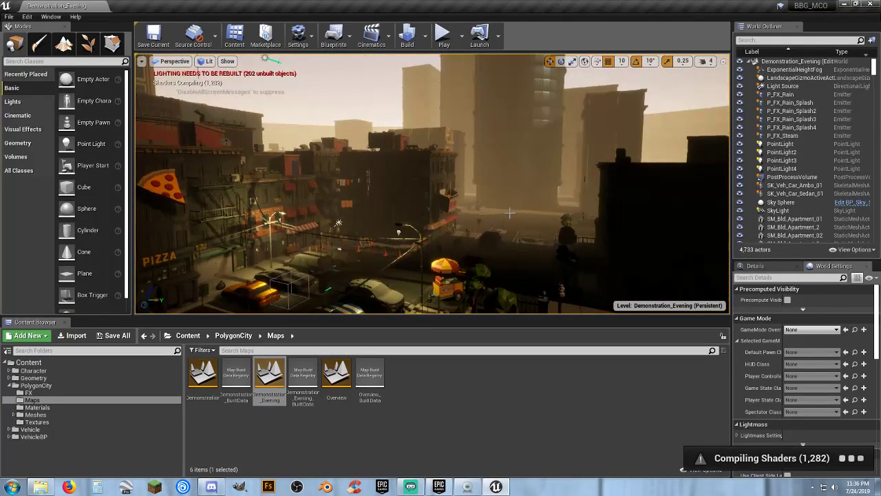
{"action": "right_click_drag", "start_coordinate": [469, 228], "coordinate": [616, 286]}
{"action": "key", "text": "w"}
{"action": "right_click_drag", "start_coordinate": [512, 208], "coordinate": [499, 209]}
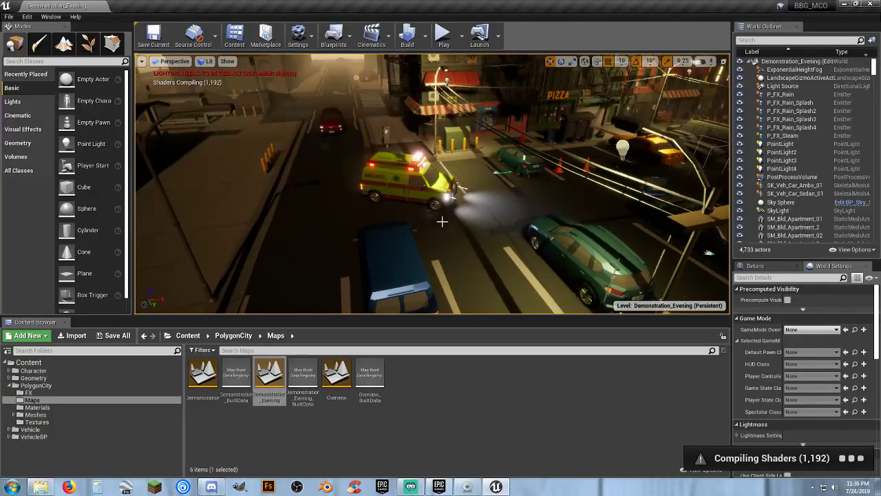
{"action": "right_click_drag", "start_coordinate": [500, 208], "coordinate": [568, 200]}
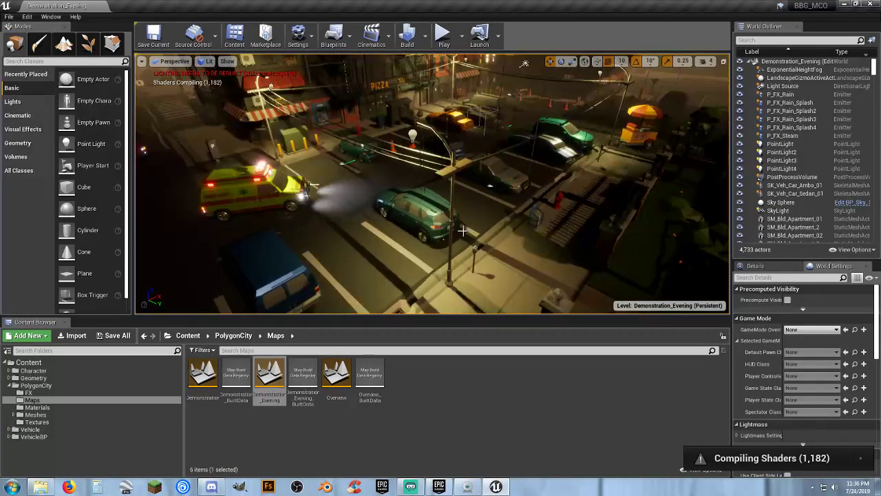
{"action": "right_click_drag", "start_coordinate": [477, 219], "coordinate": [544, 166]}
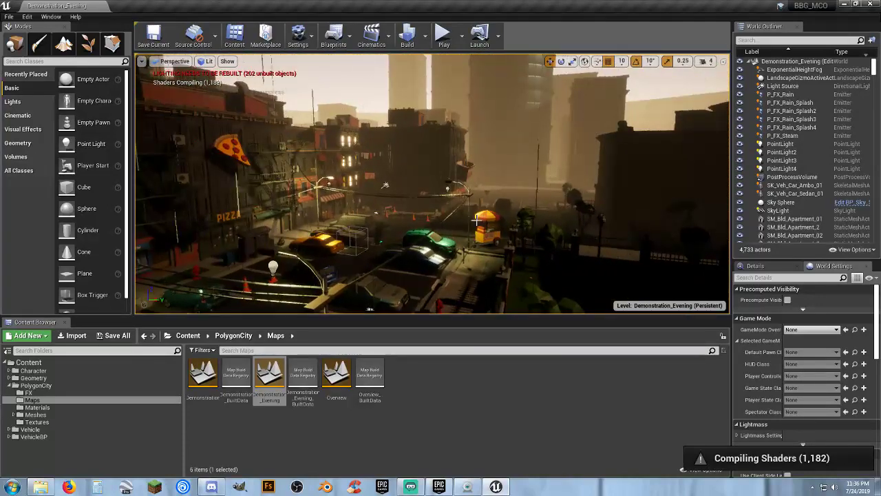
{"action": "right_click_drag", "start_coordinate": [466, 233], "coordinate": [399, 233]}
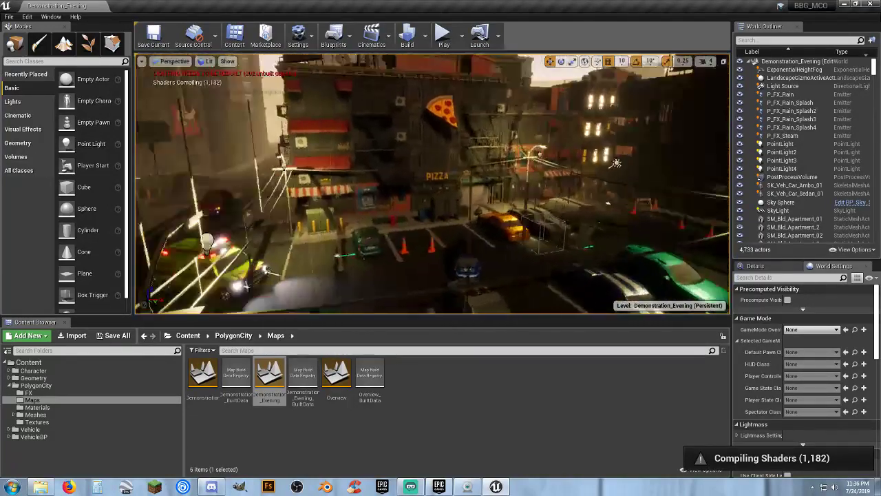
{"action": "right_click_drag", "start_coordinate": [671, 142], "coordinate": [406, 228]}
{"action": "key", "text": "w"}
{"action": "key", "text": "w"}
{"action": "key", "text": "s"}
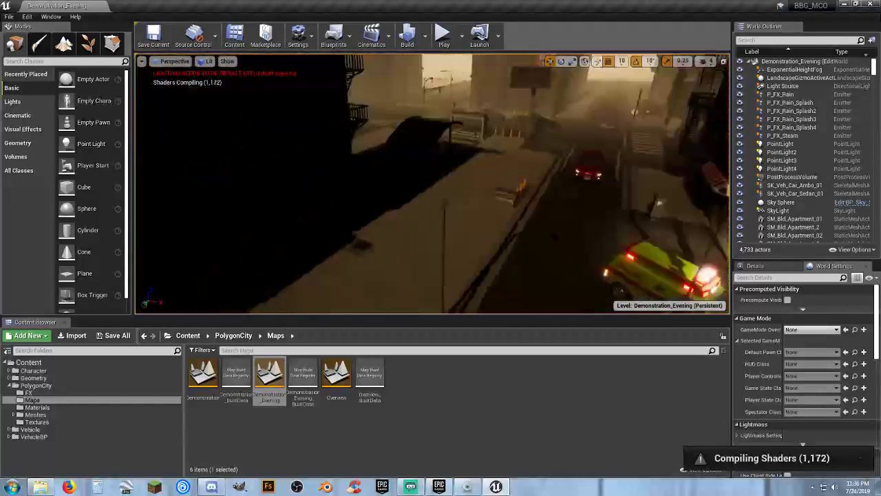
{"action": "key", "text": "s"}
{"action": "right_click_drag", "start_coordinate": [432, 184], "coordinate": [372, 184]}
{"action": "key", "text": "s"}
{"action": "key", "text": "s"}
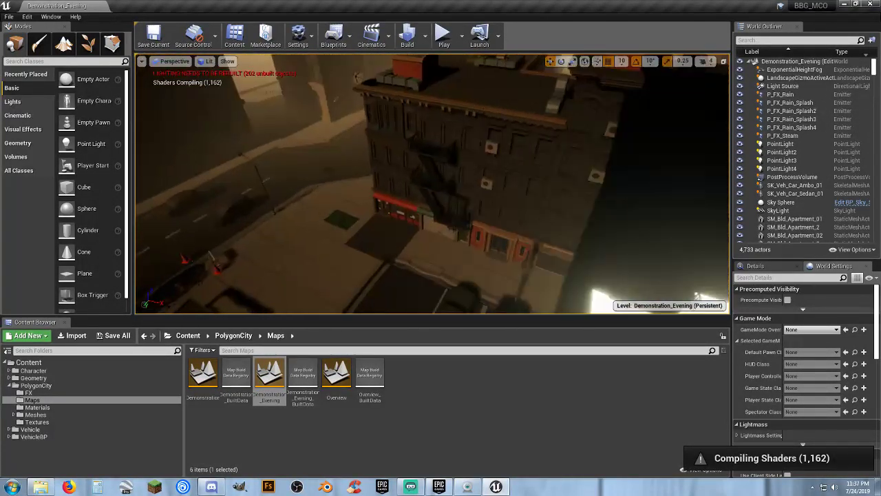
{"action": "key", "text": "s"}
{"action": "right_click_drag", "start_coordinate": [432, 184], "coordinate": [509, 179]}
{"action": "right_click_drag", "start_coordinate": [454, 231], "coordinate": [433, 206]}
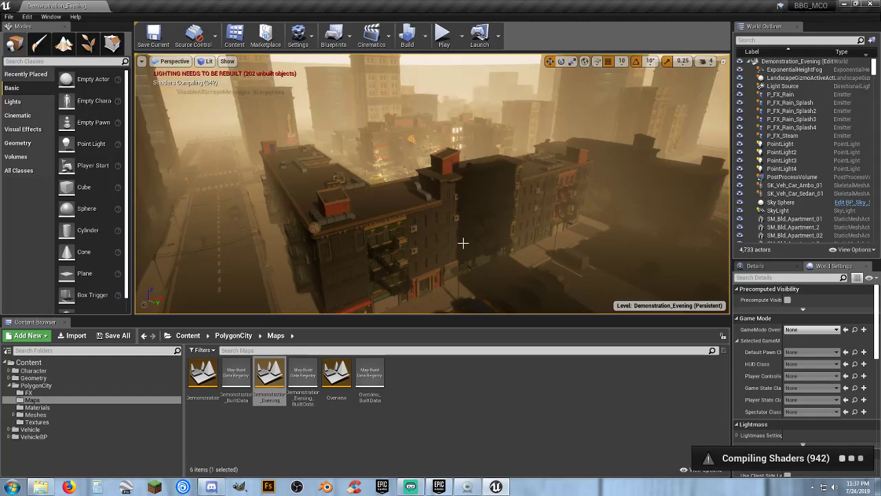
{"action": "mouse_move", "coordinate": [454, 237]}
{"action": "right_mouse_down"}
{"action": "mouse_move", "coordinate": [414, 148]}
{"action": "mouse_move", "coordinate": [416, 231]}
{"action": "mouse_move", "coordinate": [457, 216]}
{"action": "mouse_move", "coordinate": [471, 230]}
{"action": "mouse_move", "coordinate": [450, 234]}
{"action": "right_mouse_up"}
{"action": "key", "text": "w"}
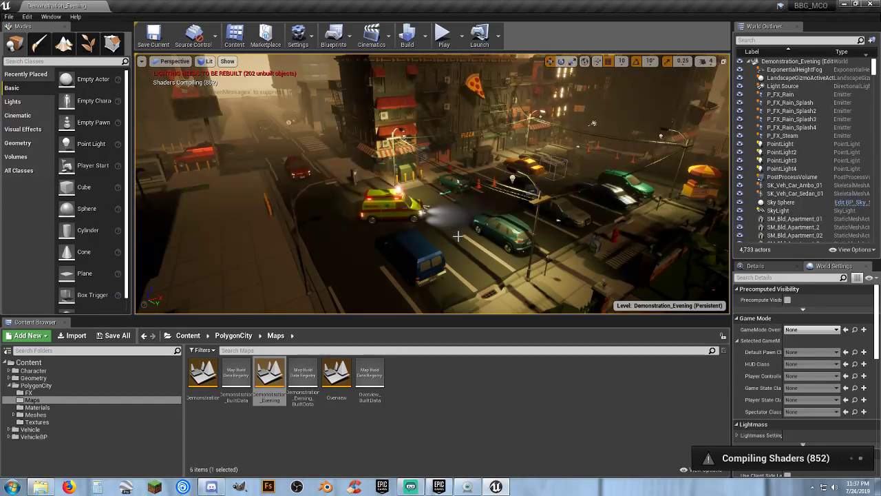
- Place a Player Start on the road beside the side-street junction and activate the rotate tool
{"action": "mouse_move", "coordinate": [458, 237]}
{"action": "right_mouse_down"}
{"action": "mouse_move", "coordinate": [641, 163]}
{"action": "mouse_move", "coordinate": [463, 237]}
{"action": "right_mouse_up"}
{"action": "key", "text": "w"}
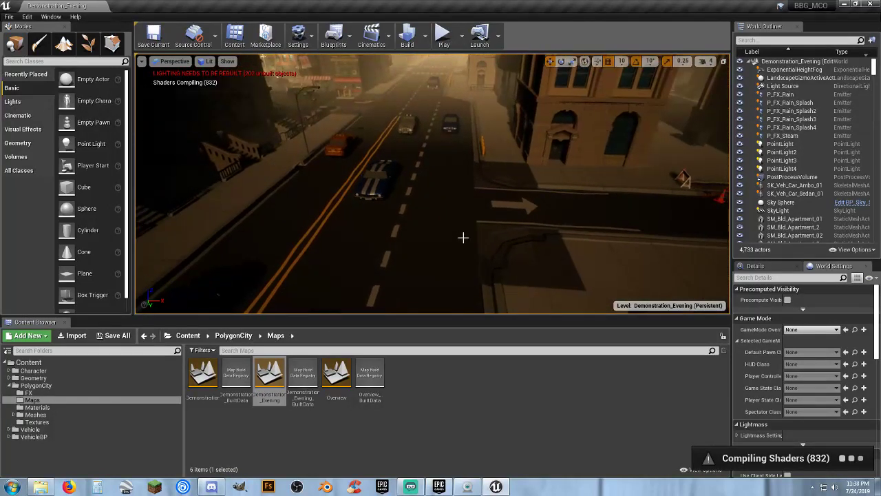
{"action": "left_click_drag", "start_coordinate": [93, 165], "coordinate": [464, 208]}
{"action": "left_click", "coordinate": [561, 62]}
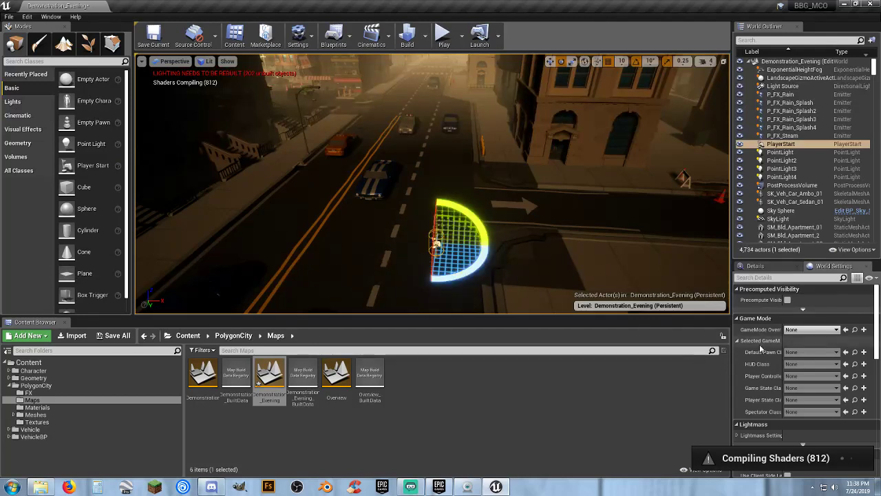
- Set the level's GameMode Override to VehicleGameMode
{"action": "left_click", "coordinate": [826, 331]}
{"action": "left_click", "coordinate": [795, 405]}
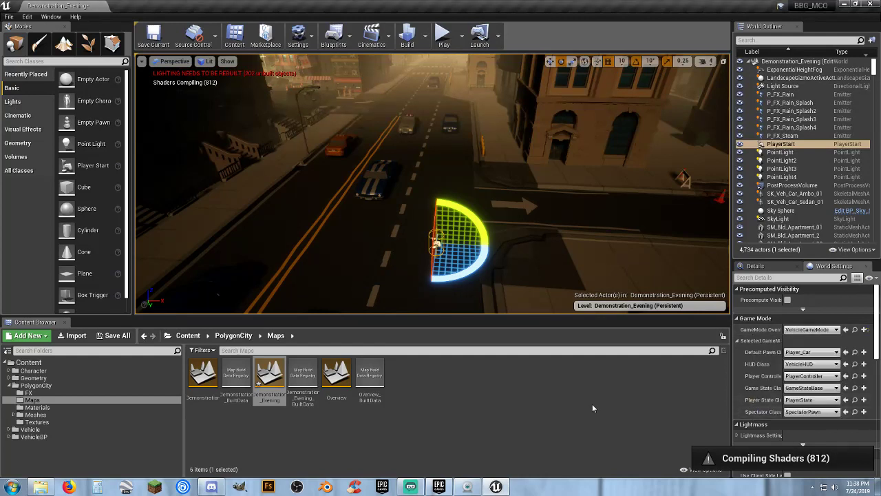
{"action": "left_click", "coordinate": [576, 400]}
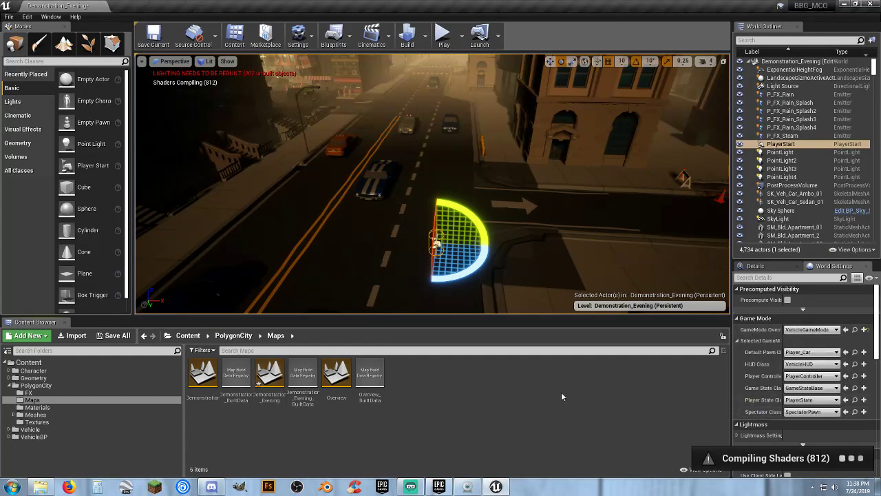
- Examine the Player Start's surroundings and the nearby city streets from several angles
{"action": "right_click_drag", "start_coordinate": [530, 264], "coordinate": [441, 265]}
{"action": "right_click_drag", "start_coordinate": [521, 209], "coordinate": [520, 209]}
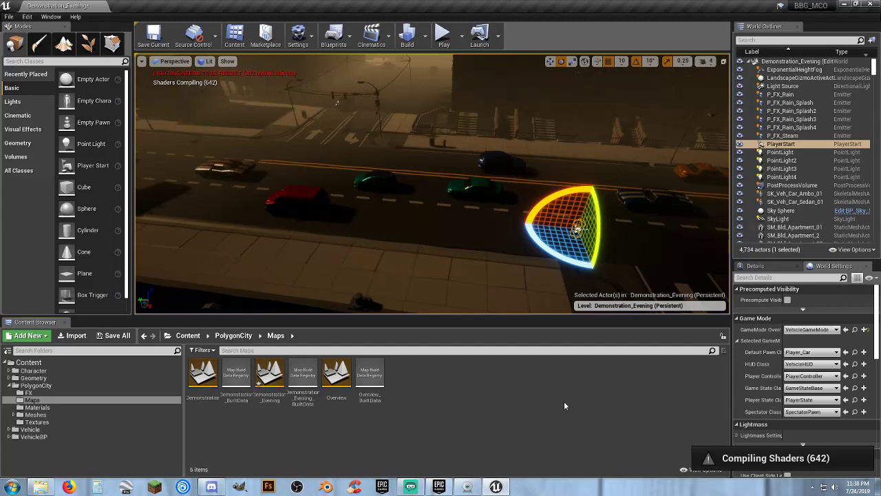
{"action": "right_click_drag", "start_coordinate": [492, 258], "coordinate": [606, 255]}
{"action": "right_click_drag", "start_coordinate": [551, 262], "coordinate": [491, 256]}
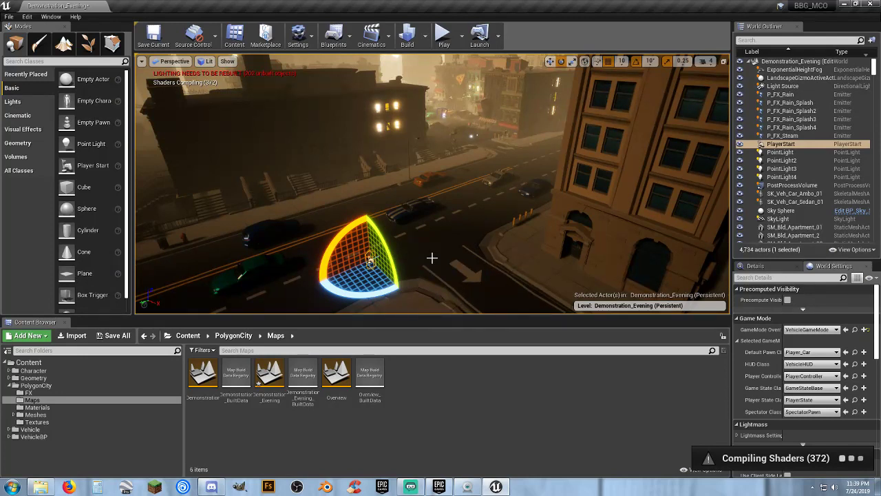
{"action": "right_click_drag", "start_coordinate": [476, 232], "coordinate": [527, 197]}
{"action": "key", "text": "w"}
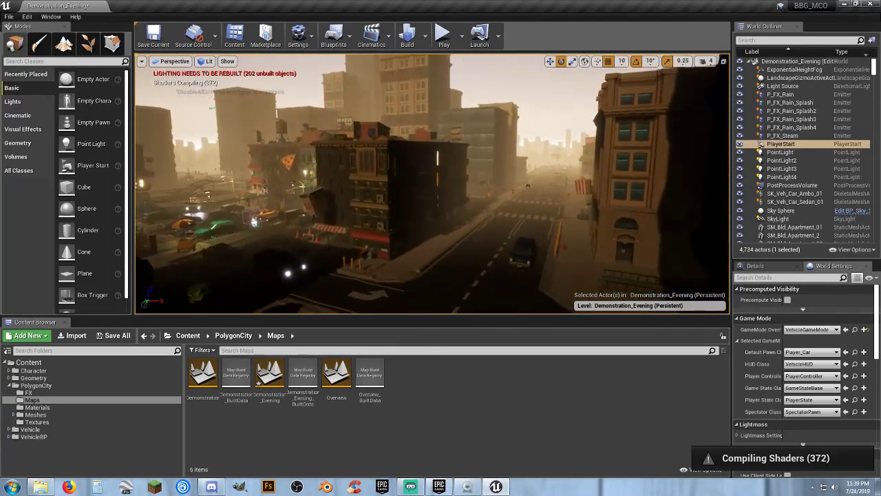
{"action": "right_click_drag", "start_coordinate": [421, 201], "coordinate": [468, 225]}
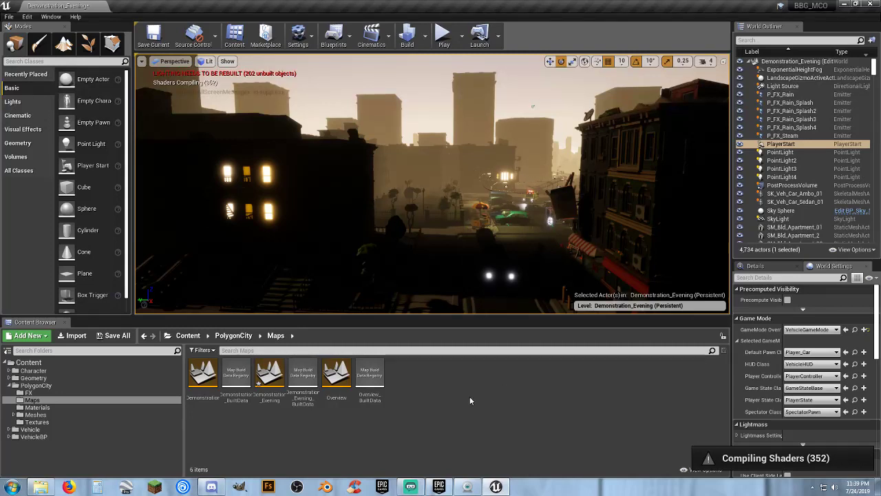
- Show the contents of the Vehicles_Rigged folder inside PolygonCity Meshes
{"action": "left_click", "coordinate": [13, 415]}
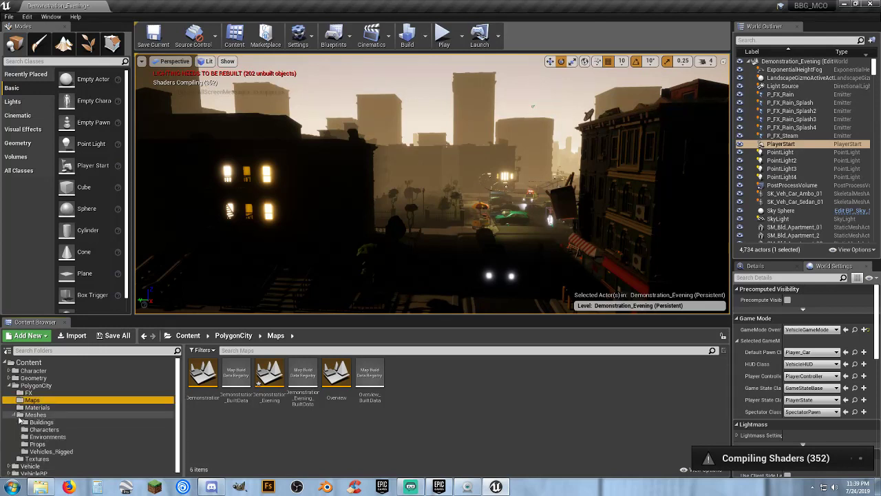
{"action": "left_click", "coordinate": [43, 451]}
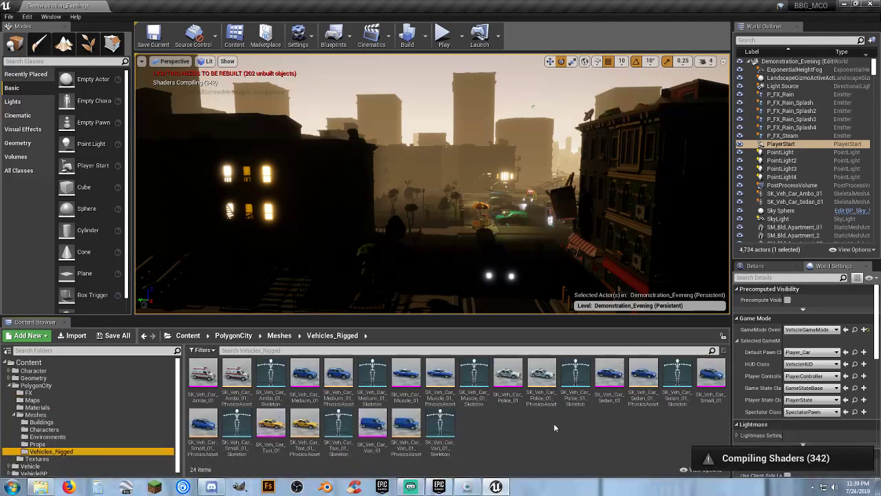
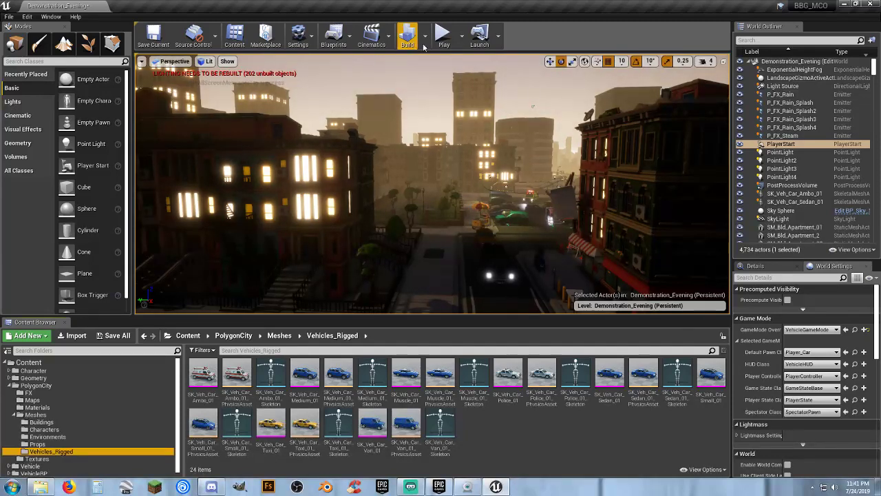
- Play the level and drive Player_Car along the main road, into the side street and over the sidewalk towards the food cart
{"action": "left_click", "coordinate": [442, 35]}
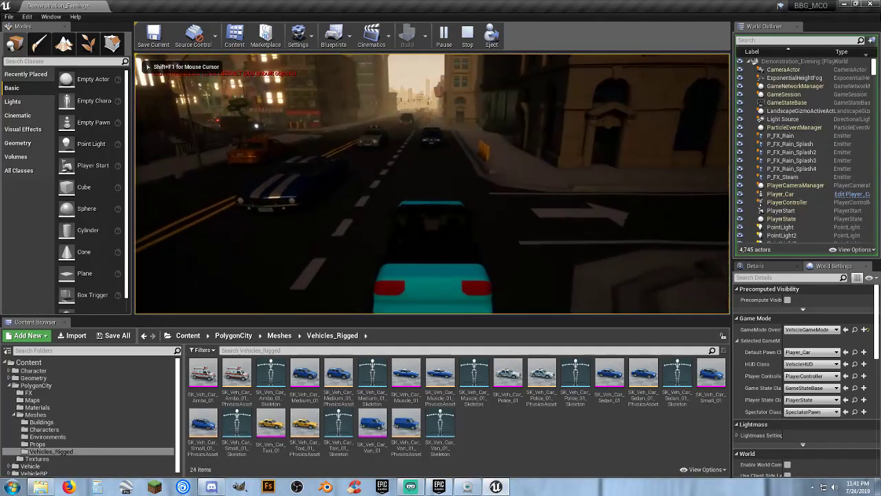
{"action": "key", "text": "w"}
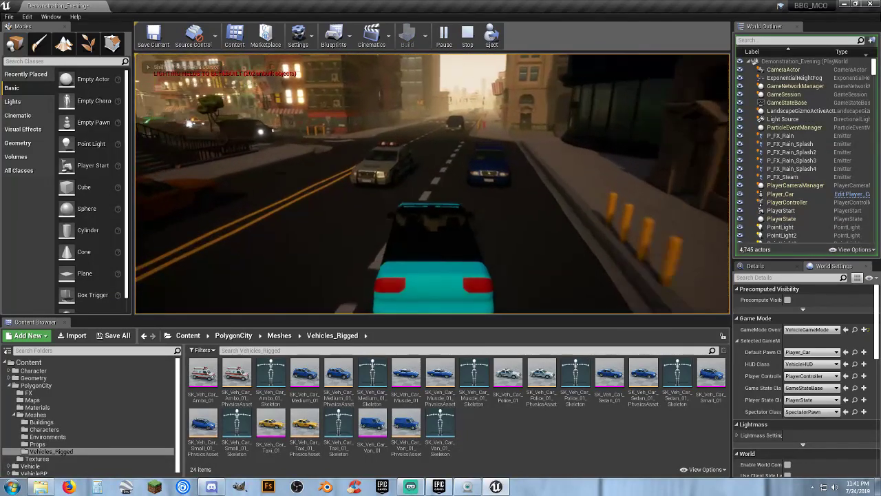
{"action": "key", "text": "w"}
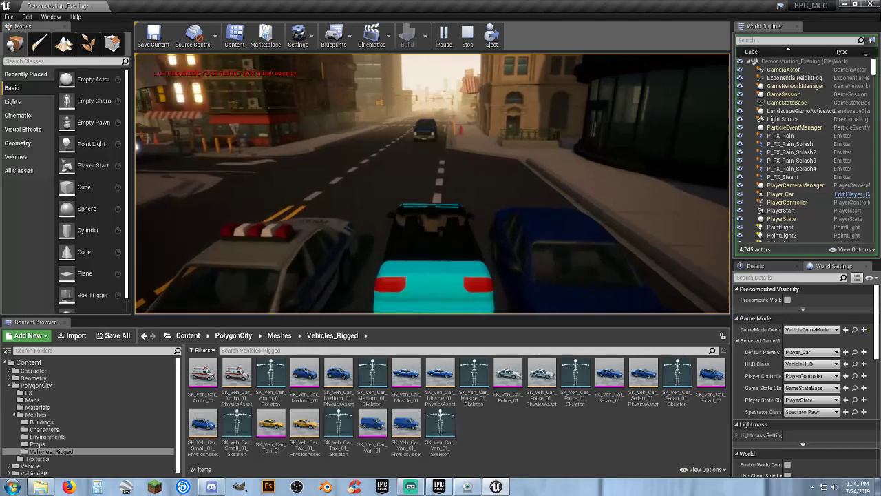
{"action": "key", "text": "w"}
{"action": "key", "text": "a"}
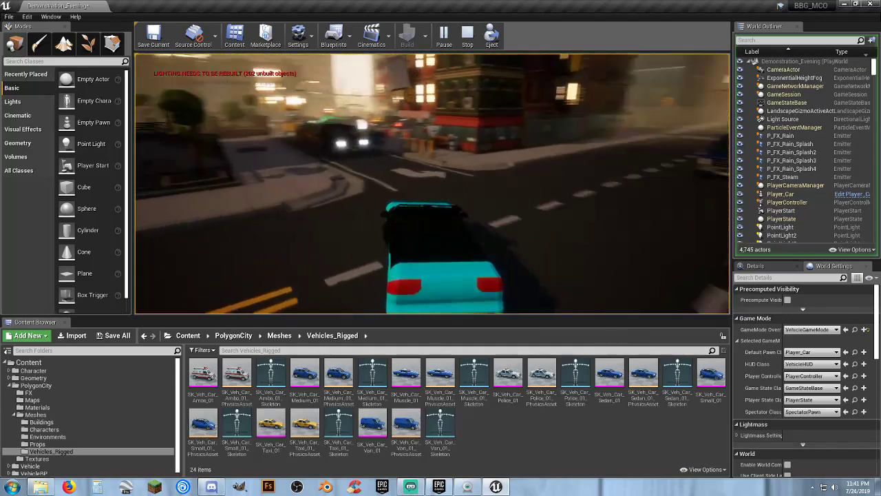
{"action": "key", "text": "w"}
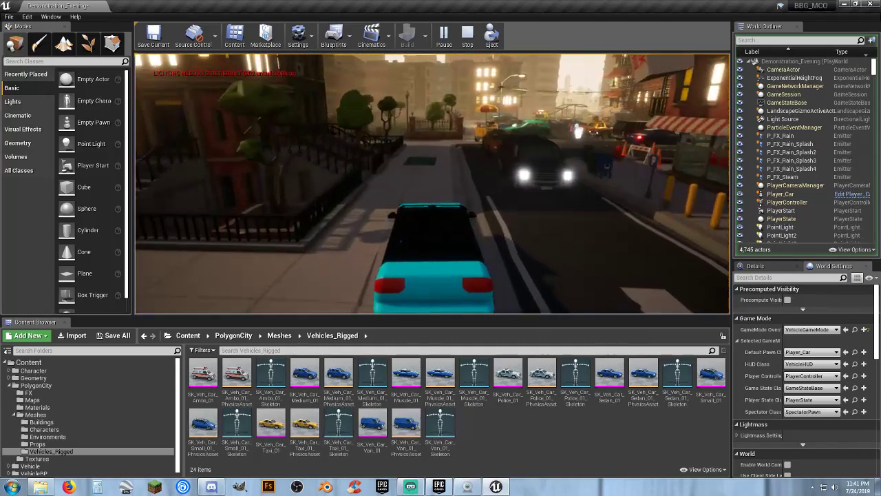
{"action": "key", "text": "w"}
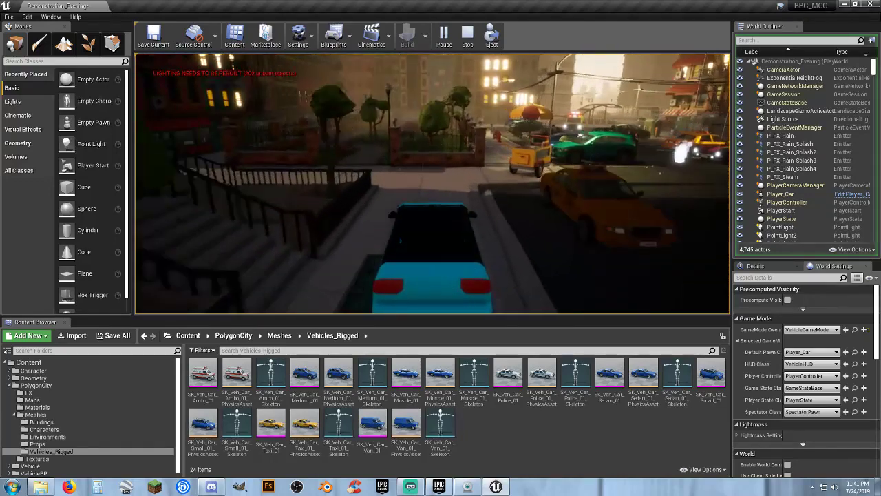
{"action": "key", "text": "w"}
{"action": "key", "text": "d"}
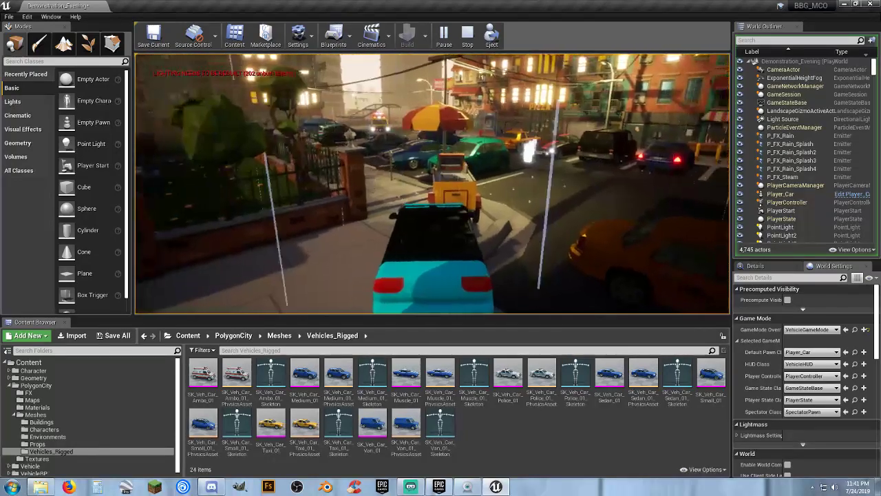
{"action": "key", "text": "w"}
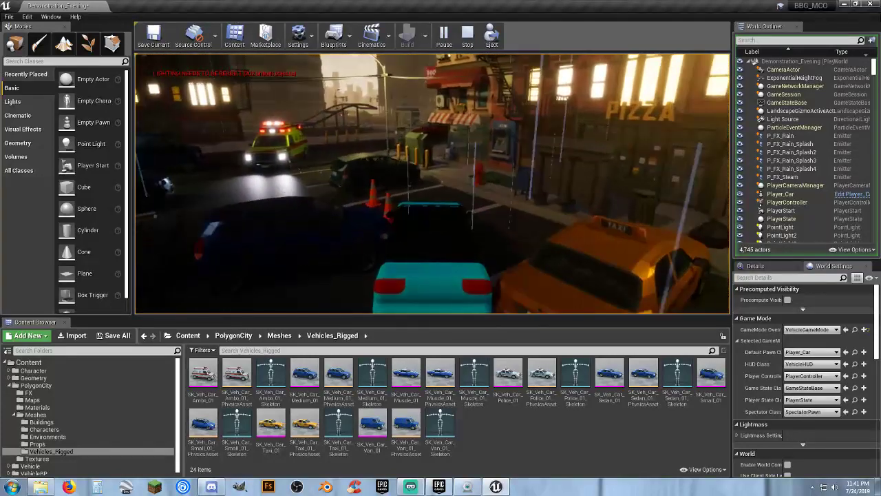
- Test-drive Player_Car between the parked cars to the ATM by the pizza shop, reverse back and end the play session
{"action": "key", "text": "w"}
{"action": "key", "text": "a"}
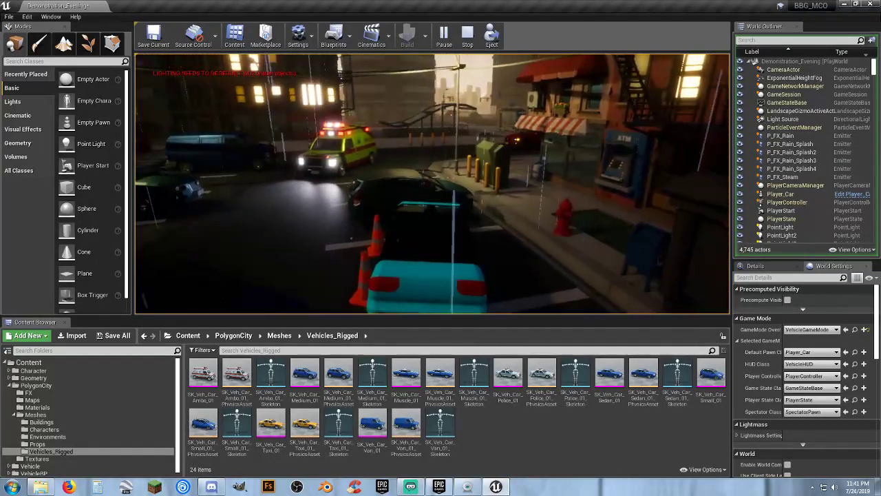
{"action": "key", "text": "s"}
{"action": "key", "text": "a"}
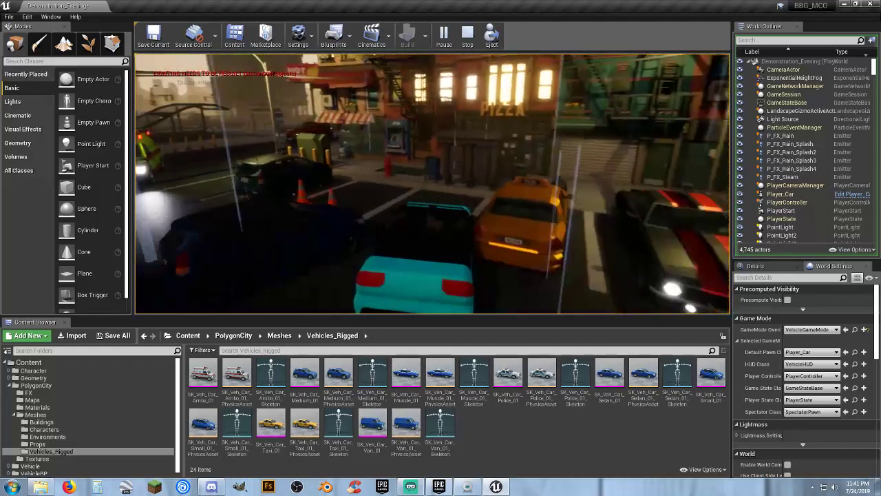
{"action": "key", "text": "w"}
{"action": "key", "text": "a"}
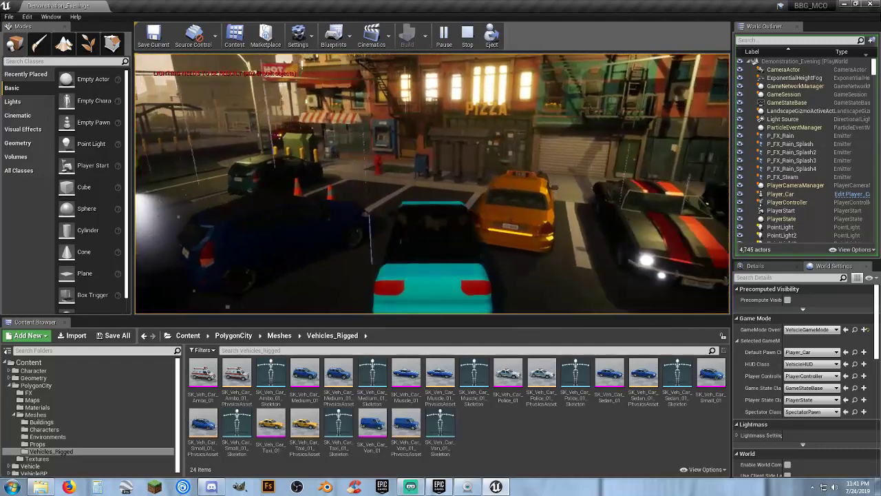
{"action": "key", "text": "w"}
{"action": "key", "text": "a"}
{"action": "key", "text": "d"}
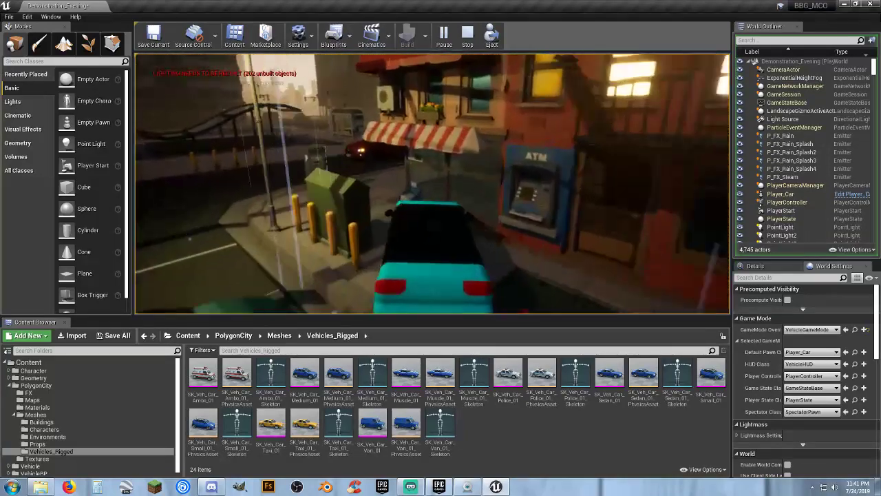
{"action": "key", "text": "s"}
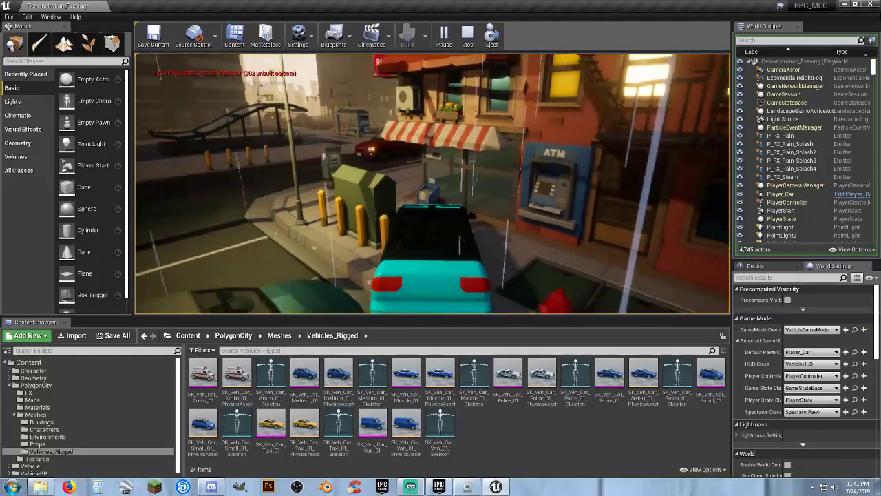
{"action": "key", "text": "s"}
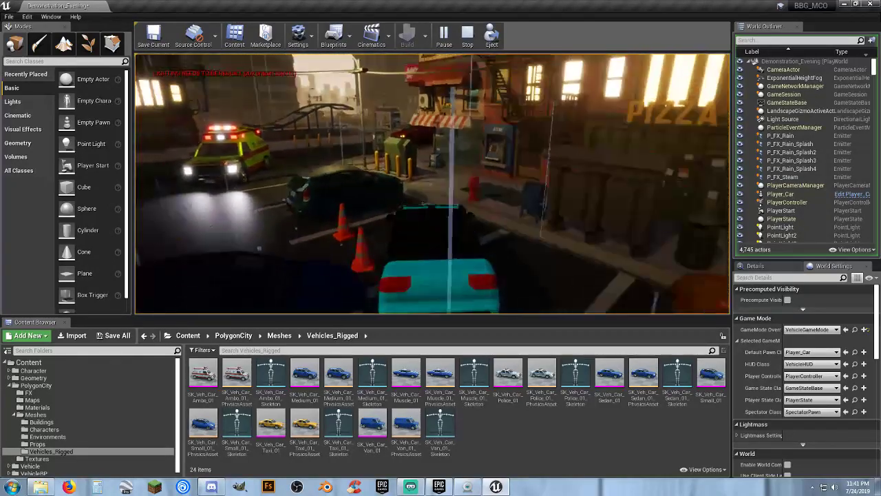
{"action": "key", "text": "Escape"}
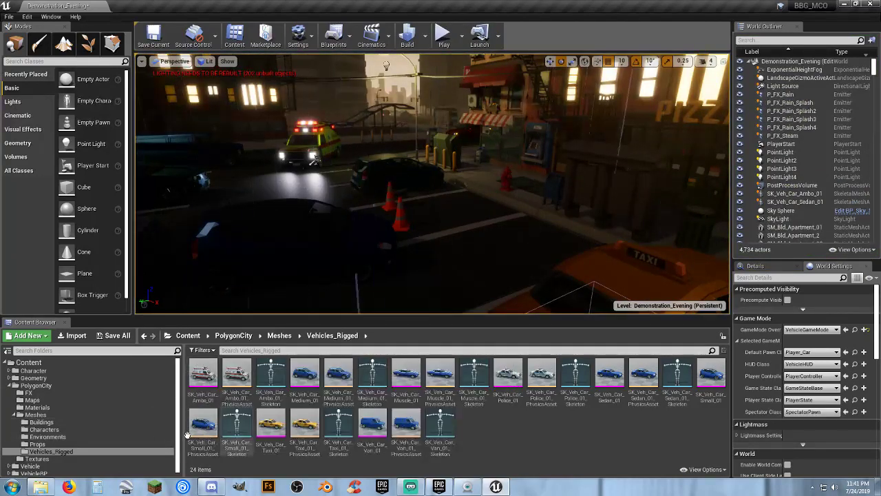
- Open the Demonstration map from the PolygonCity Maps folder without saving the changes to Demonstration_Evening
{"action": "scroll", "coordinate": [55, 446], "scroll_direction": "down", "scroll_amount": 1}
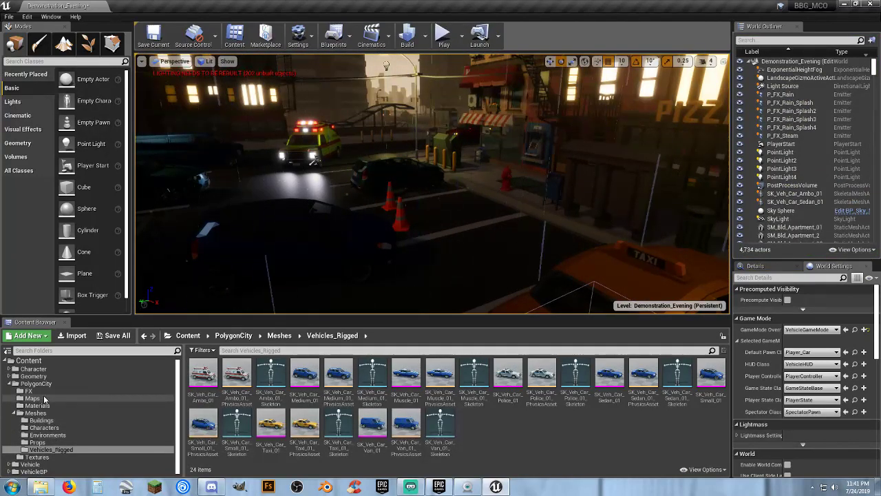
{"action": "left_click", "coordinate": [43, 398]}
{"action": "double_click", "coordinate": [203, 375]}
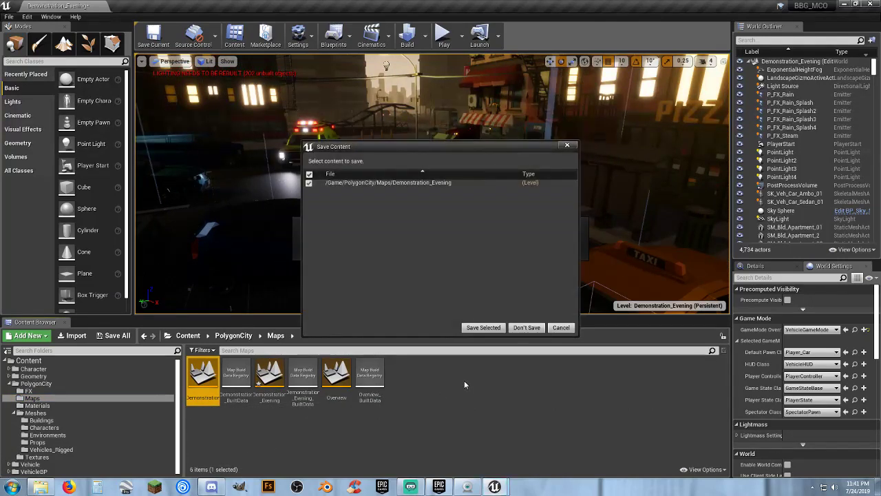
{"action": "left_click", "coordinate": [525, 327]}
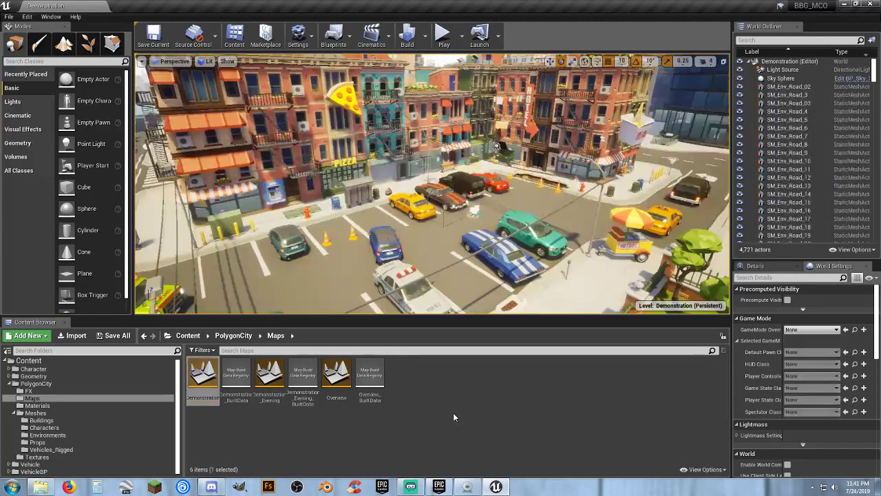
- Delete the SK_Veh_Car_Ambo_01 and SK_Veh_Car_Sedan_01 actors from the Demonstration level
{"action": "right_click_drag", "start_coordinate": [441, 206], "coordinate": [365, 207]}
{"action": "right_click_drag", "start_coordinate": [534, 241], "coordinate": [506, 241]}
{"action": "key", "text": "s"}
{"action": "right_click_drag", "start_coordinate": [540, 179], "coordinate": [511, 226]}
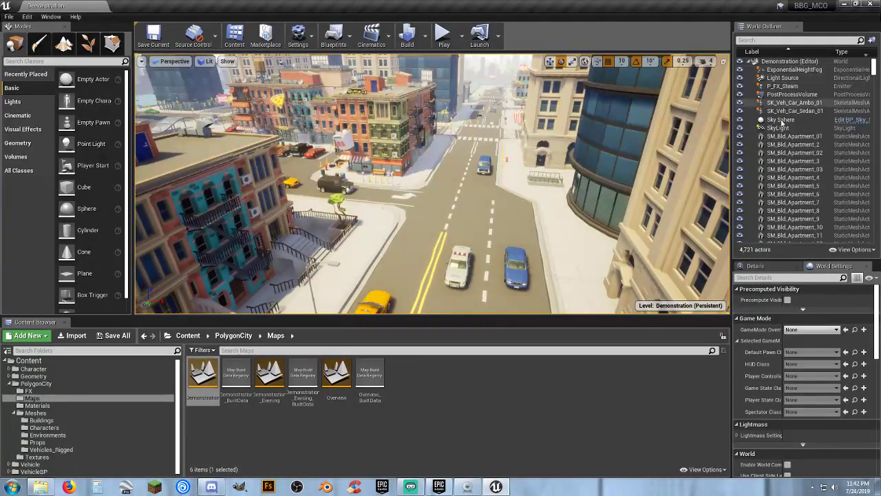
{"action": "left_click", "coordinate": [801, 103]}
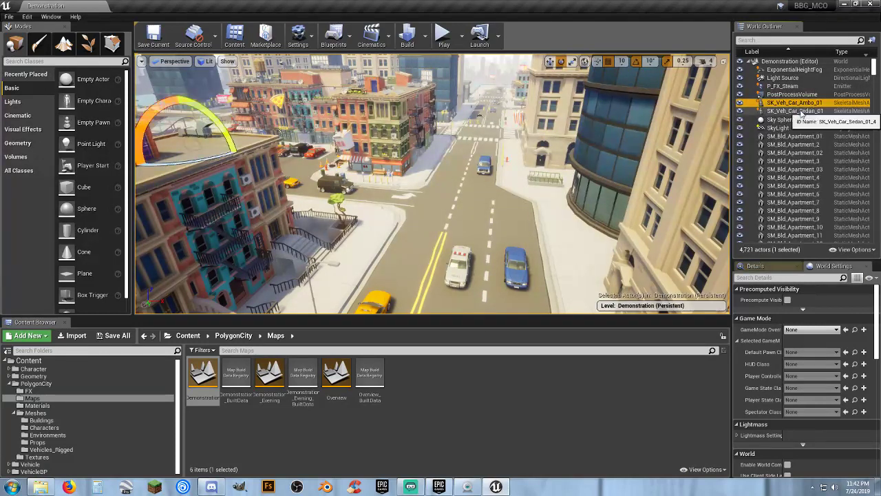
{"action": "left_click", "coordinate": [795, 111], "text": "ctrl"}
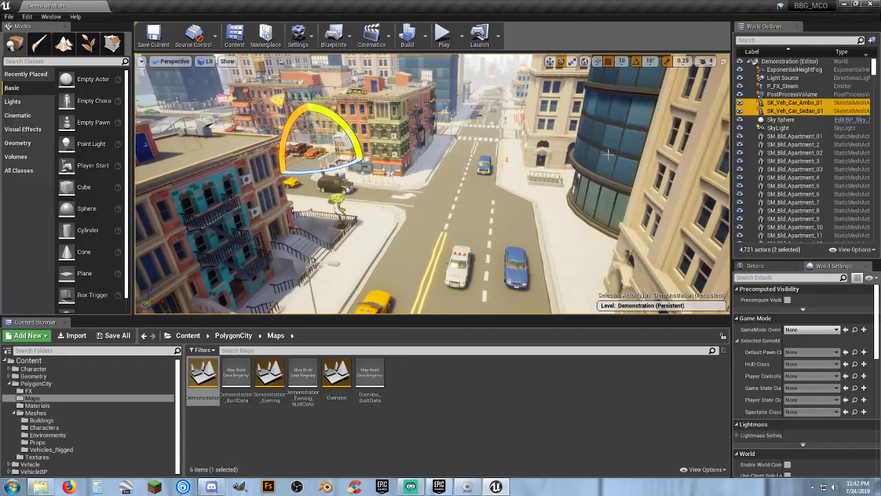
{"action": "key", "text": "Delete"}
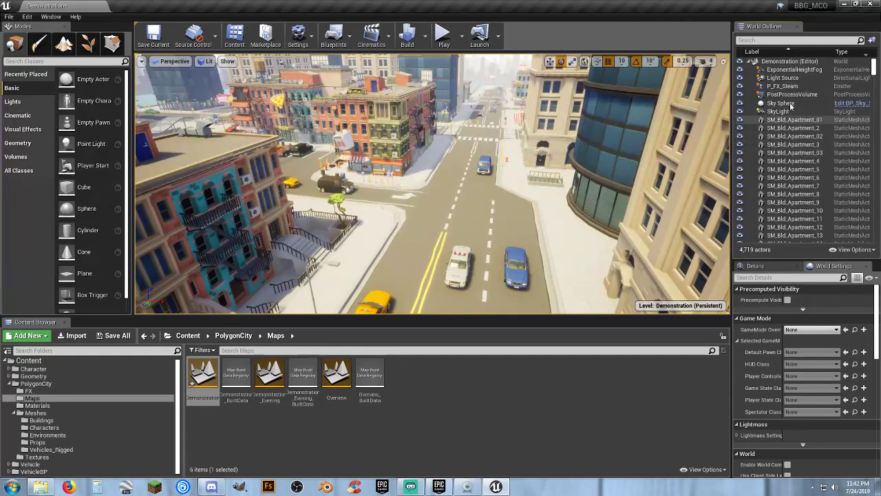
- Create a World Outliner folder named "Map Shit" under the Demonstration level
{"action": "right_click", "coordinate": [792, 62]}
{"action": "left_click", "coordinate": [807, 66]}
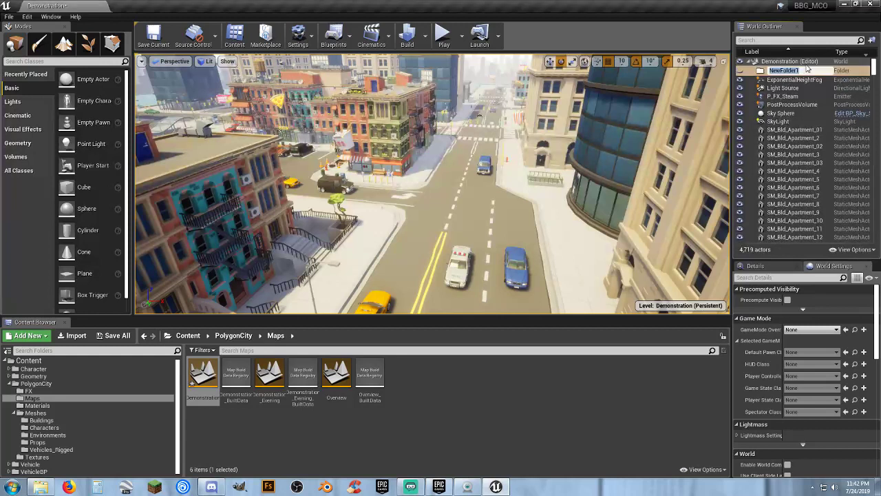
{"action": "type", "text": "Map Shit"}
{"action": "key", "text": "Return"}
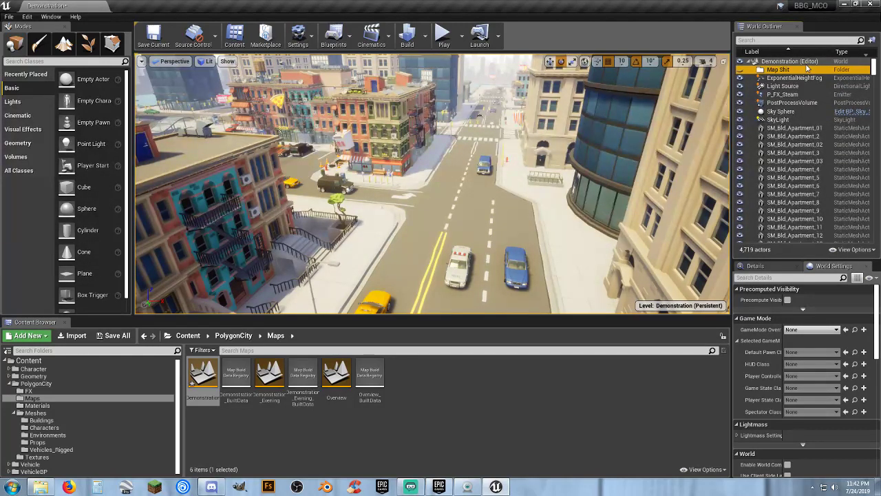
- Move ExponentialHeightFog, Light Source, PostProcessVolume, Sky Sphere and SkyLight into the Map Shit folder and collapse it
{"action": "left_click", "coordinate": [794, 78]}
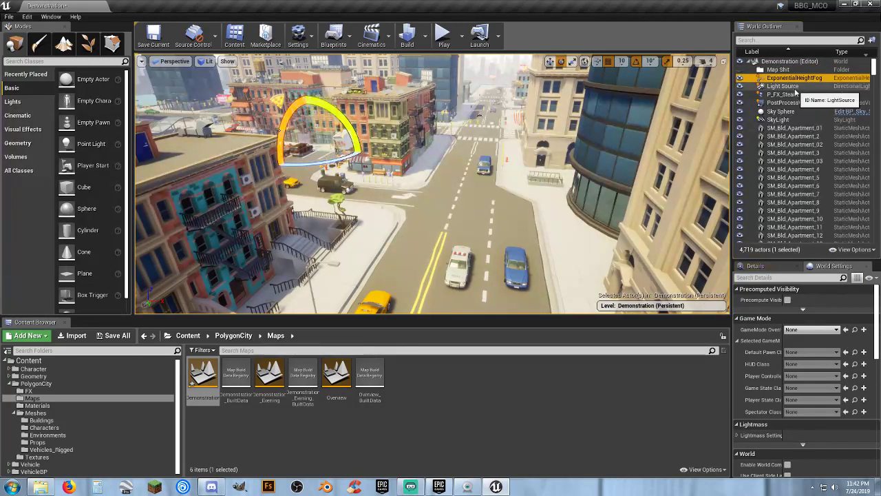
{"action": "left_click", "coordinate": [795, 88], "text": "ctrl"}
{"action": "left_click", "coordinate": [796, 95], "text": "ctrl"}
{"action": "left_click", "coordinate": [797, 96], "text": "ctrl"}
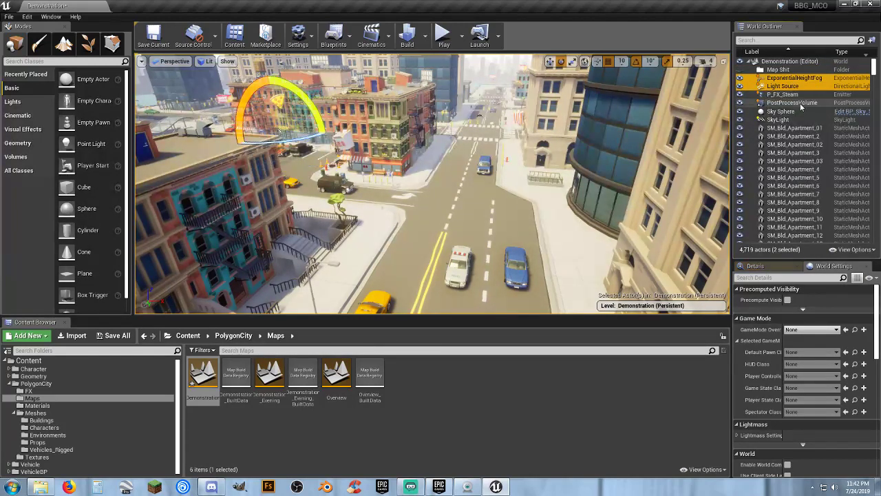
{"action": "left_click", "coordinate": [794, 103], "text": "ctrl"}
{"action": "left_click", "coordinate": [784, 111], "text": "ctrl"}
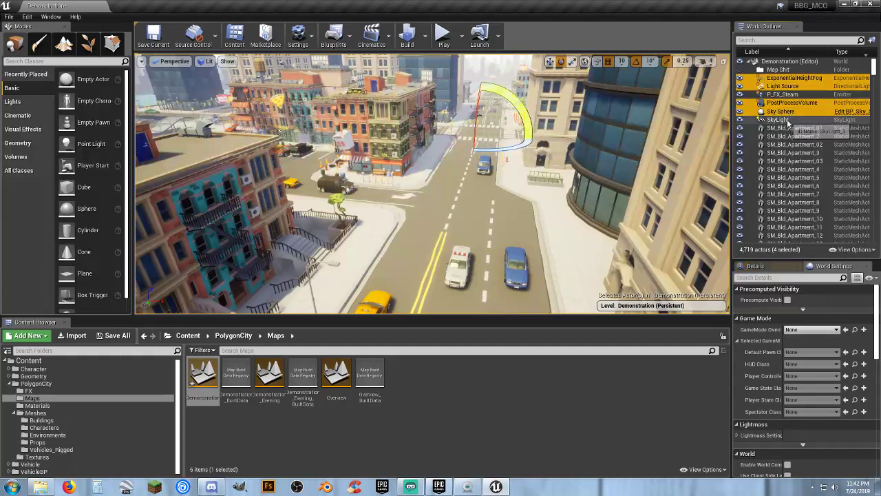
{"action": "left_click", "coordinate": [788, 121], "text": "ctrl"}
{"action": "left_click_drag", "start_coordinate": [789, 121], "coordinate": [791, 74]}
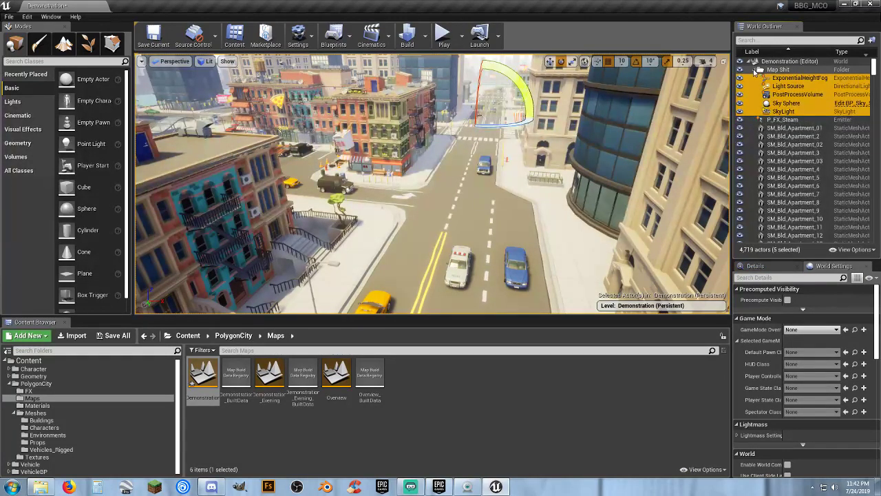
{"action": "left_click", "coordinate": [754, 70]}
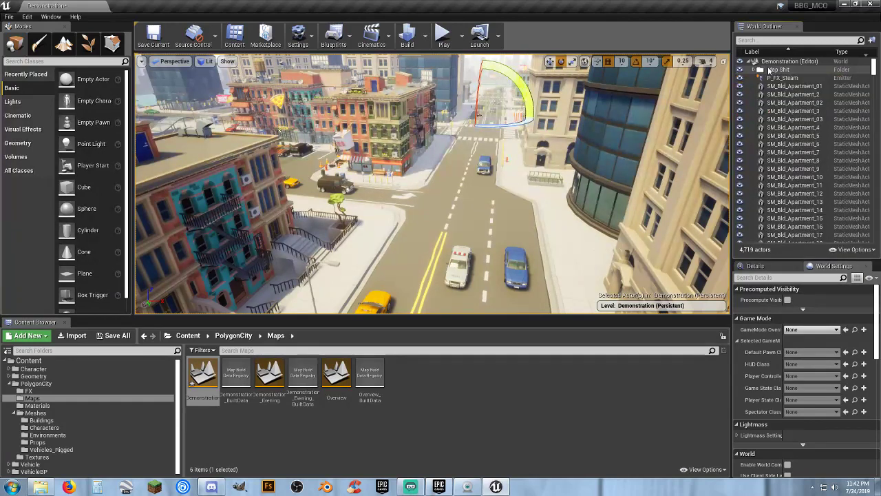
- Create an outliner folder named "Effects", move the P_FX_Steam emitter into it and collapse the folder
{"action": "left_click", "coordinate": [782, 62]}
{"action": "right_click", "coordinate": [782, 63]}
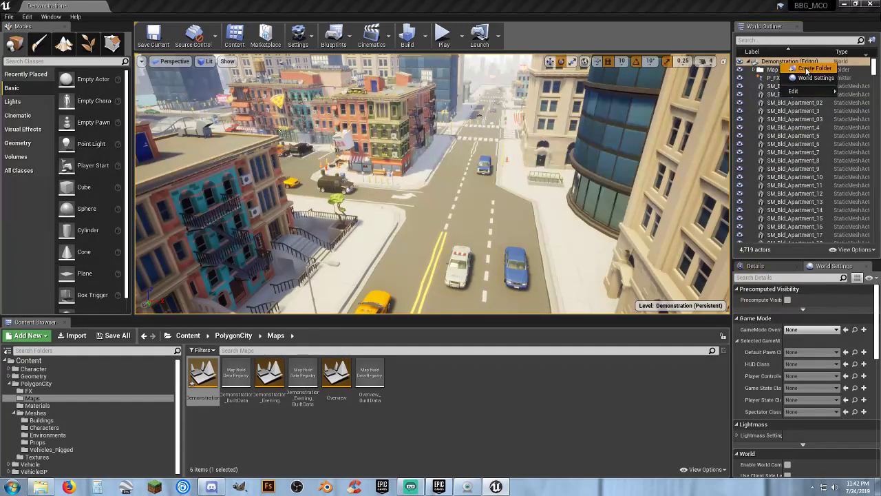
{"action": "left_click", "coordinate": [807, 68]}
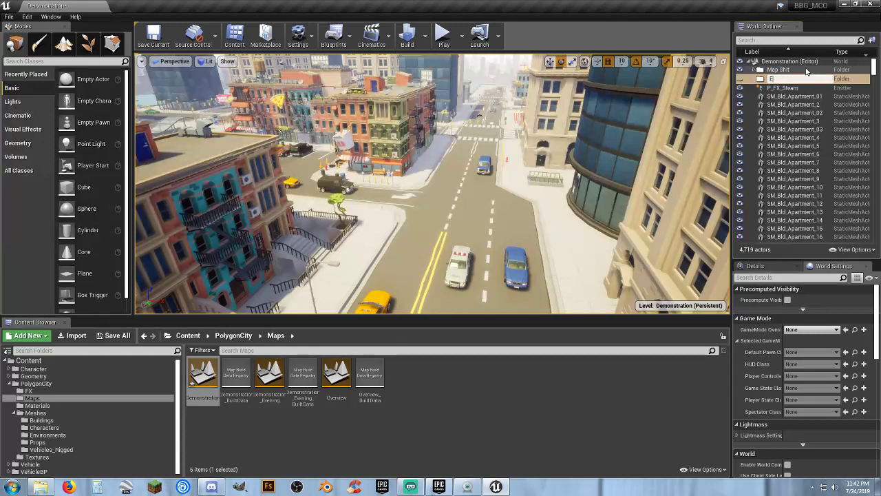
{"action": "type", "text": "Effects"}
{"action": "key", "text": "Return"}
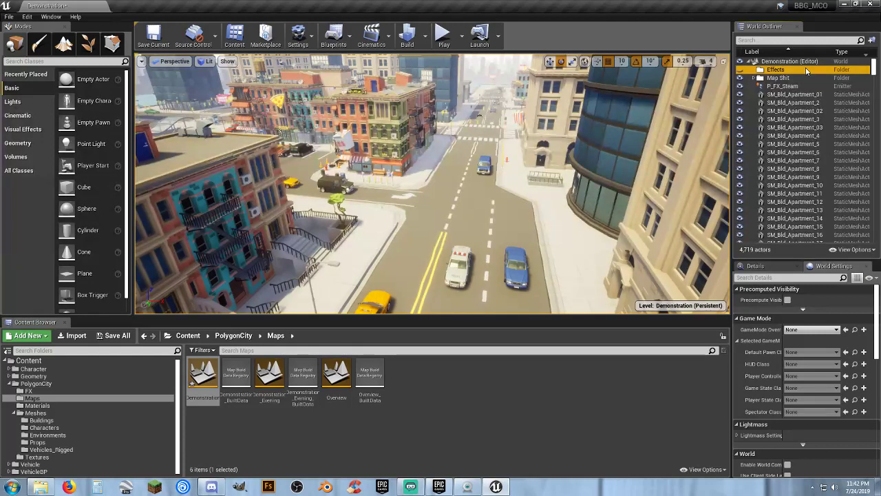
{"action": "left_click", "coordinate": [791, 88]}
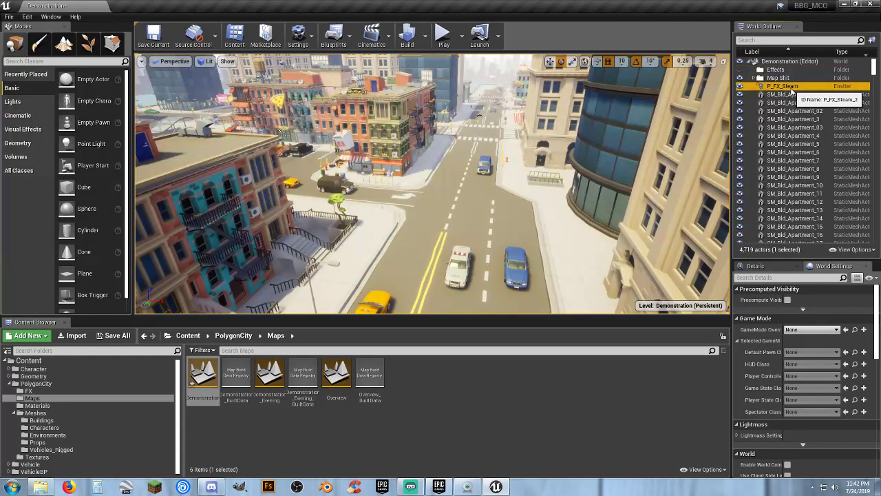
{"action": "left_click_drag", "start_coordinate": [792, 90], "coordinate": [779, 71]}
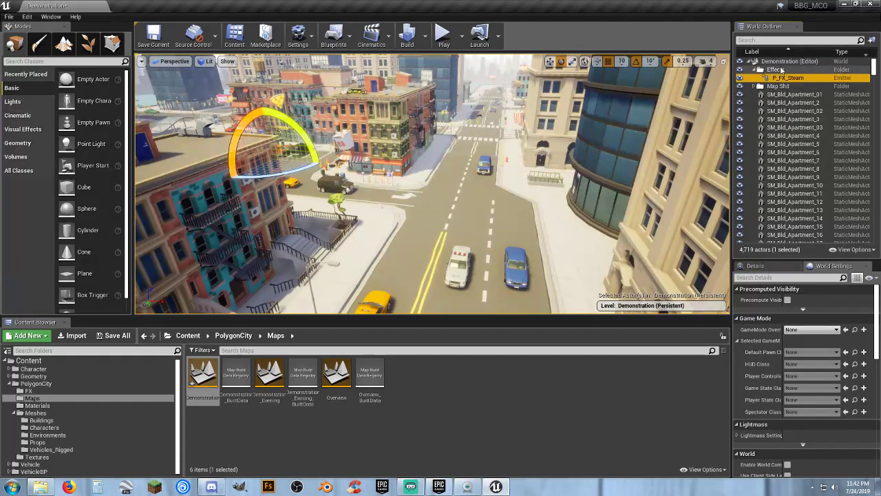
{"action": "left_click", "coordinate": [754, 70]}
- Create a World Outliner folder named "Buildings" under the Demonstration level
{"action": "left_click", "coordinate": [787, 63]}
{"action": "right_click", "coordinate": [787, 64]}
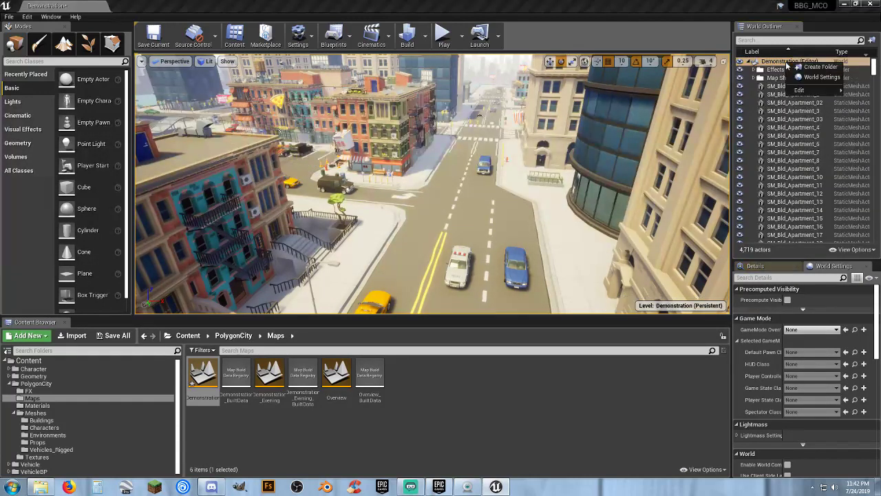
{"action": "left_click", "coordinate": [816, 73]}
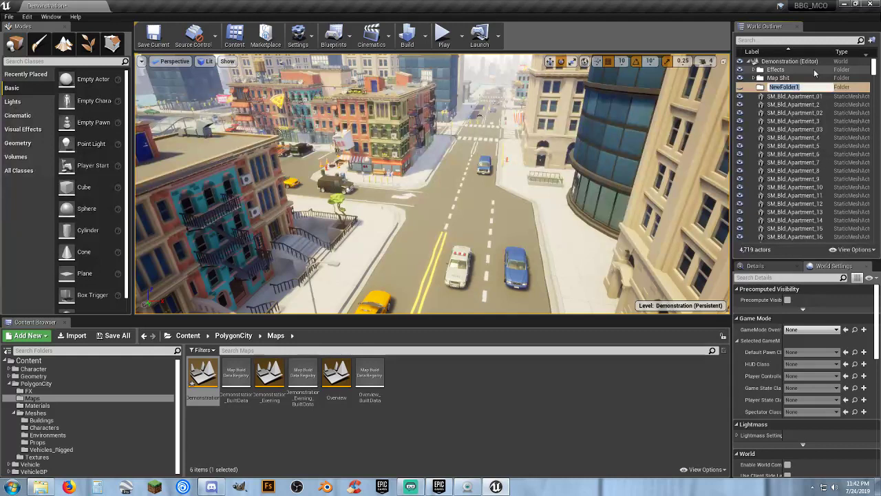
{"action": "type", "text": "Buildings"}
{"action": "key", "text": "Return"}
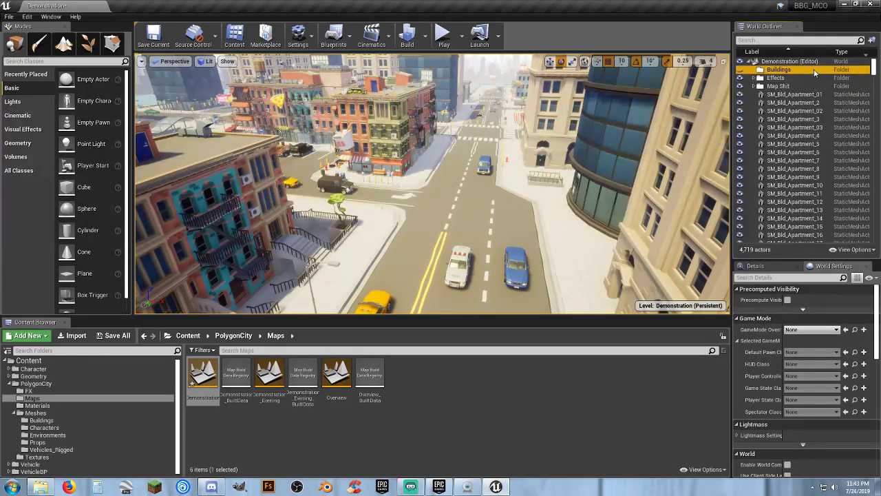
- Move all actors from SM_Bld_Apartment_01 through SM_Bld_CityHall_01 into the Buildings folder and collapse it
{"action": "left_click", "coordinate": [802, 96]}
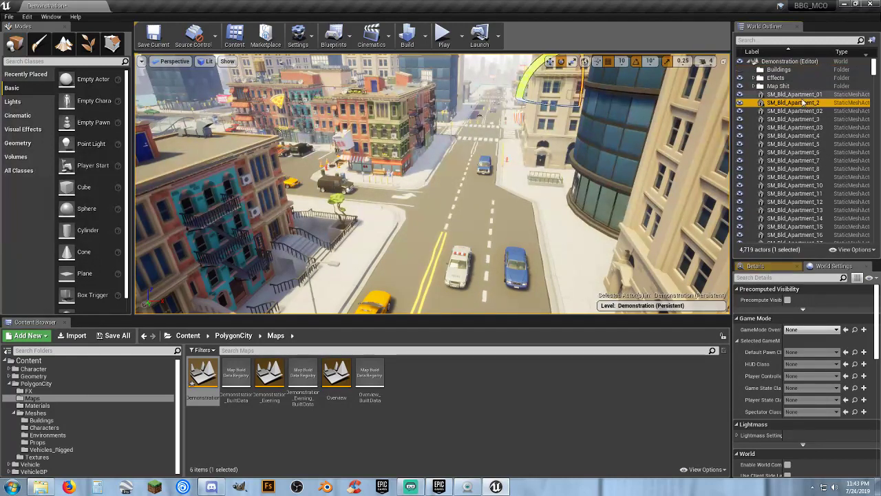
{"action": "scroll", "coordinate": [803, 167], "scroll_direction": "down", "scroll_amount": 8}
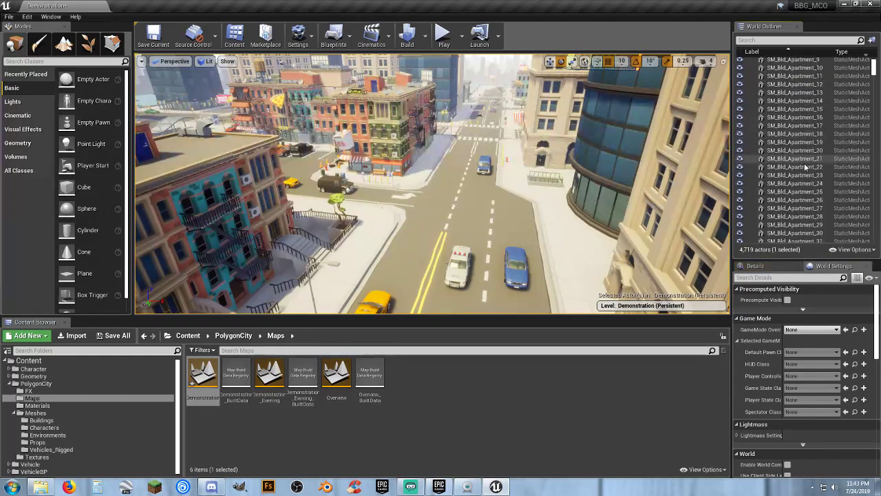
{"action": "scroll", "coordinate": [803, 168], "scroll_direction": "down", "scroll_amount": 10}
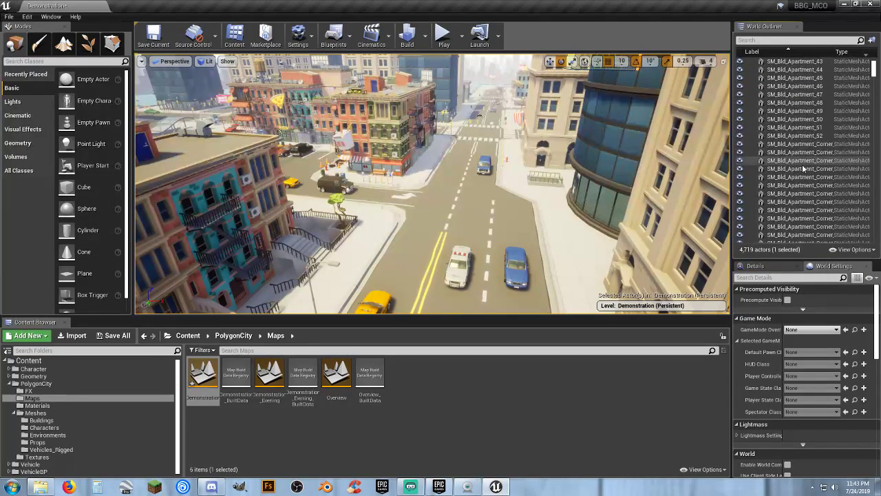
{"action": "scroll", "coordinate": [803, 166], "scroll_direction": "down", "scroll_amount": 10}
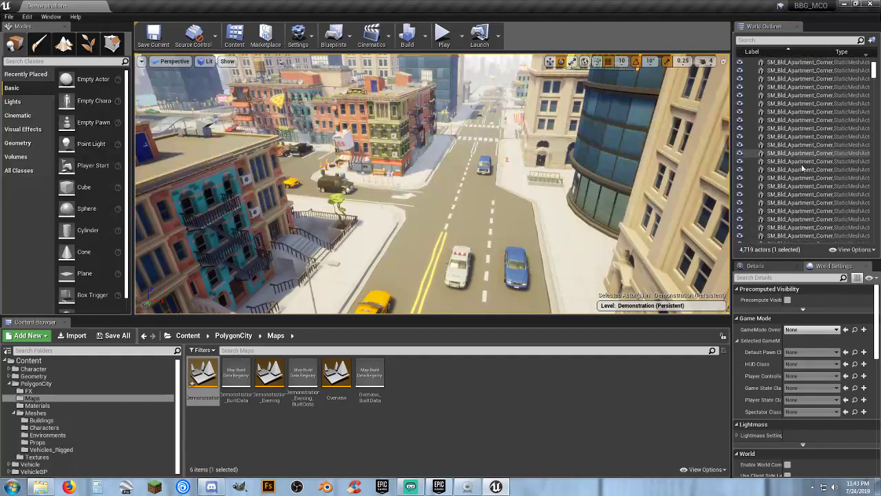
{"action": "scroll", "coordinate": [802, 165], "scroll_direction": "down", "scroll_amount": 10}
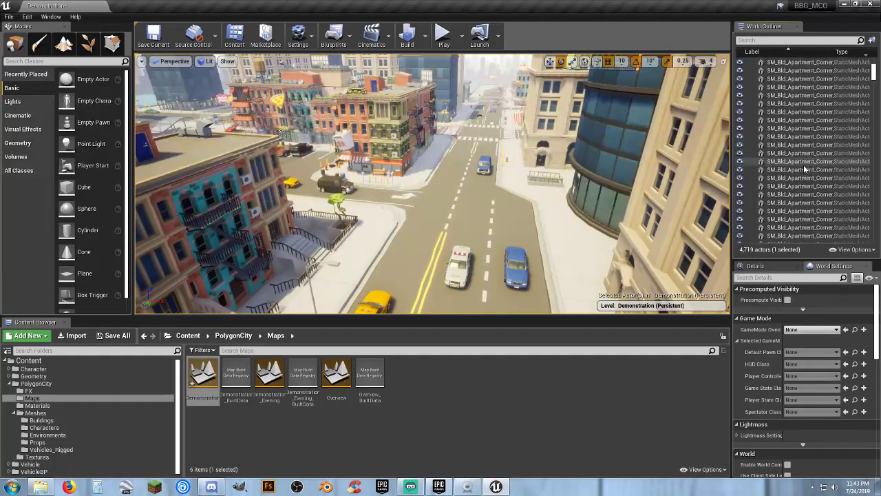
{"action": "scroll", "coordinate": [807, 170], "scroll_direction": "down", "scroll_amount": 10}
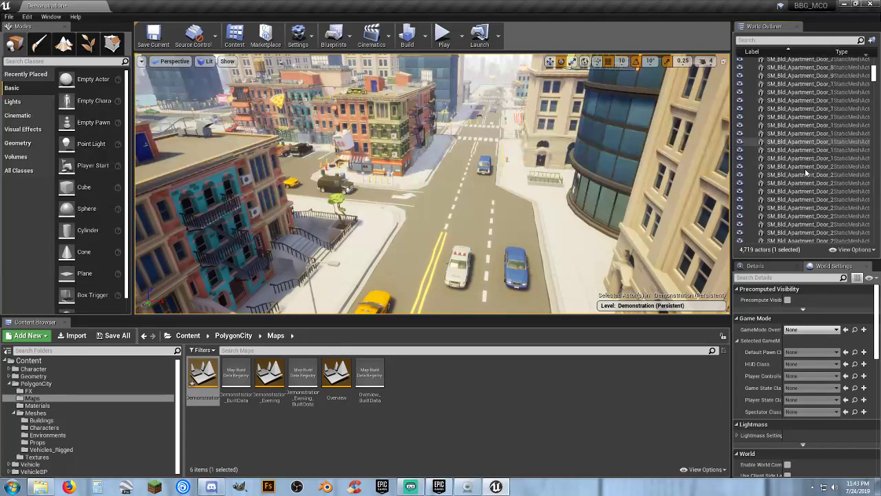
{"action": "scroll", "coordinate": [807, 175], "scroll_direction": "down", "scroll_amount": 10}
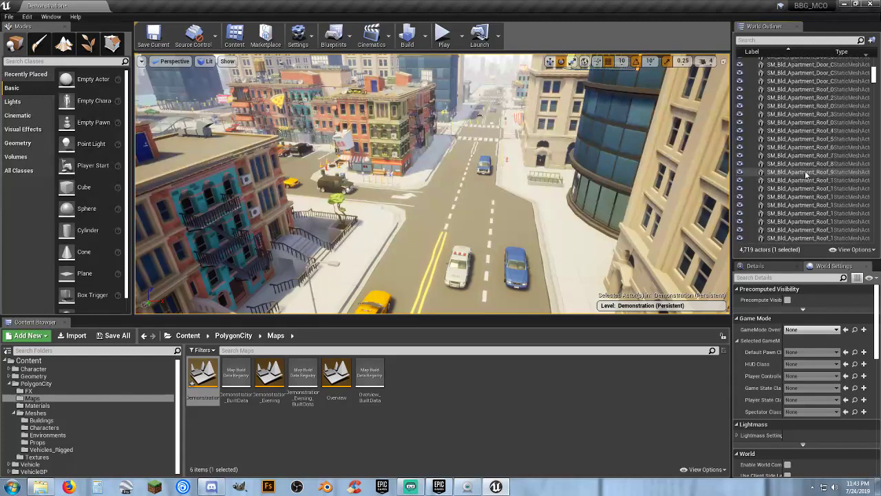
{"action": "scroll", "coordinate": [807, 175], "scroll_direction": "down", "scroll_amount": 10}
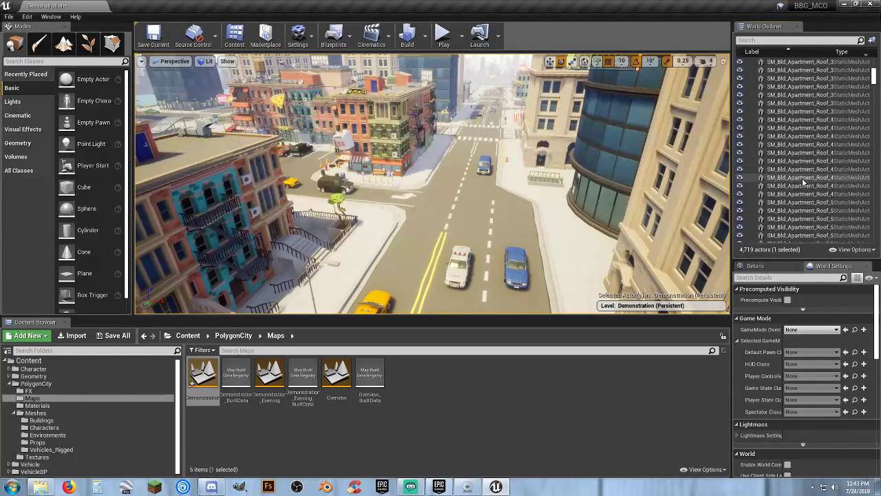
{"action": "scroll", "coordinate": [804, 185], "scroll_direction": "down", "scroll_amount": 10}
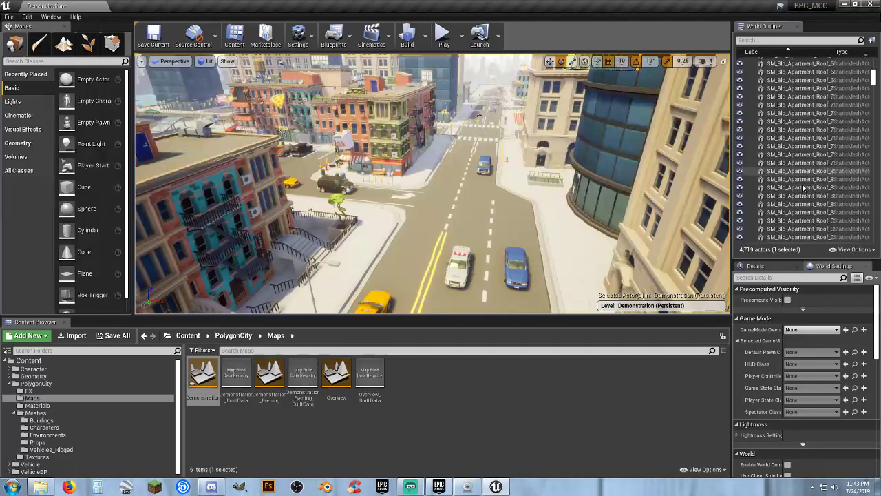
{"action": "scroll", "coordinate": [804, 188], "scroll_direction": "down", "scroll_amount": 10}
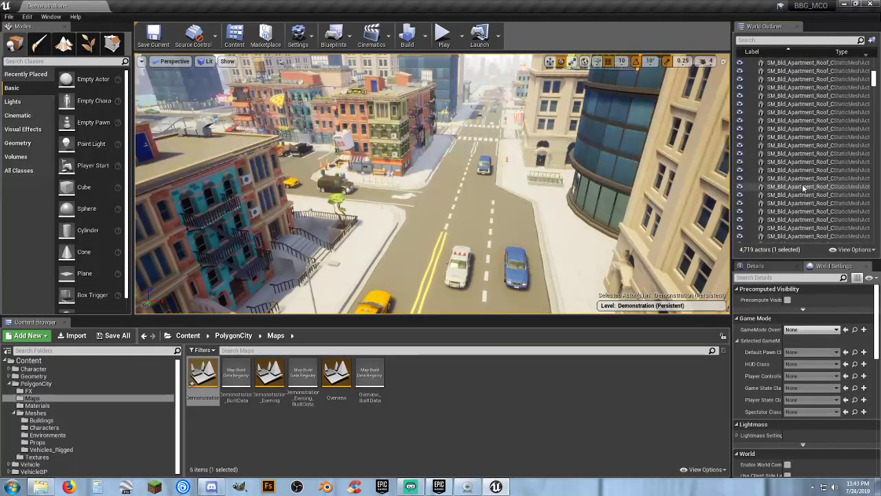
{"action": "scroll", "coordinate": [802, 193], "scroll_direction": "down", "scroll_amount": 10}
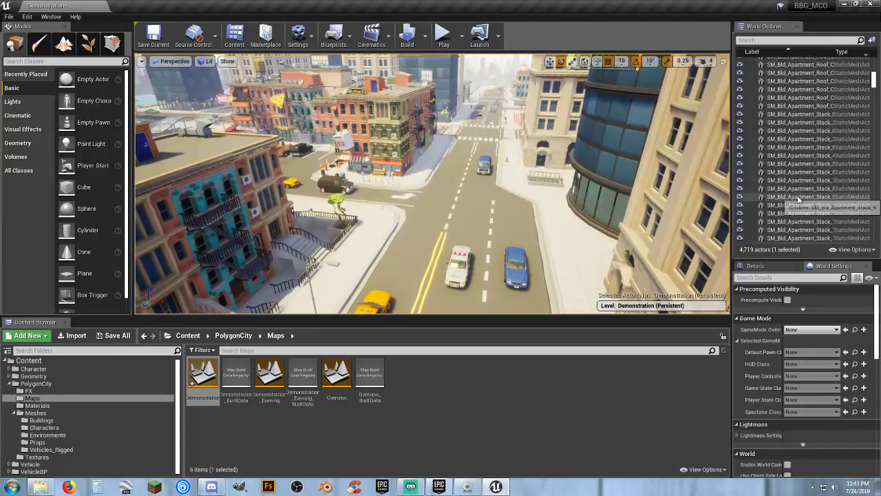
{"action": "scroll", "coordinate": [800, 200], "scroll_direction": "down", "scroll_amount": 10}
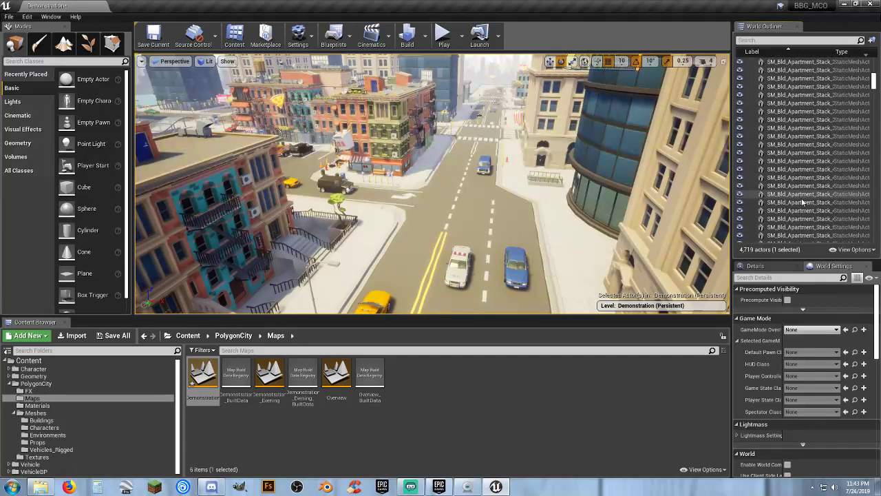
{"action": "scroll", "coordinate": [803, 204], "scroll_direction": "down", "scroll_amount": 10}
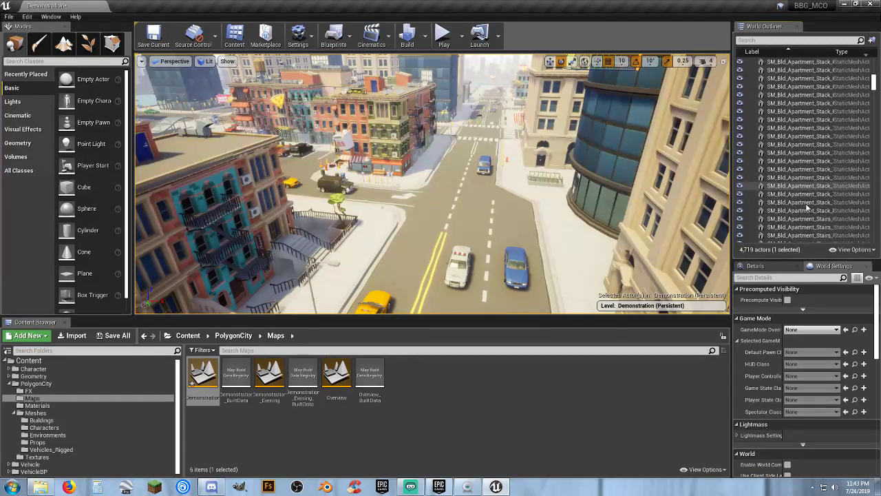
{"action": "scroll", "coordinate": [807, 208], "scroll_direction": "down", "scroll_amount": 10}
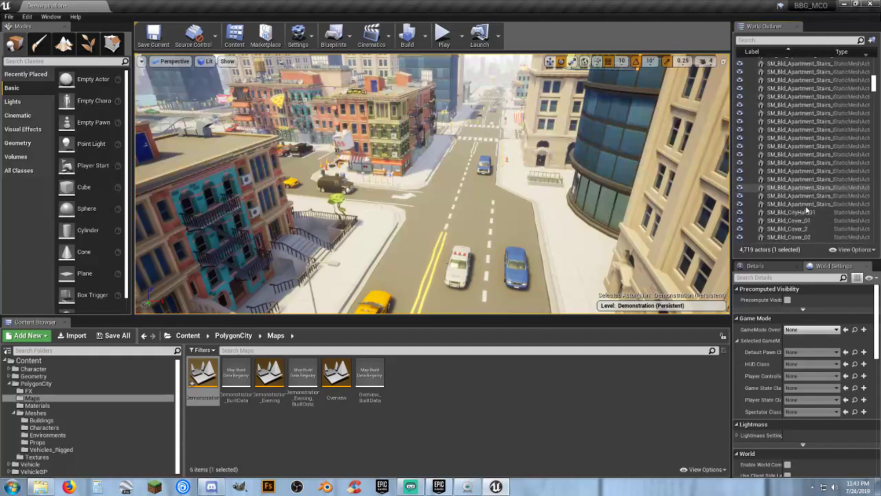
{"action": "scroll", "coordinate": [806, 206], "scroll_direction": "up", "scroll_amount": 3}
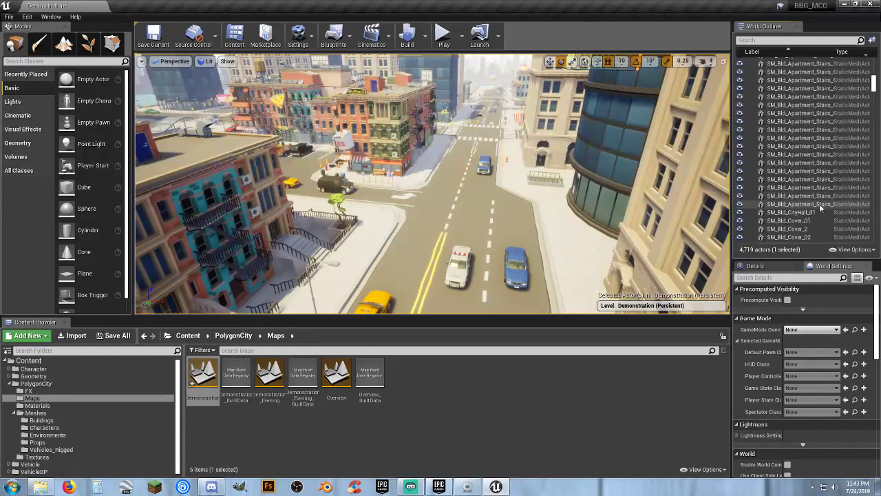
{"action": "left_click", "coordinate": [801, 212], "text": "shift"}
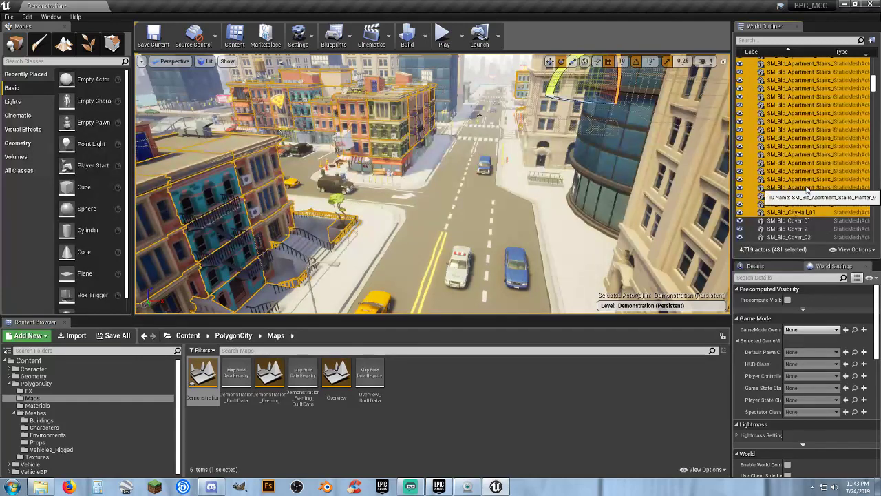
{"action": "right_click", "coordinate": [804, 185]}
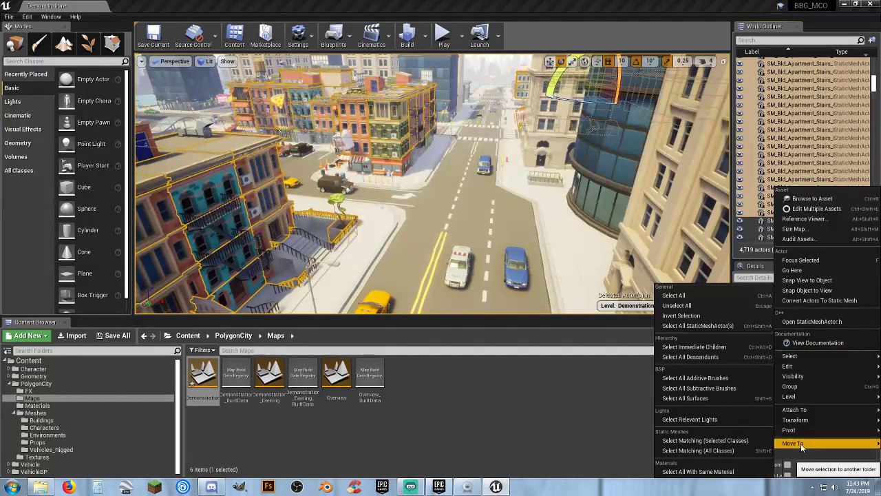
{"action": "mouse_move", "coordinate": [792, 443]}
{"action": "left_click", "coordinate": [734, 442]}
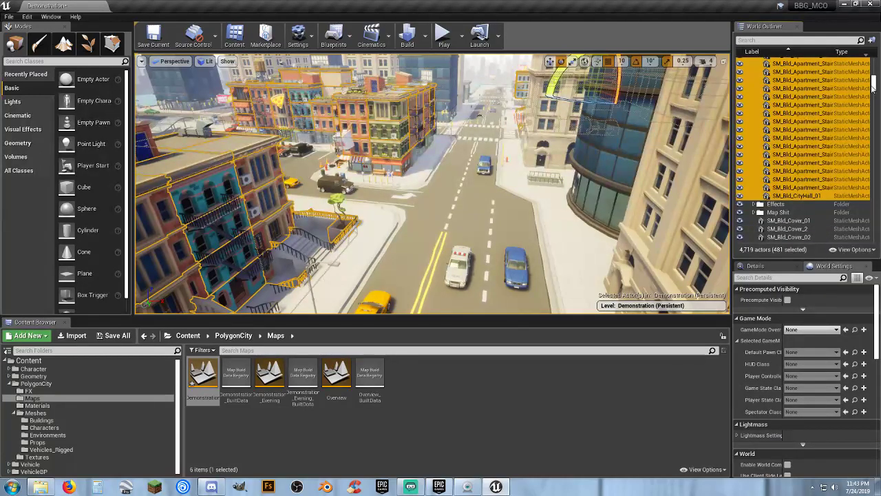
{"action": "left_click_drag", "start_coordinate": [874, 85], "coordinate": [874, 60]}
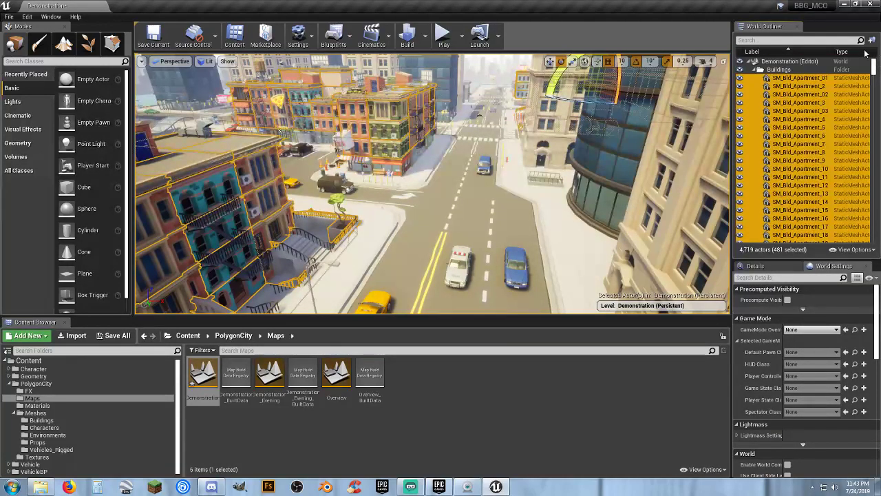
{"action": "left_click", "coordinate": [761, 71]}
{"action": "left_click", "coordinate": [755, 70]}
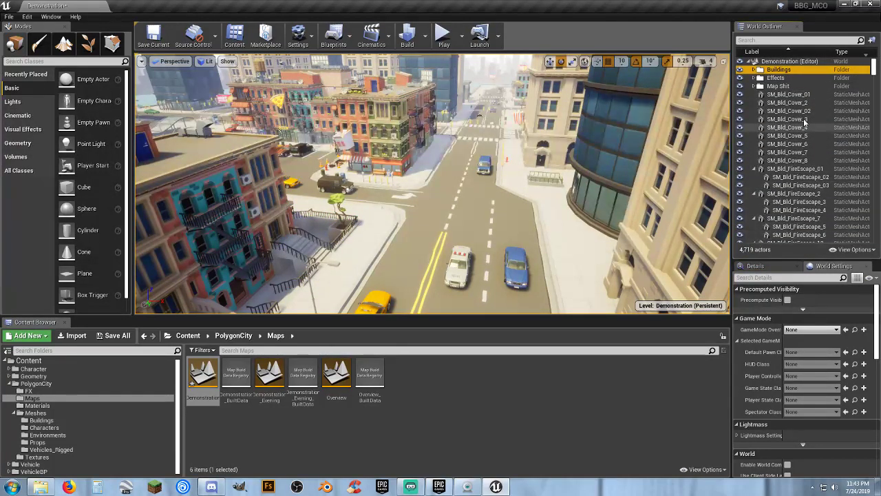
- Delete all vehicle actors from SM_Veh_Car_Medium_01 through SM_Veh_Car_Van_19 from the Demonstration level
{"action": "scroll", "coordinate": [869, 138], "scroll_direction": "down", "scroll_amount": 10}
{"action": "left_click_drag", "start_coordinate": [873, 101], "coordinate": [875, 245]}
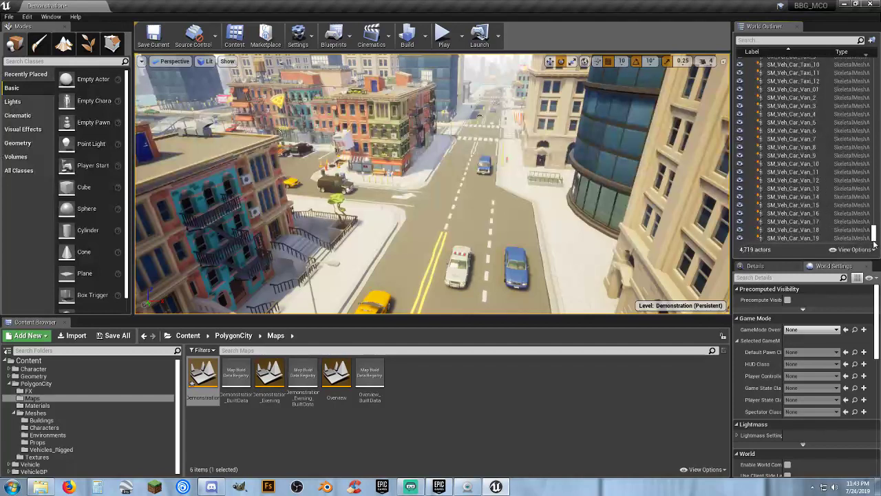
{"action": "left_click", "coordinate": [804, 238]}
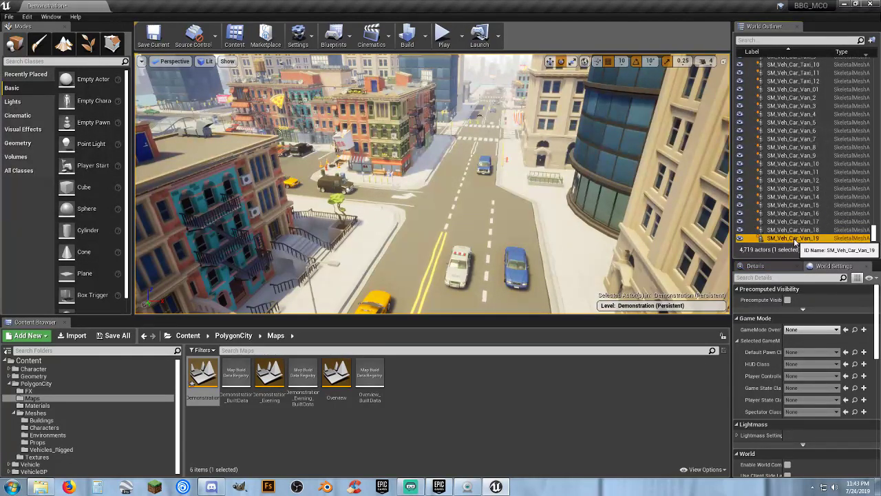
{"action": "left_click", "coordinate": [806, 238]}
{"action": "left_click", "coordinate": [849, 240]}
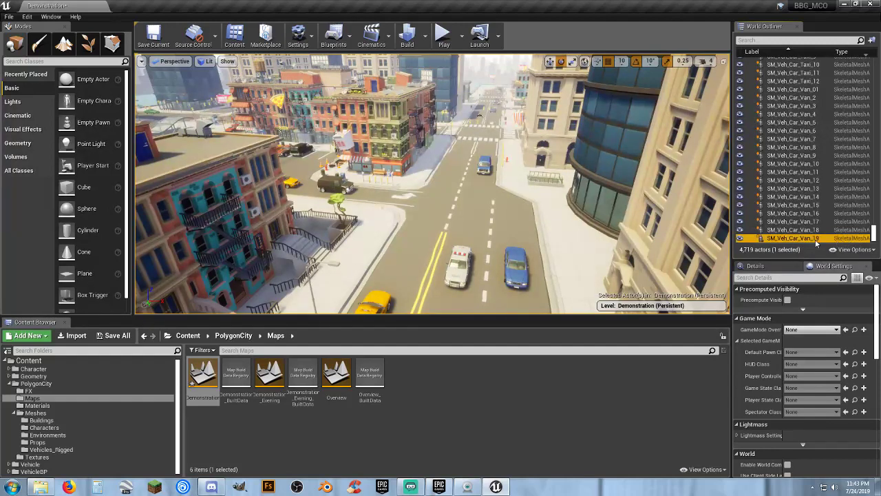
{"action": "scroll", "coordinate": [812, 237], "scroll_direction": "up", "scroll_amount": 10}
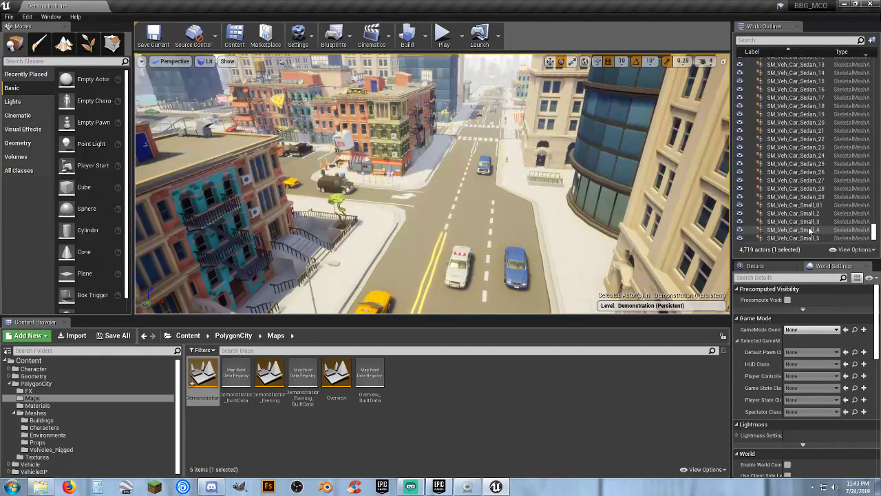
{"action": "scroll", "coordinate": [811, 232], "scroll_direction": "up", "scroll_amount": 15}
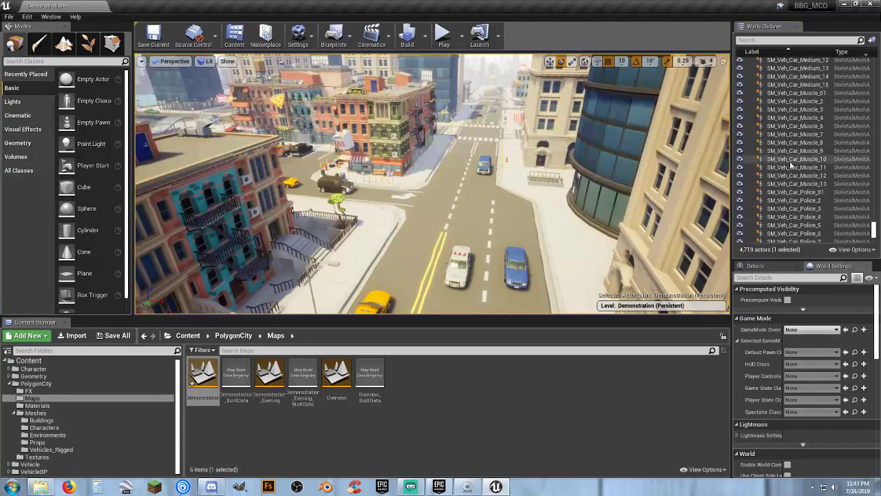
{"action": "scroll", "coordinate": [798, 141], "scroll_direction": "up", "scroll_amount": 10}
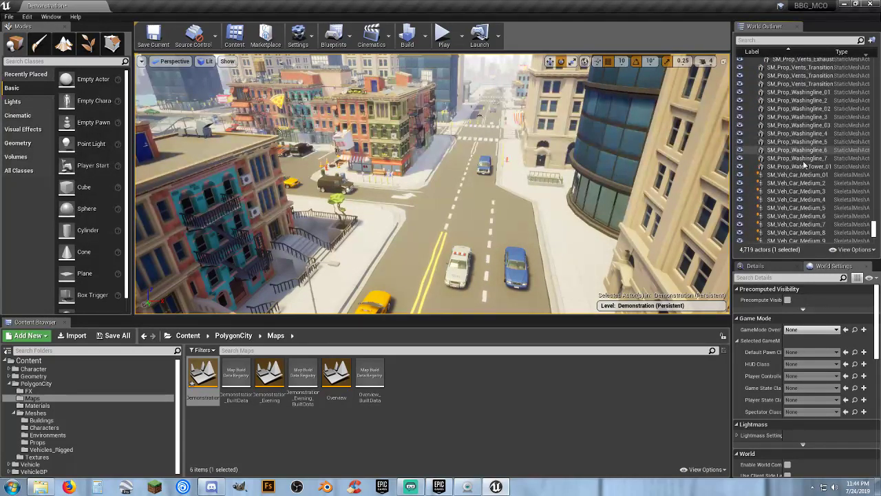
{"action": "left_click", "coordinate": [815, 178], "text": "shift"}
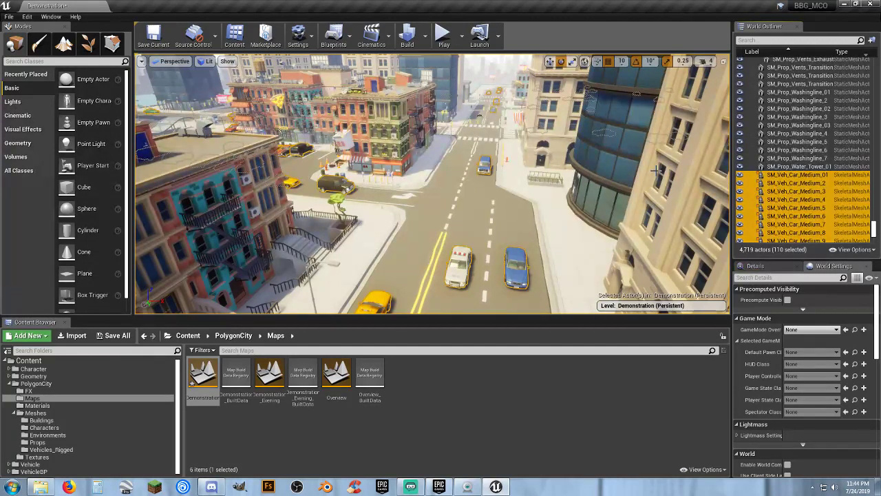
{"action": "key", "text": "Delete"}
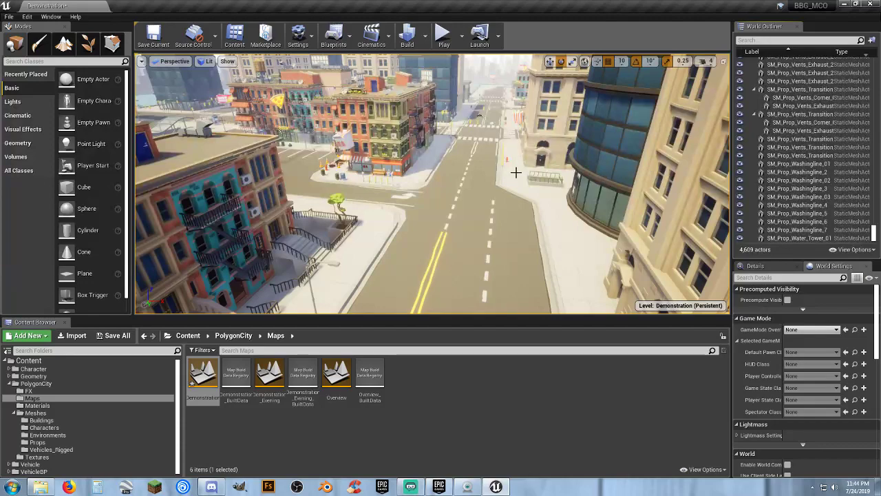
- Delete both hot dog stand actors, SM_Prop_HotdogStand_01 and SM_Prop_HotdogStand_2, from the Demonstration level
{"action": "right_click_drag", "start_coordinate": [516, 172], "coordinate": [425, 143]}
{"action": "key", "text": "w"}
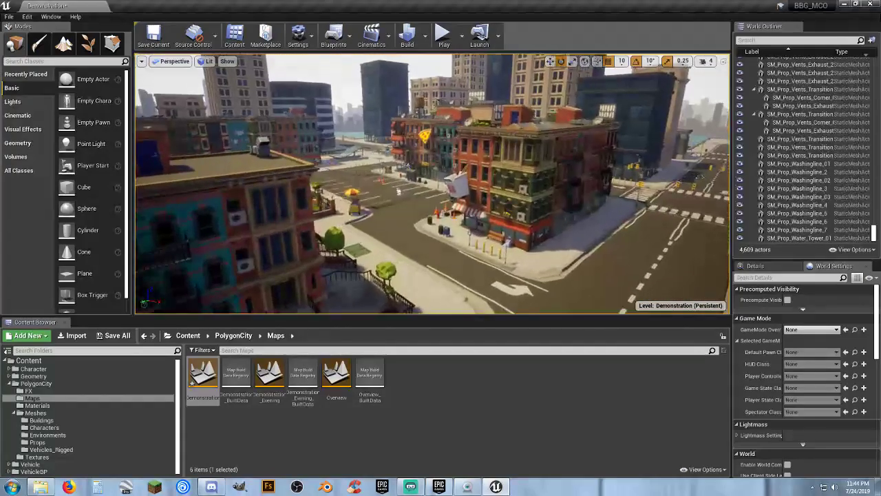
{"action": "left_click", "coordinate": [350, 194]}
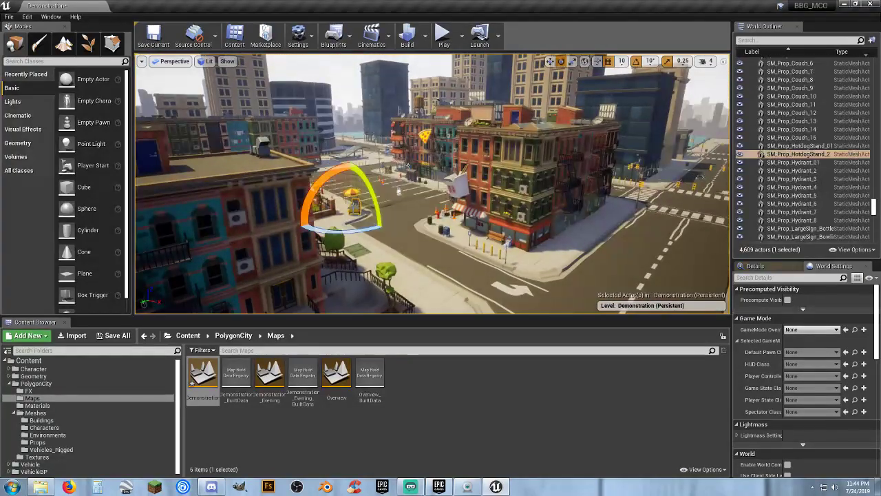
{"action": "left_click", "coordinate": [806, 147]}
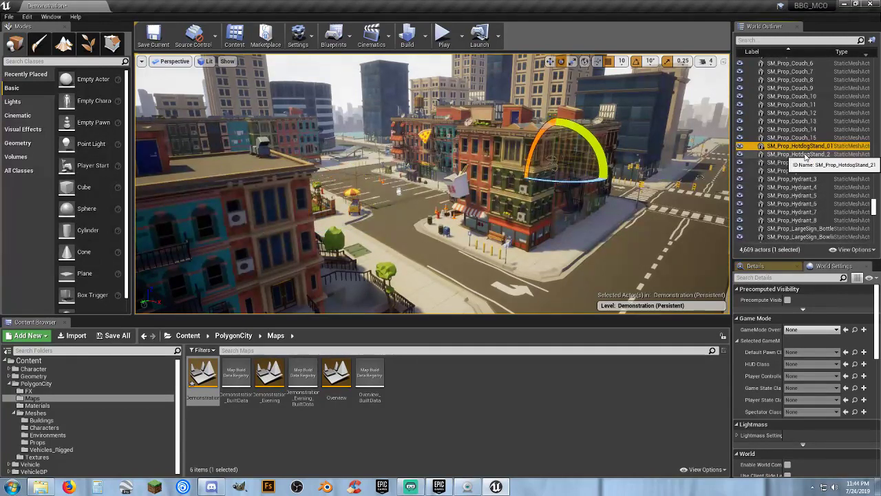
{"action": "left_click", "coordinate": [804, 154], "text": "ctrl"}
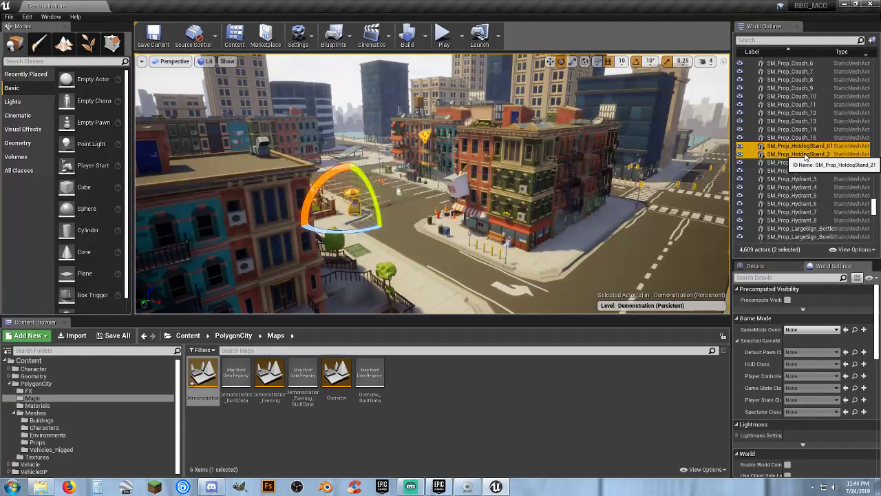
{"action": "key", "text": "Delete"}
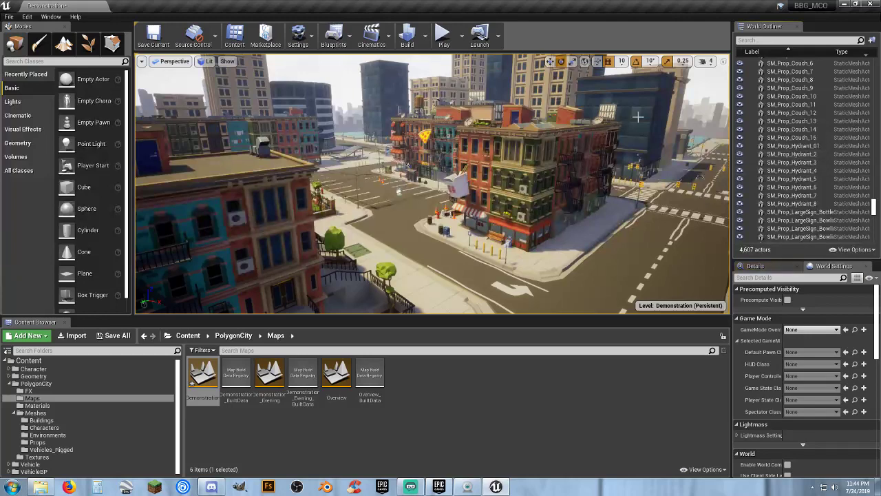
{"action": "right_click_drag", "start_coordinate": [551, 136], "coordinate": [613, 193]}
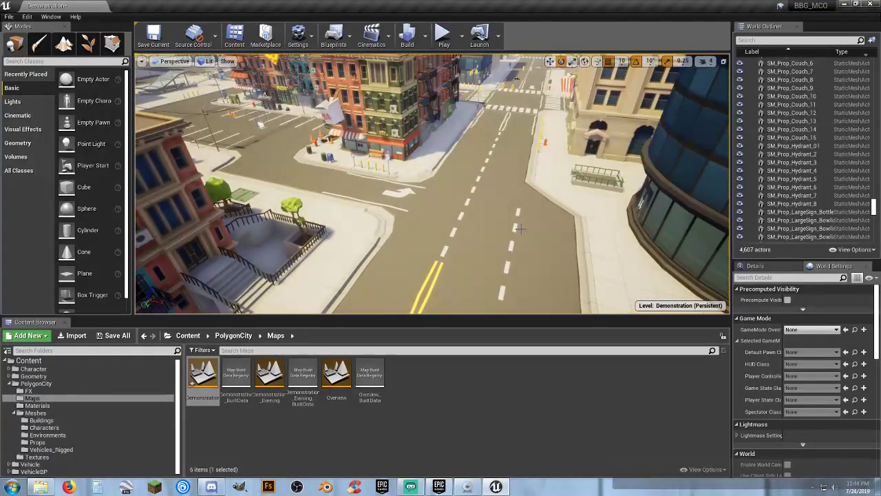
{"action": "right_click_drag", "start_coordinate": [520, 227], "coordinate": [413, 234]}
{"action": "right_click_drag", "start_coordinate": [579, 227], "coordinate": [522, 227]}
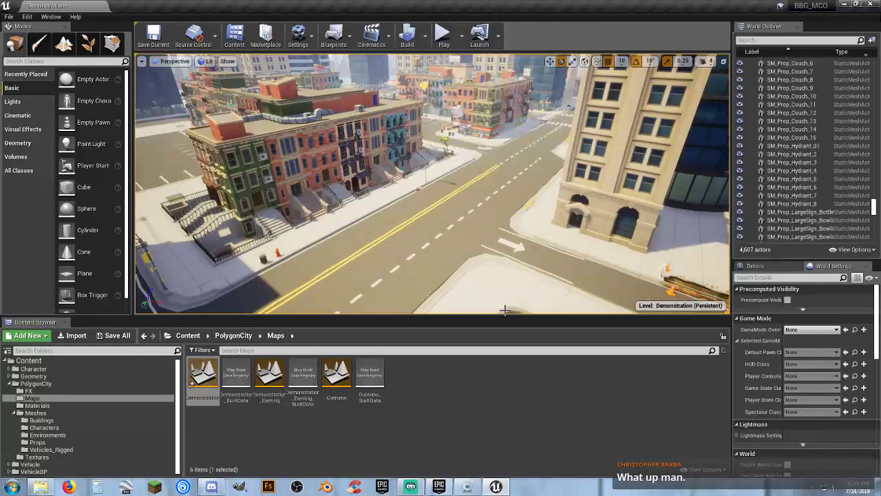
- Create a folder named "Maps" directly under the root Content folder and open it
{"action": "left_click", "coordinate": [489, 394]}
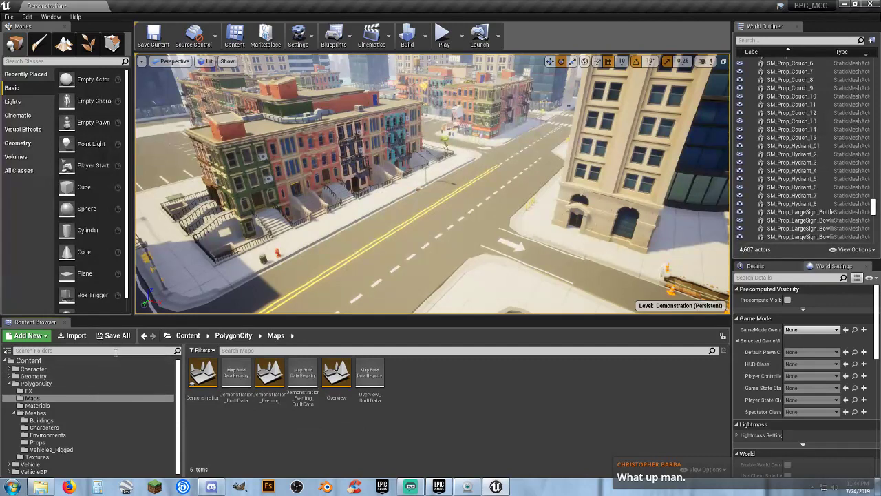
{"action": "scroll", "coordinate": [95, 378], "scroll_direction": "up", "scroll_amount": 1}
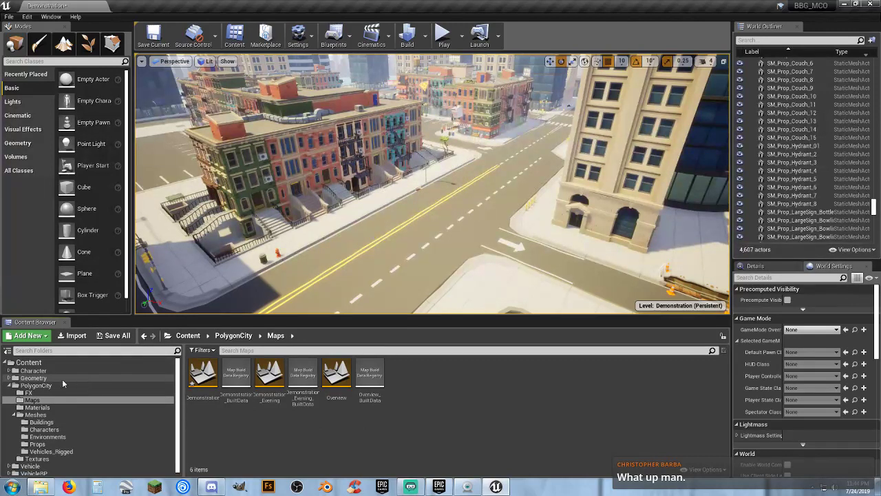
{"action": "left_click", "coordinate": [29, 362]}
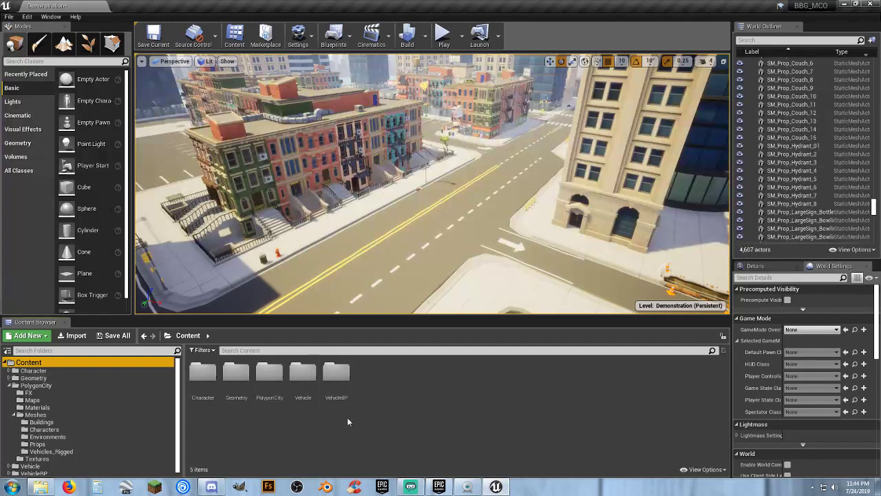
{"action": "right_click", "coordinate": [386, 373]}
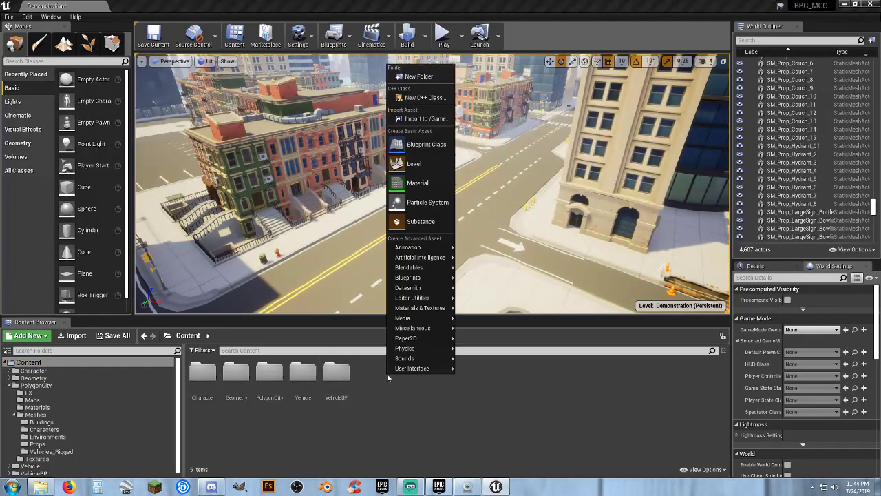
{"action": "left_click", "coordinate": [424, 76]}
{"action": "type", "text": "Meas"}
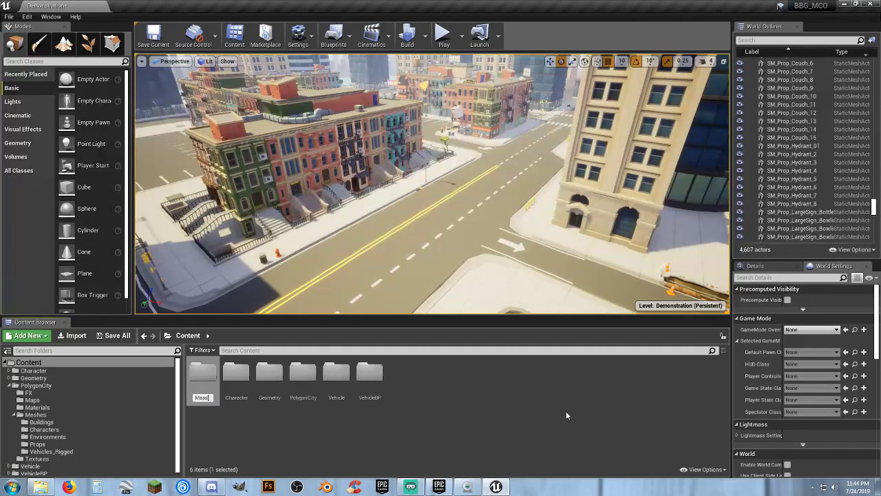
{"action": "type", "text": "aps"}
{"action": "key", "text": "Return"}
{"action": "key", "text": "Return"}
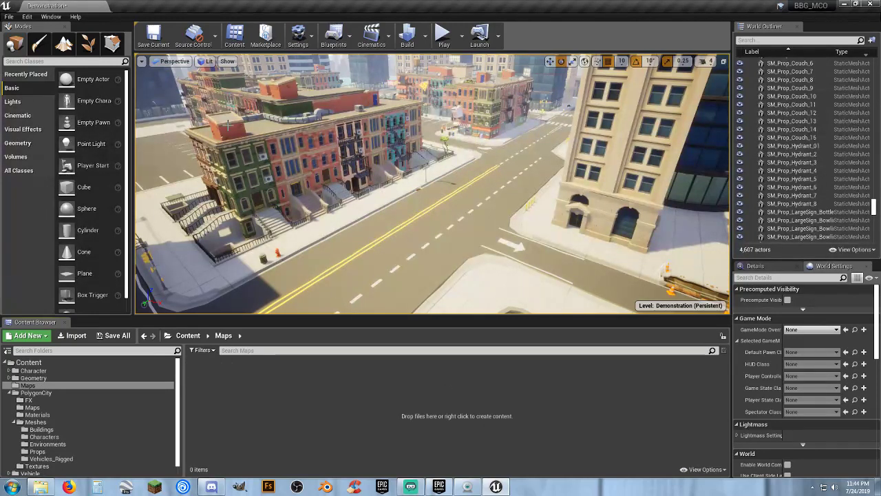
- Save the Demonstration level, and save a copy of it as "CityTrack" in /Game/Maps
{"action": "left_click", "coordinate": [155, 36]}
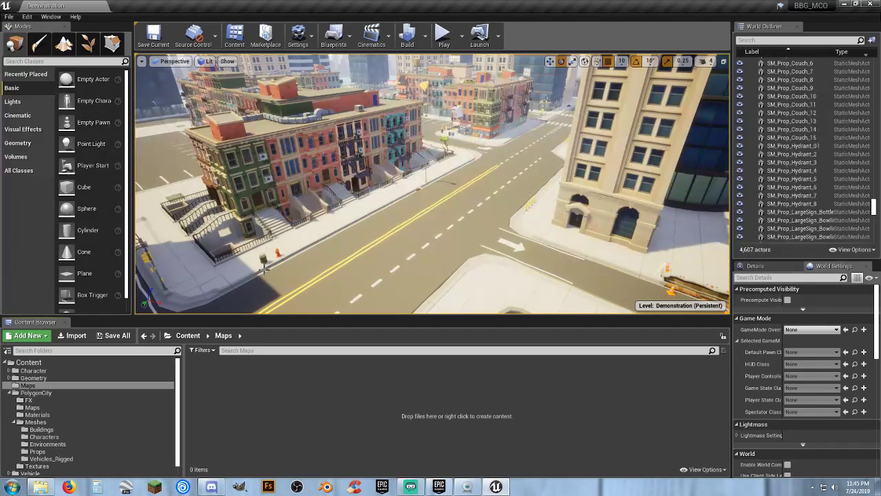
{"action": "left_click", "coordinate": [9, 16]}
{"action": "left_click", "coordinate": [40, 65]}
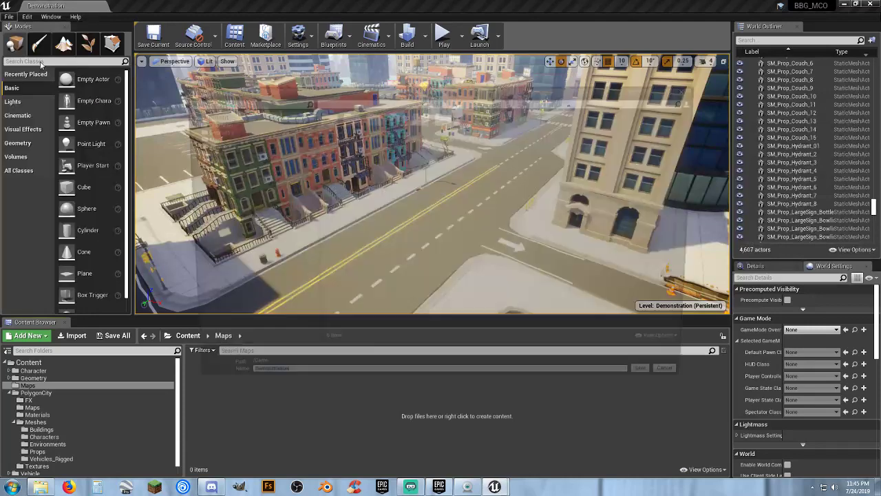
{"action": "double_click", "coordinate": [371, 128]}
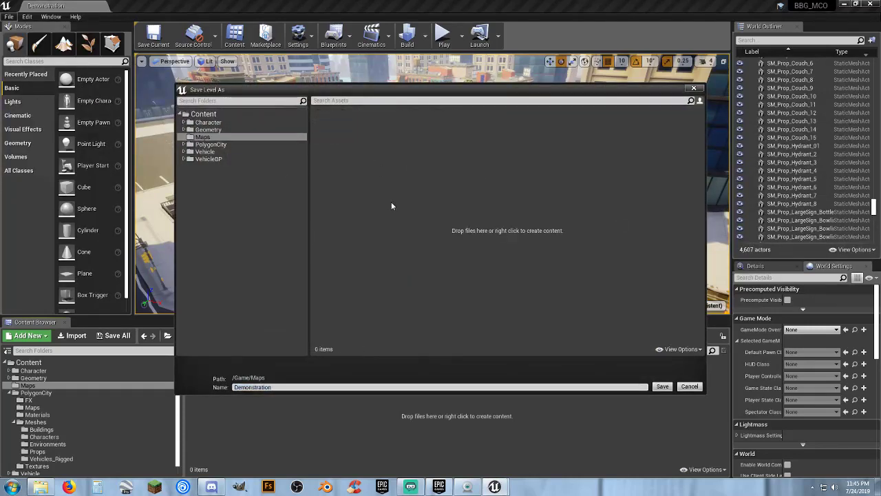
{"action": "left_click", "coordinate": [284, 386]}
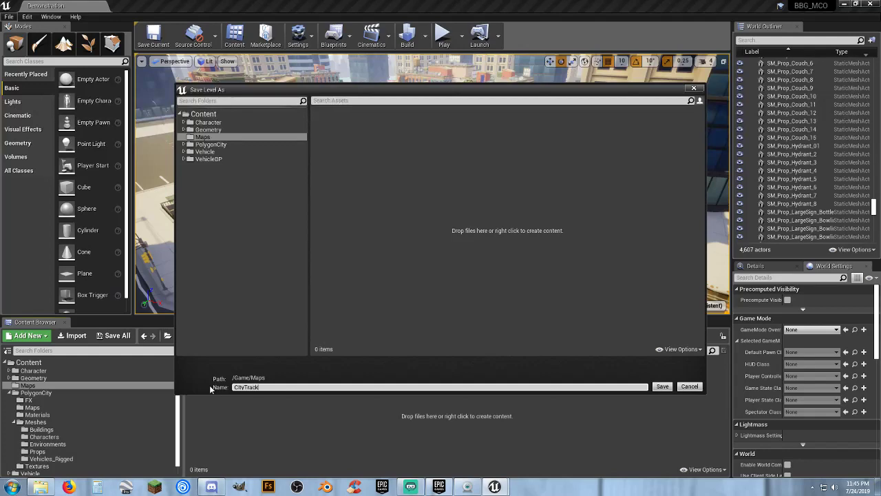
{"action": "left_click", "coordinate": [658, 387]}
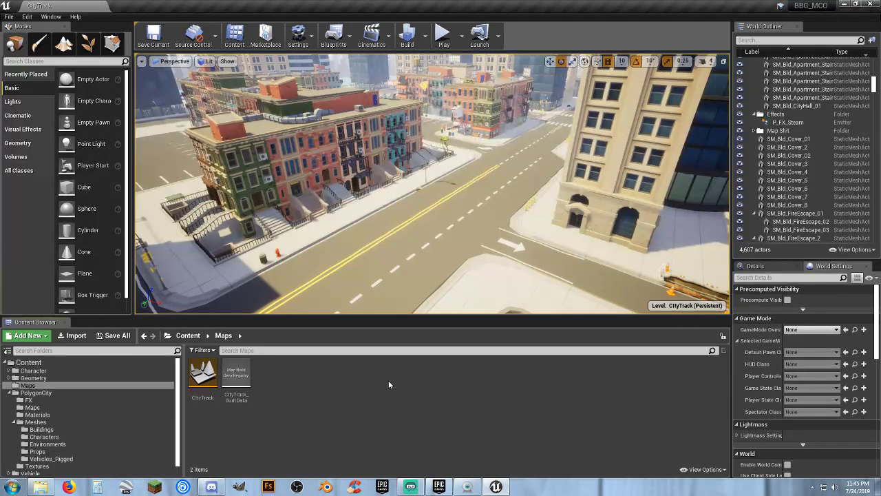
- Collapse the Effects and Buildings folders in the World Outliner and select the CityTrack world entry
{"action": "left_click", "coordinate": [755, 114]}
{"action": "scroll", "coordinate": [778, 121], "scroll_direction": "up", "scroll_amount": 8}
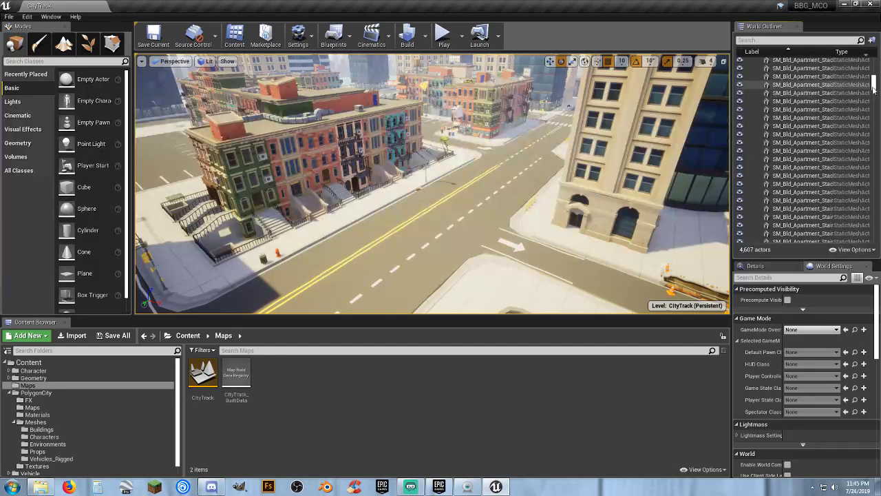
{"action": "scroll", "coordinate": [813, 89], "scroll_direction": "up", "scroll_amount": 10}
{"action": "left_click", "coordinate": [756, 70]}
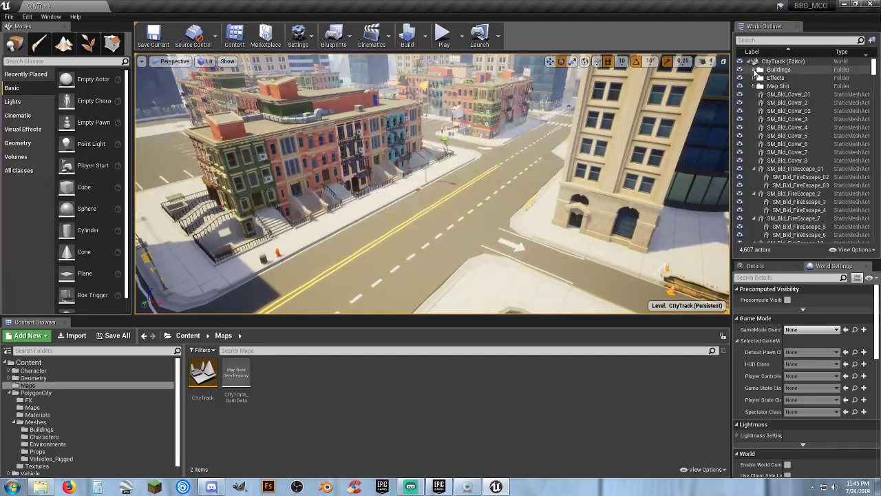
{"action": "left_click", "coordinate": [771, 61]}
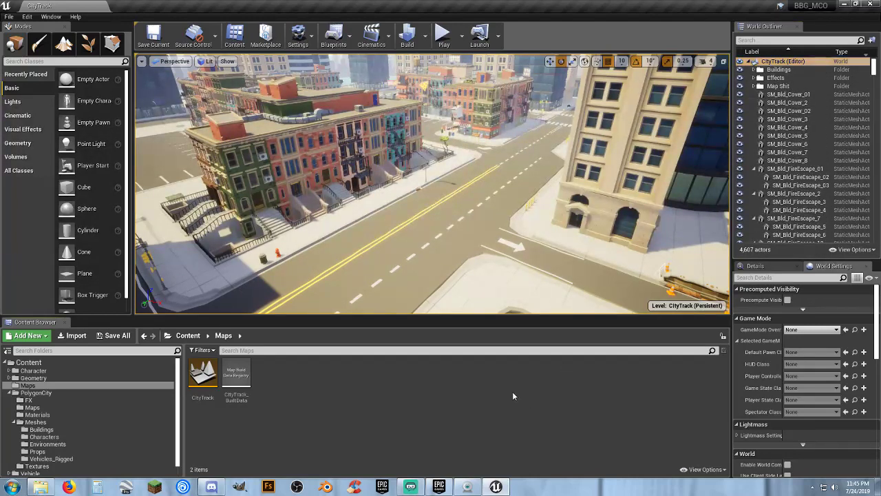
- Place a Player Start on the wide road near the curb corner and rotate it to face along the street
{"action": "right_click_drag", "start_coordinate": [199, 106], "coordinate": [141, 146]}
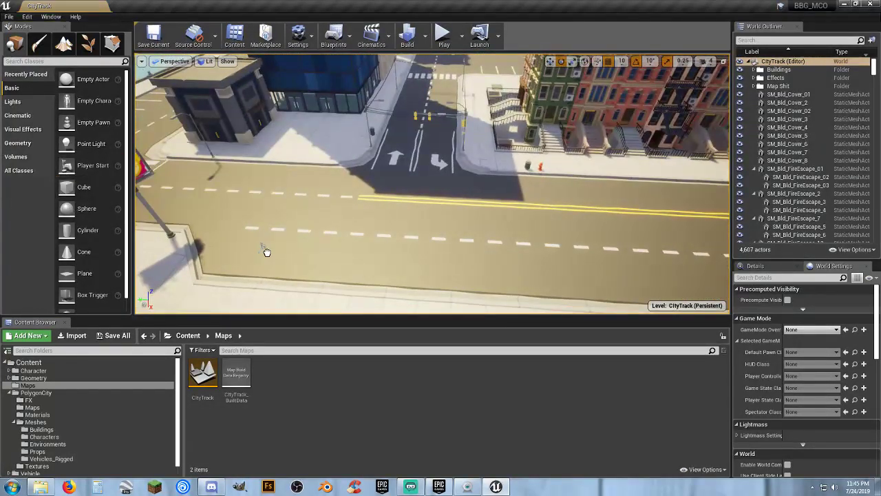
{"action": "left_click_drag", "start_coordinate": [261, 248], "coordinate": [256, 251]}
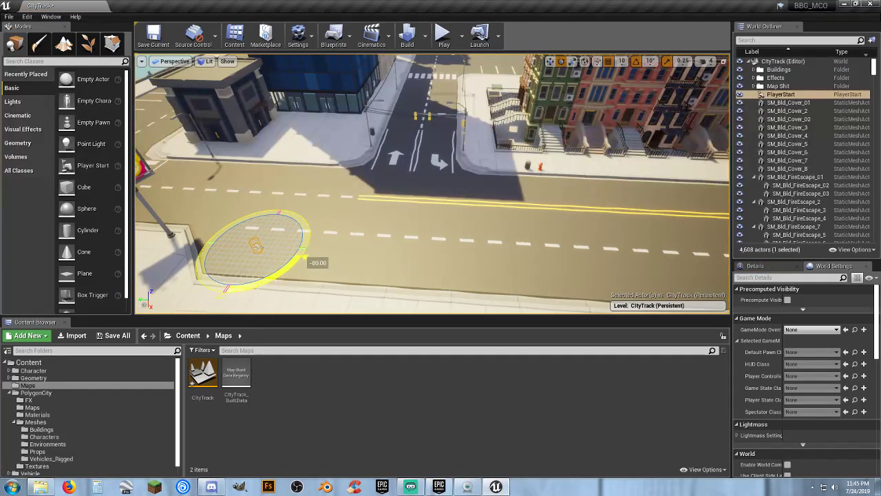
{"action": "left_click_drag", "start_coordinate": [308, 262], "coordinate": [316, 252]}
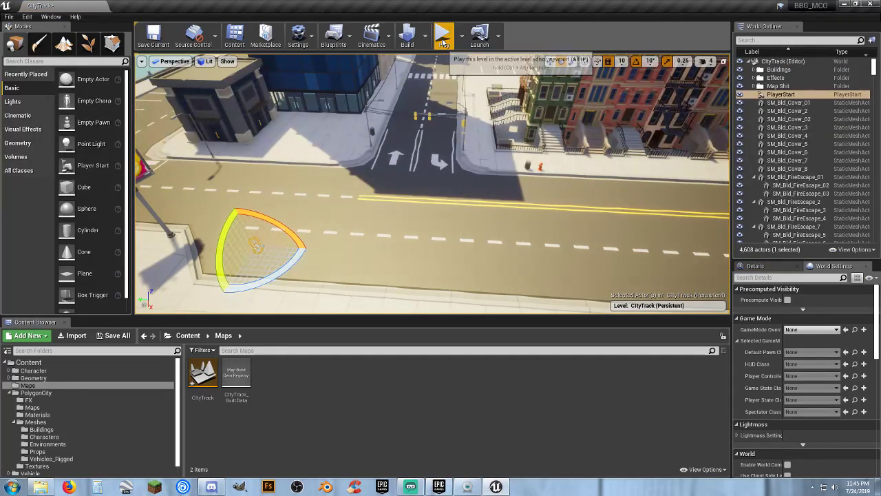
- Set CityTrack's GameMode Override to VehicleGameMode and start playing the level in the viewport
{"action": "left_click", "coordinate": [813, 330]}
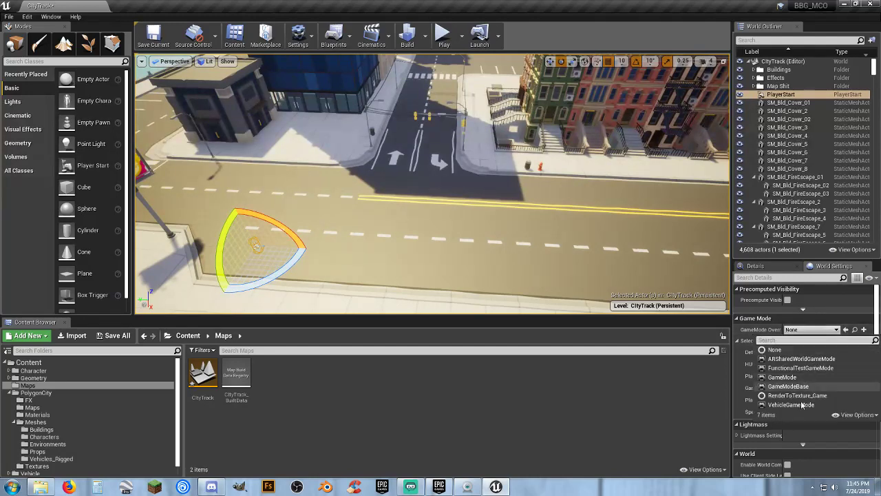
{"action": "left_click", "coordinate": [784, 389]}
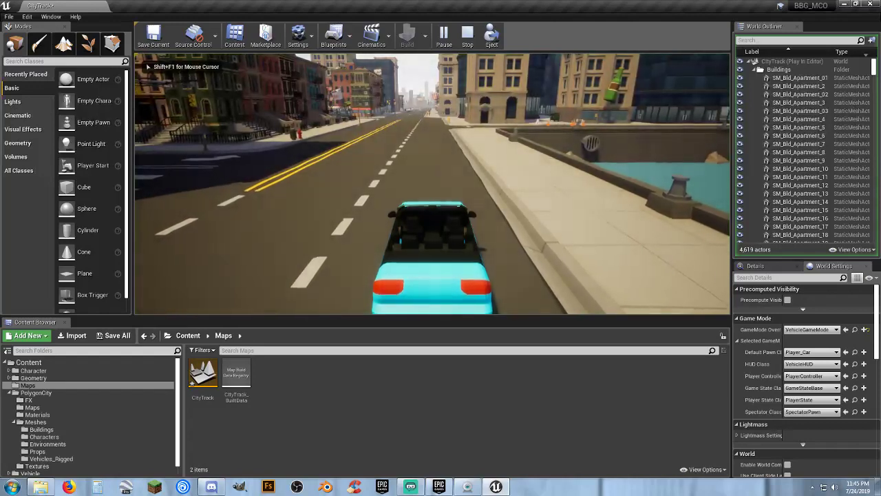
- Test-drive the player car through the city streets, turning left onto the waterfront road
{"action": "key", "text": "w"}
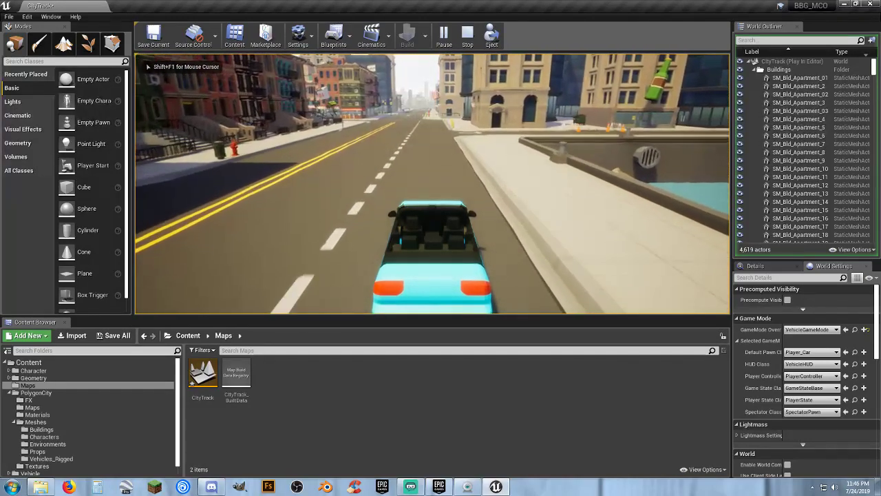
{"action": "key", "text": "w"}
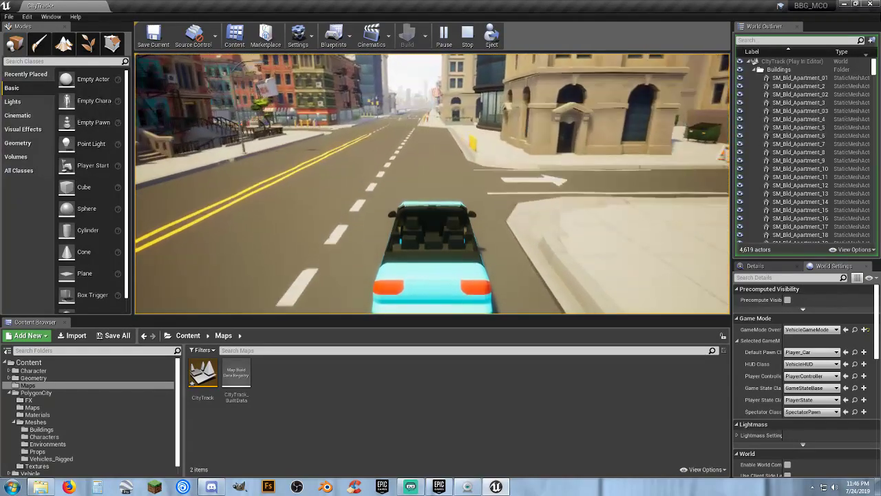
{"action": "key", "text": "w"}
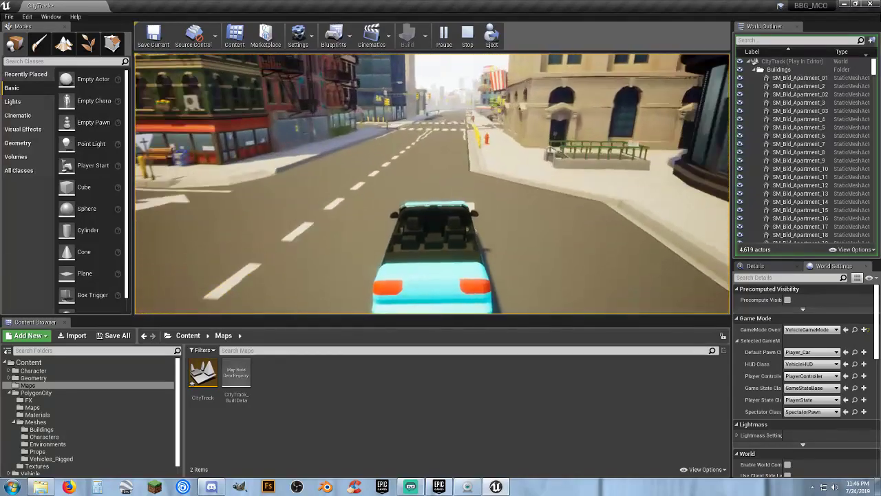
{"action": "key", "text": "w"}
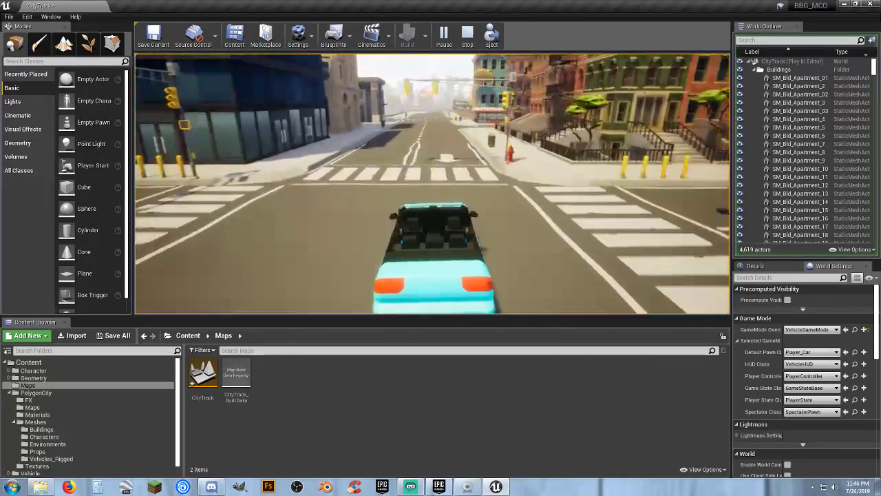
{"action": "key", "text": "w"}
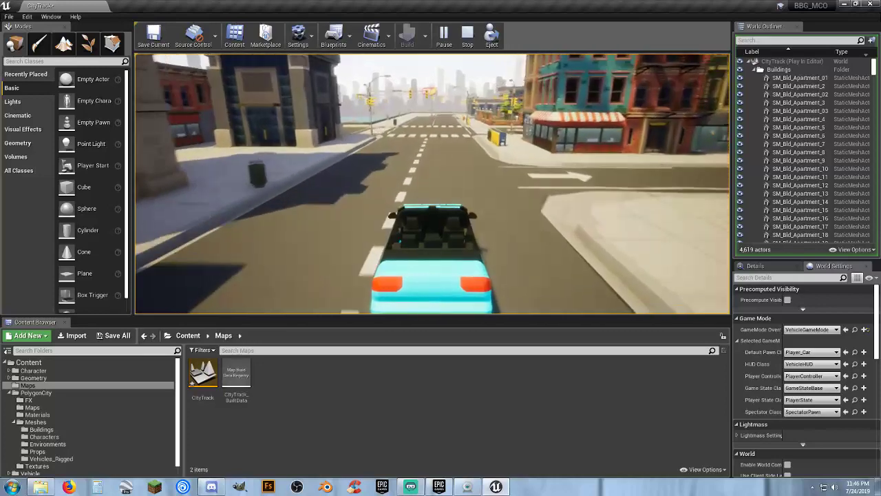
{"action": "key", "text": "w"}
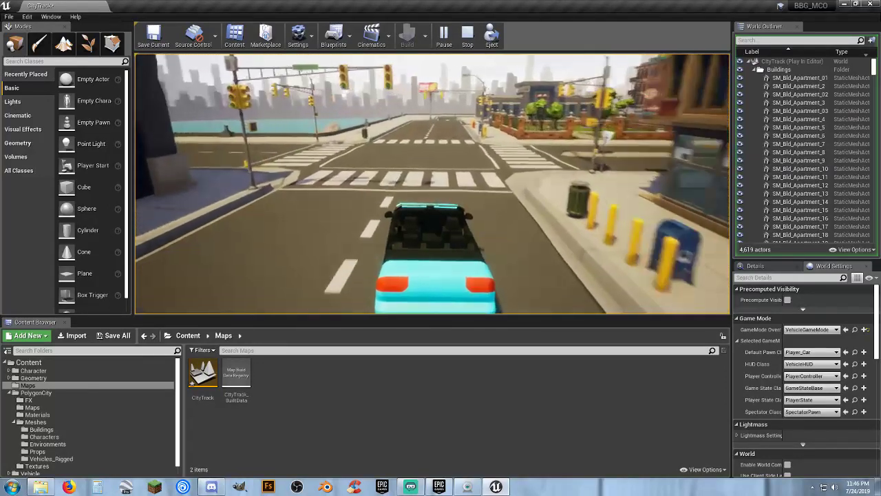
{"action": "key", "text": "w"}
{"action": "key", "text": "a"}
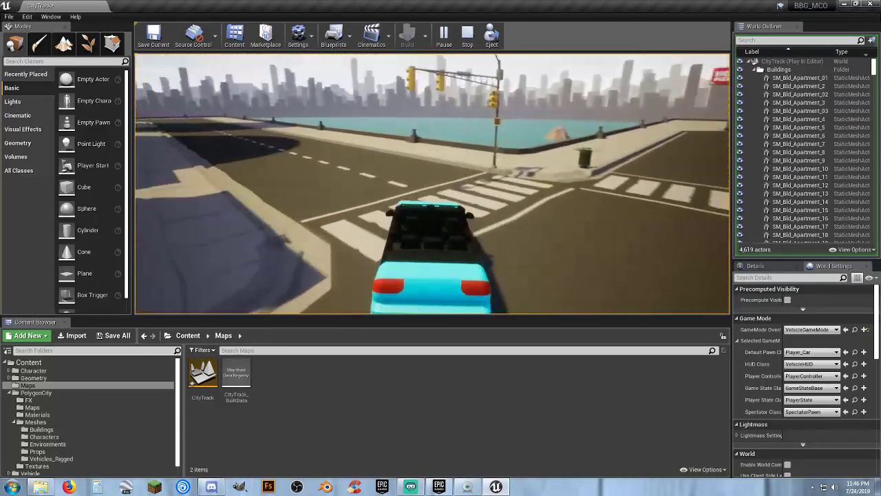
{"action": "key", "text": "w"}
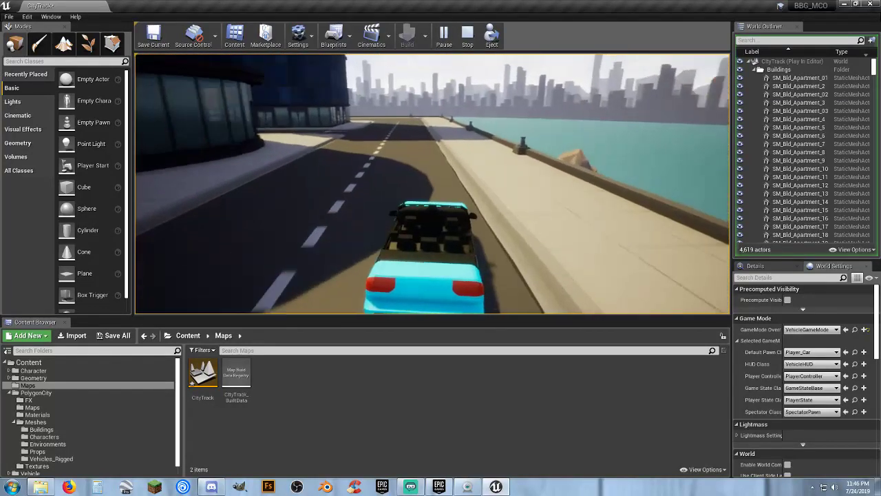
{"action": "key", "text": "w"}
{"action": "key", "text": "a"}
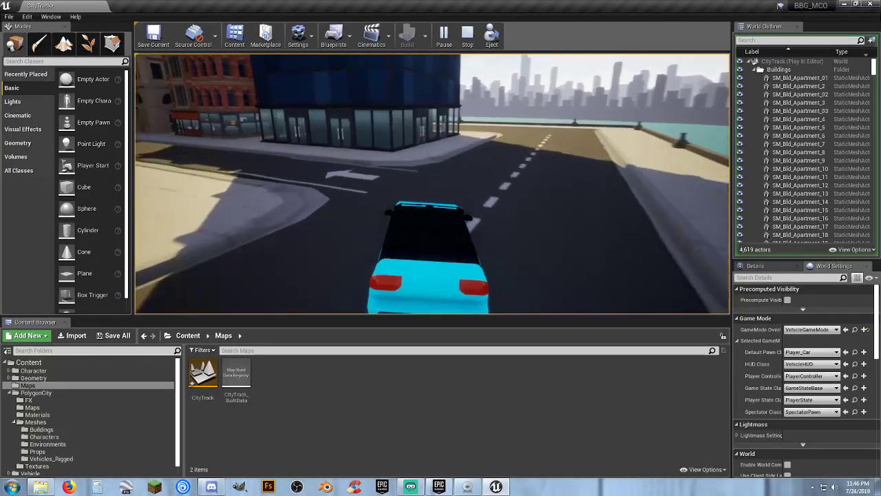
- Test-drive the cyan convertible through the city intersections and onto the waterfront road
{"action": "key", "text": "a"}
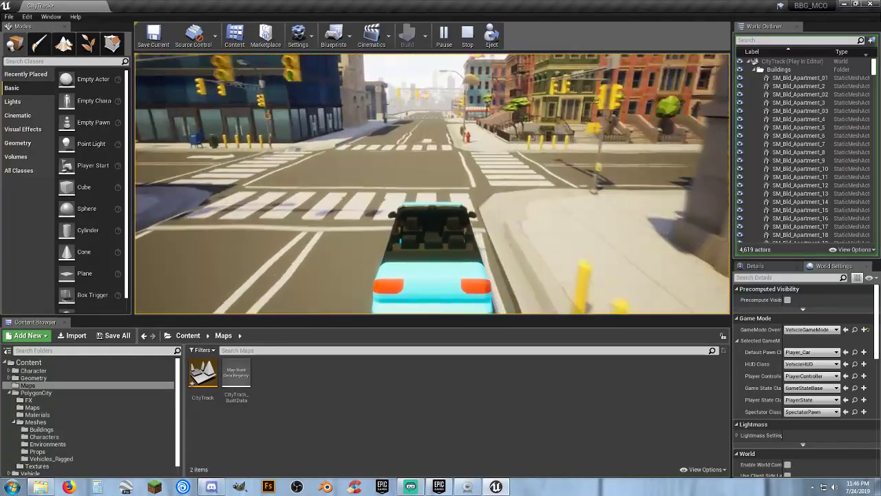
{"action": "key", "text": "w"}
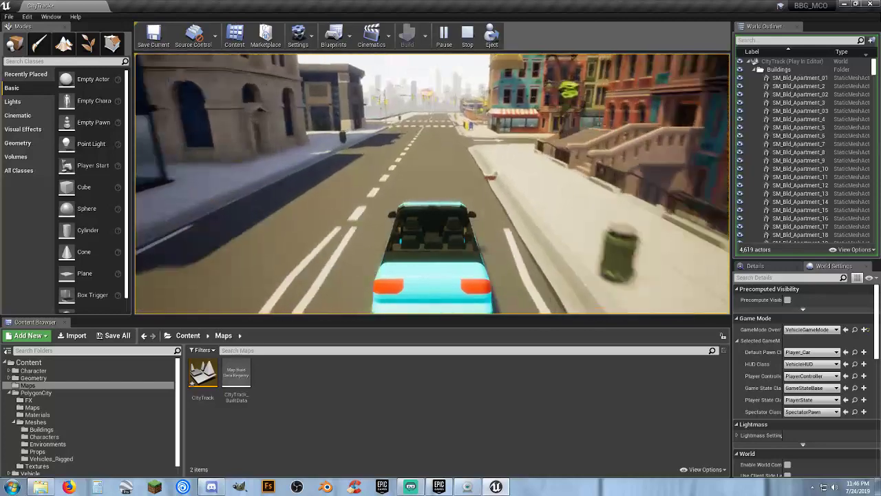
{"action": "key", "text": "w"}
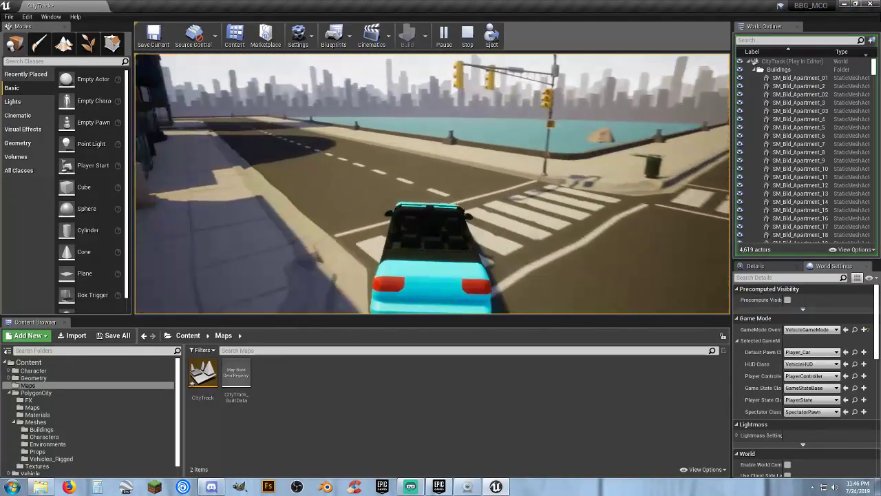
{"action": "key", "text": "w"}
{"action": "key", "text": "a"}
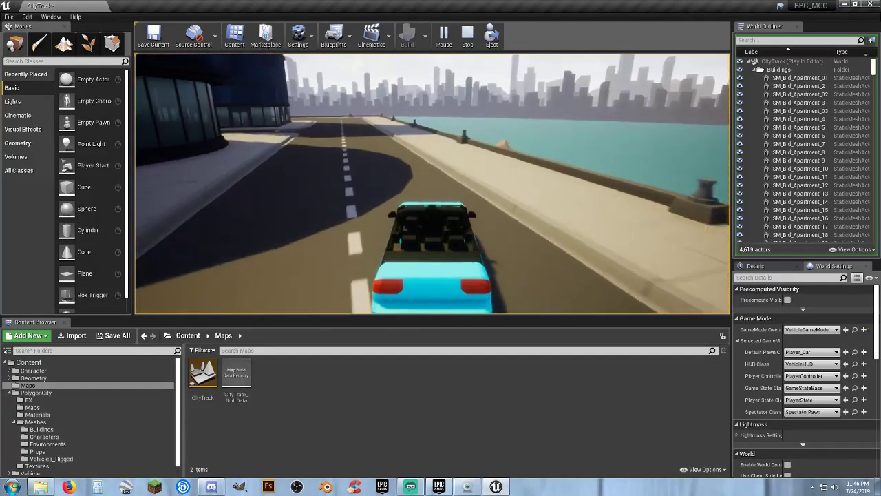
- Steer the car over the waterfront barrier and drive it across the water alongside the sea wall
{"action": "key", "text": "d"}
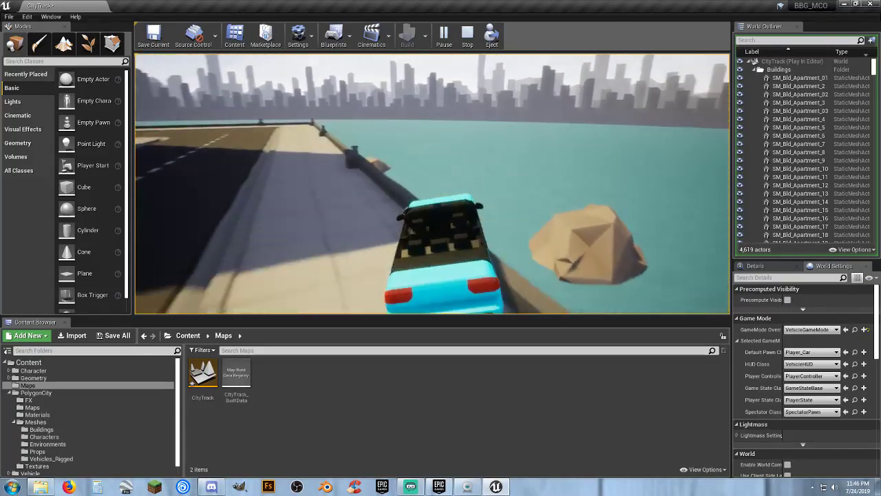
{"action": "key", "text": "w"}
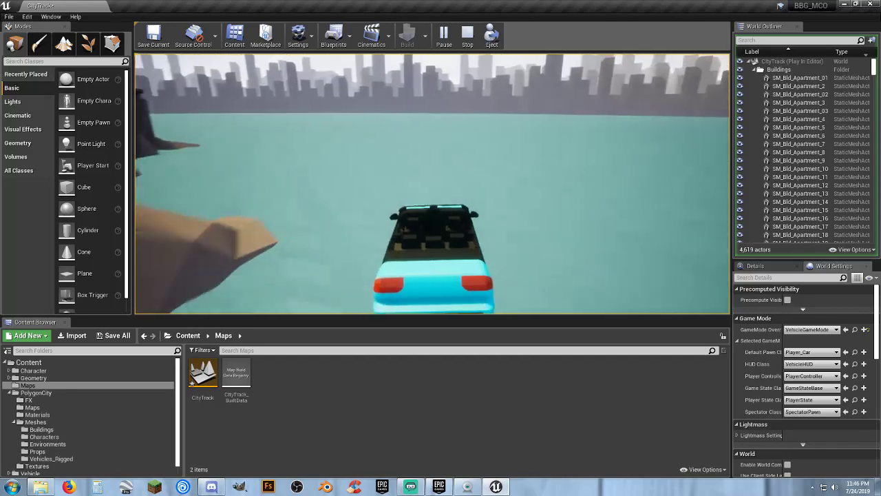
{"action": "key", "text": "a"}
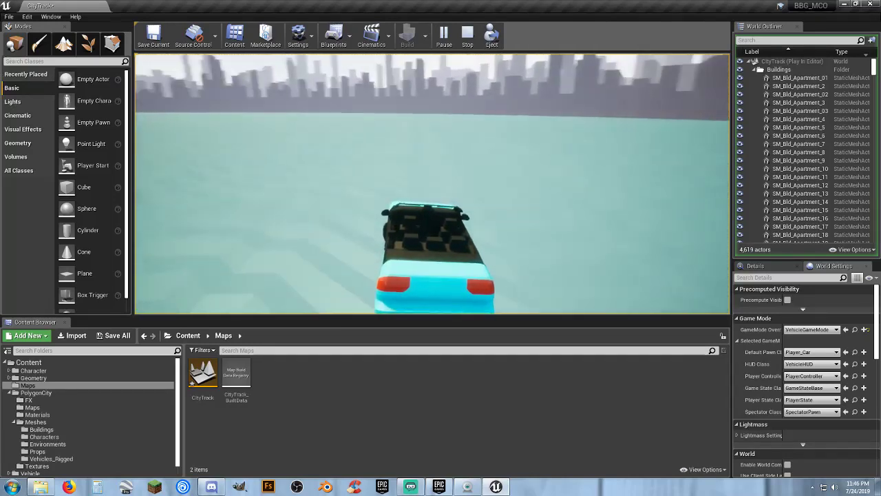
{"action": "key", "text": "a"}
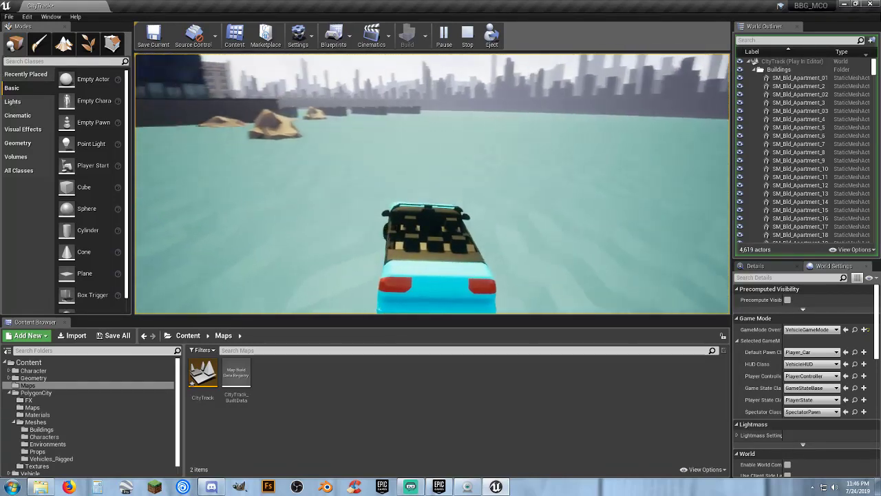
{"action": "key", "text": "a"}
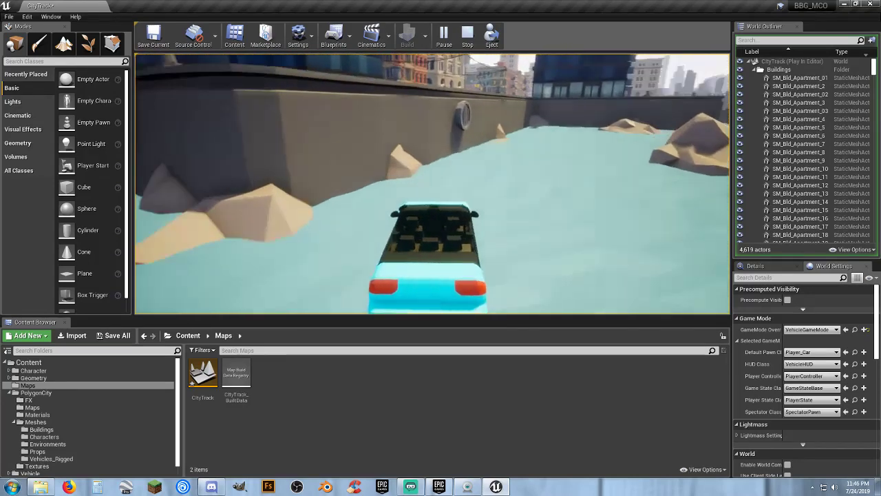
{"action": "key", "text": "d"}
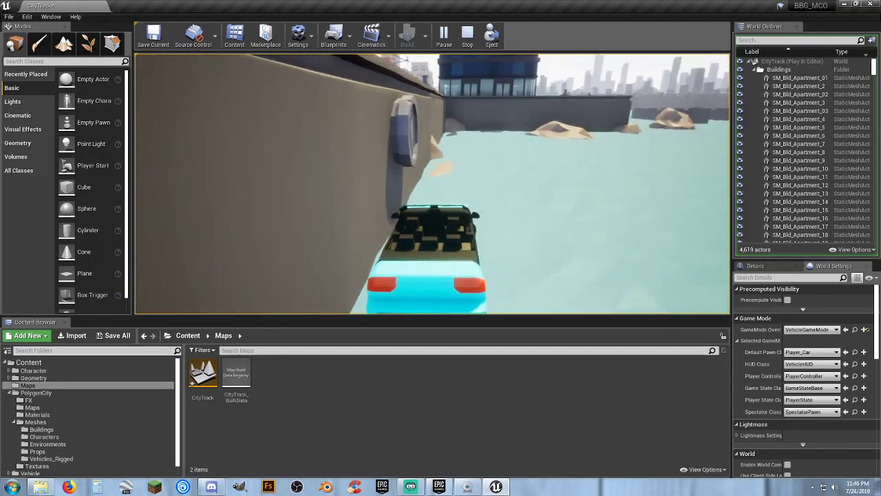
{"action": "key", "text": "d"}
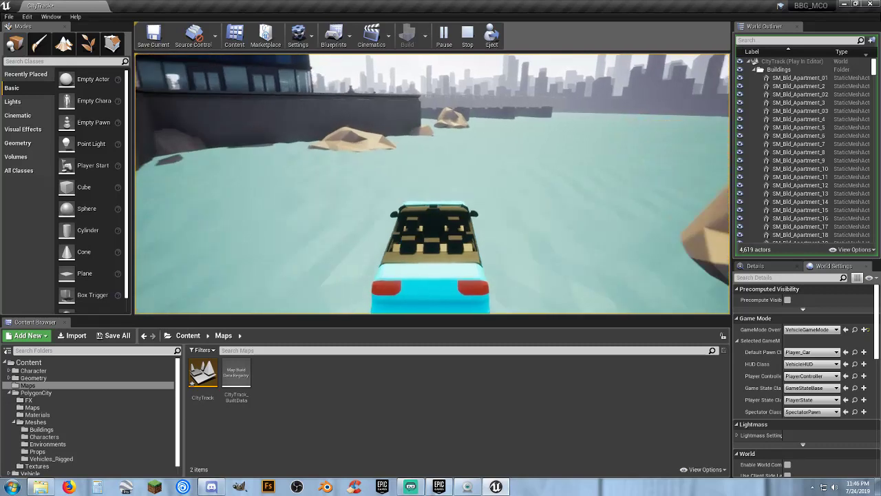
{"action": "key", "text": "d"}
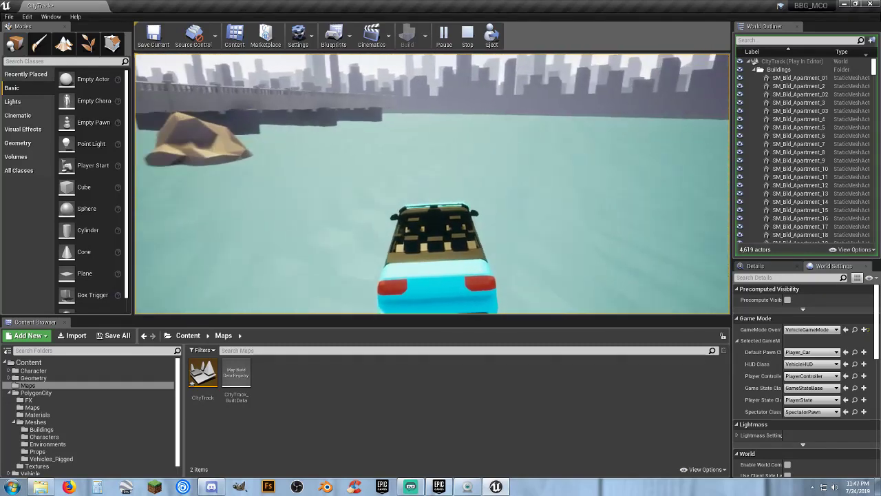
- Drive the car under the bridge and out across the open water, and end the play test
{"action": "key", "text": "d"}
{"action": "key", "text": "a"}
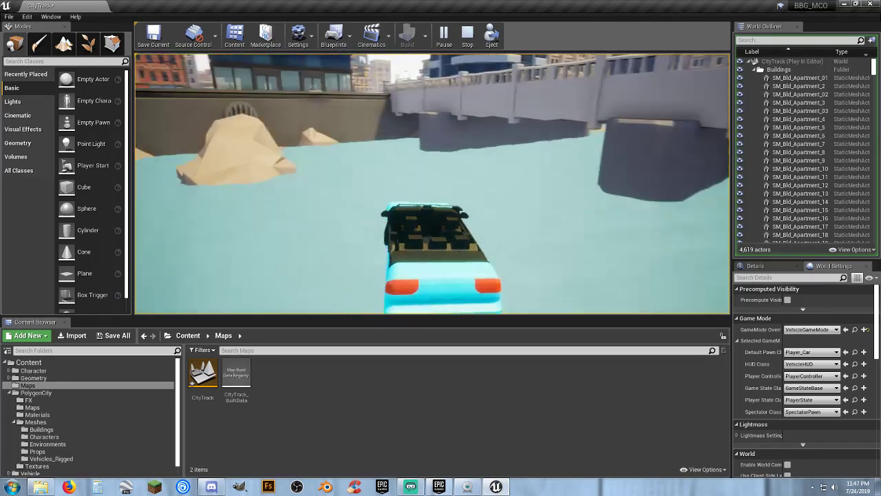
{"action": "key", "text": "d"}
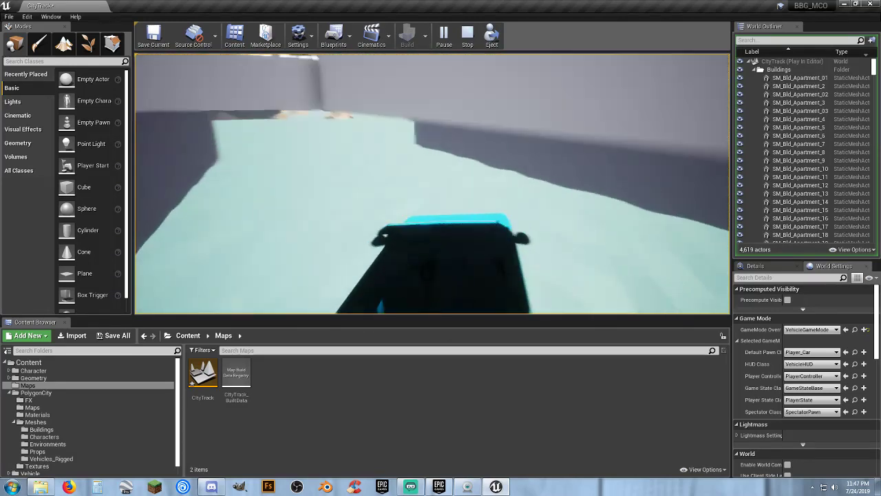
{"action": "key", "text": "a"}
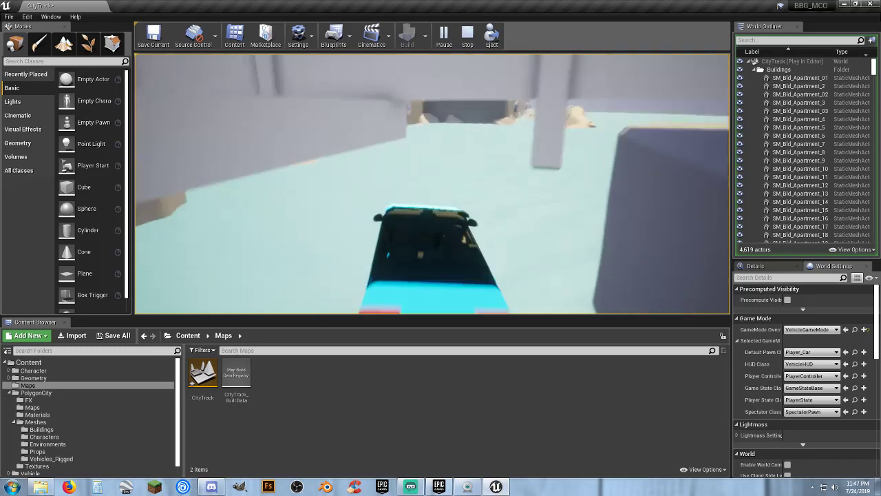
{"action": "key", "text": "d"}
{"action": "key", "text": "a"}
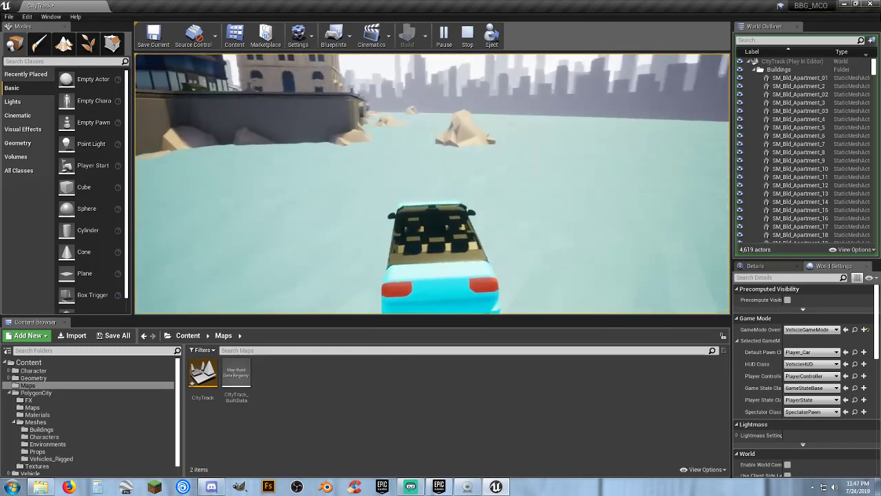
{"action": "key", "text": "w"}
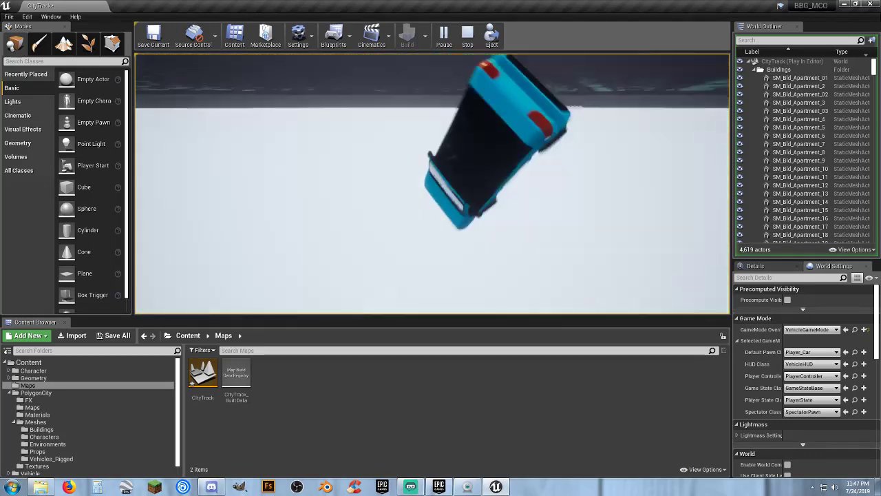
{"action": "key", "text": "Escape"}
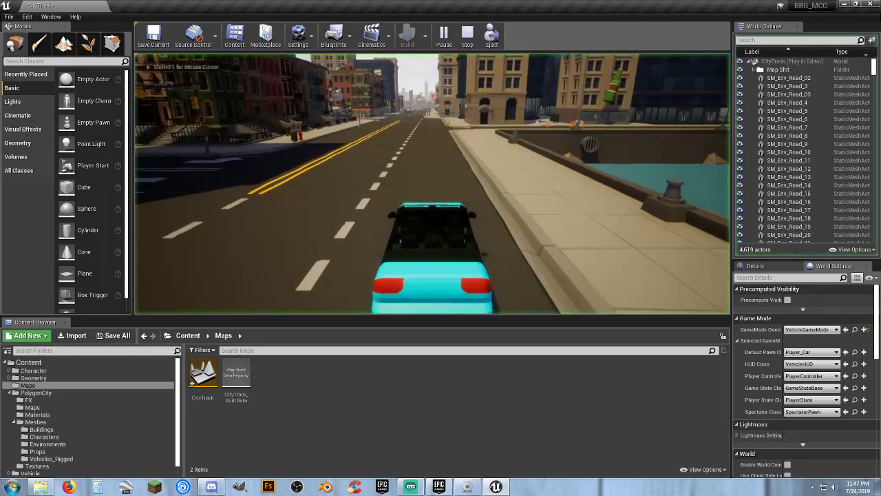
- Stop the restarted play session and save the modified CityTrack level
{"action": "key", "text": "Escape"}
{"action": "right_click_drag", "start_coordinate": [464, 159], "coordinate": [541, 209]}
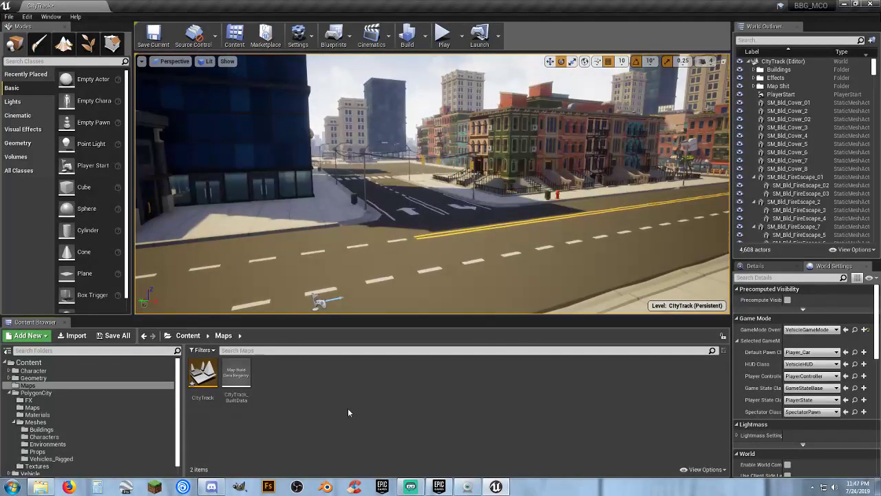
{"action": "left_click", "coordinate": [113, 335]}
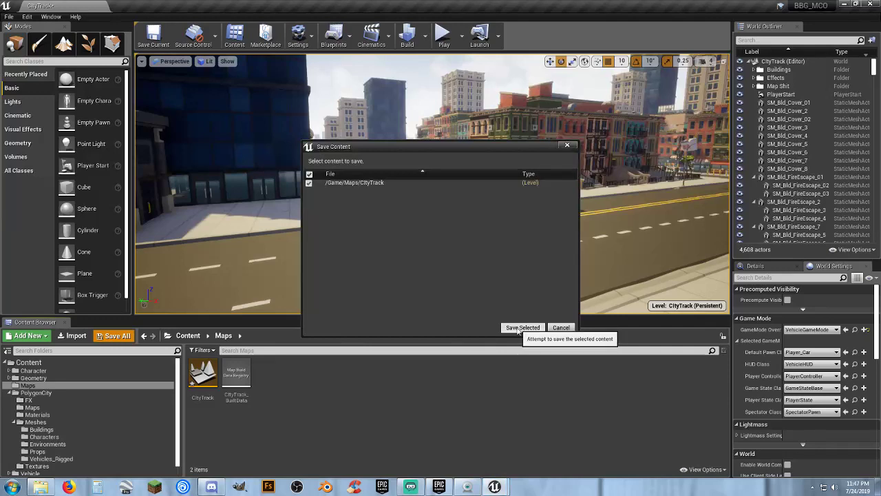
{"action": "left_click", "coordinate": [520, 327]}
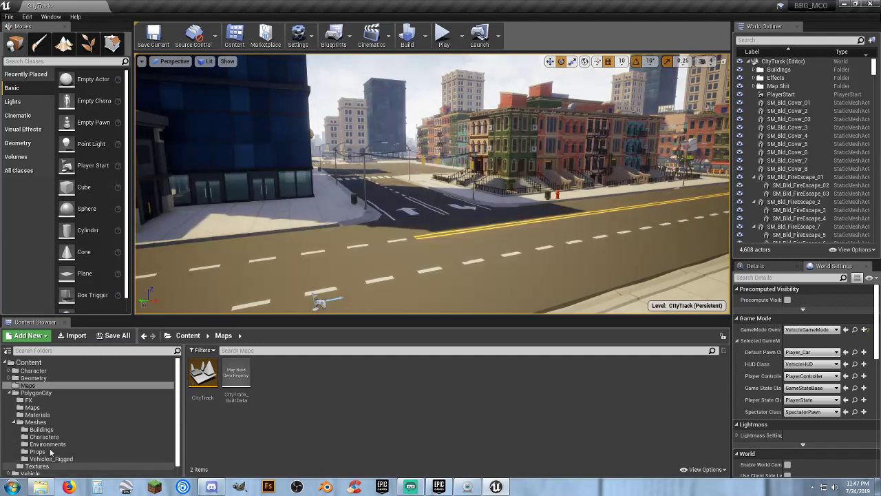
- Open the Sedan_Skeleton asset from the Vehicle/Sedan folder
{"action": "left_click_drag", "start_coordinate": [177, 424], "coordinate": [177, 437]}
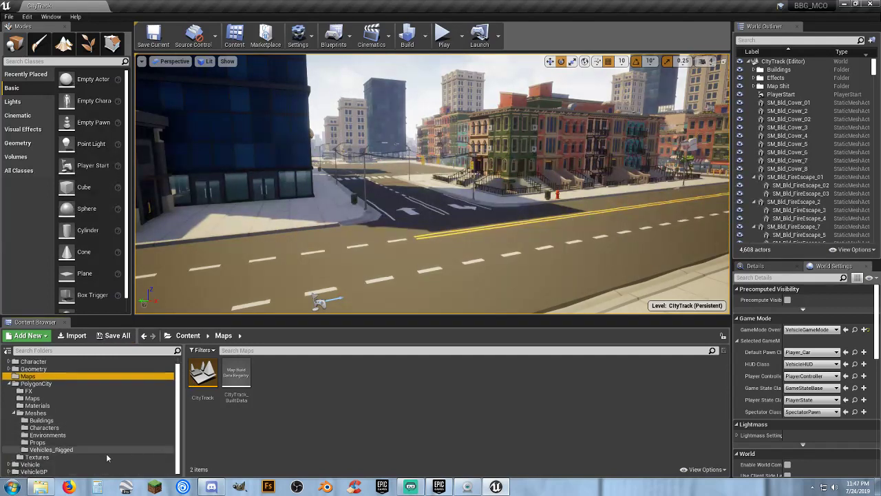
{"action": "scroll", "coordinate": [9, 468], "scroll_direction": "down", "scroll_amount": 3}
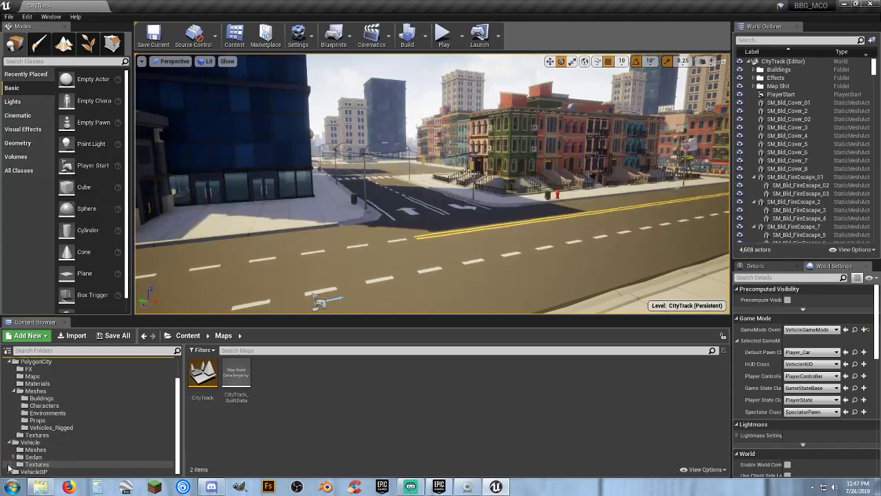
{"action": "left_click", "coordinate": [33, 457]}
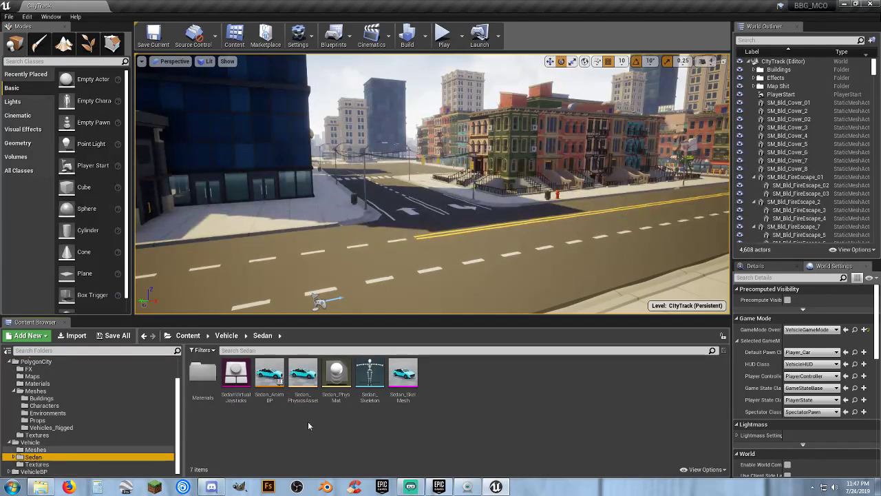
{"action": "left_click", "coordinate": [270, 398]}
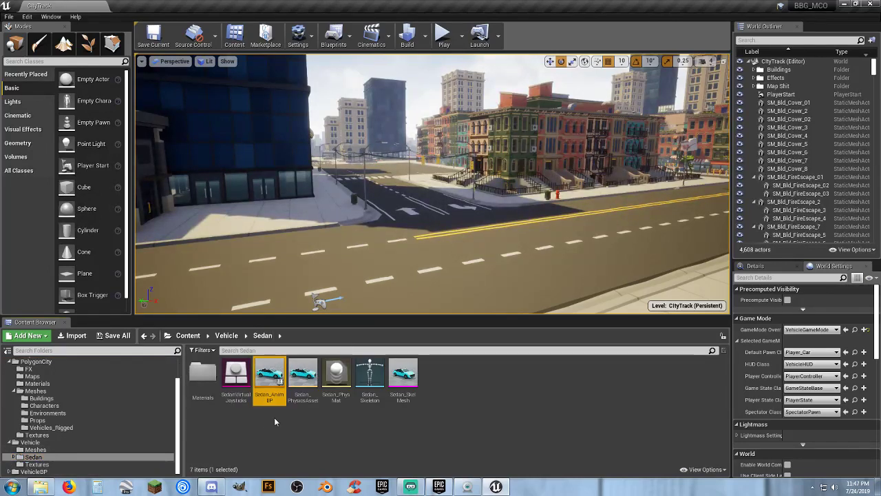
{"action": "left_click", "coordinate": [313, 440]}
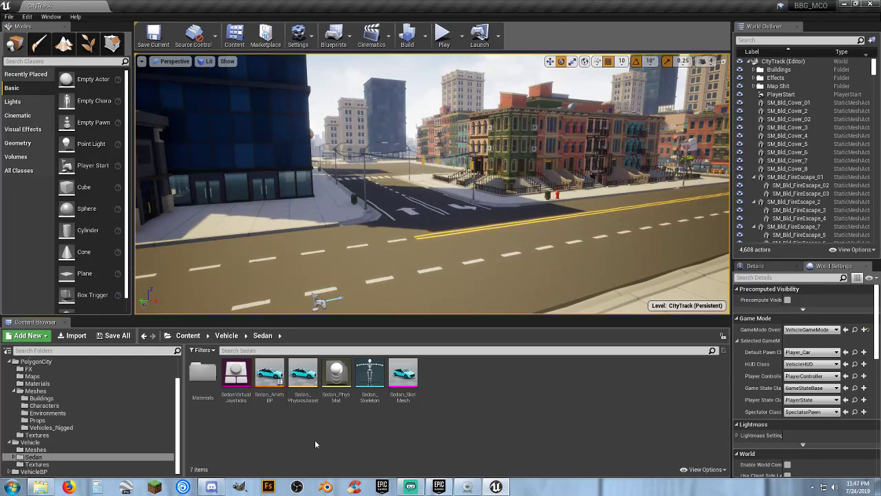
{"action": "left_click", "coordinate": [371, 401]}
{"action": "double_click", "coordinate": [371, 401]}
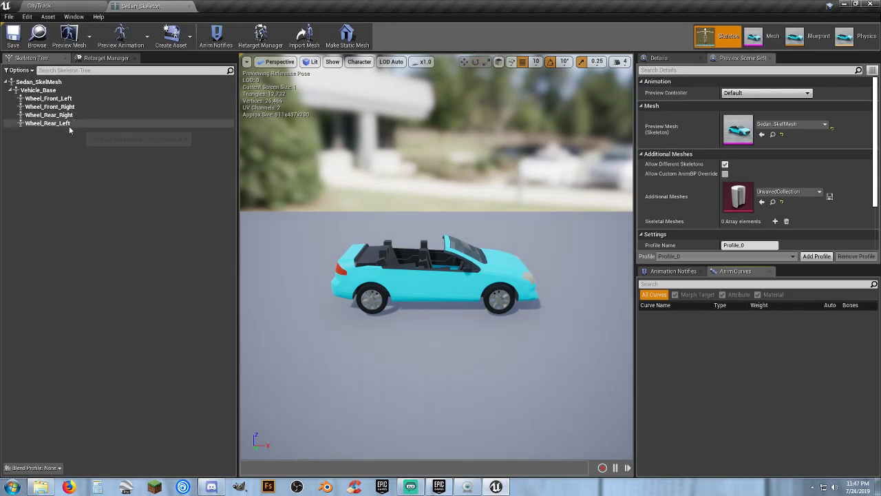
- Inspect the Sedan_SkelMesh root and Vehicle_Base bones in the sedan's skeleton hierarchy
{"action": "left_click", "coordinate": [100, 82]}
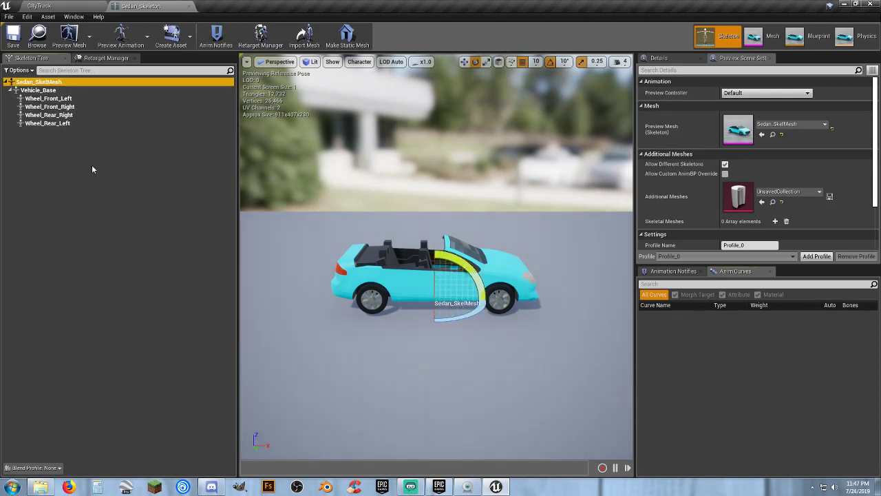
{"action": "left_click", "coordinate": [63, 90]}
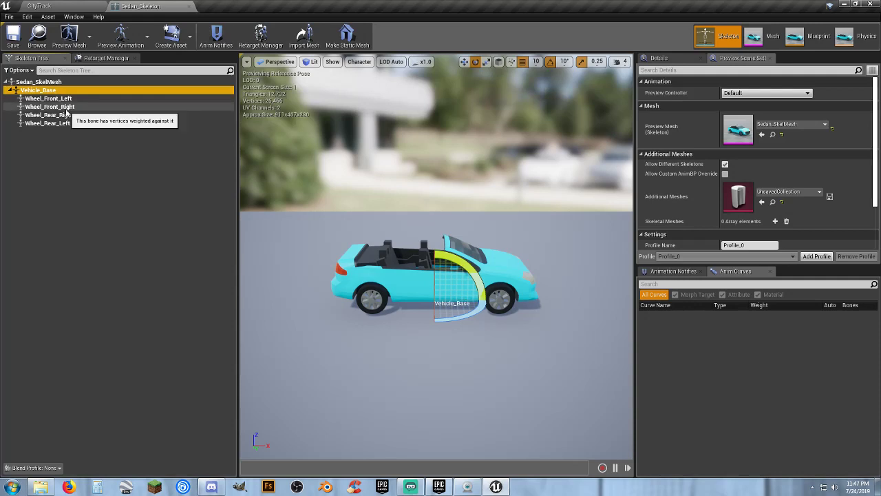
{"action": "left_click", "coordinate": [73, 161]}
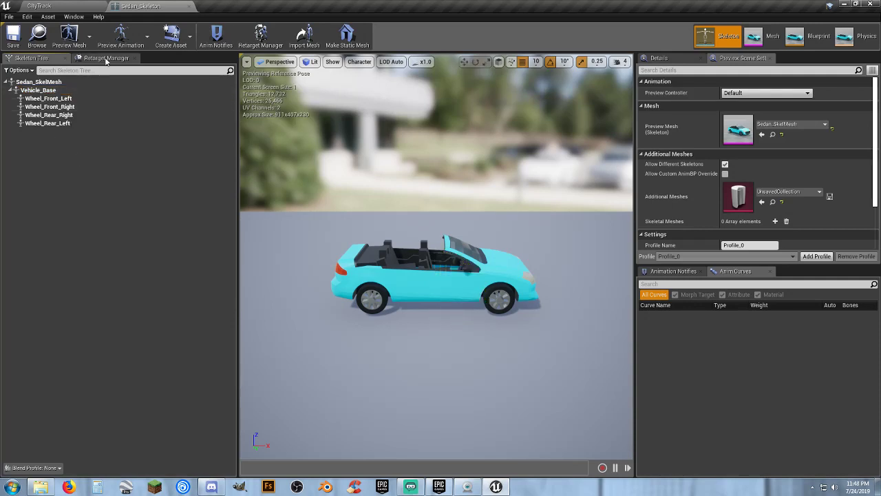
- Examine the sedan skeleton's retargeting settings and available rig choices, and close the skeleton editor
{"action": "left_click", "coordinate": [106, 58]}
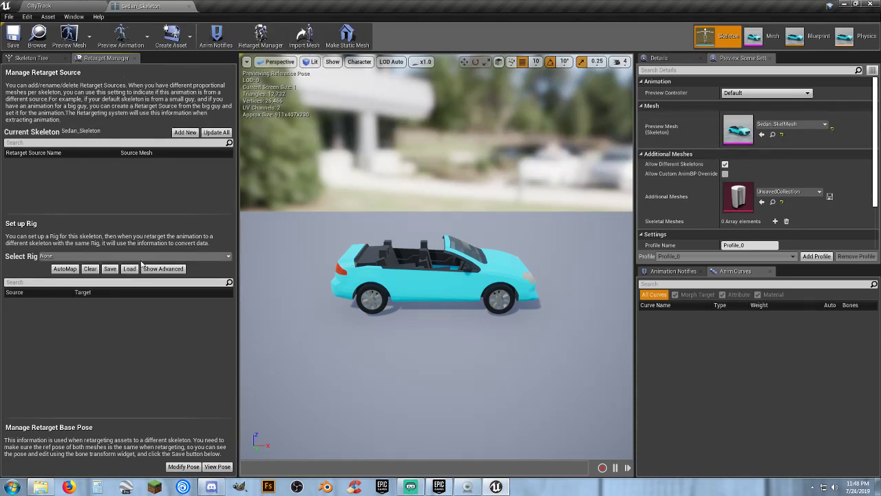
{"action": "left_click", "coordinate": [195, 257]}
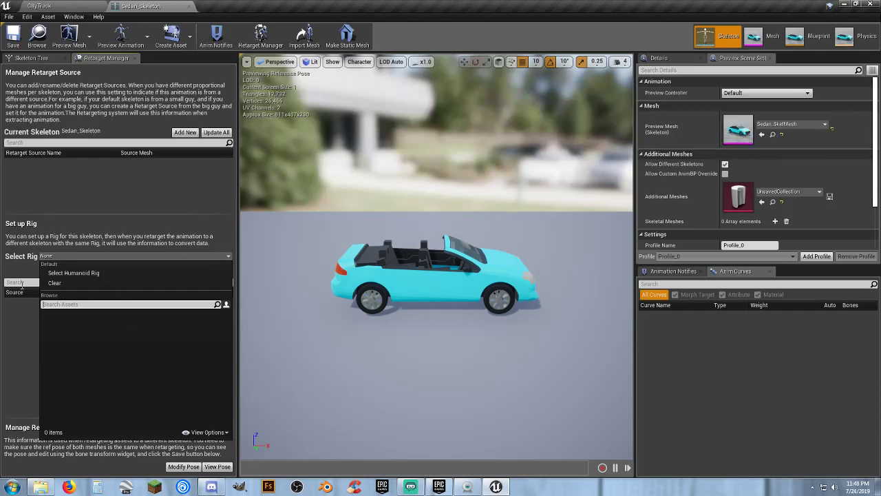
{"action": "left_click", "coordinate": [122, 198]}
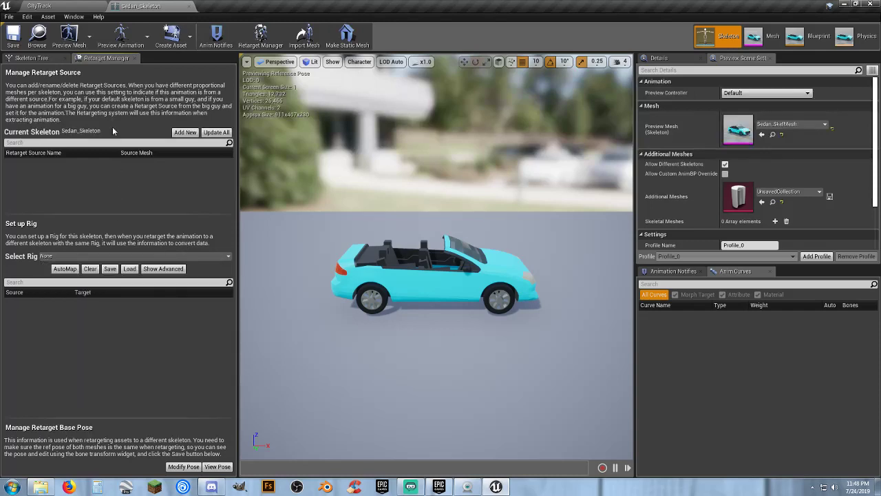
{"action": "left_click", "coordinate": [189, 6]}
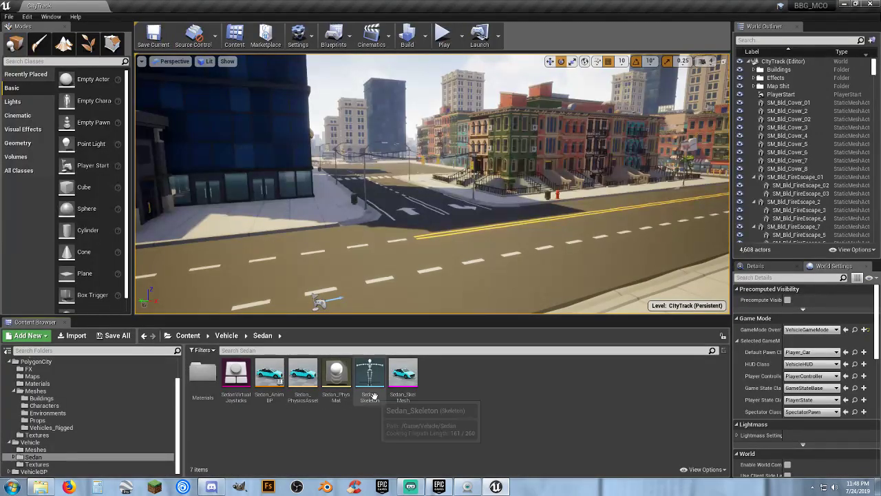
- Create a rig asset from Sedan_Skeleton, including all of the listed vehicle base and wheel bones
{"action": "right_click", "coordinate": [372, 385]}
{"action": "mouse_move", "coordinate": [406, 177]}
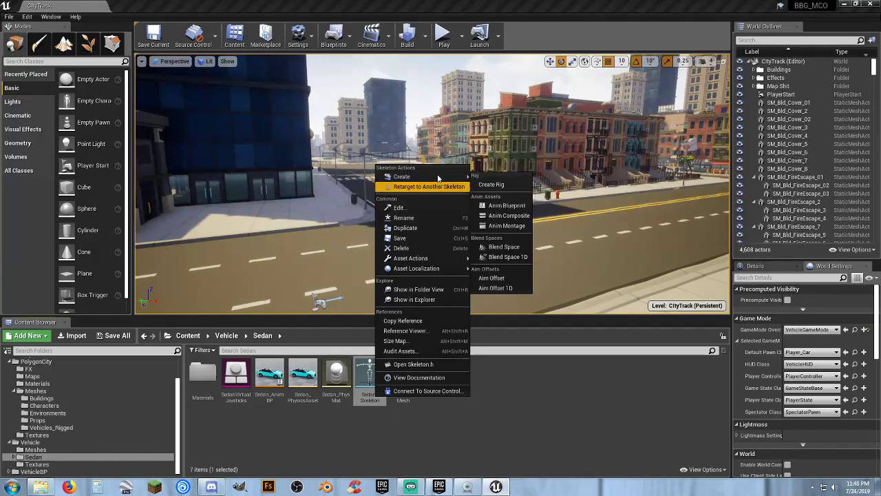
{"action": "left_click", "coordinate": [493, 185]}
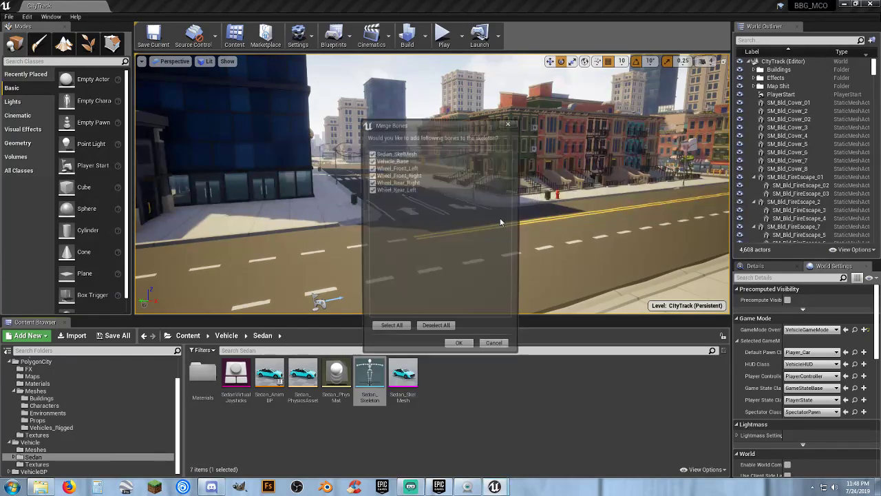
{"action": "left_click", "coordinate": [460, 350]}
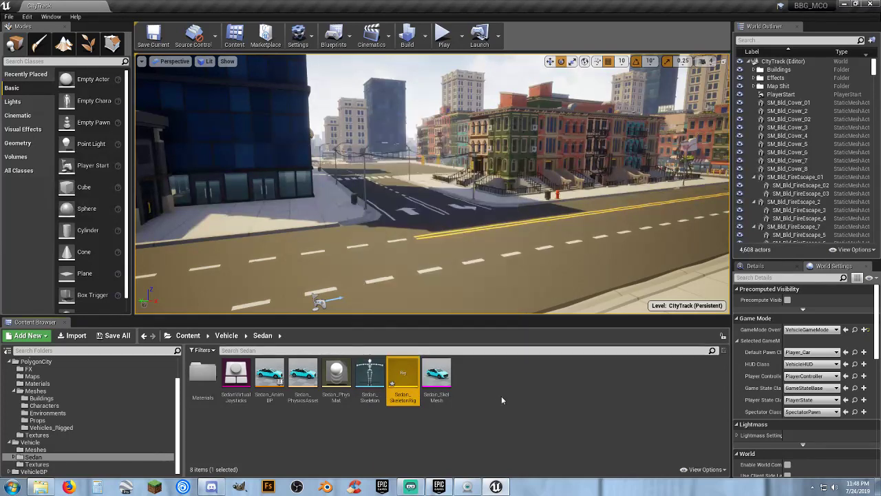
- Rename the new sedan rig asset to Car_SkeletonRig
{"action": "left_click", "coordinate": [411, 403]}
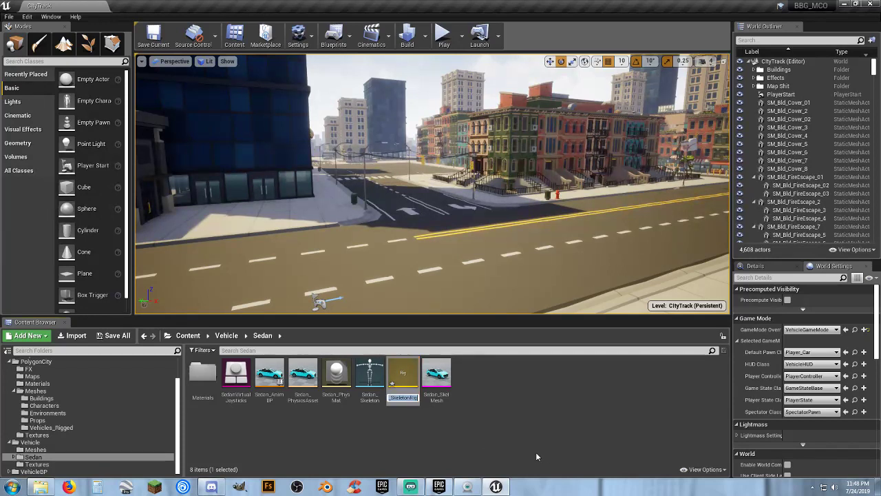
{"action": "key", "text": "End"}
{"action": "key", "text": "Home"}
{"action": "key", "text": "Delete"}
{"action": "key", "text": "Delete"}
{"action": "key", "text": "Delete"}
{"action": "key", "text": "Delete"}
{"action": "key", "text": "Delete"}
{"action": "type", "text": "Car"}
{"action": "key", "text": "Return"}
{"action": "left_click", "coordinate": [495, 435]}
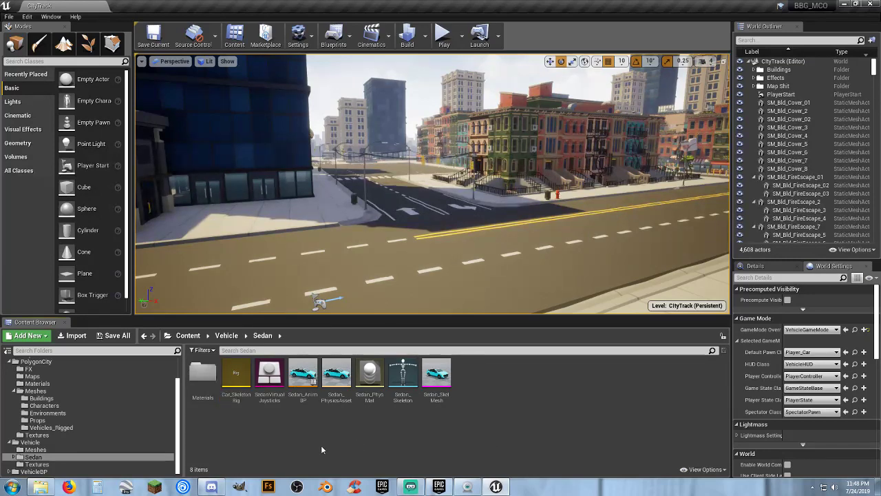
- Assign Car_SkeletonRig as the rig of Sedan_Skeleton, save the skeleton and close its editor
{"action": "double_click", "coordinate": [403, 376]}
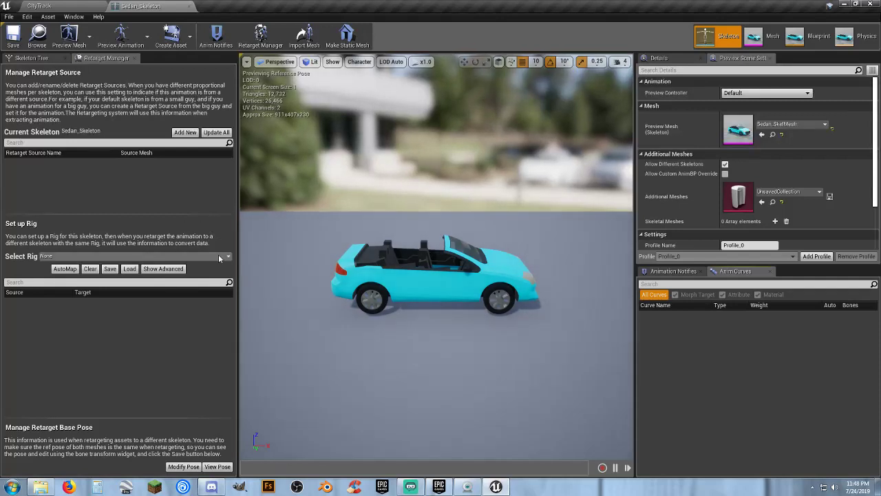
{"action": "left_click", "coordinate": [218, 255]}
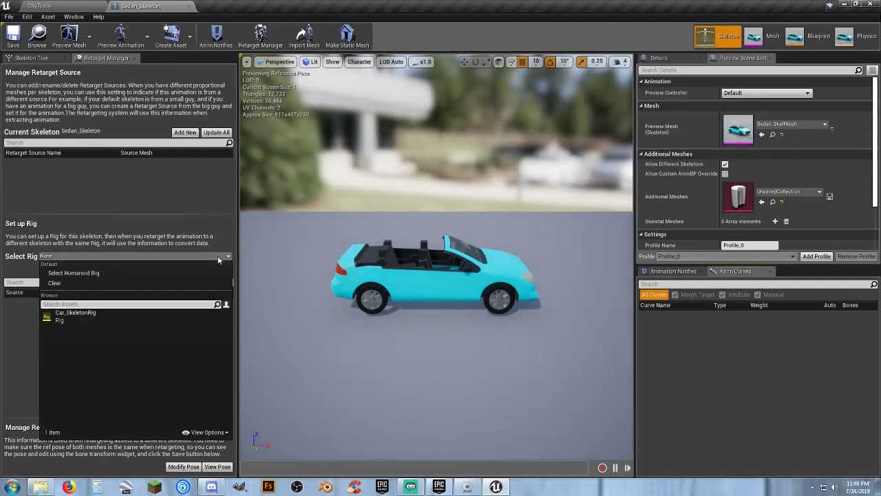
{"action": "left_click", "coordinate": [94, 318]}
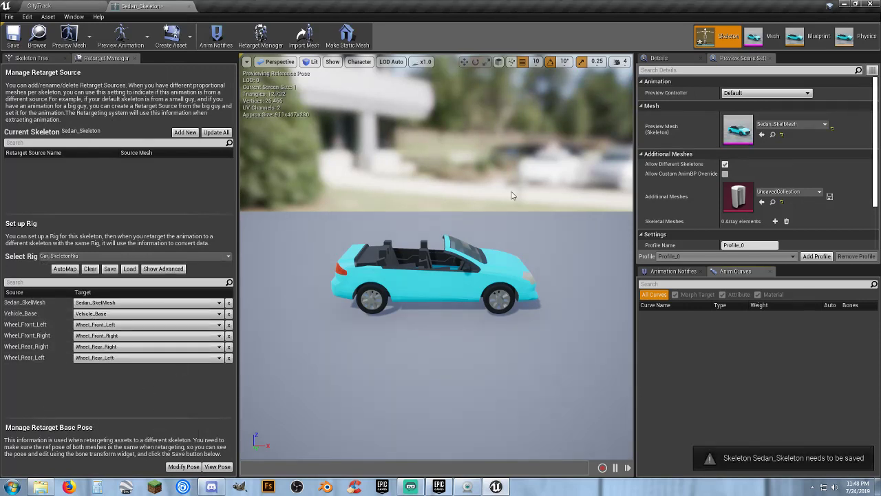
{"action": "left_click", "coordinate": [12, 41]}
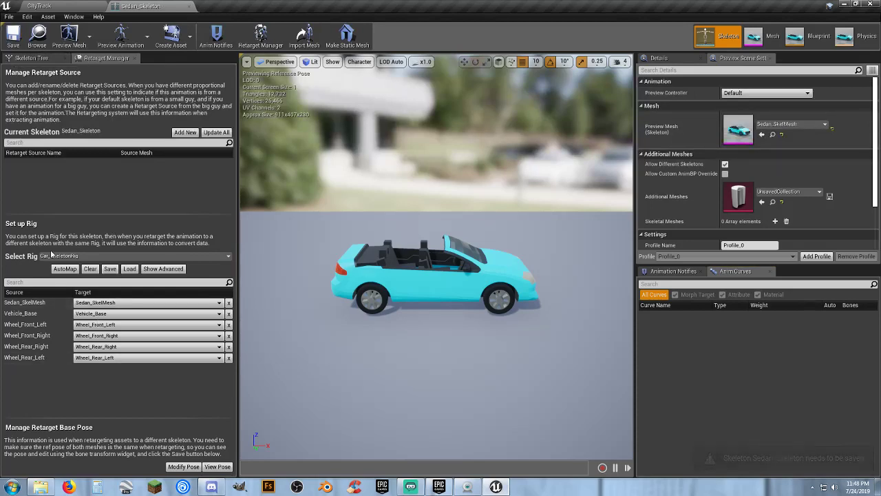
{"action": "left_click", "coordinate": [189, 6]}
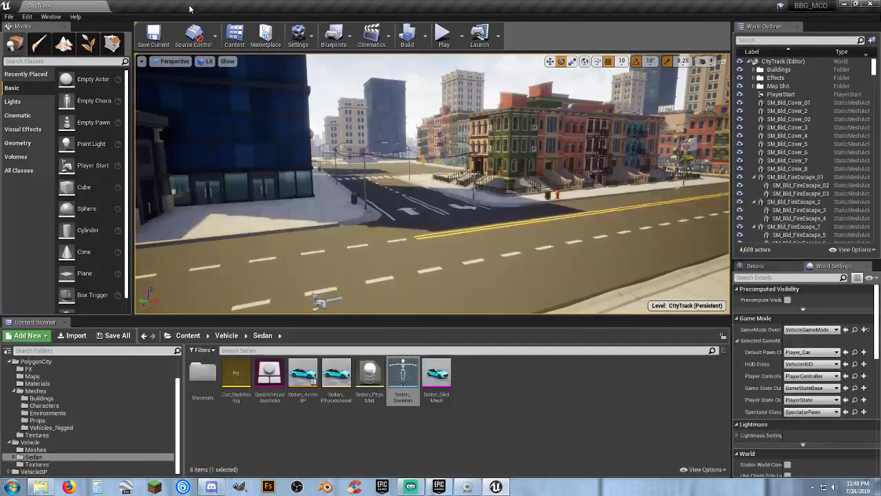
- Inspect the SK_Veh_Car_Small_01 and SK_Veh_Car_Medium_01 meshes in the PolygonCity Vehicles_Rigged folder, closing each one
{"action": "left_click", "coordinate": [396, 430]}
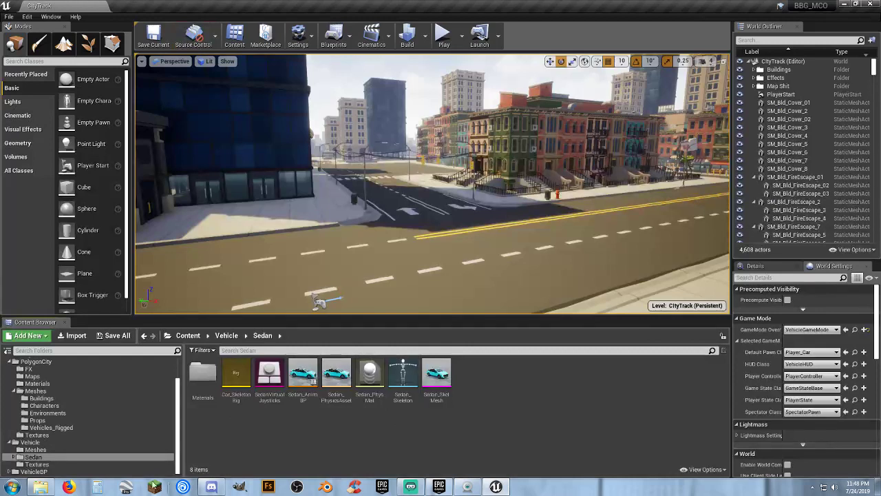
{"action": "left_click", "coordinate": [57, 430]}
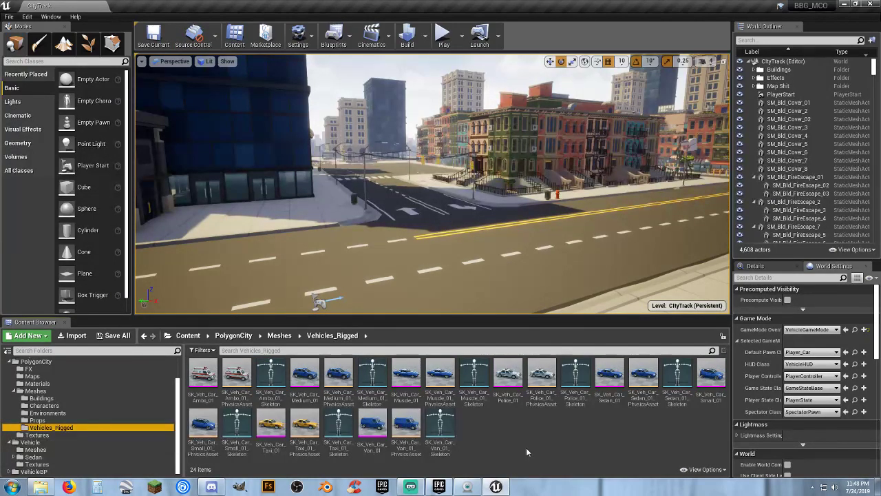
{"action": "left_click", "coordinate": [520, 423]}
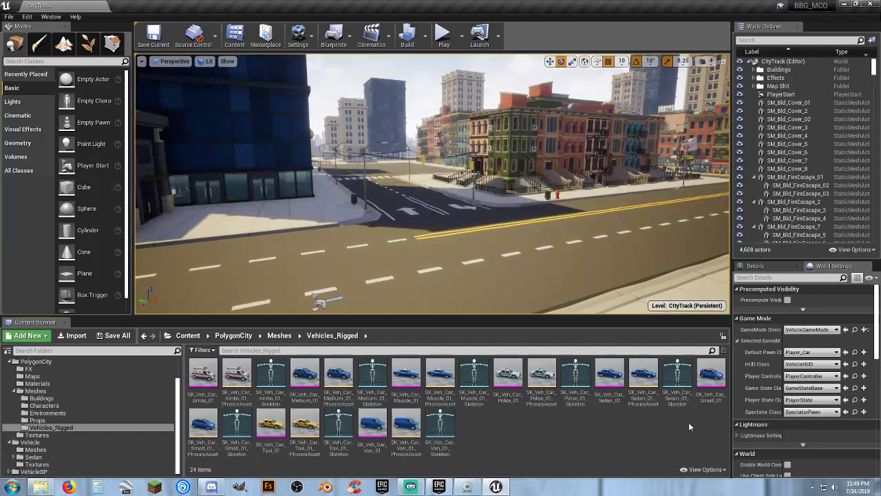
{"action": "double_click", "coordinate": [711, 376]}
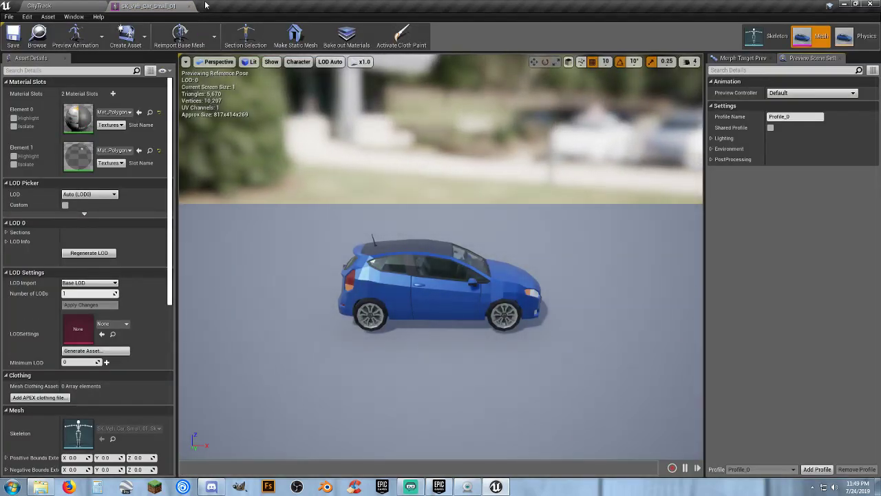
{"action": "left_click", "coordinate": [188, 6]}
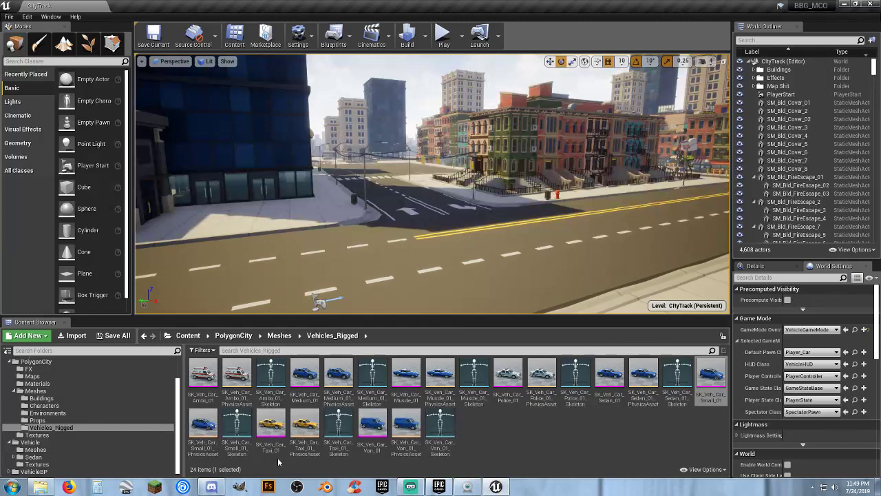
{"action": "double_click", "coordinate": [305, 374]}
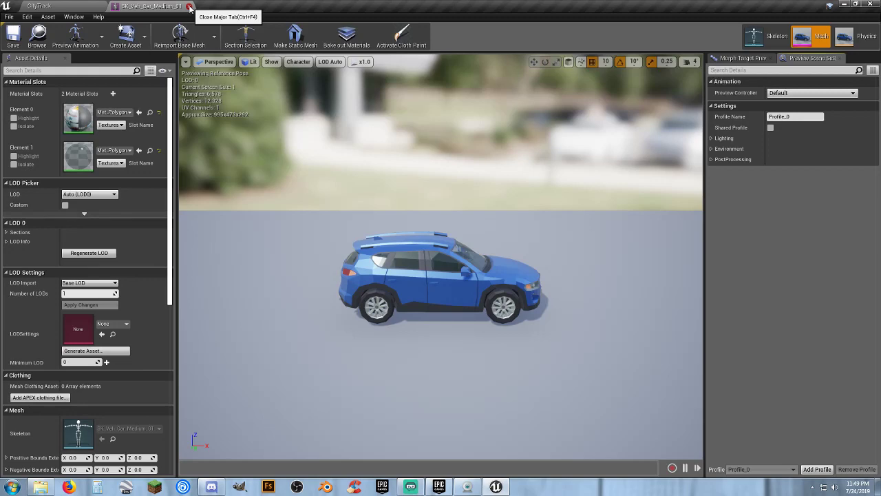
{"action": "left_click", "coordinate": [190, 7]}
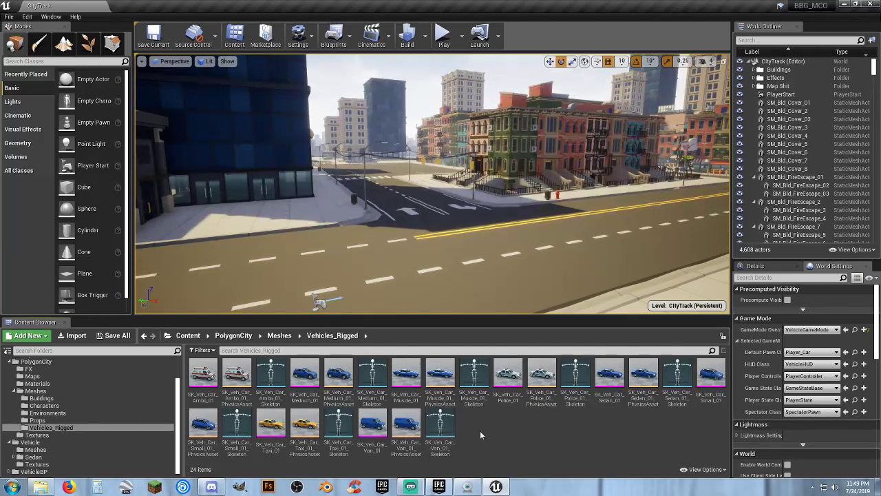
- Duplicate the PlayerStart with the move gizmo and place the copy across the road, just before the intersection
{"action": "right_click_drag", "start_coordinate": [463, 275], "coordinate": [463, 310]}
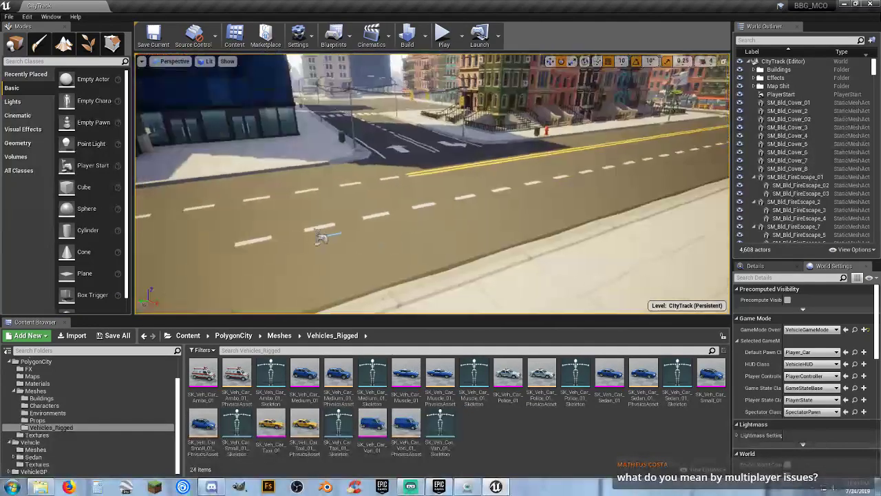
{"action": "right_click_drag", "start_coordinate": [321, 237], "coordinate": [534, 228]}
{"action": "left_click", "coordinate": [541, 215]}
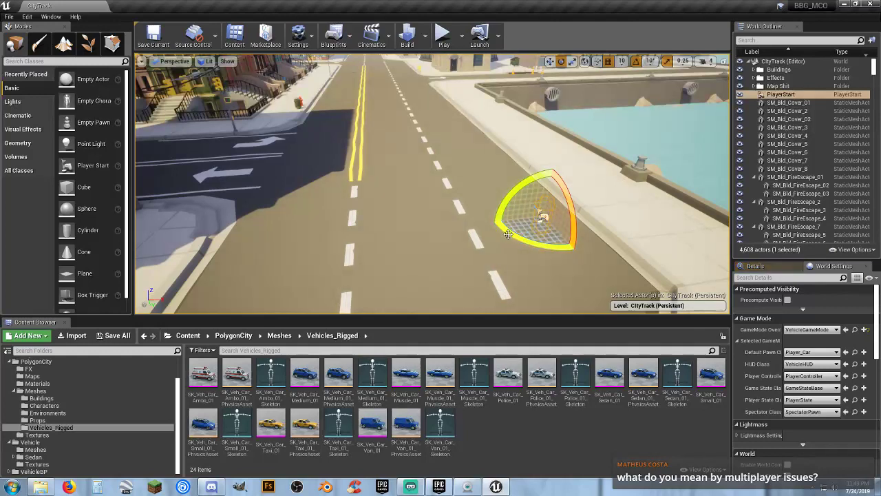
{"action": "left_click", "coordinate": [550, 62]}
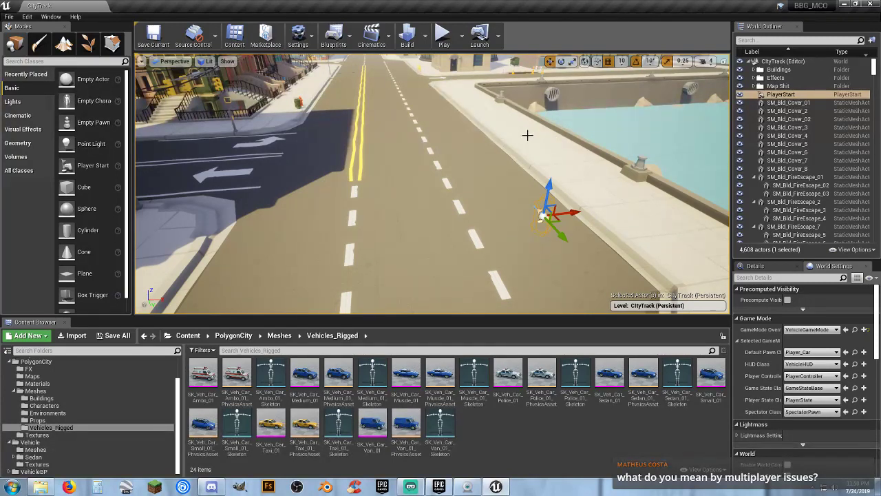
{"action": "left_click_drag", "start_coordinate": [571, 213], "coordinate": [329, 258], "text": "alt"}
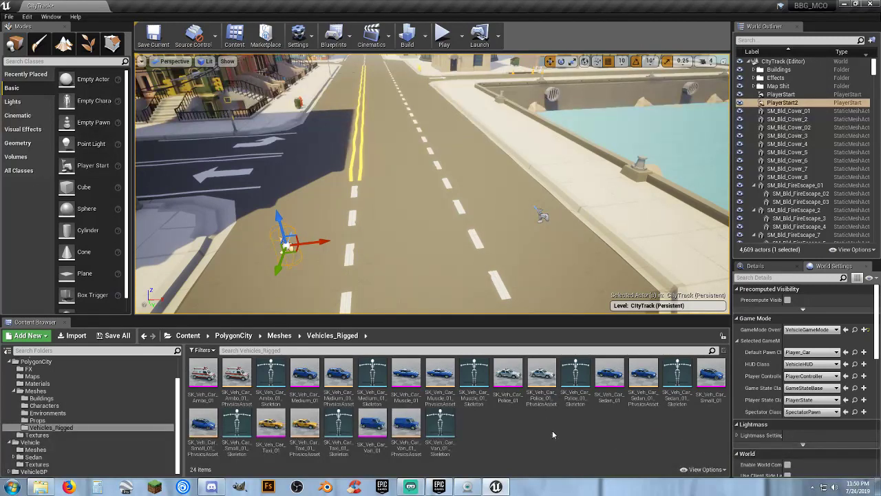
- Change the number of players in the multiplayer play options and launch the CityTrack preview in separate windows
{"action": "left_click", "coordinate": [461, 36]}
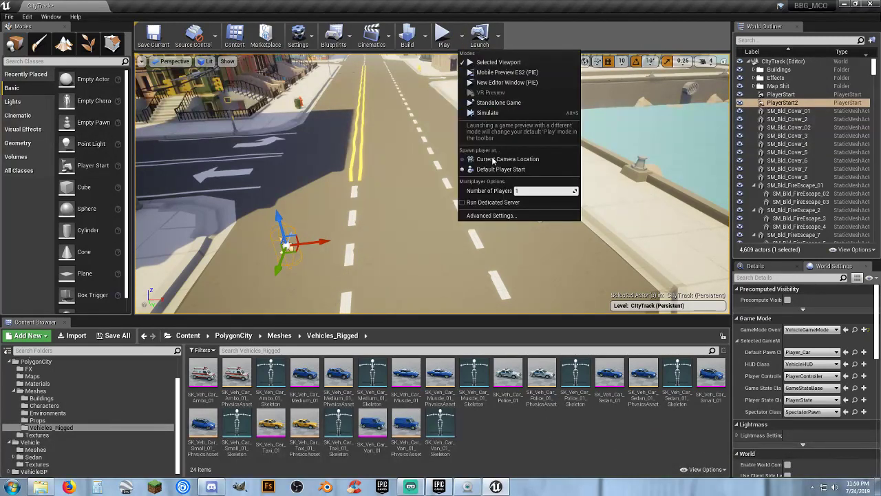
{"action": "left_click_drag", "start_coordinate": [524, 192], "coordinate": [529, 191]}
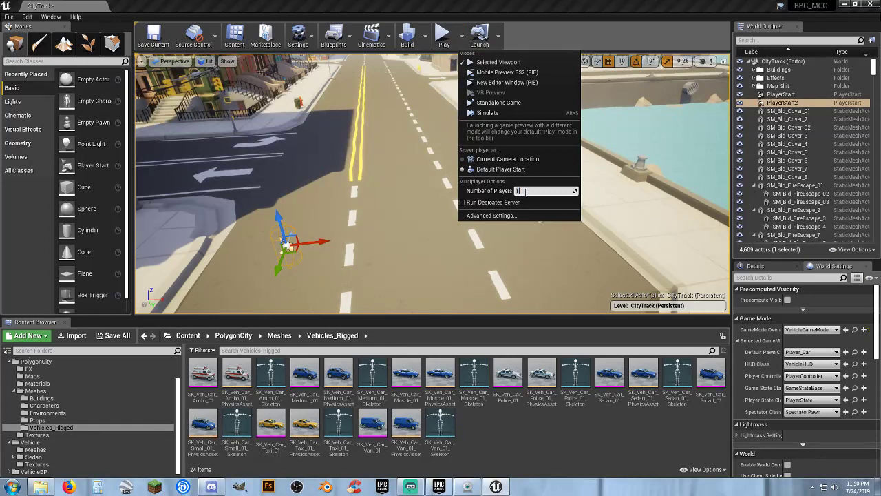
{"action": "left_click", "coordinate": [514, 103]}
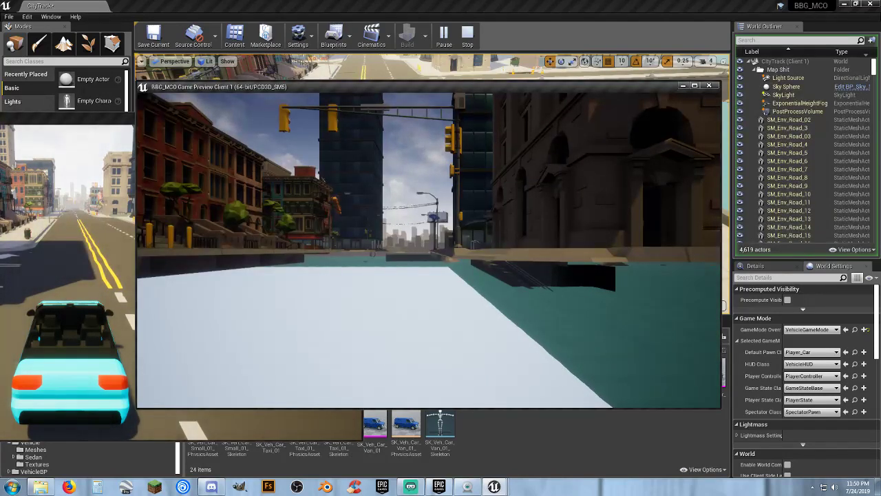
- Move the other preview window aside, stop the multiplayer preview, and rerun it once to check the client's spawn
{"action": "left_click_drag", "start_coordinate": [83, 118], "coordinate": [0, 193]}
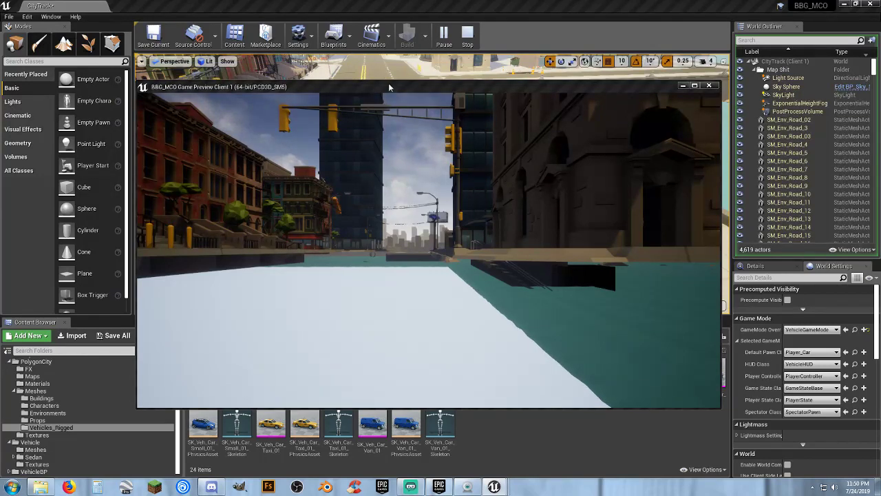
{"action": "key", "text": "Escape"}
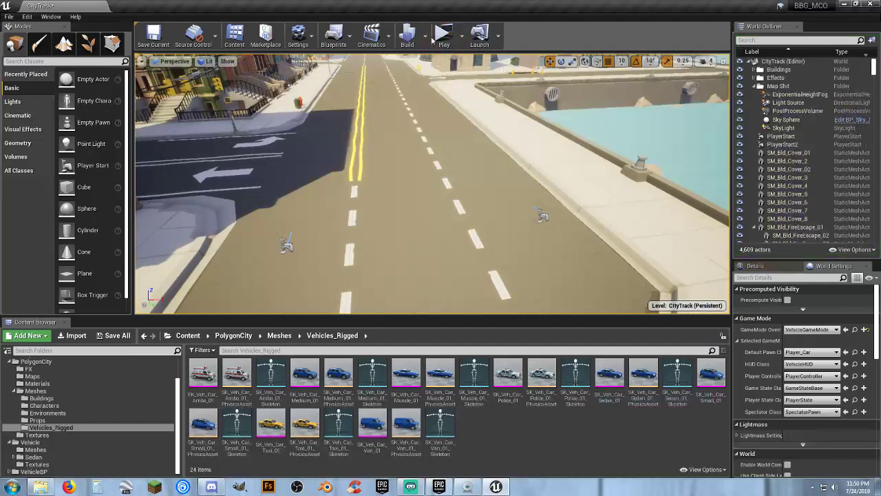
{"action": "left_click", "coordinate": [444, 37]}
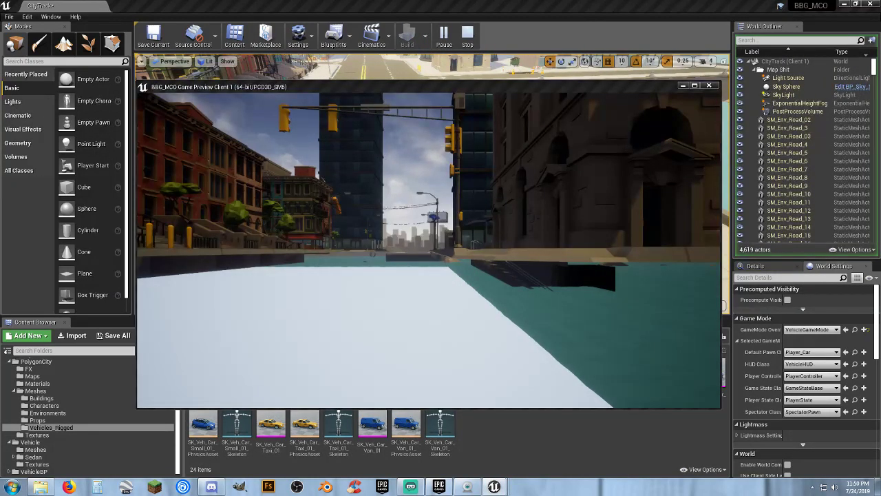
{"action": "key", "text": "Escape"}
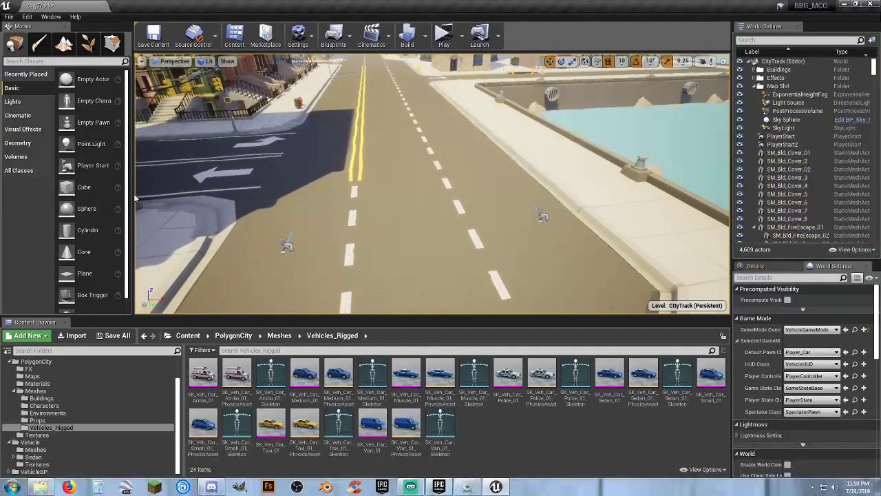
- Run the two-player CityTrack preview and drive the client car through the streets into the parking lot, stopping facing the pizza shop
{"action": "left_click", "coordinate": [444, 37]}
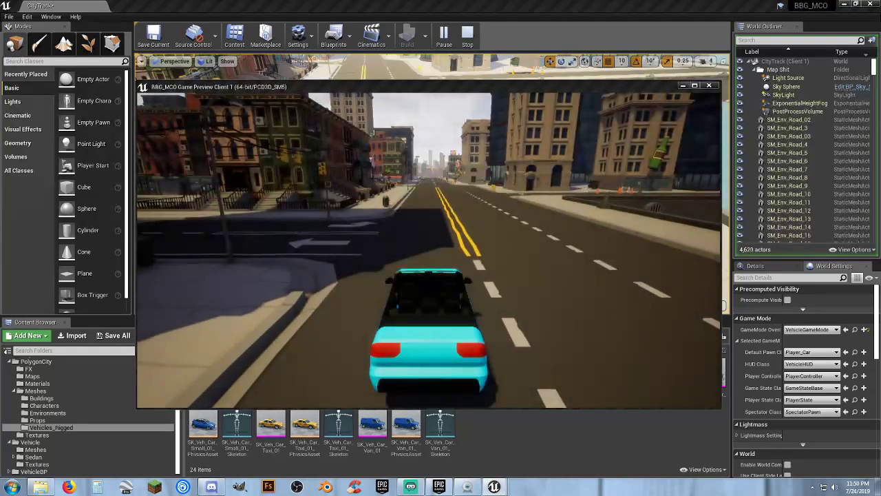
{"action": "key", "text": "w"}
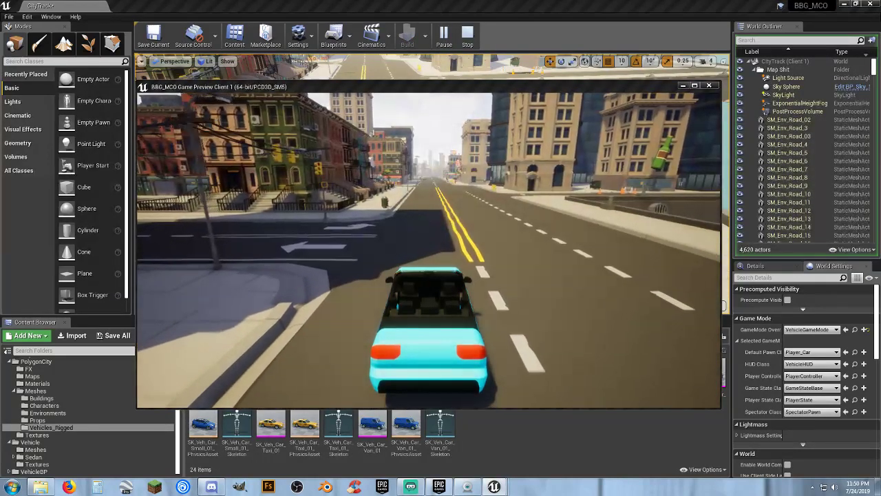
{"action": "key", "text": "d"}
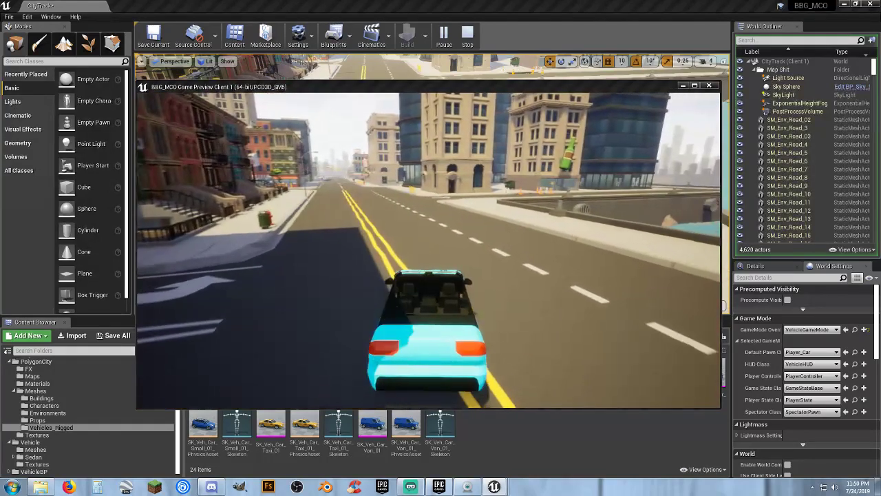
{"action": "key", "text": "d"}
{"action": "key", "text": "d"}
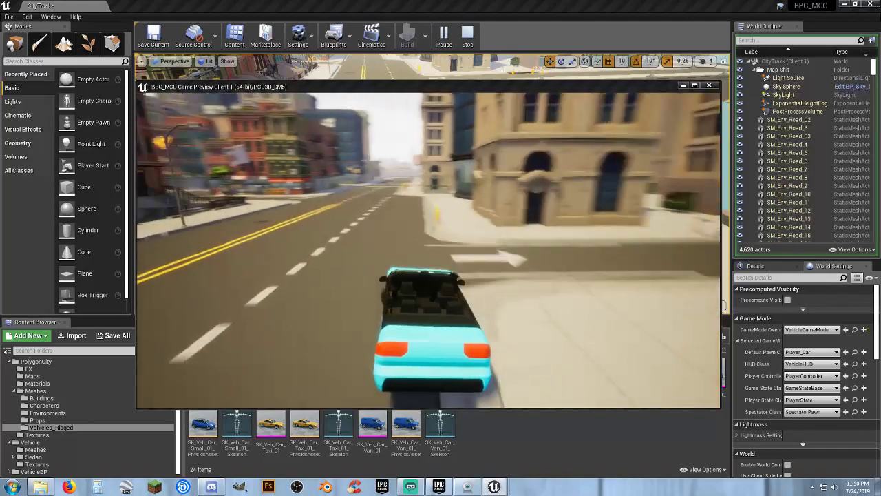
{"action": "key", "text": "a"}
{"action": "key", "text": "a"}
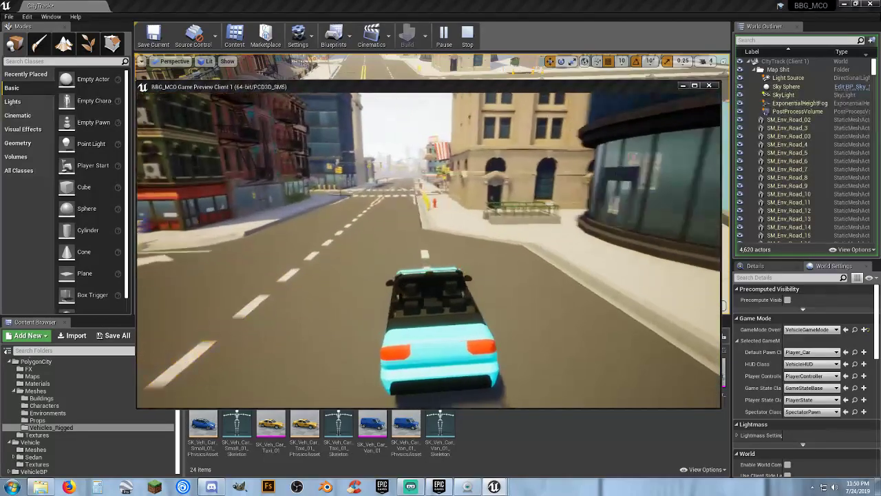
{"action": "key", "text": "a"}
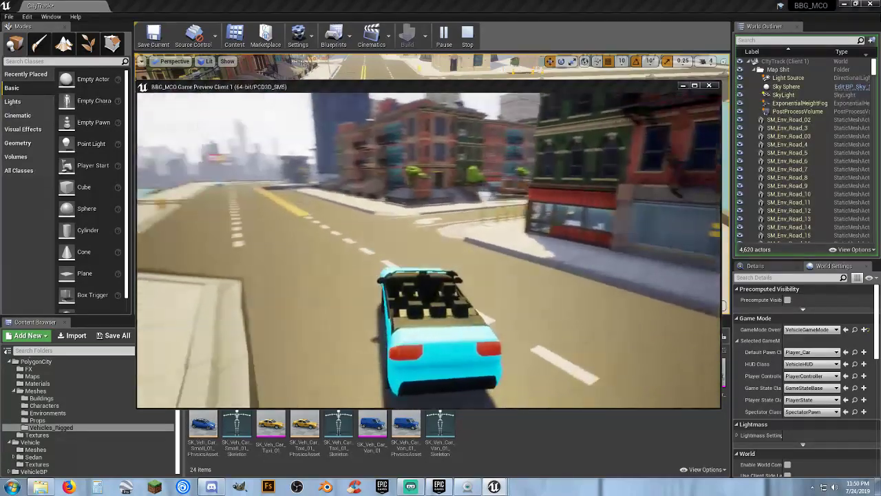
{"action": "key", "text": "d"}
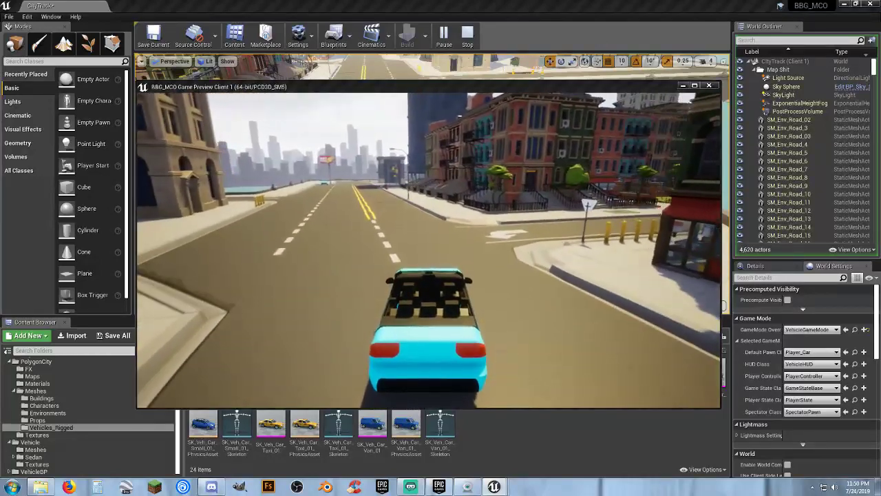
{"action": "key", "text": "d"}
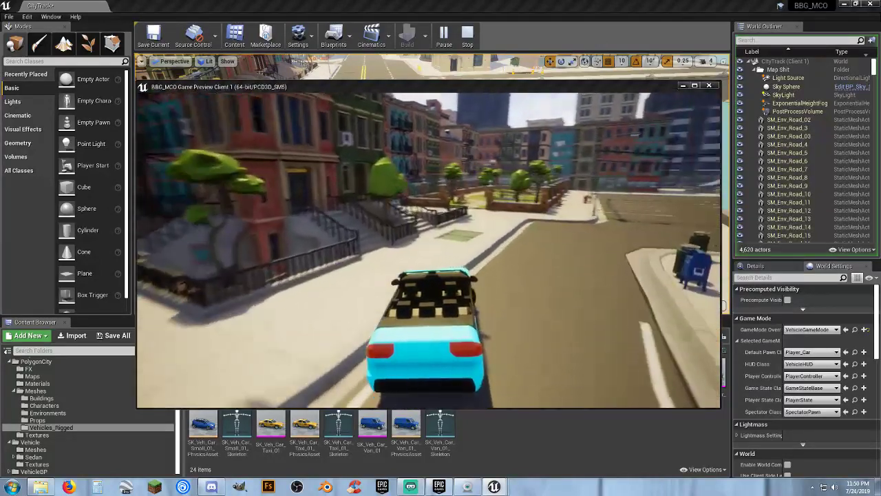
{"action": "key", "text": "d"}
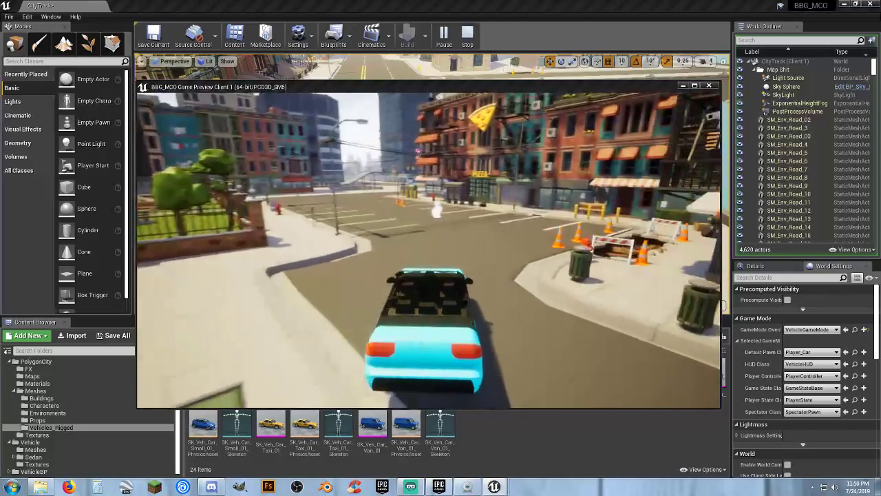
{"action": "key", "text": "d"}
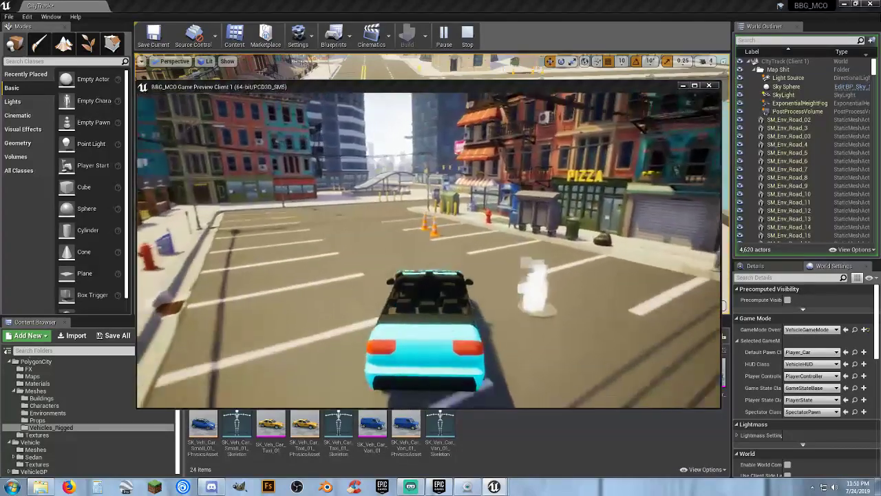
{"action": "key", "text": "d"}
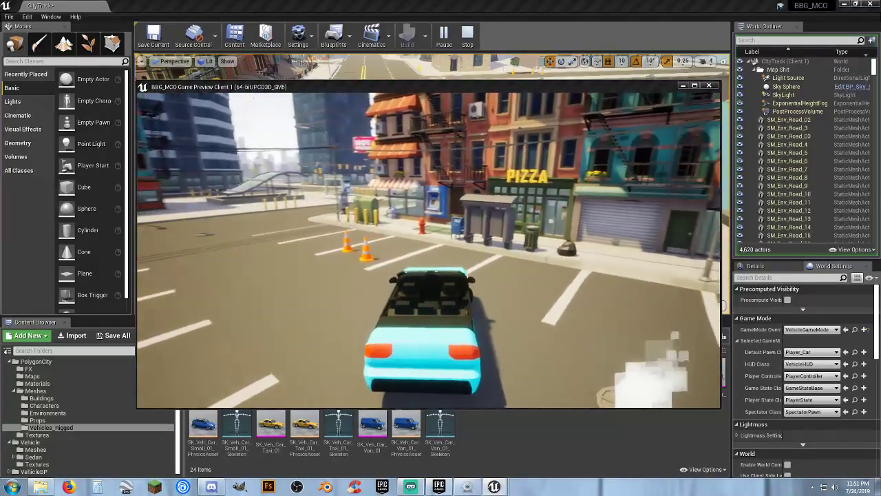
{"action": "key", "text": "d"}
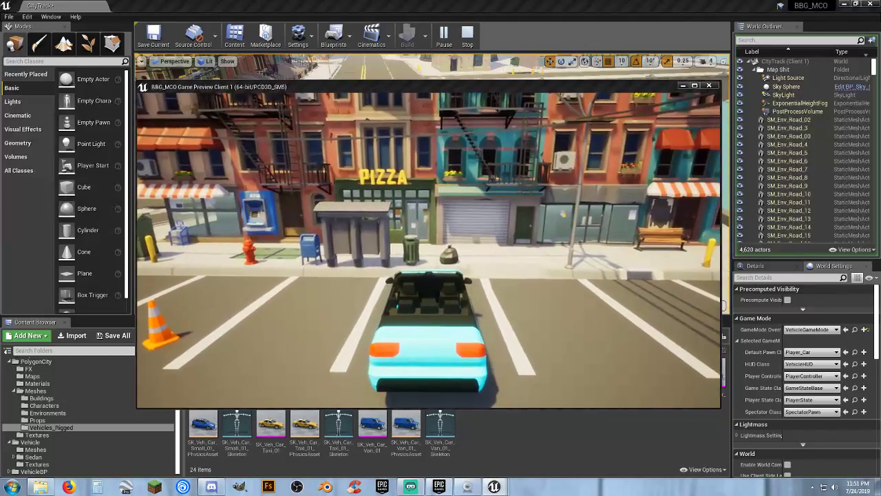
{"action": "key", "text": "d"}
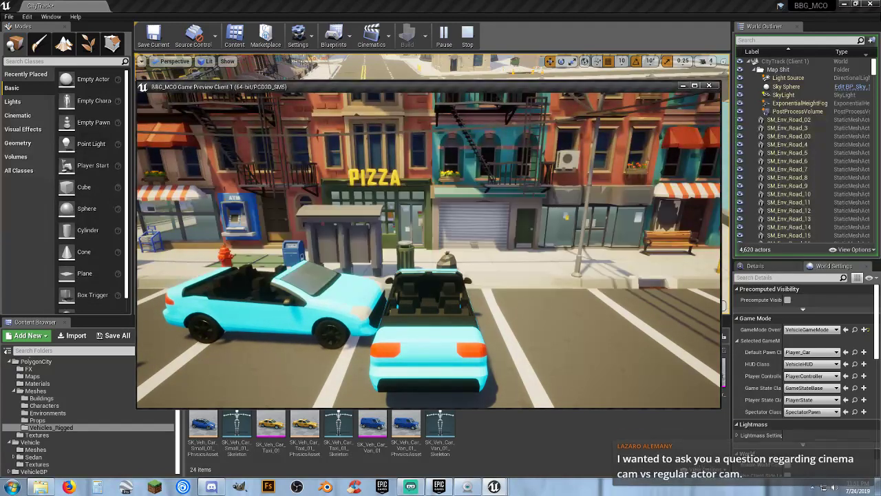
- Bring the server preview window into view beside the client's to compare both cars, and close it to end the multiplayer session
{"action": "left_click_drag", "start_coordinate": [0, 166], "coordinate": [417, 133]}
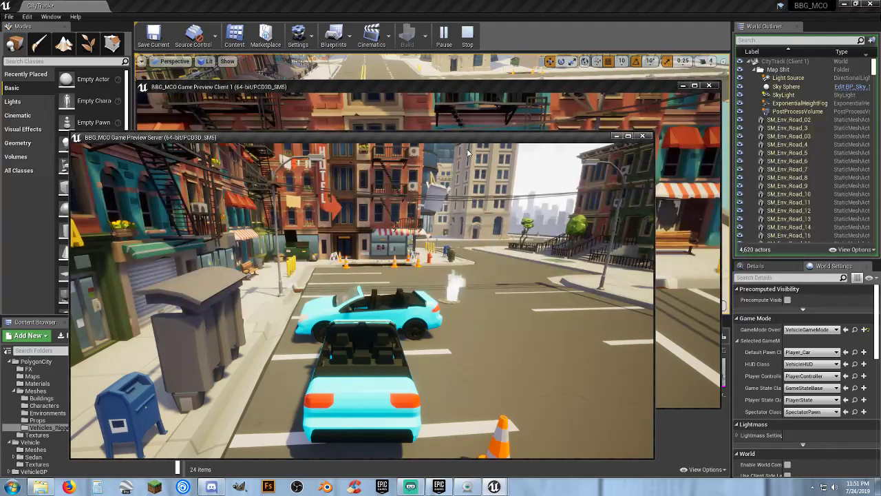
{"action": "left_click_drag", "start_coordinate": [530, 140], "coordinate": [553, 125]}
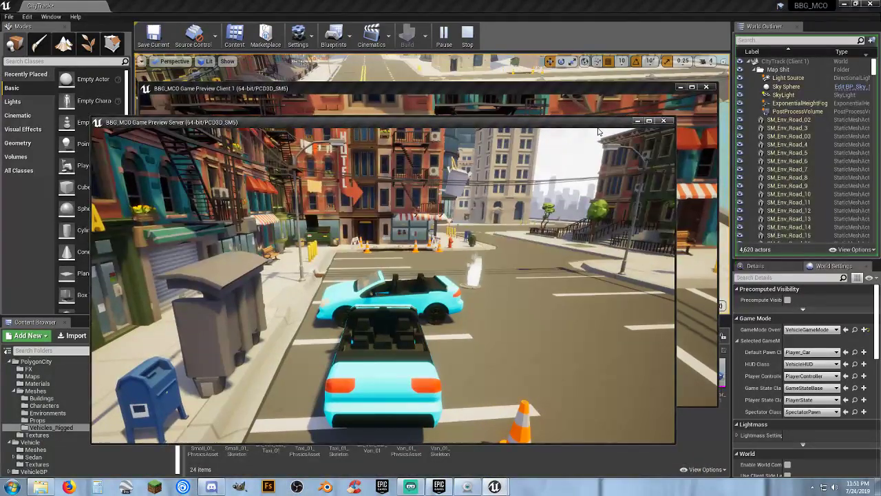
{"action": "left_click", "coordinate": [663, 120]}
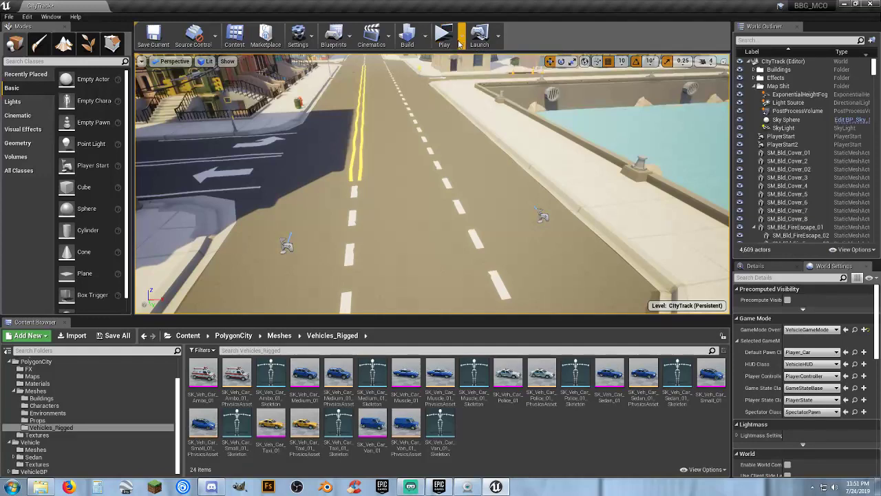
- Switch the play mode to Selected Viewport, stop that run, reduce the number of players, and relaunch the CityTrack preview
{"action": "left_click", "coordinate": [462, 35]}
{"action": "left_click", "coordinate": [487, 62]}
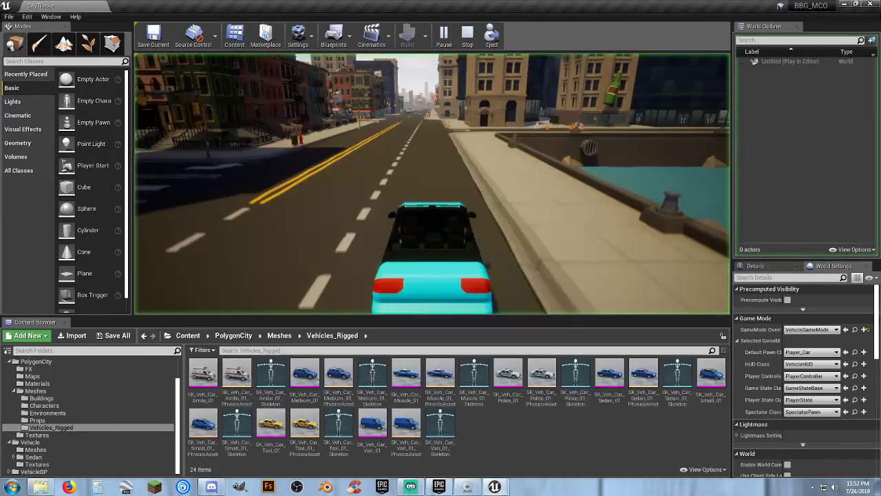
{"action": "left_click", "coordinate": [468, 37]}
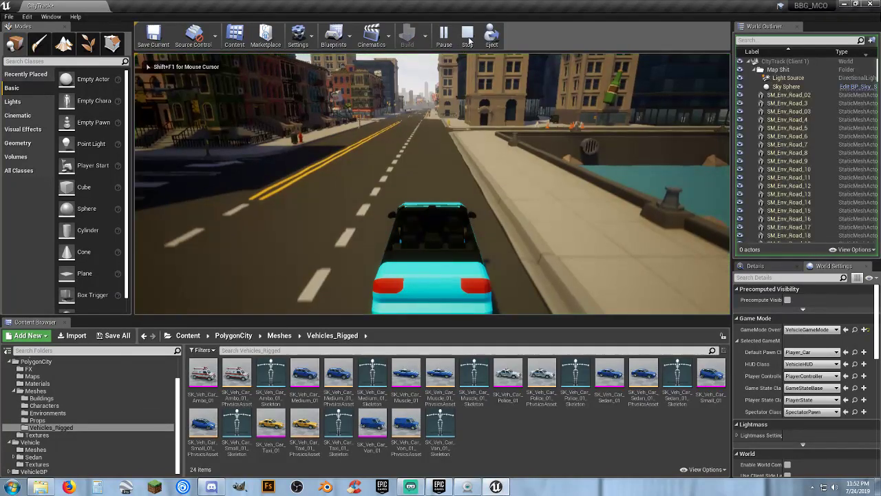
{"action": "left_click", "coordinate": [464, 39]}
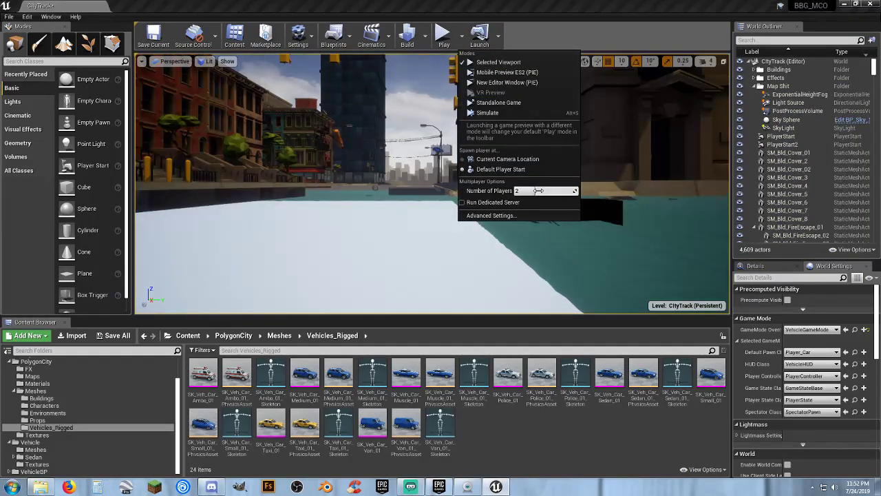
{"action": "left_click", "coordinate": [444, 36]}
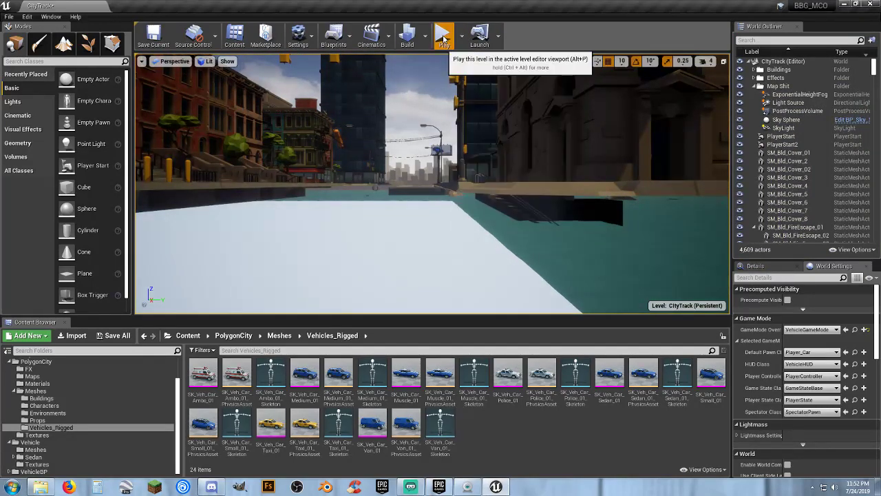
{"action": "left_click", "coordinate": [444, 38]}
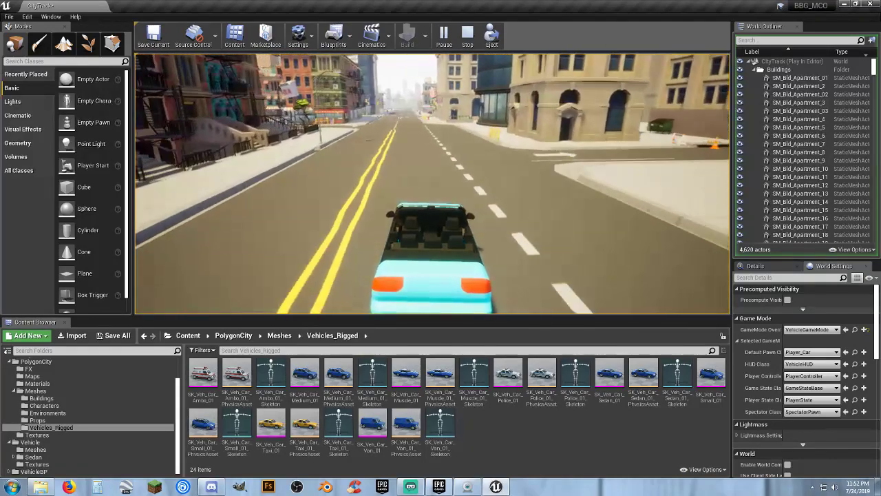
- Toggle the car between the in-car and chase cameras twice in the parking lot, and end the preview
{"action": "key", "text": "Tab"}
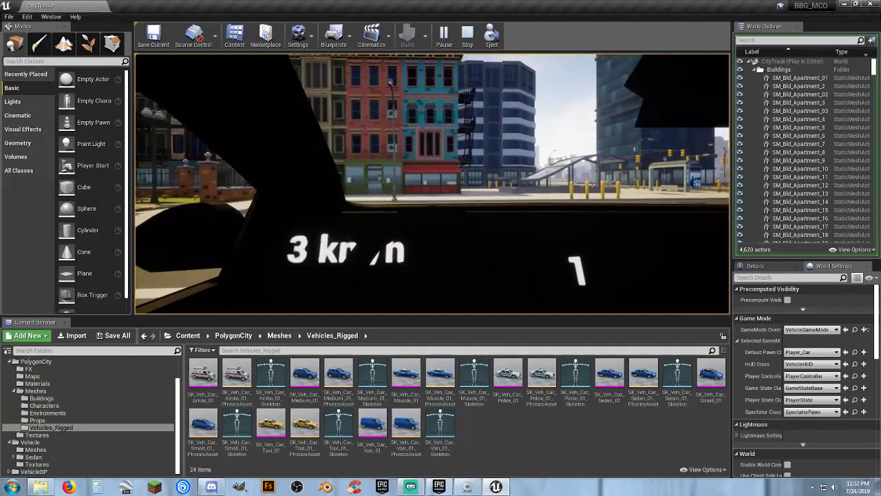
{"action": "key", "text": "Tab"}
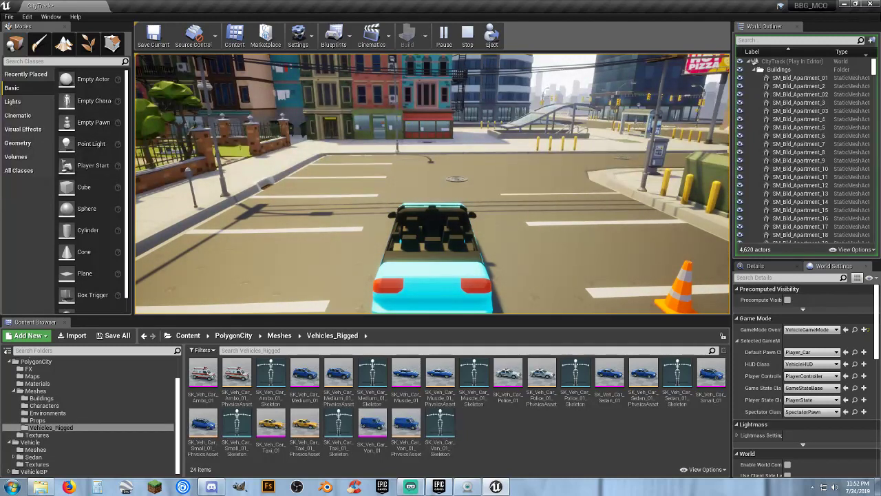
{"action": "key", "text": "Tab"}
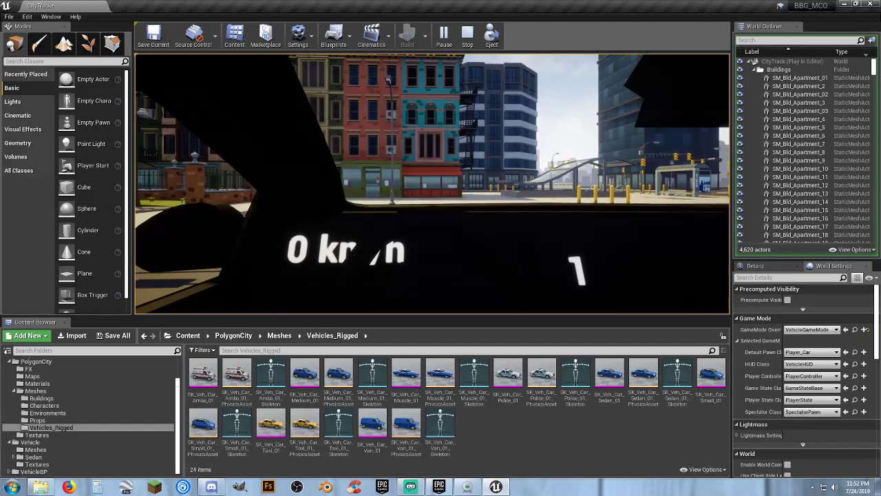
{"action": "key", "text": "Tab"}
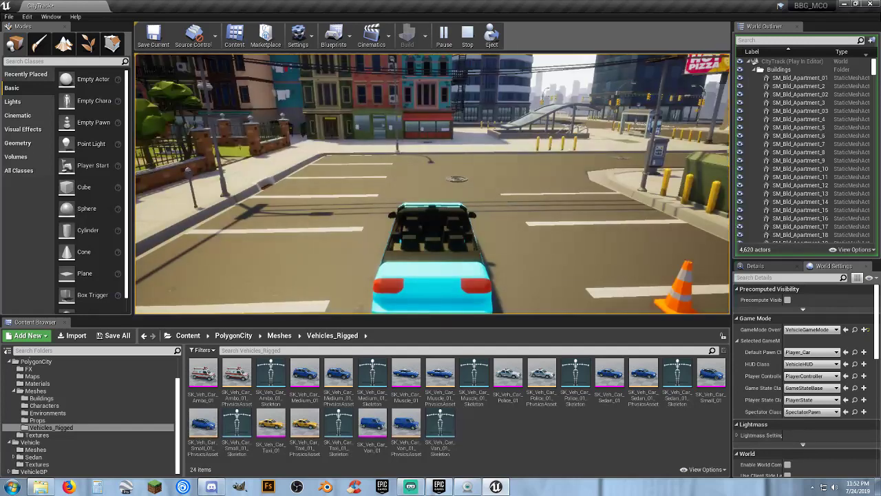
{"action": "key", "text": "Escape"}
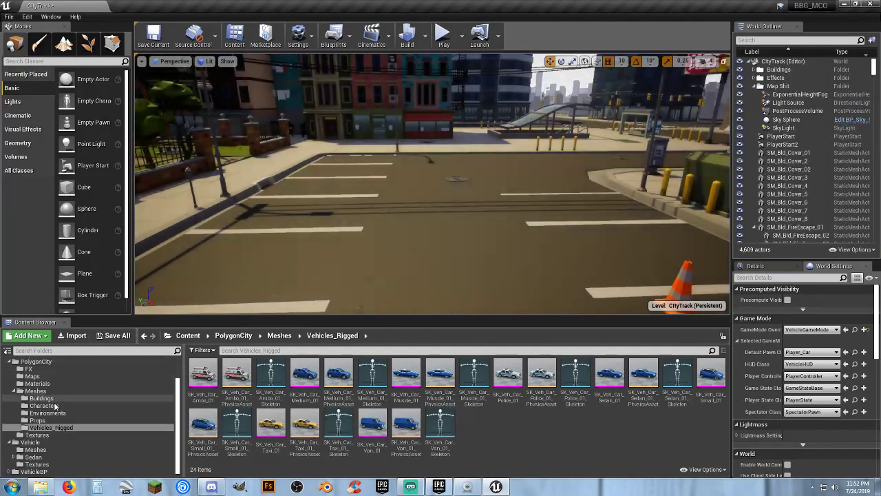
- Open the Player_Car blueprint from the Character Blueprints folder, inspect its InternalCamera component's settings, and close the blueprint
{"action": "scroll", "coordinate": [41, 389], "scroll_direction": "up", "scroll_amount": 2}
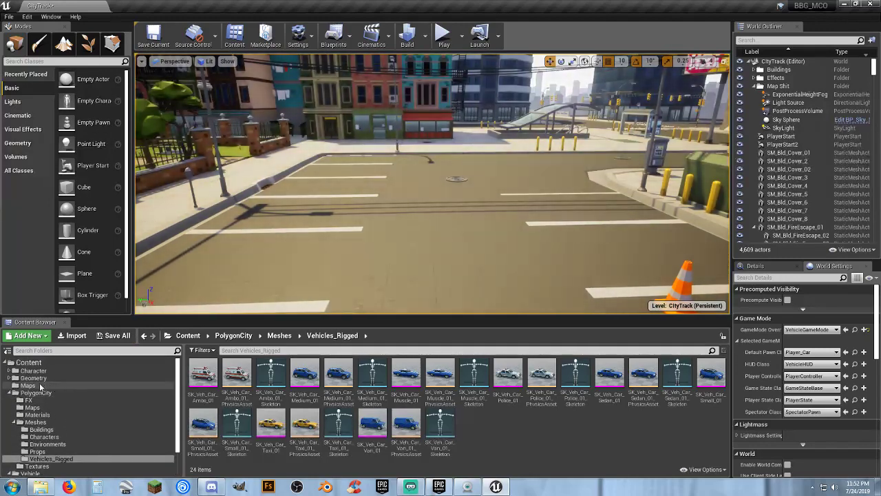
{"action": "left_click", "coordinate": [12, 370]}
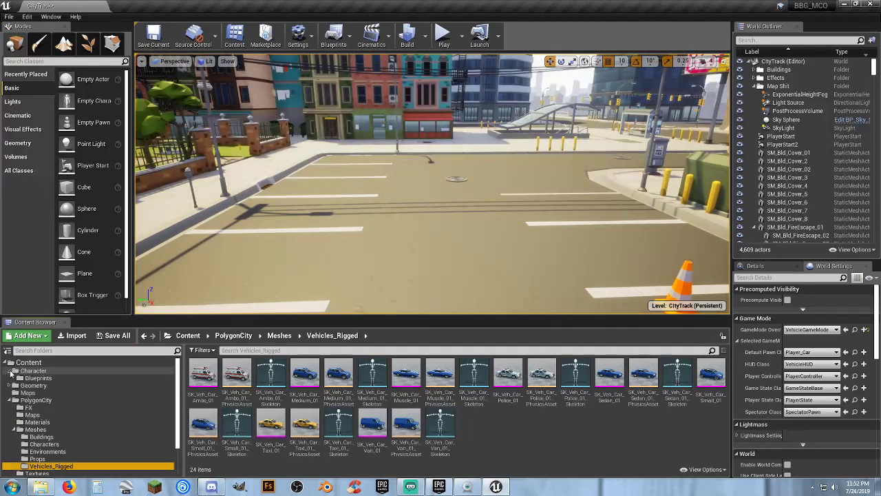
{"action": "left_click", "coordinate": [38, 378]}
{"action": "double_click", "coordinate": [201, 375]}
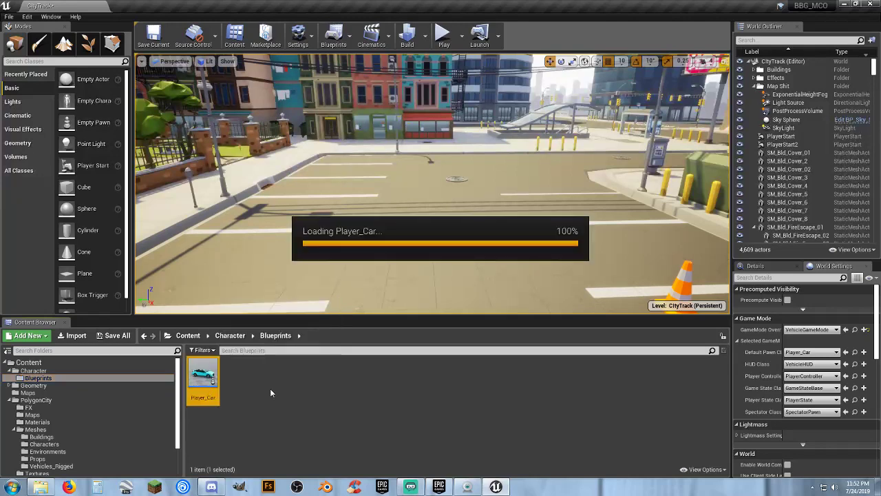
{"action": "left_click", "coordinate": [43, 120]}
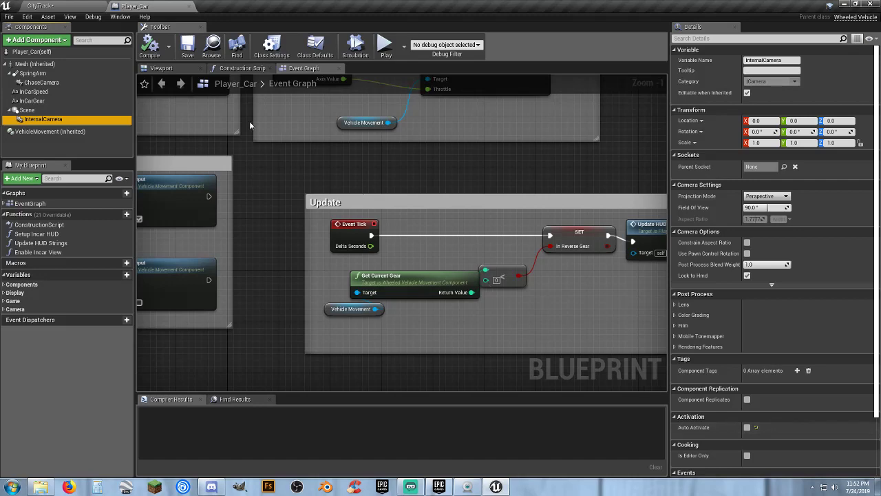
{"action": "left_click", "coordinate": [190, 7]}
{"action": "left_click", "coordinate": [365, 399]}
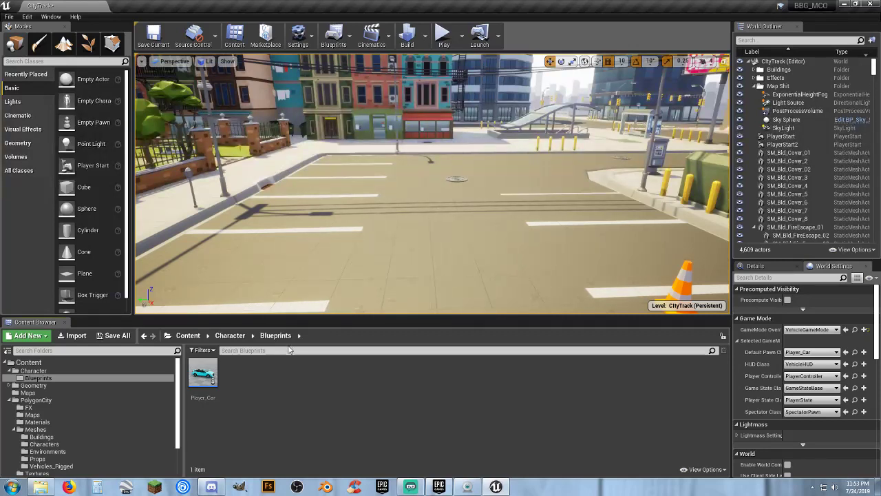
- Return to the PolygonCity Vehicles_Rigged folder and open the SK_Veh_Car_Medium_01_Skeleton asset
{"action": "scroll", "coordinate": [65, 410], "scroll_direction": "down", "scroll_amount": 3}
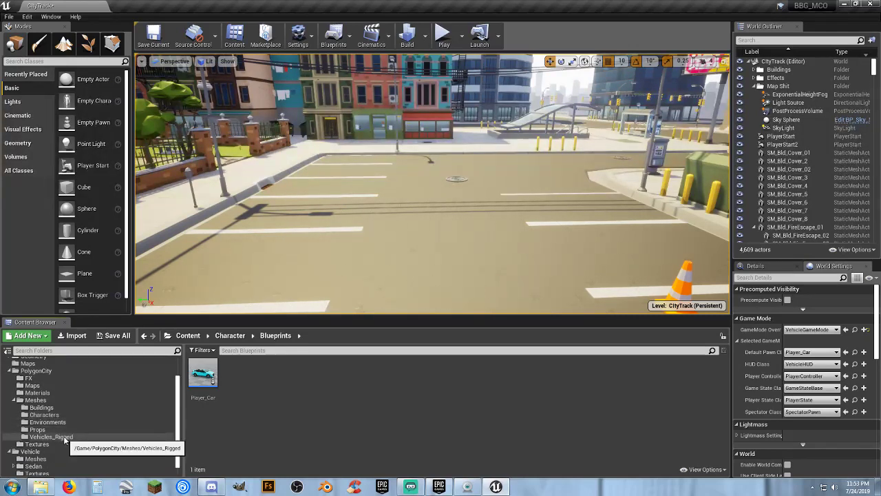
{"action": "left_click", "coordinate": [52, 436]}
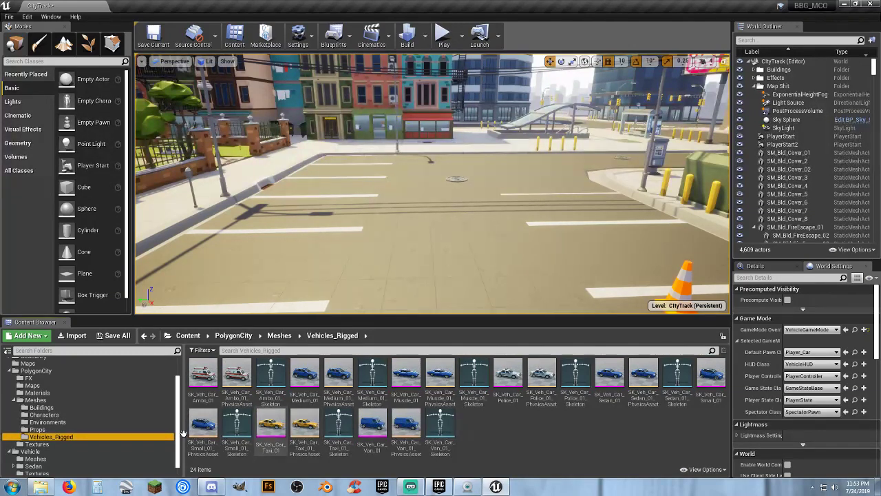
{"action": "left_click", "coordinate": [549, 427]}
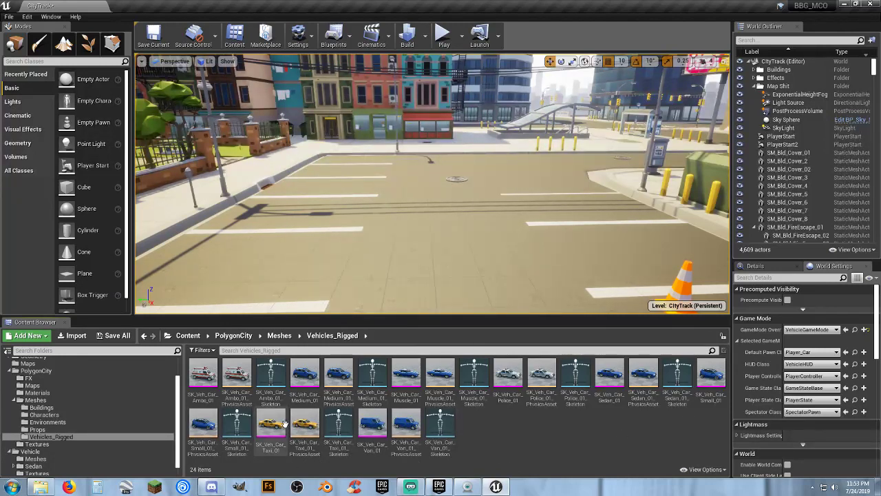
{"action": "double_click", "coordinate": [371, 403]}
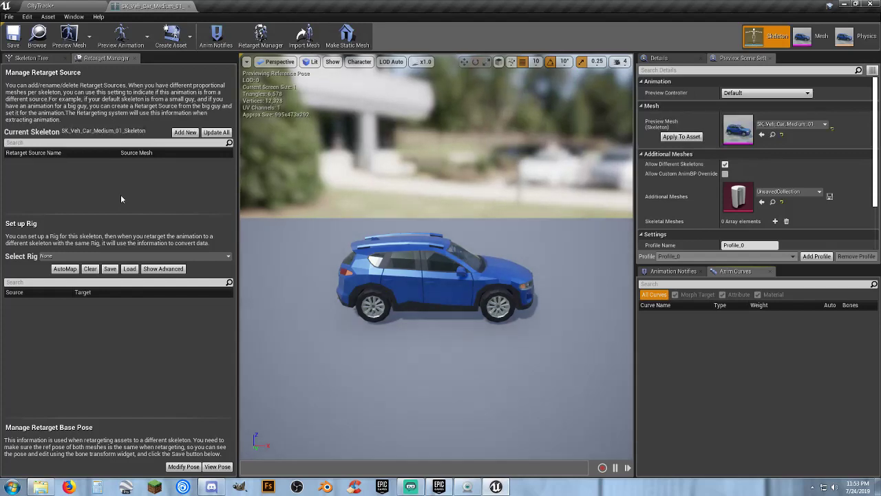
- Assign Car_SkeletonRig to the medium car skeleton and map its Sedan_SkelMesh node to the SM_Veh_Car_Medium_01 bone
{"action": "left_click", "coordinate": [219, 256]}
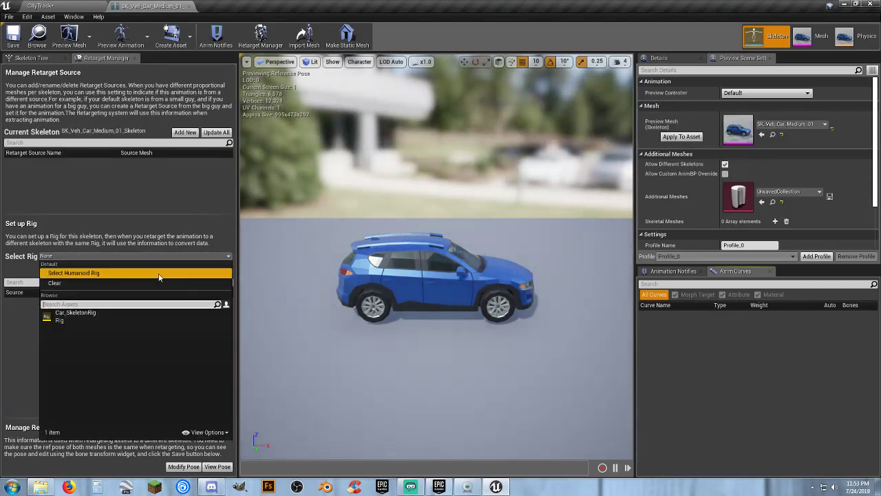
{"action": "left_click", "coordinate": [99, 318]}
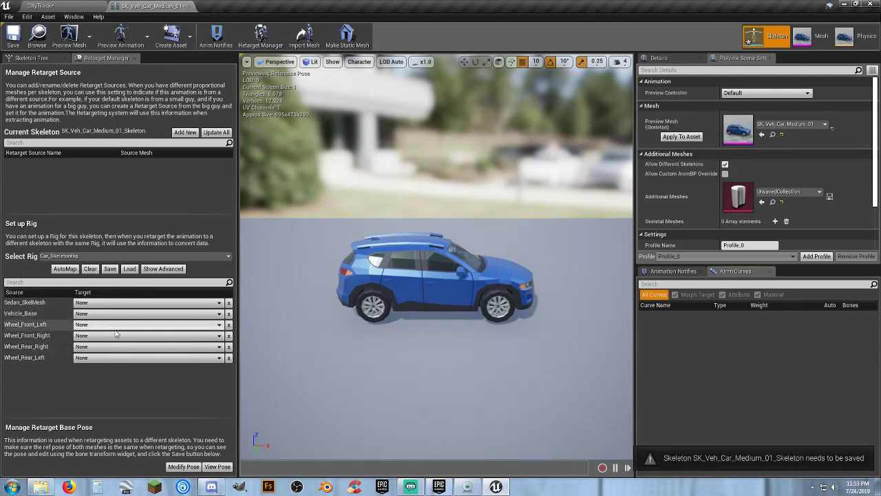
{"action": "left_click", "coordinate": [217, 306]}
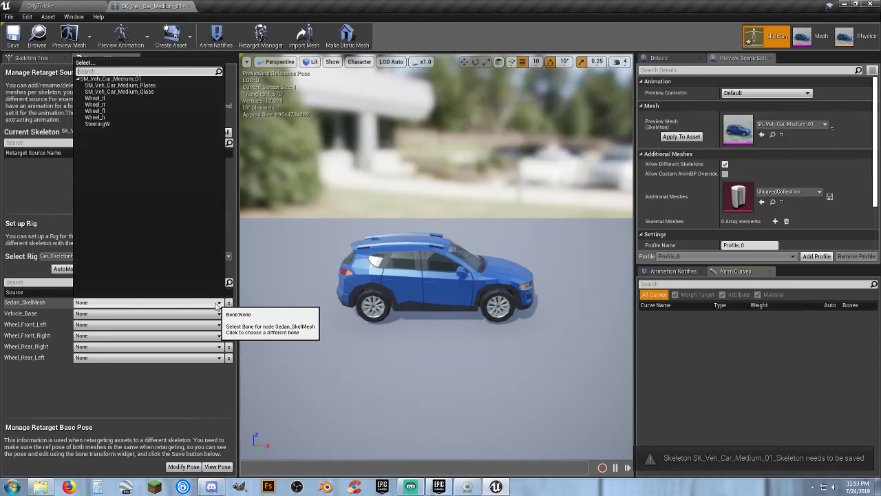
{"action": "left_click", "coordinate": [148, 79]}
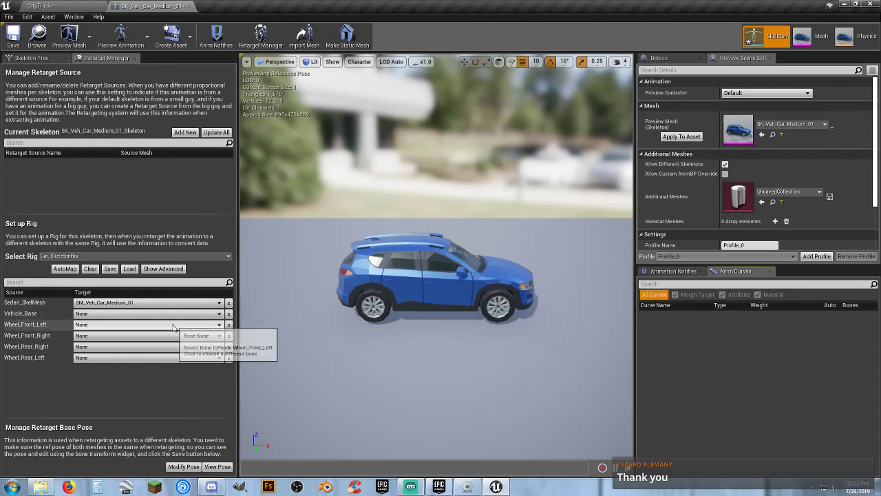
- Map the rig's front left, front right, rear right and rear left wheel nodes to Wheel_fl, Wheel_fr, Wheel_rr and Wheel_rl
{"action": "left_click", "coordinate": [126, 325]}
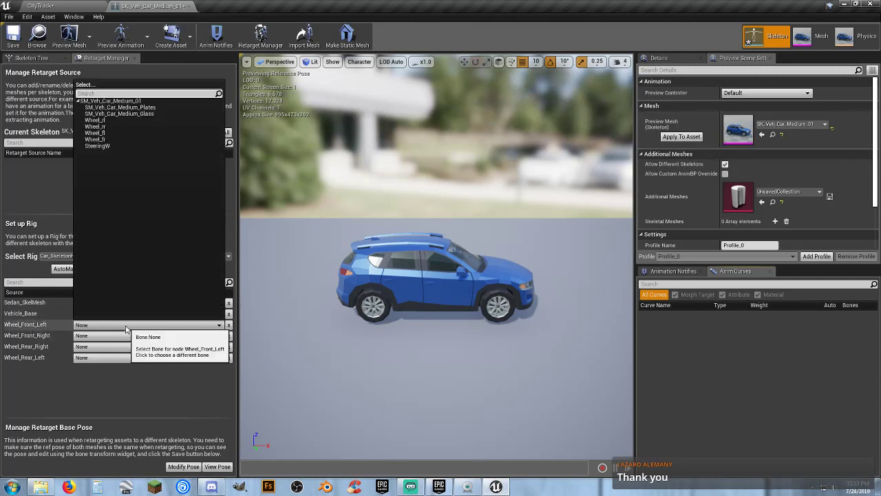
{"action": "left_click", "coordinate": [108, 134]}
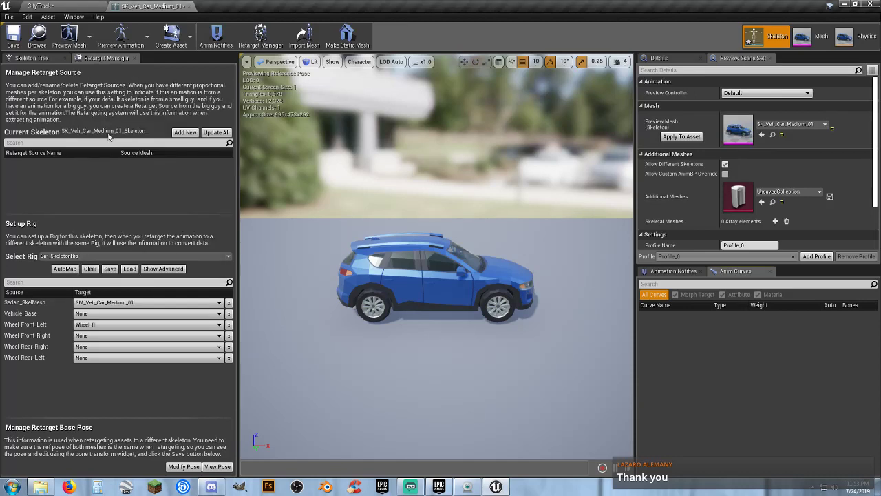
{"action": "left_click", "coordinate": [115, 338]}
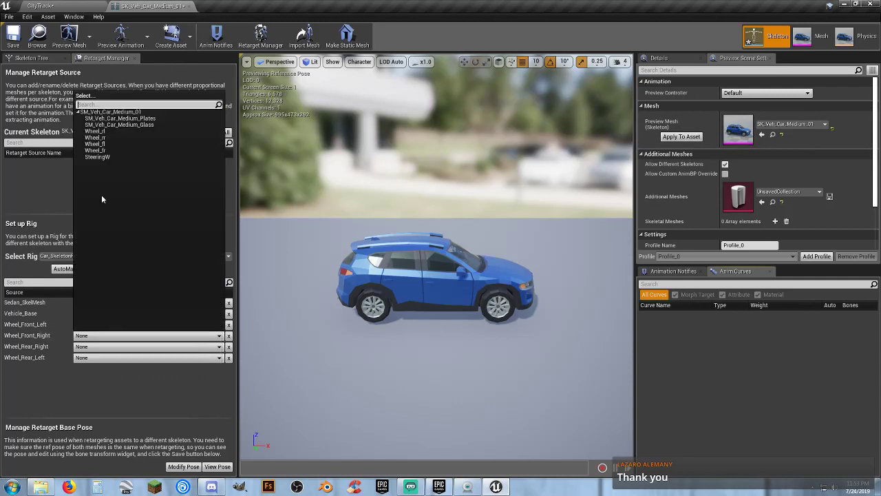
{"action": "left_click", "coordinate": [108, 150]}
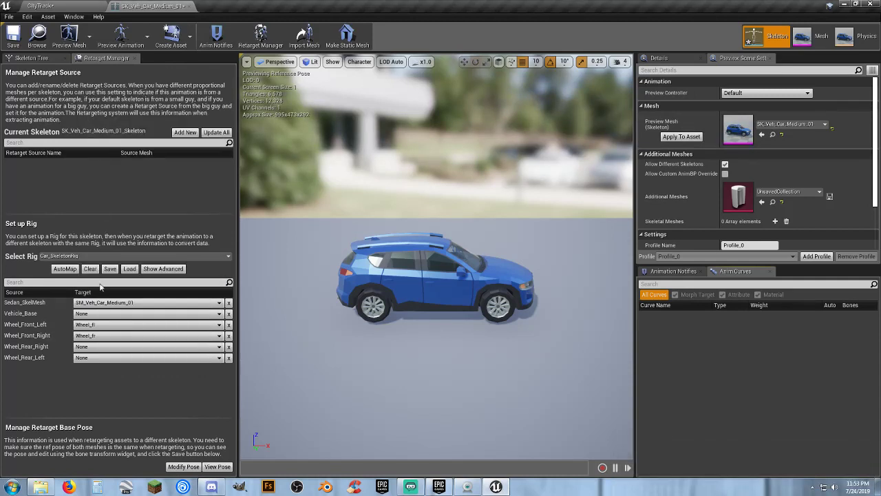
{"action": "left_click", "coordinate": [119, 348]}
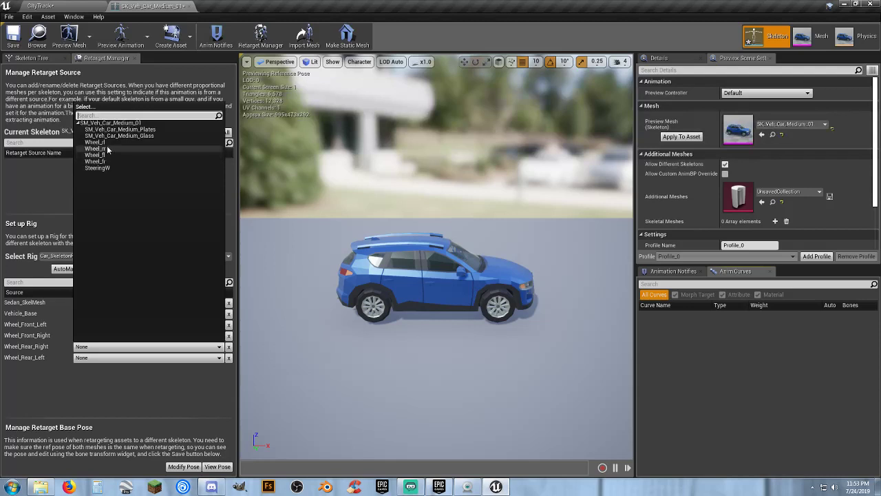
{"action": "left_click", "coordinate": [108, 152]}
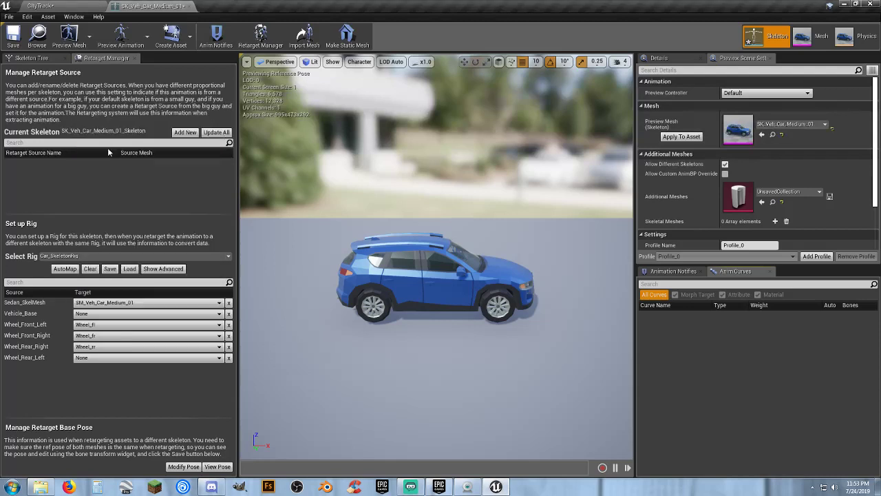
{"action": "left_click", "coordinate": [122, 360]}
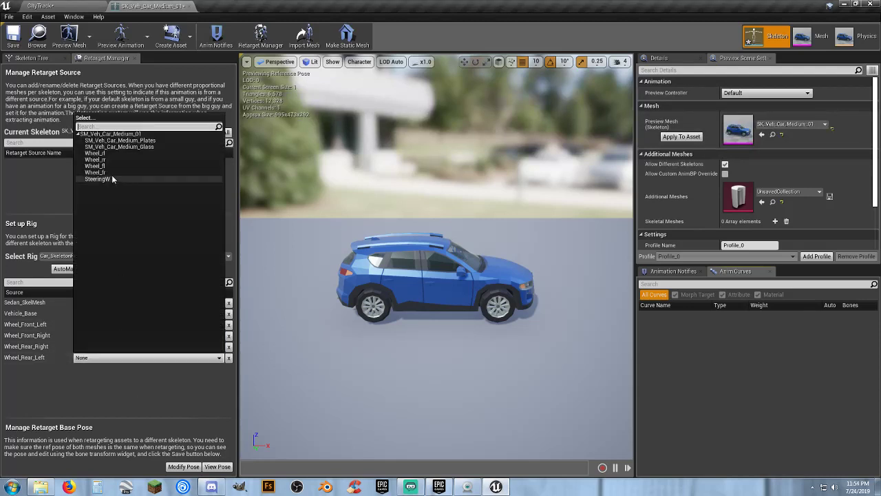
{"action": "left_click", "coordinate": [110, 154]}
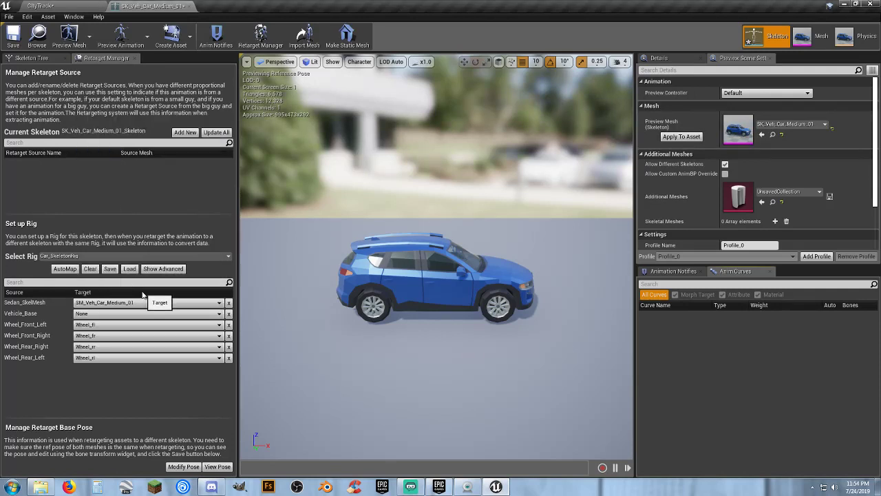
- Apply the preview mesh to the skeleton and use the current pose as its retarget base pose, saving and closing the asset
{"action": "left_click", "coordinate": [679, 137]}
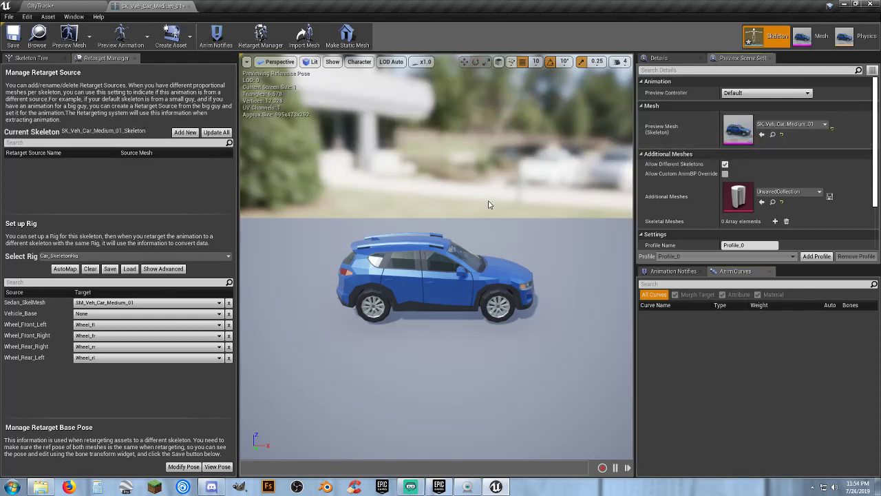
{"action": "left_click", "coordinate": [183, 466]}
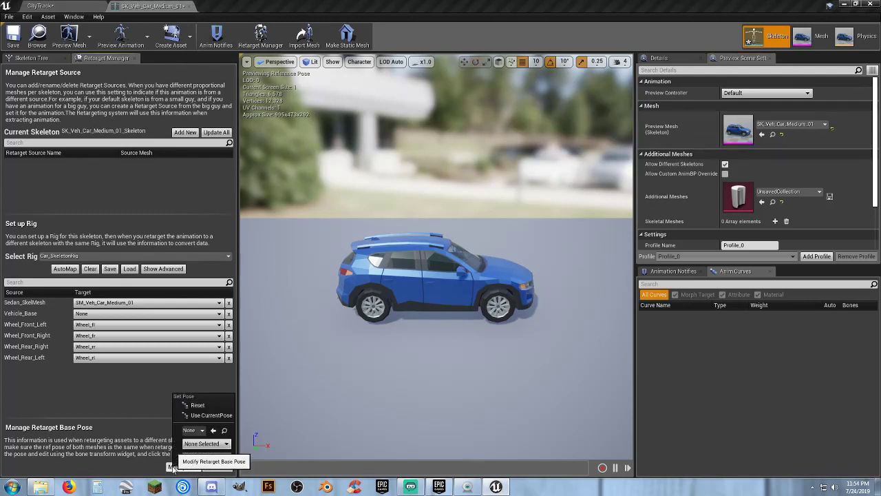
{"action": "left_click", "coordinate": [221, 416]}
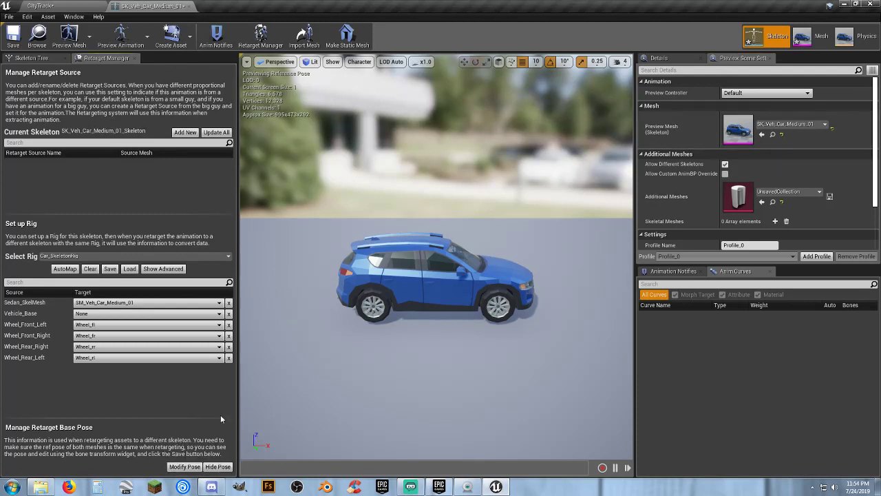
{"action": "left_click", "coordinate": [14, 44]}
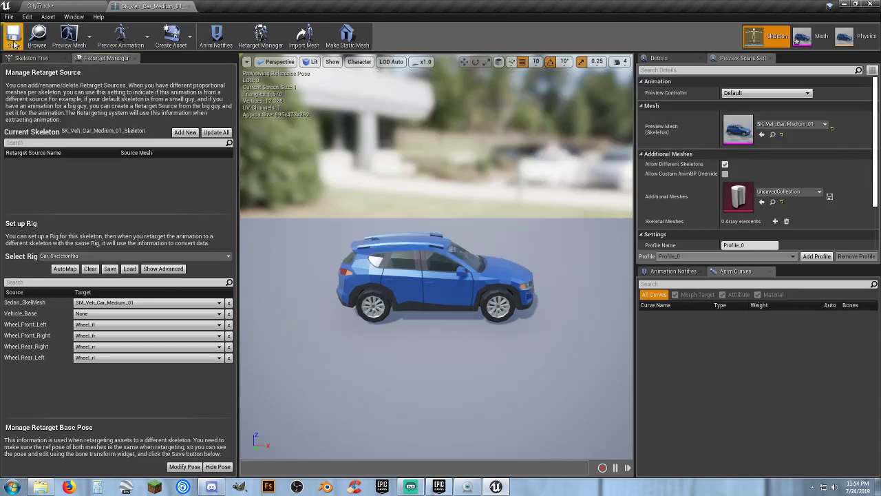
{"action": "left_click", "coordinate": [188, 6]}
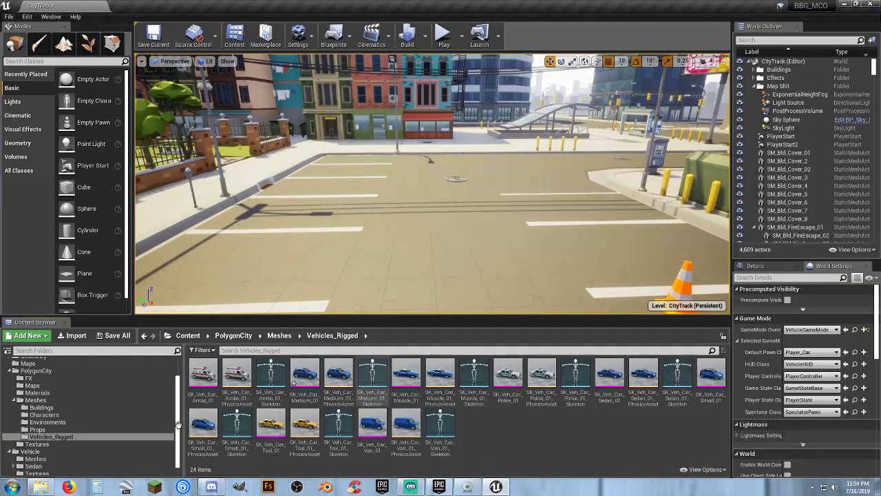
- Create a folder named Animations inside the Character content folder
{"action": "scroll", "coordinate": [62, 436], "scroll_direction": "up", "scroll_amount": 3}
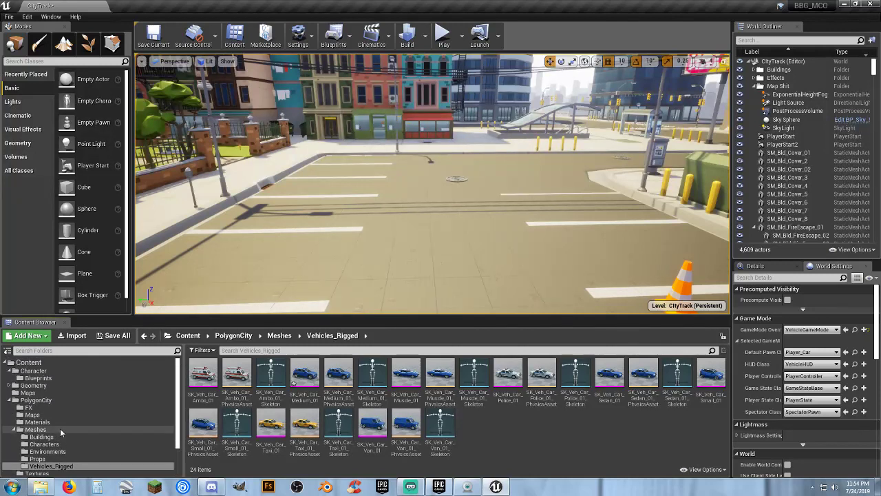
{"action": "left_click", "coordinate": [34, 371]}
{"action": "right_click", "coordinate": [288, 383]}
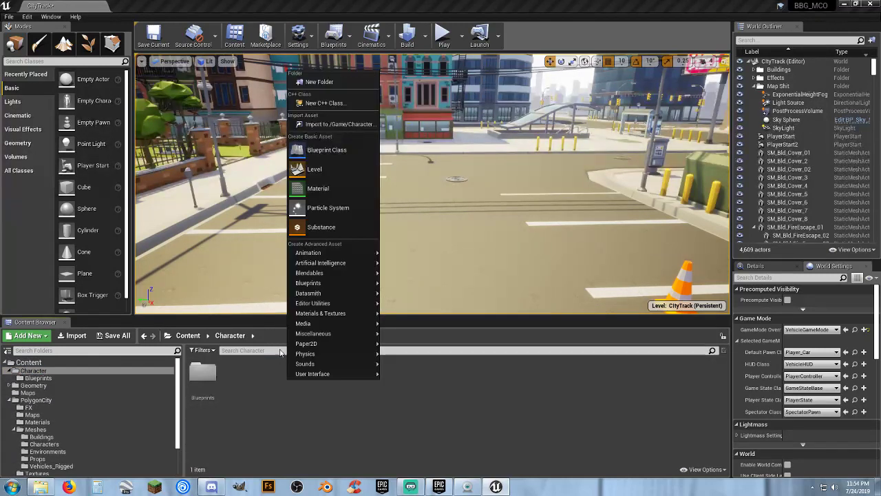
{"action": "left_click", "coordinate": [341, 82]}
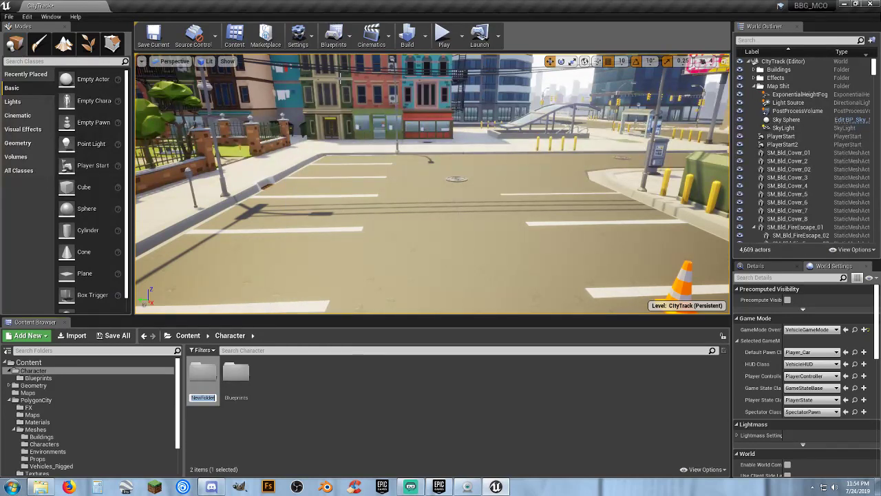
{"action": "type", "text": "Animations"}
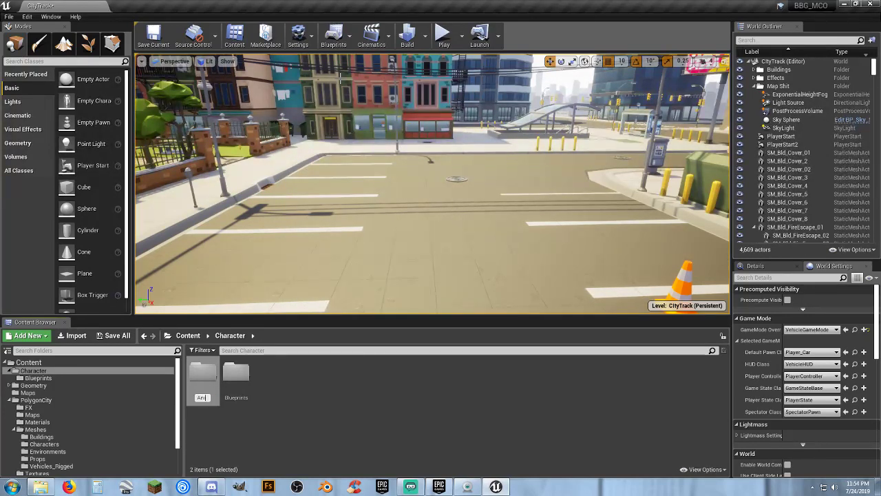
{"action": "key", "text": "Return"}
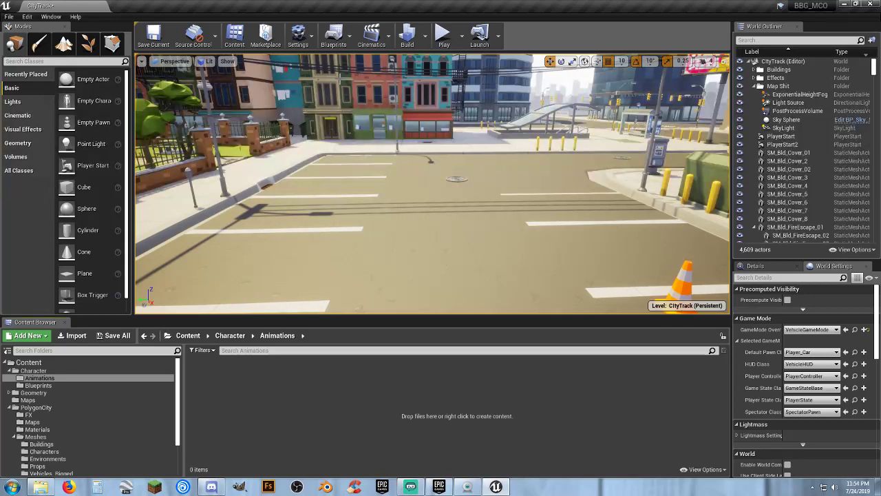
- Start a duplicate-and-retarget of Sedan_AnimBP from the Vehicle Sedan folder, with SK_Veh_Car_Medium_01_Skeleton as the target skeleton
{"action": "left_click", "coordinate": [31, 401]}
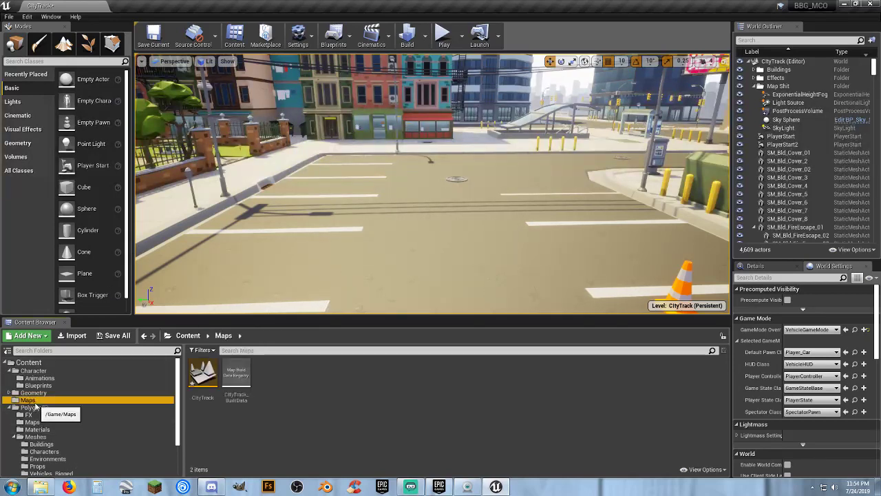
{"action": "scroll", "coordinate": [35, 405], "scroll_direction": "down", "scroll_amount": 3}
{"action": "left_click", "coordinate": [35, 457]}
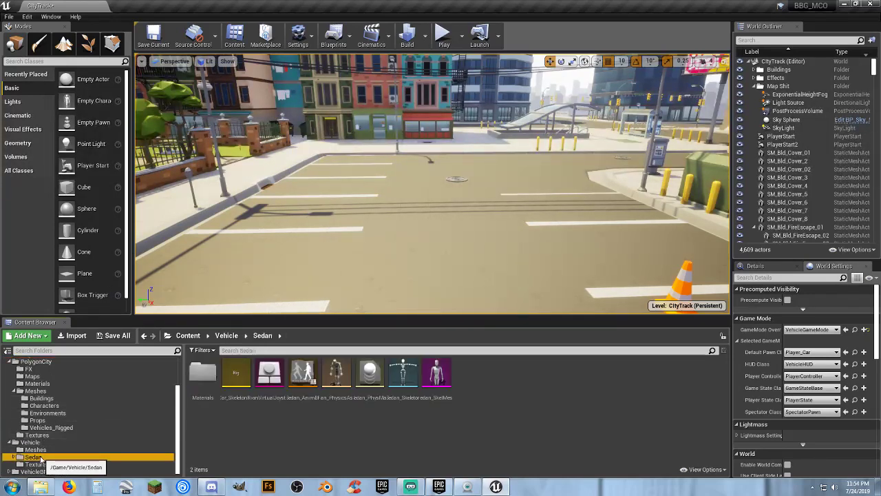
{"action": "left_click", "coordinate": [303, 398]}
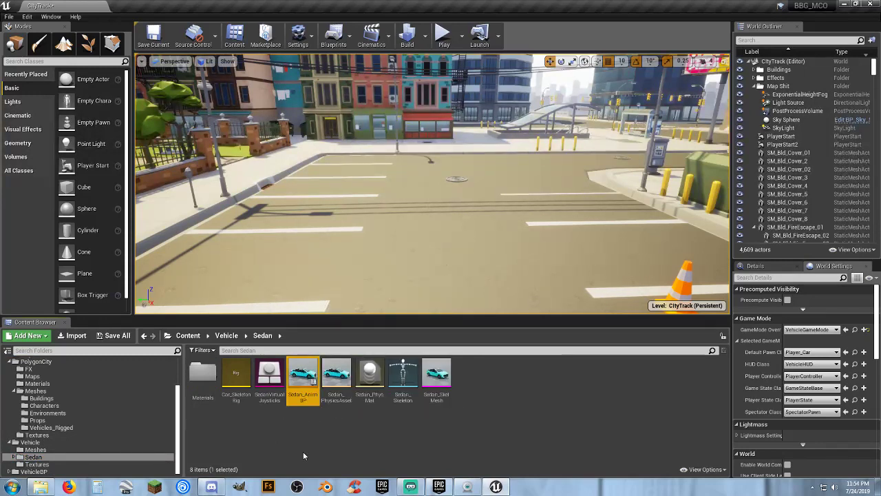
{"action": "right_click", "coordinate": [303, 380]}
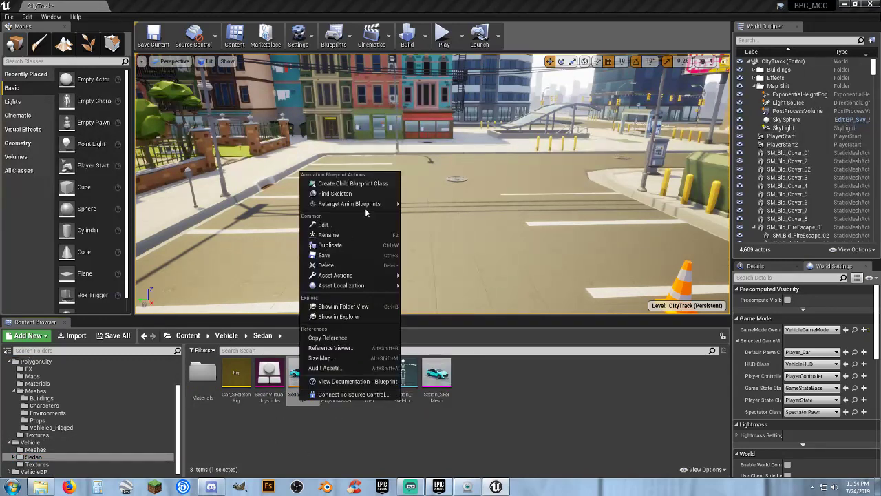
{"action": "mouse_move", "coordinate": [354, 204]}
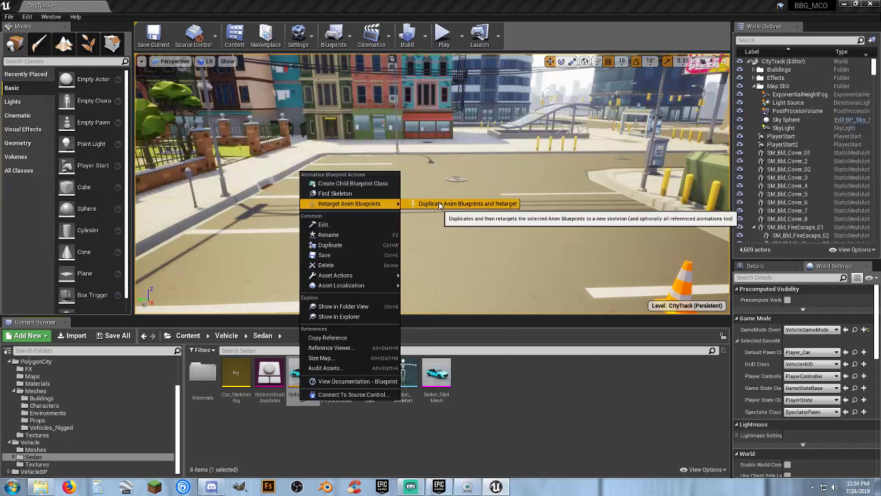
{"action": "left_click", "coordinate": [439, 204]}
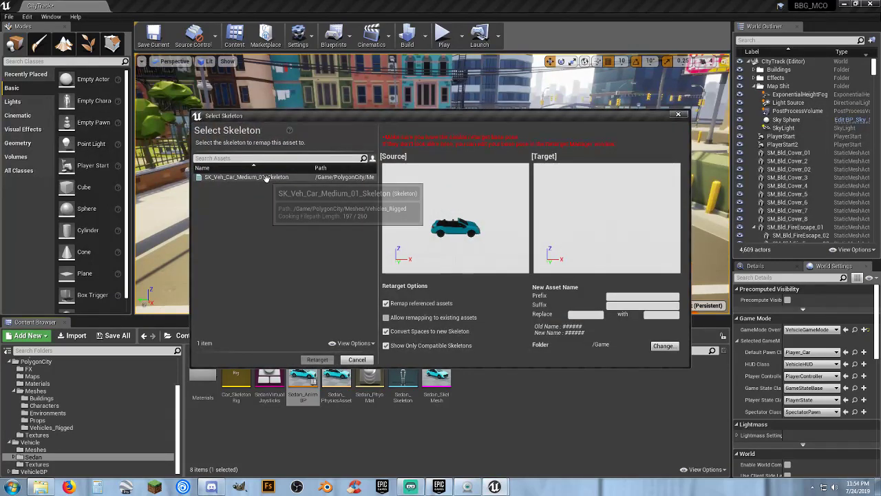
{"action": "left_click", "coordinate": [266, 177]}
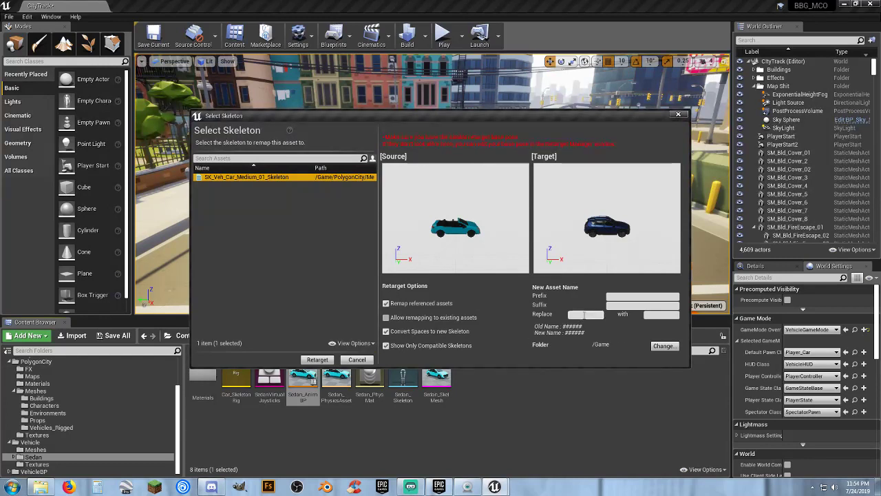
- Set the new asset name to replace Sedan with 4d_Compact
{"action": "left_click", "coordinate": [579, 315]}
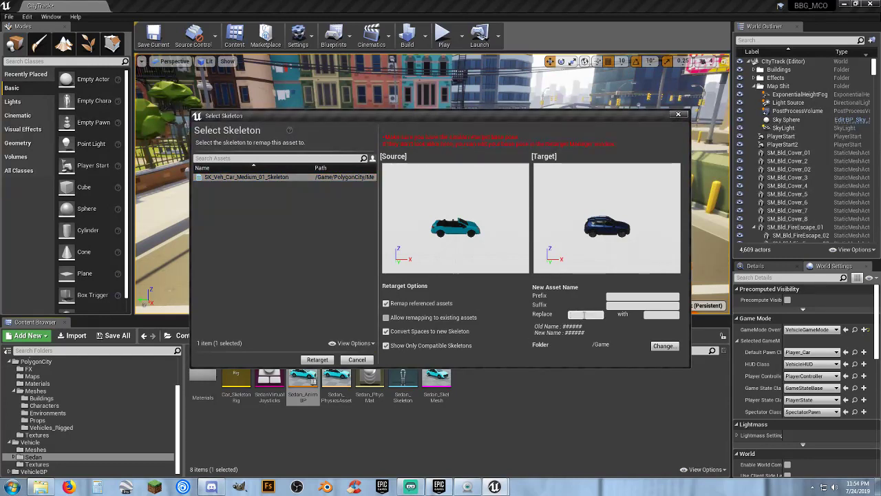
{"action": "type", "text": "Sedan"}
{"action": "left_click", "coordinate": [660, 315]}
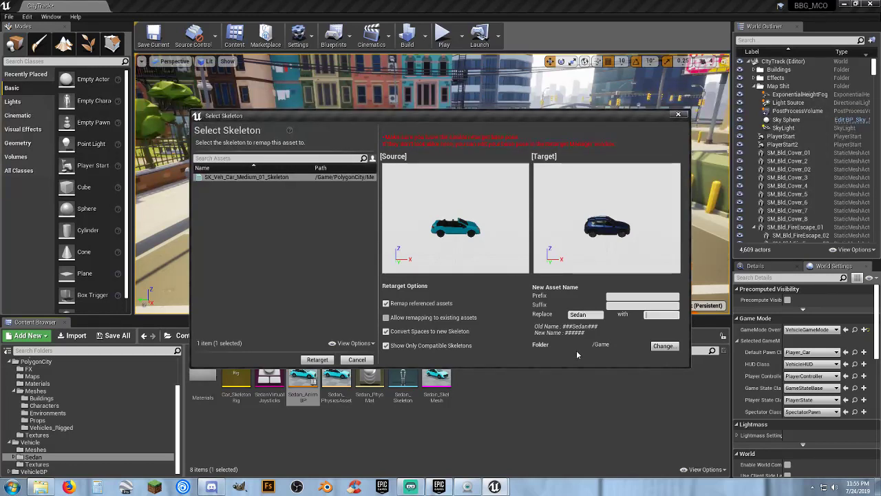
{"action": "type", "text": "4d_"}
{"action": "type", "text": "Compact"}
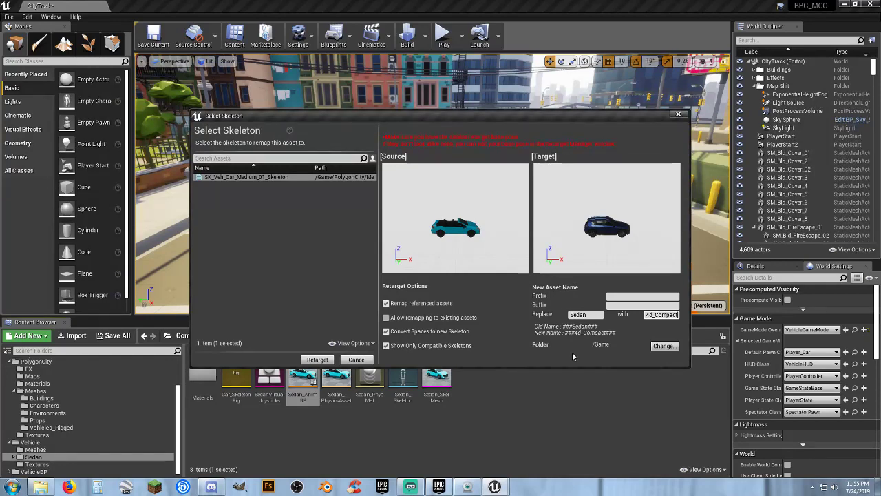
- Set the destination folder for the retargeted animation blueprint to Character/Animations
{"action": "left_click", "coordinate": [654, 347]}
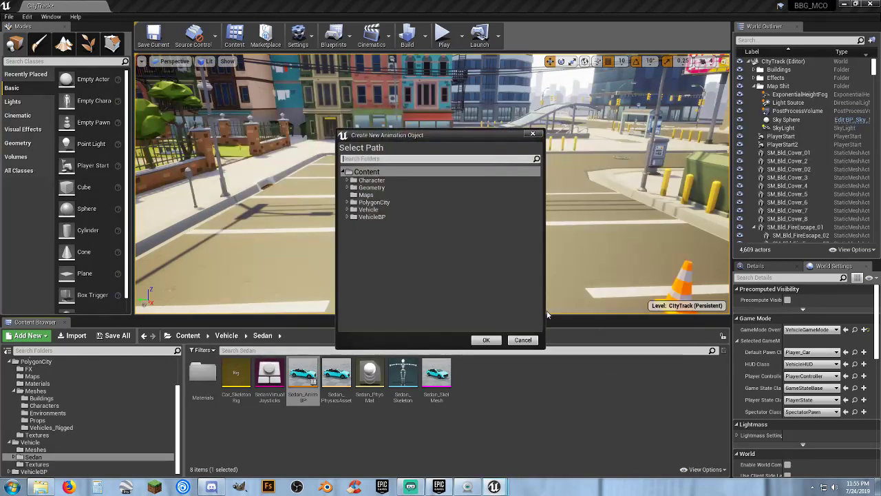
{"action": "left_click", "coordinate": [347, 181]}
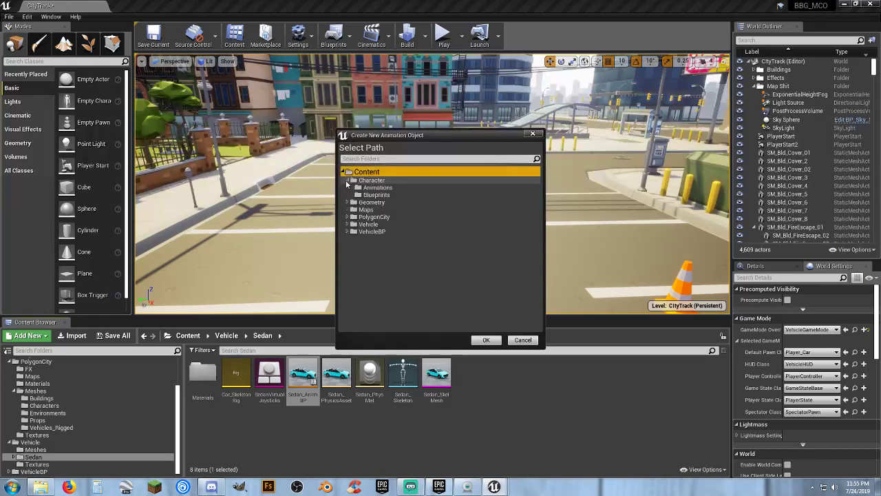
{"action": "left_click", "coordinate": [377, 187]}
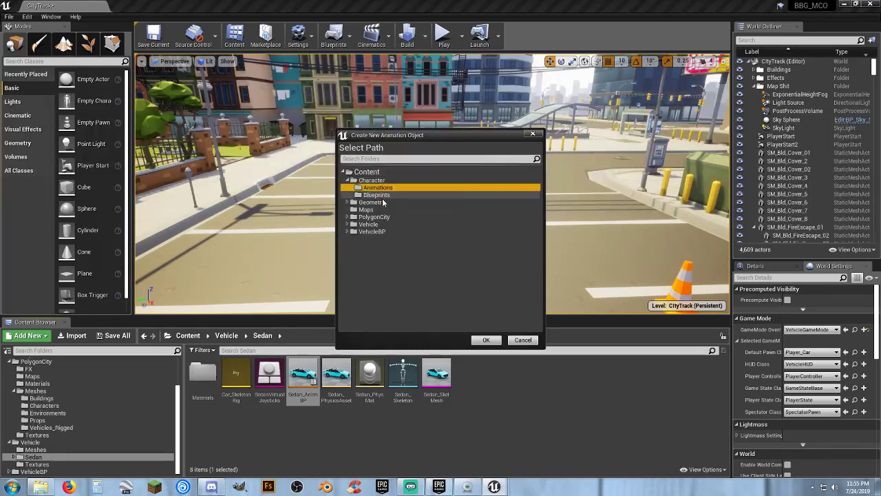
{"action": "left_click", "coordinate": [486, 340]}
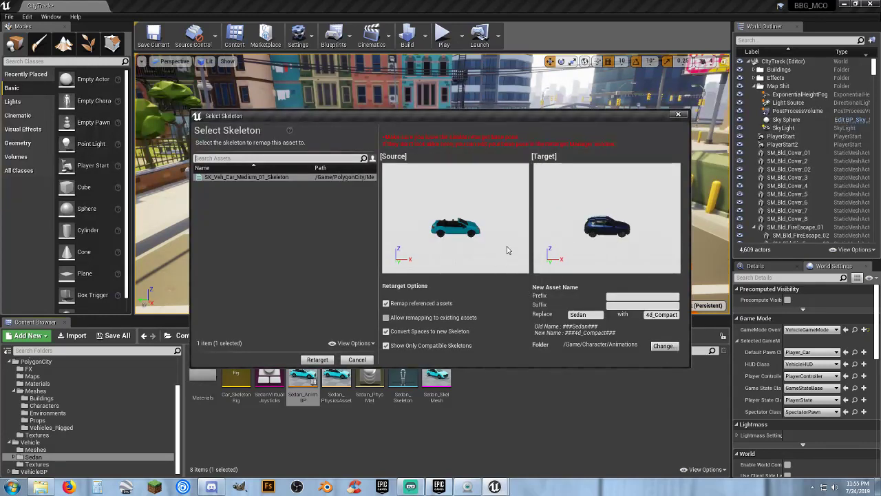
- Run the retarget of the sedan animation blueprint and save all modified content, including the CityTrack level
{"action": "left_click", "coordinate": [317, 359]}
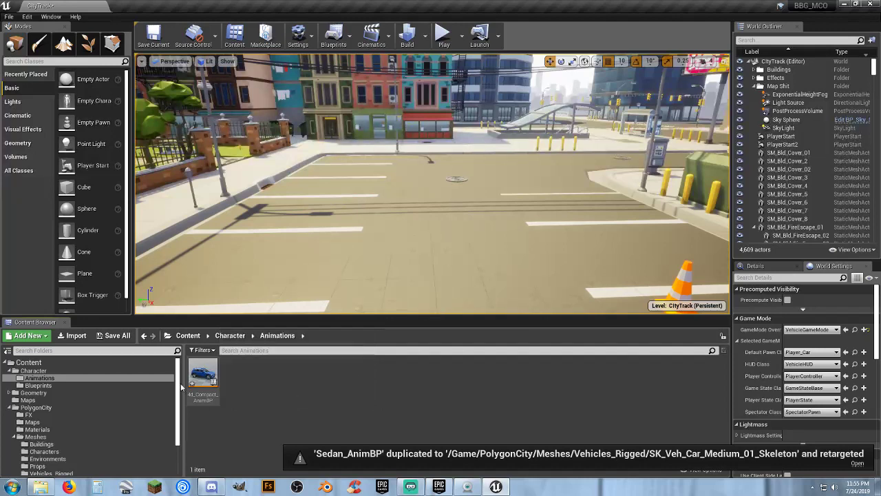
{"action": "left_click", "coordinate": [114, 335]}
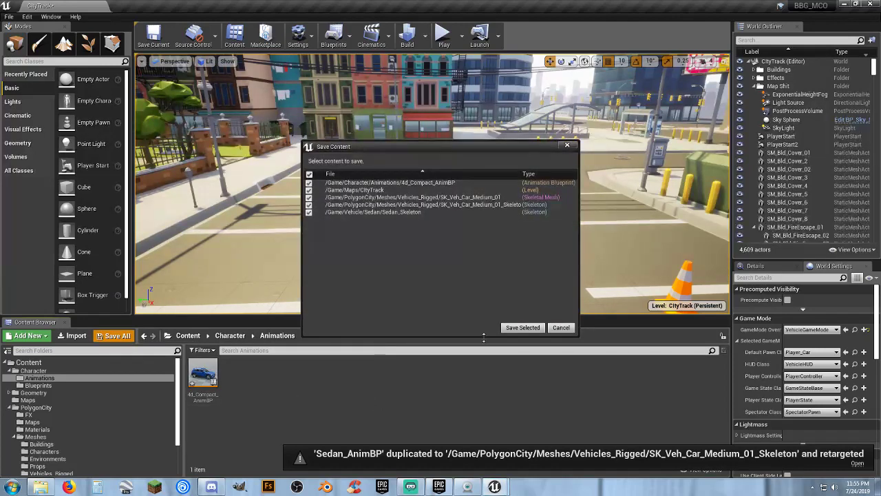
{"action": "left_click", "coordinate": [522, 327]}
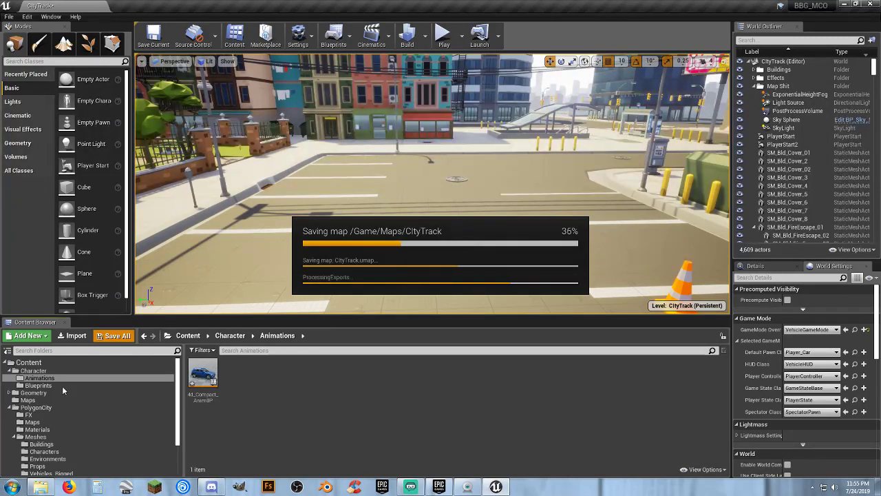
- Open the Player_Car blueprint from the Character/Blueprints folder and look over its event graph
{"action": "left_click", "coordinate": [41, 386]}
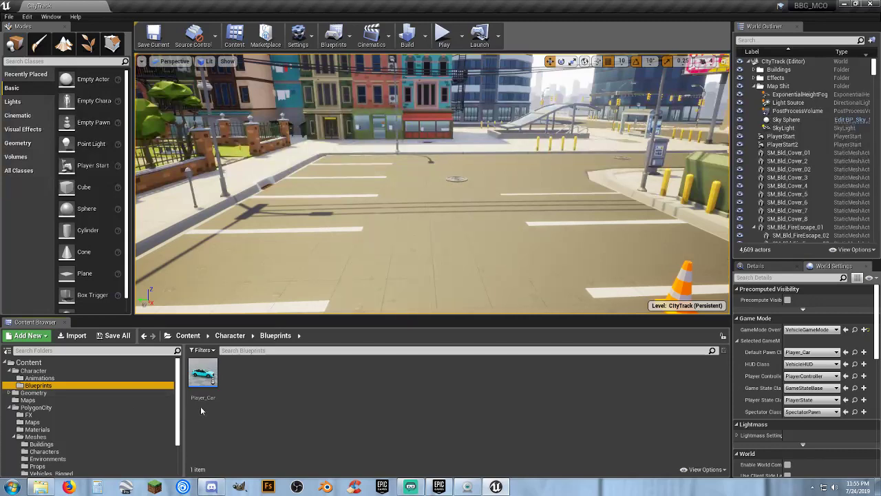
{"action": "double_click", "coordinate": [203, 378]}
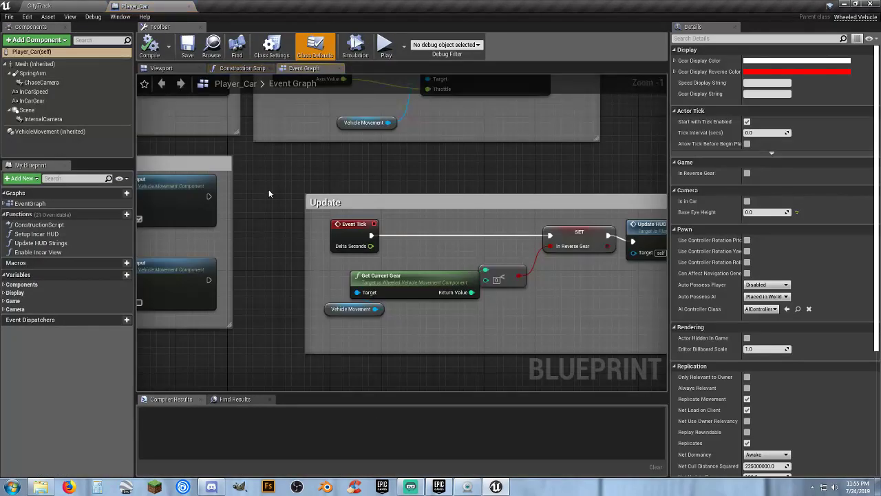
{"action": "right_click_drag", "start_coordinate": [277, 167], "coordinate": [398, 151]}
{"action": "scroll", "coordinate": [399, 151], "scroll_direction": "down", "scroll_amount": 3}
{"action": "right_click_drag", "start_coordinate": [396, 256], "coordinate": [392, 420]}
{"action": "scroll", "coordinate": [312, 181], "scroll_direction": "up", "scroll_amount": 3}
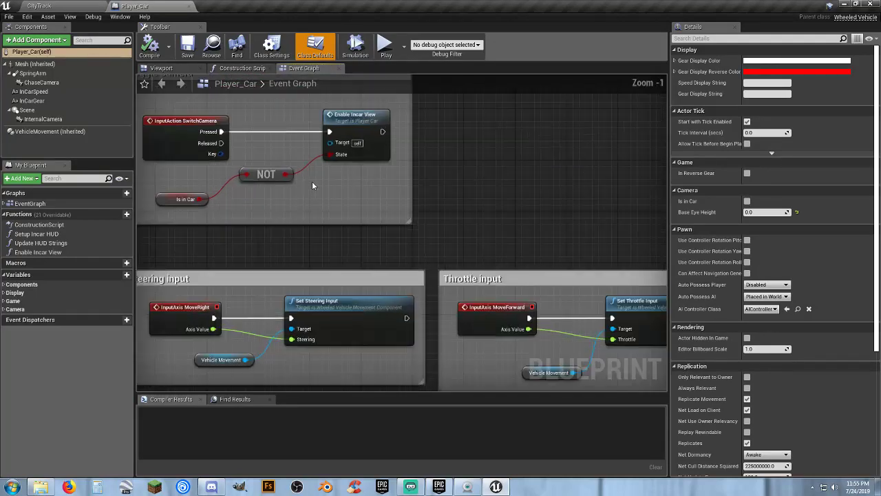
{"action": "right_click_drag", "start_coordinate": [312, 181], "coordinate": [349, 201]}
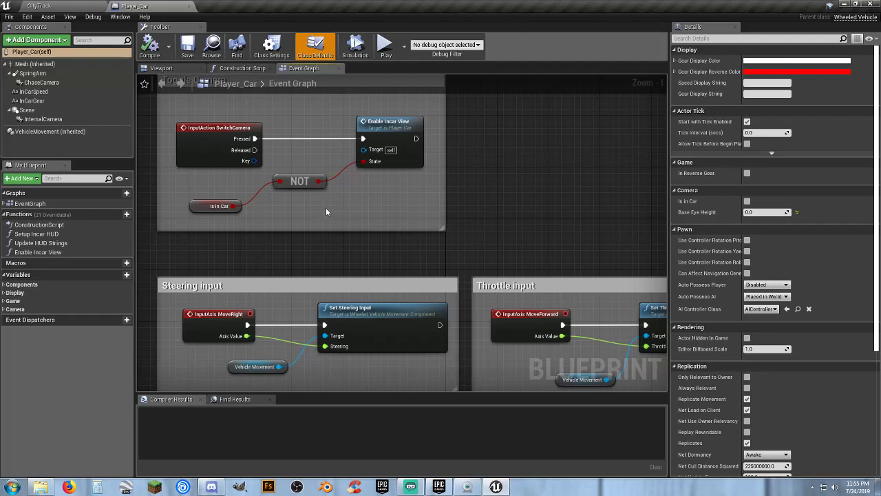
{"action": "scroll", "coordinate": [326, 211], "scroll_direction": "down", "scroll_amount": 4}
{"action": "right_click_drag", "start_coordinate": [511, 189], "coordinate": [418, 110]}
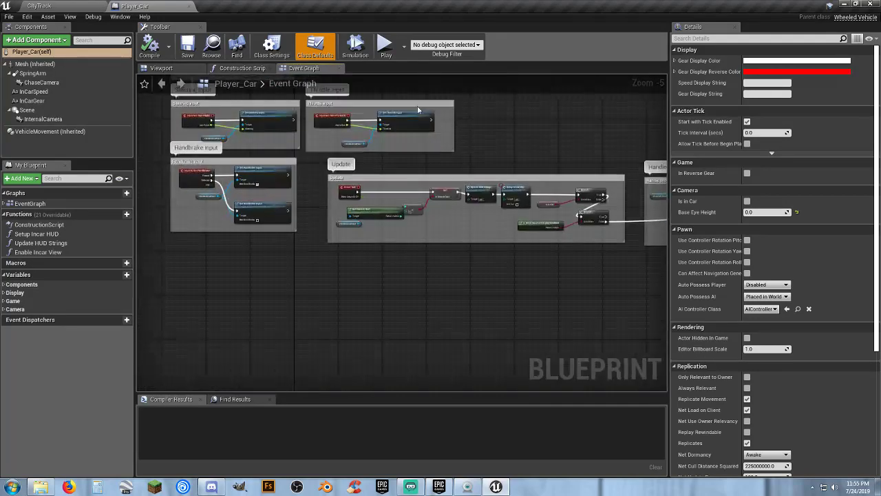
- Change the skeletal mesh of Player_Car's inherited Mesh component to SK_Veh_Car_Medium_01
{"action": "left_click", "coordinate": [162, 69]}
{"action": "scroll", "coordinate": [316, 211], "scroll_direction": "down", "scroll_amount": 5}
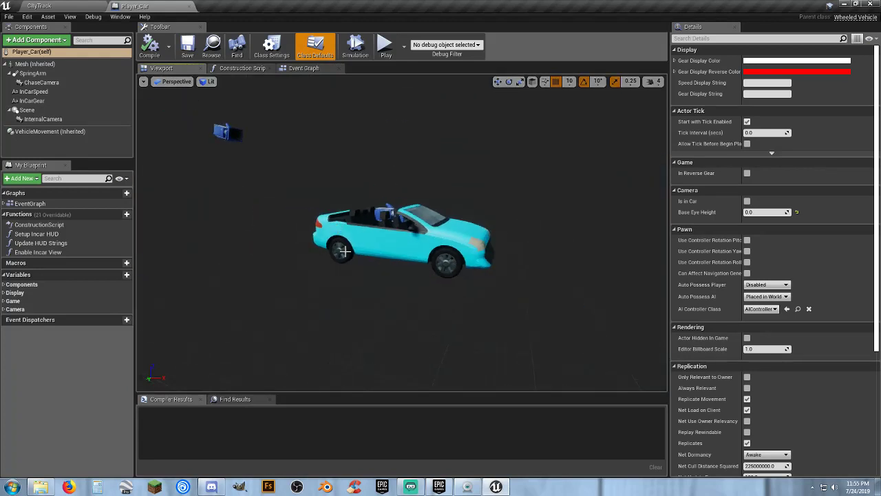
{"action": "left_click", "coordinate": [39, 64]}
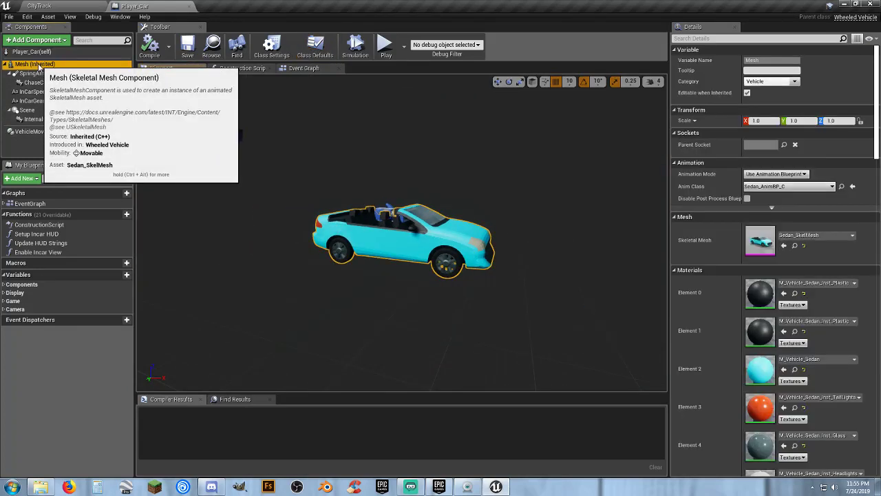
{"action": "left_click", "coordinate": [818, 237]}
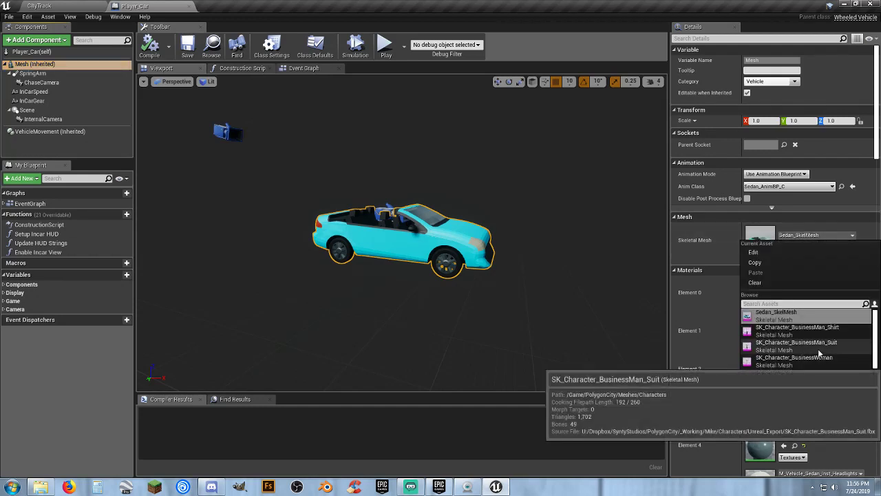
{"action": "scroll", "coordinate": [831, 390], "scroll_direction": "down", "scroll_amount": 2}
{"action": "scroll", "coordinate": [831, 390], "scroll_direction": "down", "scroll_amount": 3}
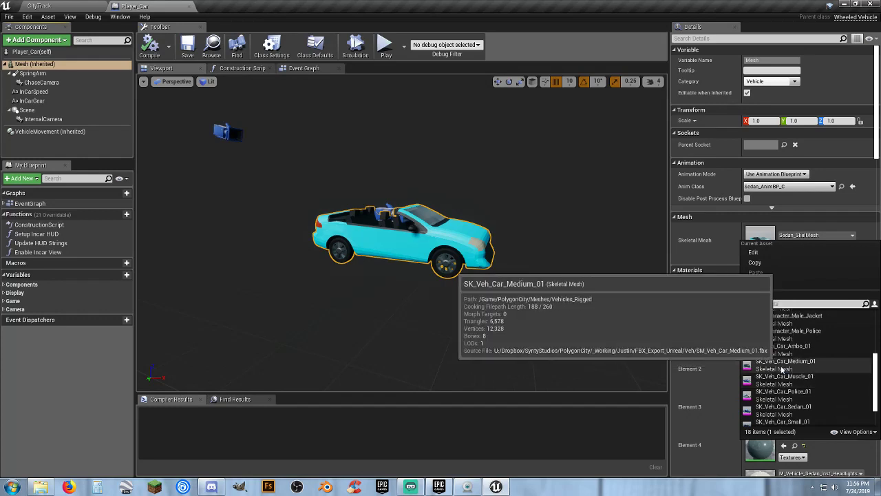
{"action": "left_click", "coordinate": [775, 366]}
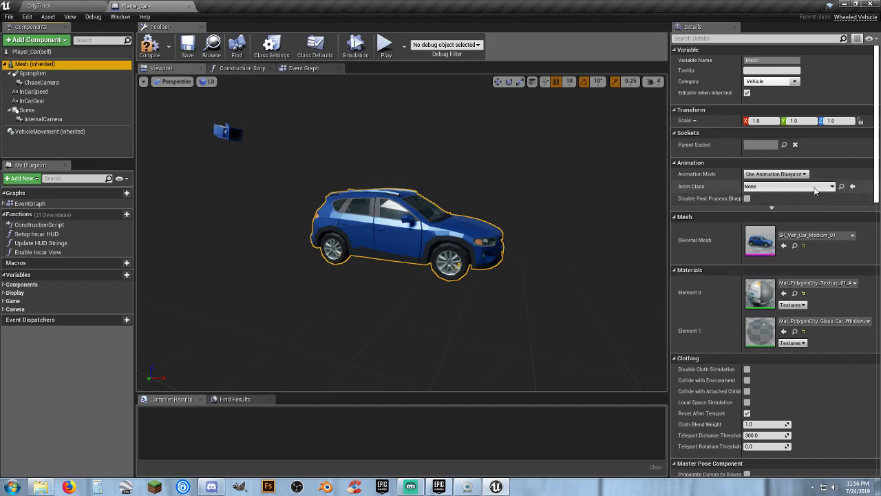
- Assign 4d_Compact_AnimBP as the Mesh component's anim class, and compile and save the blueprint
{"action": "left_click", "coordinate": [791, 186]}
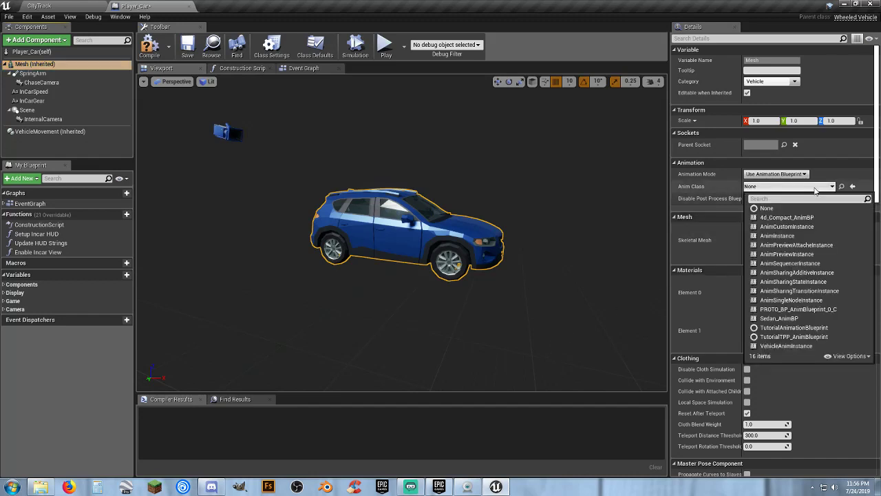
{"action": "left_click", "coordinate": [793, 218]}
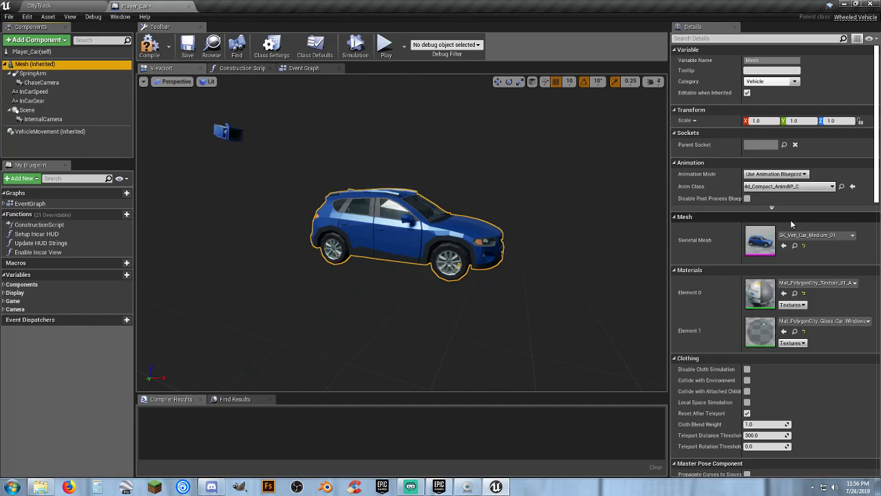
{"action": "left_click", "coordinate": [149, 46]}
{"action": "left_click", "coordinate": [189, 50]}
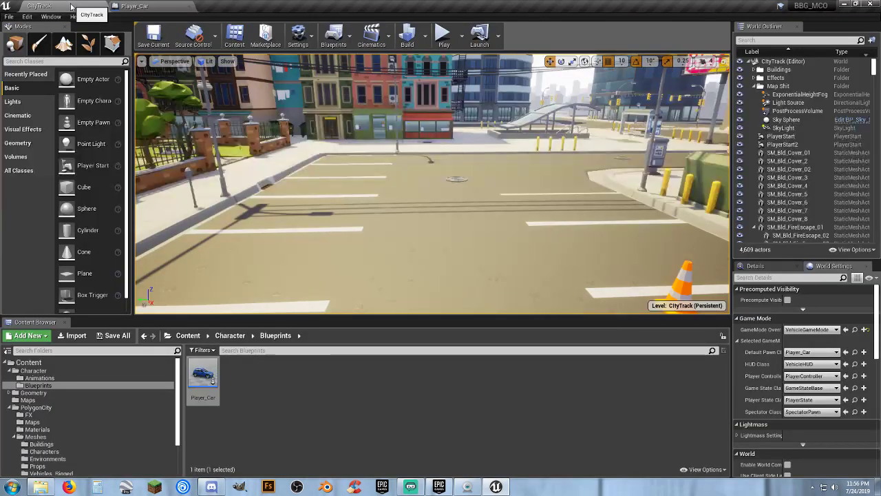
- Play-test the CityTrack level by driving the car forward, and stop the session
{"action": "left_click", "coordinate": [41, 6]}
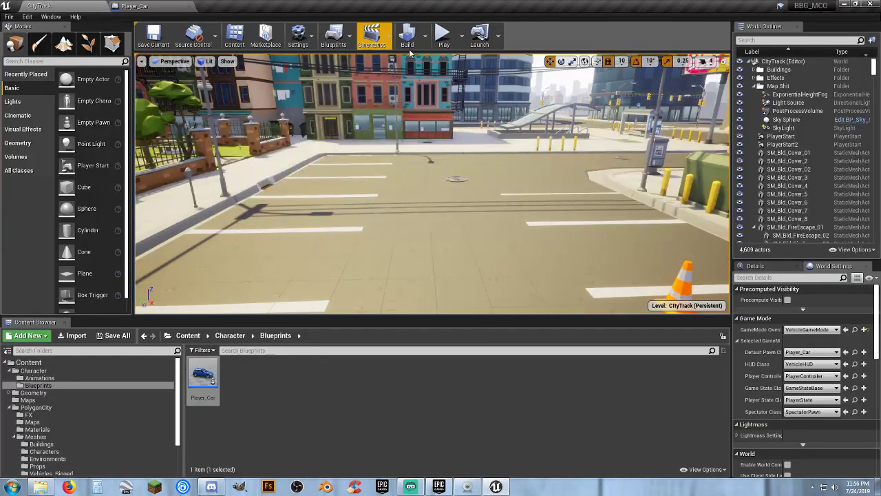
{"action": "left_click", "coordinate": [444, 36]}
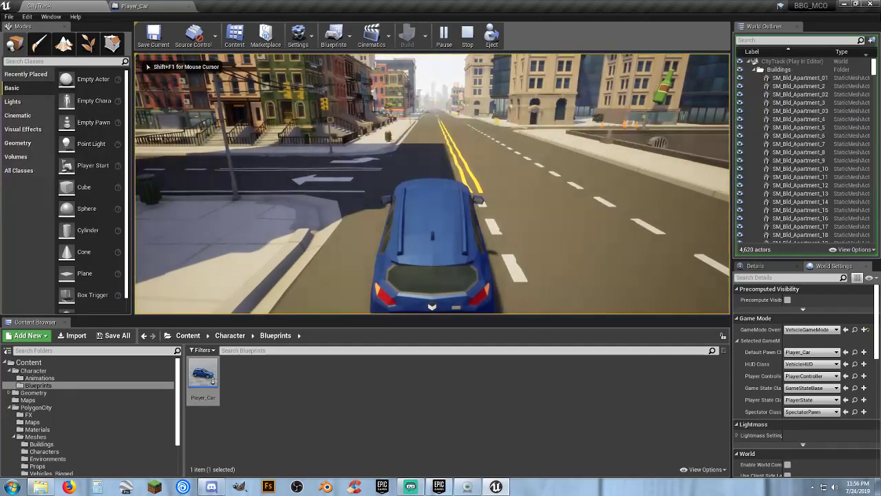
{"action": "key", "text": "w"}
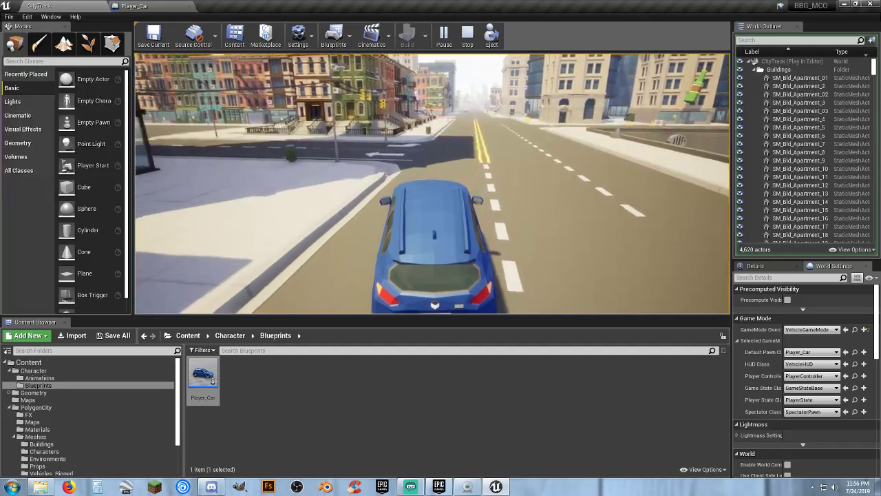
{"action": "key", "text": "Escape"}
- Review the VehicleMovement component of Player_Car, examining its mechanical, steering, vehicle setup, avoidance and input settings
{"action": "left_click", "coordinate": [135, 6]}
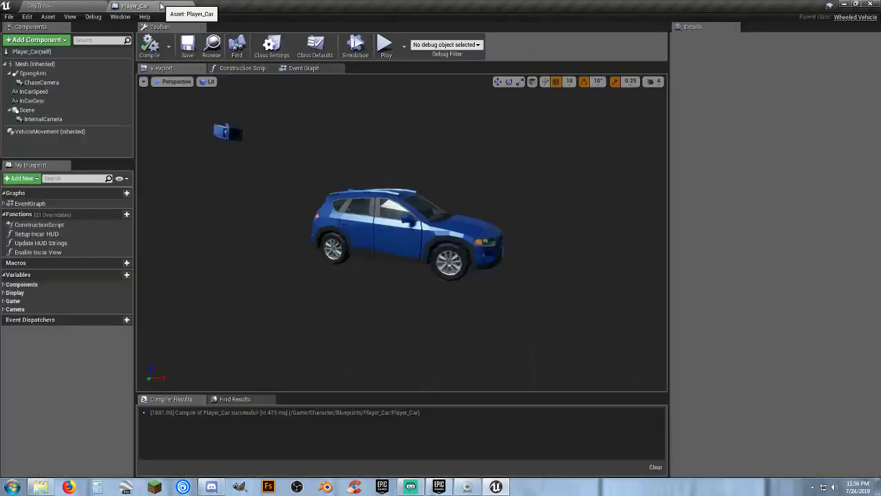
{"action": "left_click", "coordinate": [41, 131]}
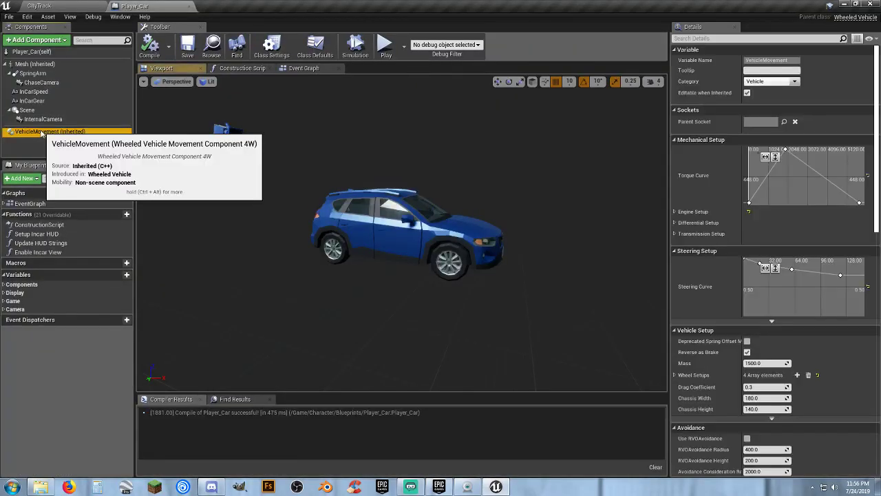
{"action": "scroll", "coordinate": [701, 160], "scroll_direction": "down", "scroll_amount": 5}
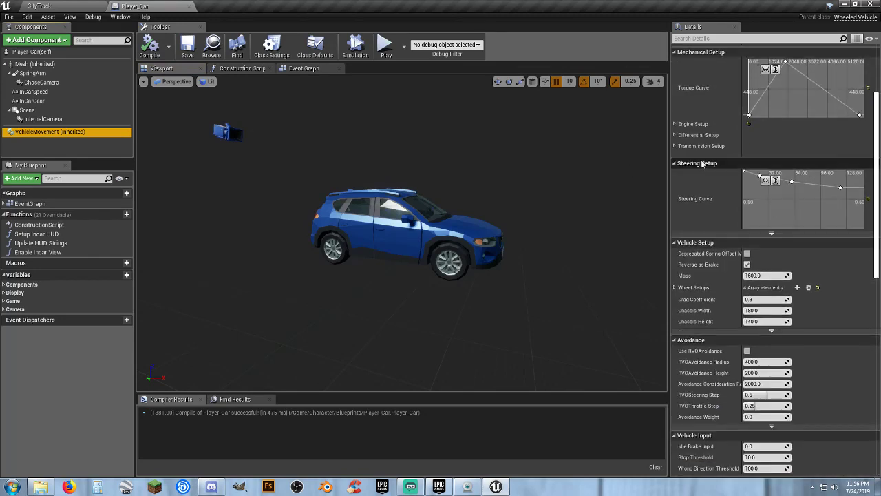
{"action": "scroll", "coordinate": [701, 166], "scroll_direction": "down", "scroll_amount": 2}
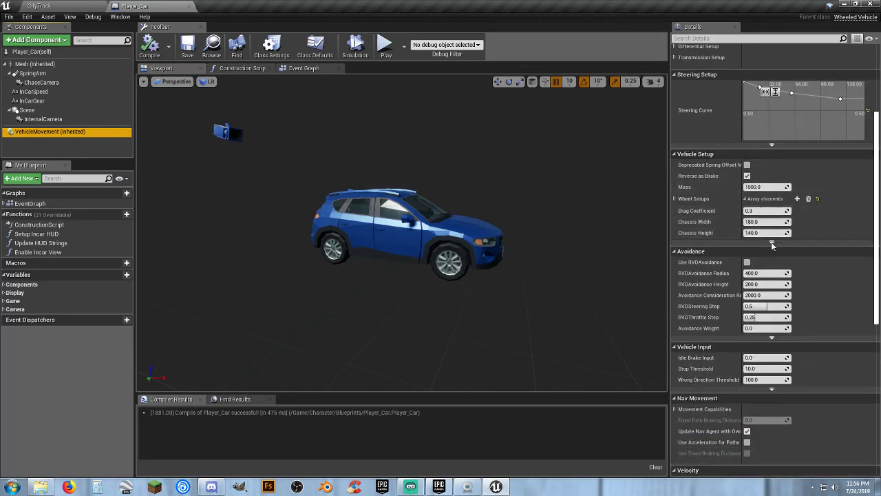
{"action": "left_click", "coordinate": [771, 242]}
{"action": "scroll", "coordinate": [713, 232], "scroll_direction": "down", "scroll_amount": 3}
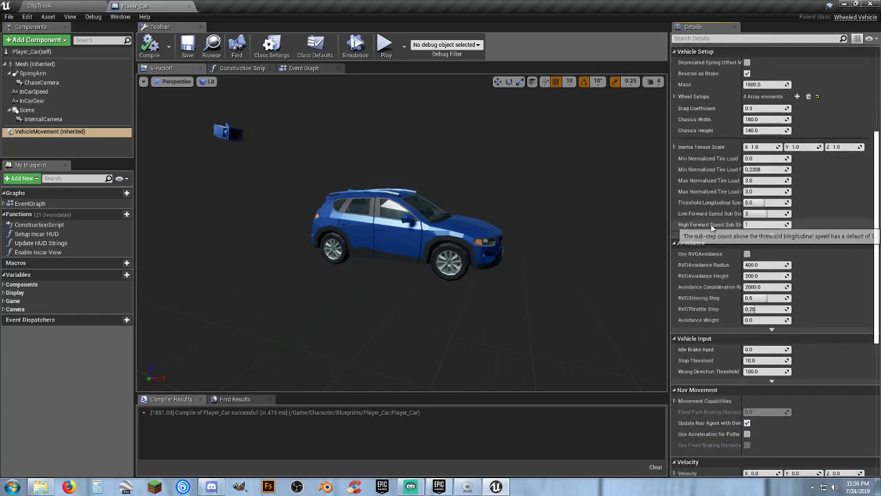
{"action": "scroll", "coordinate": [712, 218], "scroll_direction": "up", "scroll_amount": 2}
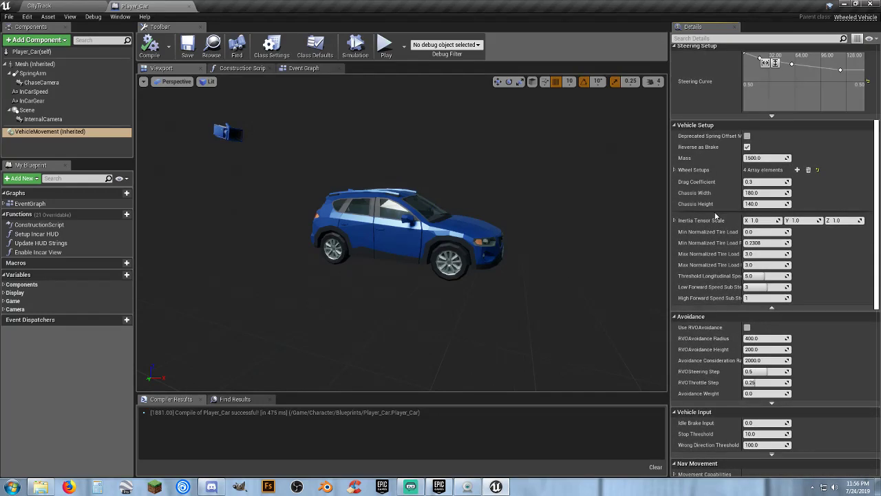
{"action": "left_click", "coordinate": [773, 311]}
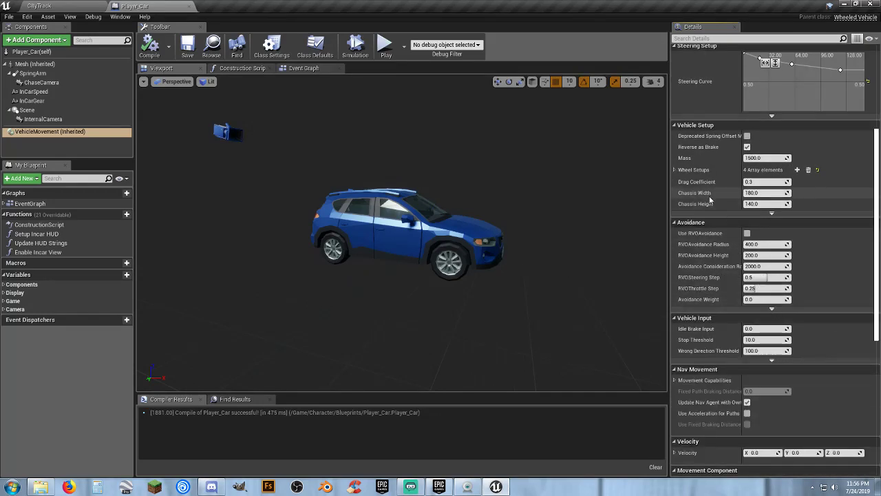
{"action": "scroll", "coordinate": [710, 195], "scroll_direction": "down", "scroll_amount": 2}
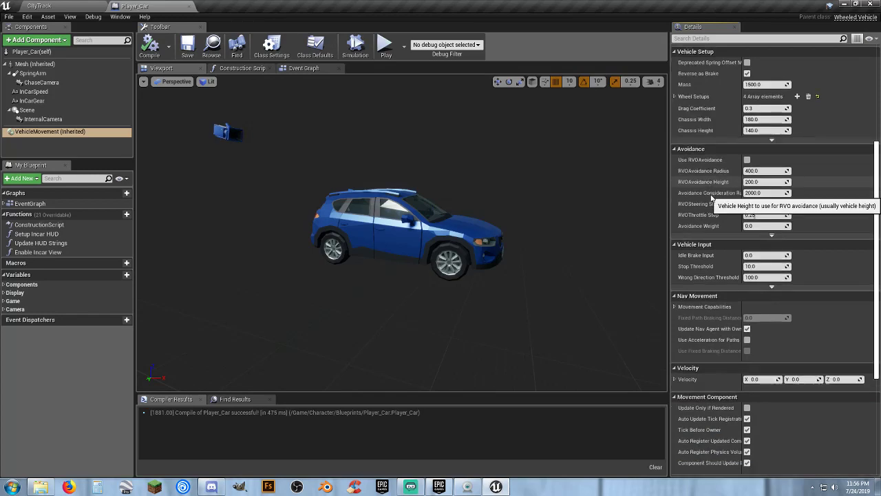
{"action": "scroll", "coordinate": [713, 198], "scroll_direction": "down", "scroll_amount": 1}
{"action": "scroll", "coordinate": [711, 198], "scroll_direction": "up", "scroll_amount": 7}
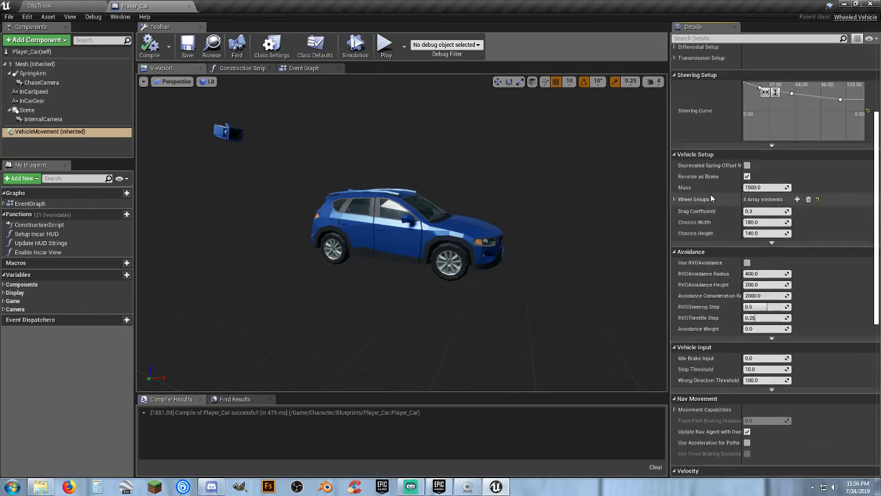
{"action": "scroll", "coordinate": [711, 194], "scroll_direction": "up", "scroll_amount": 3}
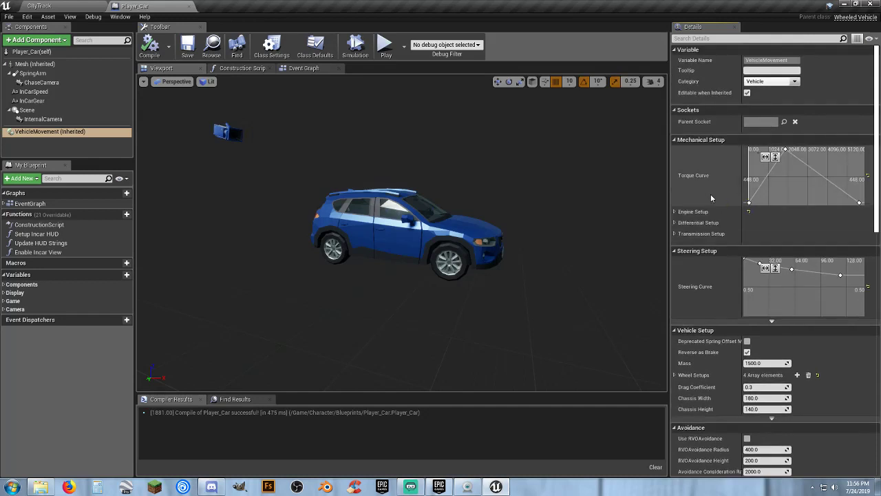
- Filter the VehicleMovement details by "wh" to inspect the wheel setups, and clear the filter
{"action": "left_click", "coordinate": [702, 39]}
{"action": "type", "text": "wh"}
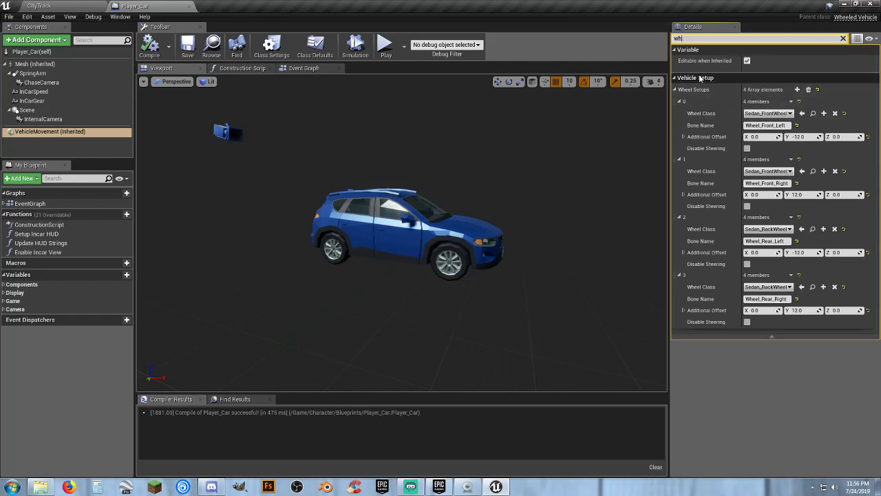
{"action": "key", "text": "BackSpace"}
{"action": "key", "text": "BackSpace"}
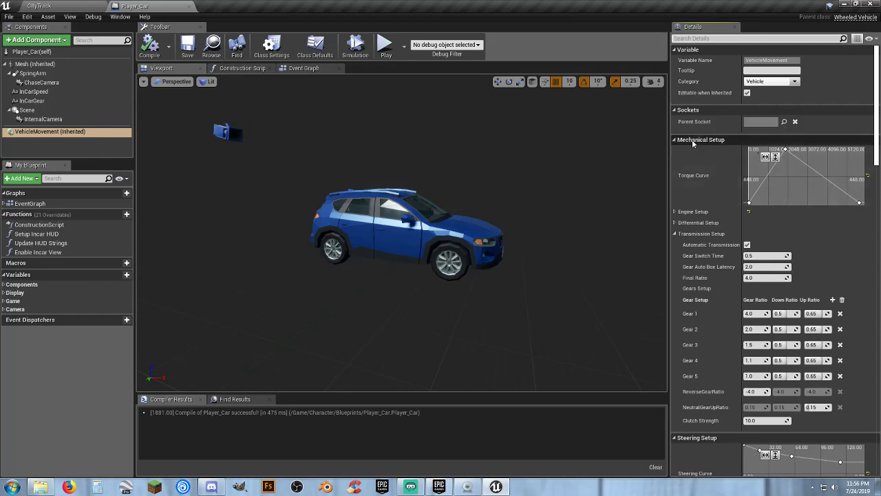
- Collapse the Transmission Setup of VehicleMovement and examine the bone names assigned to the four wheel setups
{"action": "scroll", "coordinate": [684, 179], "scroll_direction": "down", "scroll_amount": 1}
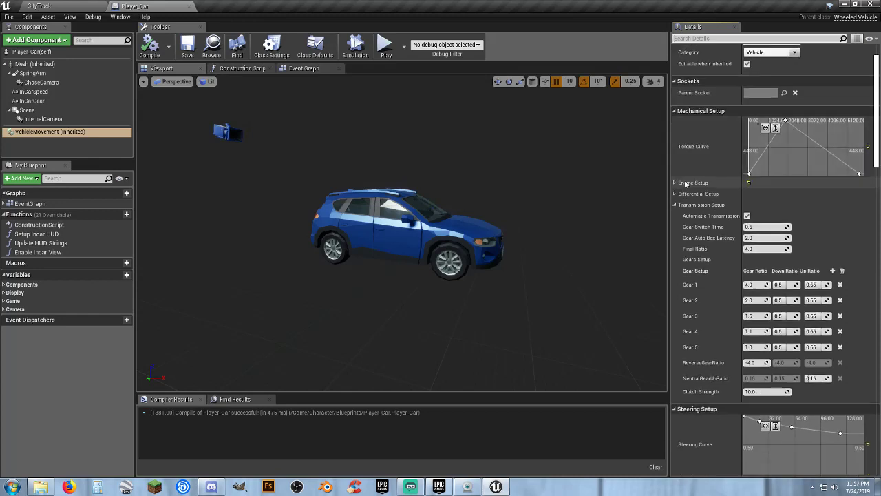
{"action": "left_click", "coordinate": [676, 206]}
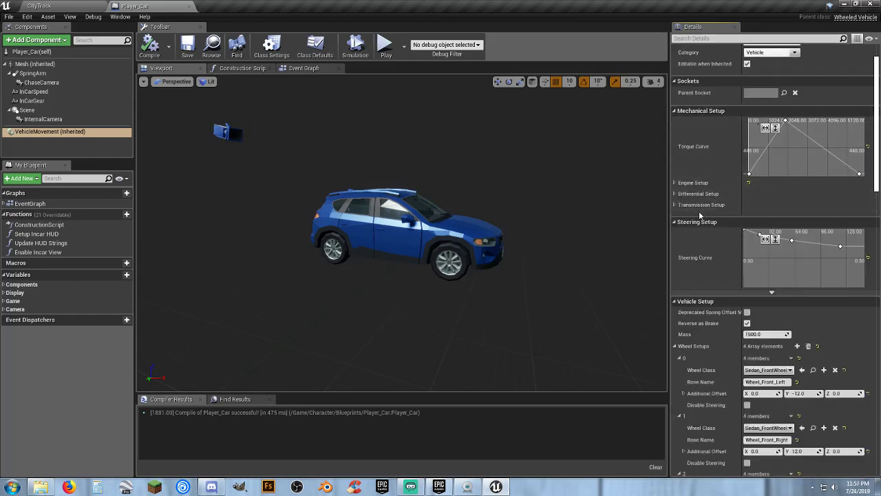
{"action": "scroll", "coordinate": [699, 212], "scroll_direction": "down", "scroll_amount": 2}
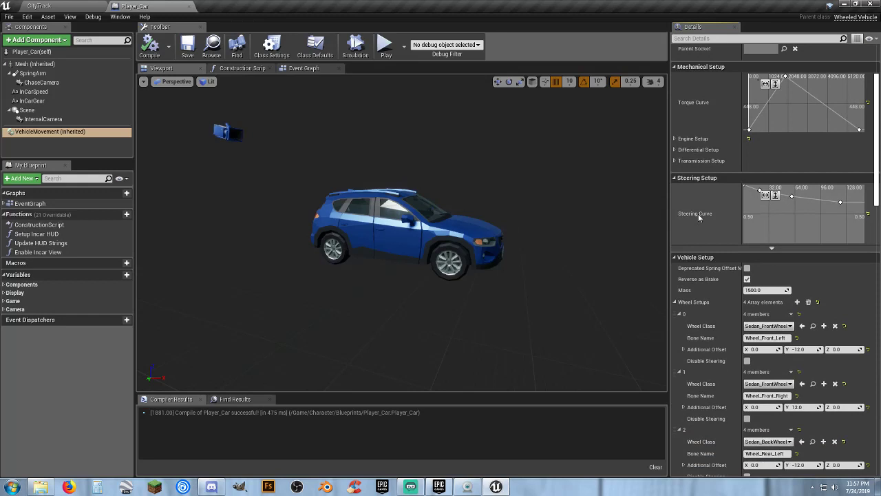
{"action": "left_click", "coordinate": [675, 303]}
{"action": "left_click", "coordinate": [674, 301]}
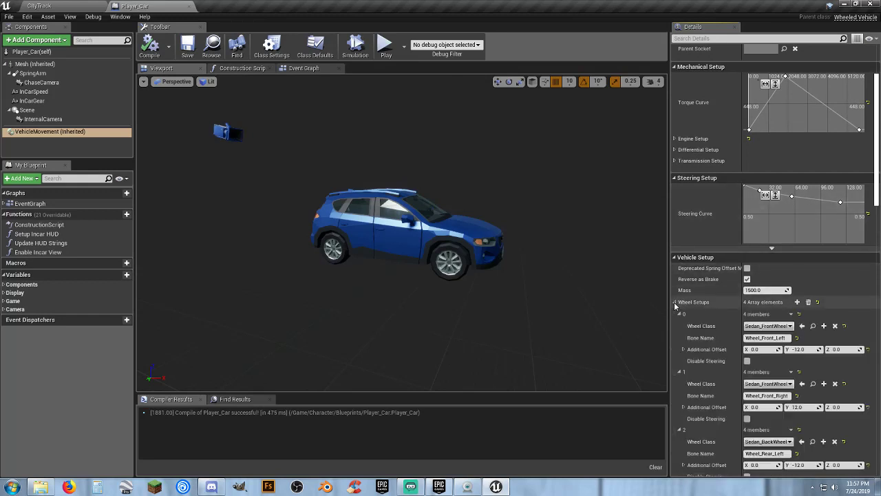
{"action": "scroll", "coordinate": [689, 262], "scroll_direction": "down", "scroll_amount": 4}
{"action": "scroll", "coordinate": [694, 236], "scroll_direction": "down", "scroll_amount": 1}
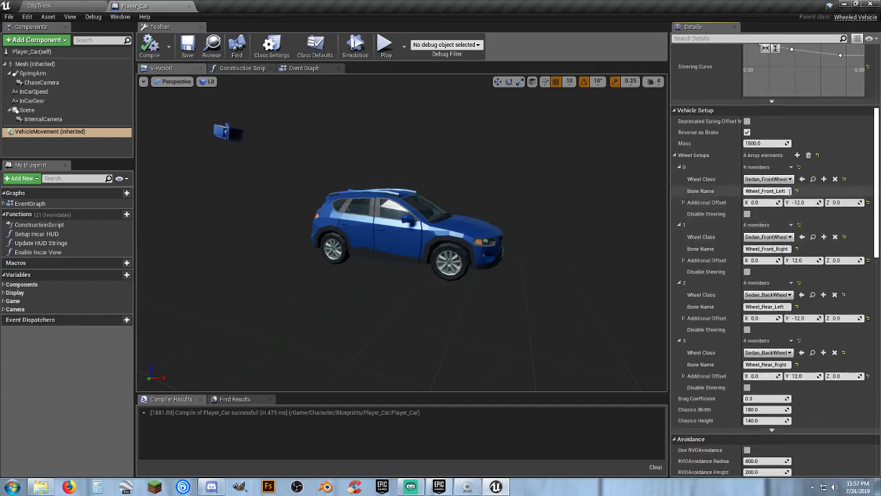
{"action": "scroll", "coordinate": [781, 191], "scroll_direction": "down", "scroll_amount": 1}
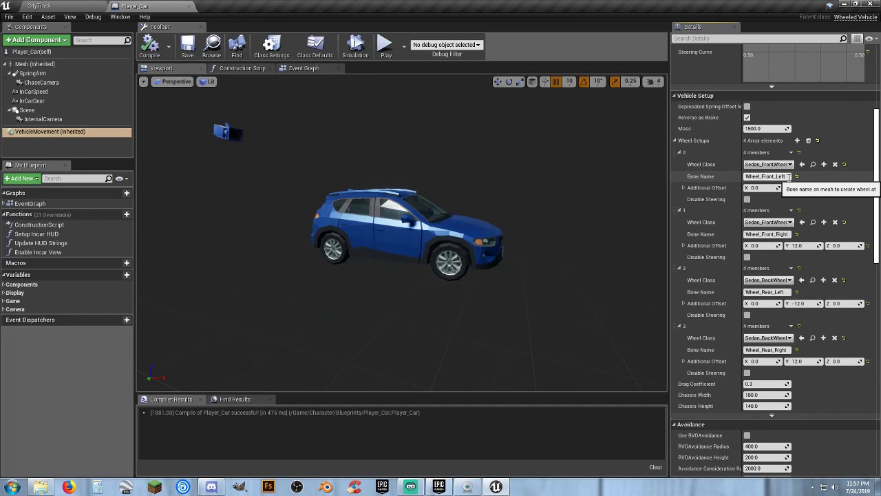
- Open the medium car's skeleton asset from the PolygonCity Vehicles_Rigged folder and show its skeleton tree
{"action": "left_click", "coordinate": [80, 10]}
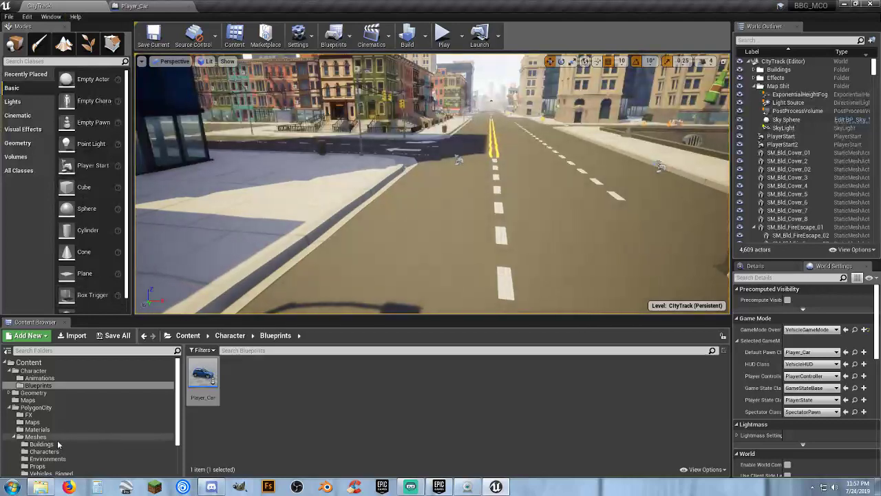
{"action": "scroll", "coordinate": [52, 439], "scroll_direction": "down", "scroll_amount": 2}
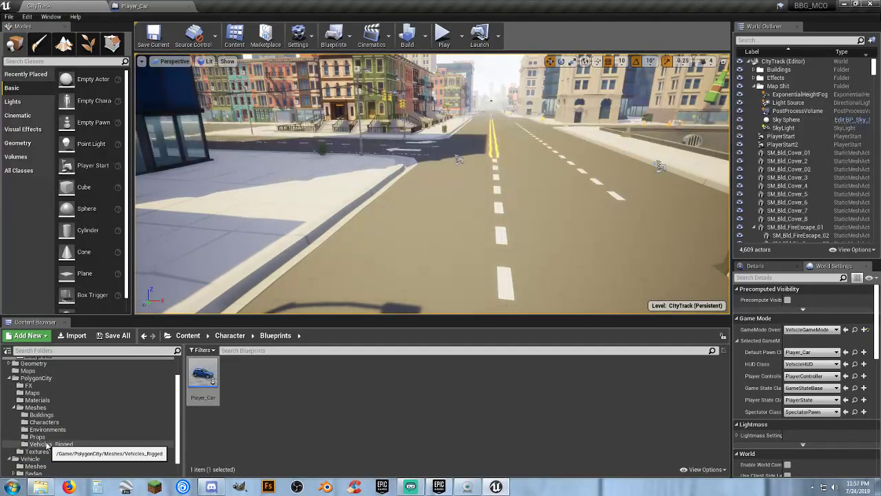
{"action": "left_click", "coordinate": [51, 444]}
{"action": "left_click", "coordinate": [600, 436]}
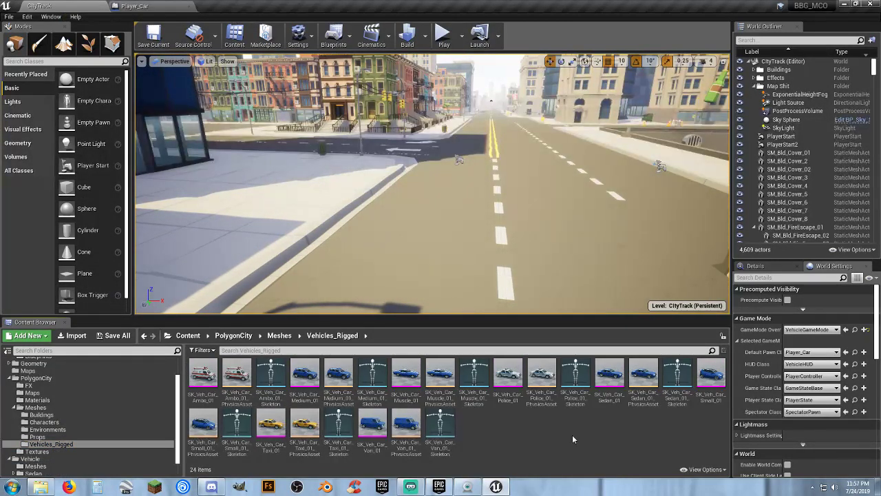
{"action": "double_click", "coordinate": [380, 401]}
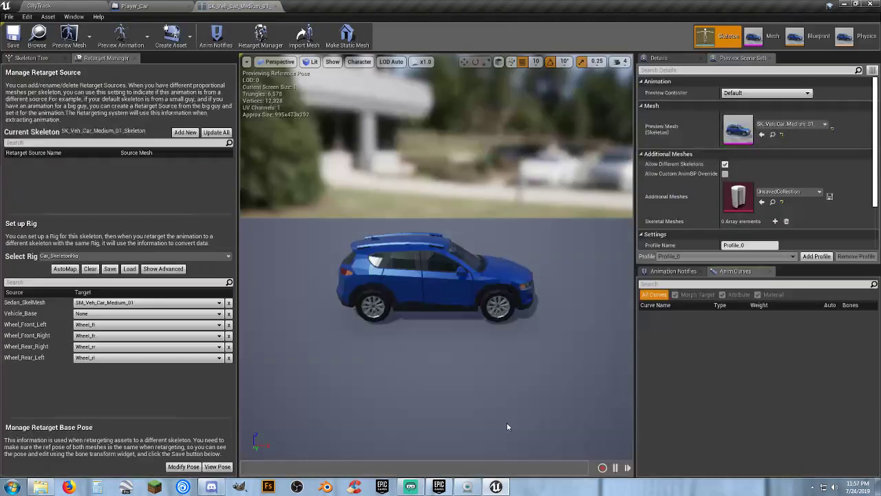
{"action": "left_click", "coordinate": [31, 57]}
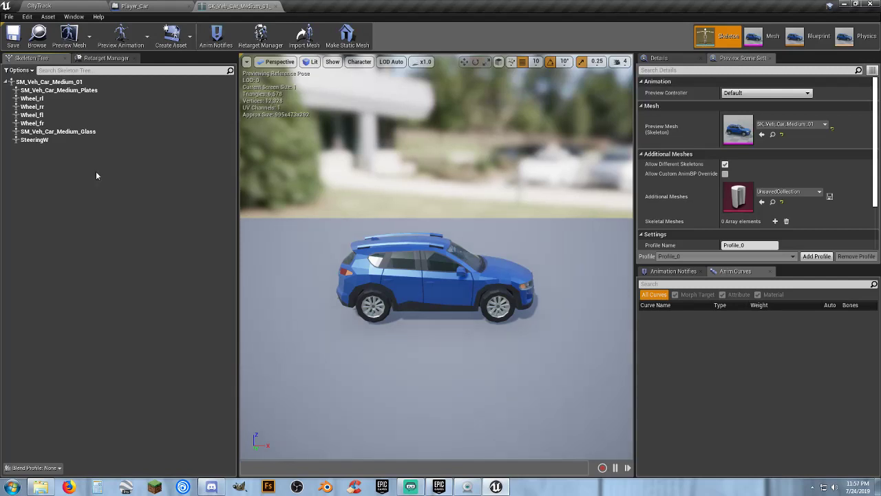
- Copy the front-left wheel's bone name from the skeleton and set Player_Car's wheel setup 0 bone name to Wheel_fl
{"action": "left_click", "coordinate": [135, 6]}
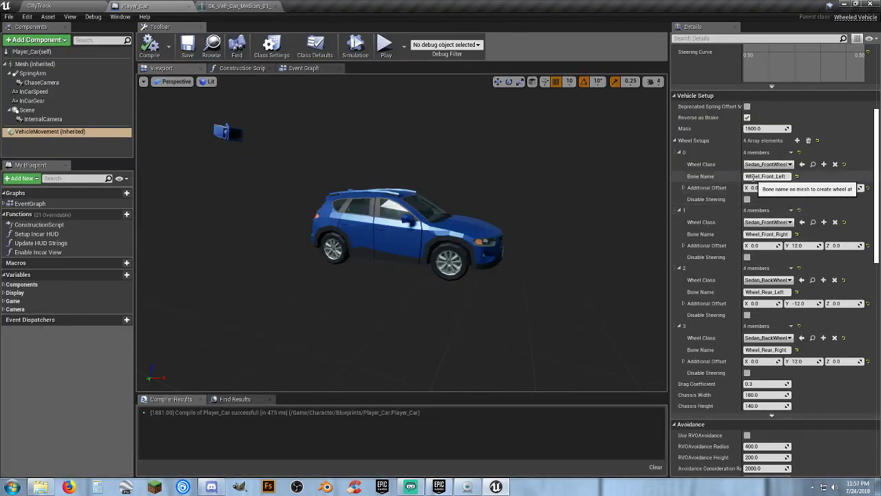
{"action": "left_click", "coordinate": [238, 7]}
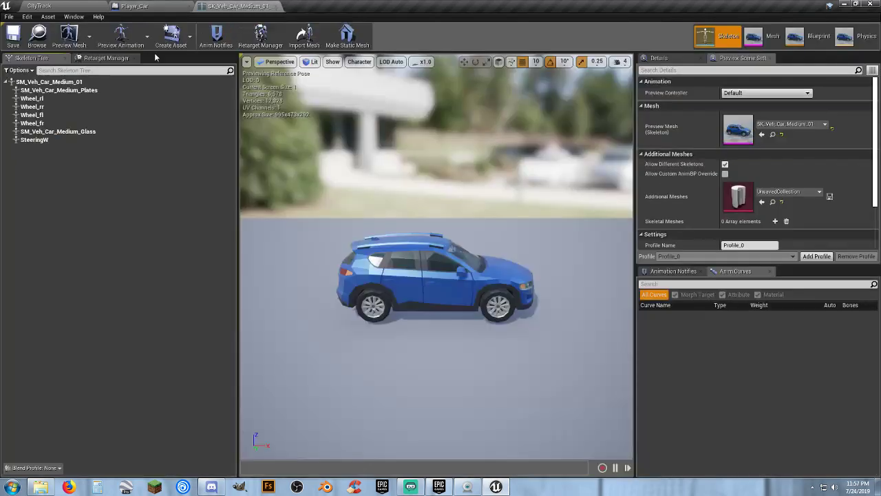
{"action": "left_click", "coordinate": [48, 116]}
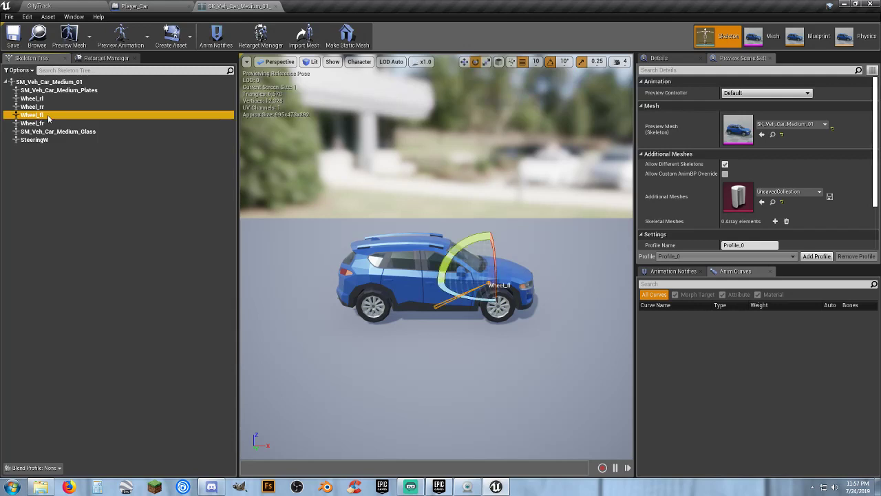
{"action": "right_click", "coordinate": [48, 117]}
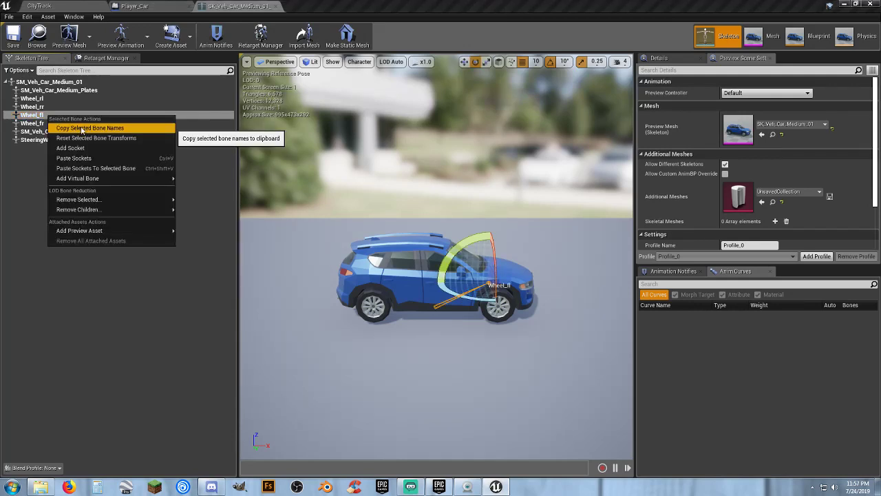
{"action": "left_click", "coordinate": [81, 129]}
{"action": "left_click", "coordinate": [155, 12]}
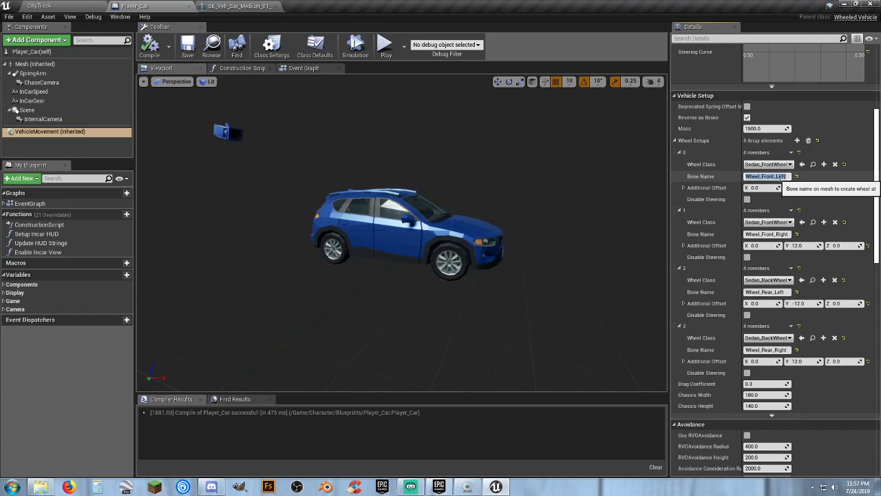
{"action": "key", "text": "ctrl+v"}
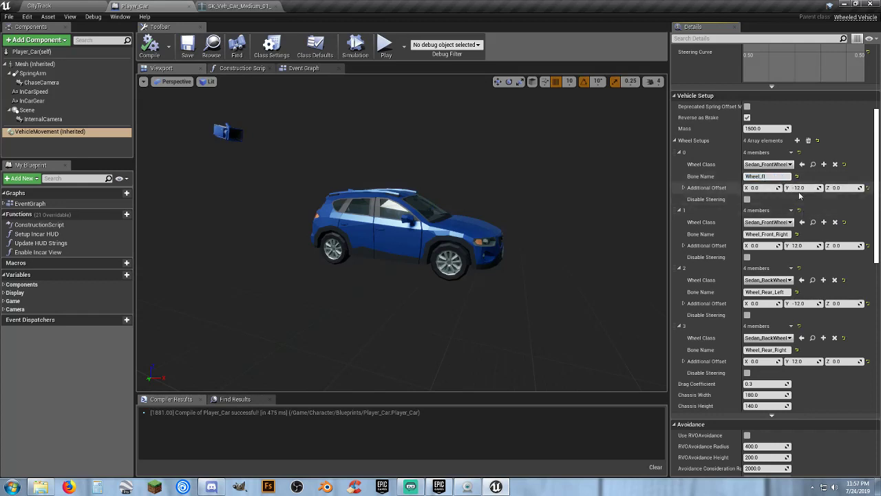
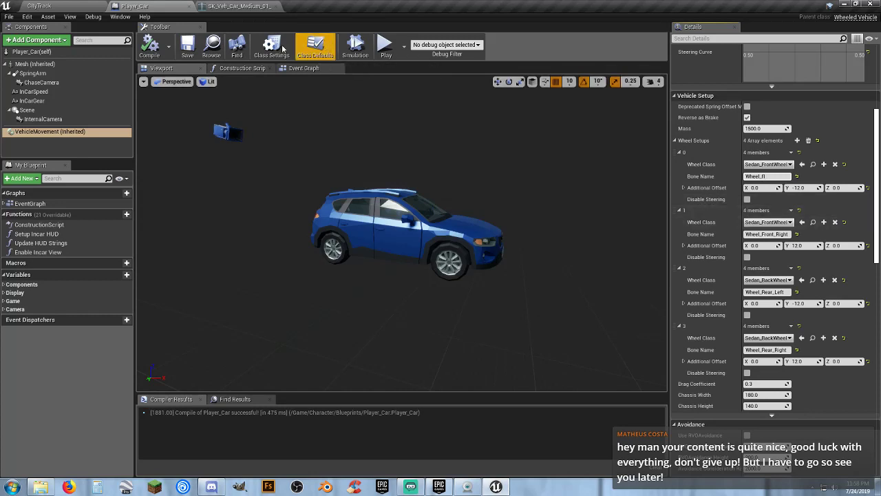
- Copy the front-right wheel's bone name from the skeleton and set wheel setup 1's bone name to Wheel_fr
{"action": "left_click", "coordinate": [240, 7]}
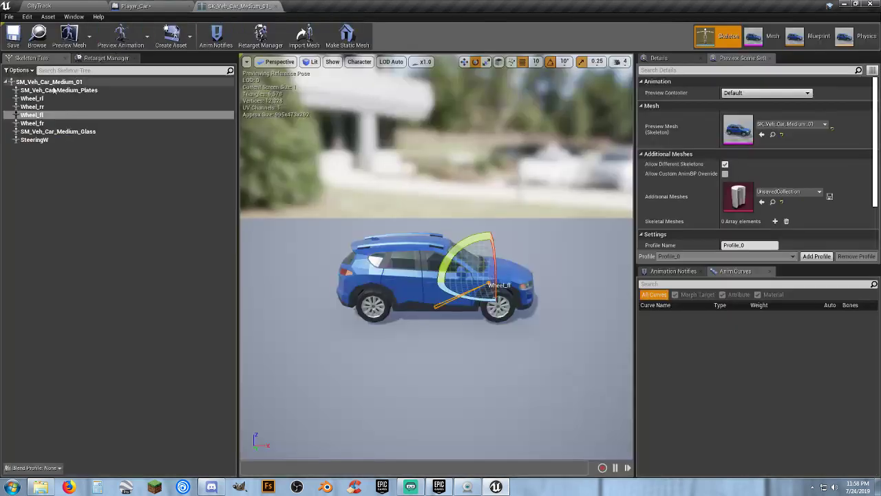
{"action": "left_click", "coordinate": [49, 123]}
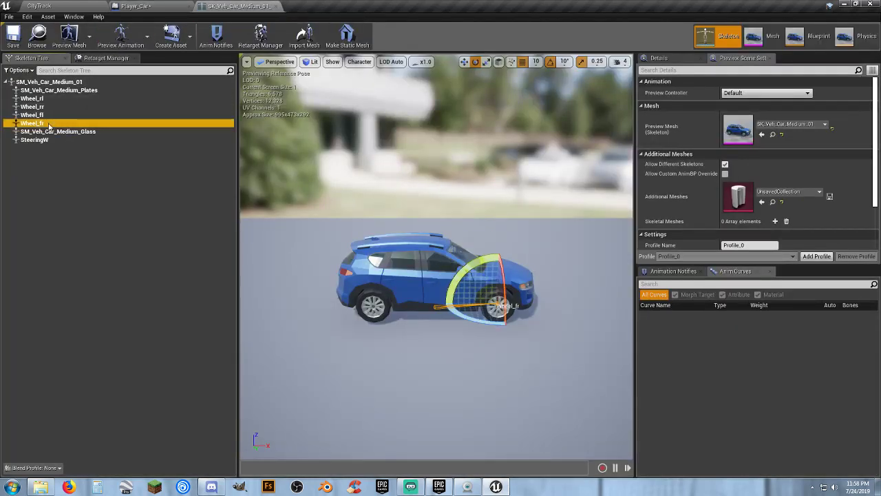
{"action": "right_click", "coordinate": [48, 124]}
{"action": "left_click", "coordinate": [95, 136]}
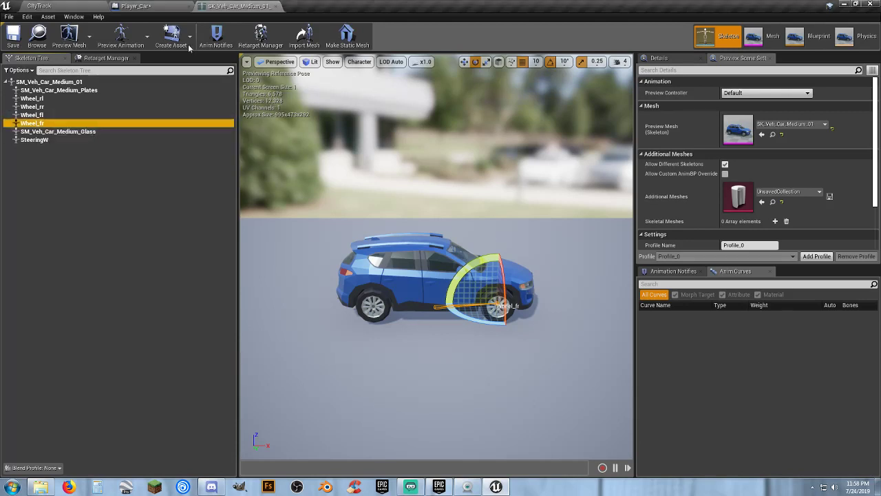
{"action": "left_click", "coordinate": [159, 8]}
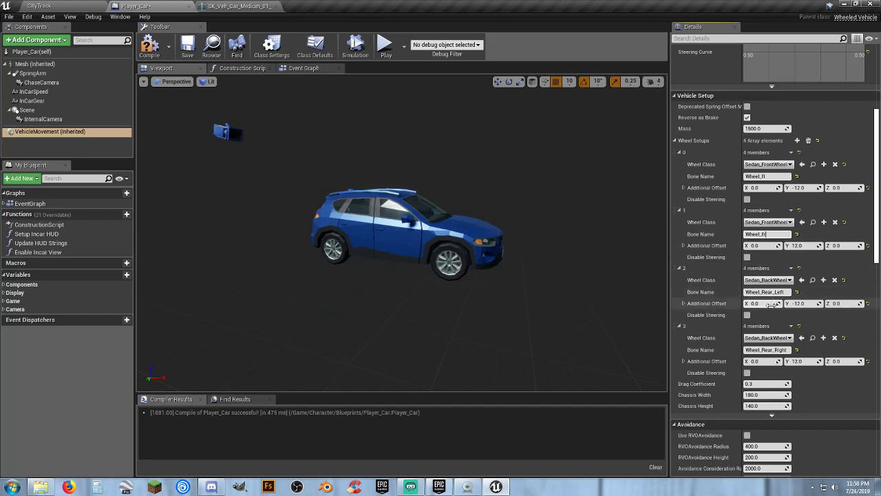
- Copy the rear-left wheel's bone name from the skeleton and set wheel setup 2's bone name to Wheel_rl
{"action": "left_click", "coordinate": [238, 6]}
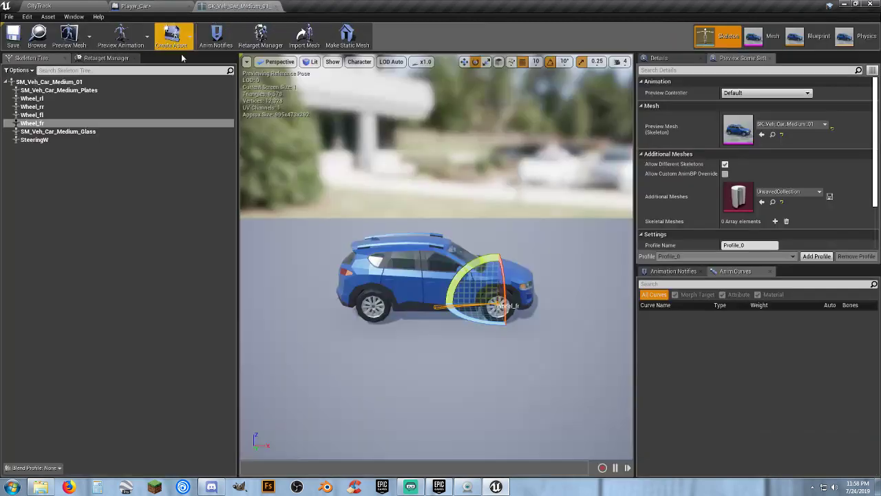
{"action": "left_click", "coordinate": [51, 98]}
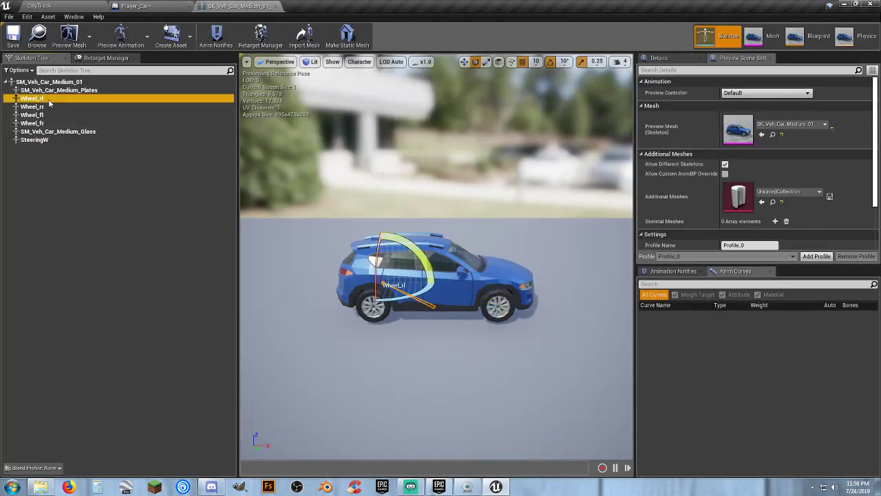
{"action": "right_click", "coordinate": [49, 100]}
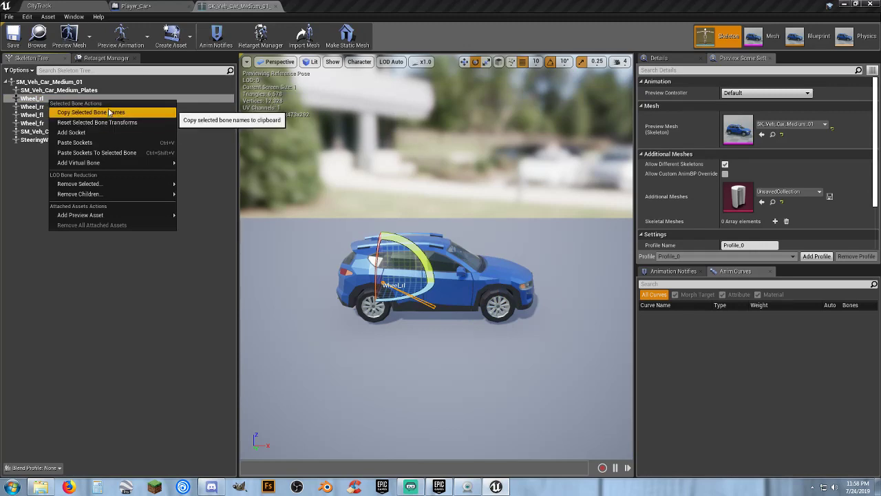
{"action": "left_click", "coordinate": [94, 114]}
{"action": "left_click", "coordinate": [164, 6]}
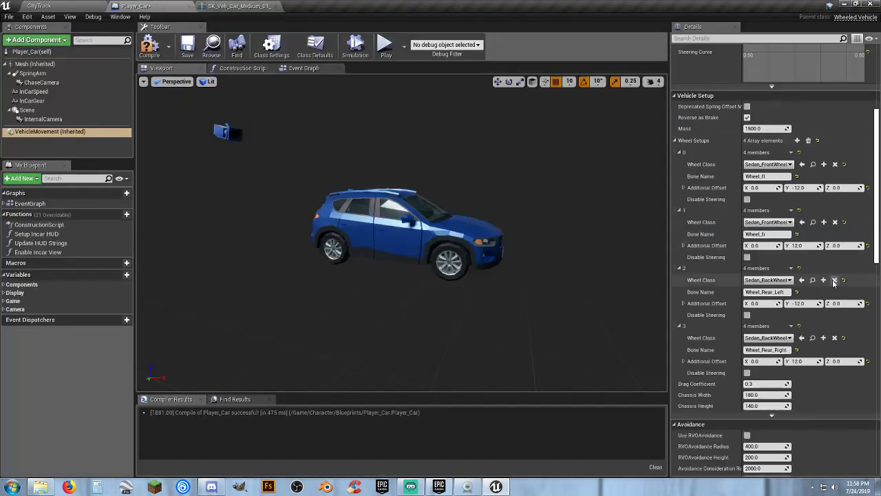
{"action": "left_click", "coordinate": [765, 292]}
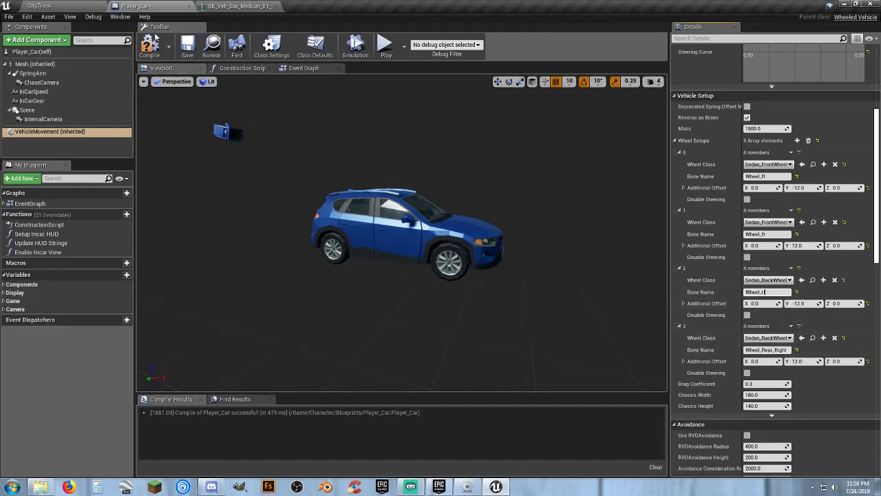
- Set wheel setup 3's bone name to Wheel_rr, copied from the skeleton, and compile and save Player_Car
{"action": "left_click", "coordinate": [226, 7]}
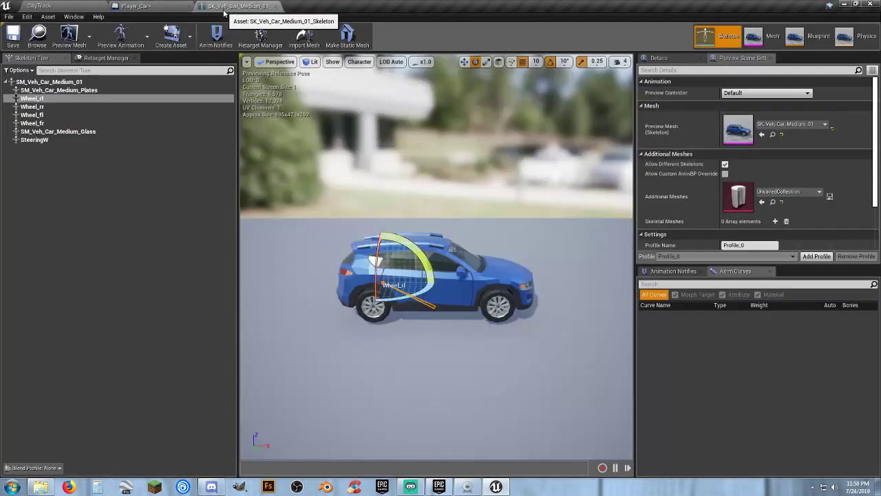
{"action": "left_click", "coordinate": [51, 108]}
{"action": "right_click", "coordinate": [51, 109]}
{"action": "left_click", "coordinate": [93, 120]}
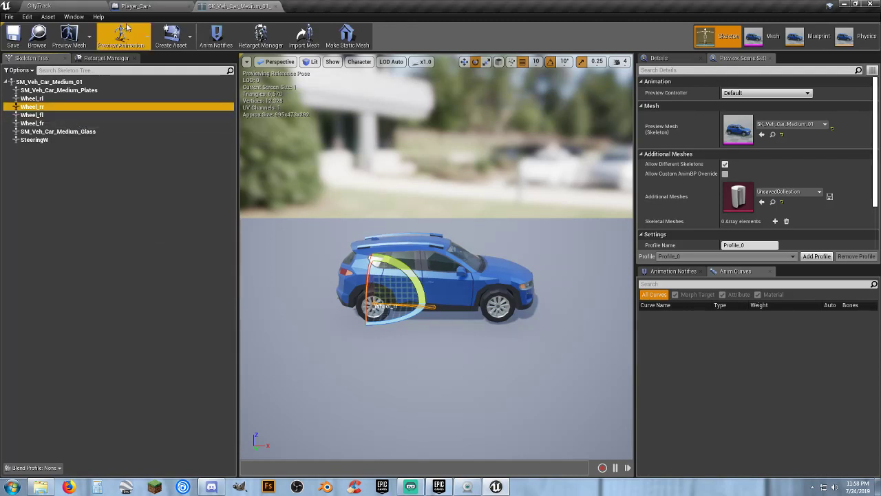
{"action": "left_click", "coordinate": [136, 7]}
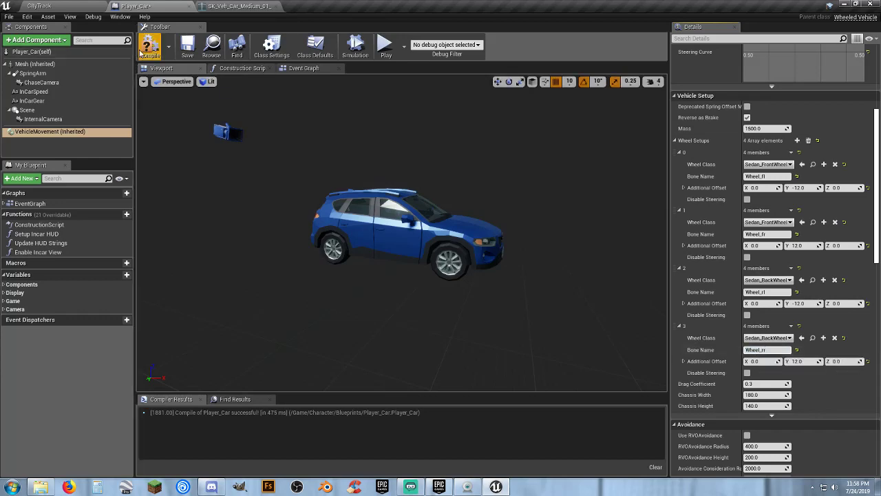
{"action": "left_click", "coordinate": [143, 49]}
{"action": "left_click", "coordinate": [183, 45]}
- Play the CityTrack level and test-drive the car along the streets and around corners, then end the play session
{"action": "left_click", "coordinate": [85, 6]}
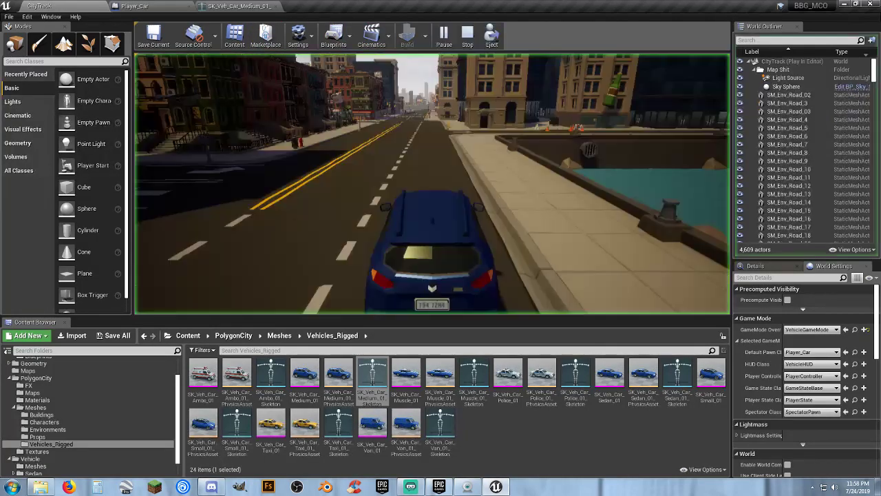
{"action": "left_click", "coordinate": [468, 195]}
{"action": "key", "text": "w"}
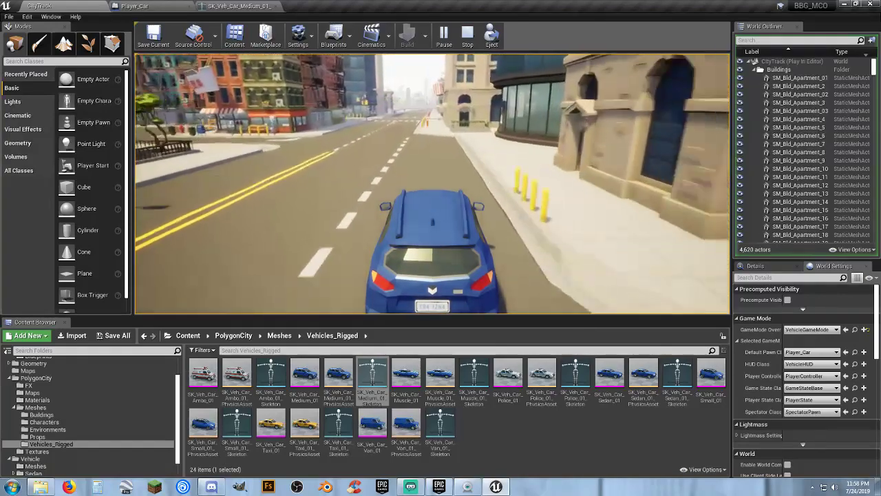
{"action": "key", "text": "a"}
{"action": "key", "text": "a"}
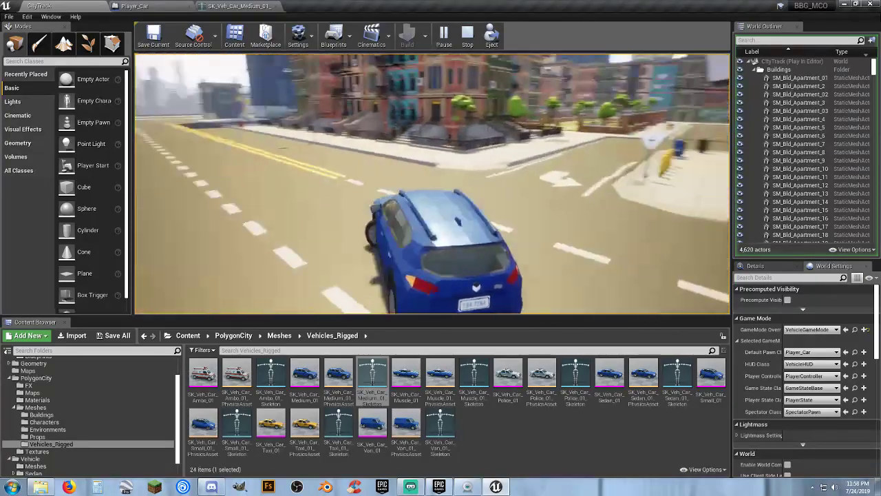
{"action": "key", "text": "d"}
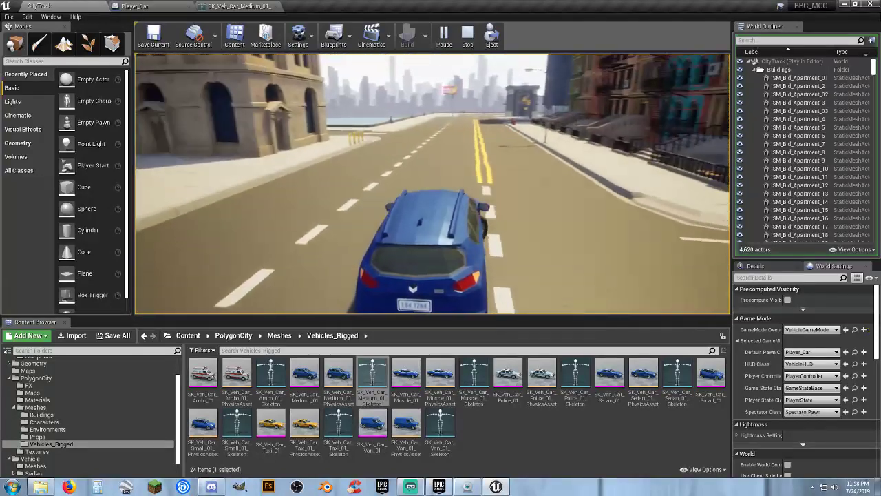
{"action": "key", "text": "w"}
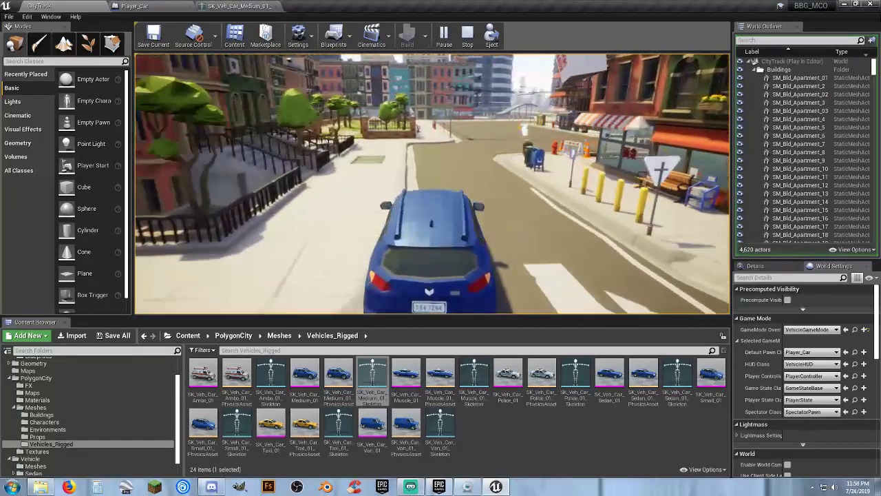
{"action": "key", "text": "d"}
{"action": "key", "text": "w"}
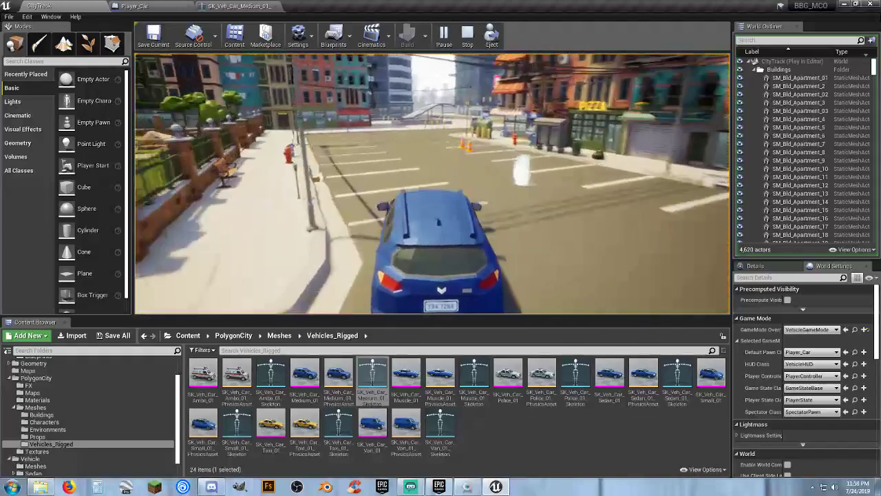
{"action": "key", "text": "d"}
{"action": "key", "text": "w"}
{"action": "key", "text": "d"}
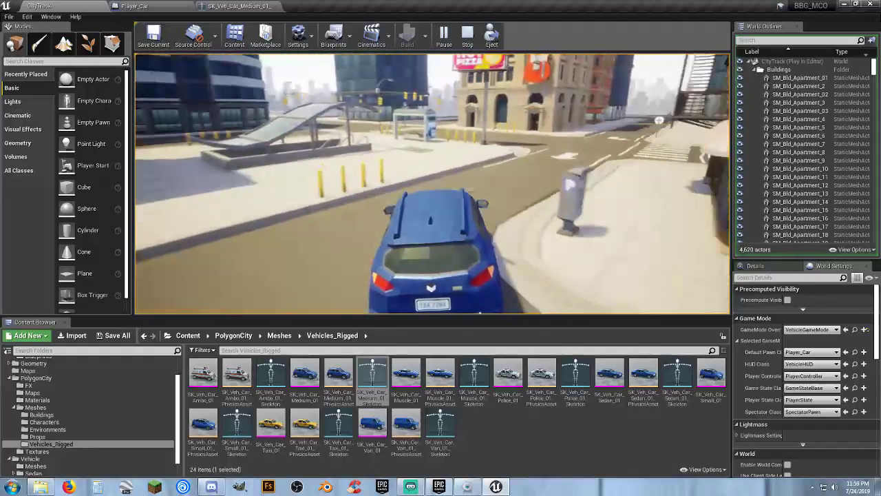
{"action": "key", "text": "w"}
{"action": "key", "text": "d"}
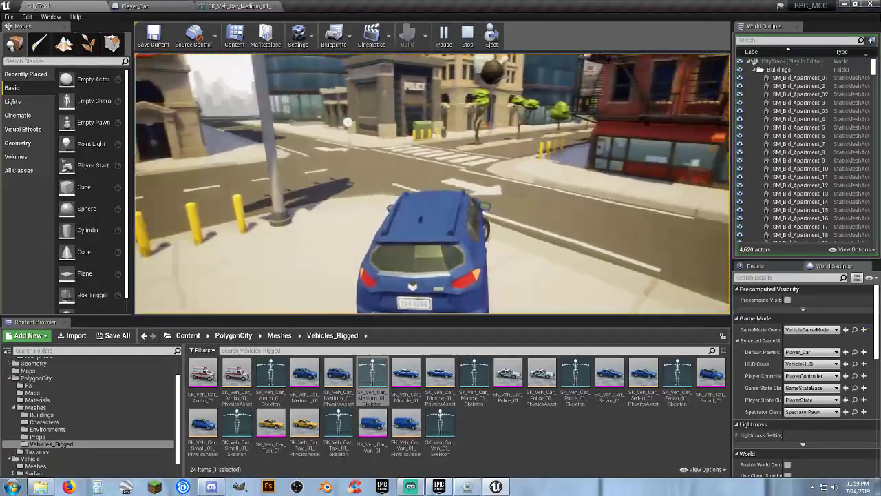
{"action": "key", "text": "Escape"}
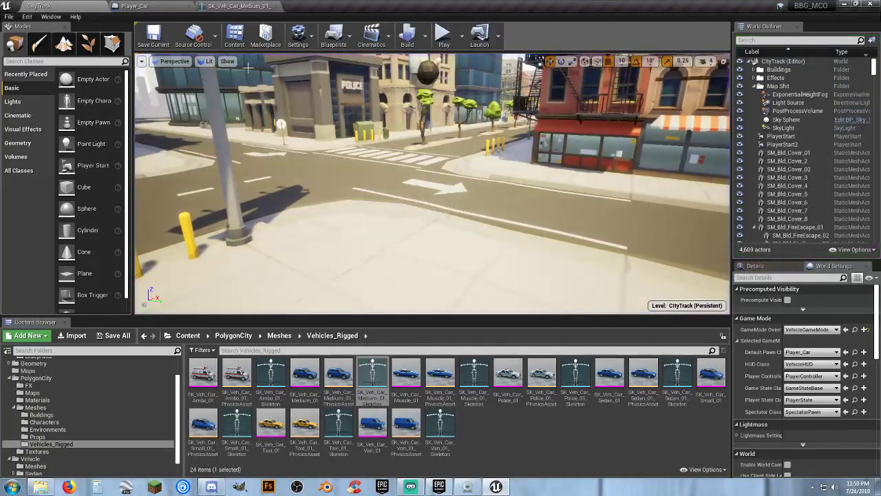
- Close the medium car skeleton editor, move Player_Car's ChaseCamera back to X -170, and compile and save the blueprint
{"action": "left_click", "coordinate": [273, 6]}
{"action": "left_click", "coordinate": [135, 6]}
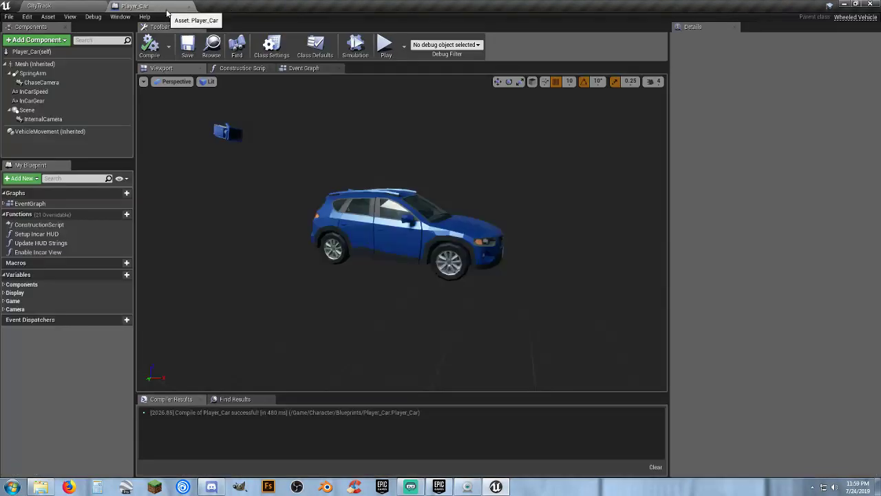
{"action": "left_click", "coordinate": [222, 132]}
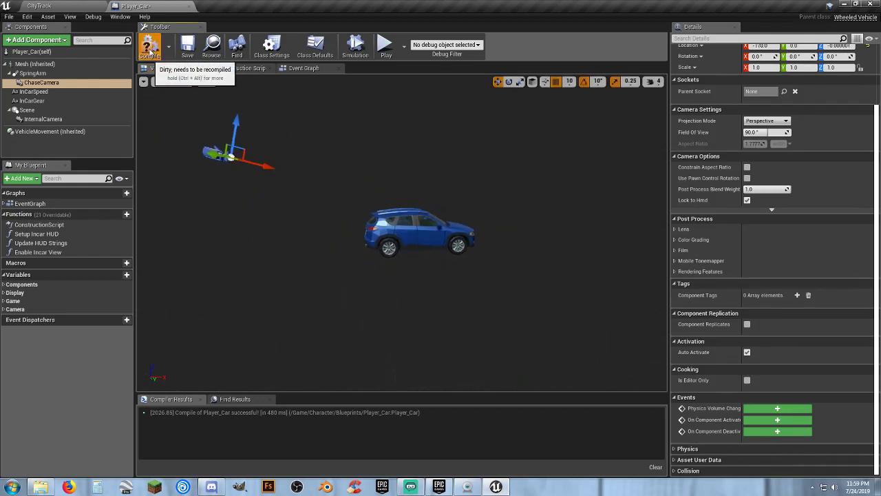
{"action": "left_click", "coordinate": [185, 47]}
- Play CityTrack again, drive with the chase camera, switch to the in-car view, and stop playing
{"action": "left_click", "coordinate": [82, 6]}
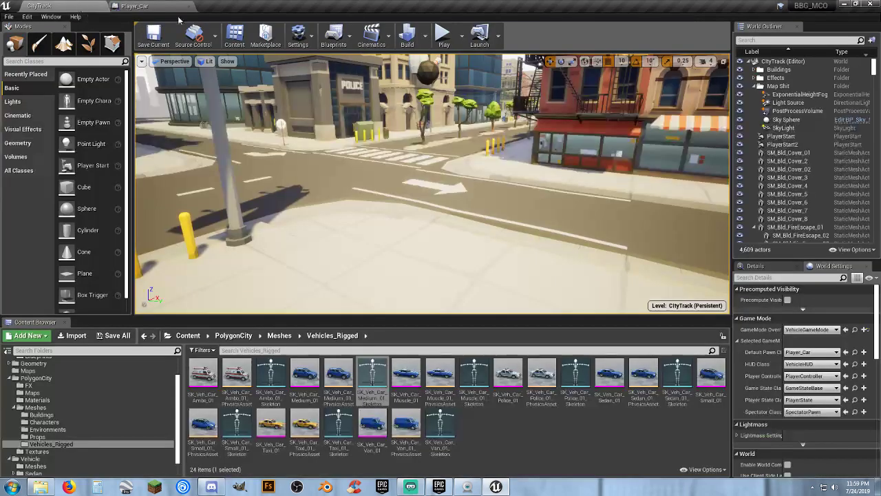
{"action": "left_click", "coordinate": [443, 35]}
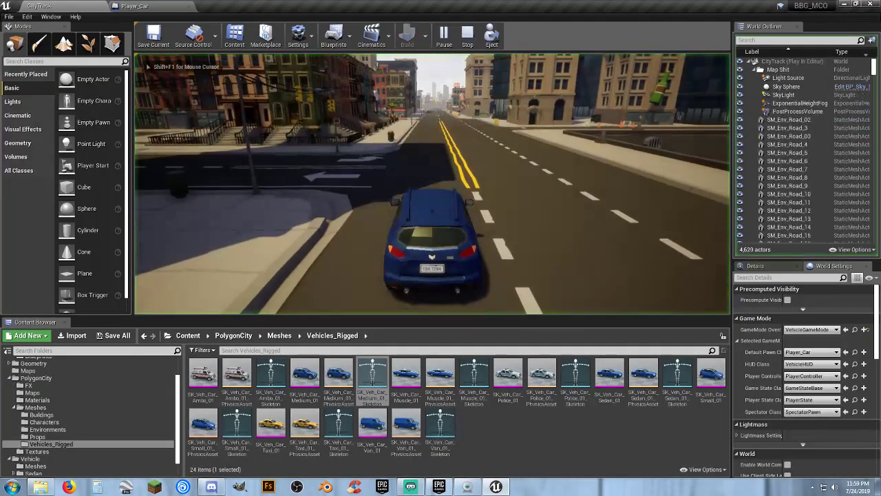
{"action": "key", "text": "w"}
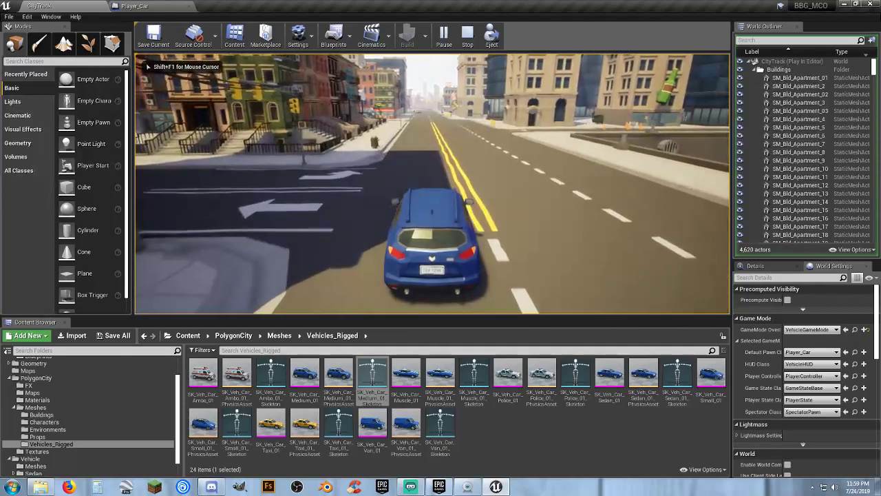
{"action": "key", "text": "w"}
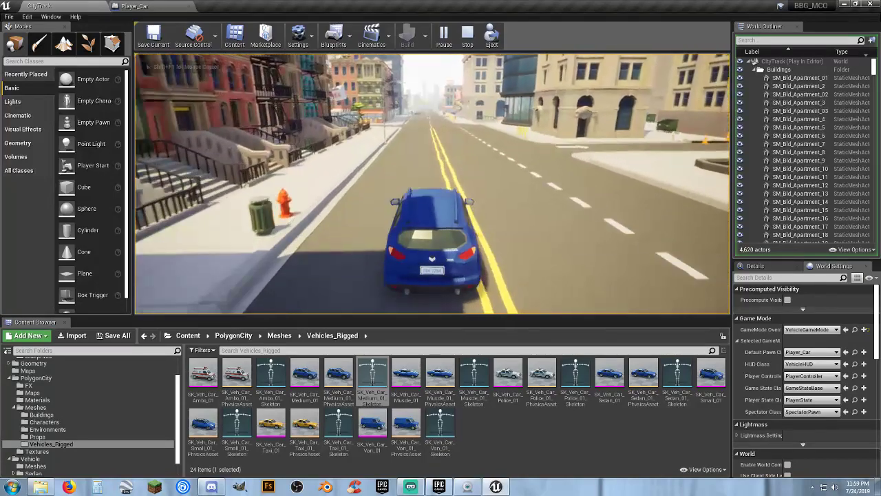
{"action": "key", "text": "d"}
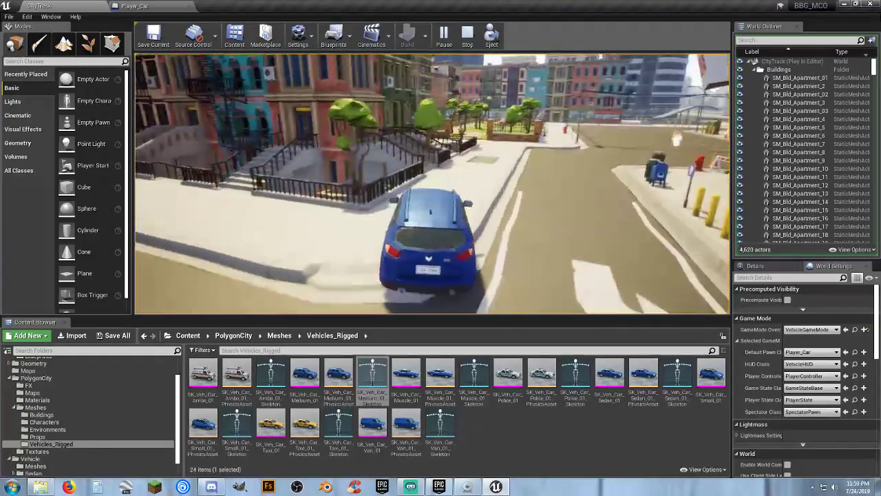
{"action": "key", "text": "Tab"}
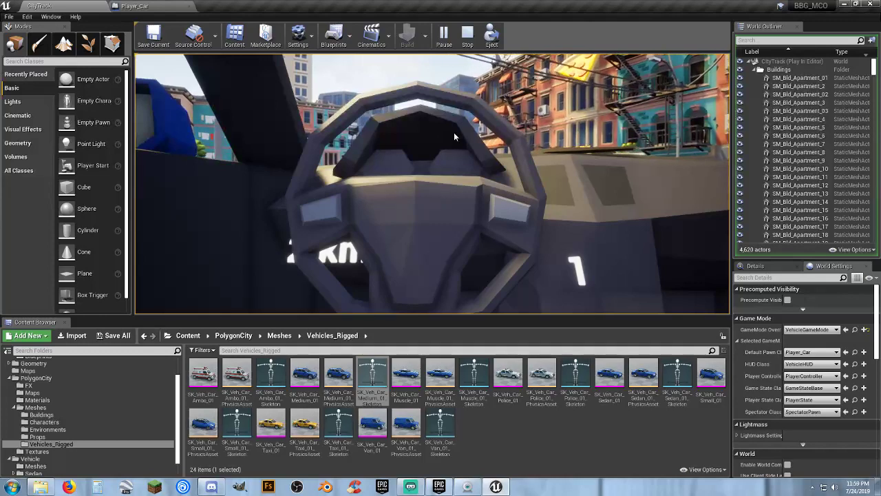
{"action": "key", "text": "Escape"}
- Raise Player_Car's InternalCamera to Z 30 inside the cabin, and compile and save the blueprint
{"action": "left_click", "coordinate": [137, 5]}
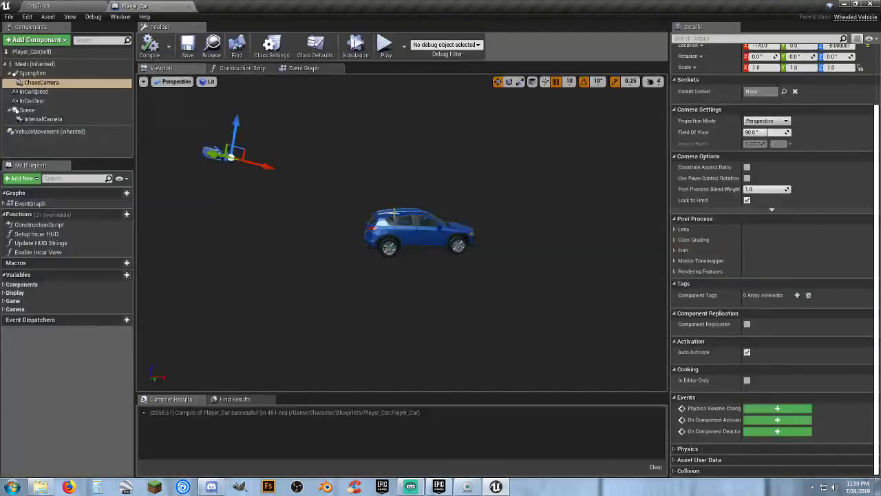
{"action": "scroll", "coordinate": [394, 214], "scroll_direction": "up", "scroll_amount": 10}
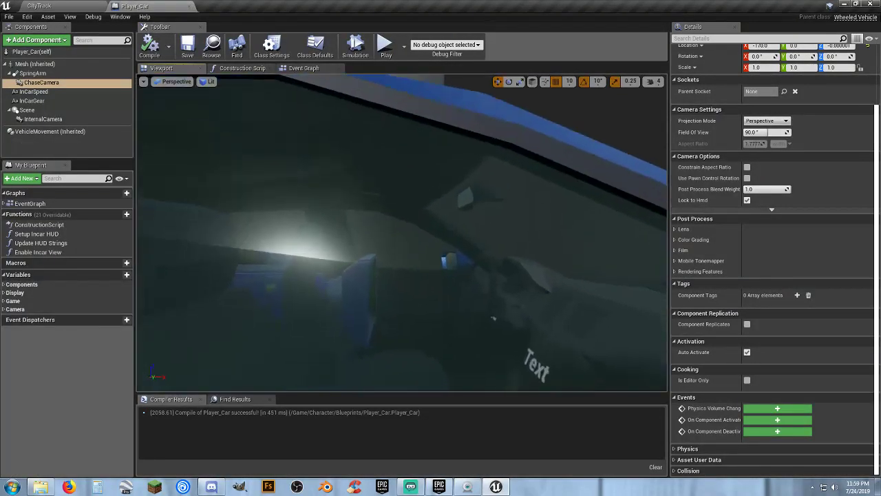
{"action": "right_click_drag", "start_coordinate": [358, 268], "coordinate": [358, 287]}
{"action": "left_click", "coordinate": [354, 269]}
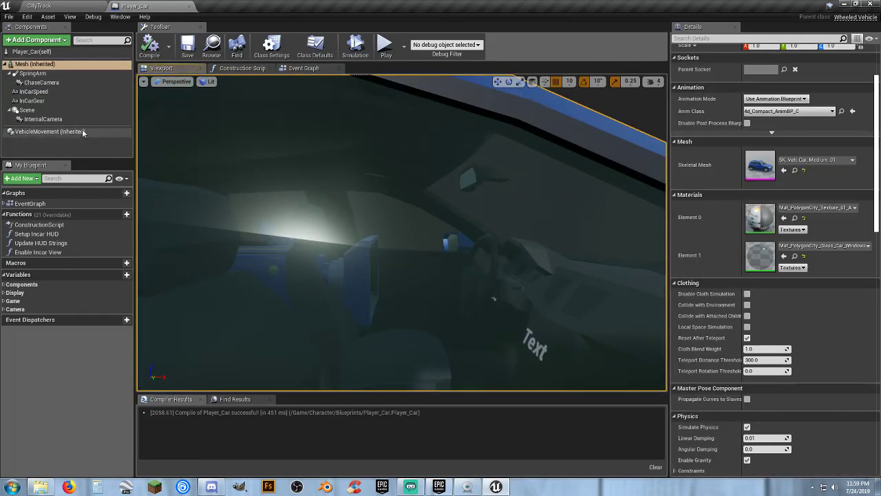
{"action": "left_click", "coordinate": [42, 119]}
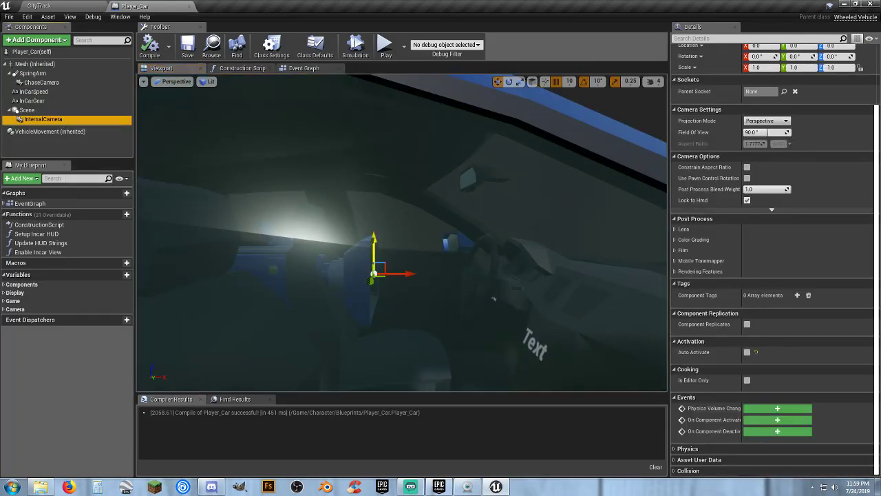
{"action": "left_click_drag", "start_coordinate": [372, 238], "coordinate": [373, 195]}
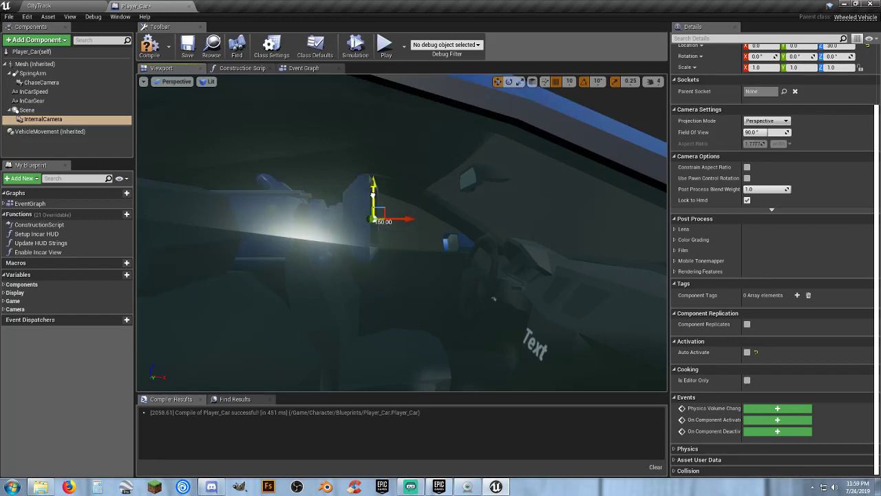
{"action": "left_click", "coordinate": [149, 46]}
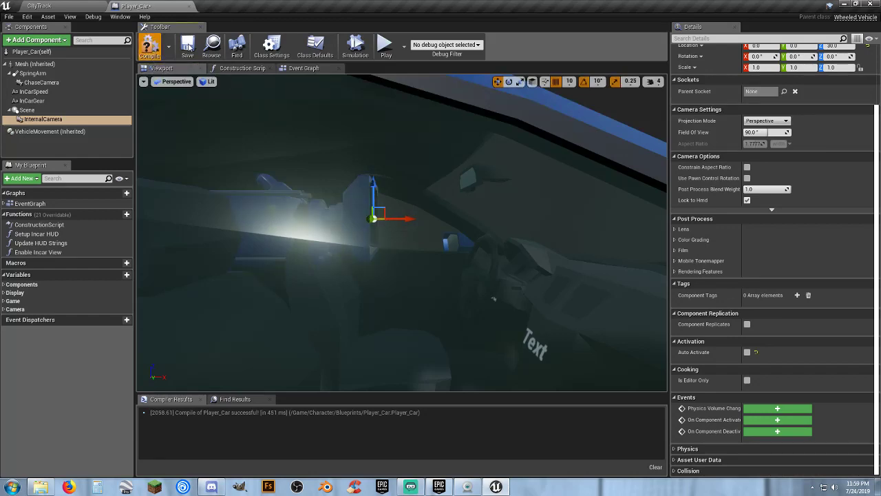
{"action": "left_click", "coordinate": [187, 46]}
- Play CityTrack and test-drive the car from the in-car camera view, then end the play session
{"action": "left_click", "coordinate": [92, 6]}
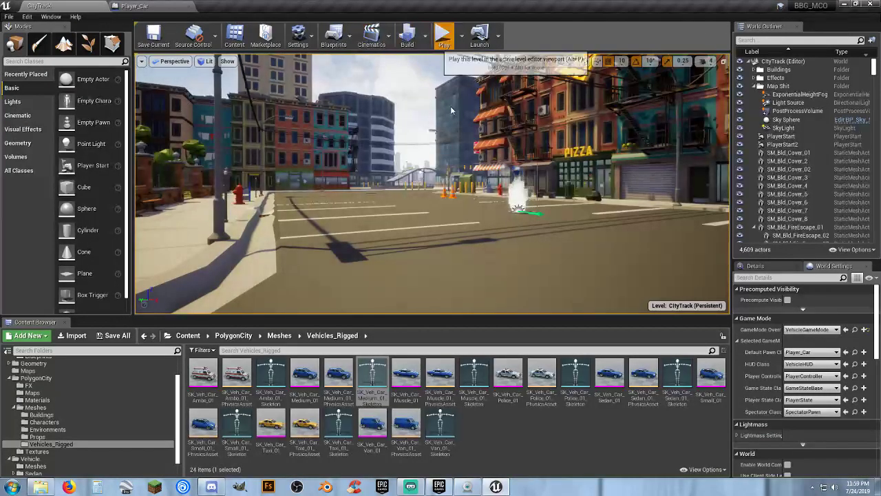
{"action": "left_click", "coordinate": [472, 170]}
{"action": "key", "text": "Tab"}
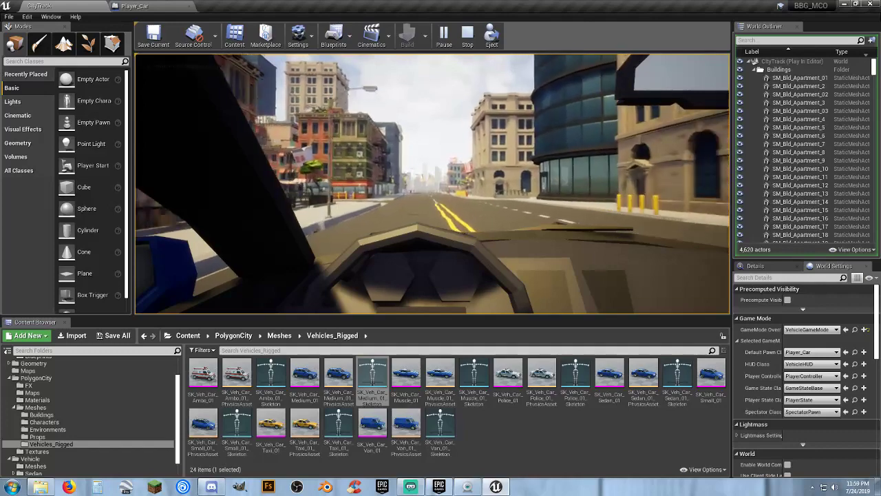
{"action": "key", "text": "a"}
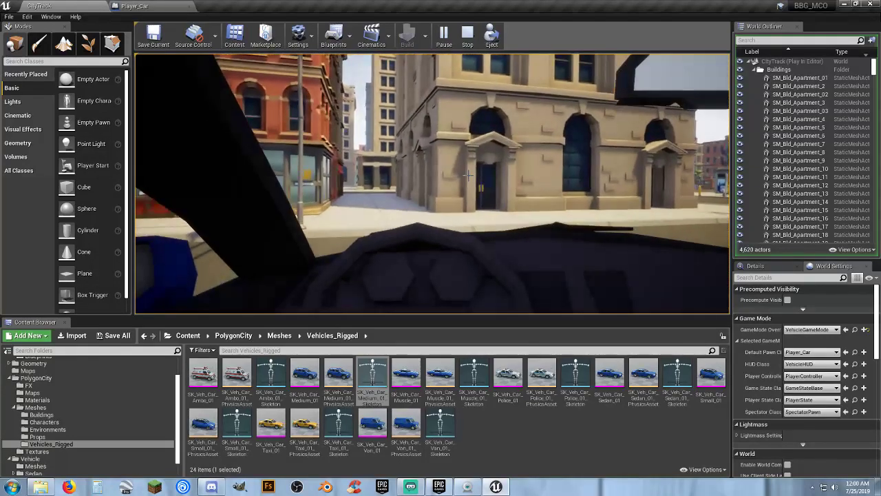
{"action": "key", "text": "Escape"}
- Create a new folder named Assets in the project's root Content folder
{"action": "right_click_drag", "start_coordinate": [468, 175], "coordinate": [496, 296]}
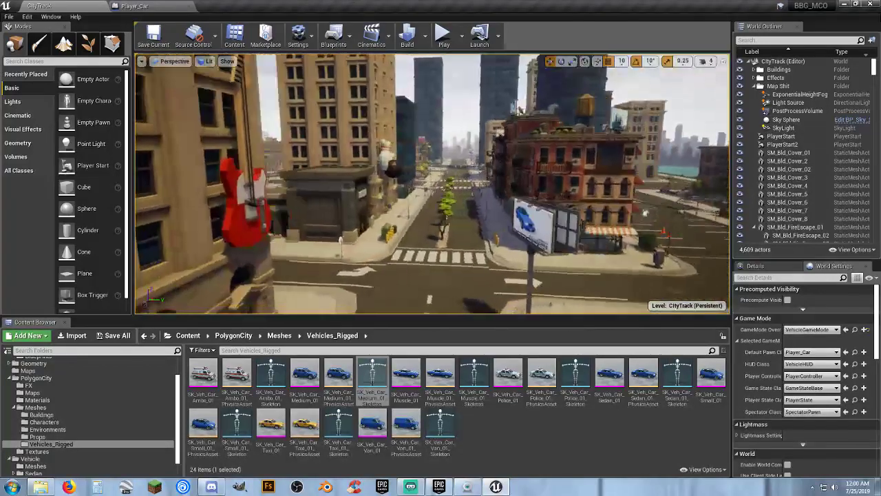
{"action": "right_click_drag", "start_coordinate": [454, 207], "coordinate": [458, 210]}
{"action": "left_click", "coordinate": [513, 434]}
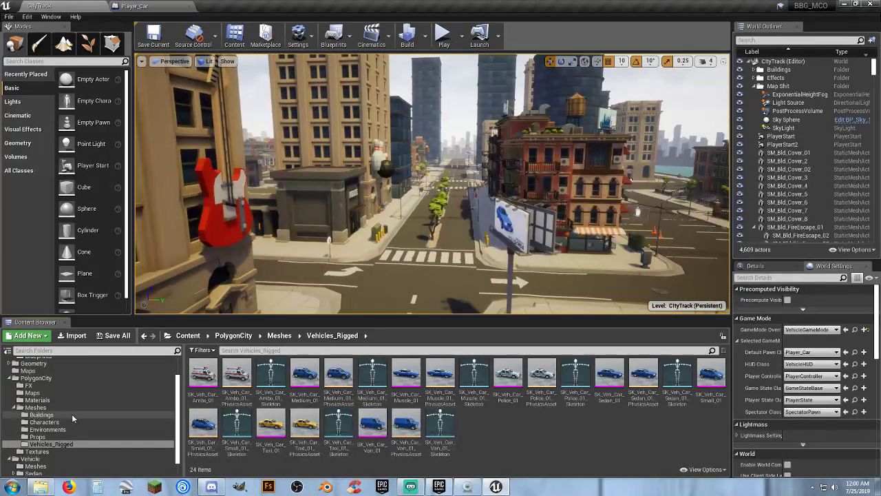
{"action": "left_click", "coordinate": [12, 379]}
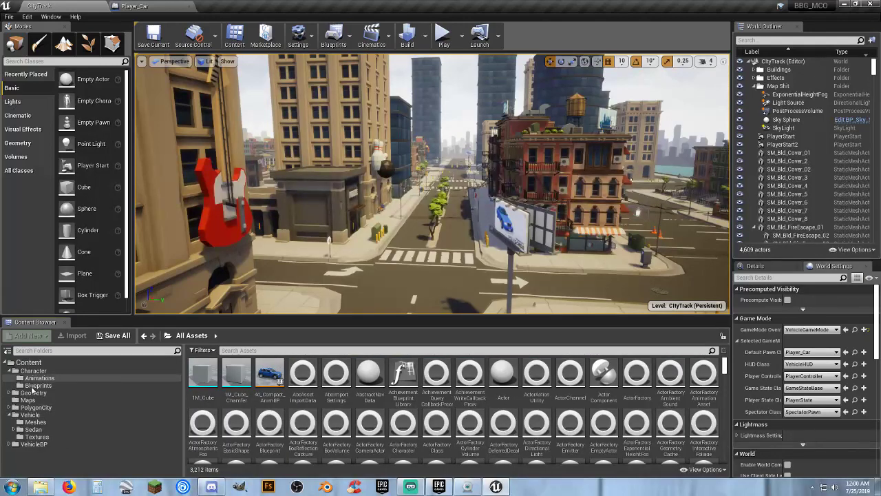
{"action": "left_click", "coordinate": [29, 362]}
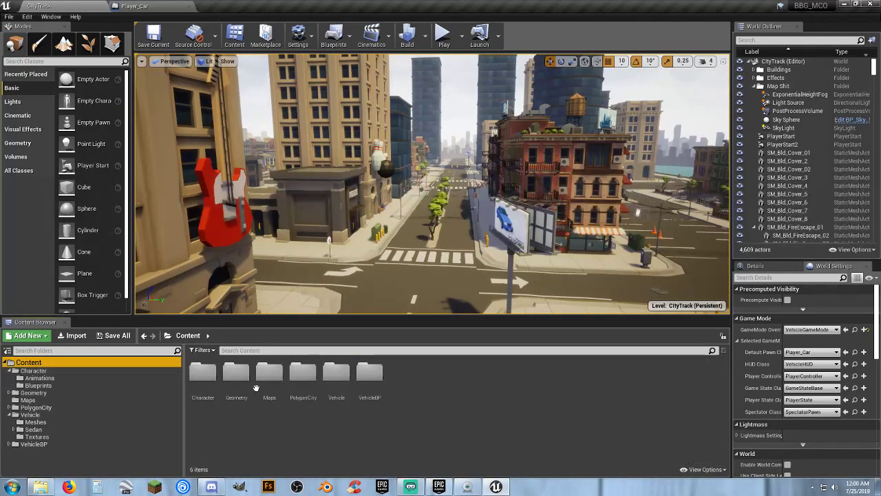
{"action": "right_click", "coordinate": [403, 382]}
{"action": "left_click", "coordinate": [453, 81]}
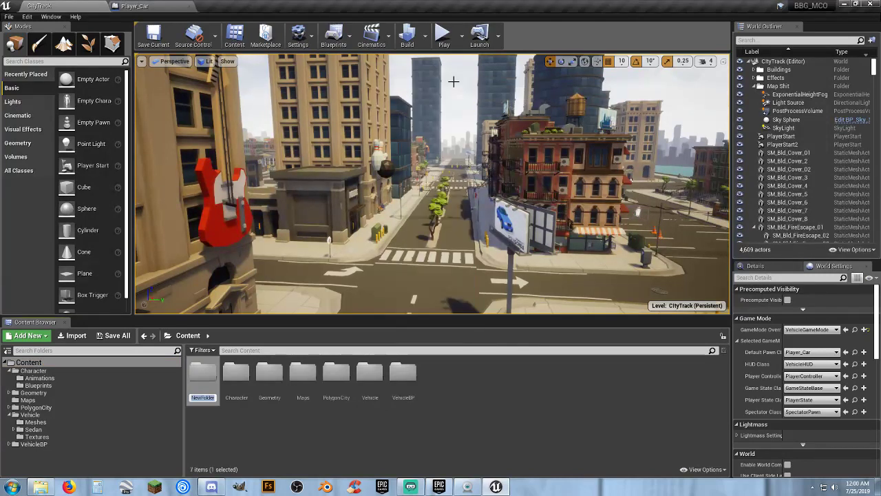
{"action": "type", "text": "Assets"}
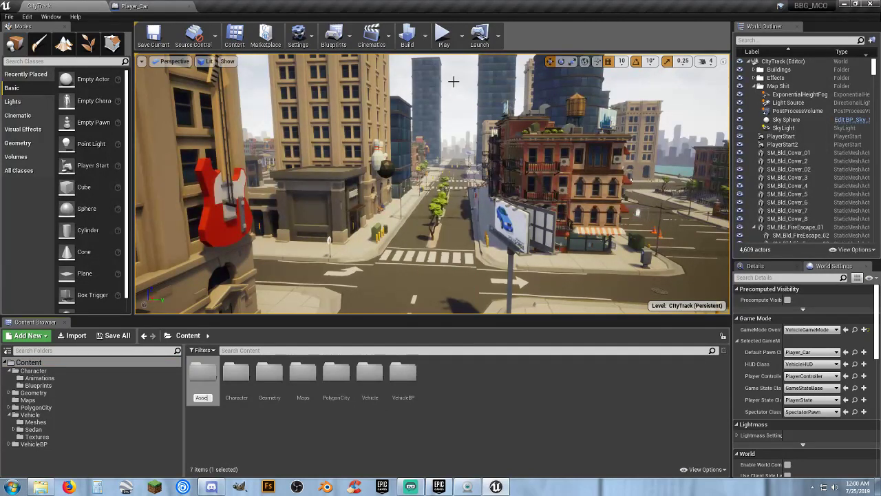
{"action": "key", "text": "Return"}
- Open the Assets folder and create a subfolder named Audio in it
{"action": "key", "text": "Return"}
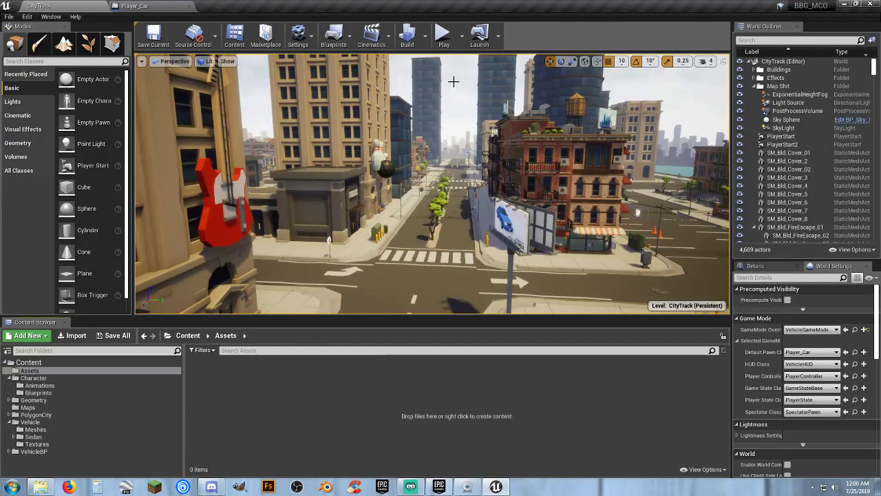
{"action": "right_click", "coordinate": [250, 364]}
{"action": "left_click", "coordinate": [292, 81]}
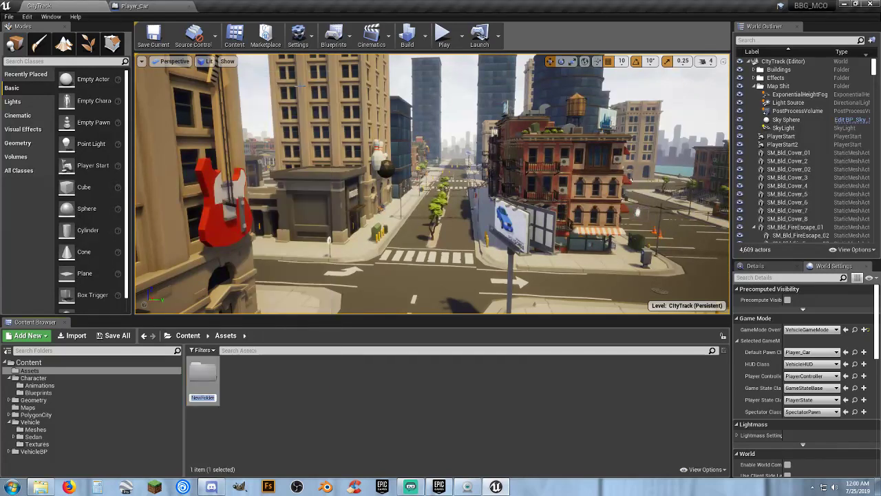
{"action": "key", "text": "Return"}
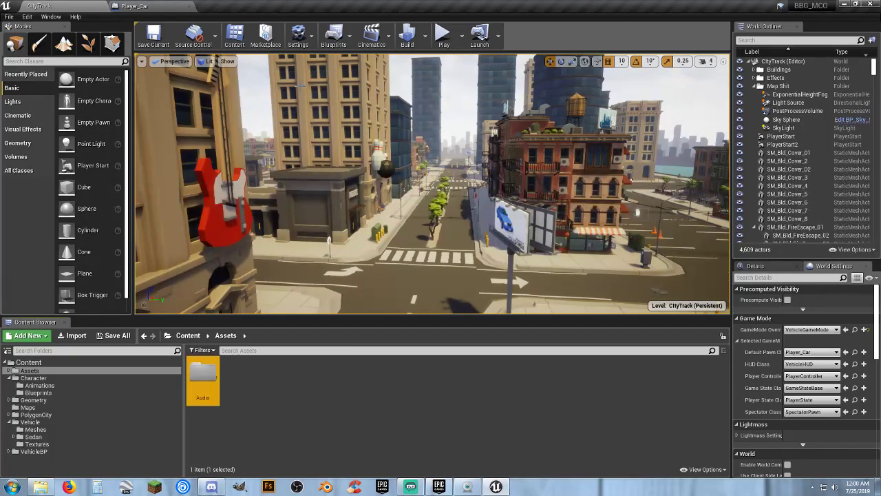
- Open the new Audio folder, switch to the BBG_Cars project's editor, and browse to its VehicleAdv/Sound folder
{"action": "key", "text": "Return"}
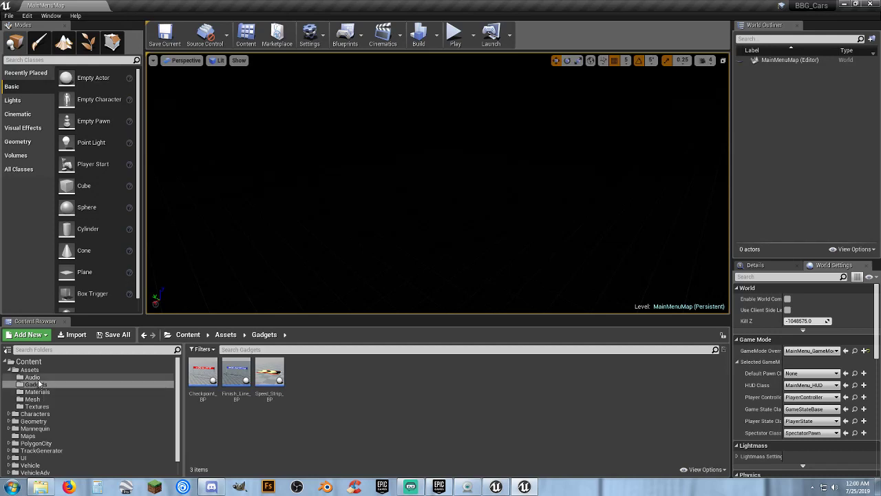
{"action": "left_click", "coordinate": [34, 377]}
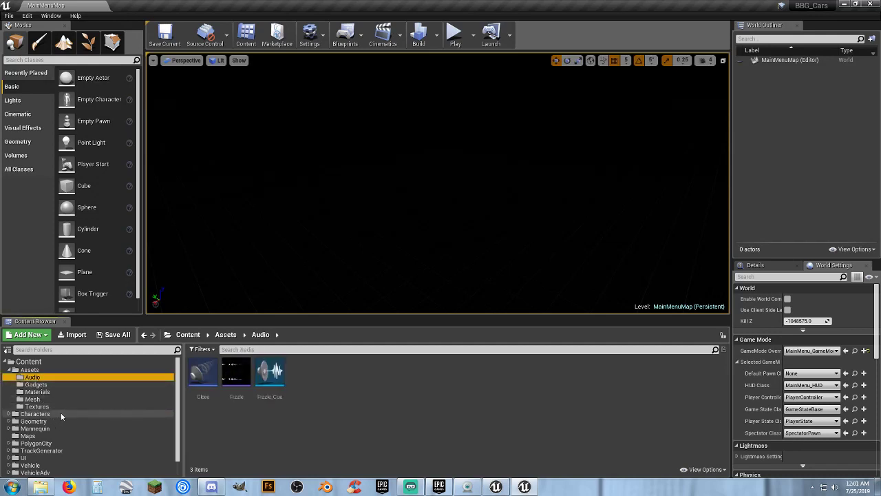
{"action": "scroll", "coordinate": [62, 407], "scroll_direction": "down", "scroll_amount": 2}
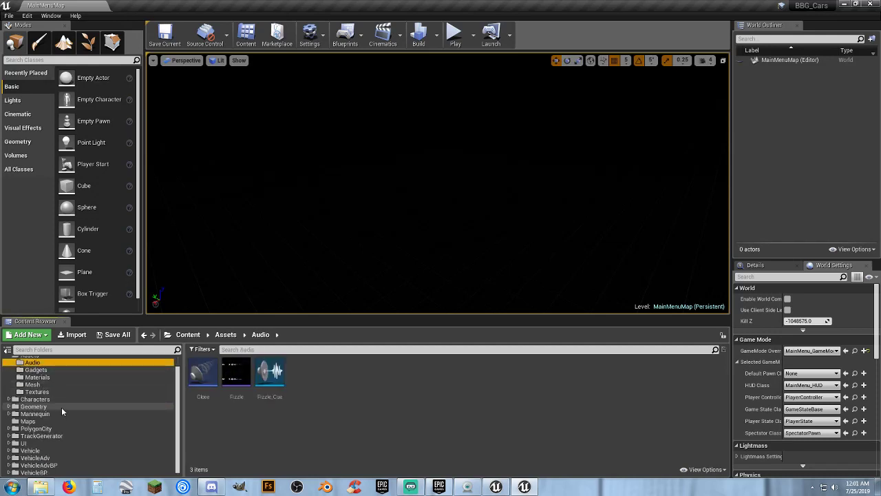
{"action": "left_click", "coordinate": [9, 458]}
{"action": "scroll", "coordinate": [9, 463], "scroll_direction": "down", "scroll_amount": 2}
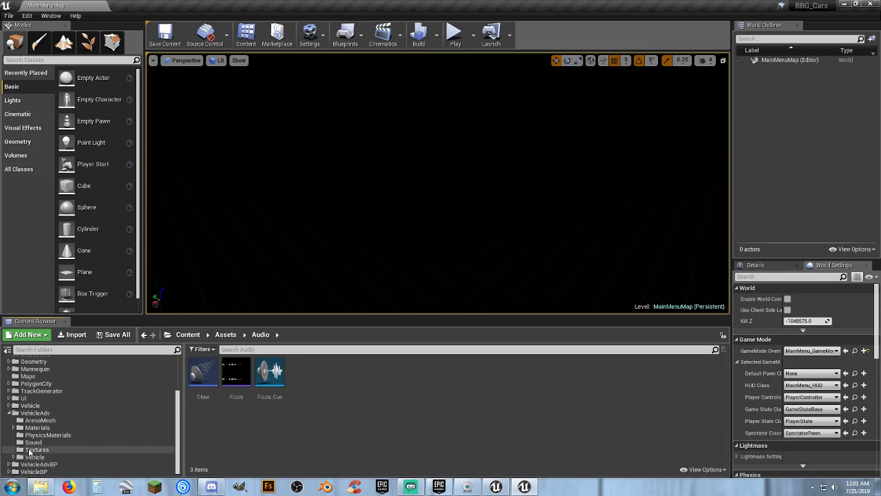
{"action": "left_click", "coordinate": [36, 443]}
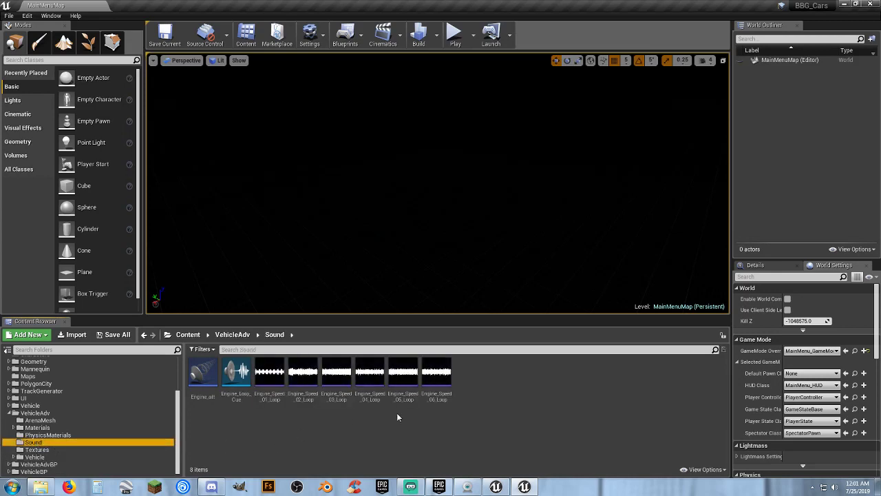
- Examine the node setup of the Engine_Loop_Cue sound cue in the BBG_Cars Sound folder, and close it
{"action": "left_click", "coordinate": [438, 396]}
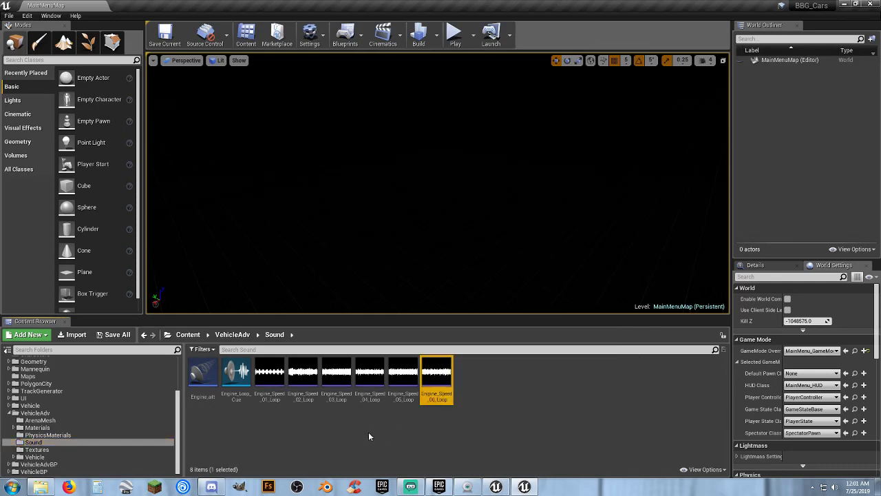
{"action": "left_click", "coordinate": [269, 419]}
{"action": "double_click", "coordinate": [236, 400]}
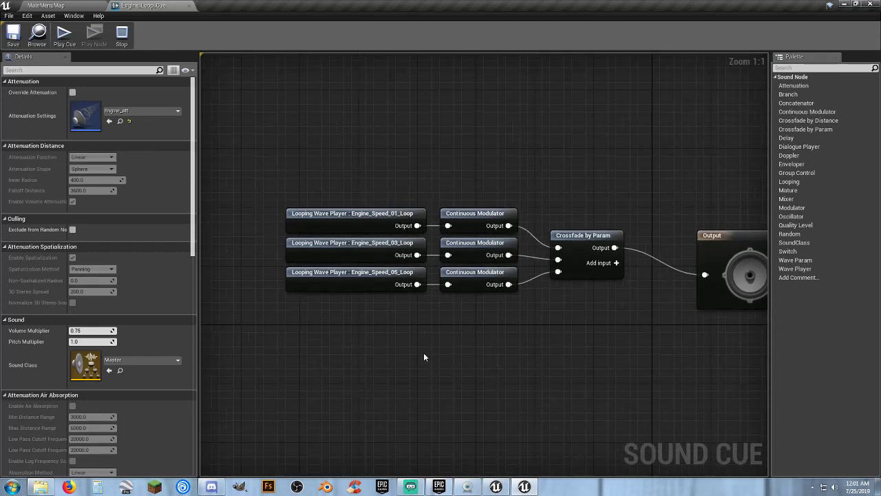
{"action": "left_click_drag", "start_coordinate": [416, 352], "coordinate": [324, 193]}
{"action": "left_click", "coordinate": [346, 356]}
{"action": "left_click", "coordinate": [189, 6]}
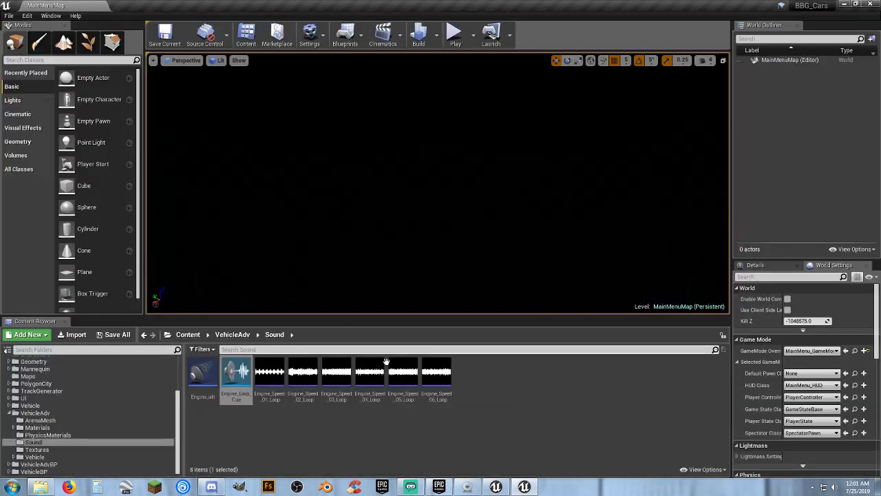
- Select the six Engine_Speed loop assets in BBG_Cars and bring that project's editor window over the BBG_MCO editor
{"action": "left_click", "coordinate": [269, 379]}
{"action": "left_click", "coordinate": [433, 398], "text": "shift"}
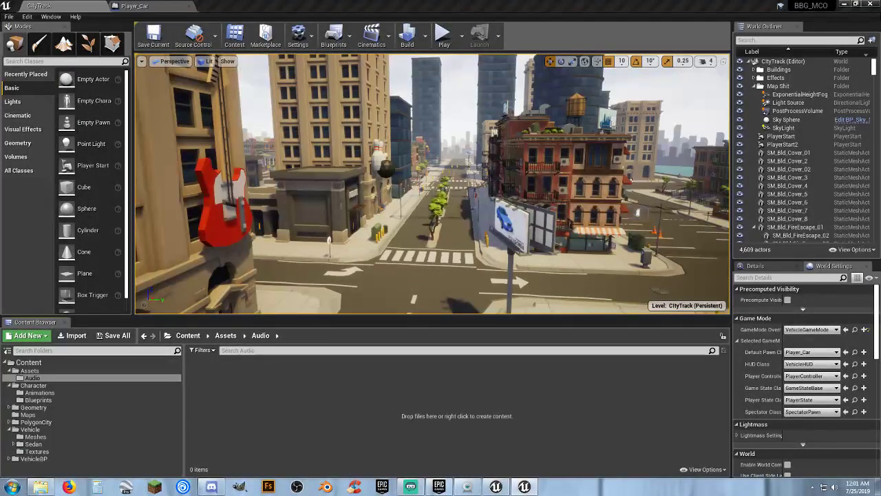
{"action": "left_click_drag", "start_coordinate": [339, 423], "coordinate": [319, 393]}
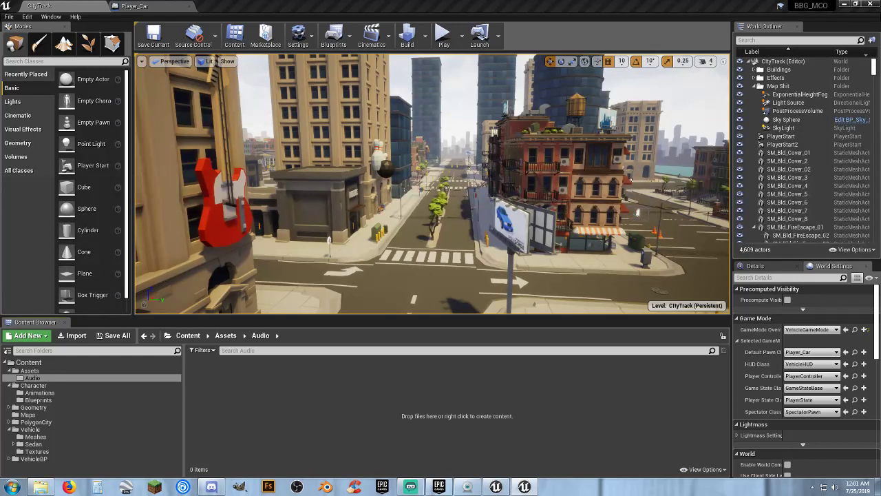
{"action": "left_click_drag", "start_coordinate": [254, 436], "coordinate": [383, 386]}
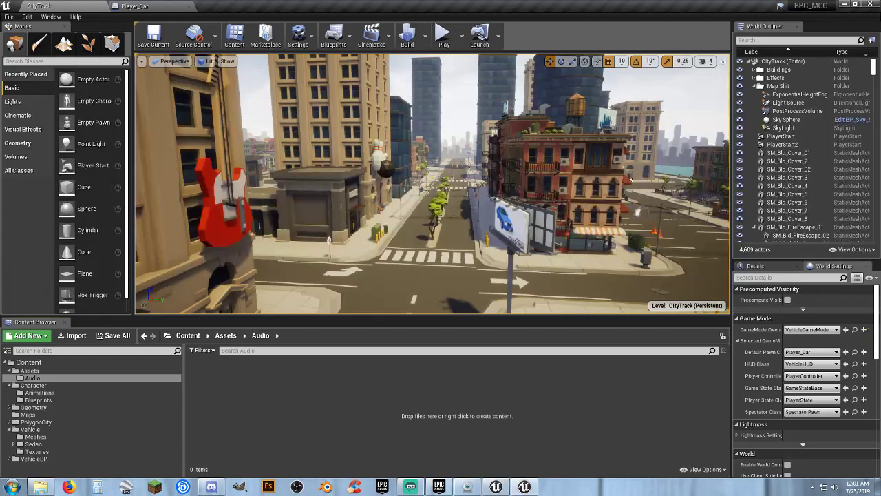
{"action": "left_click_drag", "start_coordinate": [0, 127], "coordinate": [485, 85]}
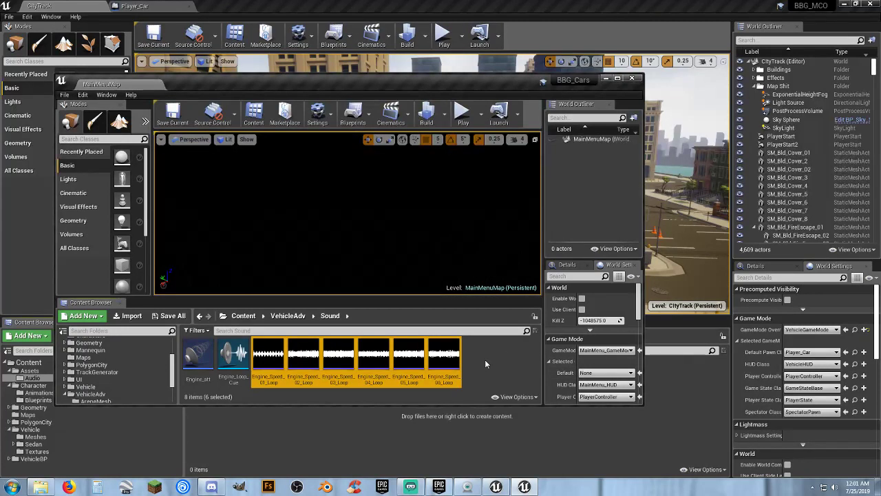
{"action": "left_click_drag", "start_coordinate": [440, 80], "coordinate": [0, 93]}
{"action": "left_click_drag", "start_coordinate": [0, 131], "coordinate": [456, 126]}
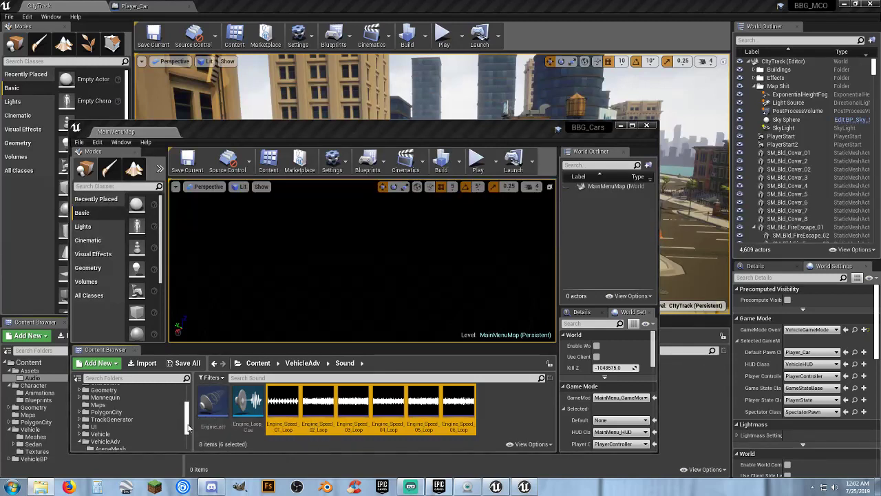
{"action": "left_click_drag", "start_coordinate": [187, 414], "coordinate": [189, 446]}
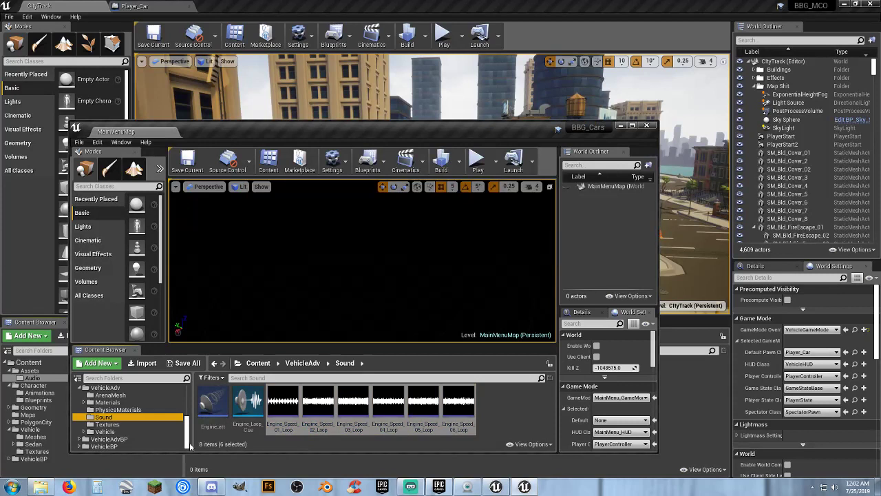
{"action": "left_click", "coordinate": [520, 412]}
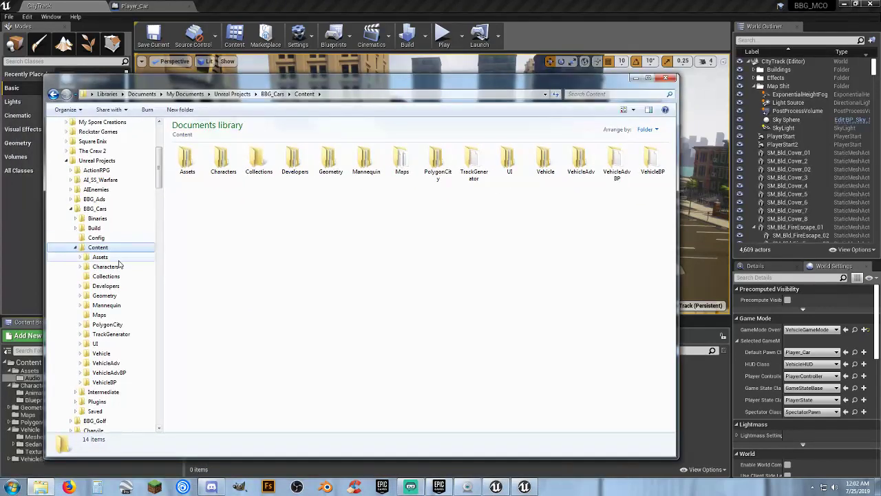
- Switch to Windows Explorer and open the BBG_Cars project's Content/VehicleAdv/Sound folder
{"action": "left_click", "coordinate": [80, 363]}
{"action": "left_click", "coordinate": [100, 391]}
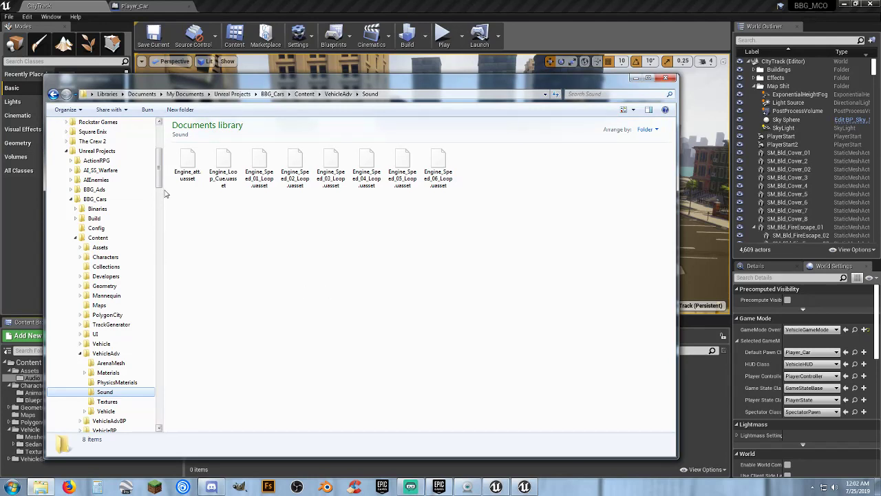
{"action": "scroll", "coordinate": [138, 226], "scroll_direction": "down", "scroll_amount": 7}
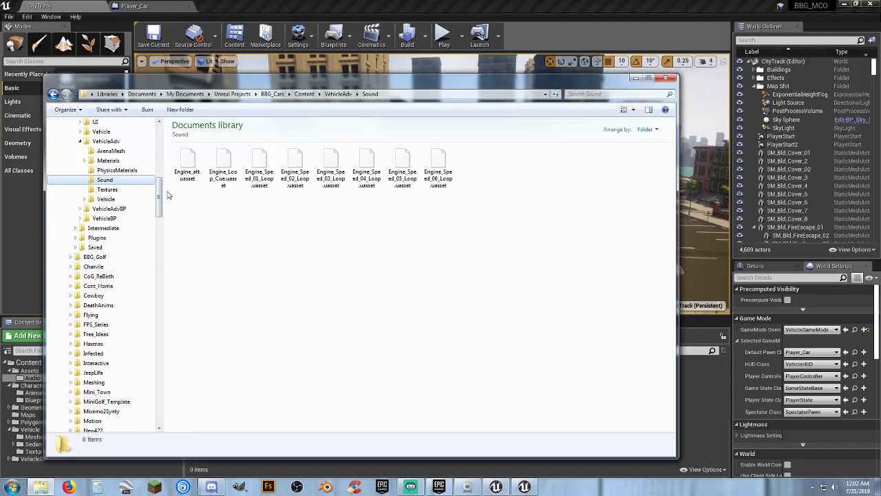
{"action": "scroll", "coordinate": [148, 179], "scroll_direction": "up", "scroll_amount": 6}
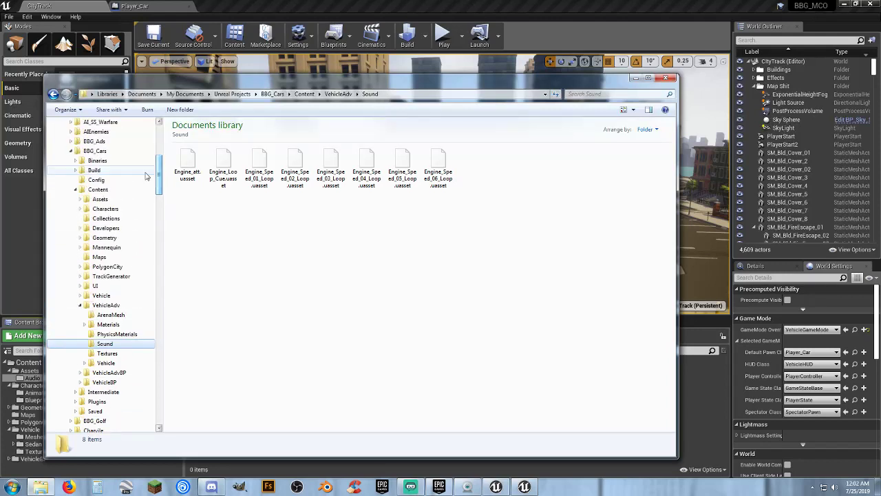
{"action": "scroll", "coordinate": [158, 168], "scroll_direction": "up", "scroll_amount": 1}
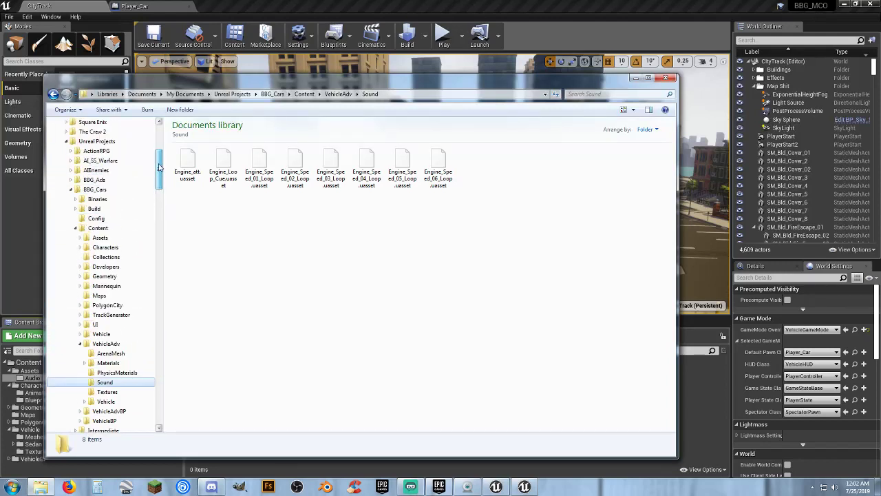
- Find the BBG_MCO project in Unreal Projects and expand its Content/Assets folder to reach and open Audio
{"action": "left_click", "coordinate": [110, 141]}
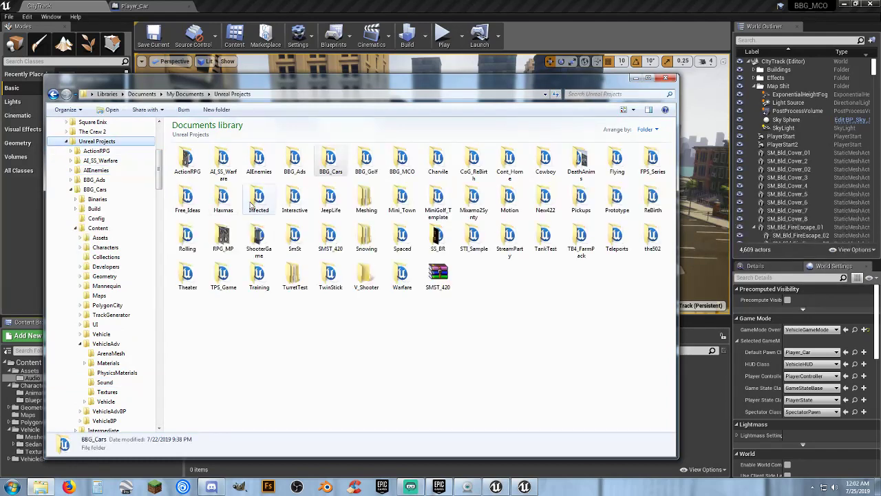
{"action": "left_click", "coordinate": [472, 300]}
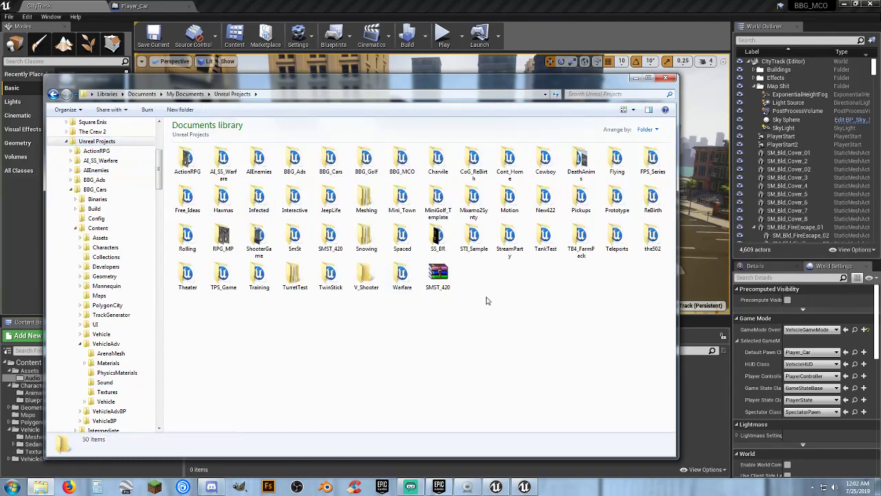
{"action": "double_click", "coordinate": [400, 164]}
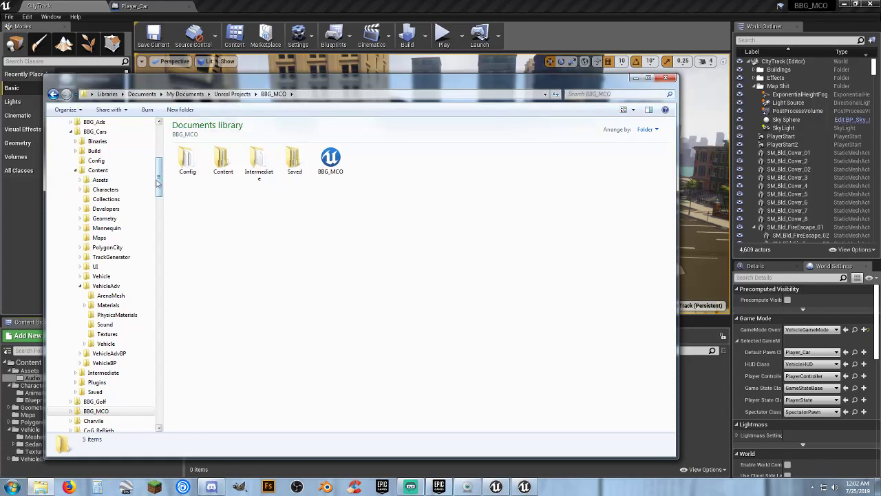
{"action": "left_click_drag", "start_coordinate": [162, 184], "coordinate": [163, 207]}
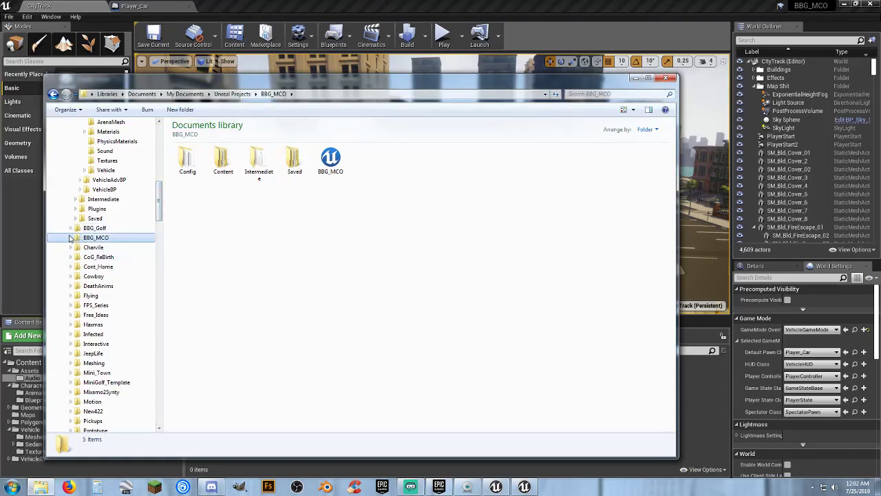
{"action": "left_click", "coordinate": [71, 239]}
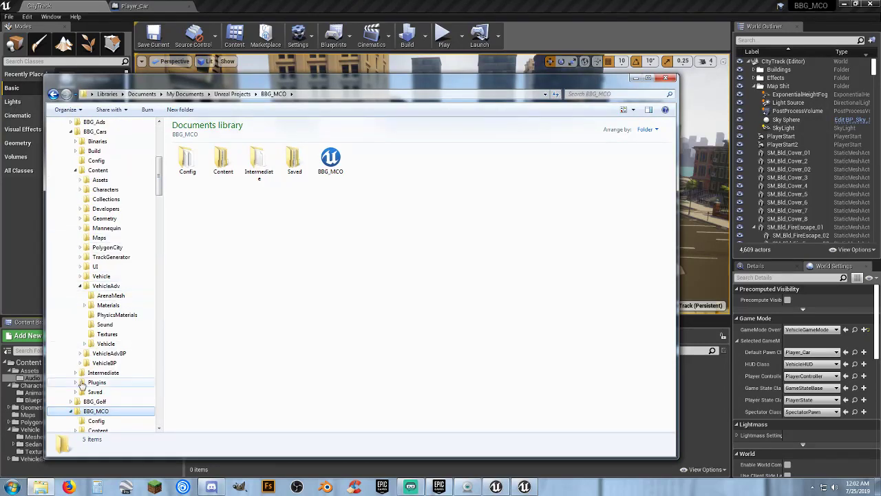
{"action": "scroll", "coordinate": [92, 373], "scroll_direction": "down", "scroll_amount": 1}
{"action": "scroll", "coordinate": [91, 372], "scroll_direction": "down", "scroll_amount": 2}
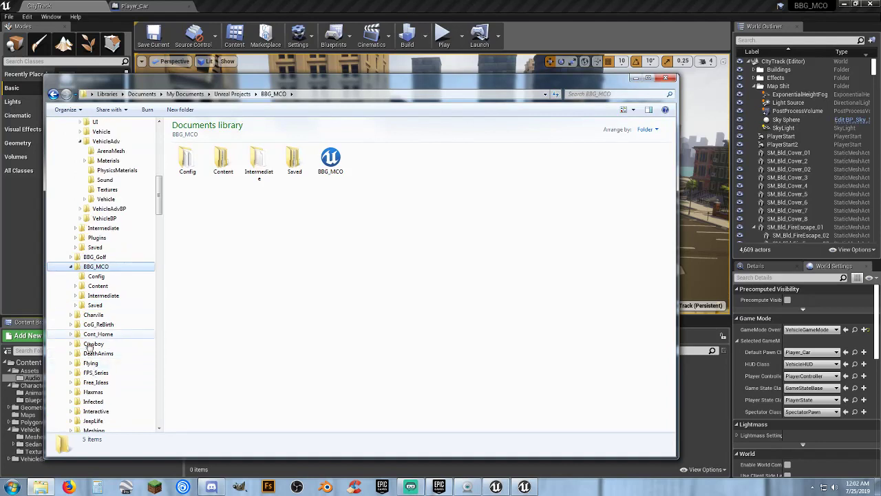
{"action": "left_click", "coordinate": [75, 288]}
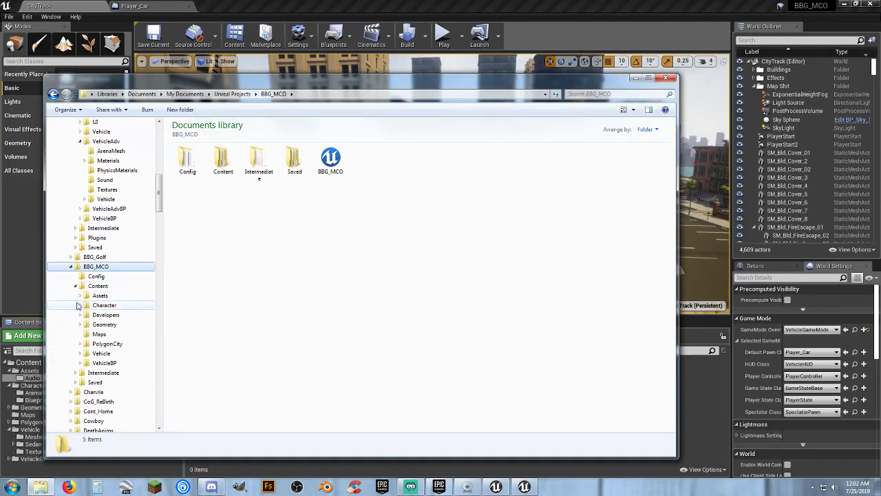
{"action": "left_click", "coordinate": [79, 295]}
{"action": "left_click", "coordinate": [119, 307]}
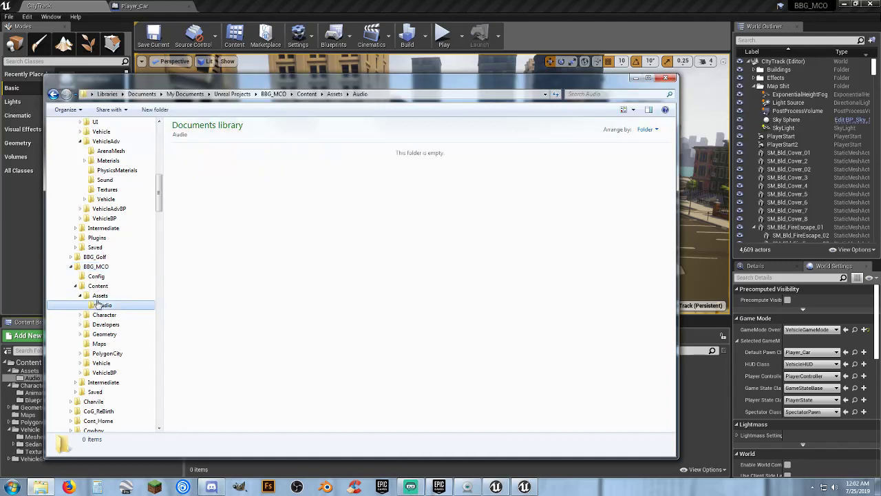
- Copy the Engine_Speed_01_Loop to Engine_Speed_06_Loop files from BBG_Cars' Sound folder into BBG_MCO's Assets/Audio folder, and return to the BBG_MCO editor
{"action": "left_click", "coordinate": [109, 180]}
{"action": "left_click", "coordinate": [261, 180]}
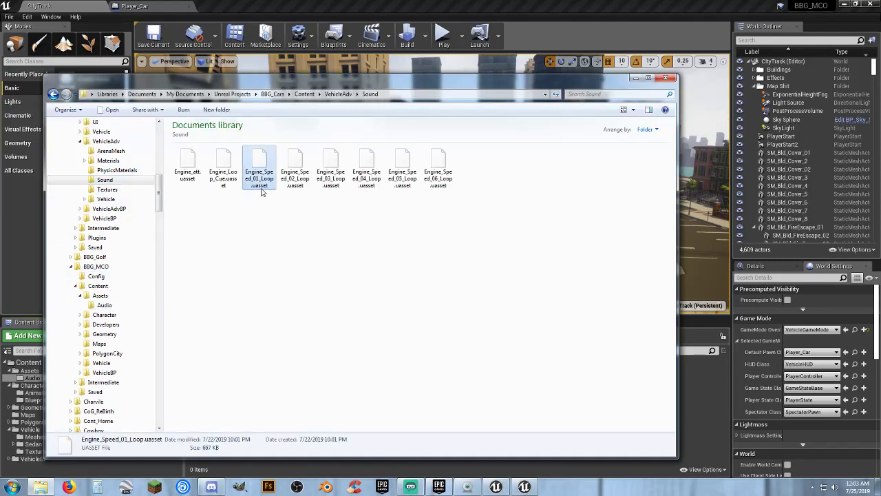
{"action": "left_click", "coordinate": [439, 193], "text": "shift"}
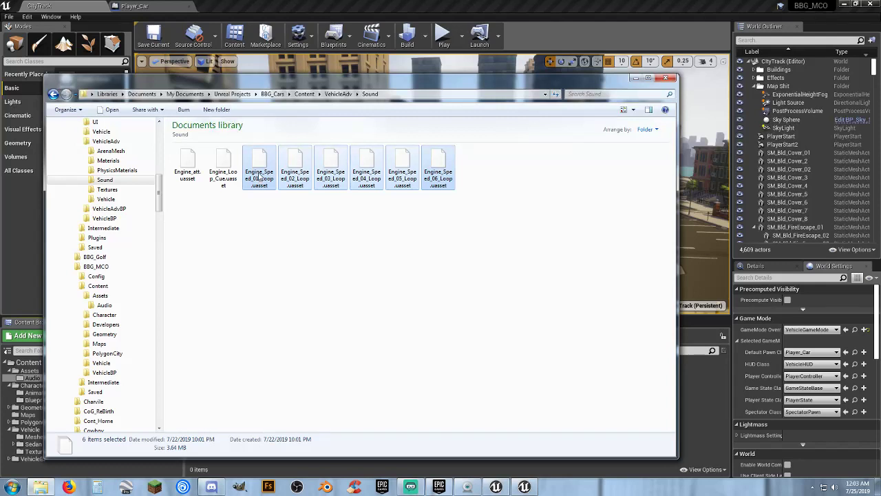
{"action": "left_click_drag", "start_coordinate": [259, 179], "coordinate": [133, 306]}
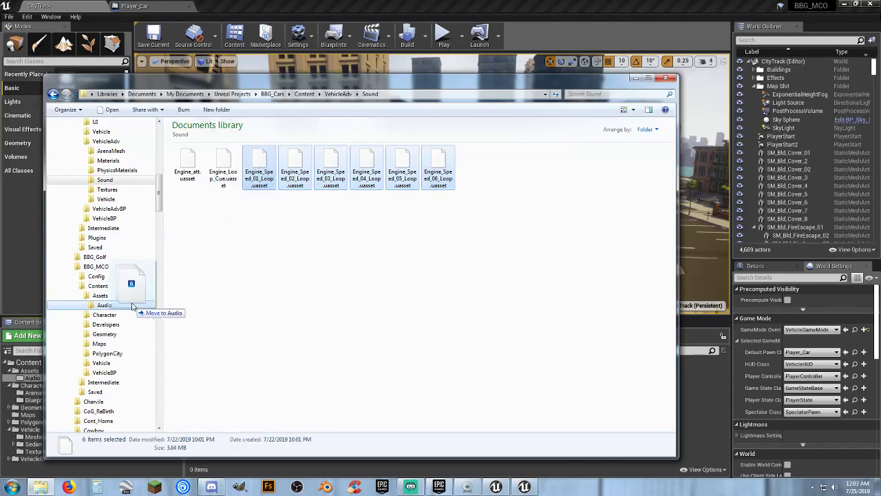
{"action": "right_click_drag", "start_coordinate": [133, 305], "coordinate": [133, 305]}
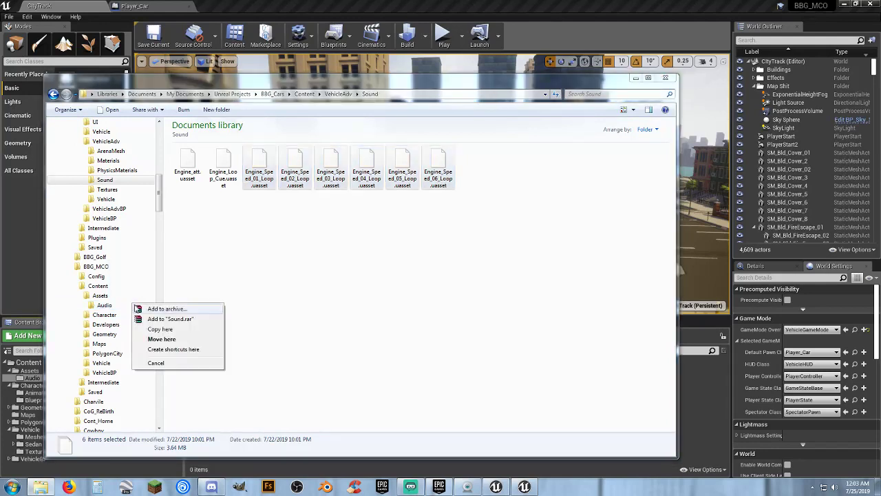
{"action": "left_click", "coordinate": [171, 330]}
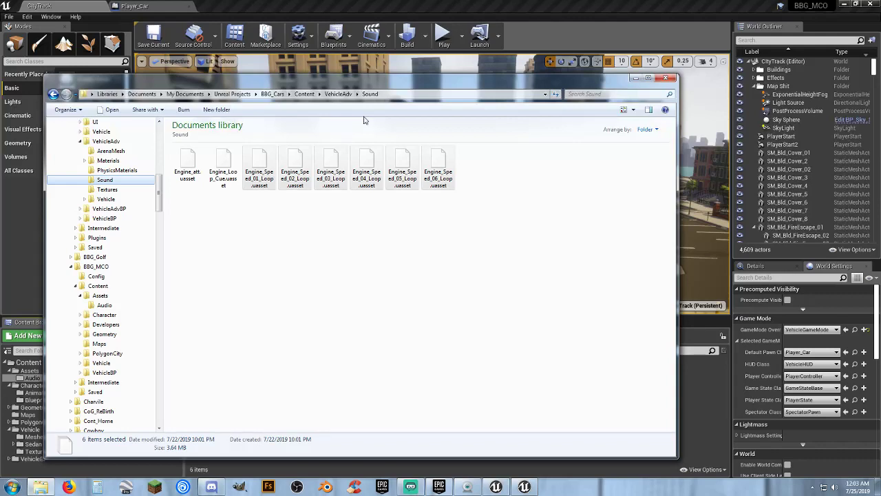
{"action": "left_click", "coordinate": [635, 78]}
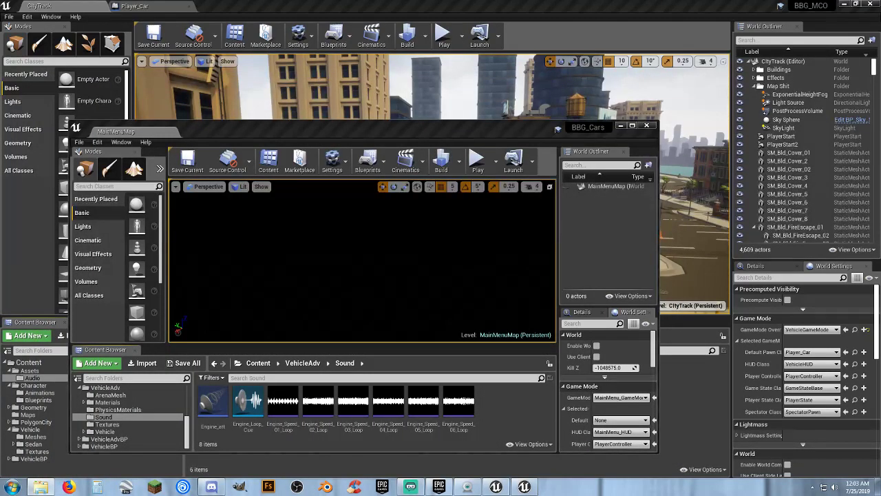
{"action": "left_click_drag", "start_coordinate": [505, 129], "coordinate": [0, 148]}
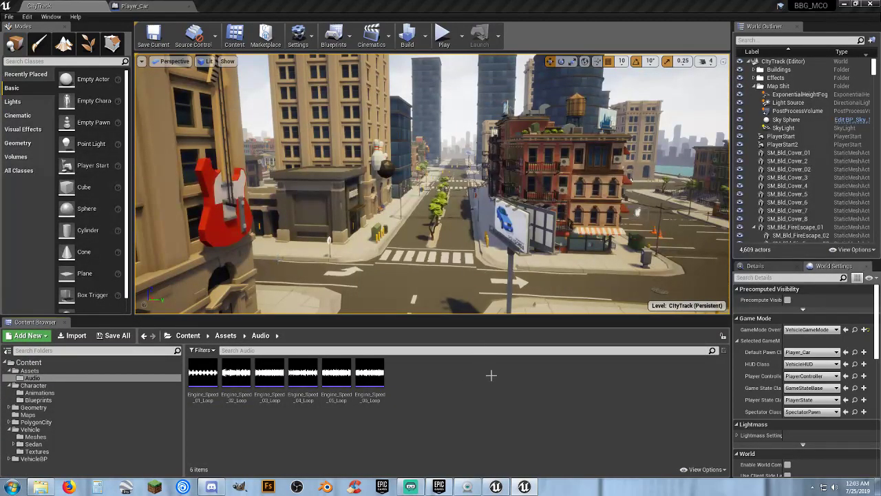
- Create a Sound Cue in the Assets/Audio folder and name it Engine_Loop_Cue
{"action": "right_click", "coordinate": [413, 378]}
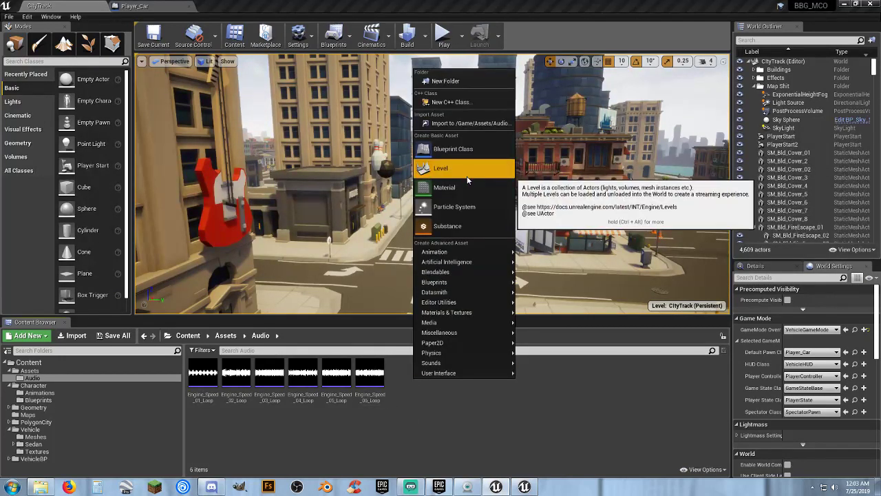
{"action": "mouse_move", "coordinate": [457, 363]}
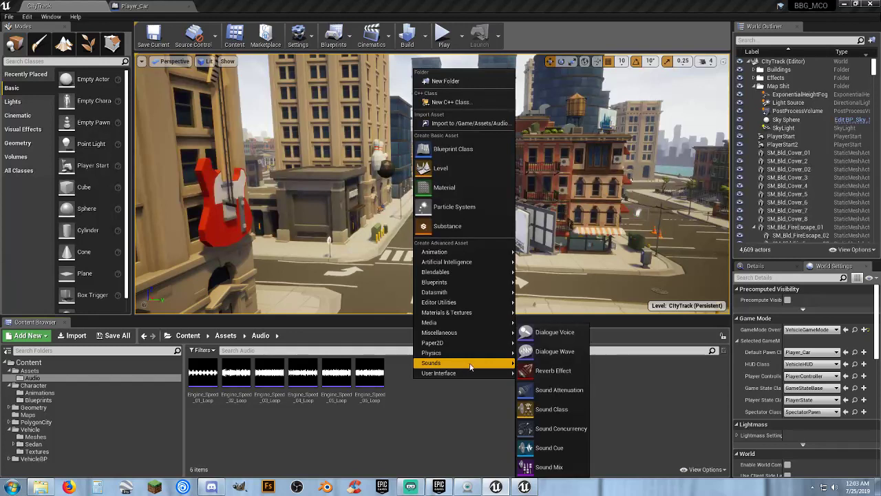
{"action": "left_click", "coordinate": [549, 447]}
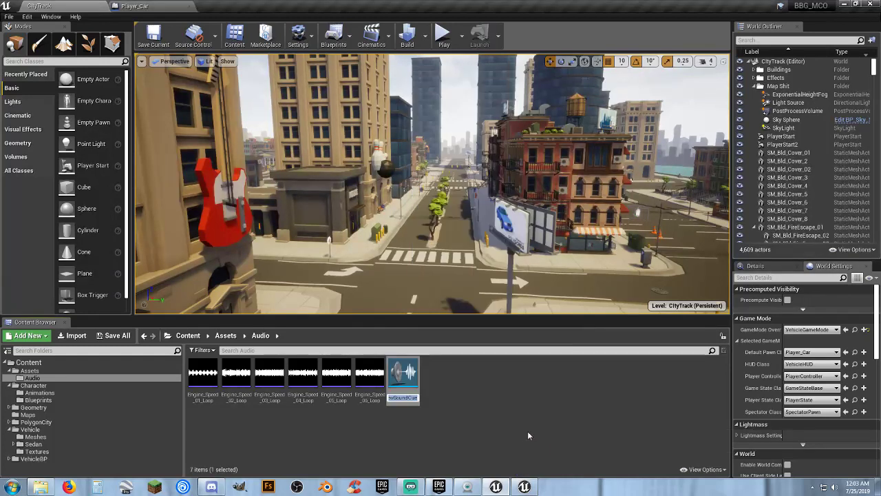
{"action": "type", "text": "Eng"}
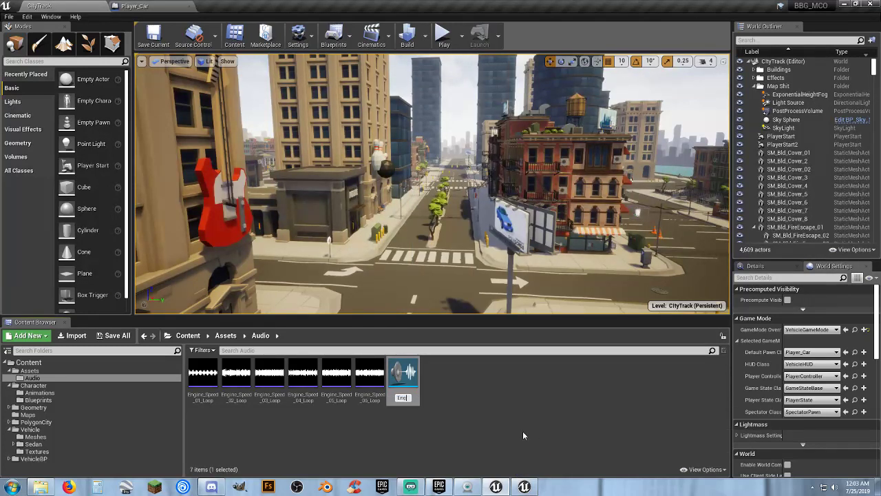
{"action": "type", "text": "ineSounds_C"}
{"action": "key", "text": "BackSpace"}
{"action": "key", "text": "BackSpace"}
{"action": "key", "text": "BackSpace"}
{"action": "key", "text": "BackSpace"}
{"action": "key", "text": "BackSpace"}
{"action": "key", "text": "BackSpace"}
{"action": "key", "text": "BackSpace"}
{"action": "key", "text": "BackSpace"}
{"action": "key", "text": "BackSpace"}
{"action": "key", "text": "BackSpace"}
{"action": "key", "text": "BackSpace"}
{"action": "key", "text": "BackSpace"}
{"action": "key", "text": "BackSpace"}
{"action": "key", "text": "BackSpace"}
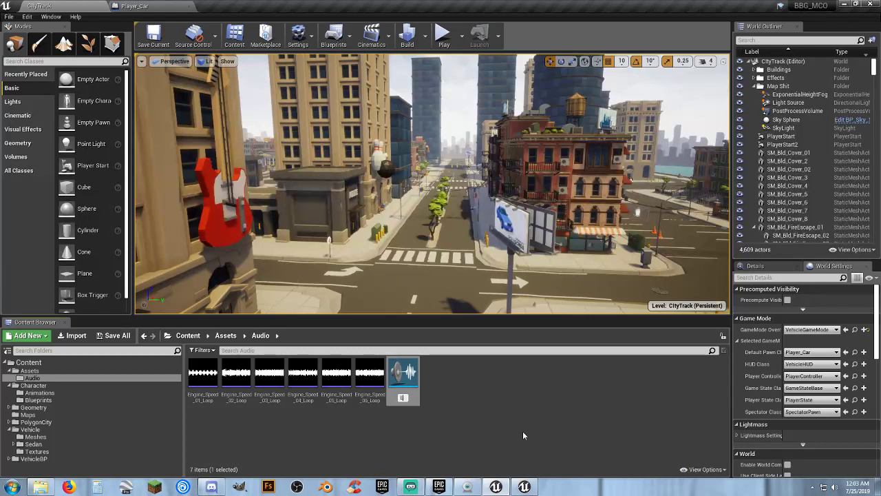
{"action": "type", "text": "Engine_"}
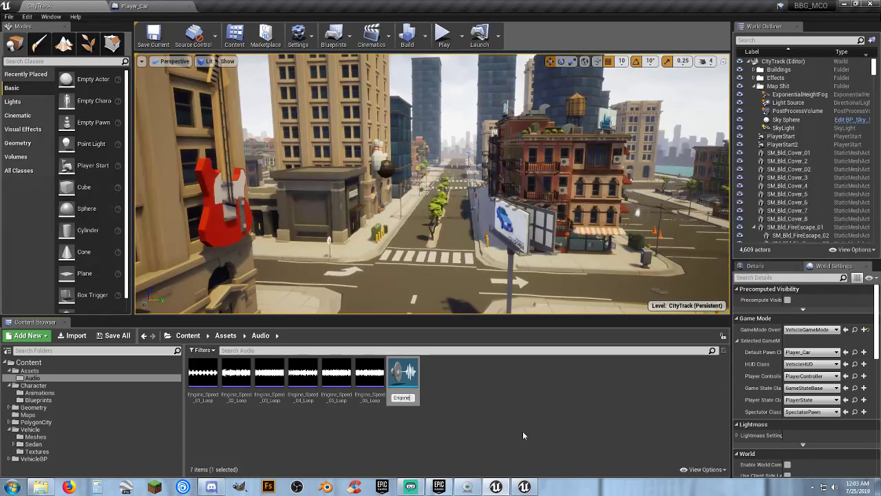
{"action": "type", "text": "Loop"}
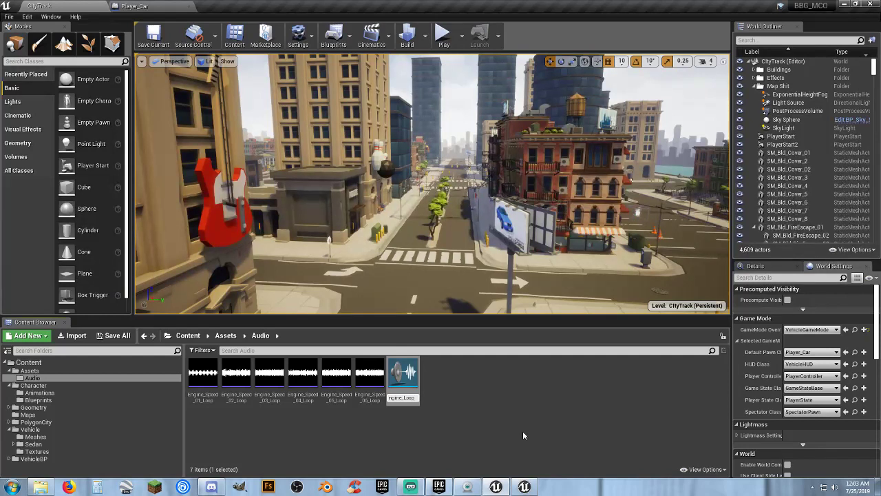
{"action": "type", "text": "_Cue"}
{"action": "key", "text": "Return"}
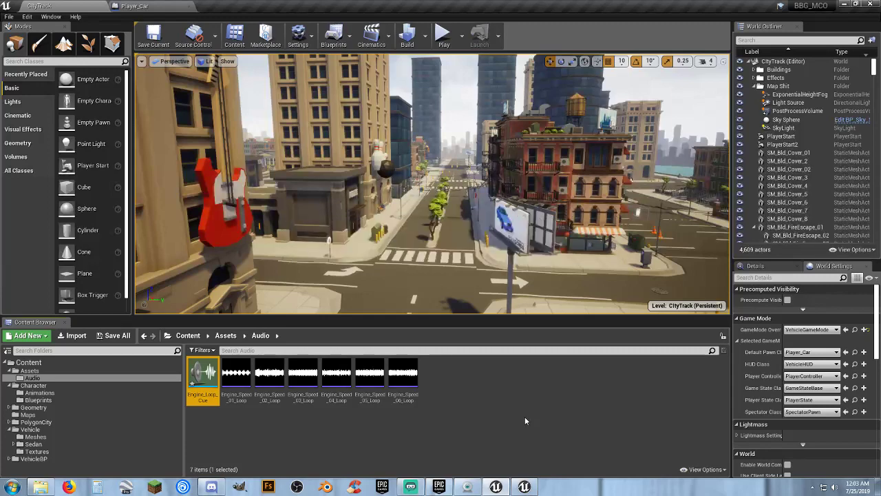
- Open Engine_Loop_Cue, add the Engine_Speed_01_Loop to Engine_Speed_06_Loop waves to its graph, and dock the cue editor in the main window
{"action": "key", "text": "Return"}
{"action": "left_click_drag", "start_coordinate": [227, 6], "coordinate": [128, 55]}
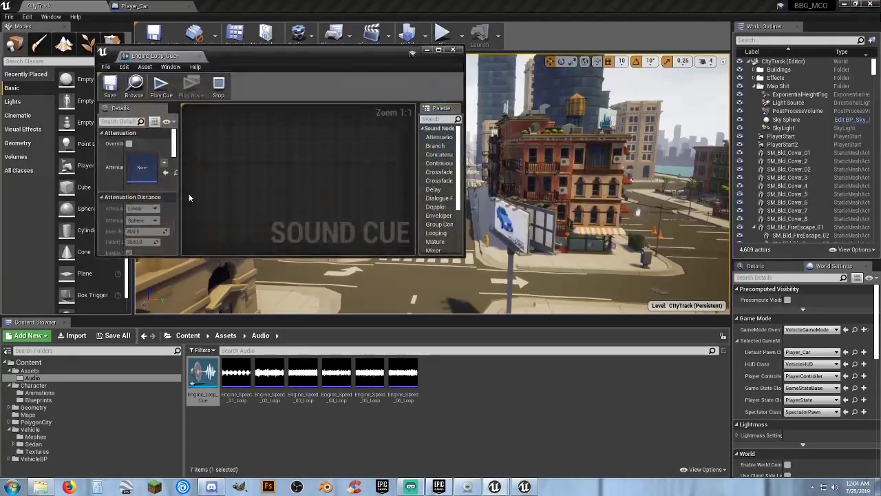
{"action": "left_click", "coordinate": [407, 386]}
{"action": "left_click", "coordinate": [236, 382]}
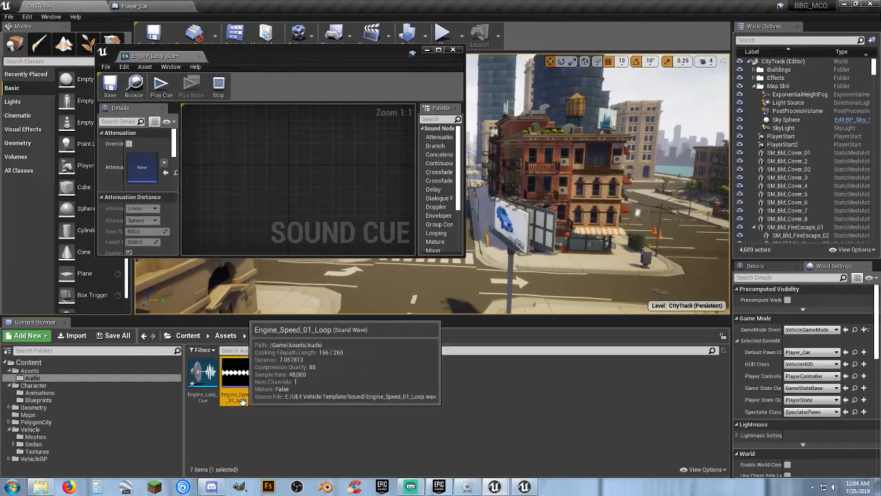
{"action": "left_click", "coordinate": [407, 402], "text": "shift"}
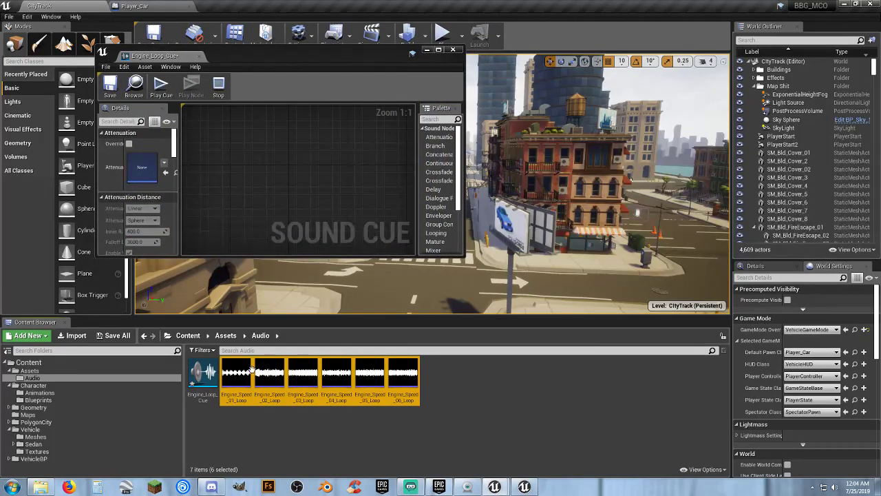
{"action": "left_click_drag", "start_coordinate": [235, 379], "coordinate": [259, 170]}
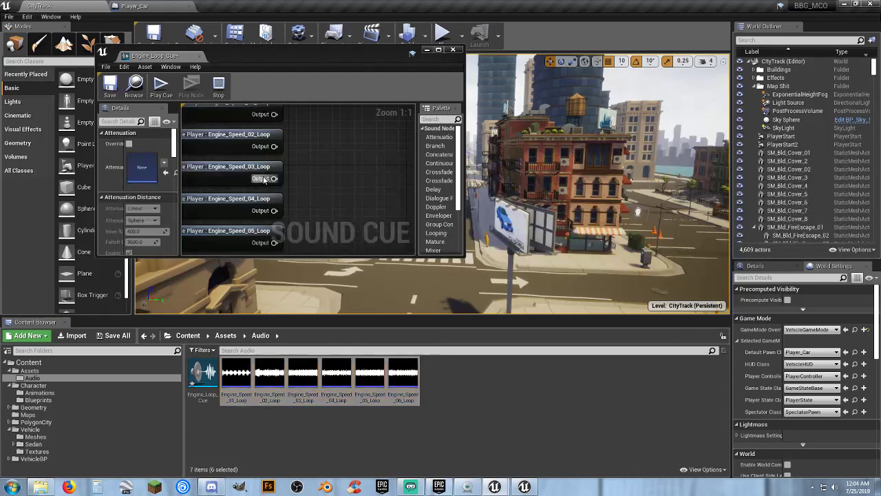
{"action": "left_click_drag", "start_coordinate": [165, 55], "coordinate": [242, 7]}
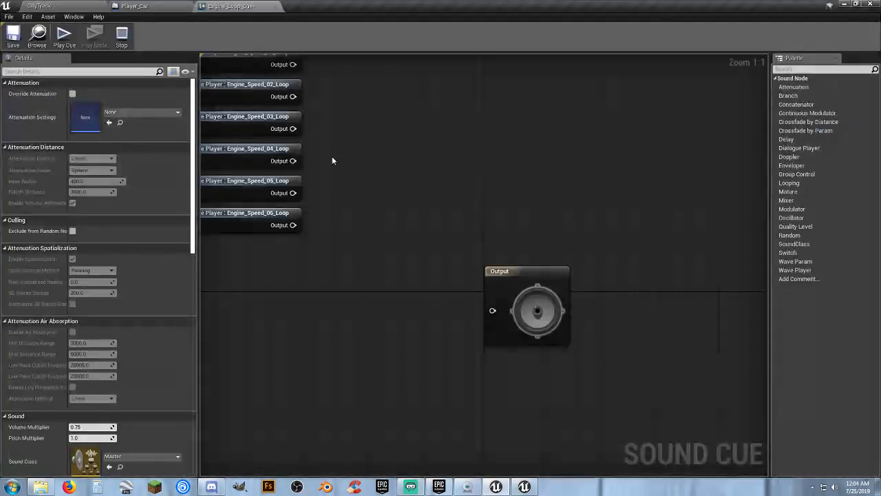
{"action": "right_click_drag", "start_coordinate": [390, 207], "coordinate": [462, 262]}
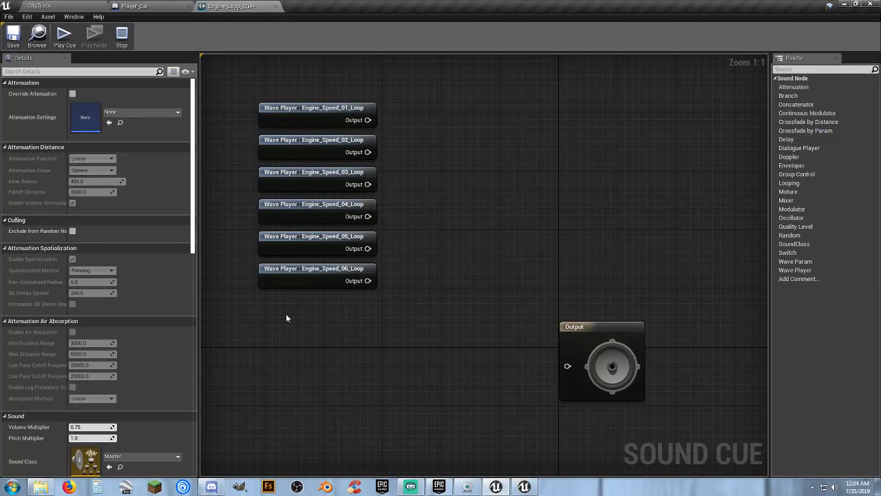
- Move the Output node up in the sound cue graph, level with the wave player nodes
{"action": "left_click", "coordinate": [314, 142]}
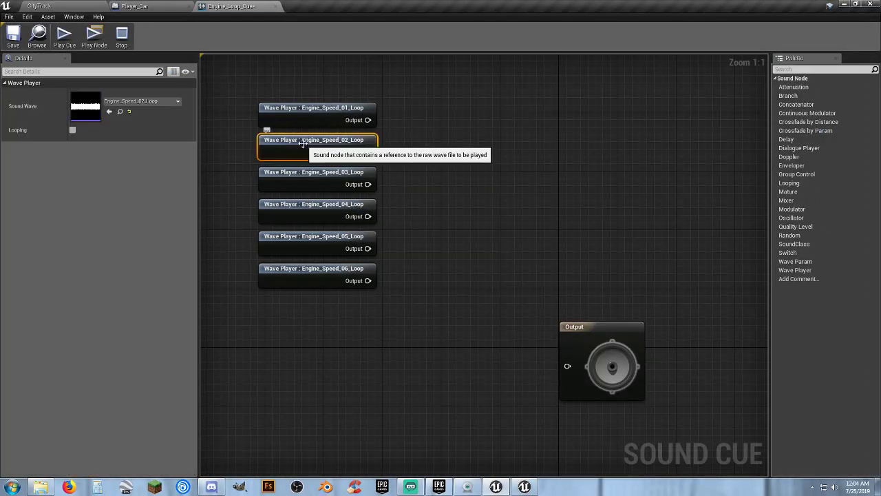
{"action": "left_click", "coordinate": [314, 219], "text": "ctrl"}
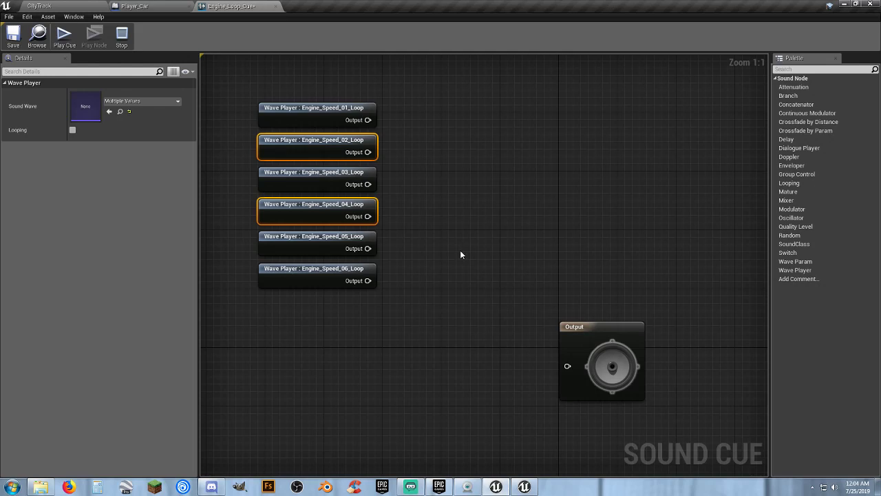
{"action": "left_click", "coordinate": [345, 274], "text": "ctrl"}
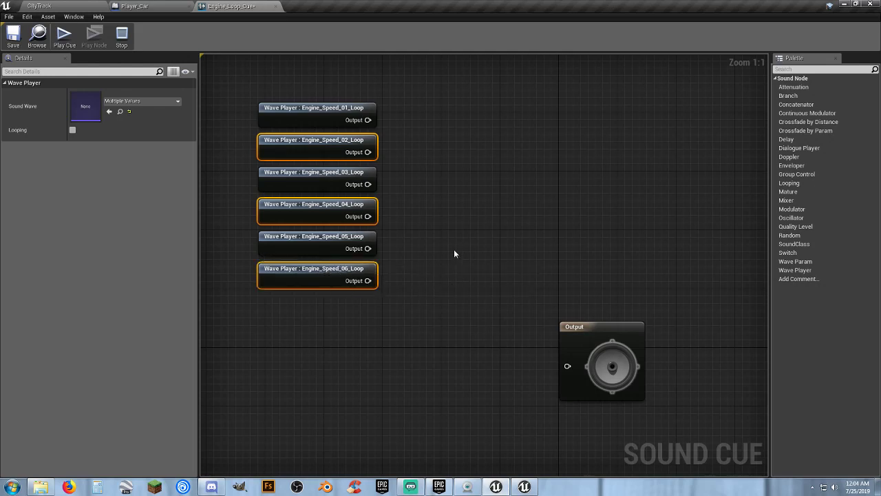
{"action": "left_click", "coordinate": [449, 246]}
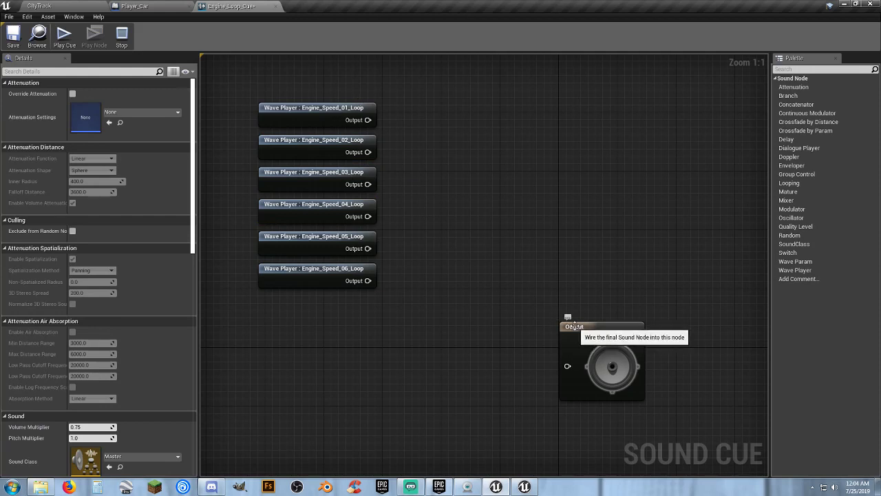
{"action": "left_click_drag", "start_coordinate": [576, 323], "coordinate": [582, 113]}
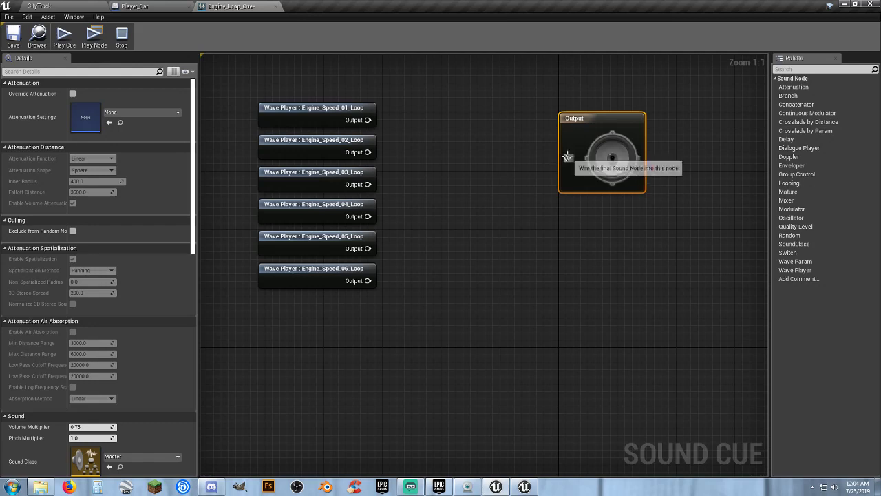
{"action": "left_click_drag", "start_coordinate": [567, 158], "coordinate": [515, 157]}
{"action": "type", "text": "ran"}
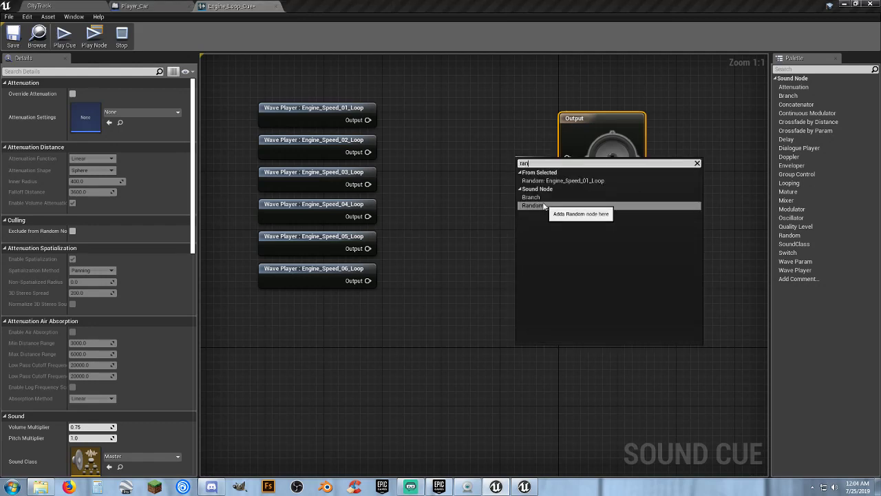
{"action": "left_click", "coordinate": [426, 205]}
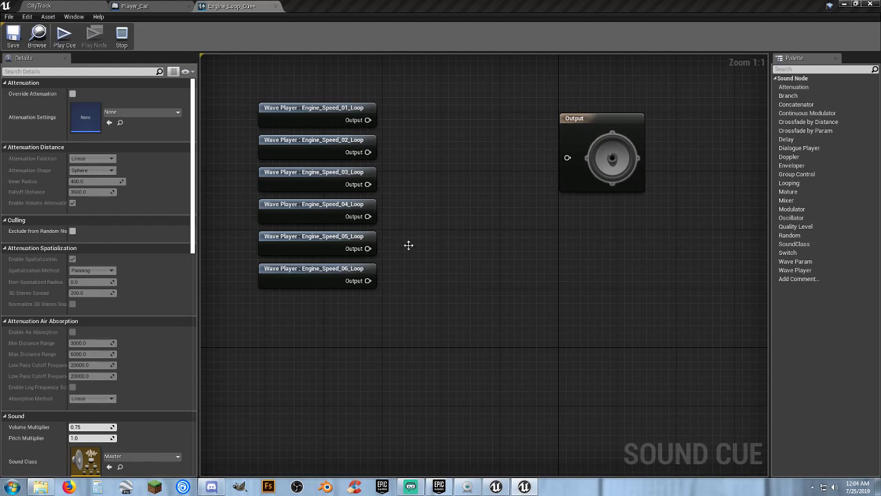
- Add a Continuous Modulator fed by the Engine_Speed_01_Loop wave player's output and place it directly beside that node
{"action": "left_click_drag", "start_coordinate": [368, 119], "coordinate": [418, 124]}
{"action": "type", "text": "conti"}
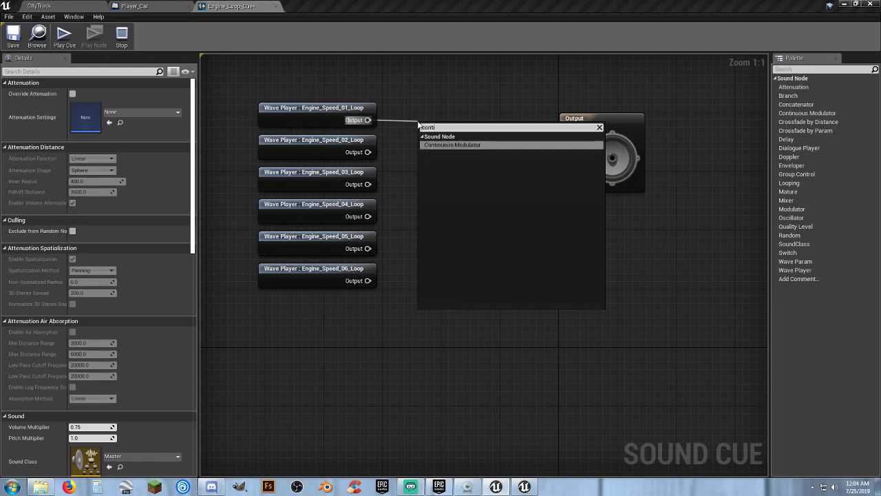
{"action": "left_click", "coordinate": [456, 146]}
{"action": "left_click_drag", "start_coordinate": [446, 130], "coordinate": [417, 114]}
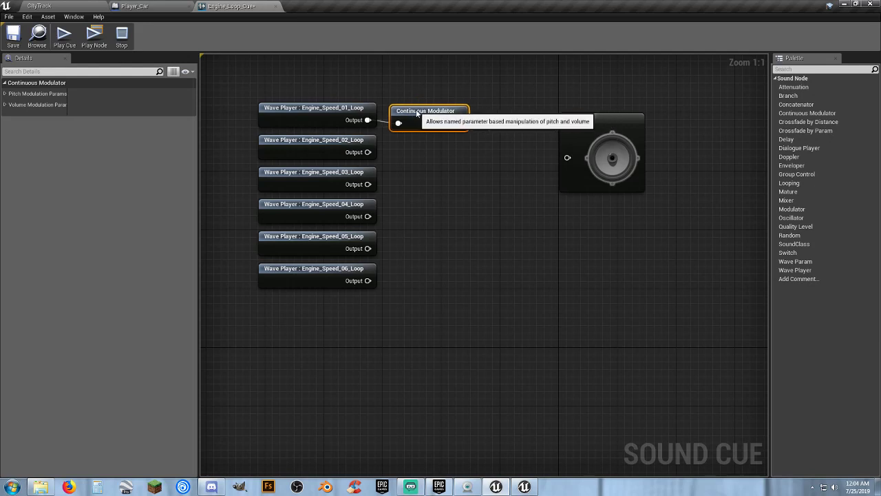
- Make four copies of the Continuous Modulator node, spread out below the original
{"action": "left_click", "coordinate": [418, 156]}
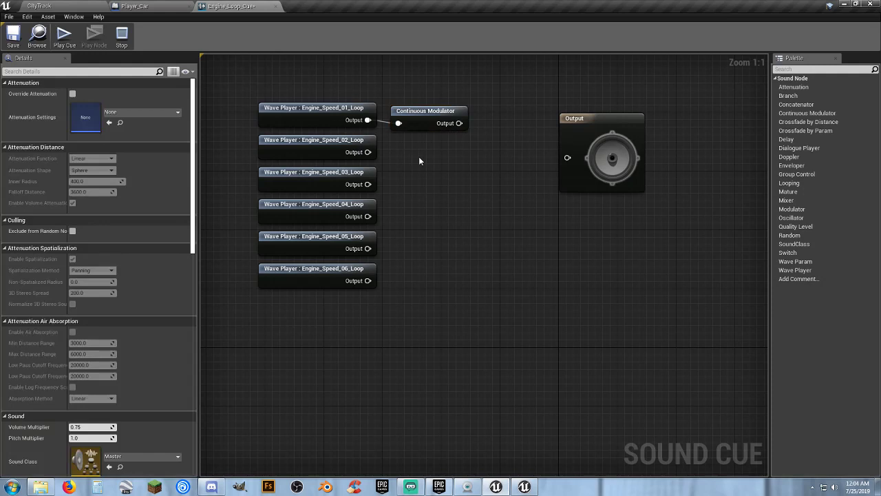
{"action": "key", "text": "ctrl+v"}
{"action": "key", "text": "ctrl+v"}
{"action": "key", "text": "ctrl+v"}
{"action": "key", "text": "ctrl+v"}
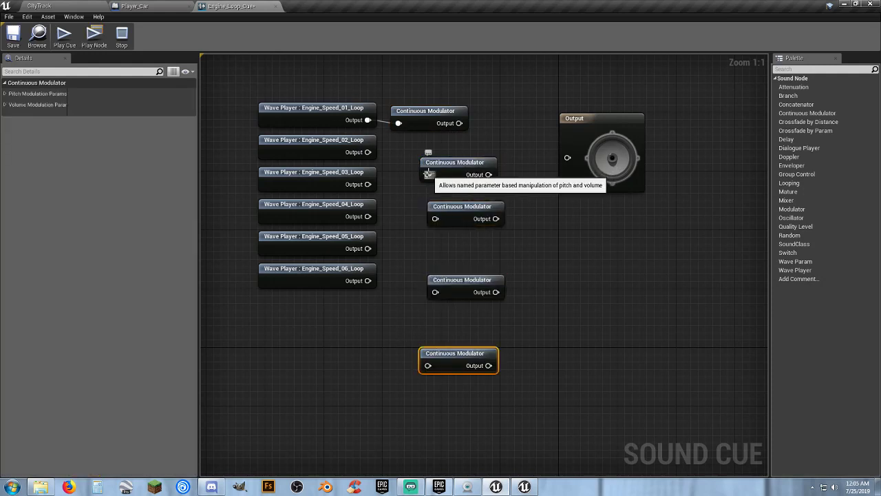
- Connect the Engine_Speed_02_Loop to Engine_Speed_05_Loop outputs to the copied modulators, and paste and connect one more modulator for Engine_Speed_06_Loop
{"action": "left_click_drag", "start_coordinate": [428, 174], "coordinate": [369, 152]}
{"action": "left_click_drag", "start_coordinate": [368, 184], "coordinate": [435, 219]}
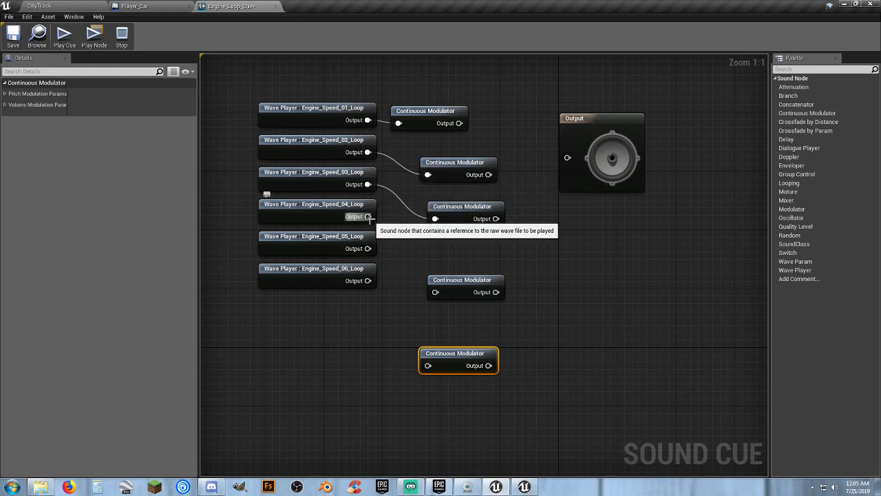
{"action": "left_click_drag", "start_coordinate": [367, 216], "coordinate": [435, 292]}
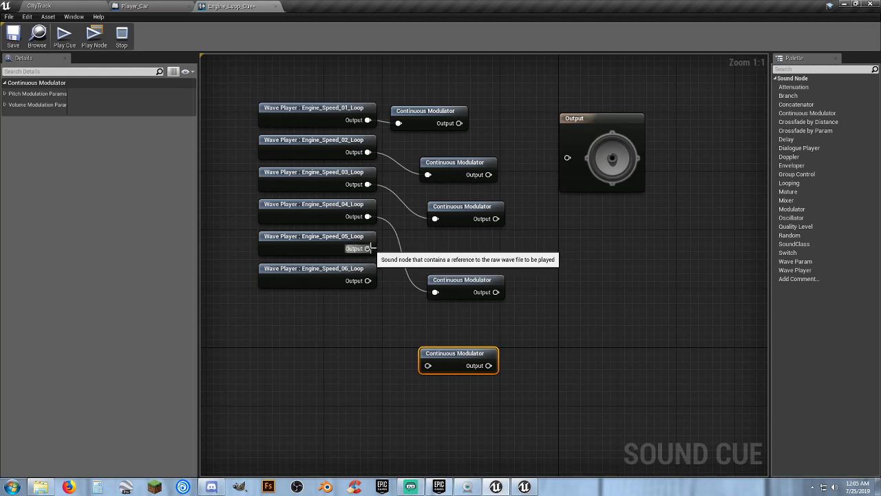
{"action": "left_click_drag", "start_coordinate": [368, 249], "coordinate": [428, 366]}
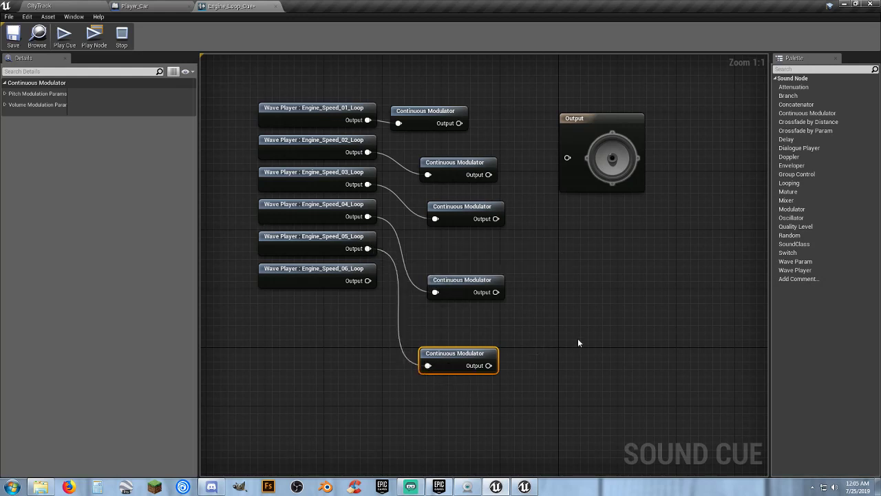
{"action": "key", "text": "ctrl+v"}
{"action": "left_click_drag", "start_coordinate": [368, 280], "coordinate": [538, 343]}
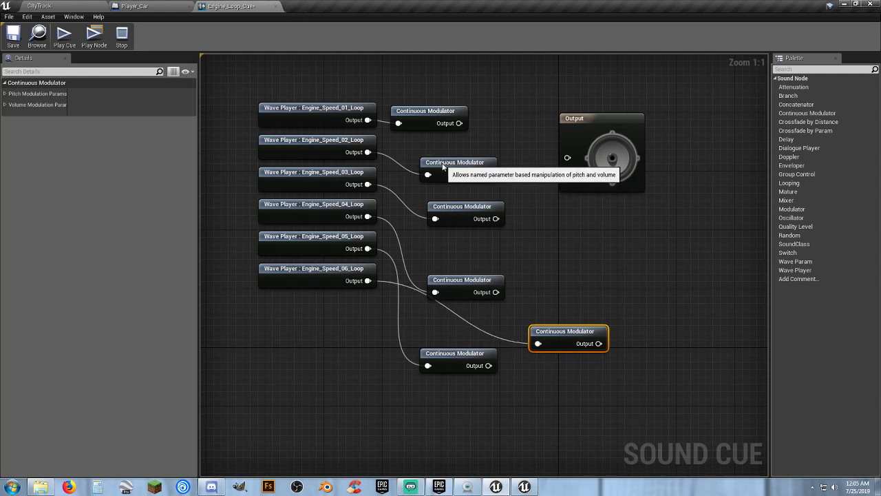
- Arrange the five copied Continuous Modulator nodes in a column, each beside the wave player that feeds it
{"action": "left_click_drag", "start_coordinate": [443, 166], "coordinate": [414, 144]}
{"action": "left_click_drag", "start_coordinate": [453, 209], "coordinate": [415, 179]}
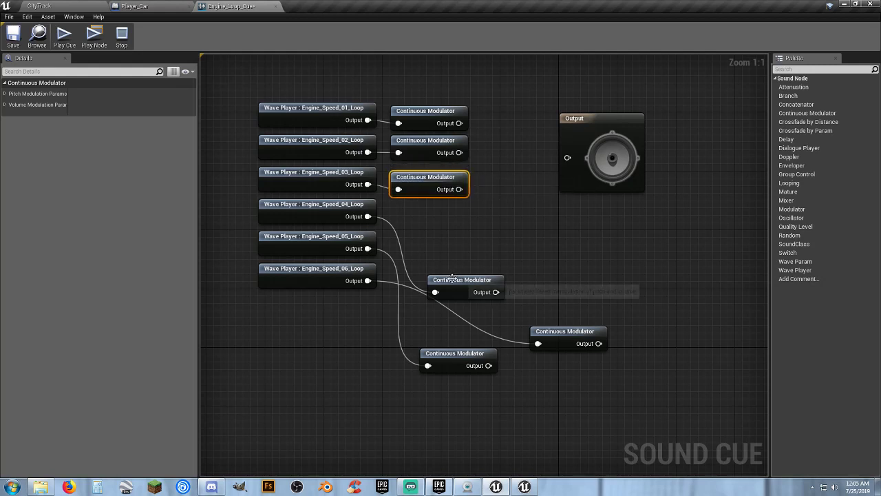
{"action": "left_click_drag", "start_coordinate": [452, 278], "coordinate": [418, 212]}
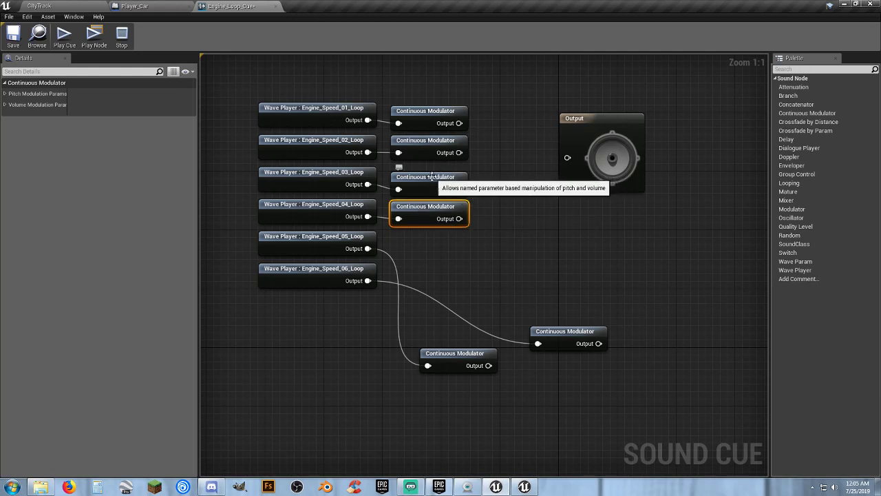
{"action": "left_click_drag", "start_coordinate": [434, 181], "coordinate": [433, 173]}
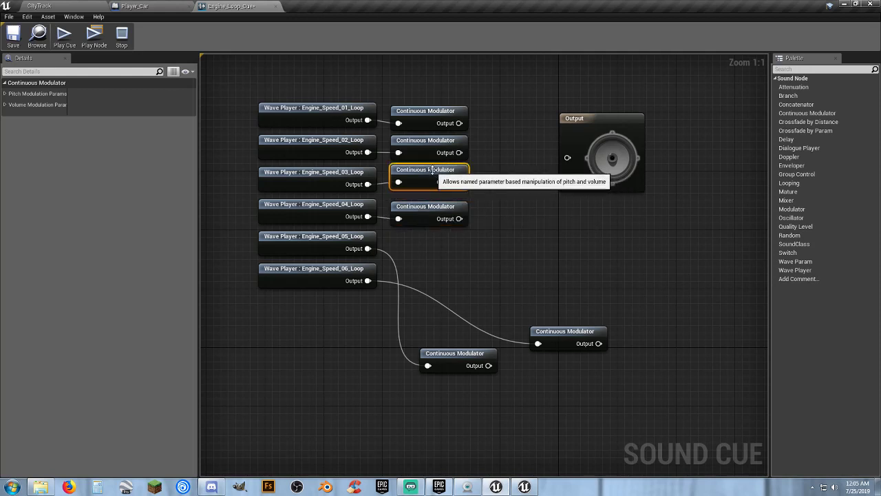
{"action": "left_click_drag", "start_coordinate": [421, 212], "coordinate": [421, 205]}
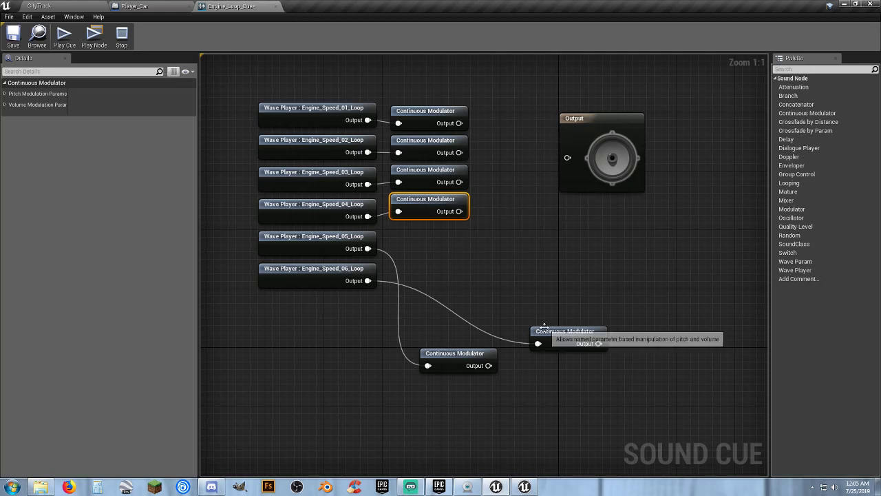
{"action": "left_click_drag", "start_coordinate": [458, 354], "coordinate": [429, 239]}
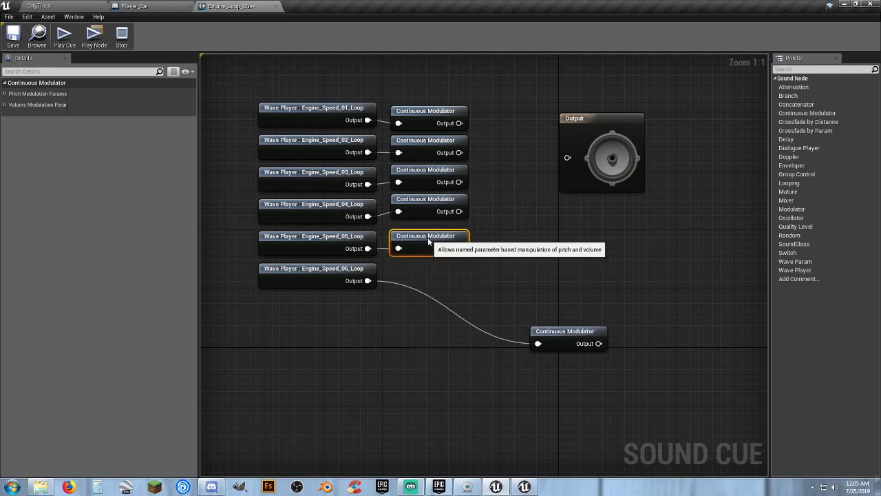
{"action": "left_click_drag", "start_coordinate": [567, 332], "coordinate": [429, 273]}
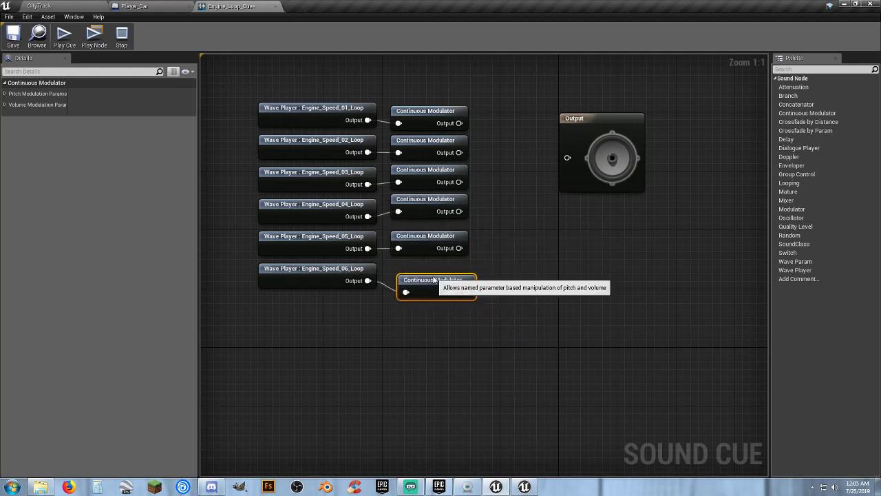
- Move the Output node farther from the Continuous Modulator column to leave room for another node between them
{"action": "left_click", "coordinate": [527, 231]}
{"action": "right_click_drag", "start_coordinate": [527, 231], "coordinate": [513, 257]}
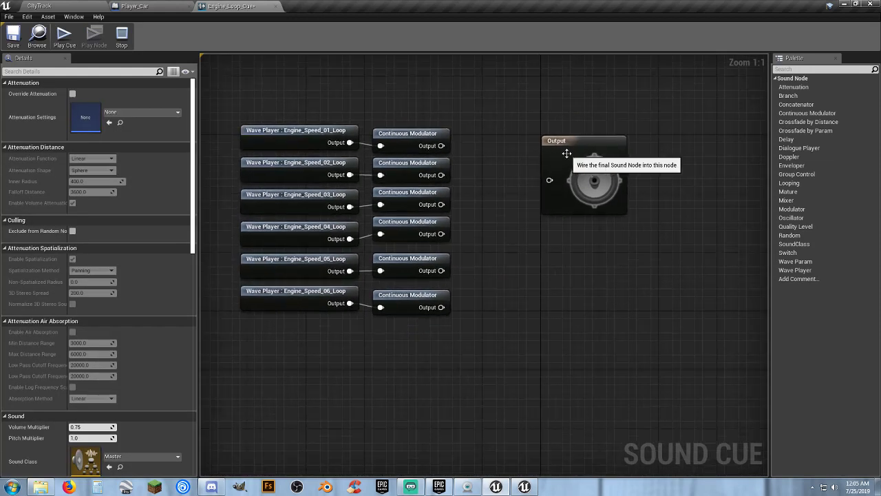
{"action": "left_click_drag", "start_coordinate": [563, 144], "coordinate": [680, 143]}
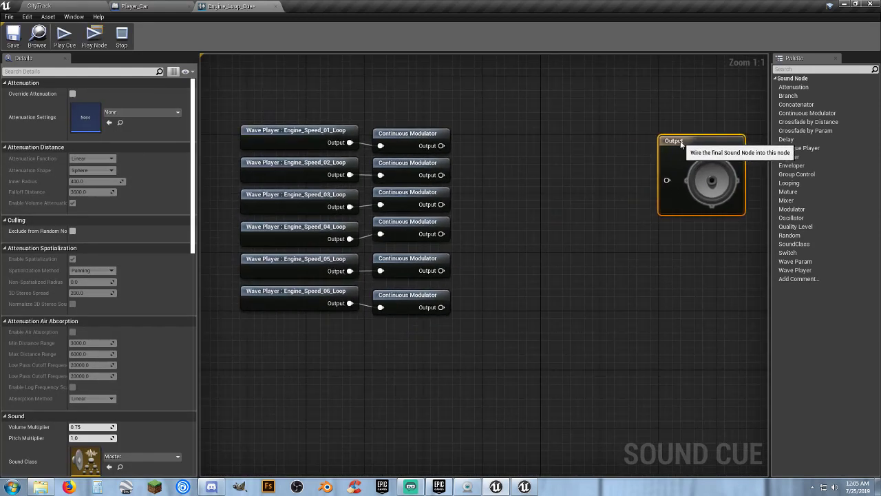
{"action": "left_click", "coordinate": [611, 198]}
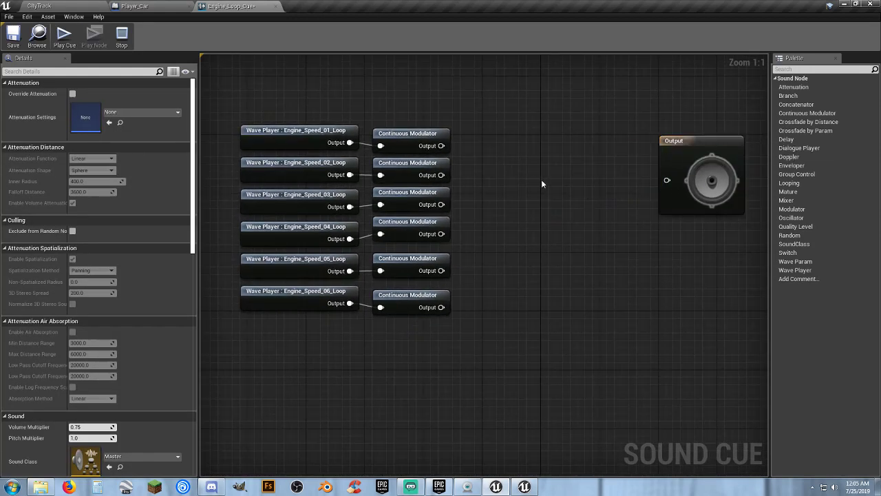
- Create a Sound Attenuation asset named Close in the CityTrack project's Audio folder, save it and return to the engine cue
{"action": "left_click", "coordinate": [45, 5]}
{"action": "right_click", "coordinate": [472, 376]}
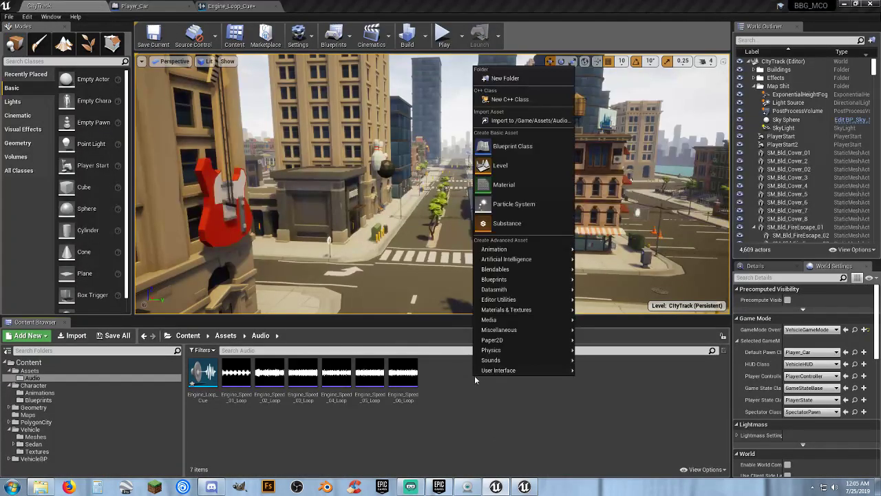
{"action": "mouse_move", "coordinate": [538, 361]}
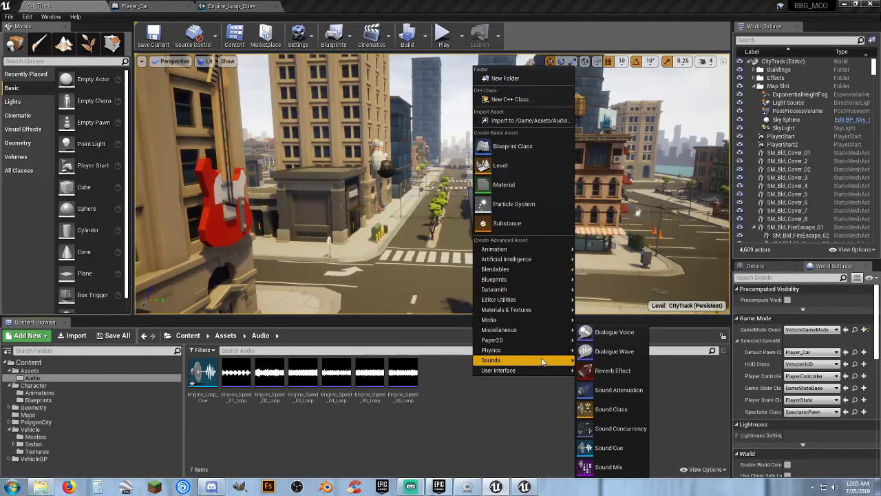
{"action": "left_click", "coordinate": [618, 388]}
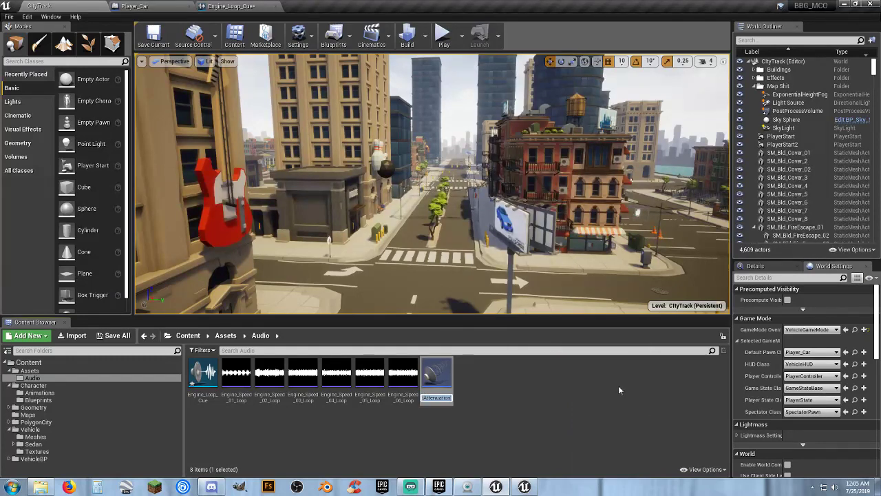
{"action": "type", "text": "Close"}
{"action": "key", "text": "Return"}
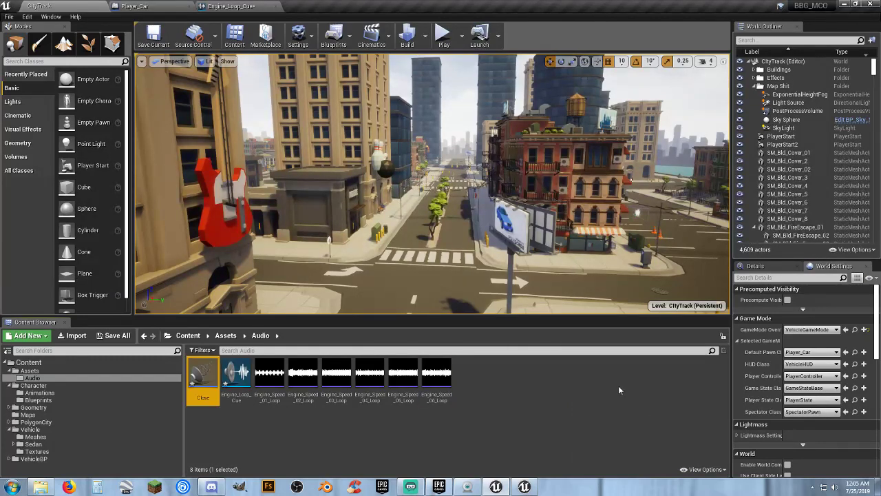
{"action": "key", "text": "Return"}
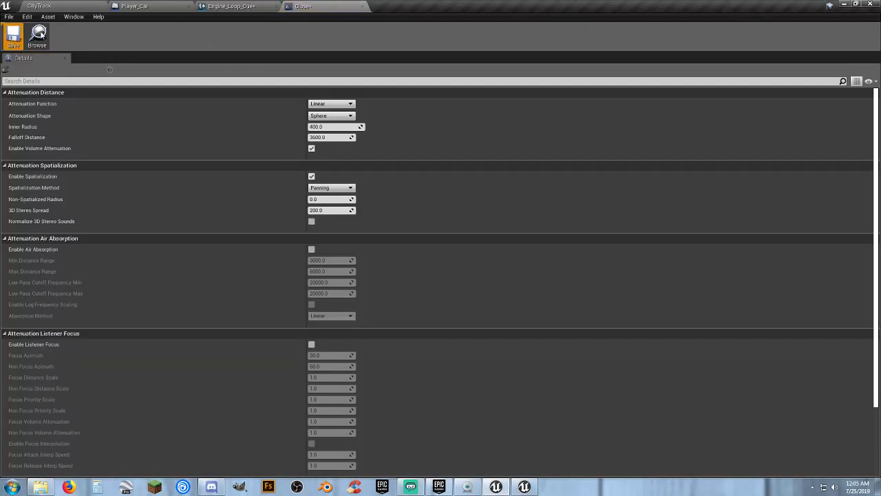
{"action": "left_click", "coordinate": [356, 6]}
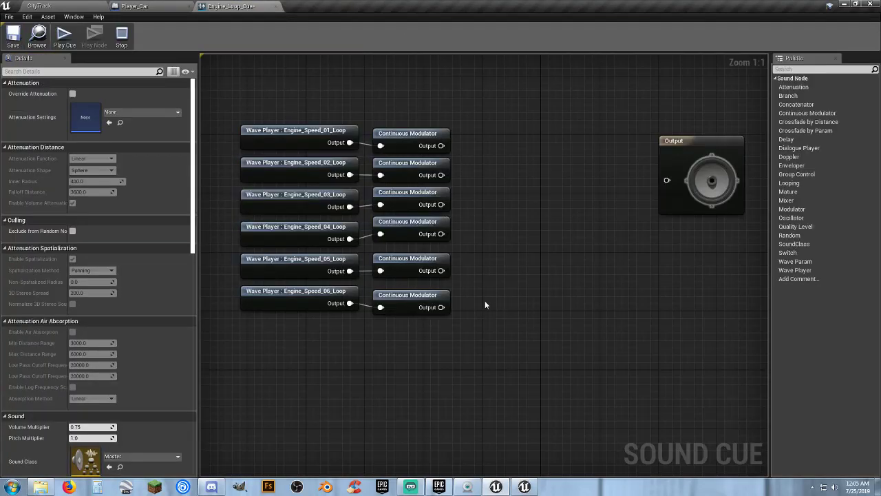
- Add a Crossfade by Param node between the Continuous Modulators and the Output node, level with the first modulators
{"action": "right_click", "coordinate": [510, 186]}
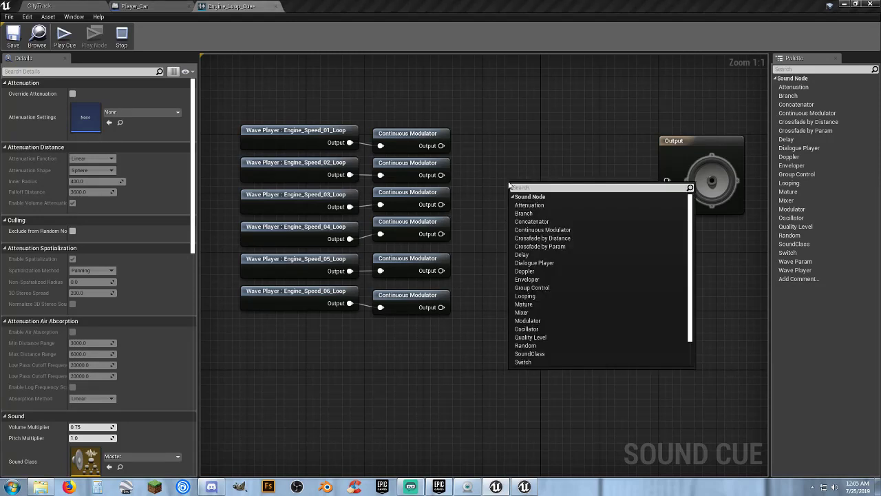
{"action": "type", "text": "cro"}
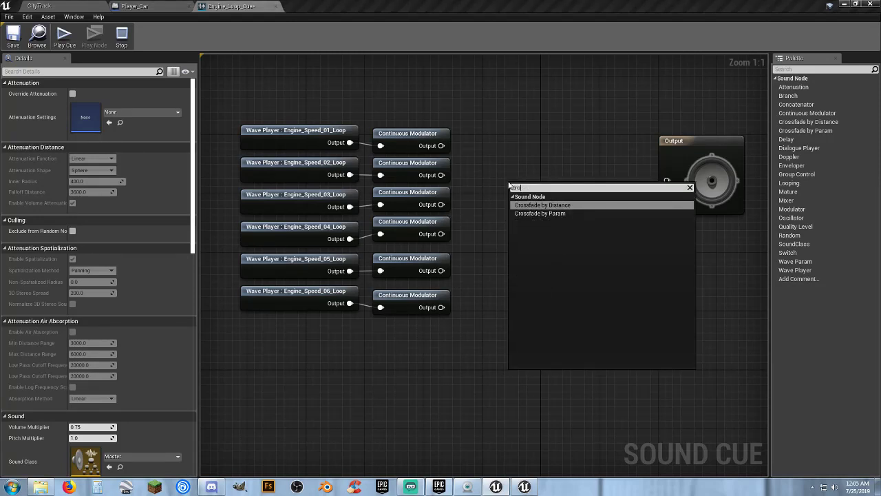
{"action": "key", "text": "Down"}
{"action": "key", "text": "Return"}
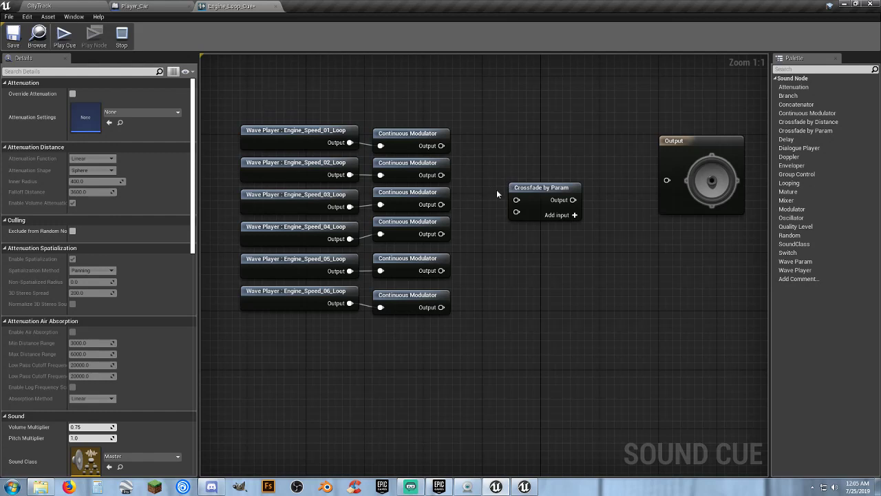
{"action": "left_click_drag", "start_coordinate": [548, 192], "coordinate": [523, 146]}
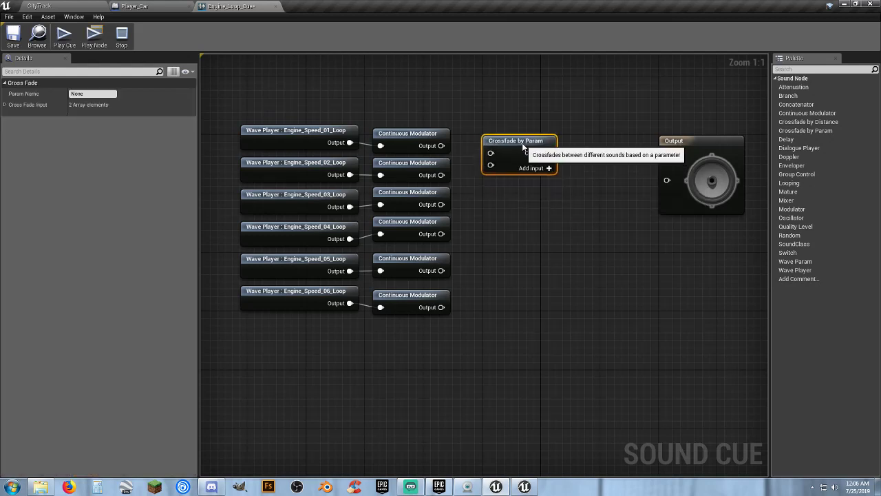
- Connect the first two Continuous Modulators to the Crossfade by Param node and add four more inputs to it
{"action": "left_click_drag", "start_coordinate": [442, 145], "coordinate": [490, 157]}
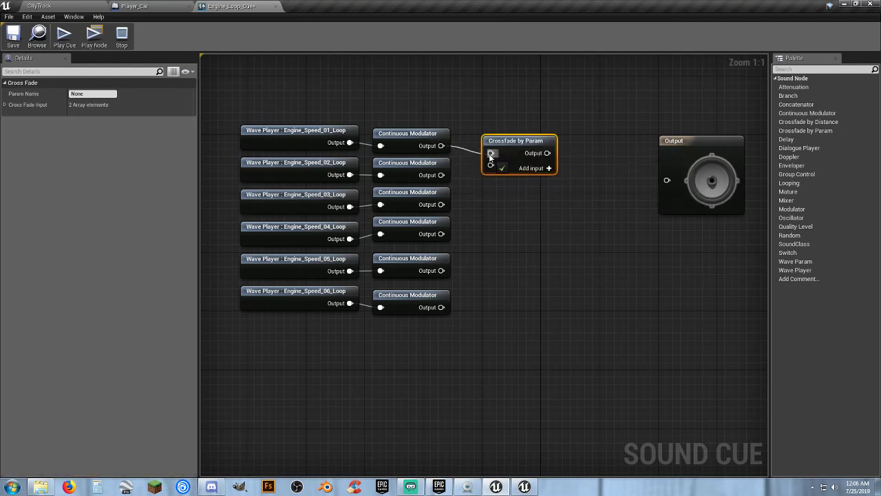
{"action": "left_click_drag", "start_coordinate": [441, 175], "coordinate": [490, 166]}
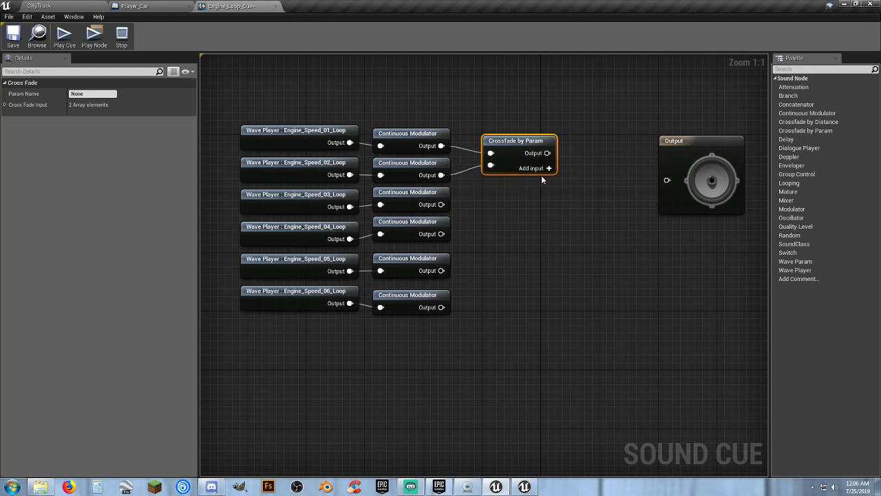
{"action": "left_click", "coordinate": [544, 170]}
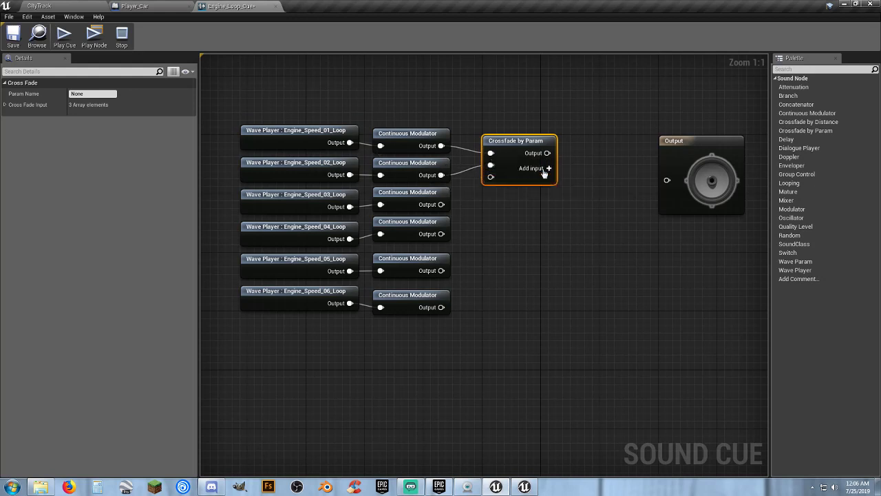
{"action": "left_click", "coordinate": [544, 168]}
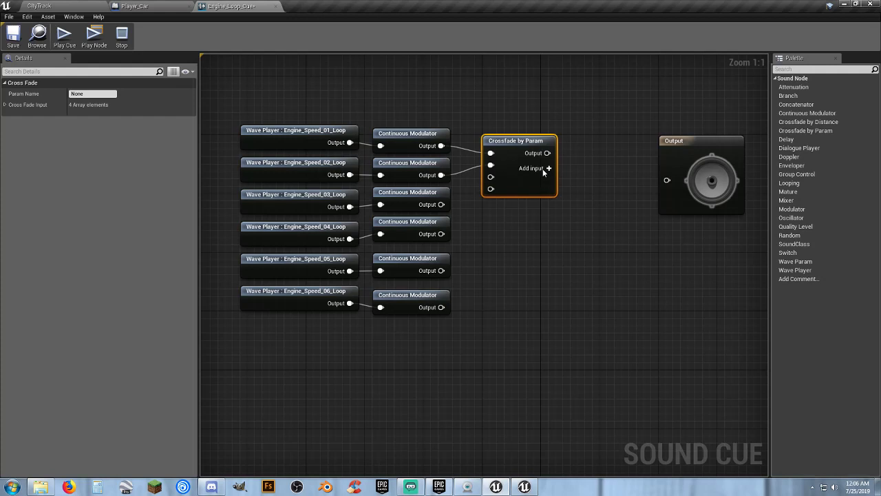
{"action": "left_click", "coordinate": [543, 169]}
{"action": "left_click", "coordinate": [543, 169]}
- Connect the third to sixth Continuous Modulators to the crossfade's remaining inputs in order, and wire the crossfade to the Output node
{"action": "left_click_drag", "start_coordinate": [442, 204], "coordinate": [490, 178]}
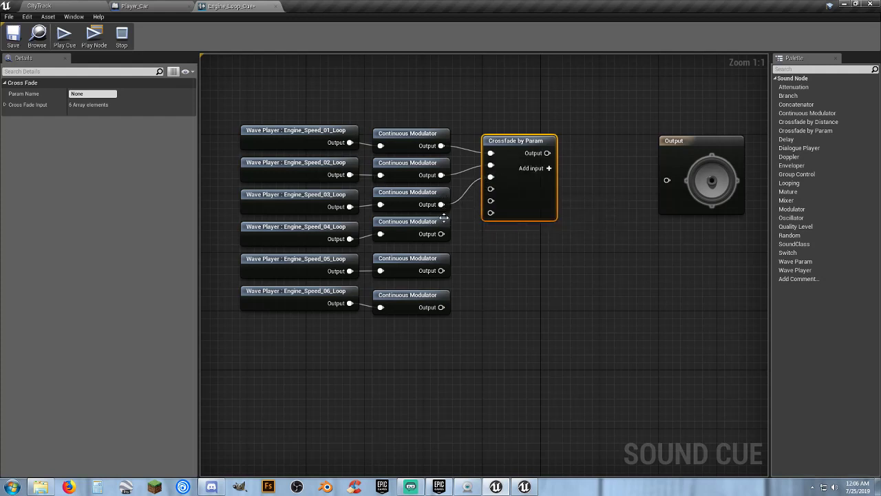
{"action": "left_click_drag", "start_coordinate": [441, 234], "coordinate": [491, 189]}
{"action": "left_click_drag", "start_coordinate": [442, 270], "coordinate": [490, 201]}
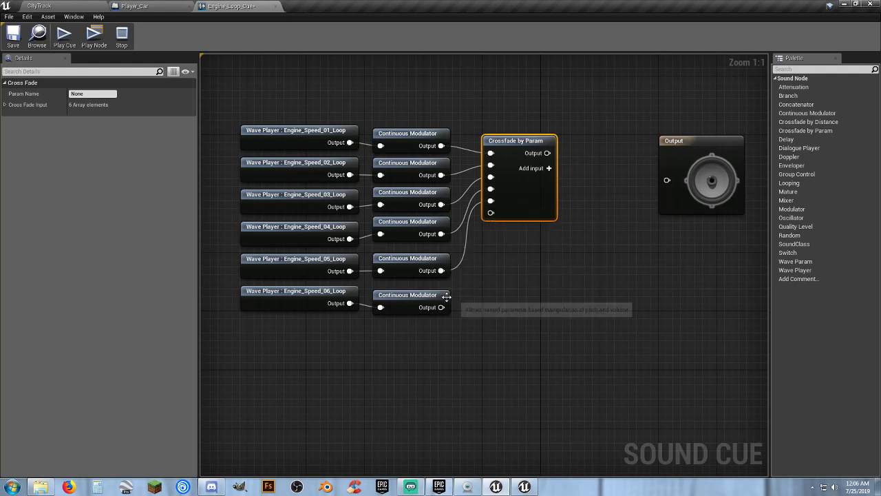
{"action": "left_click_drag", "start_coordinate": [442, 308], "coordinate": [491, 213]}
{"action": "left_click_drag", "start_coordinate": [547, 152], "coordinate": [673, 181]}
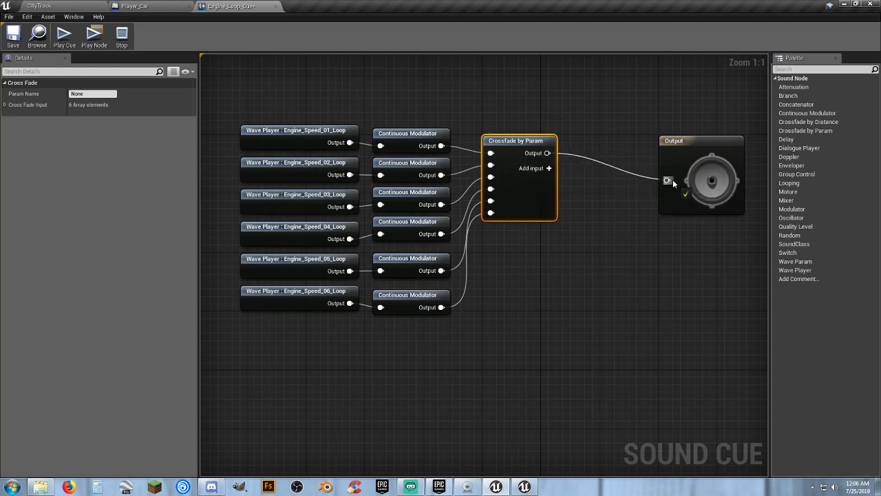
- Assign Close as the cue's Attenuation Settings, then save and close the sound cue
{"action": "left_click", "coordinate": [600, 203]}
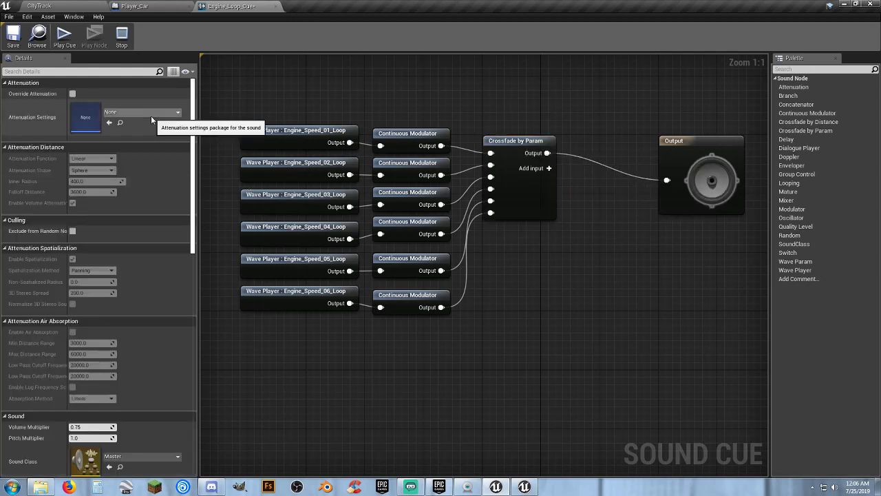
{"action": "left_click", "coordinate": [150, 116]}
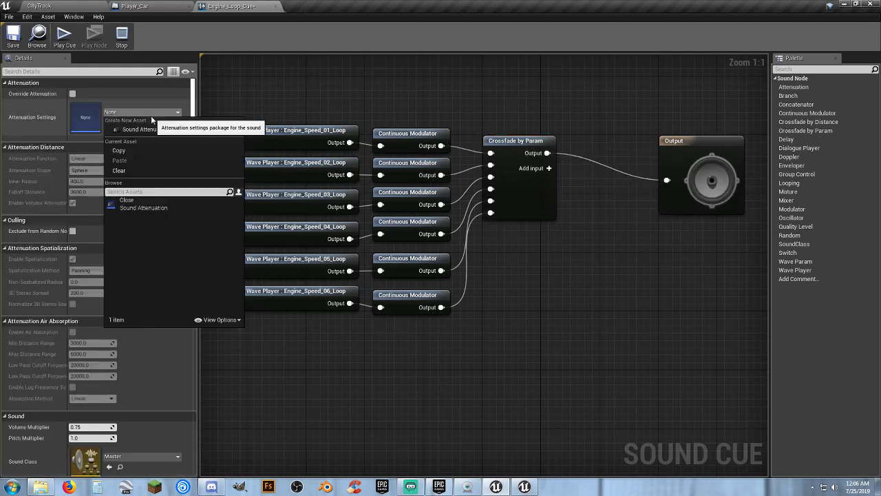
{"action": "left_click", "coordinate": [124, 199]}
{"action": "left_click", "coordinate": [13, 33]}
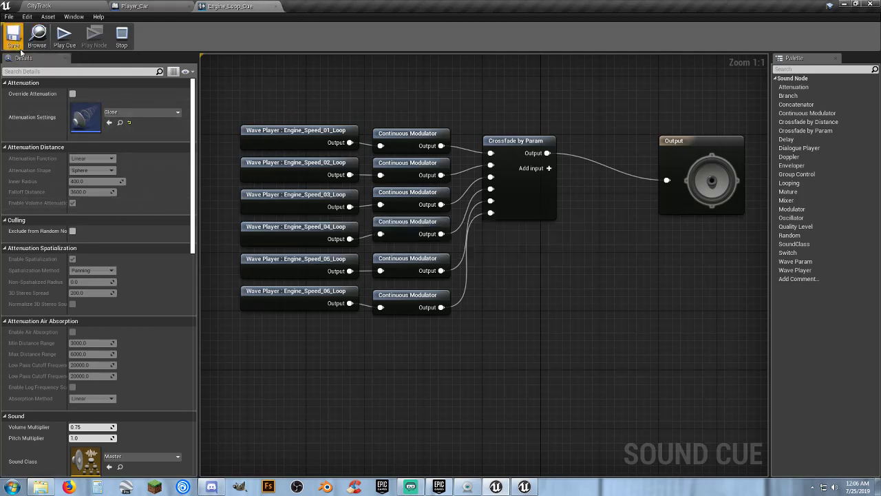
{"action": "left_click", "coordinate": [276, 6]}
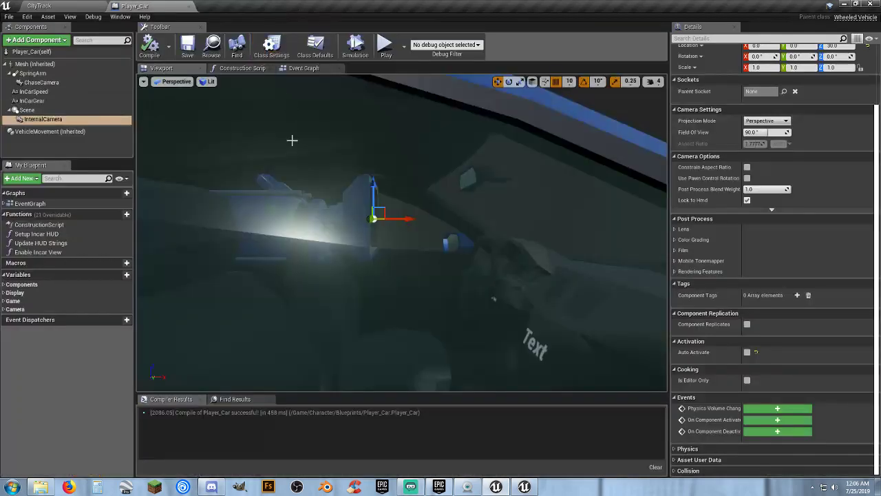
- Add an Audio component named EngineSounds to the Player_Car blueprint
{"action": "mouse_move", "coordinate": [182, 110]}
{"action": "right_mouse_down"}
{"action": "mouse_move", "coordinate": [155, 127]}
{"action": "mouse_move", "coordinate": [183, 110]}
{"action": "right_mouse_up"}
{"action": "left_click", "coordinate": [80, 143]}
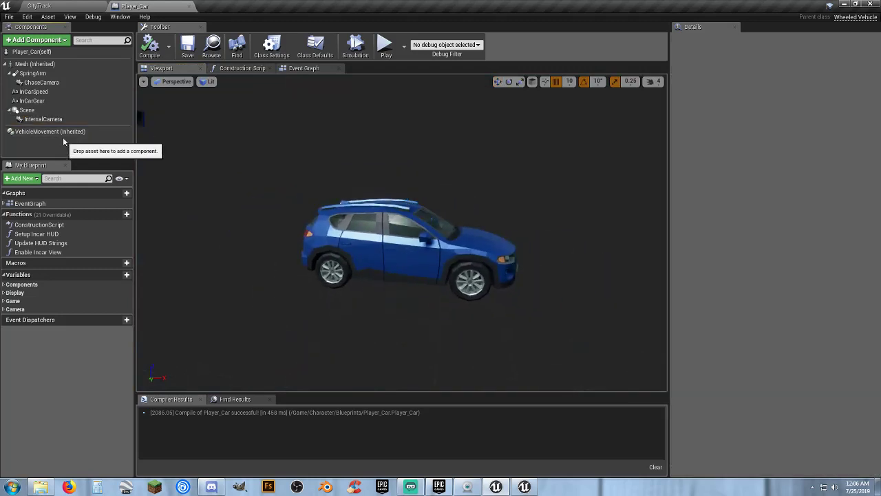
{"action": "left_click", "coordinate": [46, 43]}
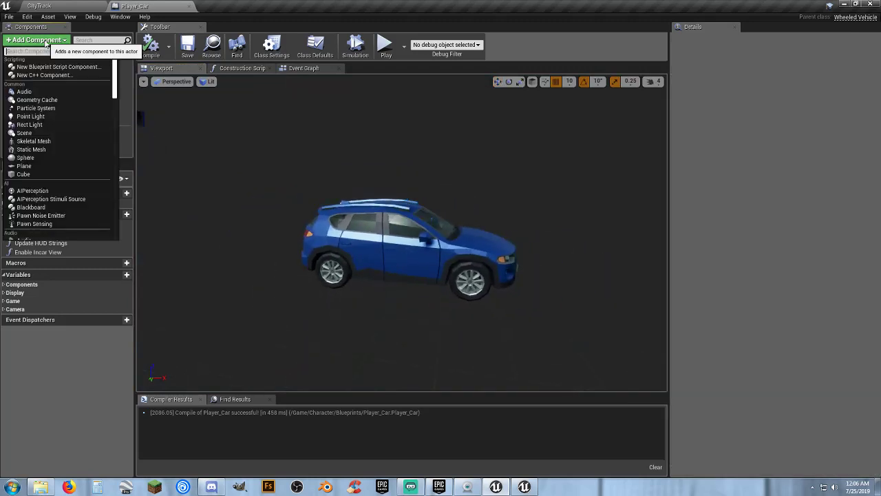
{"action": "left_click", "coordinate": [27, 92]}
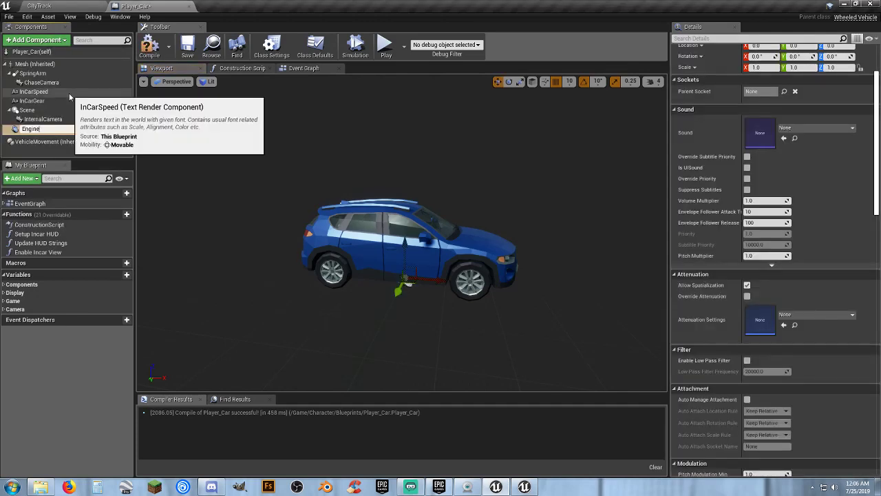
{"action": "key", "text": "Return"}
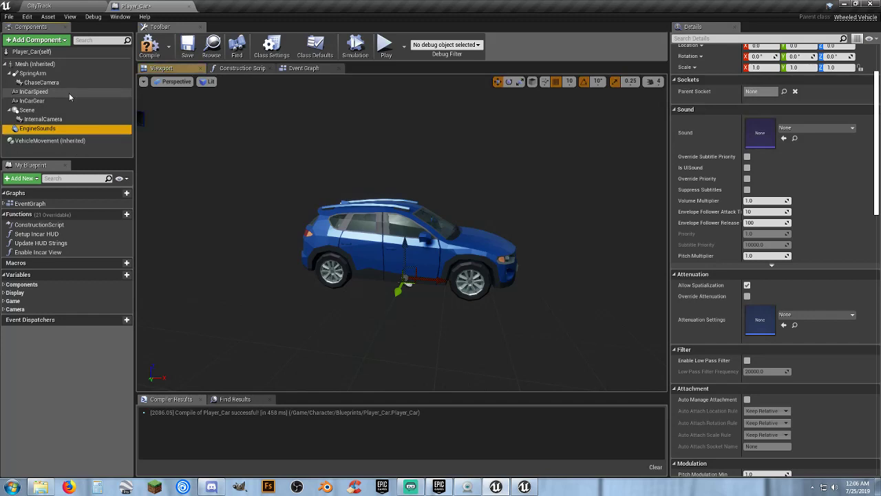
- Set the EngineSounds component's sound to Engine_Loop_Cue, with the Event Graph open, and compile and save the Player_Car blueprint
{"action": "left_click", "coordinate": [307, 69]}
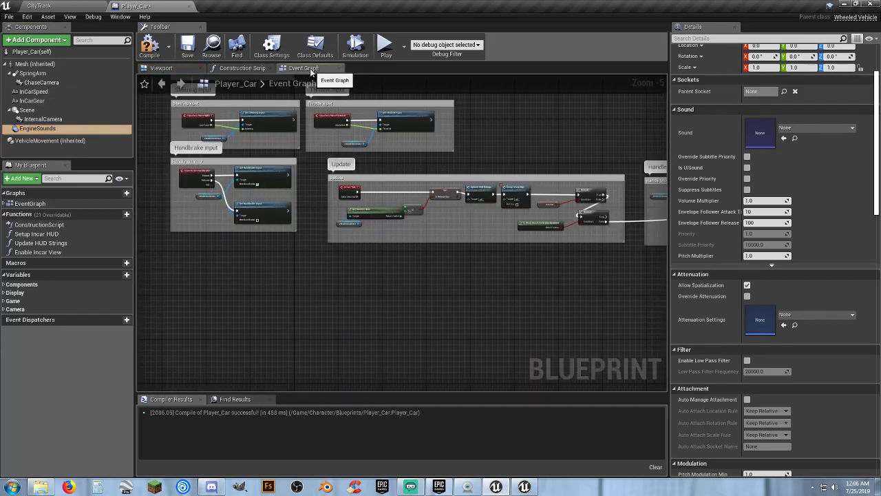
{"action": "left_click", "coordinate": [150, 47]}
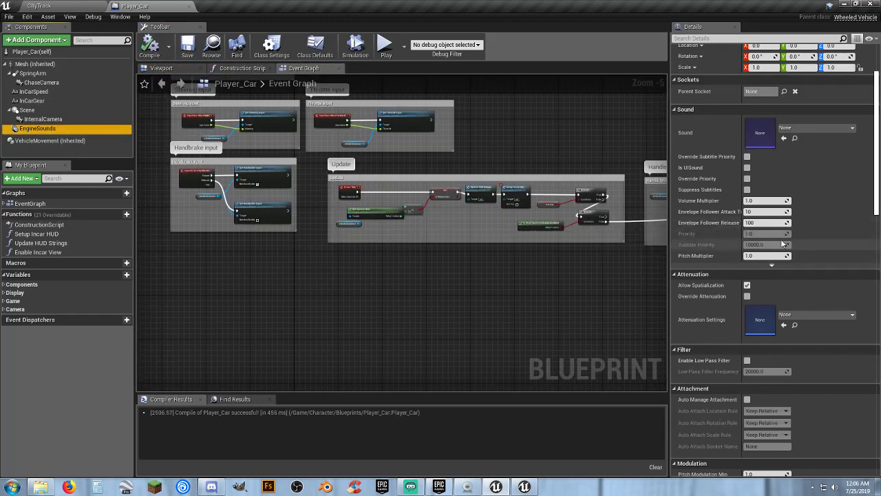
{"action": "left_click", "coordinate": [818, 128]}
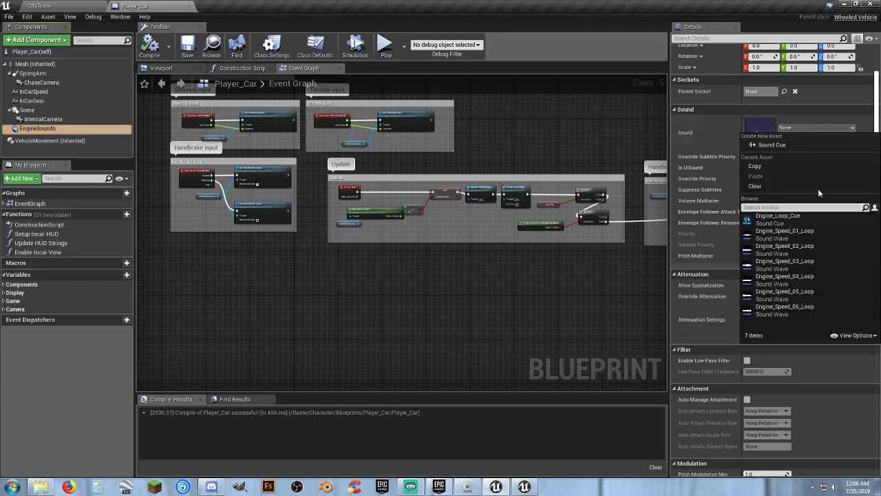
{"action": "left_click", "coordinate": [789, 222]}
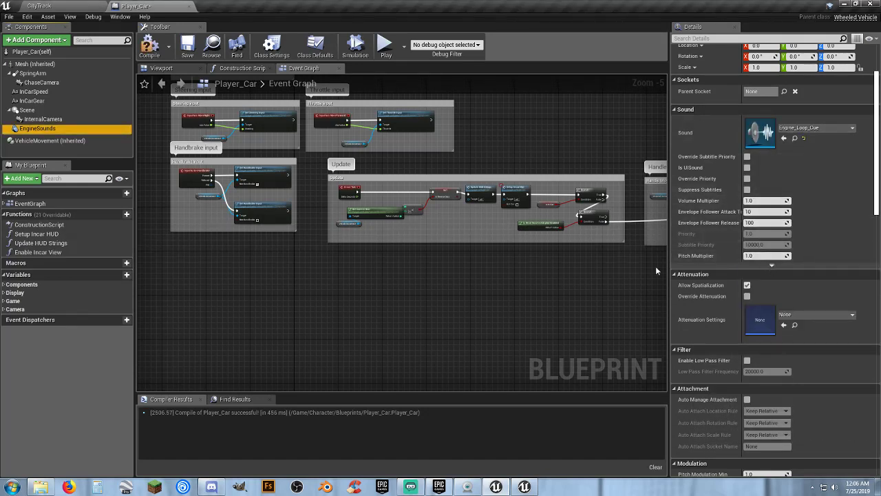
{"action": "left_click", "coordinate": [150, 46]}
{"action": "left_click", "coordinate": [184, 47]}
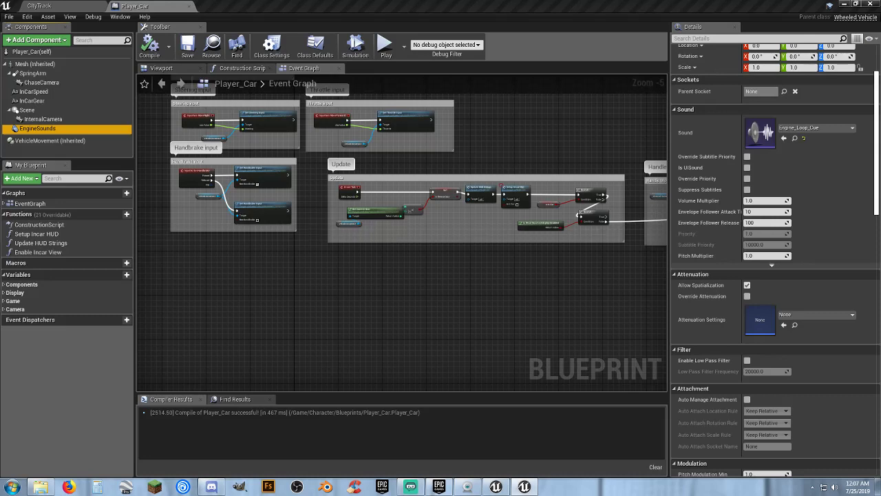
- Bring the other project's Player_Car blueprint window alongside and look through its component list
{"action": "left_click_drag", "start_coordinate": [0, 122], "coordinate": [357, 80]}
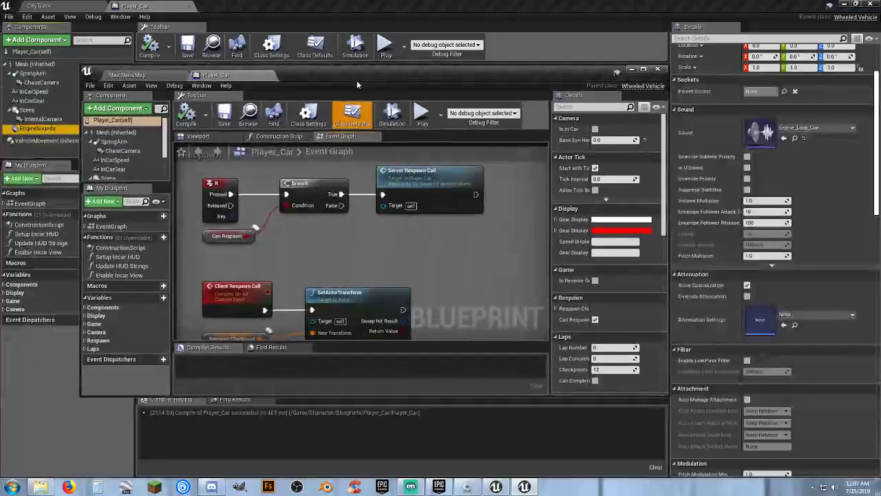
{"action": "scroll", "coordinate": [156, 157], "scroll_direction": "down", "scroll_amount": 3}
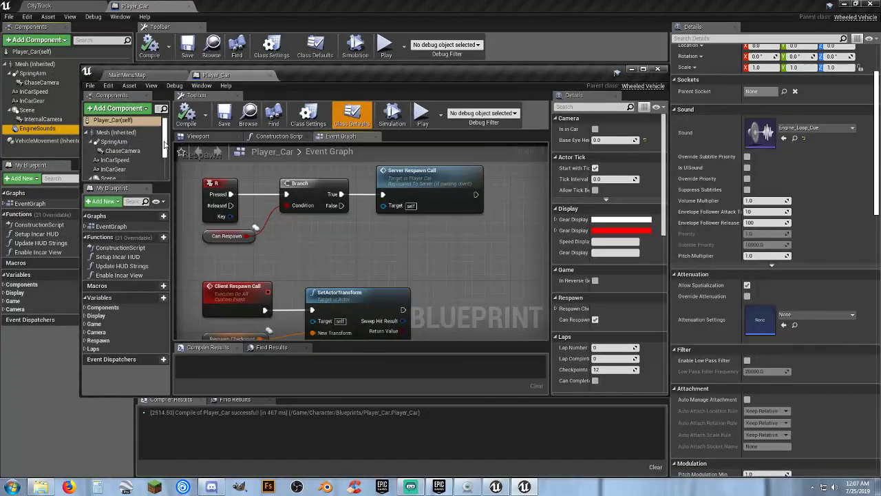
- Rename the EngineSounds audio component of Player_Car to EngineSound, matching the component in the other project
{"action": "left_click_drag", "start_coordinate": [166, 167], "coordinate": [141, 148]}
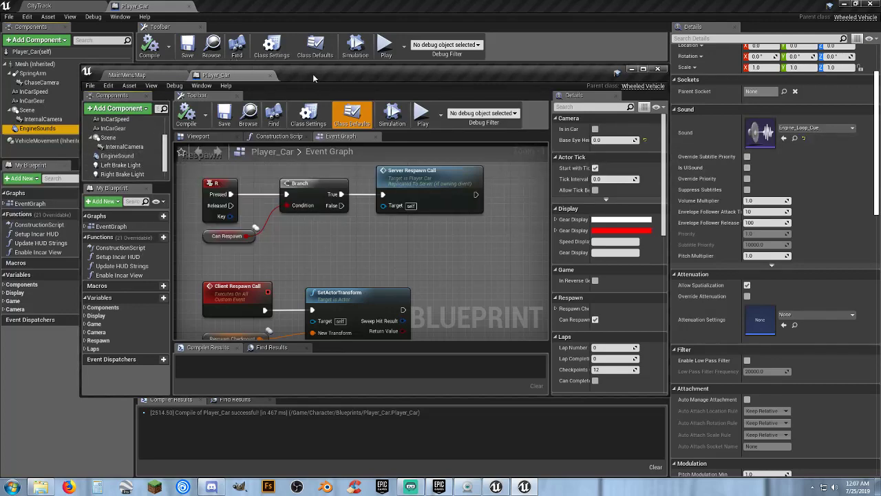
{"action": "left_click_drag", "start_coordinate": [312, 74], "coordinate": [399, 96]}
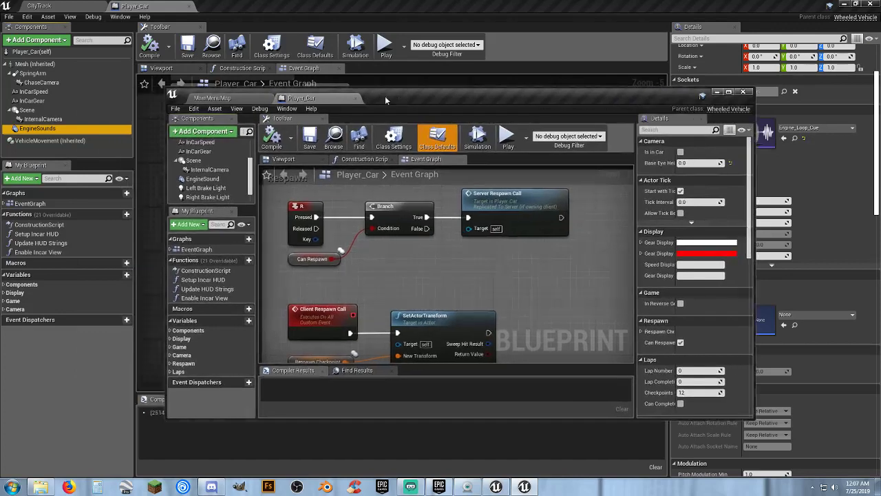
{"action": "left_click", "coordinate": [49, 129]}
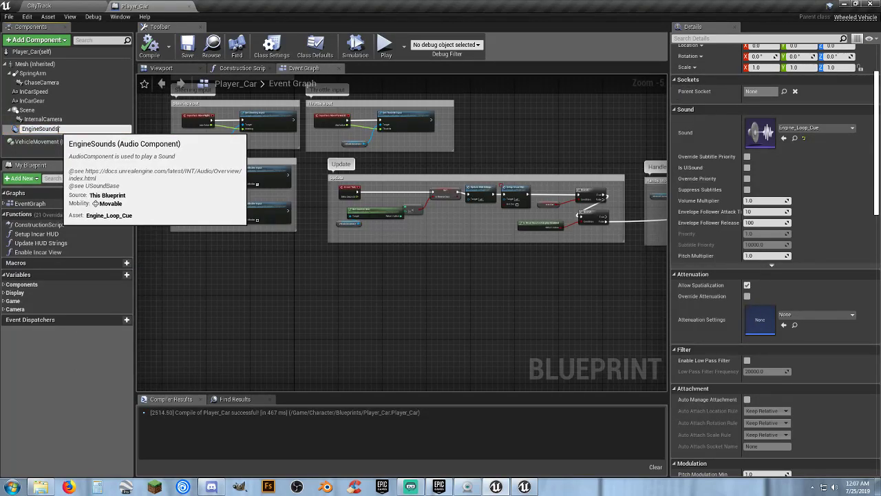
{"action": "key", "text": "BackSpace"}
{"action": "key", "text": "Return"}
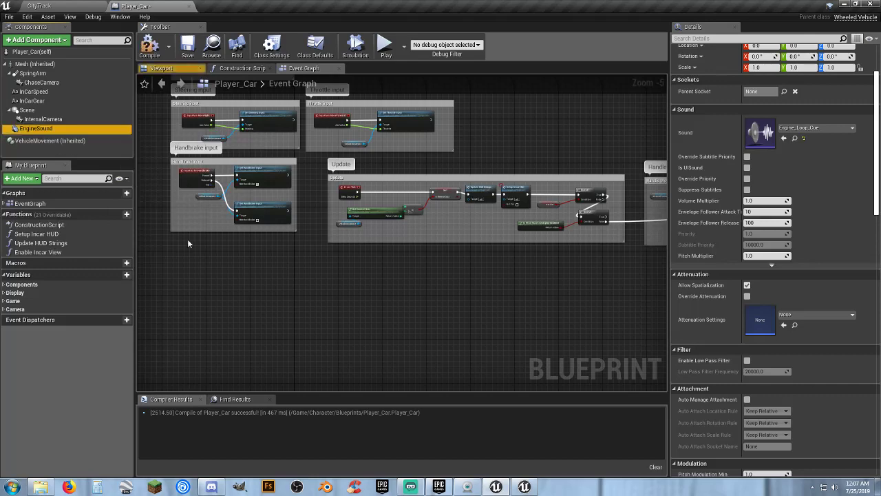
- Switch to the other project's Player_Car event graph and copy the Audio comment group with all its nodes
{"action": "left_click", "coordinate": [524, 487]}
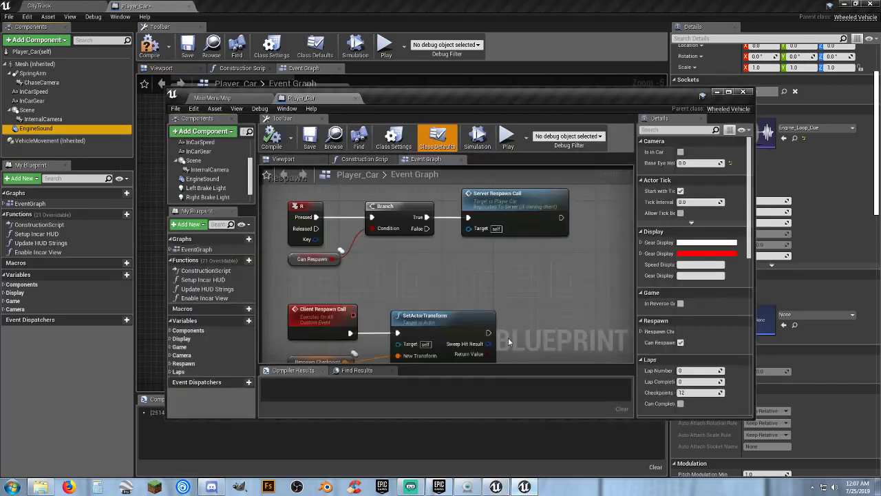
{"action": "scroll", "coordinate": [519, 277], "scroll_direction": "down", "scroll_amount": 5}
{"action": "right_click_drag", "start_coordinate": [548, 295], "coordinate": [227, 255]}
{"action": "right_click_drag", "start_coordinate": [385, 209], "coordinate": [401, 306]}
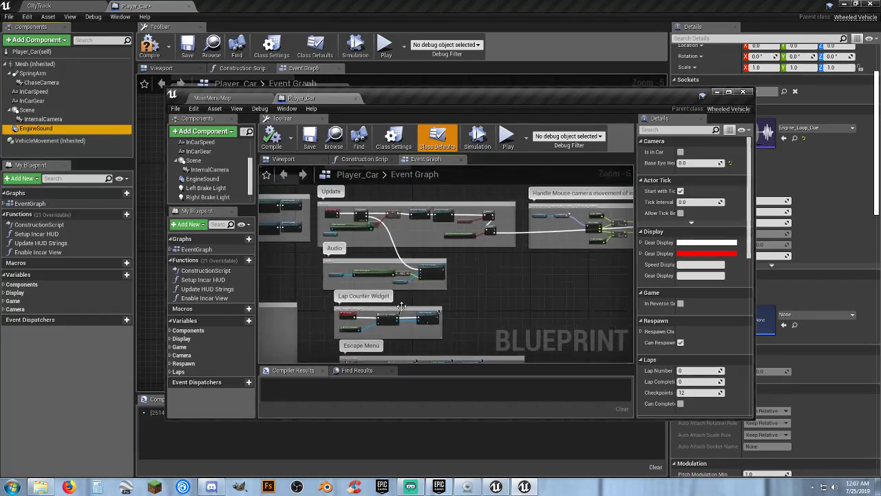
{"action": "scroll", "coordinate": [375, 258], "scroll_direction": "up", "scroll_amount": 3}
{"action": "right_click_drag", "start_coordinate": [365, 259], "coordinate": [411, 228]}
{"action": "scroll", "coordinate": [412, 232], "scroll_direction": "down", "scroll_amount": 1}
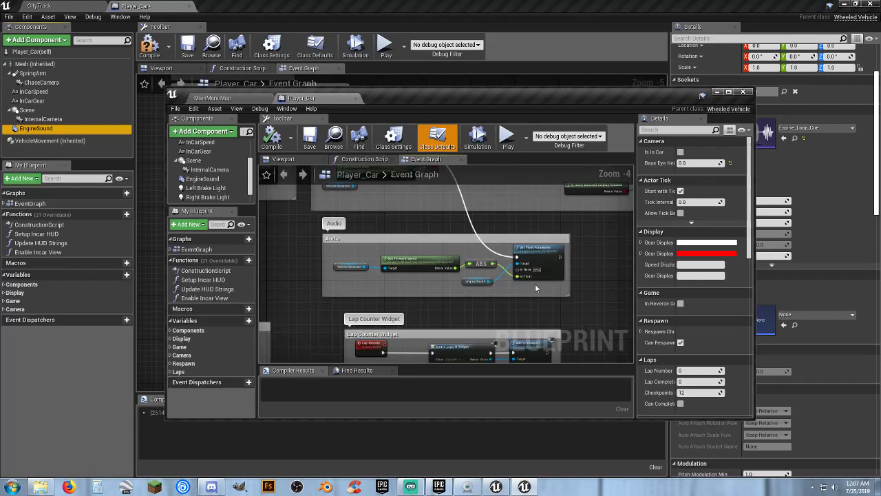
{"action": "left_click_drag", "start_coordinate": [580, 301], "coordinate": [315, 231]}
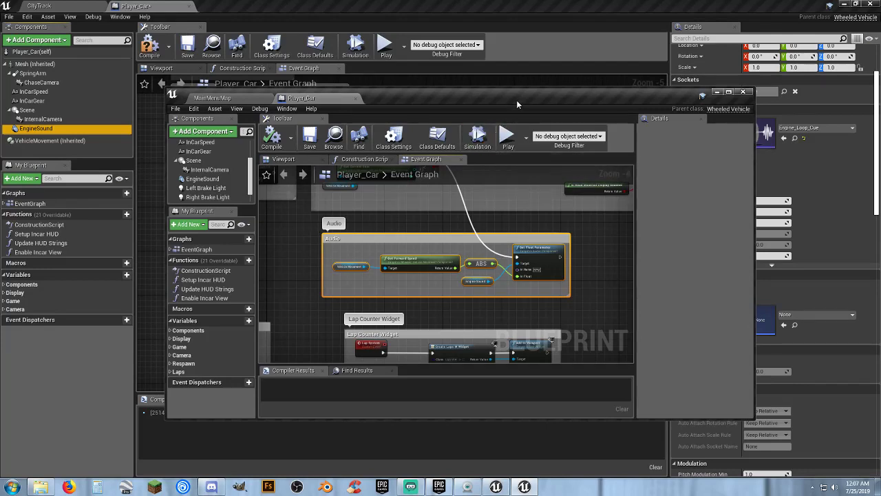
{"action": "scroll", "coordinate": [480, 225], "scroll_direction": "up", "scroll_amount": 4}
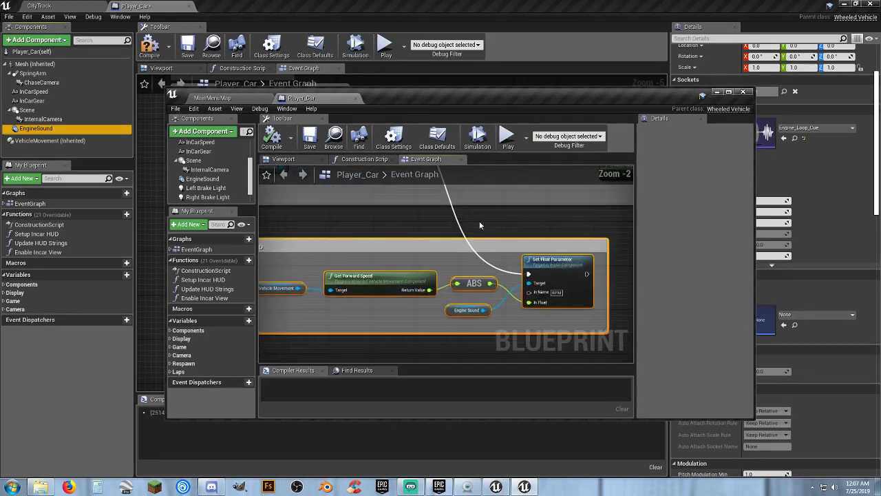
{"action": "right_click_drag", "start_coordinate": [459, 221], "coordinate": [517, 343]}
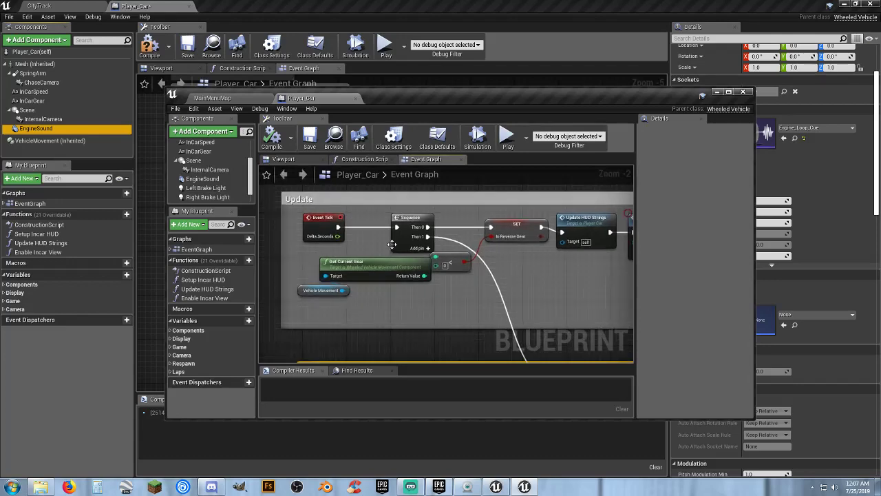
{"action": "right_click_drag", "start_coordinate": [515, 285], "coordinate": [501, 252]}
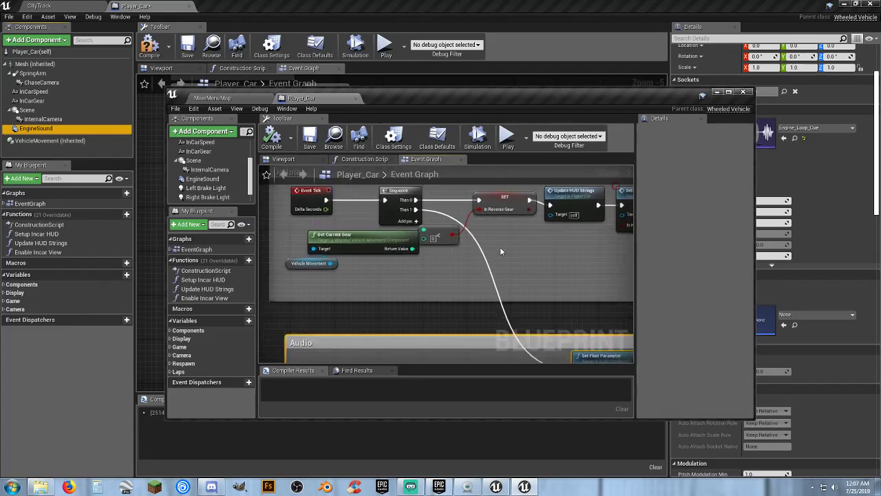
{"action": "scroll", "coordinate": [500, 247], "scroll_direction": "down", "scroll_amount": 3}
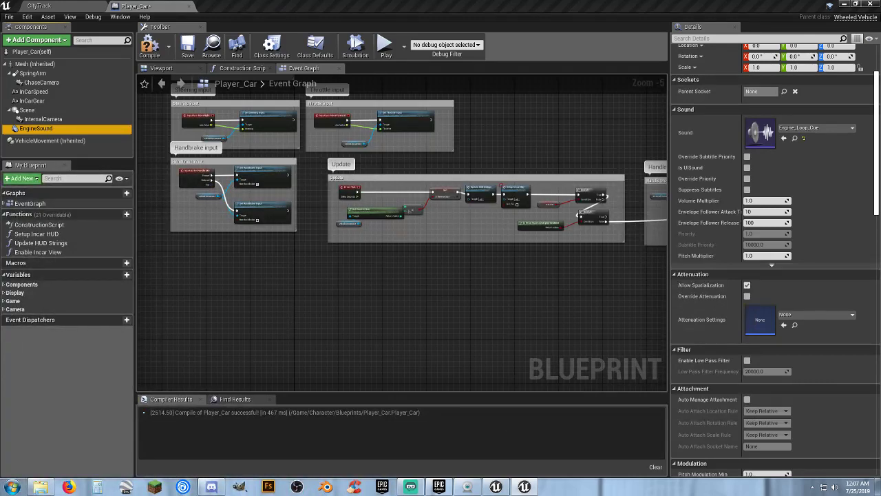
- Paste the Audio comment group into this project's Player_Car event graph and place it just beneath the Update group
{"action": "right_click_drag", "start_coordinate": [551, 121], "coordinate": [439, 150]}
{"action": "scroll", "coordinate": [427, 251], "scroll_direction": "up", "scroll_amount": 3}
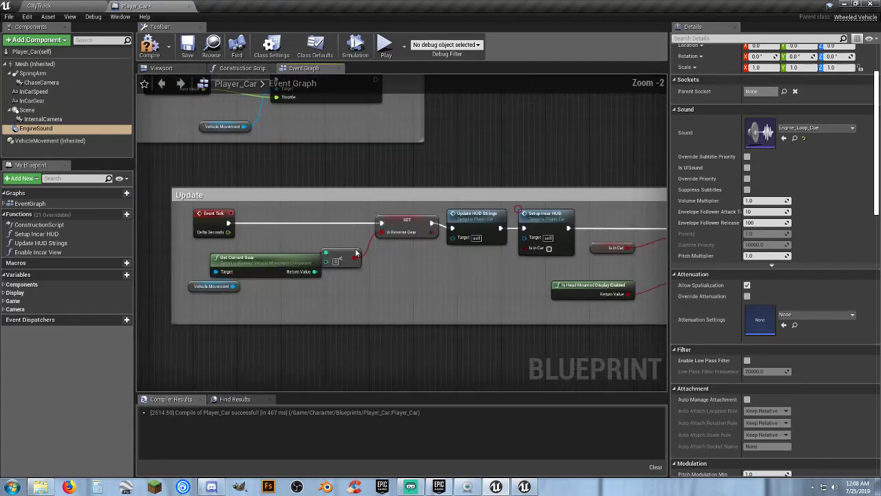
{"action": "right_click_drag", "start_coordinate": [428, 251], "coordinate": [463, 248]}
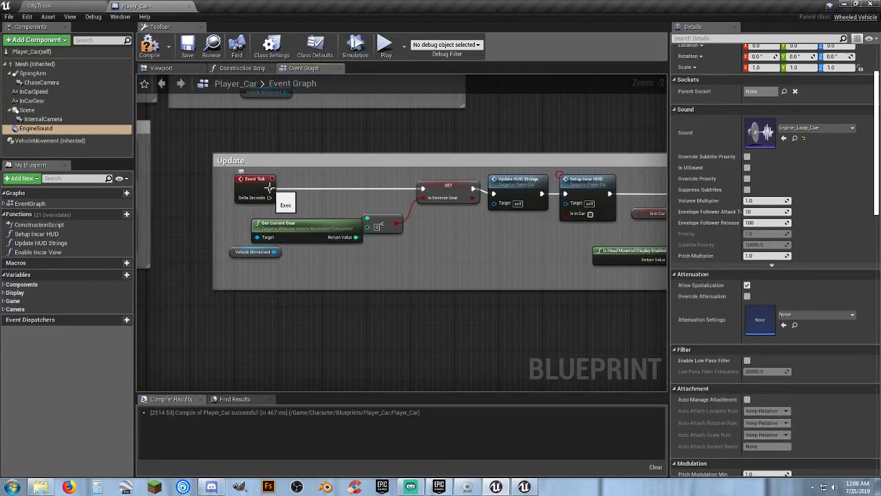
{"action": "right_click_drag", "start_coordinate": [270, 186], "coordinate": [221, 110]}
{"action": "left_click", "coordinate": [445, 302]}
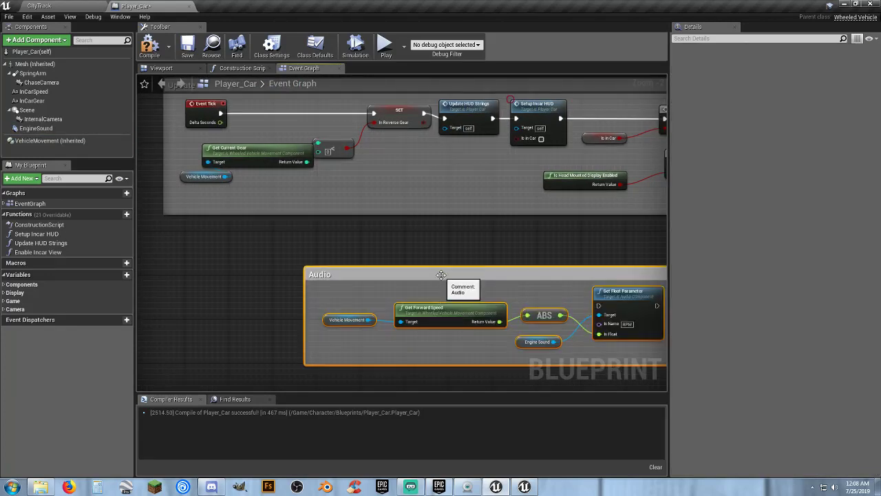
{"action": "left_click_drag", "start_coordinate": [441, 275], "coordinate": [366, 240]}
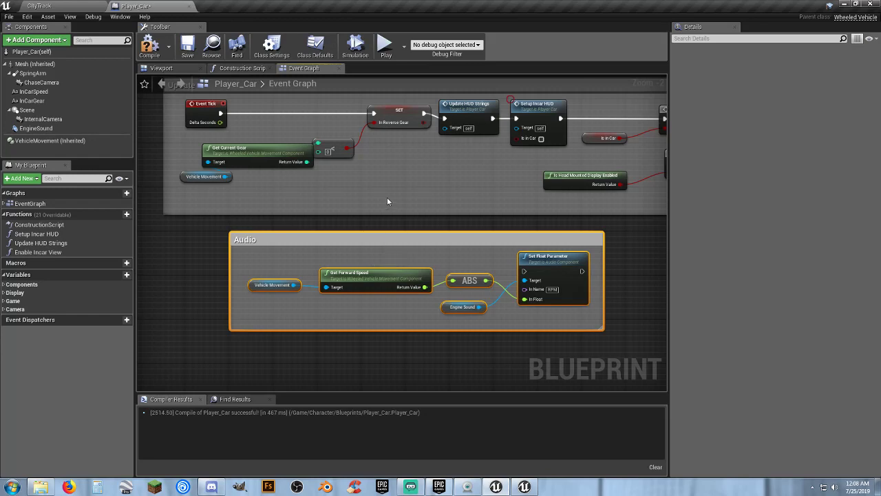
- Insert a Sequence node after Event Tick with Then 1 connected to the audio Set Float Parameter node, and compile the blueprint
{"action": "right_click_drag", "start_coordinate": [392, 185], "coordinate": [405, 215]}
{"action": "left_click_drag", "start_coordinate": [234, 143], "coordinate": [270, 142]}
{"action": "type", "text": "sequ"}
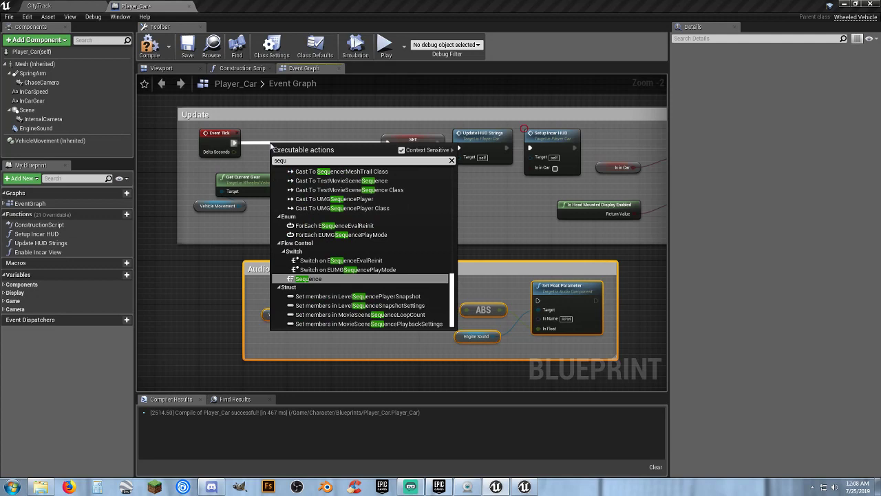
{"action": "key", "text": "Return"}
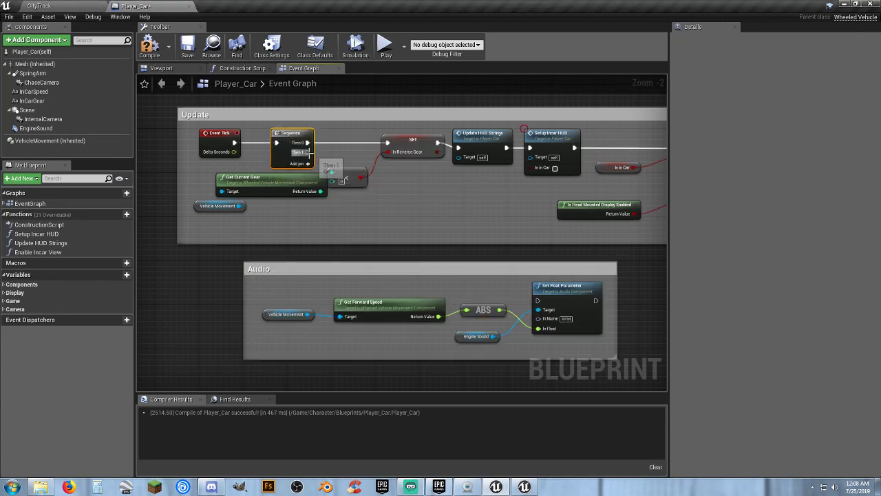
{"action": "left_click_drag", "start_coordinate": [307, 152], "coordinate": [540, 300]}
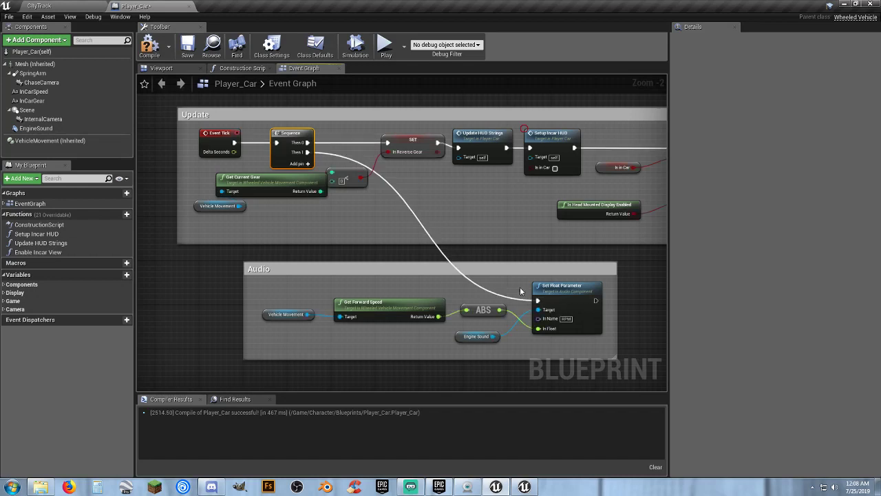
{"action": "left_click", "coordinate": [151, 45]}
- Play the CityTrack level and drive the car forward to test the engine sound, then return to the Player_Car blueprint
{"action": "left_click", "coordinate": [85, 9]}
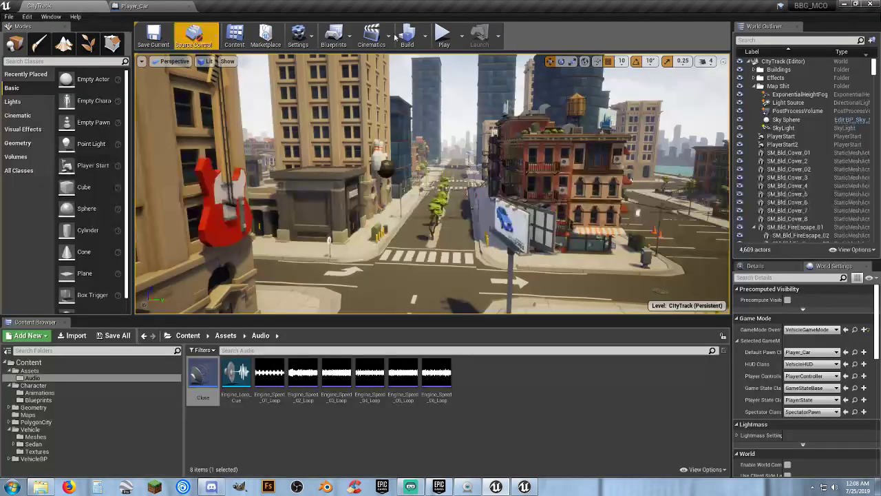
{"action": "left_click", "coordinate": [444, 34]}
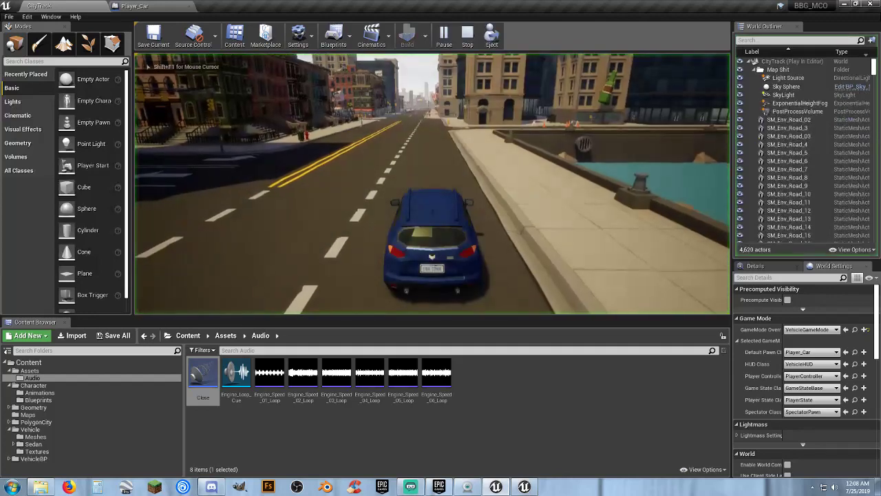
{"action": "key", "text": "w"}
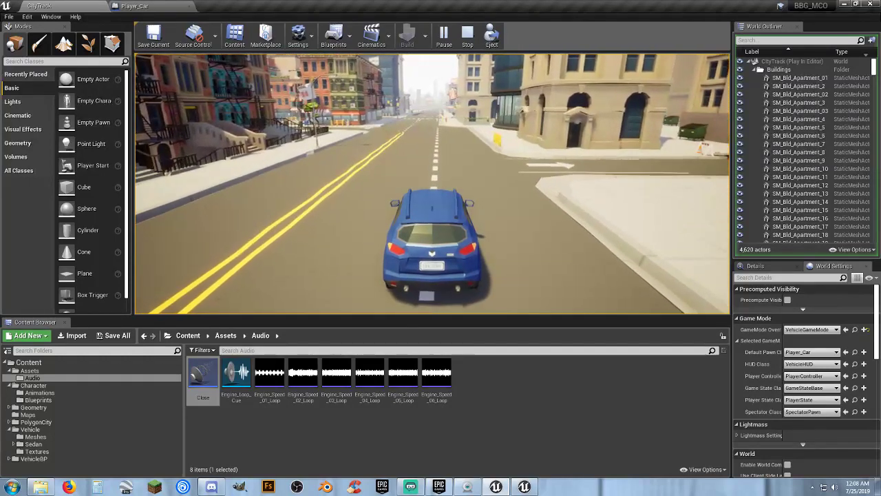
{"action": "key", "text": "Escape"}
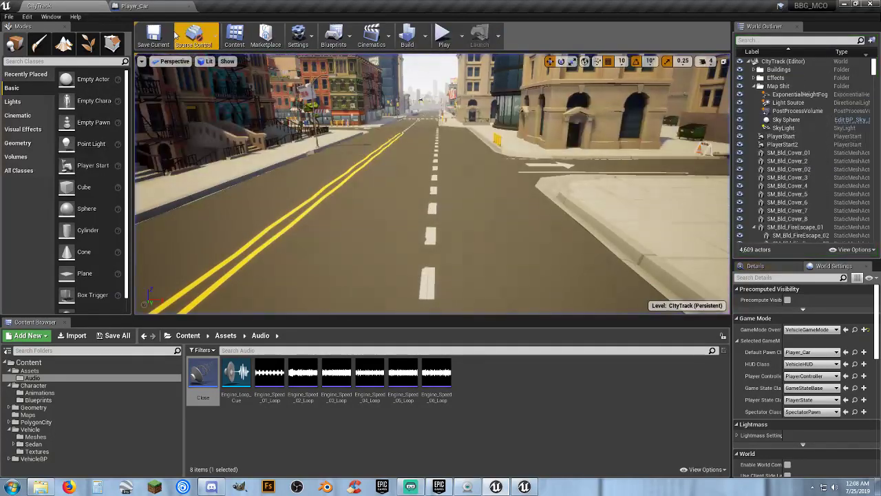
{"action": "left_click", "coordinate": [138, 5]}
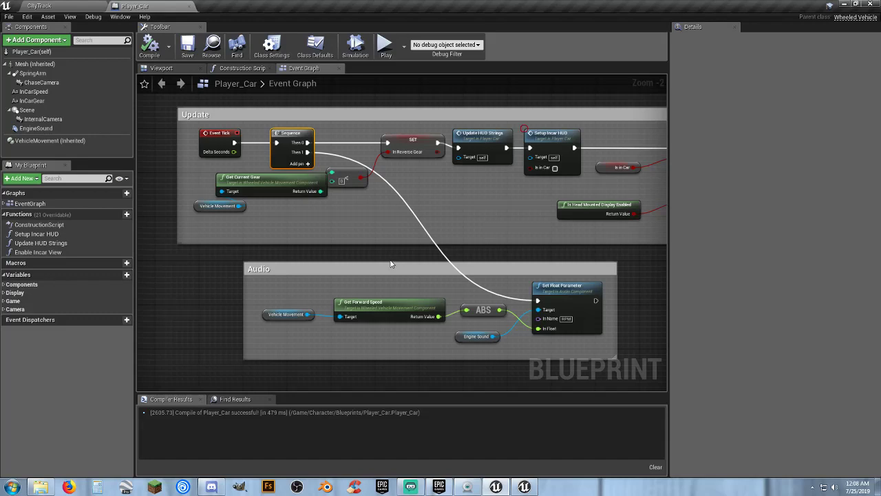
- Open Engine_Loop_Cue and delete the Wave Player nodes for Engine_Speed_02_Loop, Engine_Speed_04_Loop and Engine_Speed_06_Loop
{"action": "left_click", "coordinate": [71, 5]}
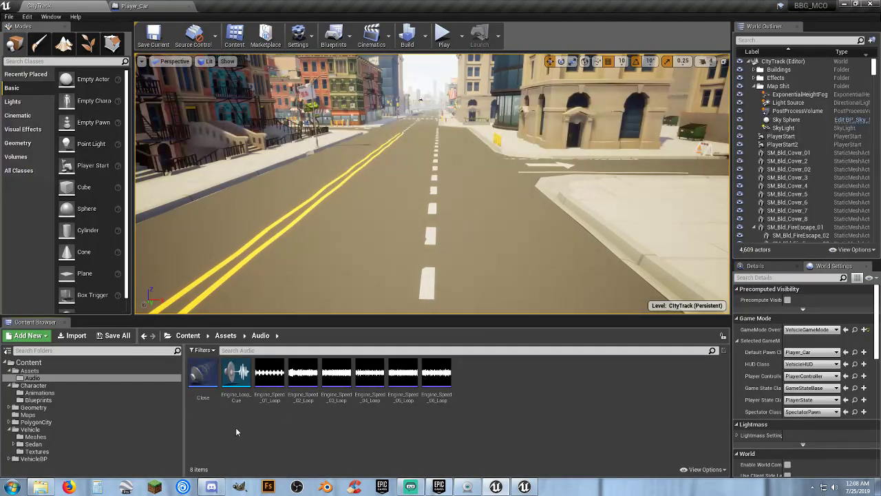
{"action": "double_click", "coordinate": [236, 375]}
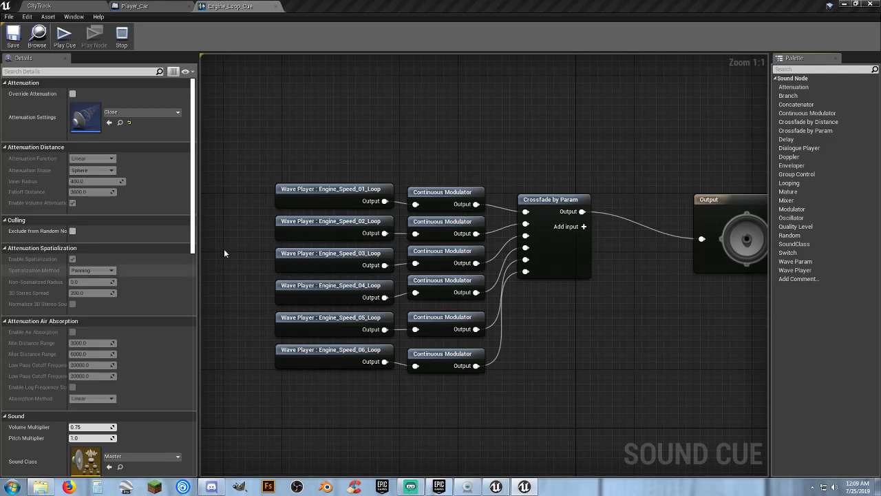
{"action": "left_click", "coordinate": [316, 227]}
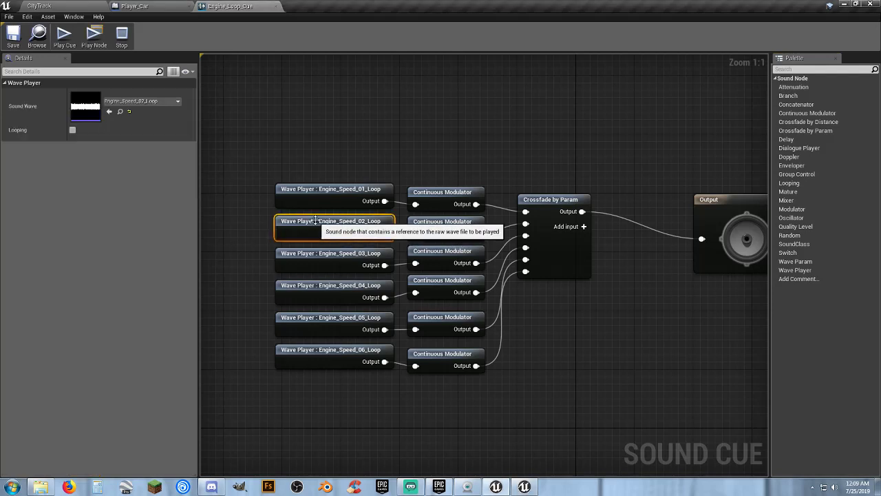
{"action": "left_click", "coordinate": [317, 293], "text": "ctrl"}
{"action": "left_click", "coordinate": [319, 350], "text": "ctrl"}
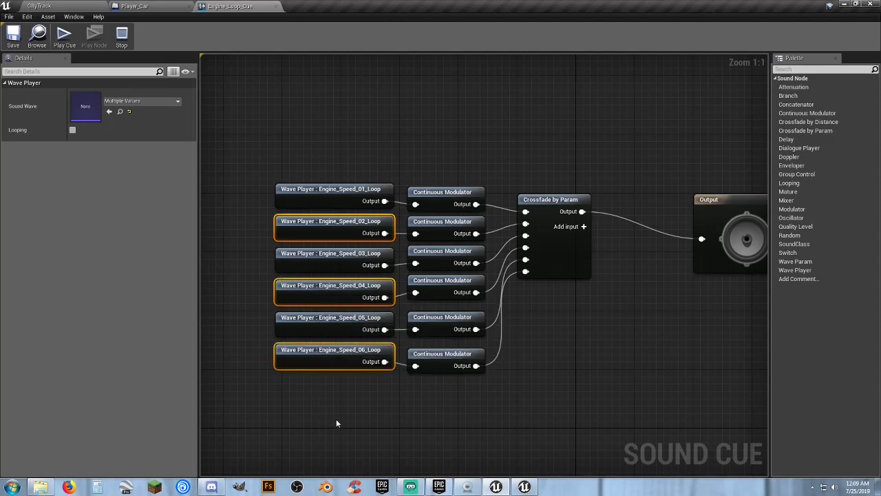
{"action": "key", "text": "Delete"}
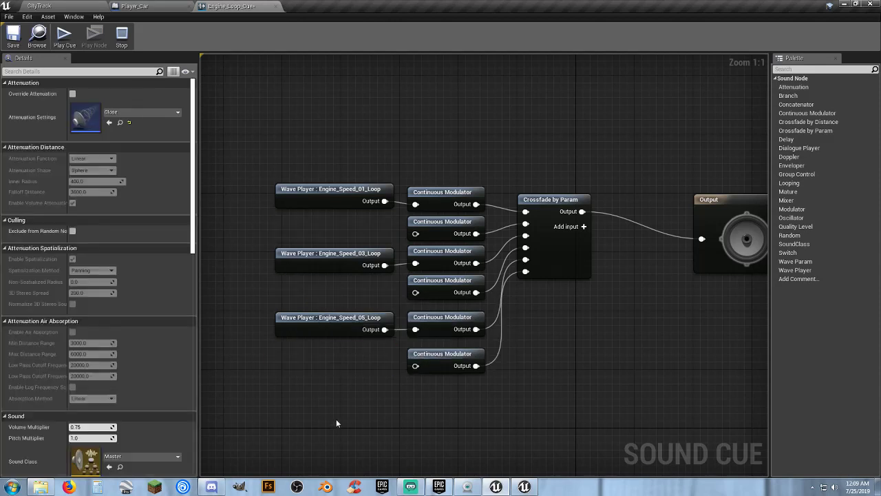
- Delete the three Continuous Modulator nodes that have no Wave Player connected
{"action": "left_click", "coordinate": [430, 354]}
{"action": "left_click", "coordinate": [441, 280], "text": "ctrl"}
{"action": "left_click", "coordinate": [440, 221], "text": "ctrl"}
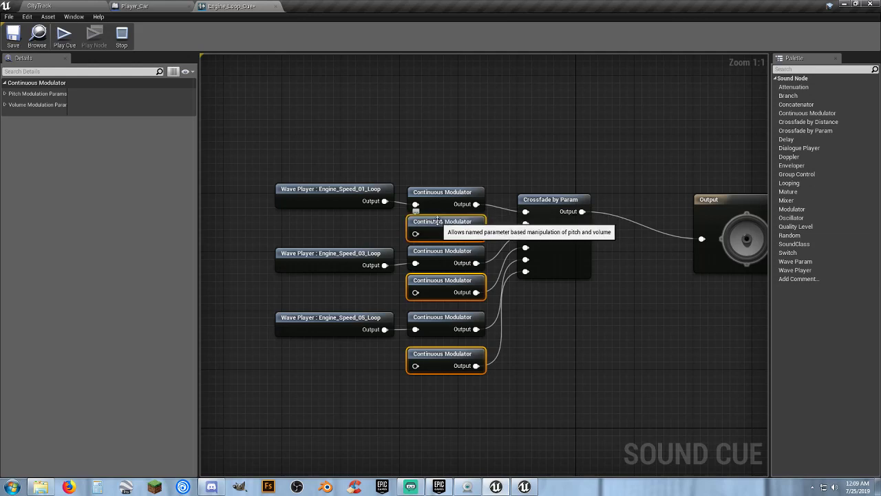
{"action": "key", "text": "Delete"}
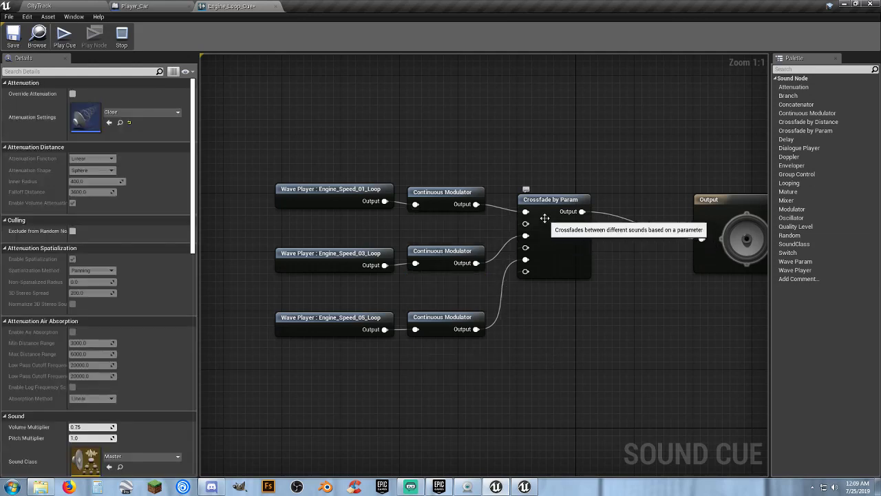
- Delete the six-input Crossfade by Param node from the sound cue
{"action": "right_click", "coordinate": [557, 246]}
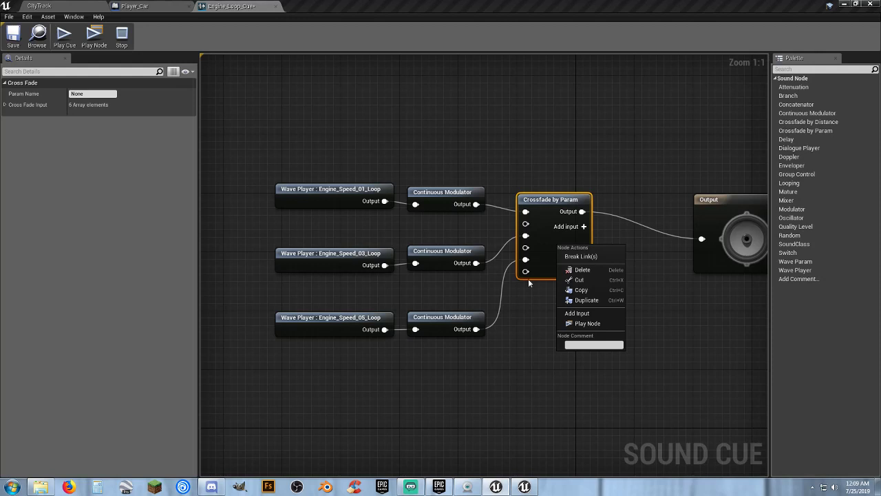
{"action": "left_click", "coordinate": [514, 245]}
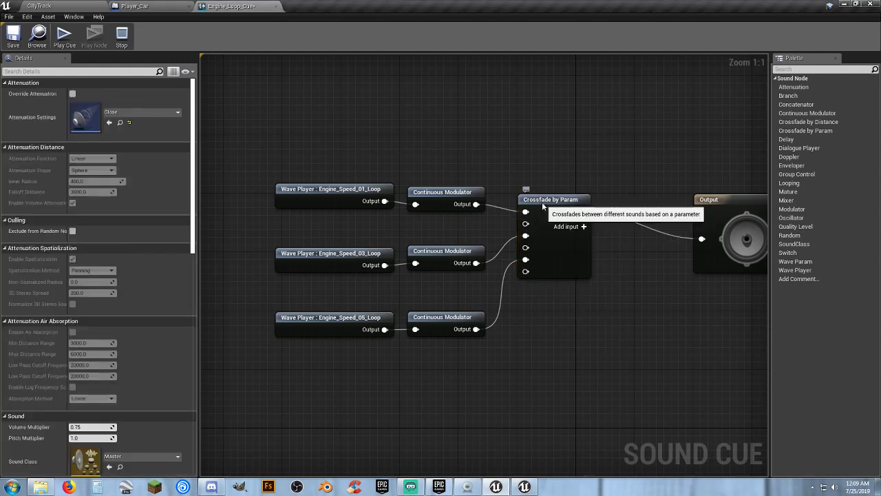
{"action": "left_click", "coordinate": [542, 202]}
{"action": "key", "text": "Delete"}
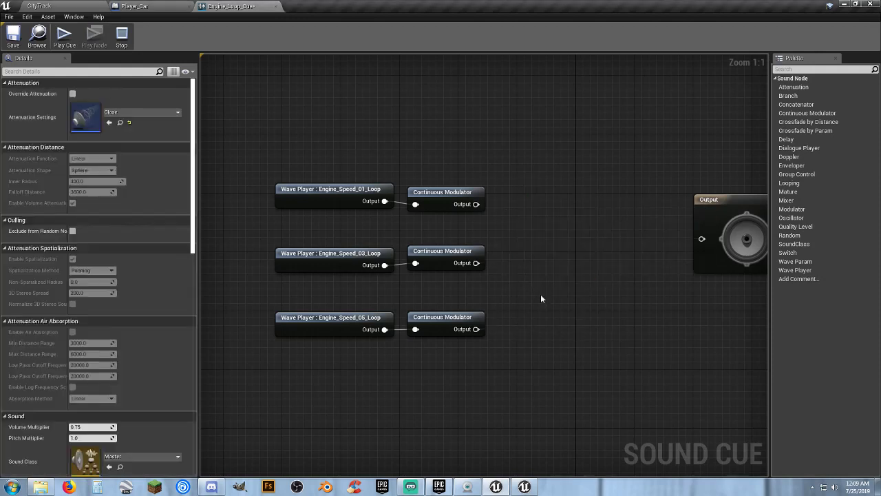
- Add a Crossfade by Param node with three inputs between the Continuous Modulators and the Output node
{"action": "right_click", "coordinate": [531, 219]}
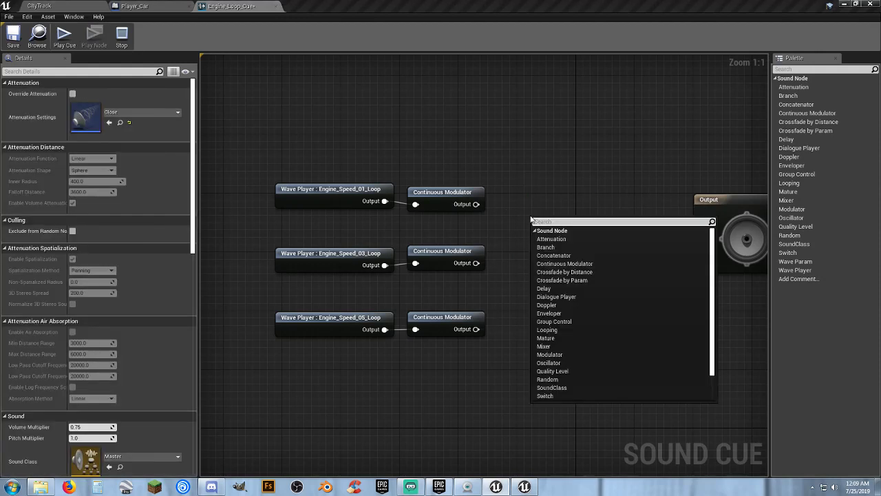
{"action": "type", "text": "crossfa"}
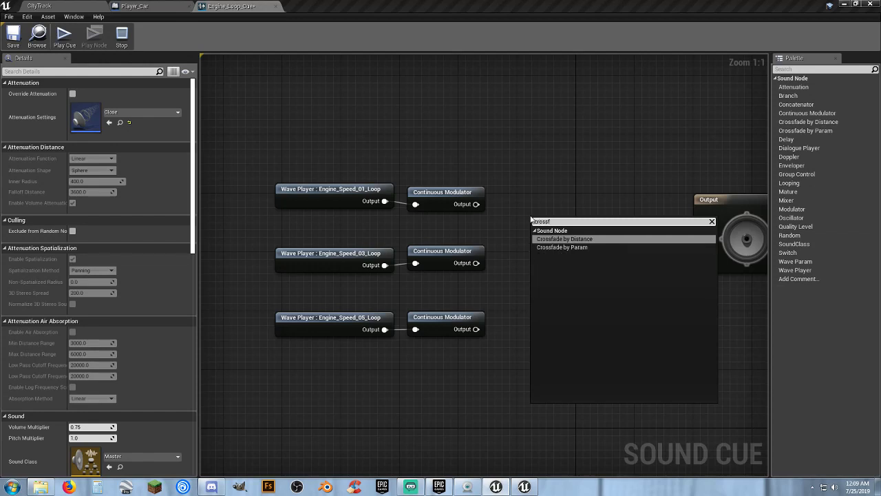
{"action": "key", "text": "Down"}
{"action": "key", "text": "Return"}
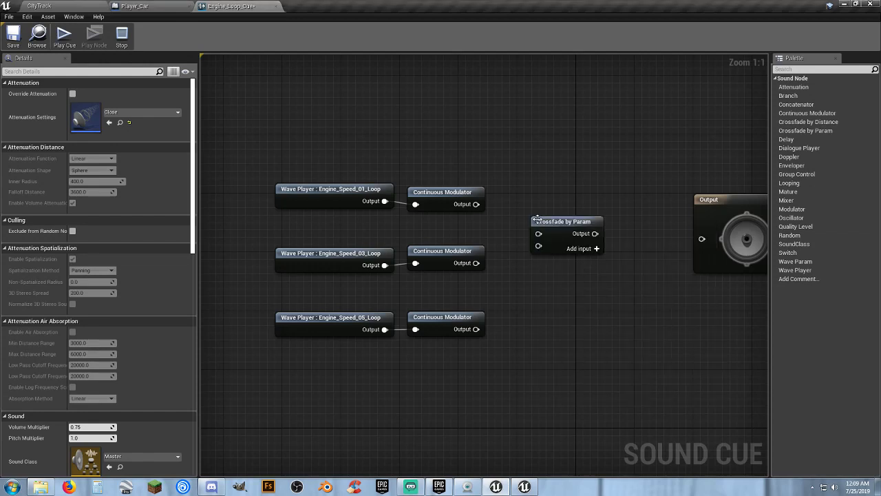
{"action": "left_click", "coordinate": [582, 253]}
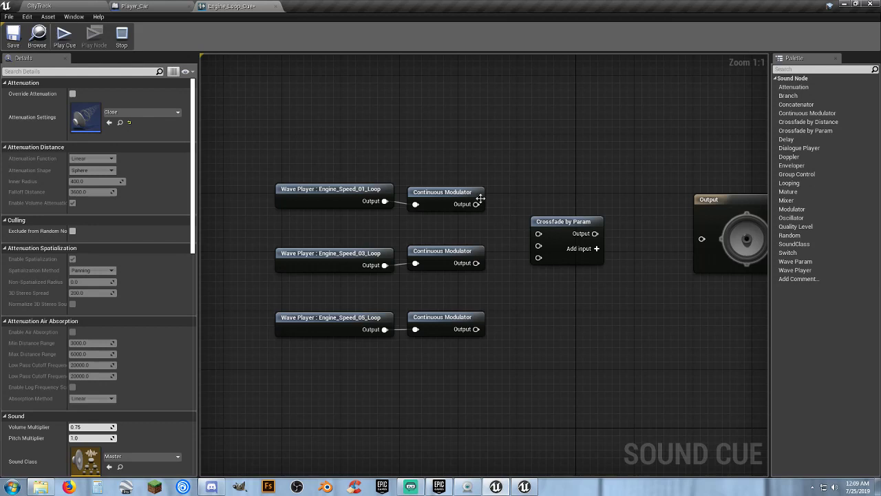
- Connect the three Continuous Modulators to the Crossfade by Param inputs in order, wire its output to the Output node, and save the cue
{"action": "left_click_drag", "start_coordinate": [480, 198], "coordinate": [538, 233]}
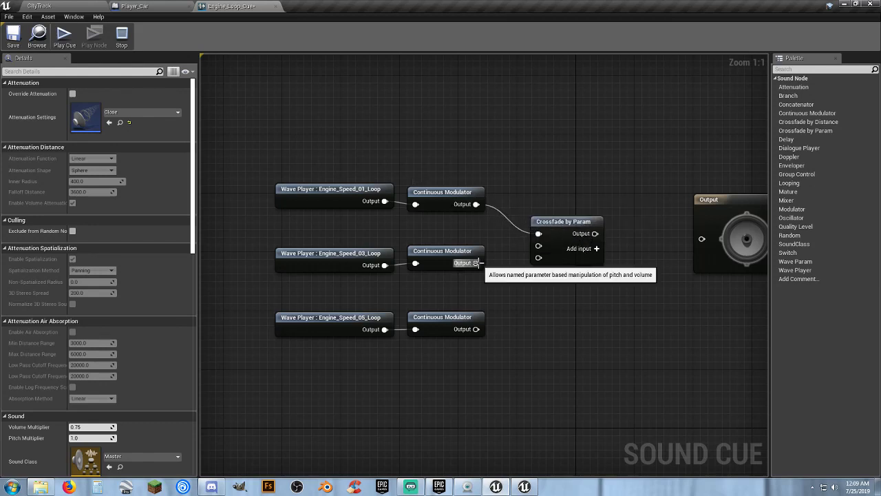
{"action": "left_click_drag", "start_coordinate": [477, 263], "coordinate": [531, 252]}
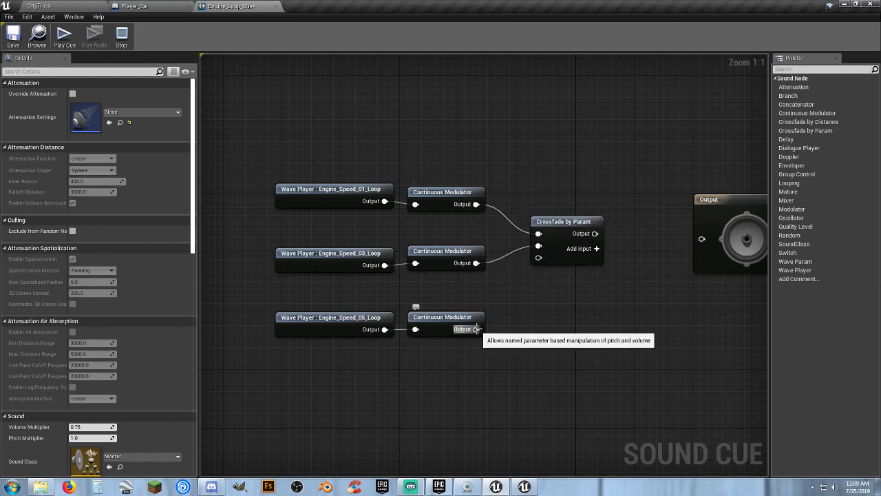
{"action": "left_click_drag", "start_coordinate": [476, 329], "coordinate": [544, 259]}
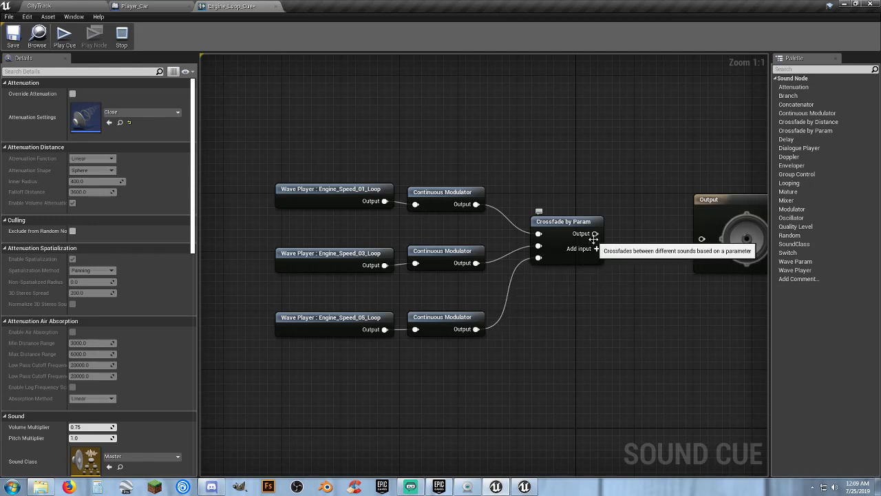
{"action": "left_click_drag", "start_coordinate": [595, 233], "coordinate": [702, 240]}
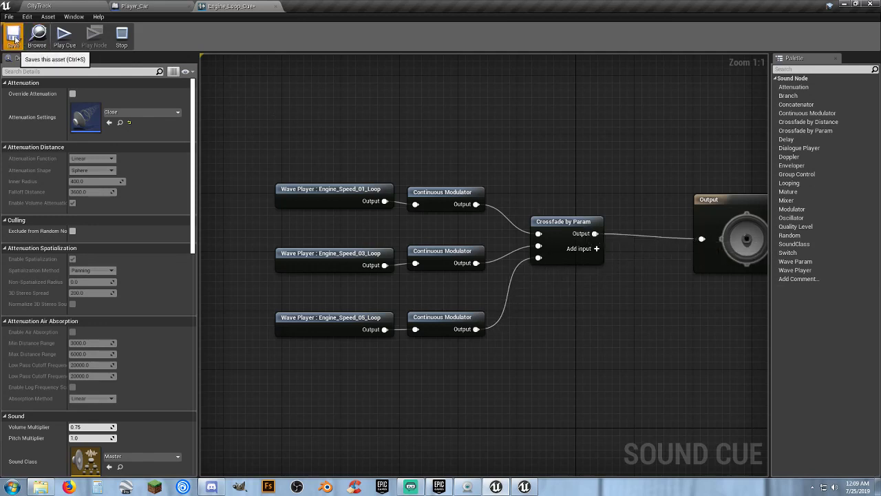
{"action": "left_click", "coordinate": [13, 36]}
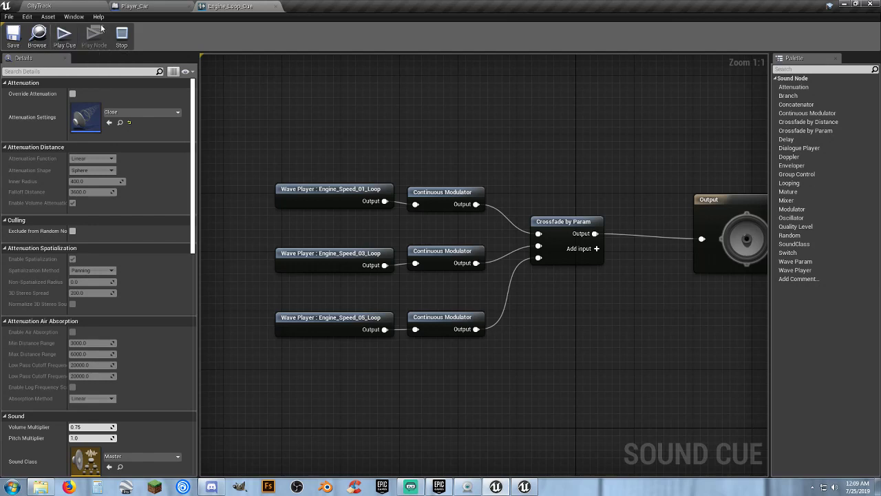
- Preview the sound cue, then play the CityTrack level and drive the car forward to test the engine sound
{"action": "left_click", "coordinate": [64, 35]}
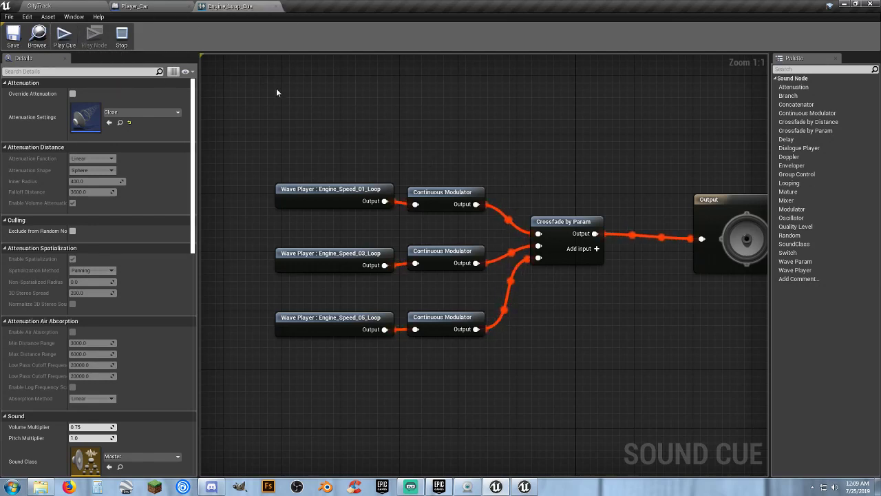
{"action": "left_click", "coordinate": [122, 33]}
{"action": "left_click", "coordinate": [77, 7]}
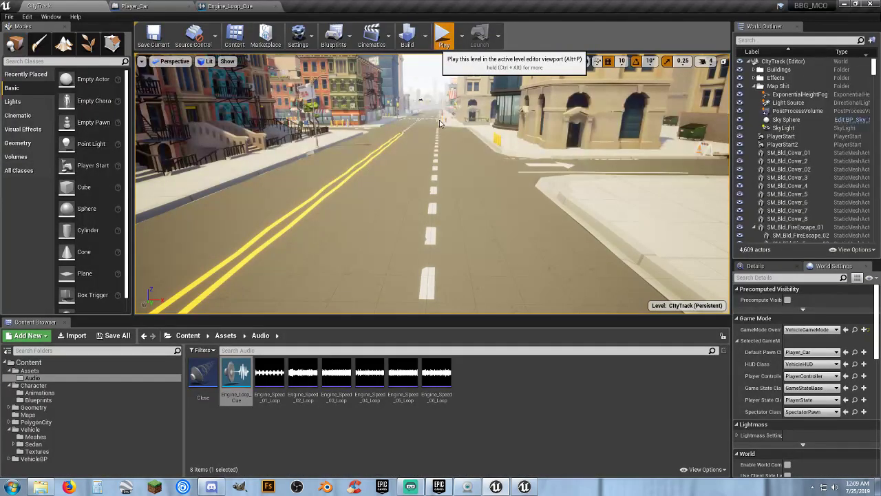
{"action": "key", "text": "alt+p"}
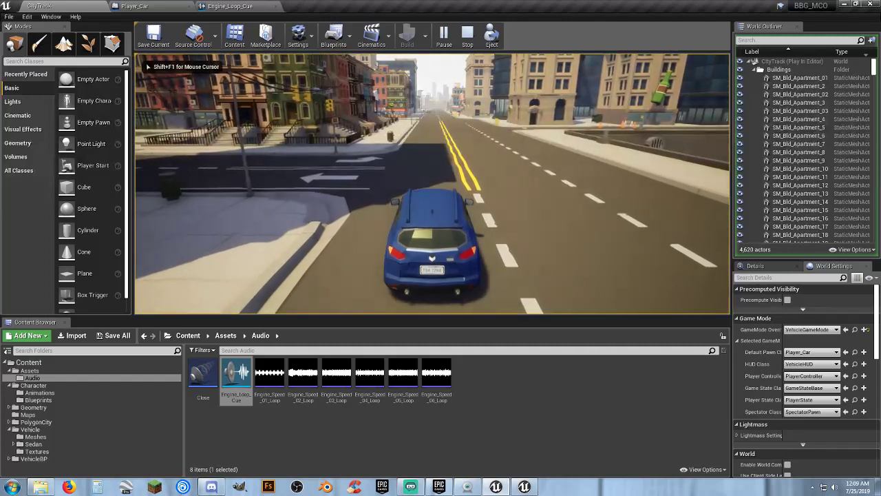
{"action": "key", "text": "w"}
{"action": "key", "text": "d"}
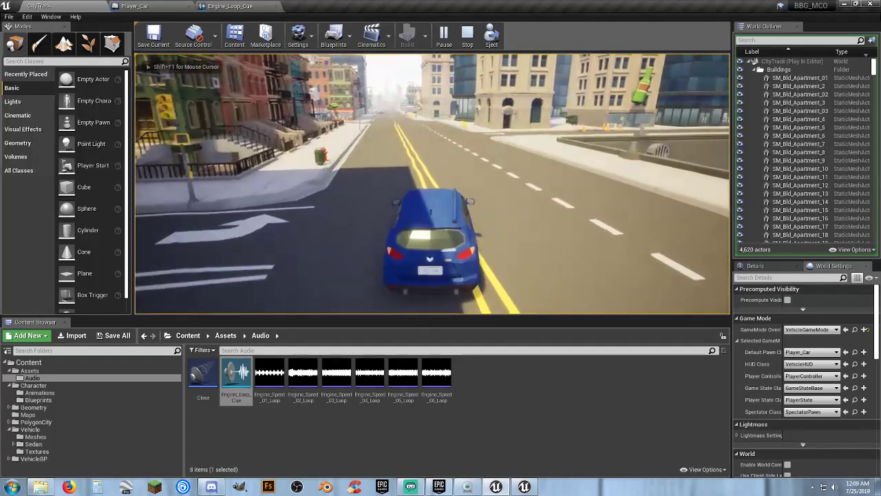
{"action": "key", "text": "Escape"}
{"action": "left_click", "coordinate": [523, 420]}
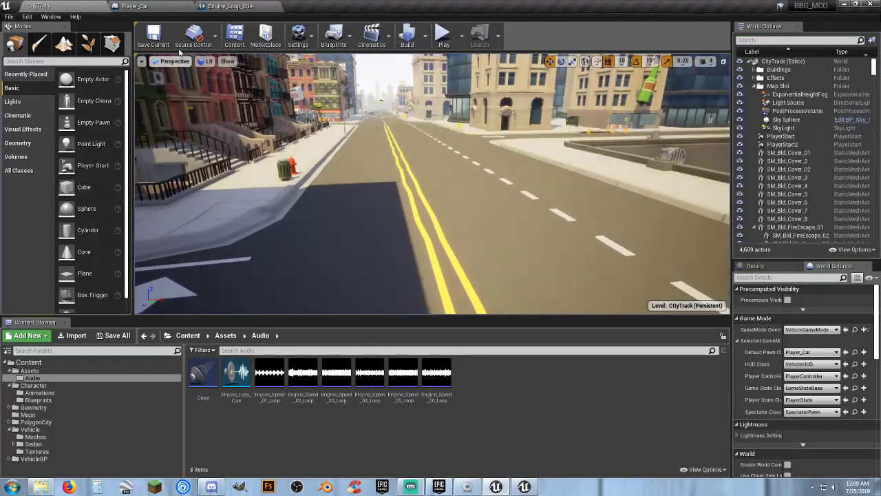
- Close the Engine_Loop_Cue and Player_Car editors and force delete Engine_Loop_Cue from the Audio folder
{"action": "left_click", "coordinate": [234, 7]}
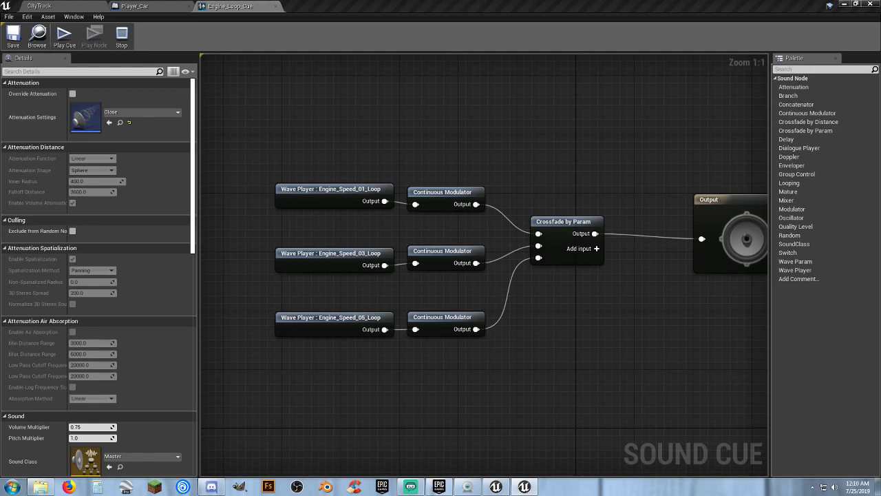
{"action": "left_click", "coordinate": [276, 7]}
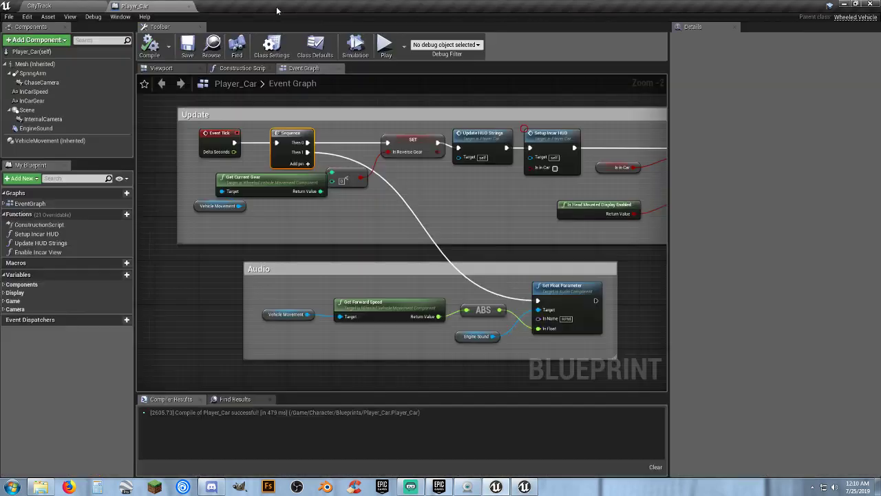
{"action": "left_click", "coordinate": [189, 7]}
{"action": "left_click", "coordinate": [236, 377]}
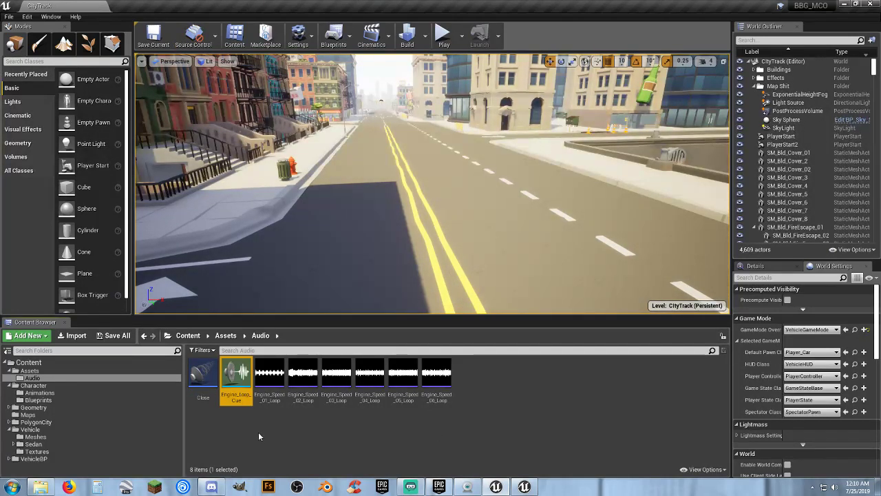
{"action": "key", "text": "Delete"}
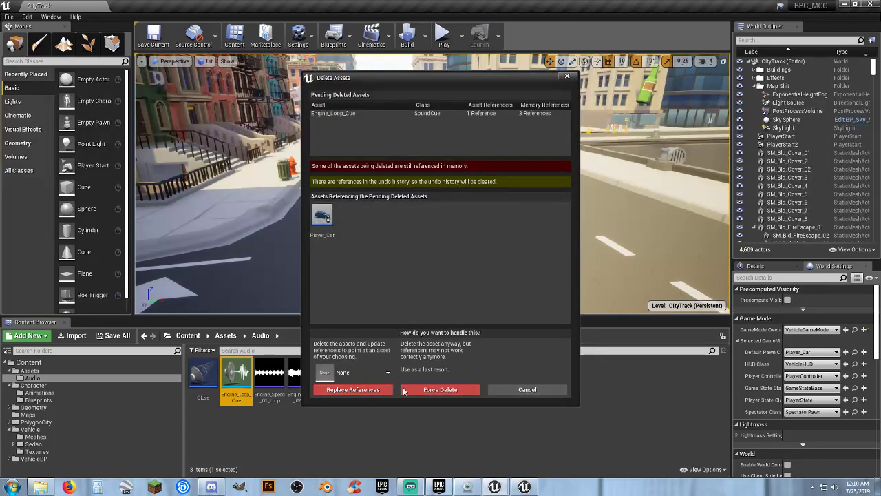
{"action": "left_click", "coordinate": [430, 390]}
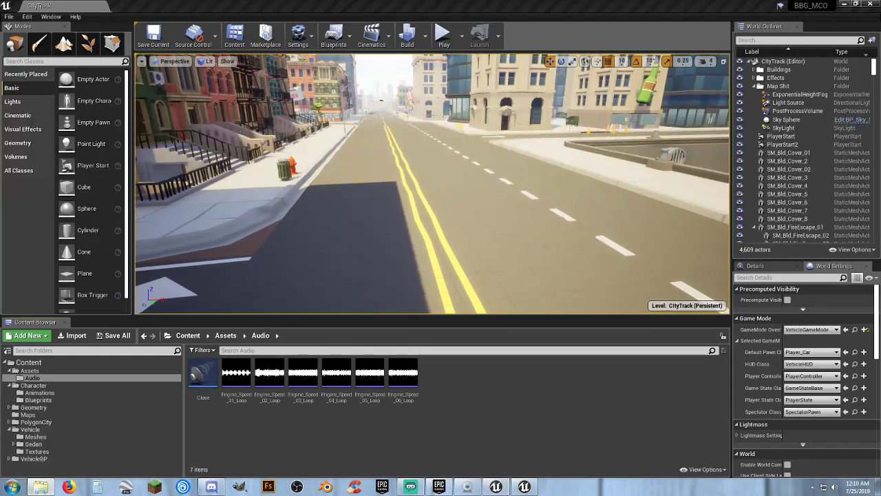
- In Windows Explorer, copy Engine_Loop_Cue.uasset from BBG_Cars' VehicleAdv/Sound folder into BBG_MCO's Content/Assets/Audio folder
{"action": "left_click_drag", "start_coordinate": [0, 141], "coordinate": [478, 96]}
{"action": "left_click", "coordinate": [448, 254]}
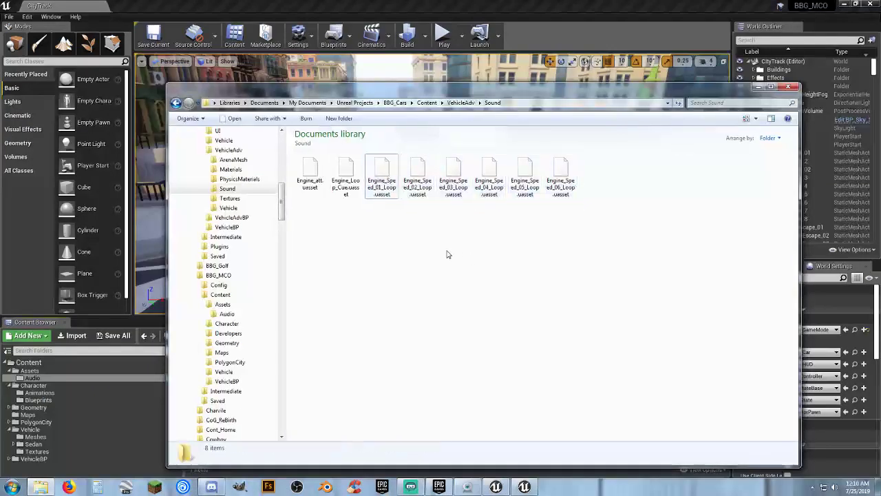
{"action": "key", "text": "Left"}
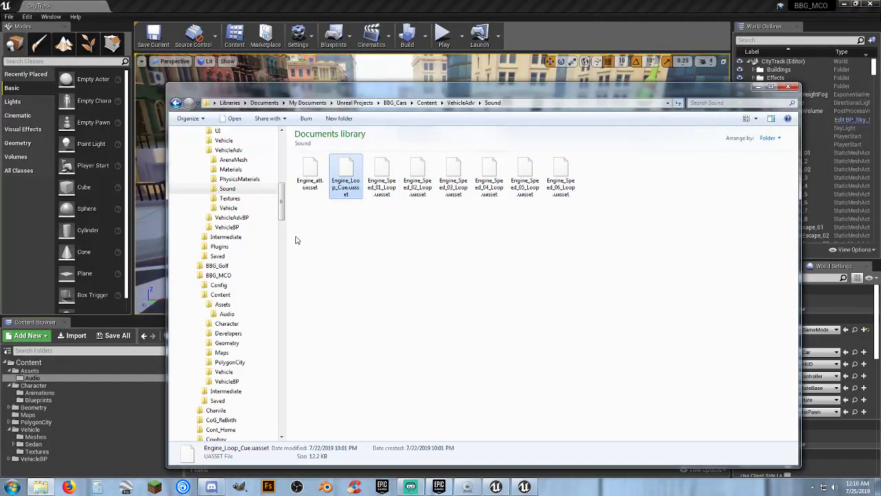
{"action": "left_click_drag", "start_coordinate": [282, 216], "coordinate": [282, 219]}
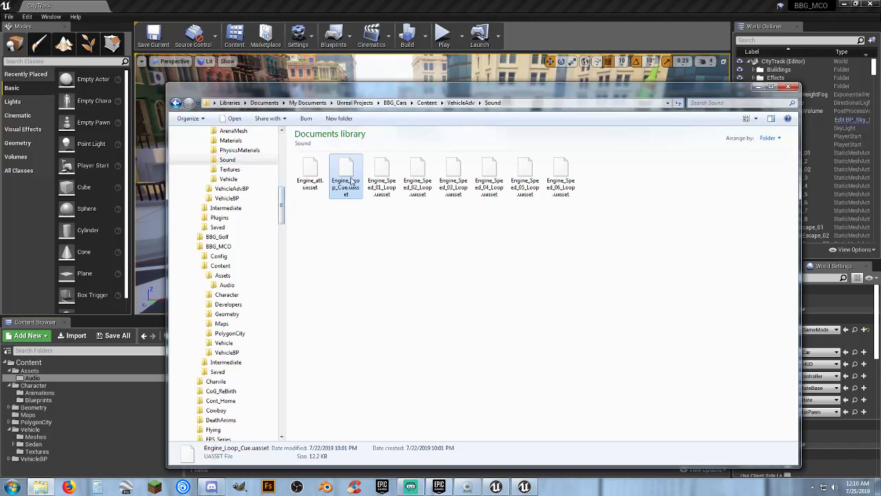
{"action": "left_click_drag", "start_coordinate": [347, 192], "coordinate": [256, 289]}
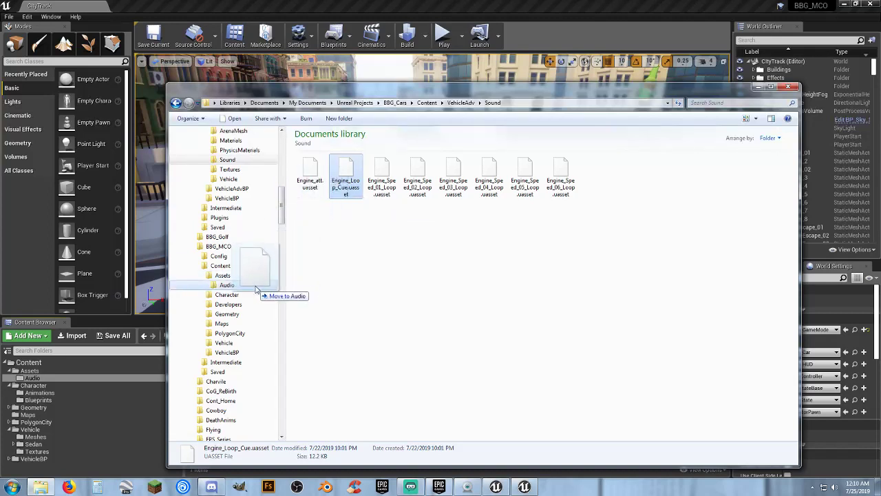
{"action": "right_click_drag", "start_coordinate": [255, 288], "coordinate": [256, 288]}
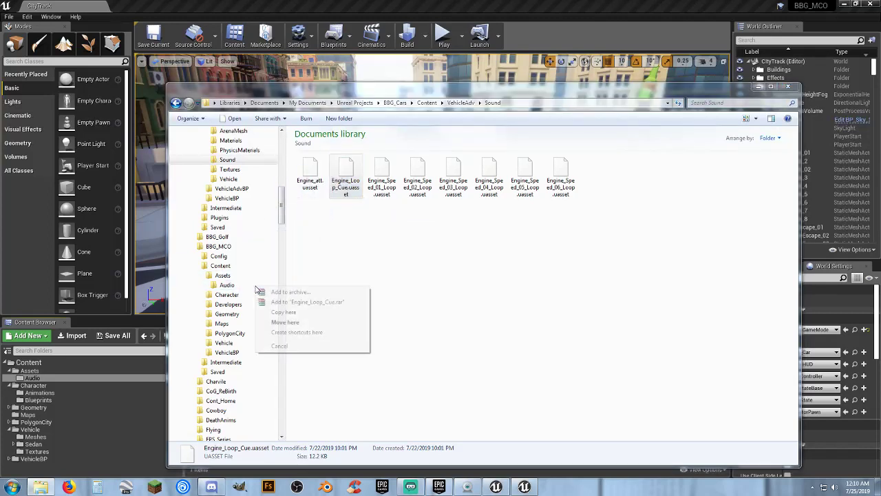
{"action": "left_click", "coordinate": [296, 314]}
{"action": "left_click_drag", "start_coordinate": [553, 87], "coordinate": [0, 130]}
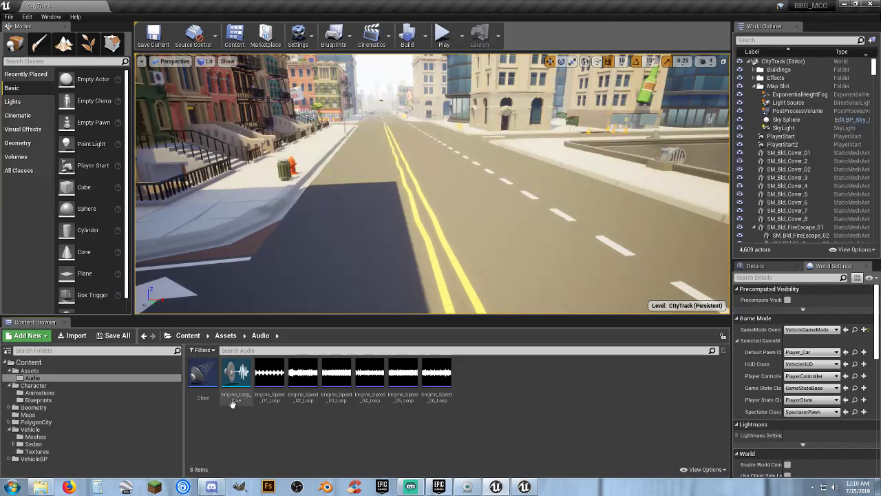
- Open the copied Engine_Loop_Cue and assign Engine_Speed_01_Loop, Engine_Speed_03_Loop and Engine_Speed_05_Loop to its three Looping Wave Players in order
{"action": "double_click", "coordinate": [236, 373]}
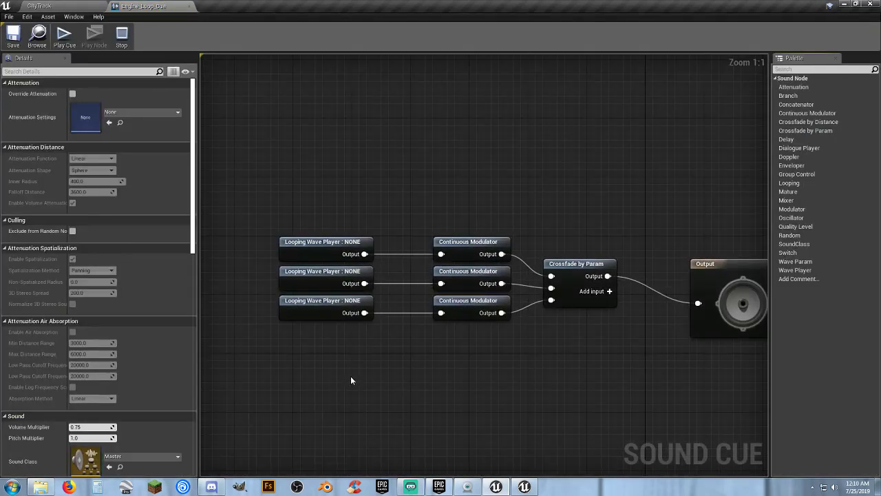
{"action": "left_click", "coordinate": [311, 255]}
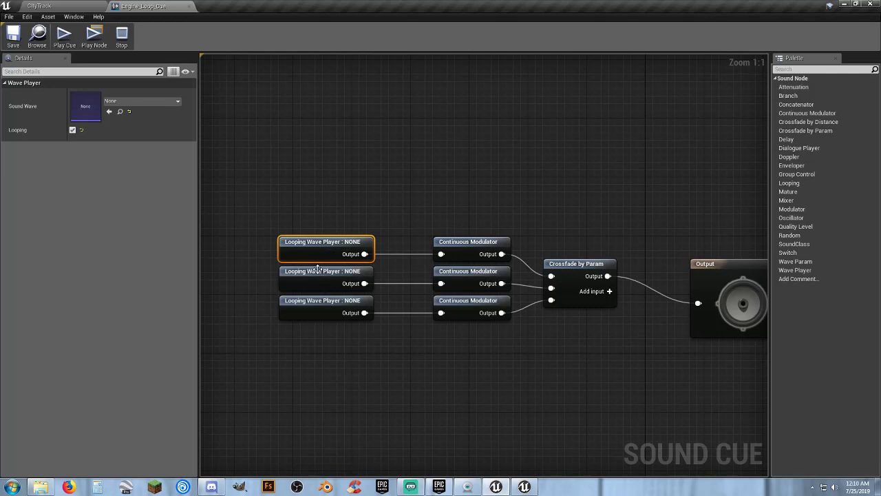
{"action": "left_click", "coordinate": [151, 102]}
{"action": "left_click", "coordinate": [175, 176]}
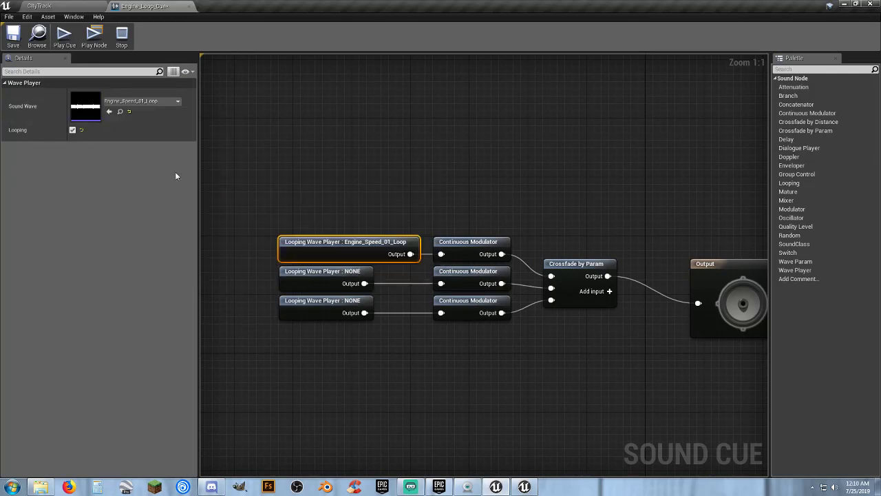
{"action": "left_click", "coordinate": [306, 271]}
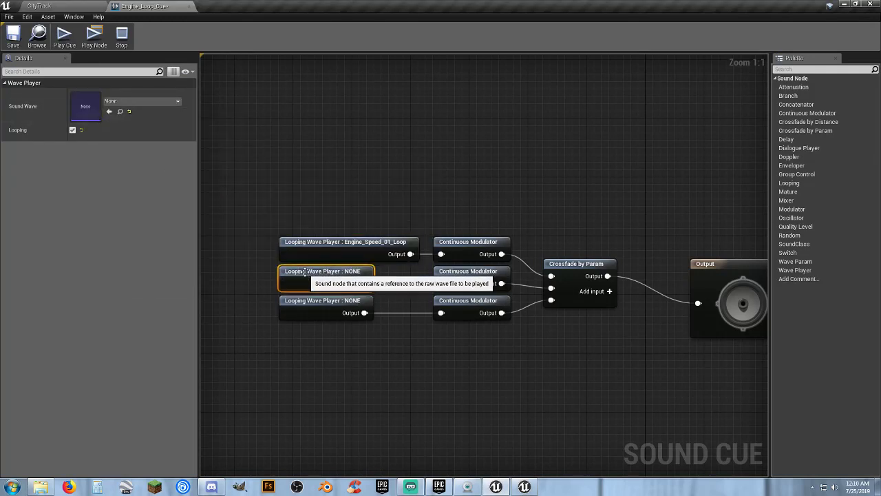
{"action": "left_click", "coordinate": [164, 105]}
{"action": "left_click", "coordinate": [155, 198]}
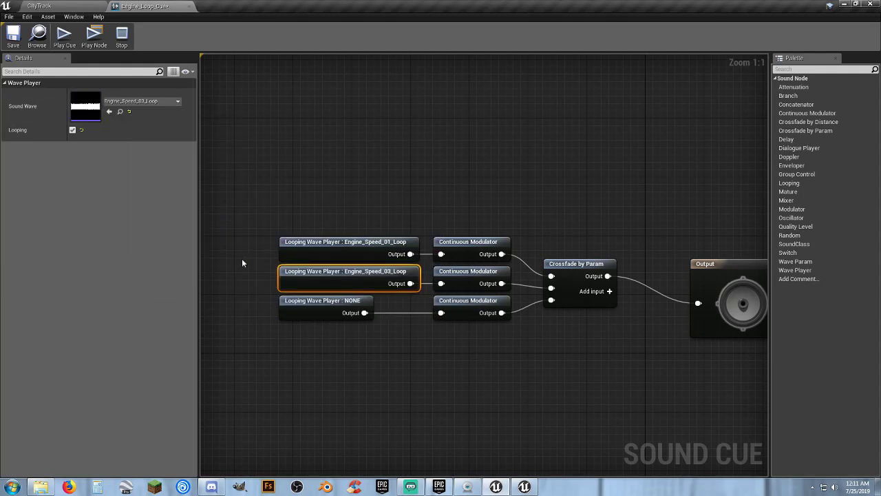
{"action": "left_click", "coordinate": [316, 301]}
{"action": "left_click", "coordinate": [145, 101]}
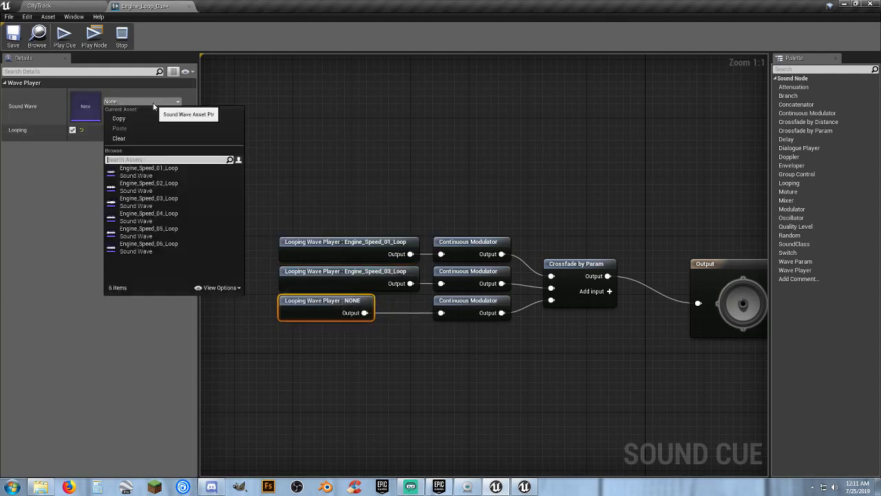
{"action": "left_click", "coordinate": [154, 232]}
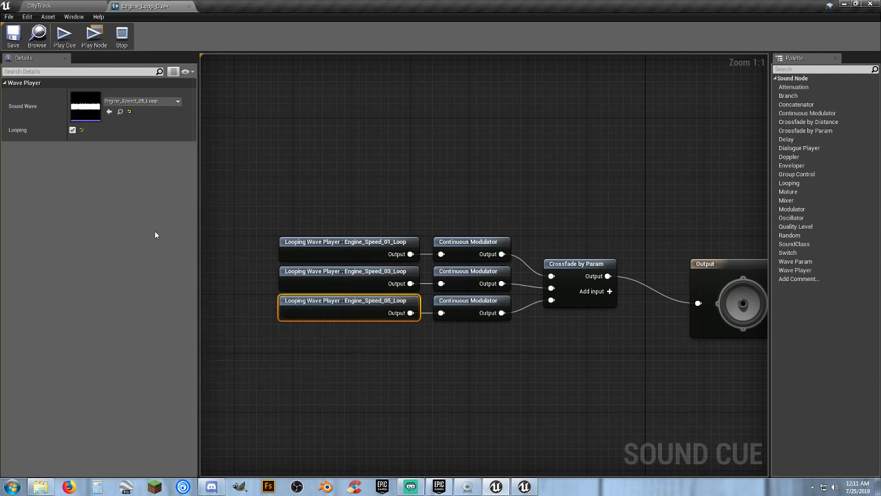
- Save Engine_Loop_Cue, preview the cue's playback, and close its editor
{"action": "left_click", "coordinate": [17, 45]}
{"action": "left_click", "coordinate": [68, 38]}
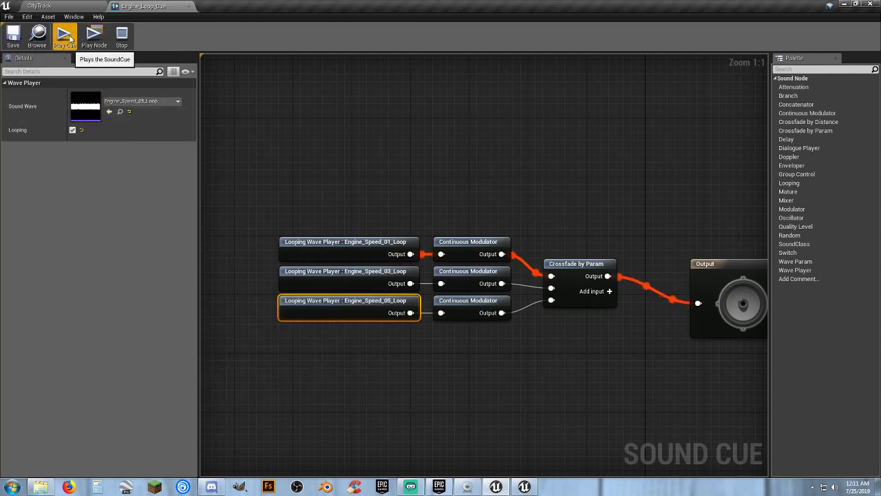
{"action": "left_click", "coordinate": [189, 7]}
- In the Player_Car blueprint, assign Engine_Loop_Cue as the EngineSound component's sound, and compile and save the blueprint
{"action": "left_click", "coordinate": [504, 403]}
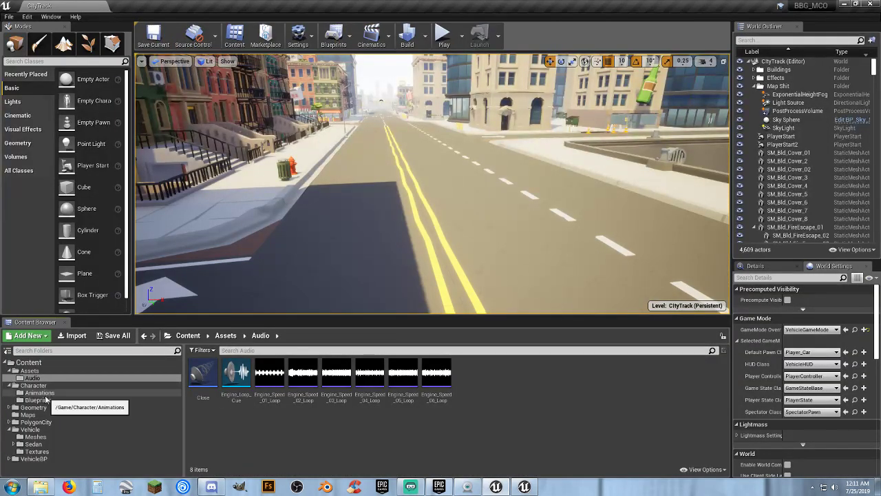
{"action": "left_click", "coordinate": [37, 400]}
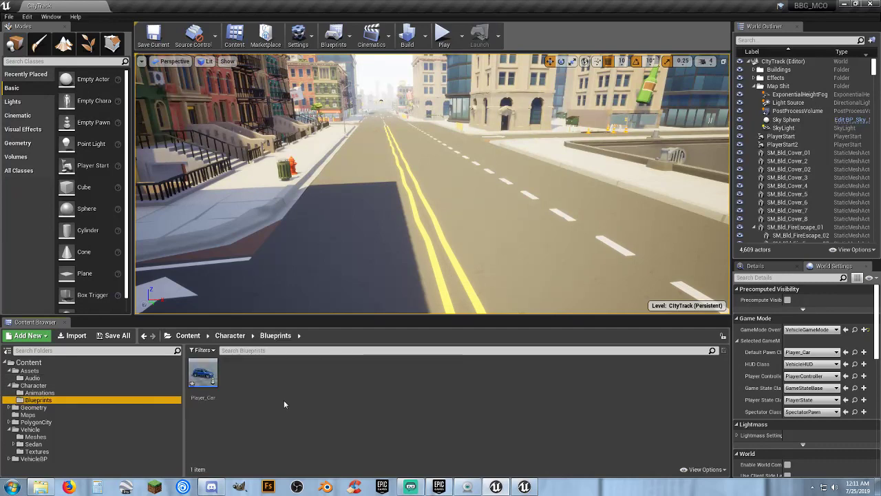
{"action": "double_click", "coordinate": [203, 375]}
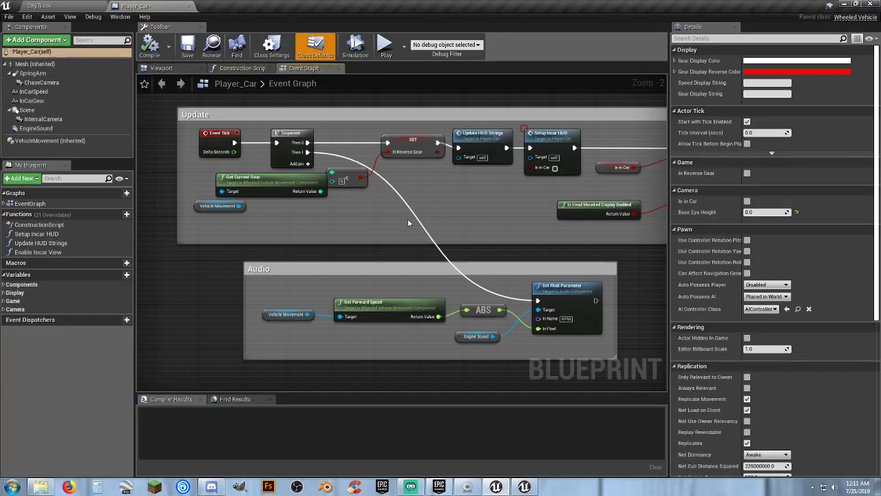
{"action": "left_click", "coordinate": [62, 128]}
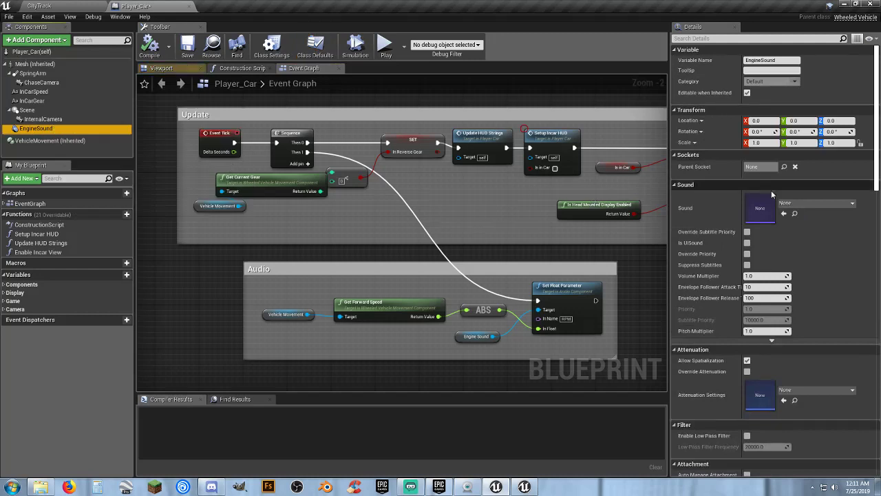
{"action": "left_click", "coordinate": [800, 204]}
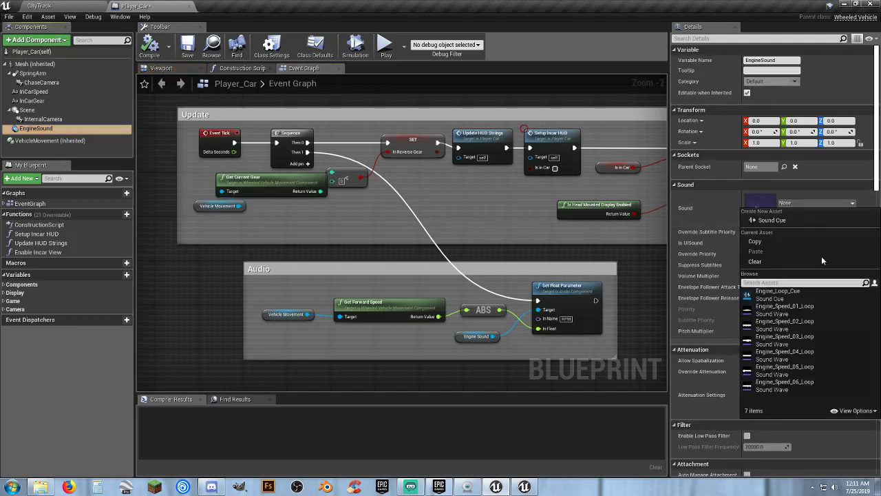
{"action": "left_click", "coordinate": [792, 297]}
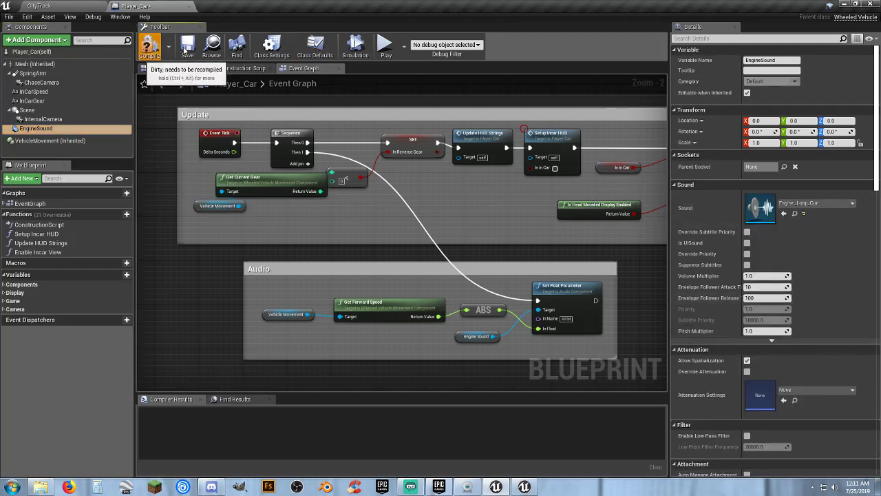
{"action": "left_click", "coordinate": [150, 45]}
- Play-test the CityTrack level, driving the car around the city streets to check its engine sound, and end the play session
{"action": "left_click", "coordinate": [84, 6]}
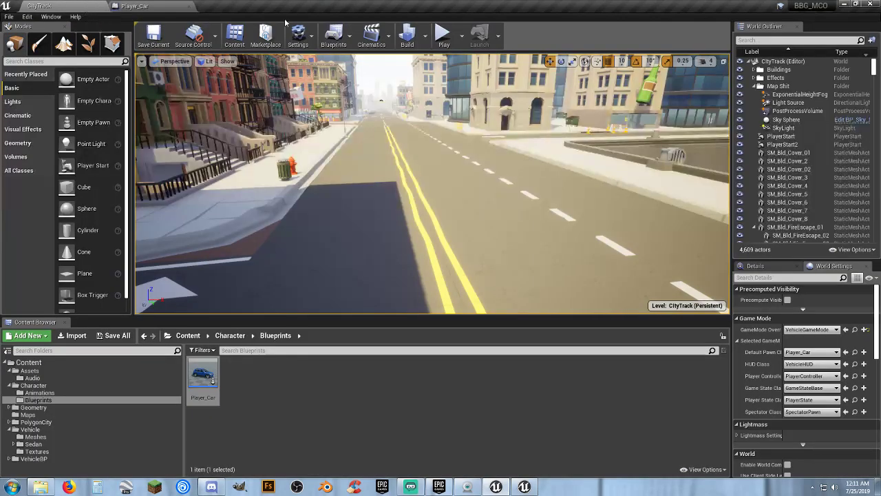
{"action": "left_click", "coordinate": [444, 36]}
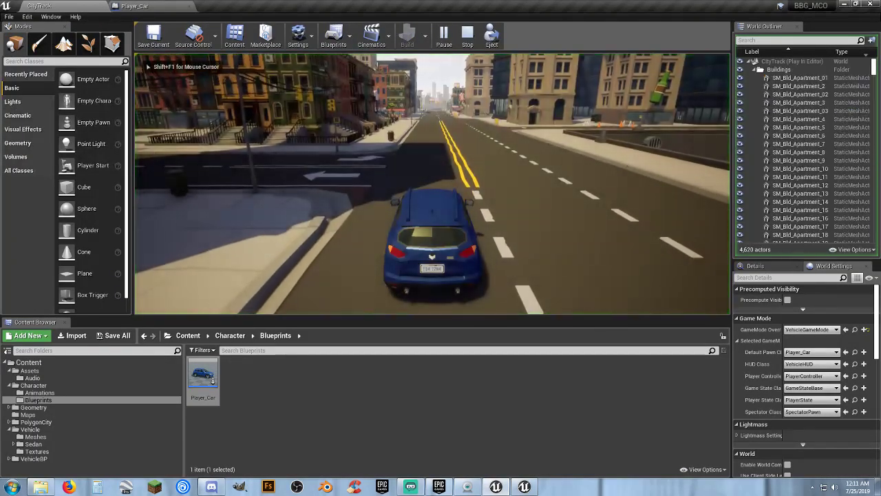
{"action": "key", "text": "w"}
{"action": "key", "text": "a"}
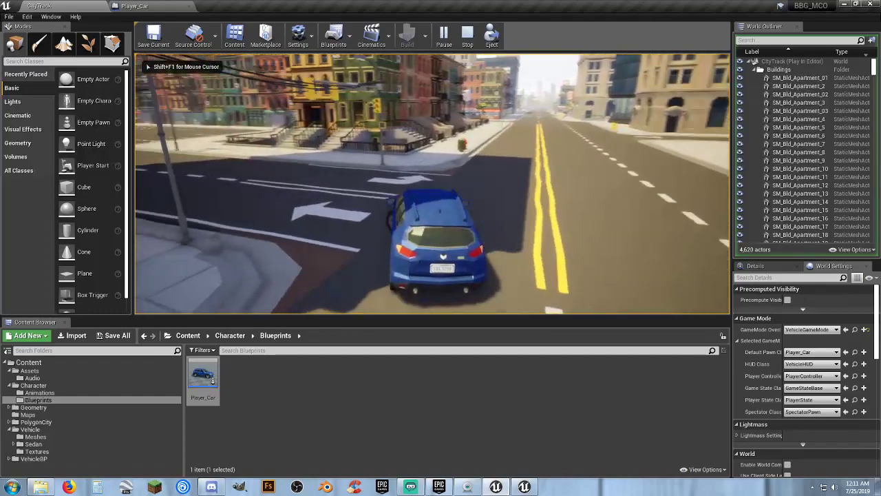
{"action": "key", "text": "w"}
{"action": "key", "text": "a"}
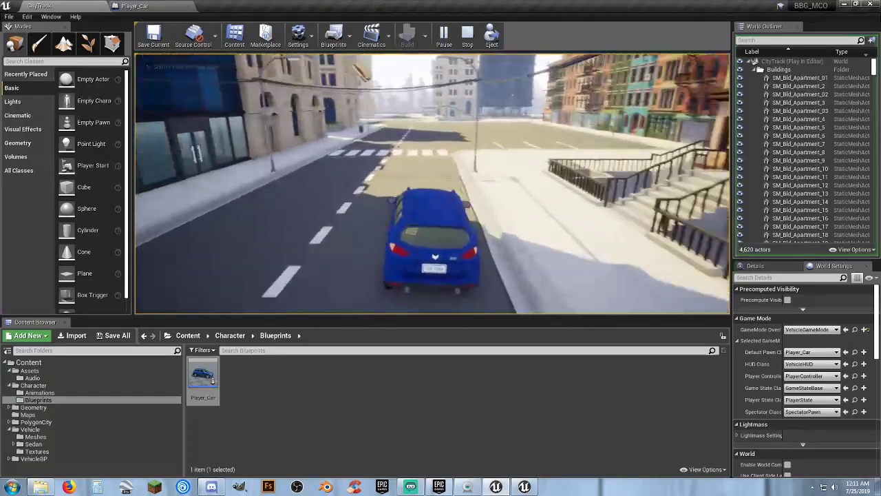
{"action": "key", "text": "w"}
{"action": "key", "text": "d"}
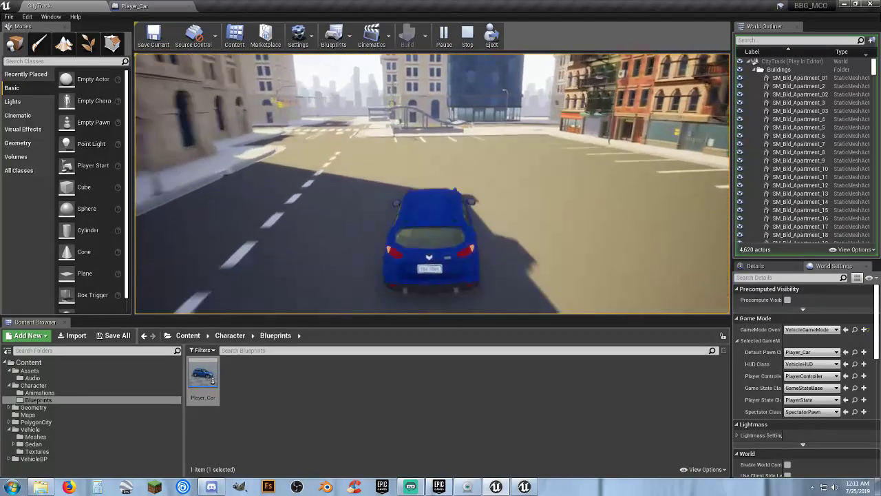
{"action": "key", "text": "w"}
{"action": "key", "text": "d"}
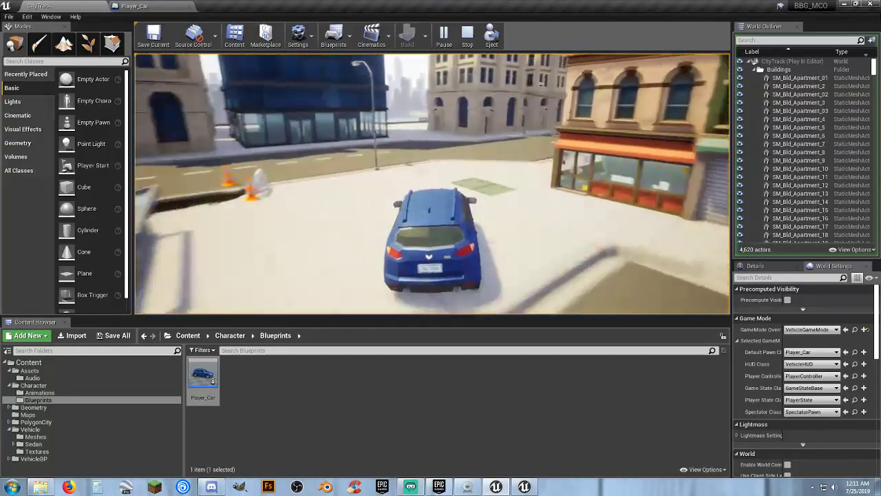
{"action": "key", "text": "w"}
{"action": "key", "text": "d"}
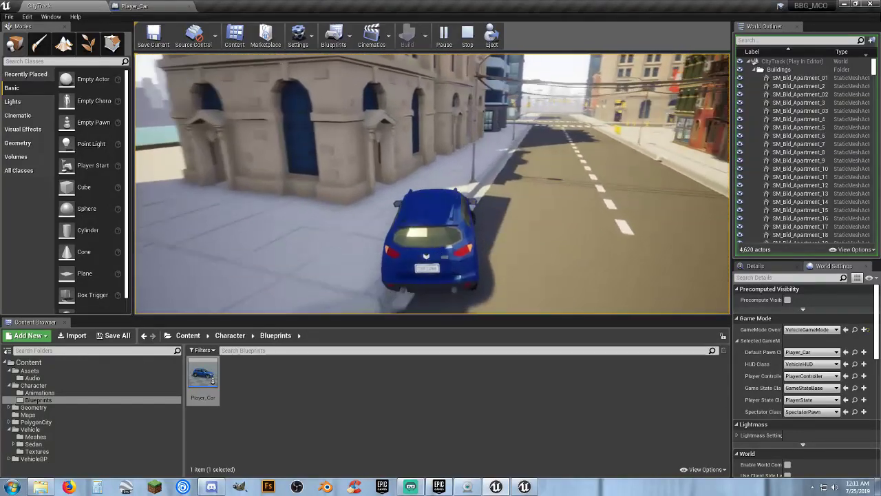
{"action": "key", "text": "w"}
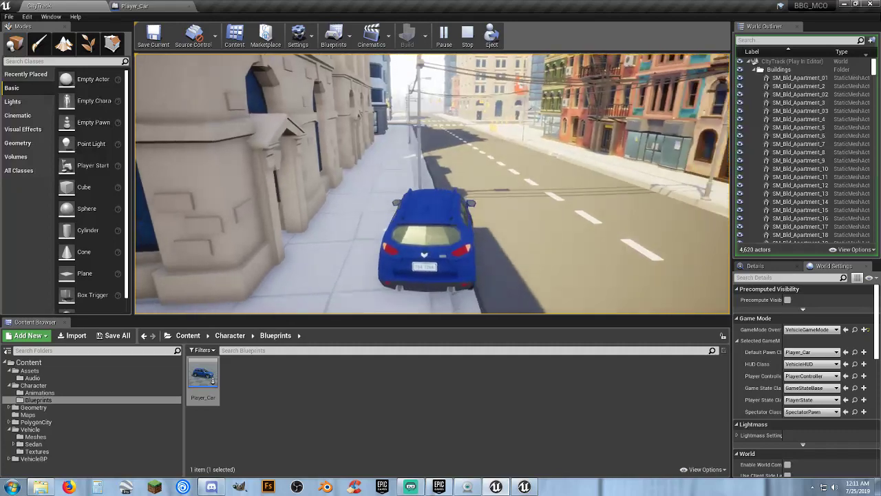
{"action": "key", "text": "w"}
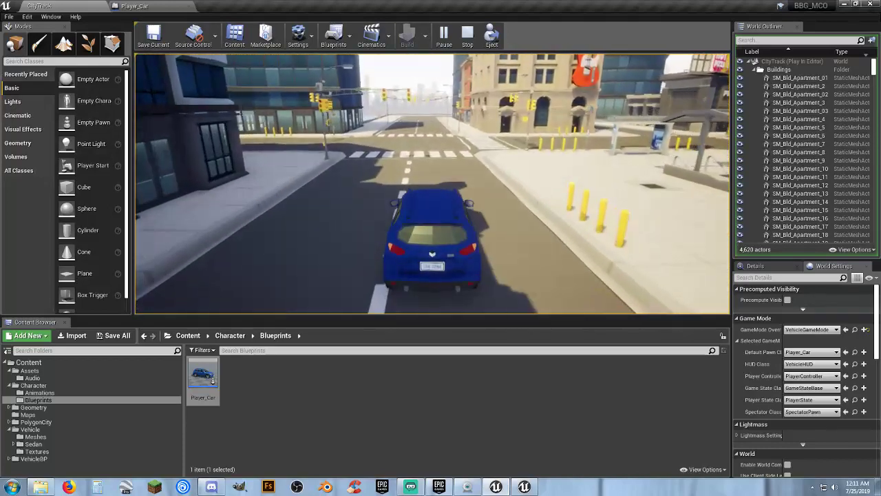
{"action": "key", "text": "w"}
{"action": "key", "text": "d"}
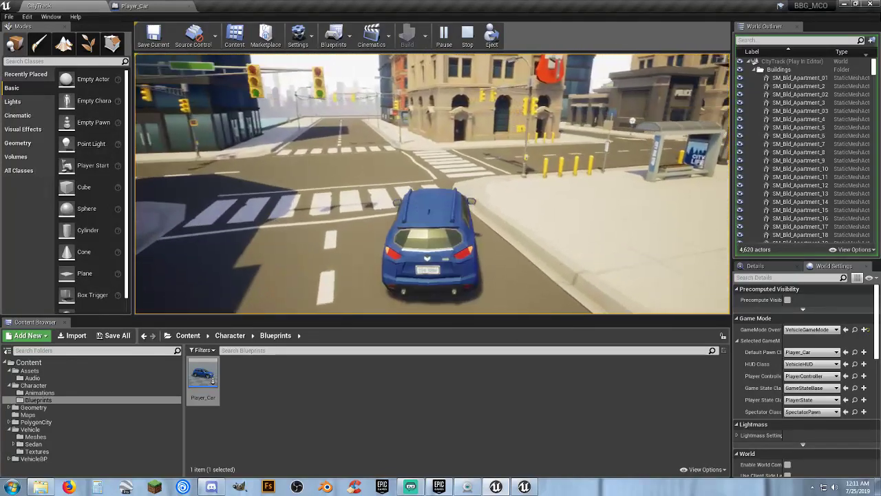
{"action": "key", "text": "w"}
{"action": "key", "text": "d"}
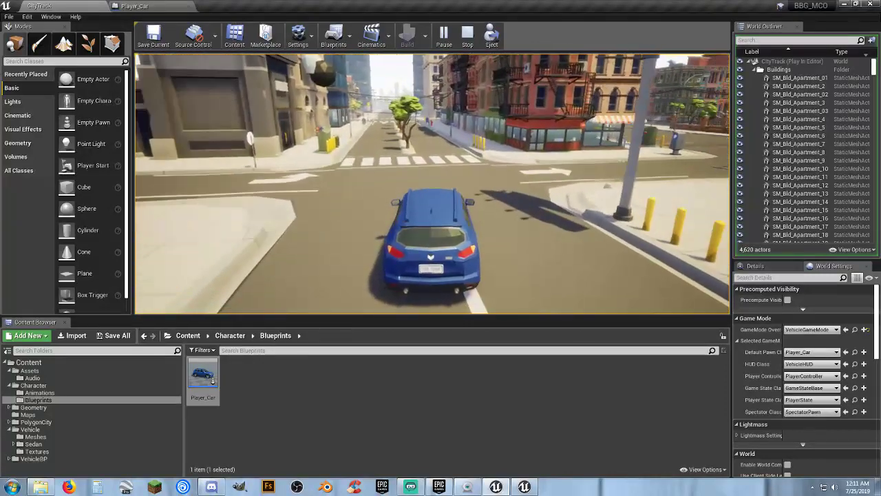
{"action": "key", "text": "a"}
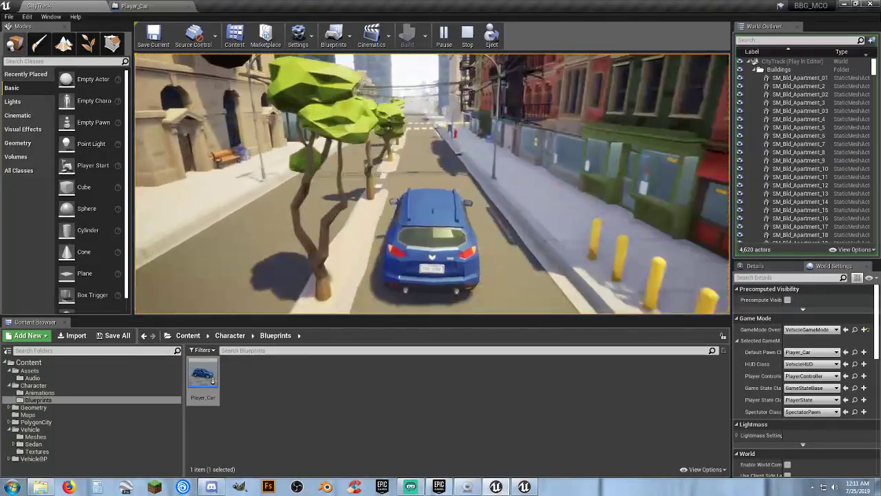
{"action": "key", "text": "w"}
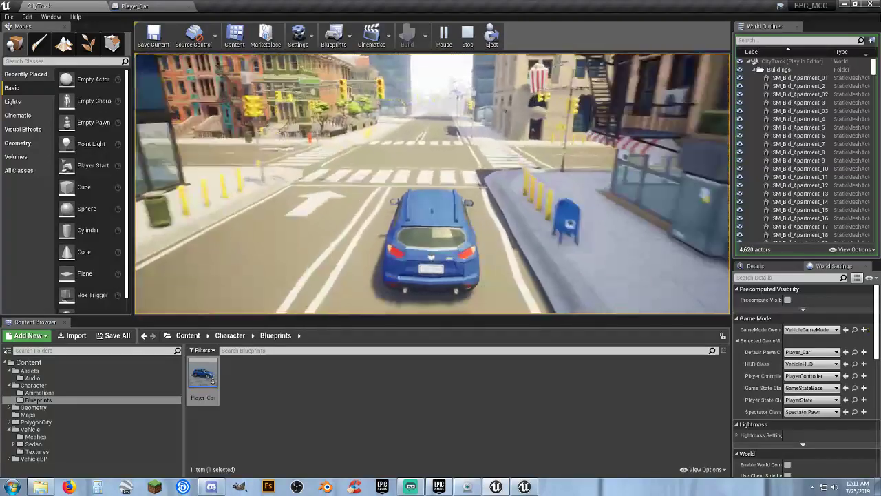
{"action": "key", "text": "w"}
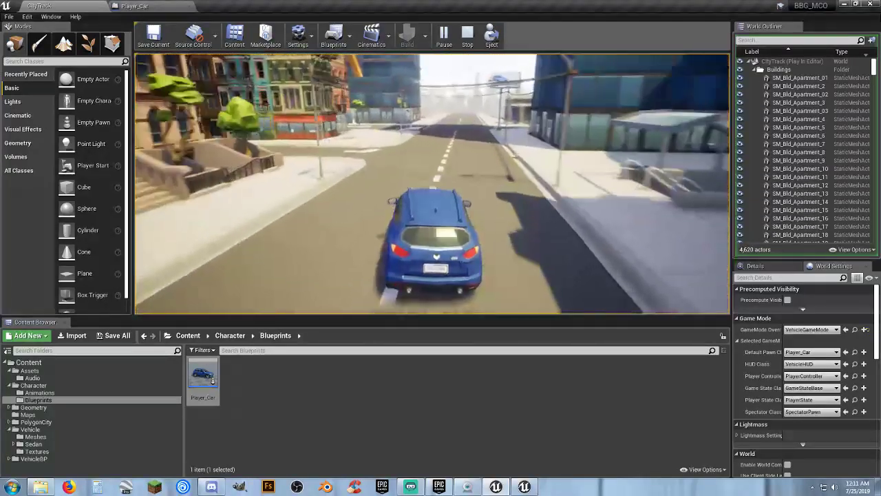
{"action": "key", "text": "d"}
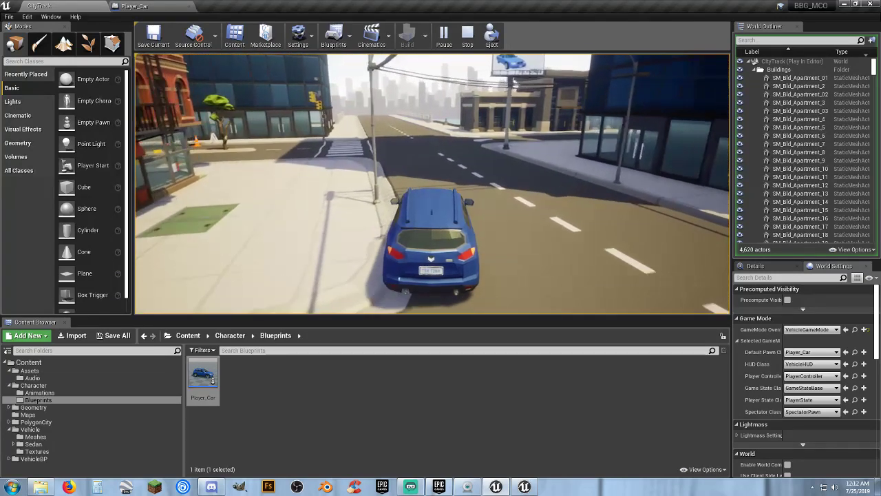
{"action": "key", "text": "w"}
{"action": "key", "text": "d"}
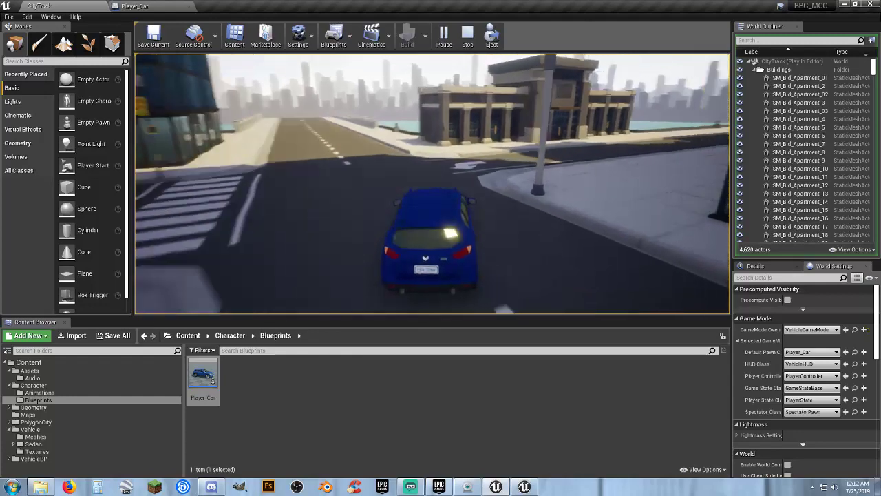
{"action": "key", "text": "a"}
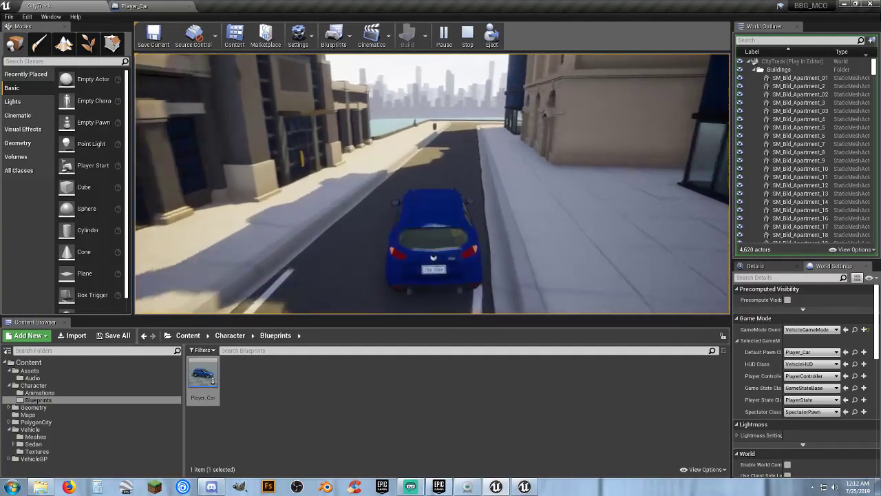
{"action": "key", "text": "w"}
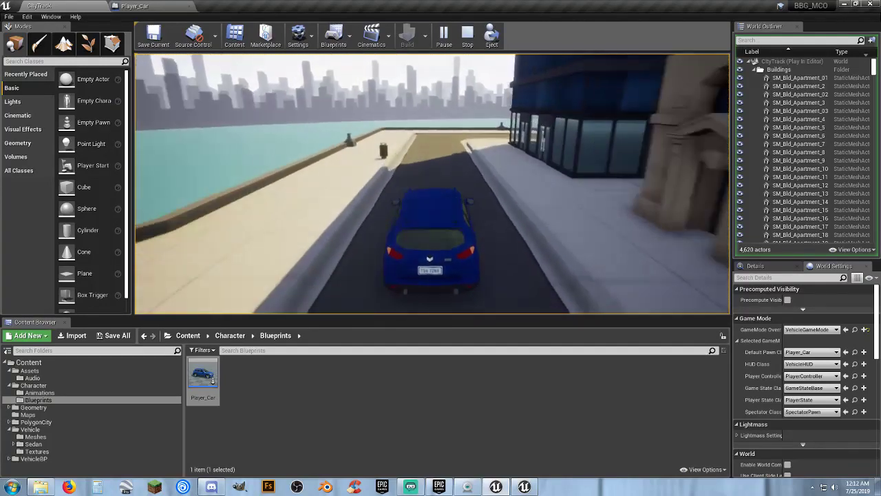
{"action": "key", "text": "a"}
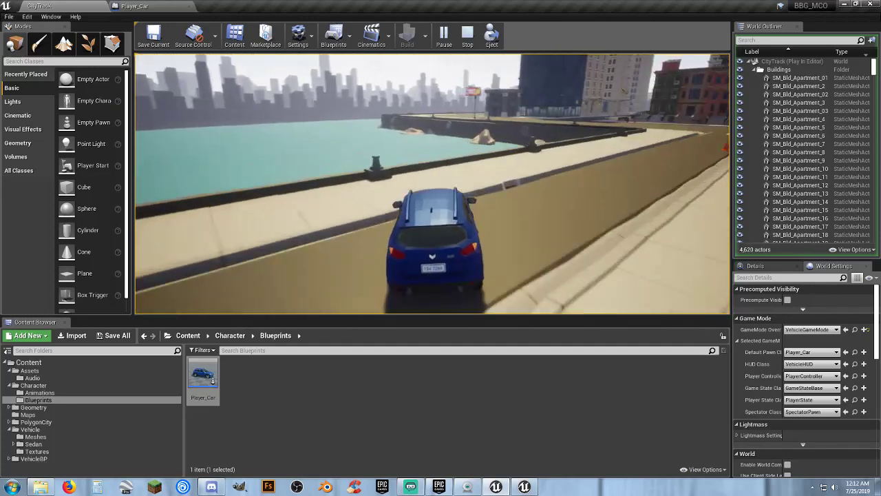
{"action": "key", "text": "d"}
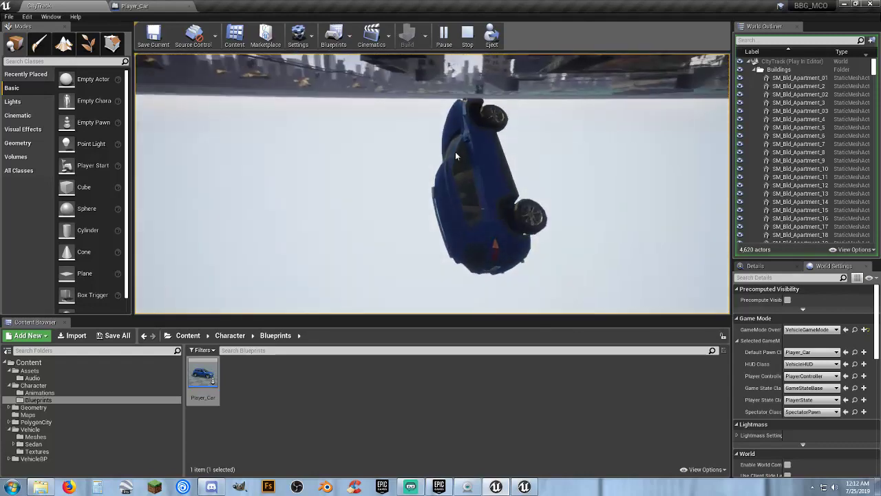
{"action": "key", "text": "Escape"}
{"action": "left_click", "coordinate": [444, 34]}
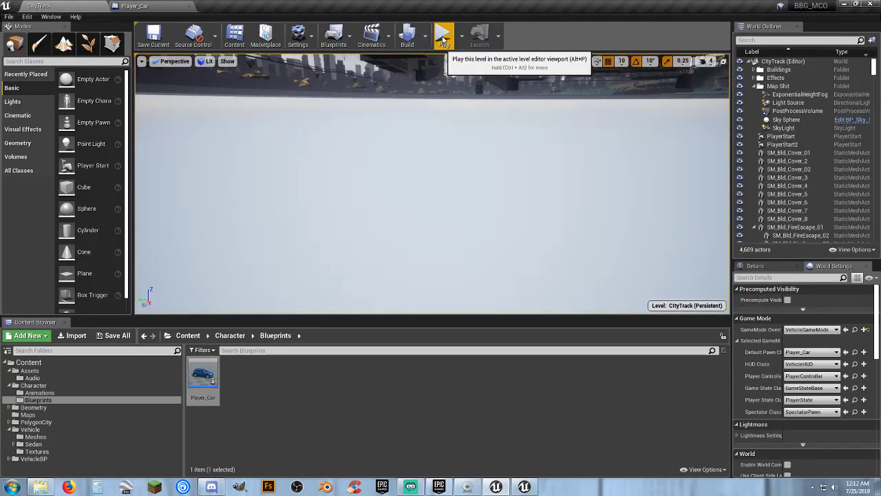
{"action": "key", "text": "Escape"}
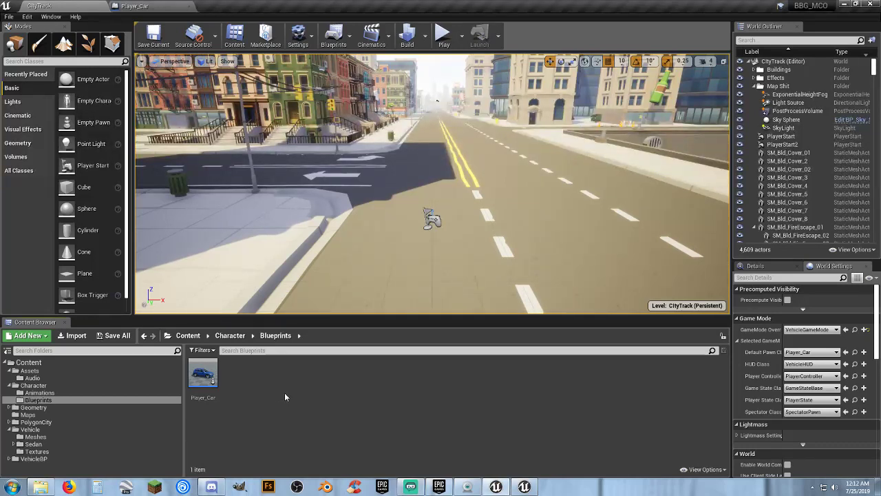
- Select the dug-up sidewalk construction piece beside the road and open its SM_Env_Sidewalk_Construction_01 static mesh for editing
{"action": "right_click_drag", "start_coordinate": [449, 177], "coordinate": [523, 71]}
{"action": "key", "text": "w"}
{"action": "right_click_drag", "start_coordinate": [420, 177], "coordinate": [449, 203]}
{"action": "key", "text": "w"}
{"action": "key", "text": "s"}
{"action": "key", "text": "w"}
{"action": "left_click", "coordinate": [449, 208]}
{"action": "key", "text": "d"}
{"action": "key", "text": "s"}
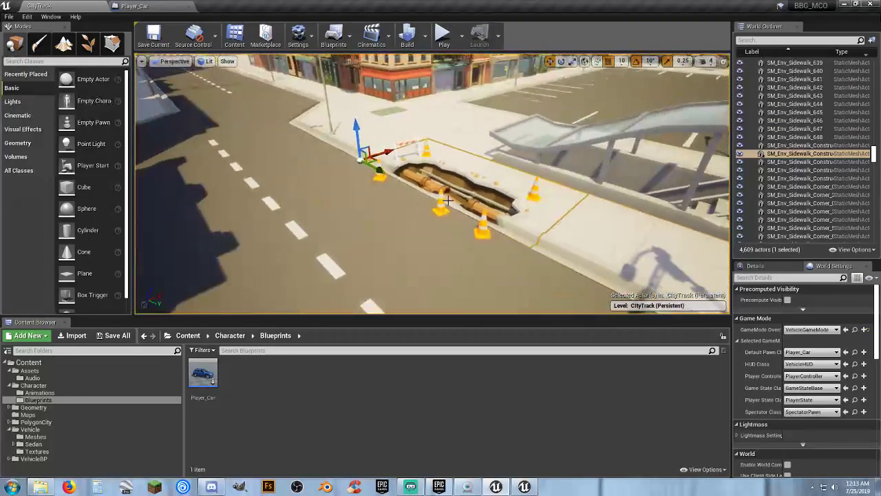
{"action": "left_click", "coordinate": [778, 267]}
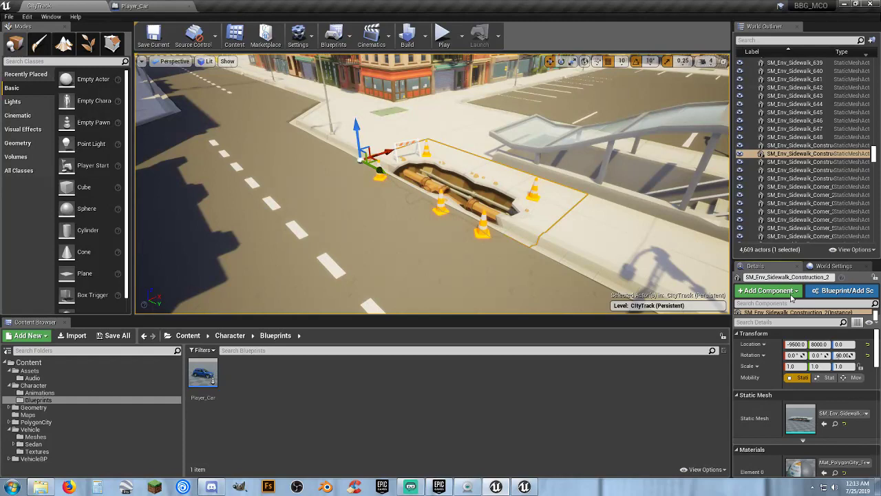
{"action": "left_click", "coordinate": [835, 425]}
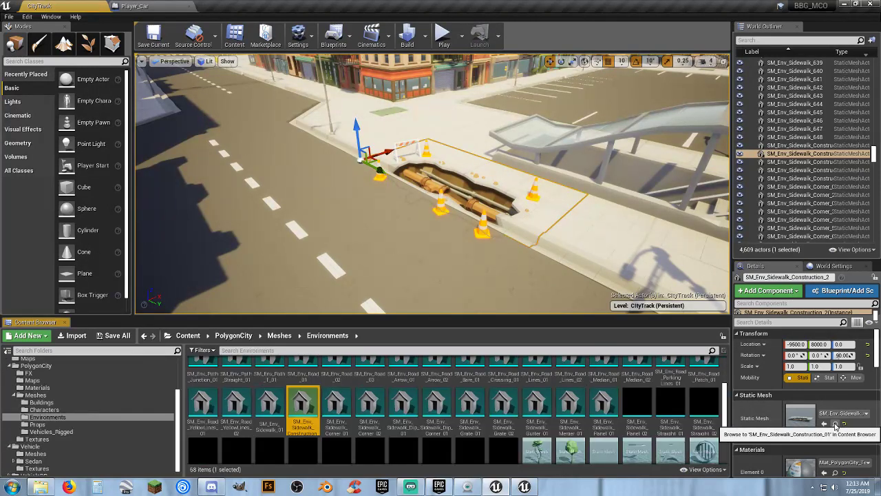
{"action": "double_click", "coordinate": [297, 423]}
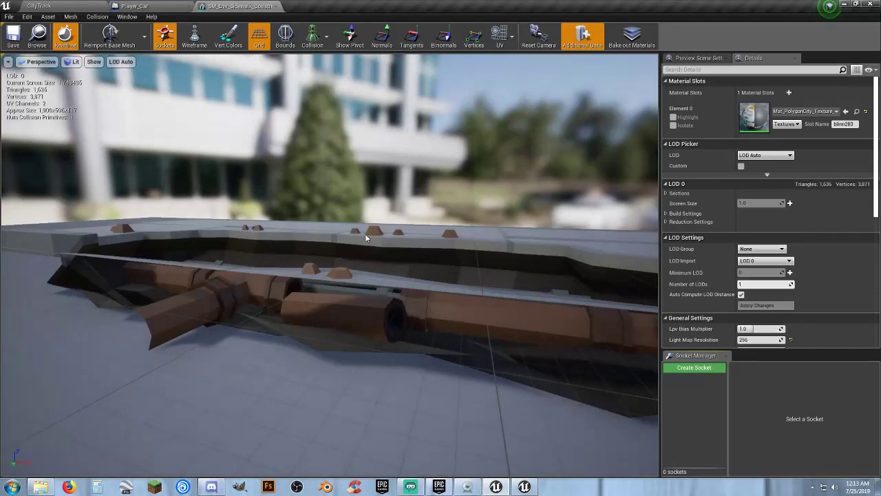
- Inspect the sidewalk construction mesh's trench and set its Collision Complexity to Use Complex Collision As Simple
{"action": "right_click_drag", "start_coordinate": [421, 230], "coordinate": [334, 280]}
{"action": "key", "text": "w"}
{"action": "key", "text": "s"}
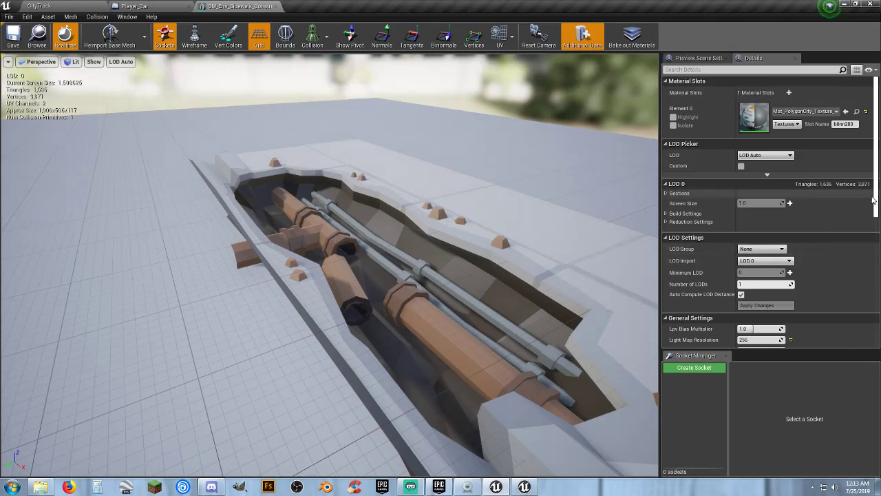
{"action": "left_click_drag", "start_coordinate": [875, 201], "coordinate": [876, 309]}
{"action": "left_click", "coordinate": [773, 178]}
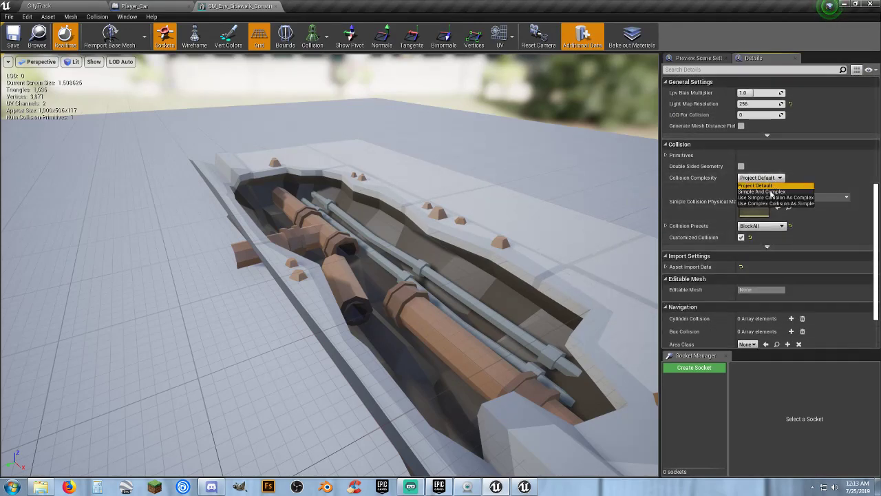
{"action": "left_click", "coordinate": [775, 204]}
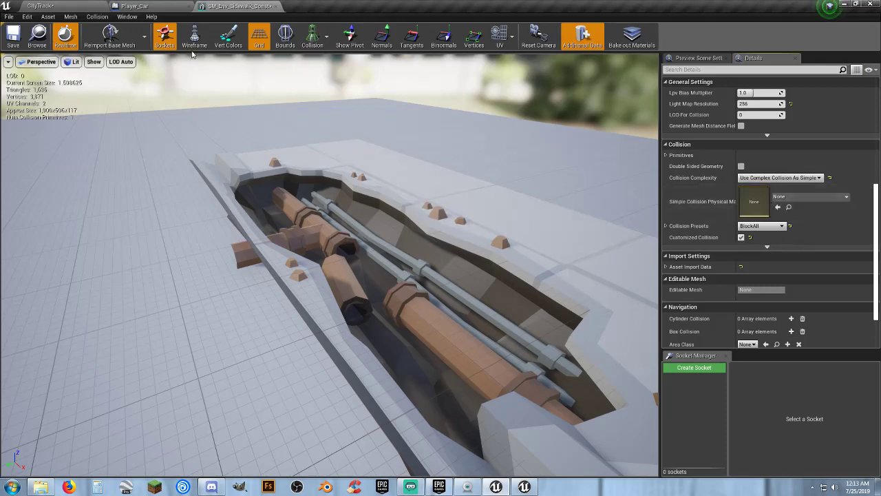
- Return to the CityTrack level, play-test driving the car into the dug-up sidewalk trench to check its collision, and end the play session
{"action": "left_click", "coordinate": [276, 6]}
{"action": "left_click", "coordinate": [88, 8]}
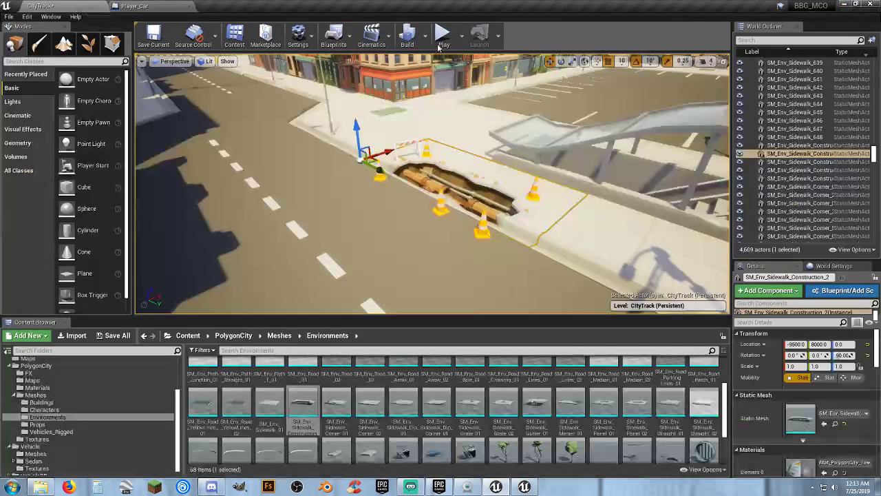
{"action": "key", "text": "alt+p"}
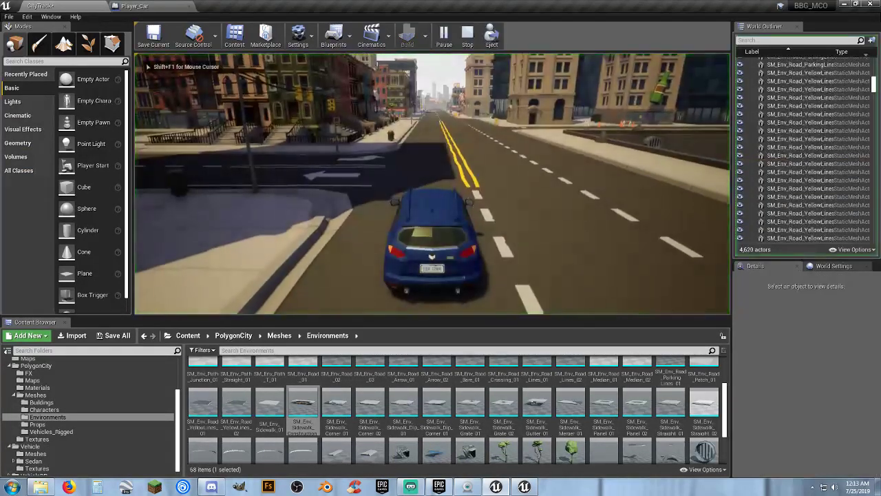
{"action": "key", "text": "w"}
{"action": "key", "text": "d"}
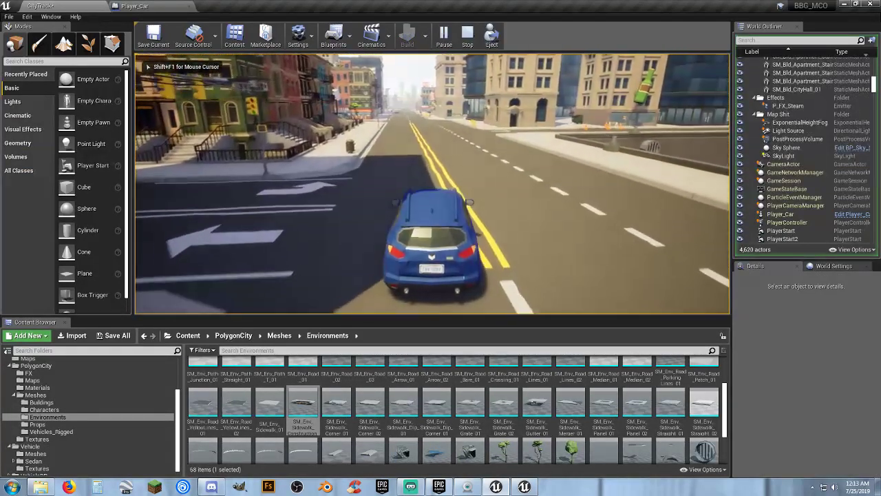
{"action": "key", "text": "w"}
{"action": "key", "text": "d"}
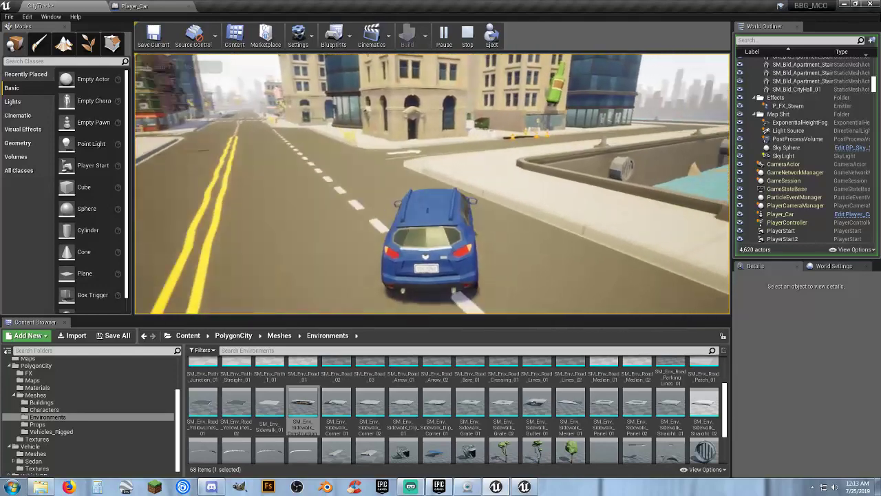
{"action": "key", "text": "w"}
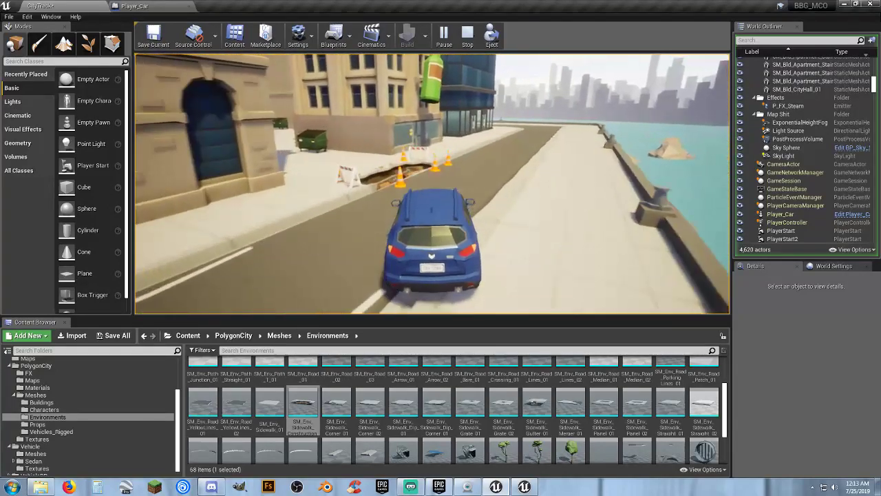
{"action": "key", "text": "s"}
{"action": "key", "text": "a"}
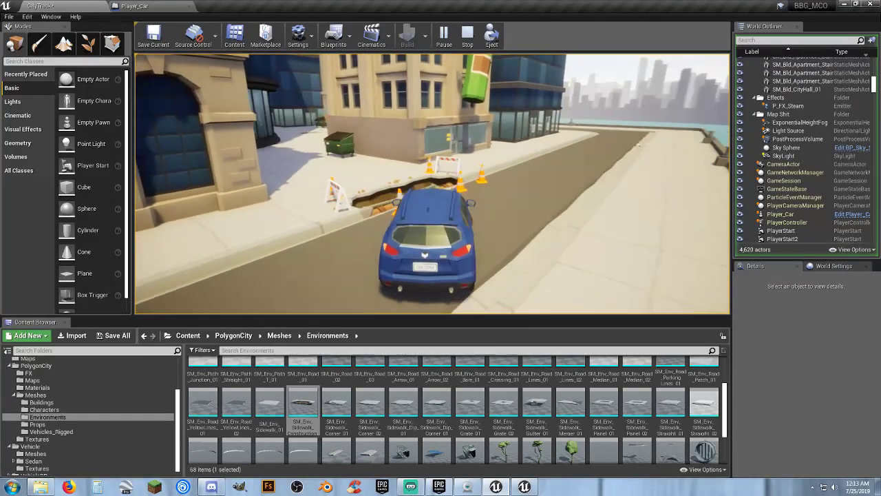
{"action": "key", "text": "w"}
{"action": "key", "text": "a"}
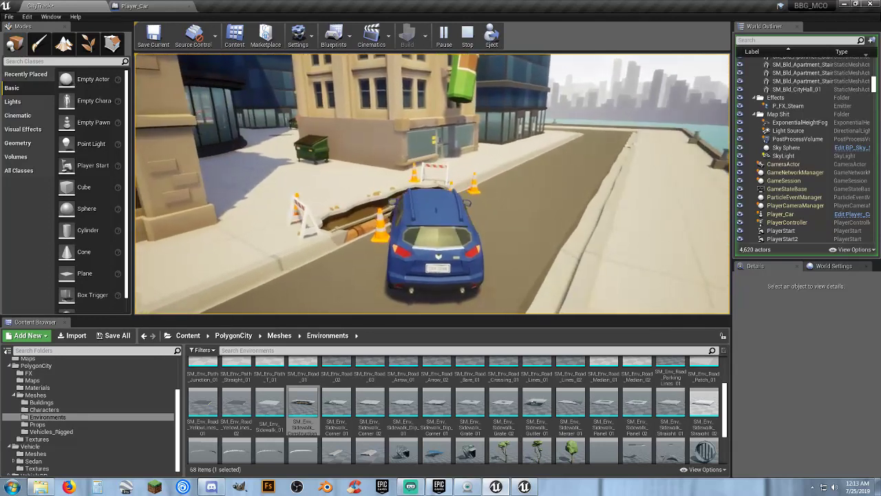
{"action": "key", "text": "w"}
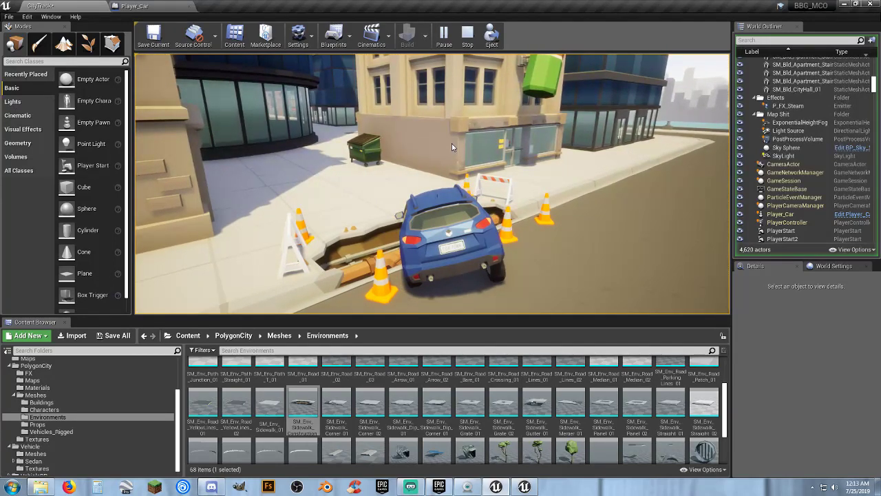
{"action": "key", "text": "Escape"}
{"action": "key", "text": "s"}
{"action": "right_click_drag", "start_coordinate": [453, 147], "coordinate": [297, 153]}
{"action": "key", "text": "w"}
{"action": "key", "text": "s"}
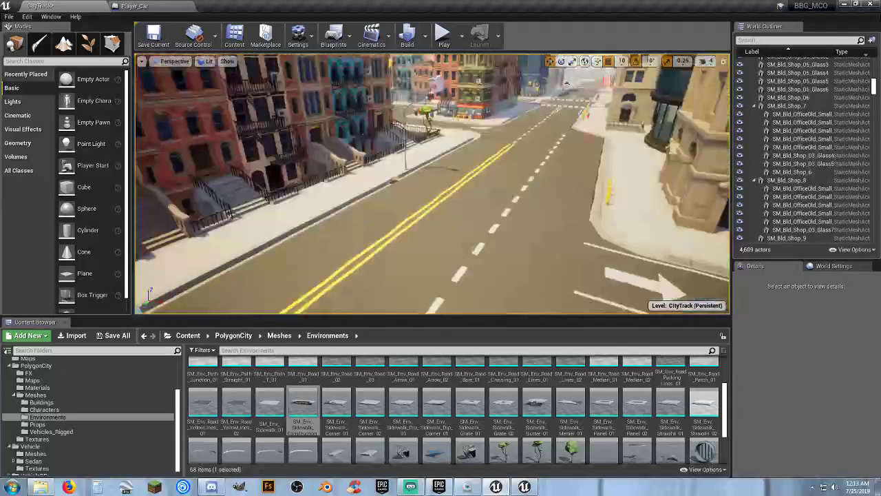
{"action": "right_click_drag", "start_coordinate": [403, 178], "coordinate": [475, 193]}
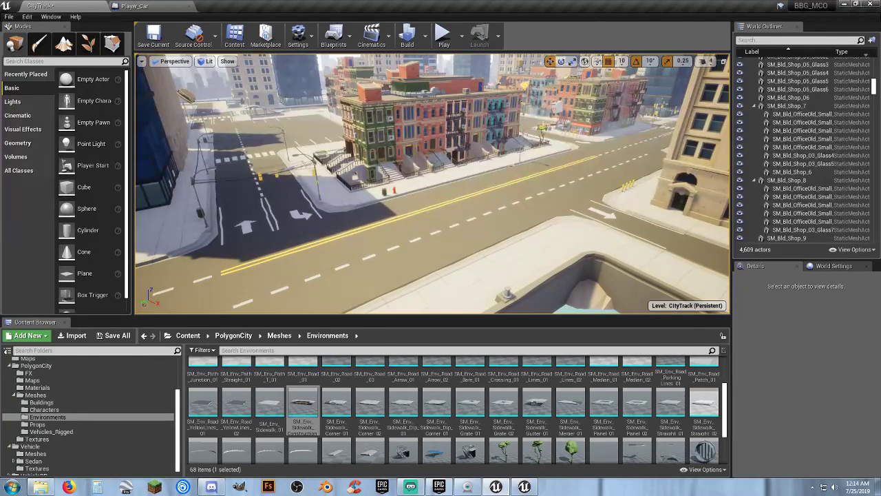
- Switch to the BBG_Cars project's editor and save all its modified assets
{"action": "left_click_drag", "start_coordinate": [0, 55], "coordinate": [444, 82]}
{"action": "left_click", "coordinate": [293, 87]}
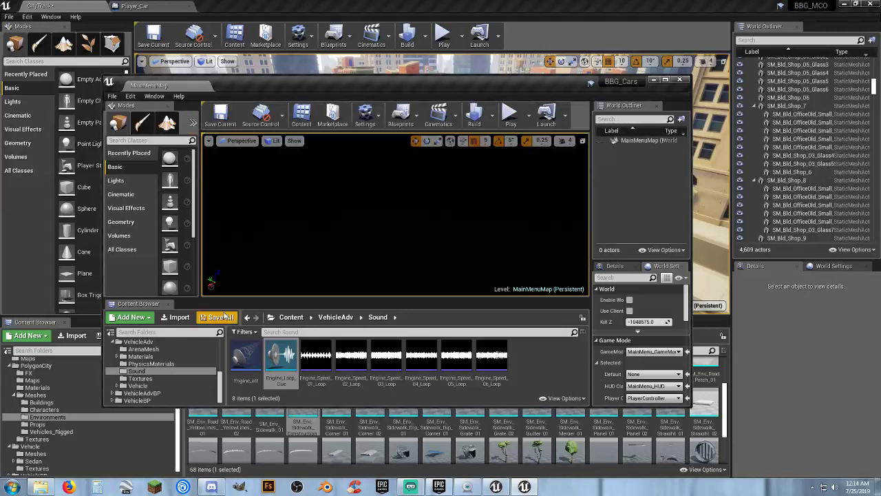
{"action": "left_click", "coordinate": [222, 316]}
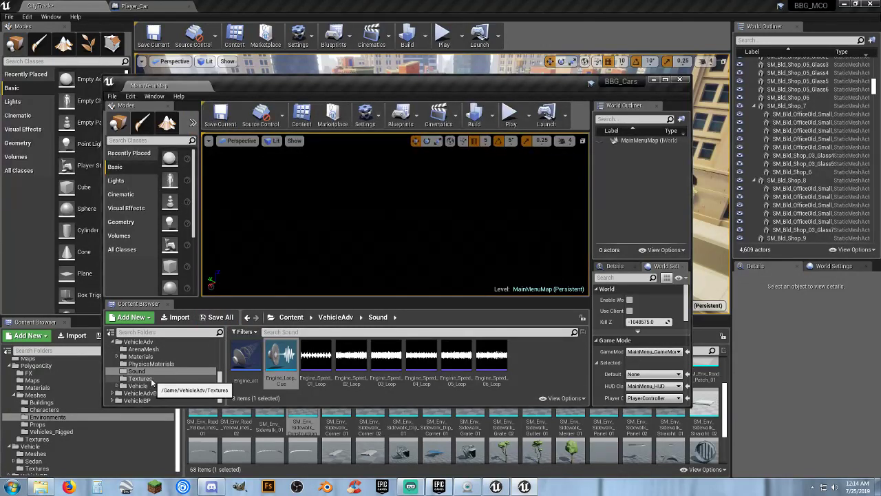
- Maximize the BBG_Cars editor window and open the TestTrack level from the project's Maps folder
{"action": "left_click", "coordinate": [220, 381]}
{"action": "left_click_drag", "start_coordinate": [220, 381], "coordinate": [225, 347]}
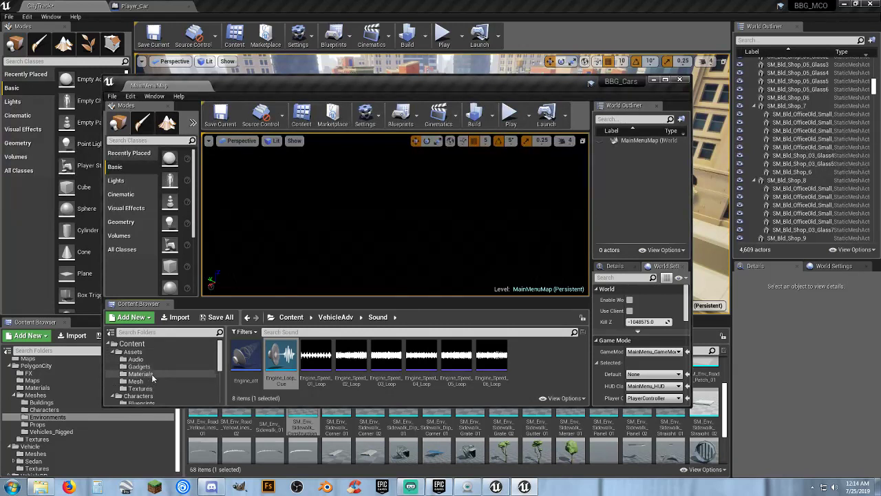
{"action": "left_click_drag", "start_coordinate": [221, 354], "coordinate": [223, 352]}
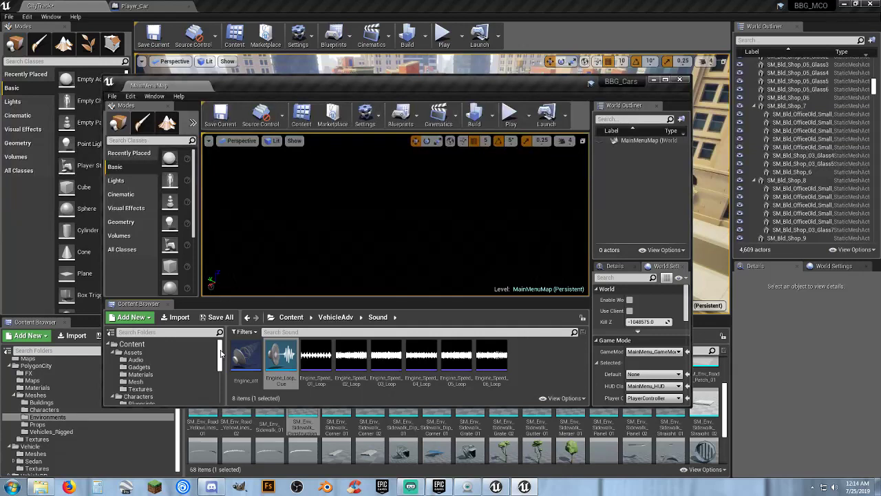
{"action": "left_click_drag", "start_coordinate": [221, 353], "coordinate": [221, 357]}
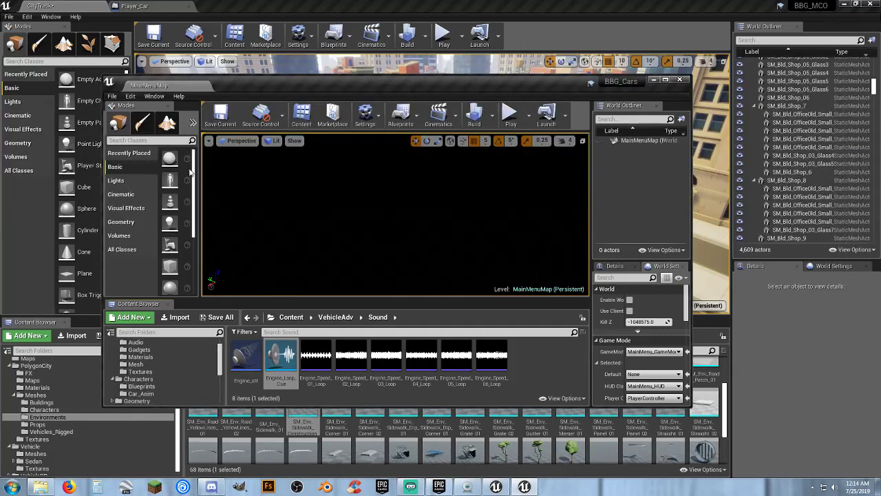
{"action": "double_click", "coordinate": [262, 85]}
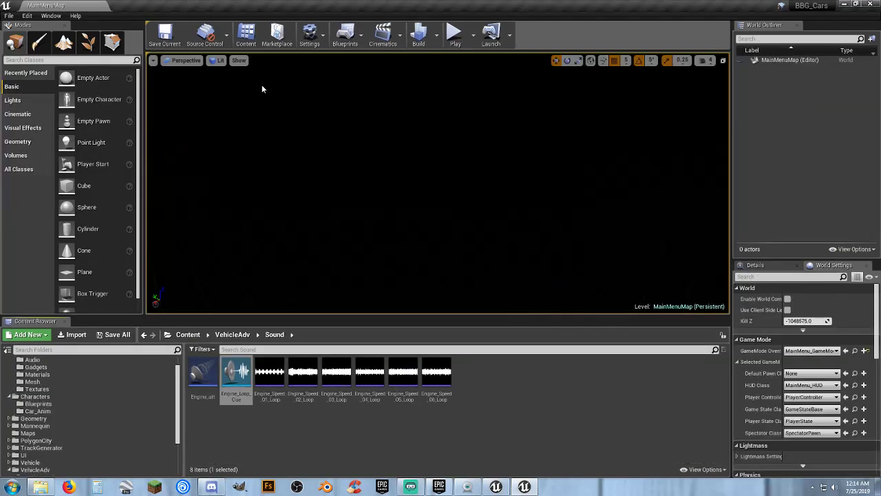
{"action": "left_click", "coordinate": [487, 418]}
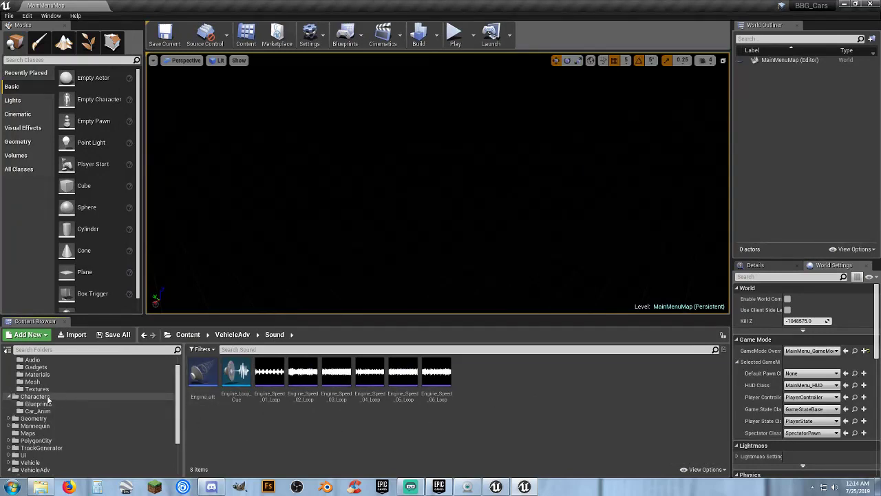
{"action": "scroll", "coordinate": [42, 413], "scroll_direction": "down", "scroll_amount": 1}
{"action": "left_click", "coordinate": [34, 412]}
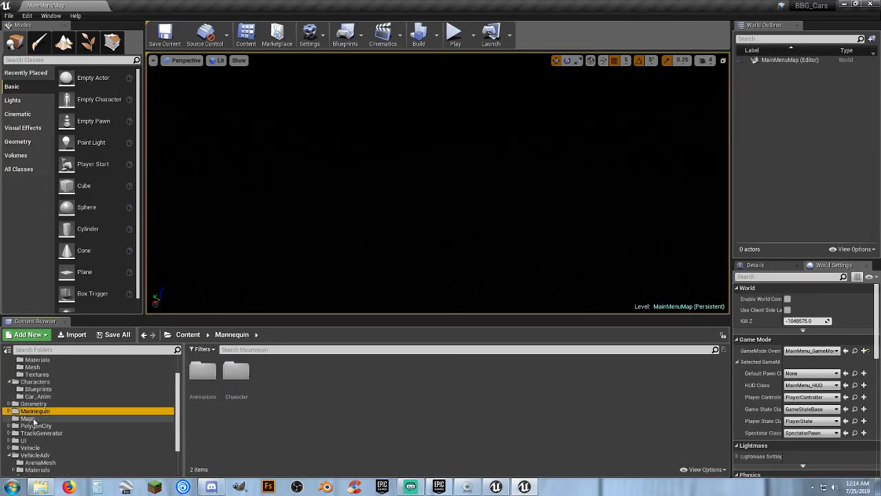
{"action": "left_click", "coordinate": [27, 419]}
{"action": "double_click", "coordinate": [370, 378]}
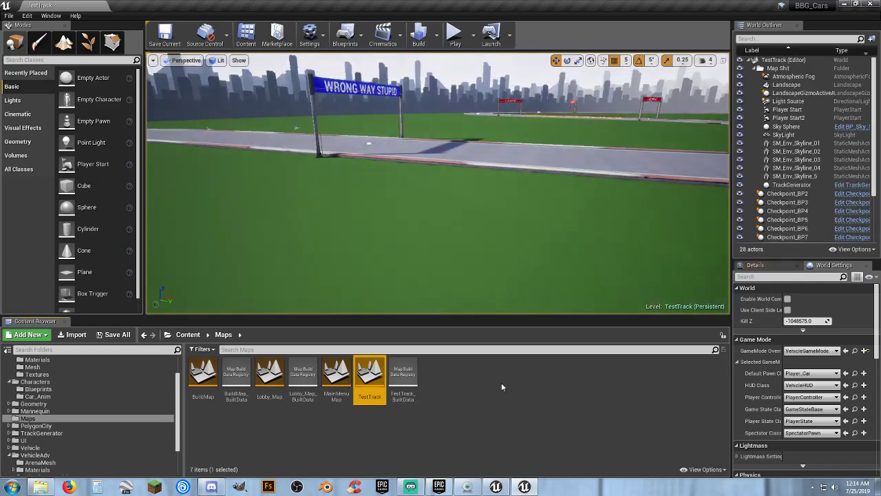
- Play-test the TestTrack level, driving the striped car through the checkpoints for a full lap past the START - FINISH gate
{"action": "right_click_drag", "start_coordinate": [482, 184], "coordinate": [649, 134]}
{"action": "key", "text": "w"}
{"action": "key", "text": "w"}
{"action": "right_click_drag", "start_coordinate": [500, 227], "coordinate": [505, 226]}
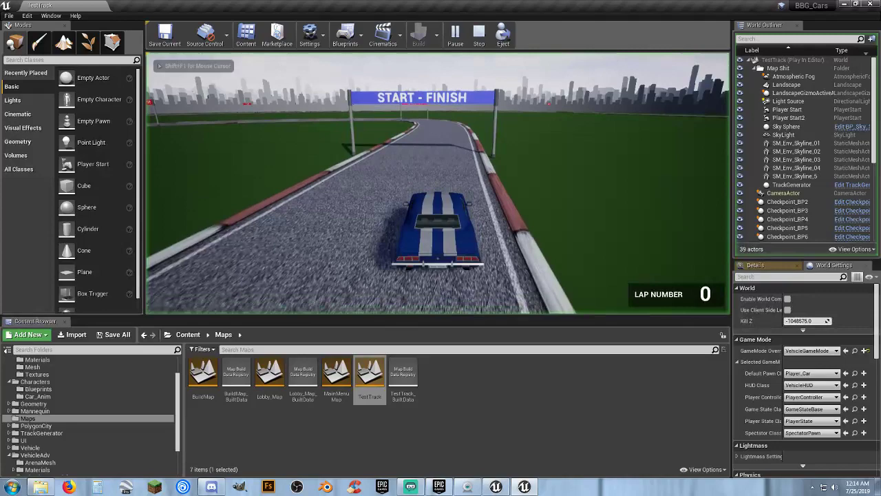
{"action": "left_click", "coordinate": [466, 163]}
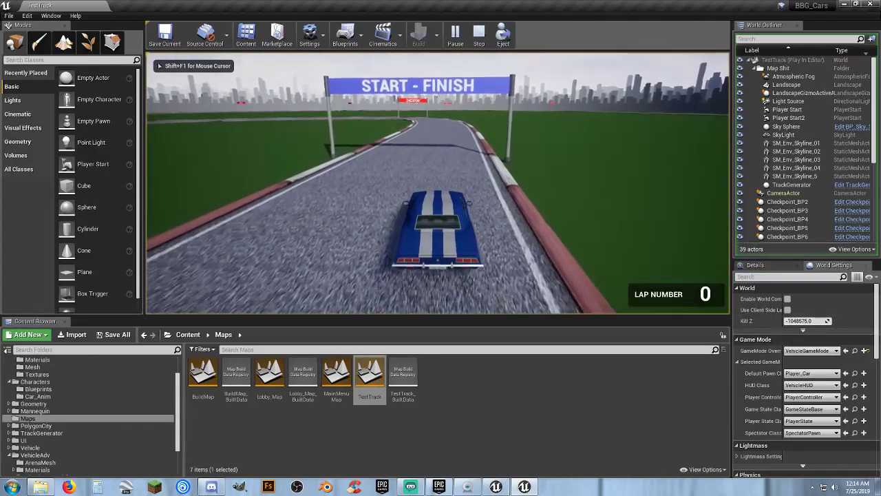
{"action": "key", "text": "w"}
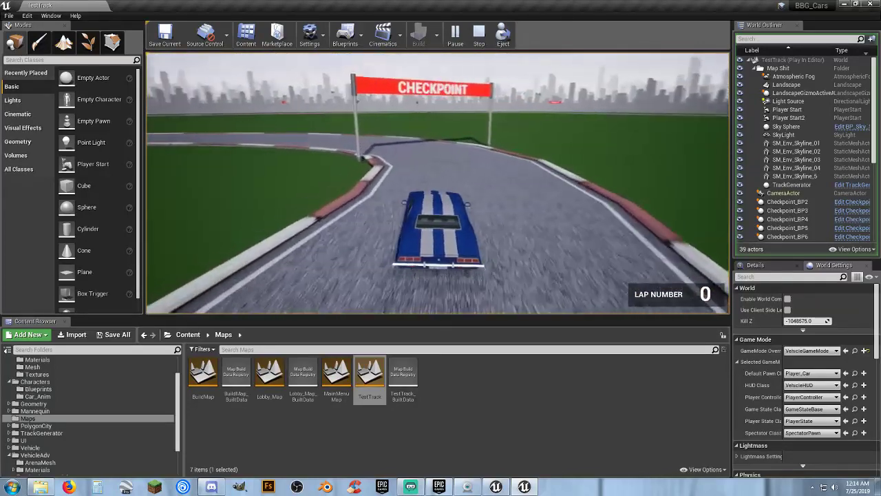
{"action": "key", "text": "a"}
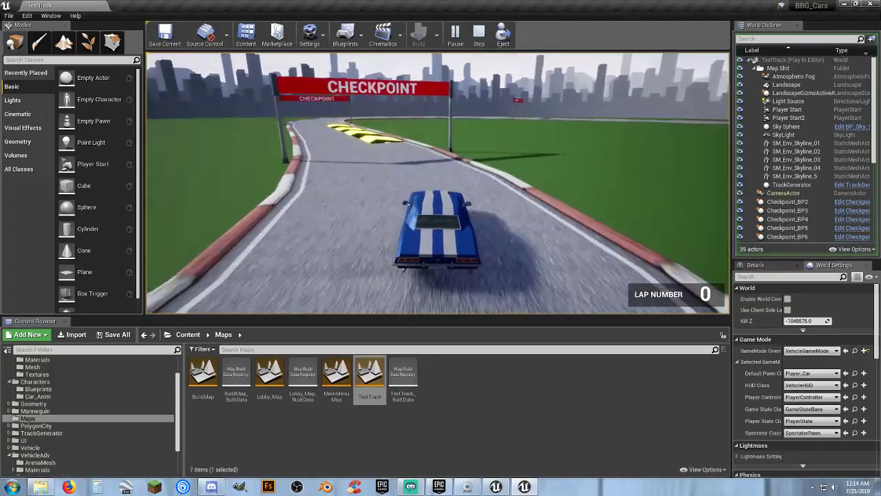
{"action": "key", "text": "d"}
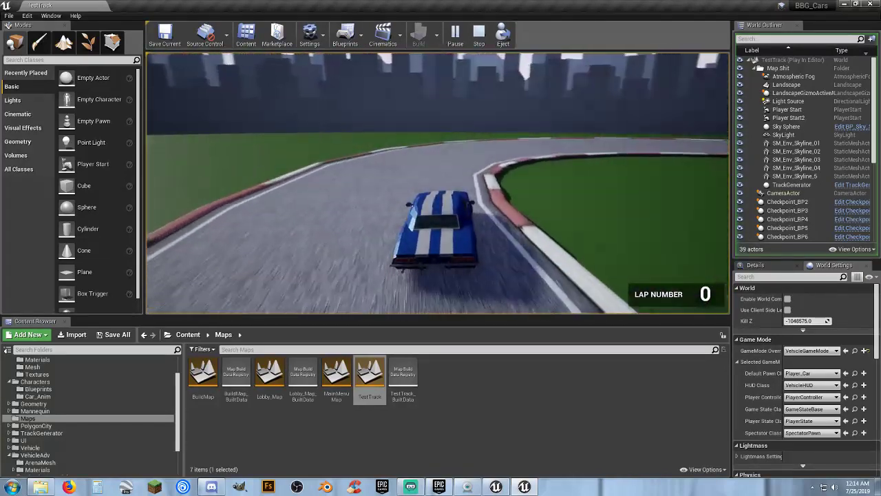
{"action": "key", "text": "d"}
{"action": "key", "text": "s"}
{"action": "key", "text": "d"}
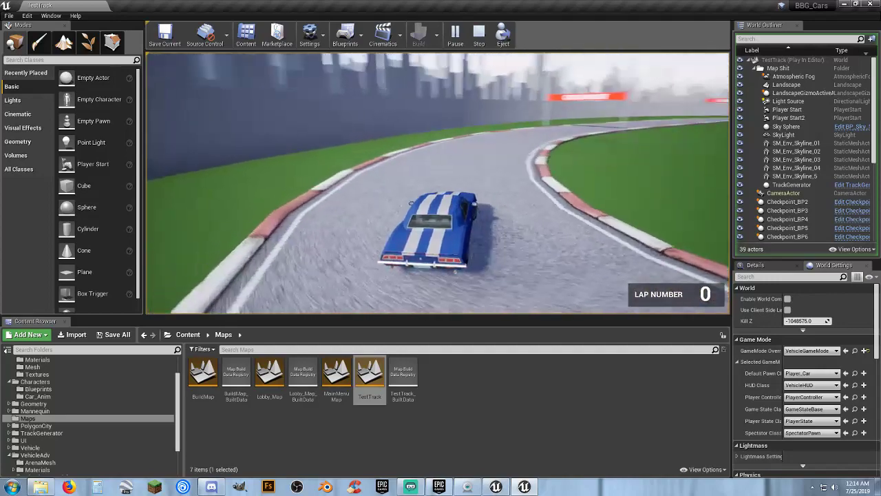
{"action": "key", "text": "w"}
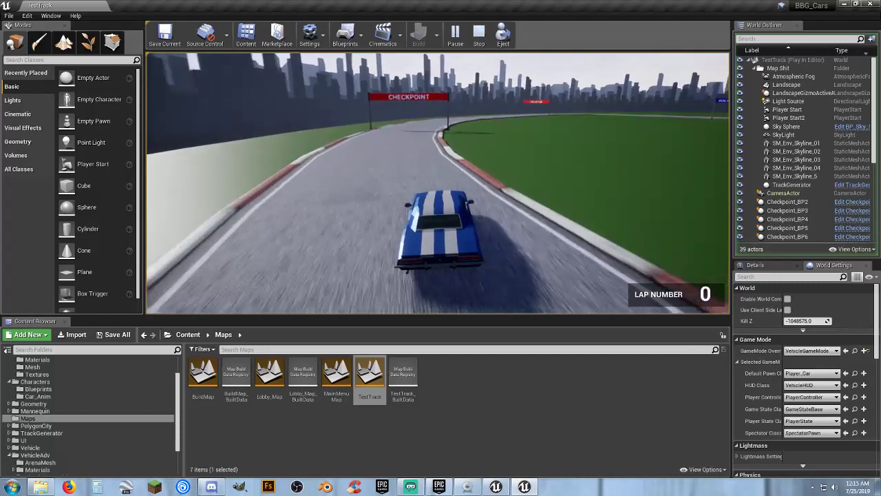
{"action": "key", "text": "d"}
{"action": "key", "text": "d"}
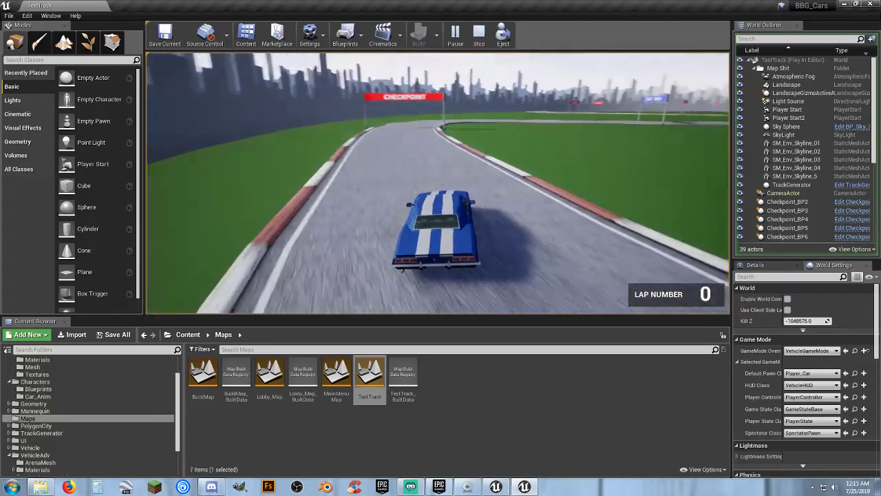
{"action": "key", "text": "a"}
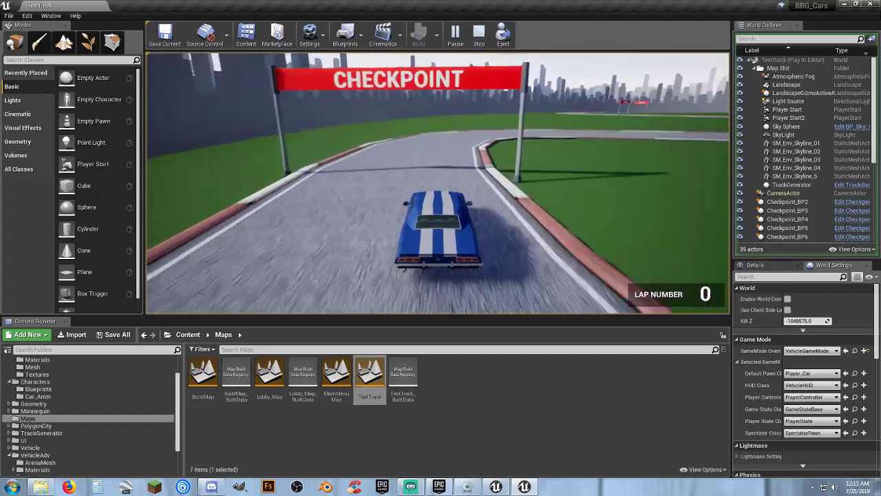
{"action": "key", "text": "d"}
{"action": "key", "text": "d"}
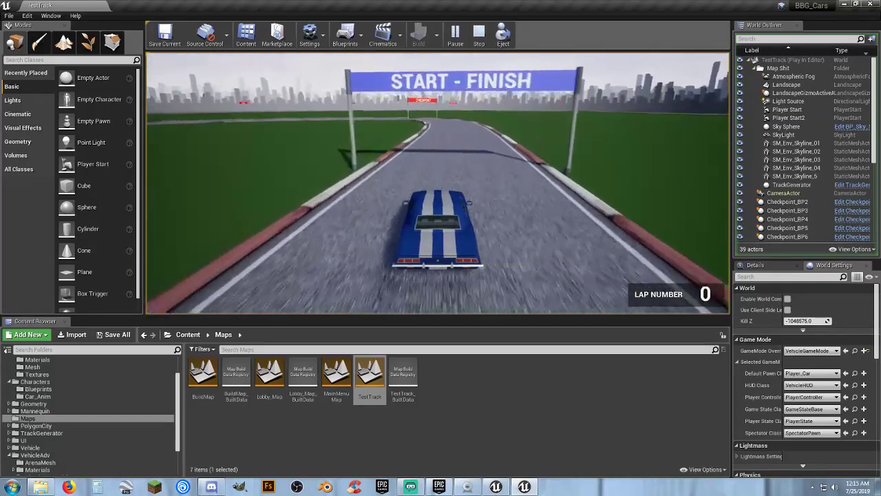
{"action": "key", "text": "a"}
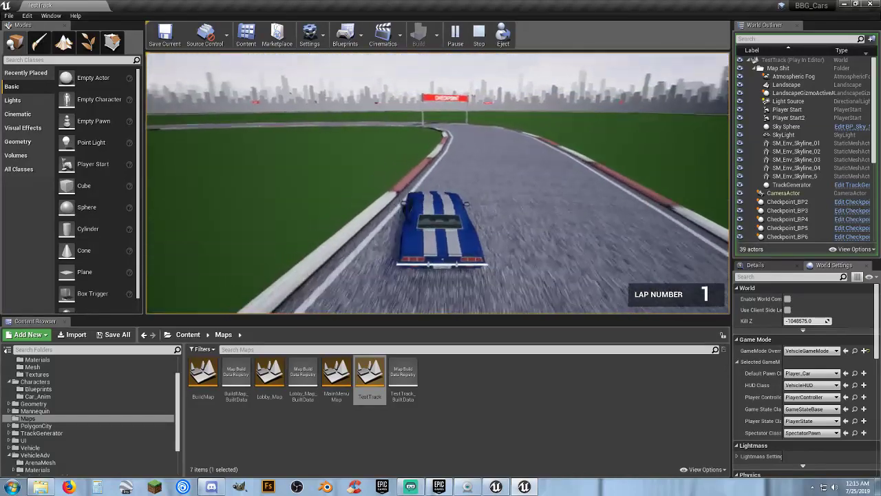
- Drive the striped car off the track and across the grass to the START - FINISH gate, skipping the remaining checkpoints
{"action": "key", "text": "a"}
{"action": "key", "text": "s"}
{"action": "key", "text": "a"}
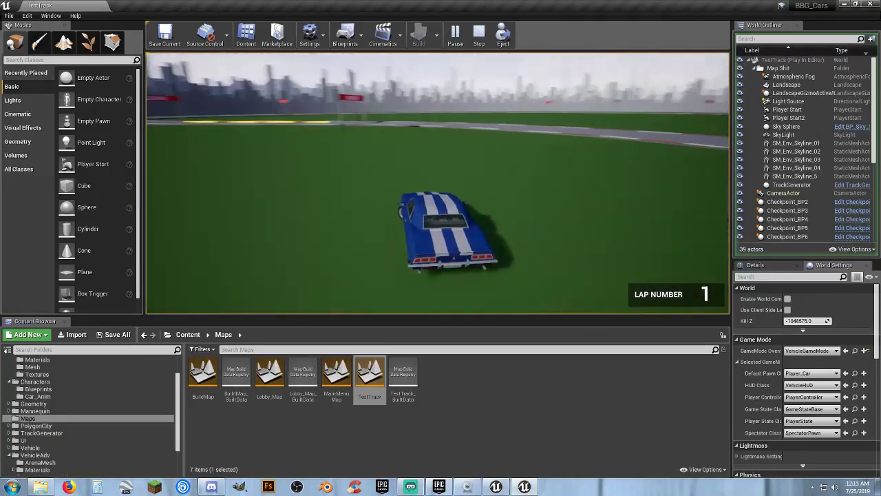
{"action": "key", "text": "a"}
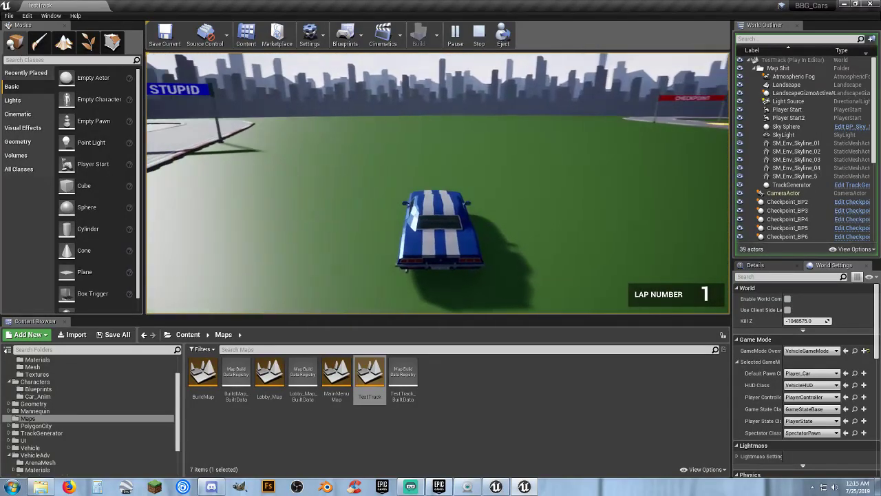
{"action": "key", "text": "a"}
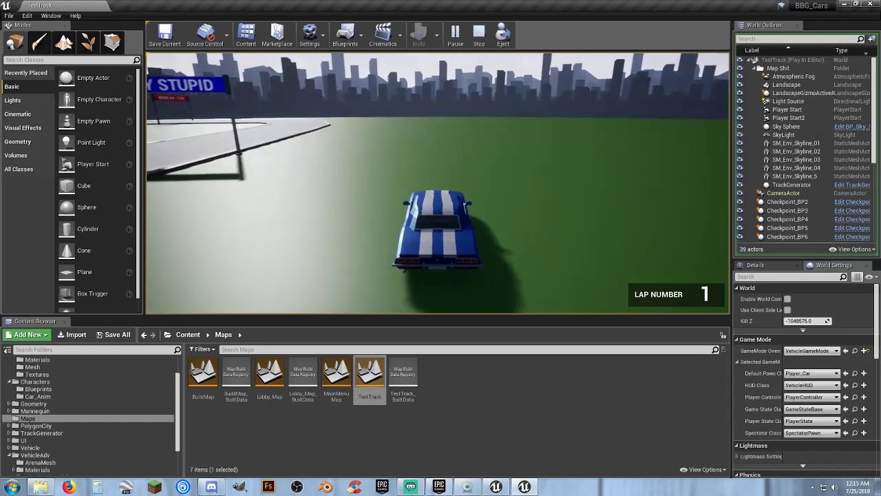
{"action": "key", "text": "a"}
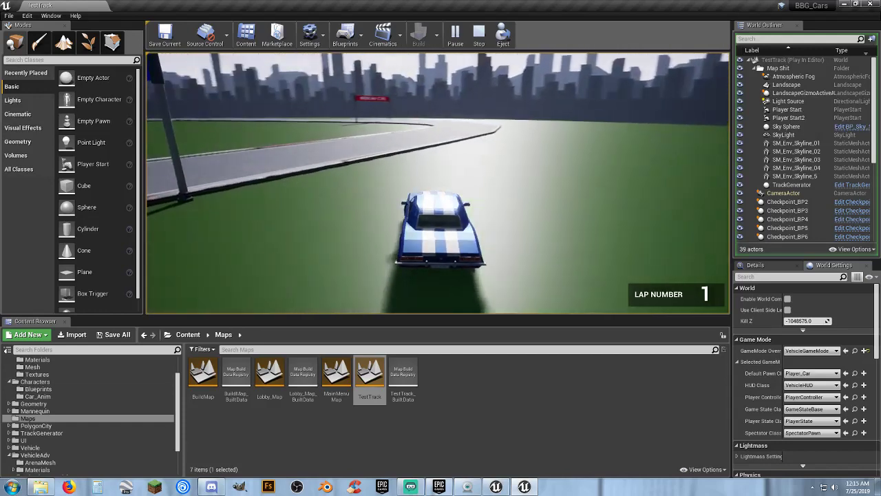
{"action": "key", "text": "s"}
{"action": "key", "text": "a"}
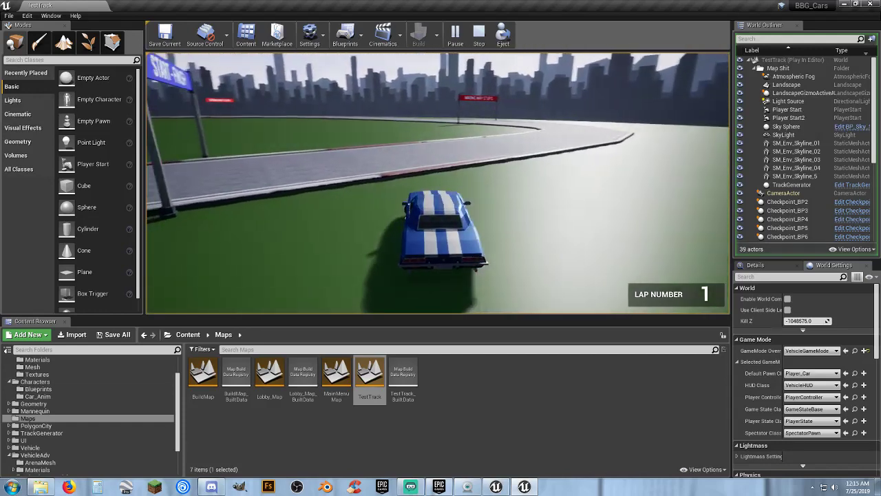
{"action": "key", "text": "a"}
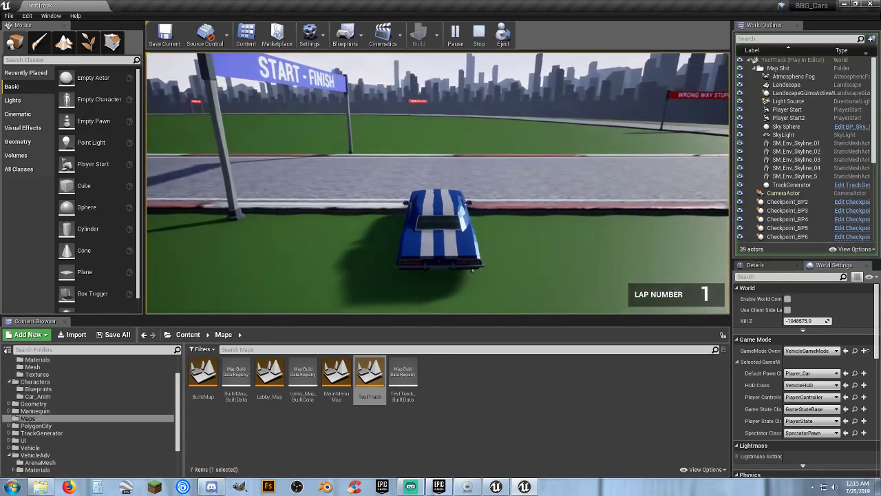
{"action": "key", "text": "a"}
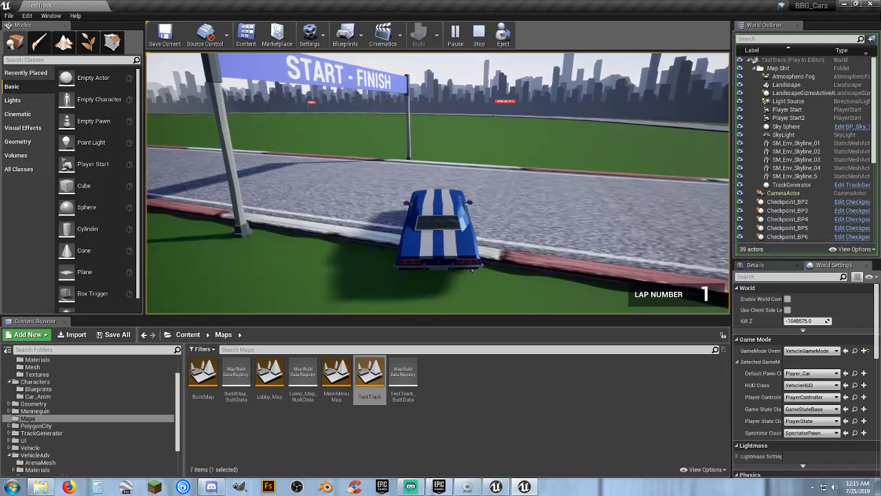
- Reset the car onto the track, drive through the START - FINISH gate to a checkpoint, and end the play session
{"action": "key", "text": "r"}
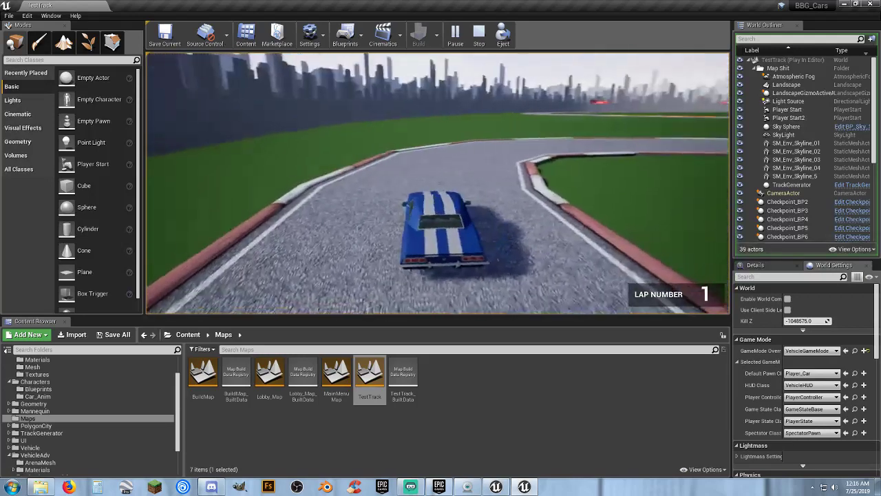
{"action": "key", "text": "w"}
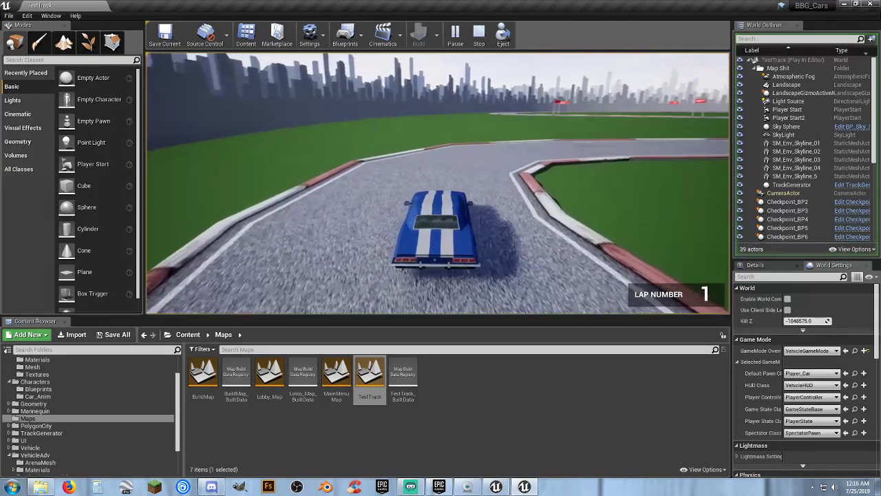
{"action": "key", "text": "d"}
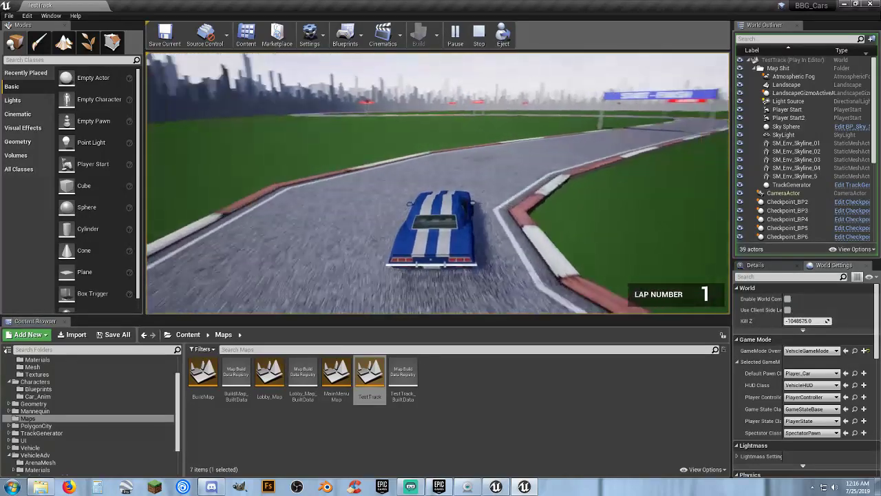
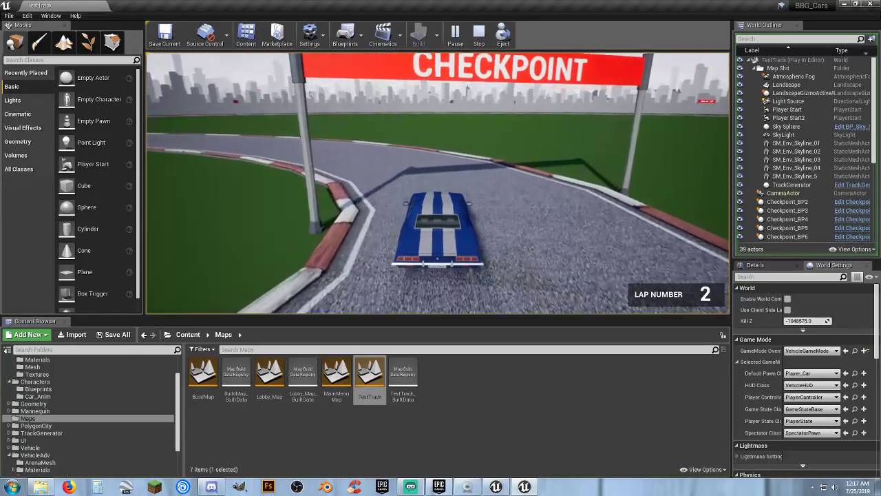
{"action": "key", "text": "Escape"}
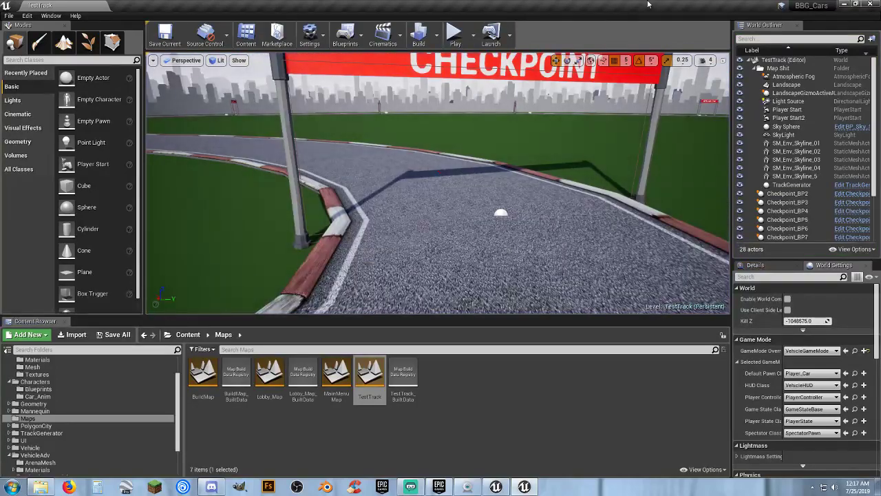
- Restore the BBG_Cars editor to a smaller window, move it away from the BBG_MCO editor, and return both projects' folder trees to Content
{"action": "left_click_drag", "start_coordinate": [648, 4], "coordinate": [407, 85]}
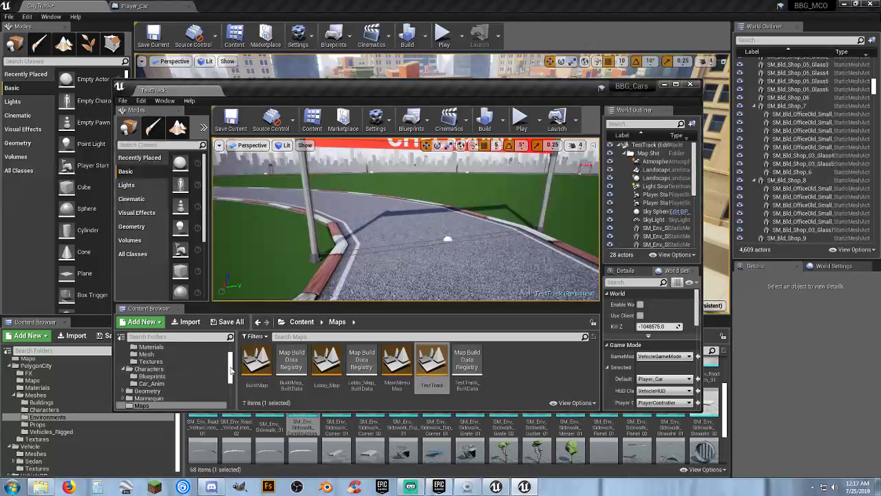
{"action": "scroll", "coordinate": [230, 372], "scroll_direction": "up", "scroll_amount": 3}
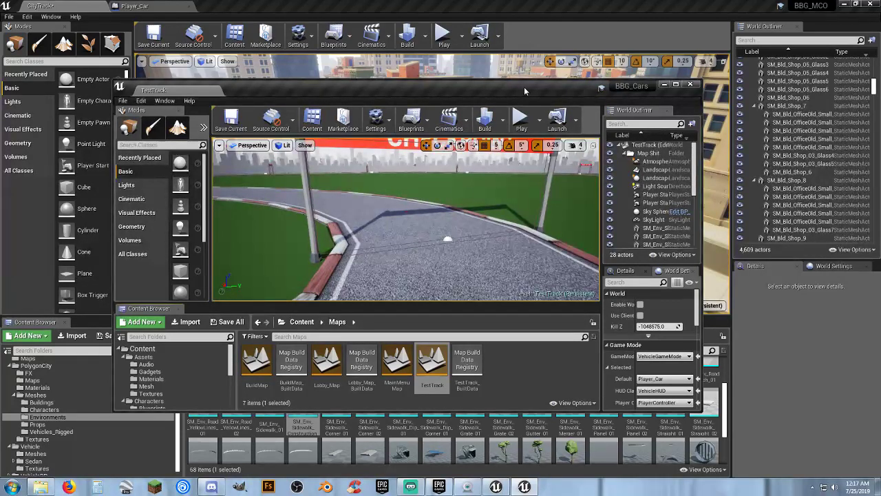
{"action": "left_click_drag", "start_coordinate": [524, 88], "coordinate": [0, 131]}
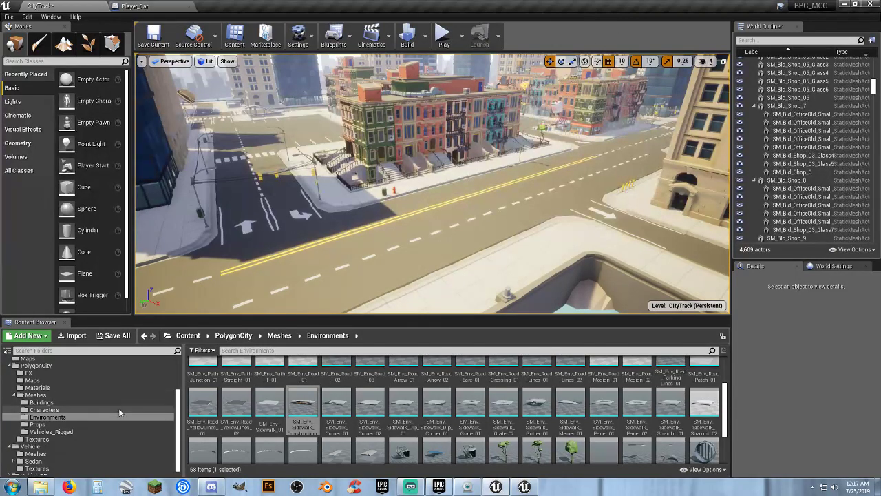
{"action": "scroll", "coordinate": [77, 417], "scroll_direction": "up", "scroll_amount": 3}
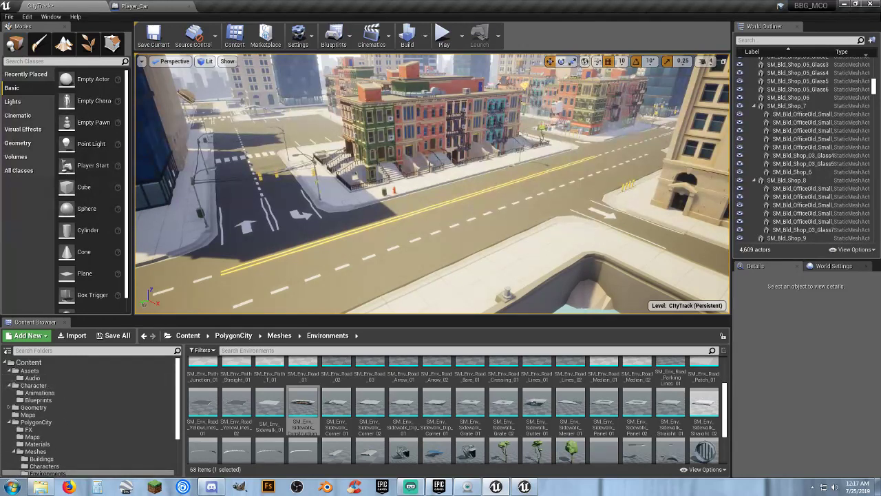
- Play-test the CityTrack level, driving the blue car along the city streets and through several turns, and end the play session
{"action": "left_click", "coordinate": [480, 178]}
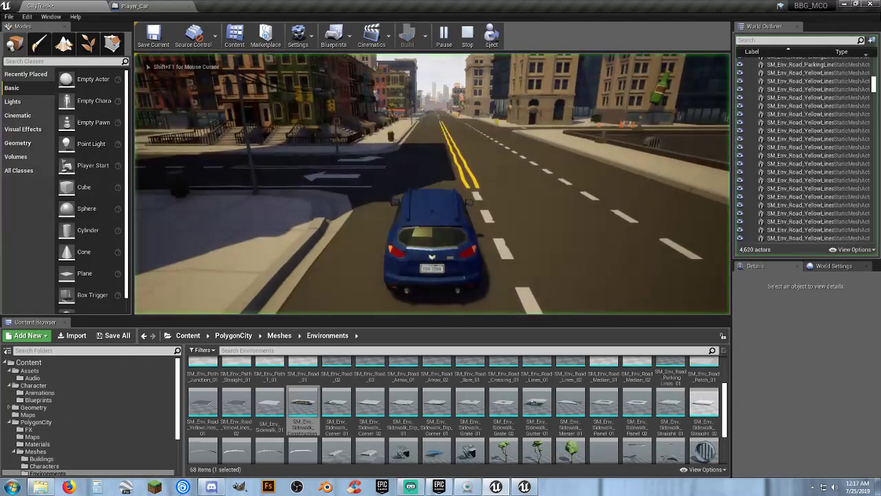
{"action": "key", "text": "w"}
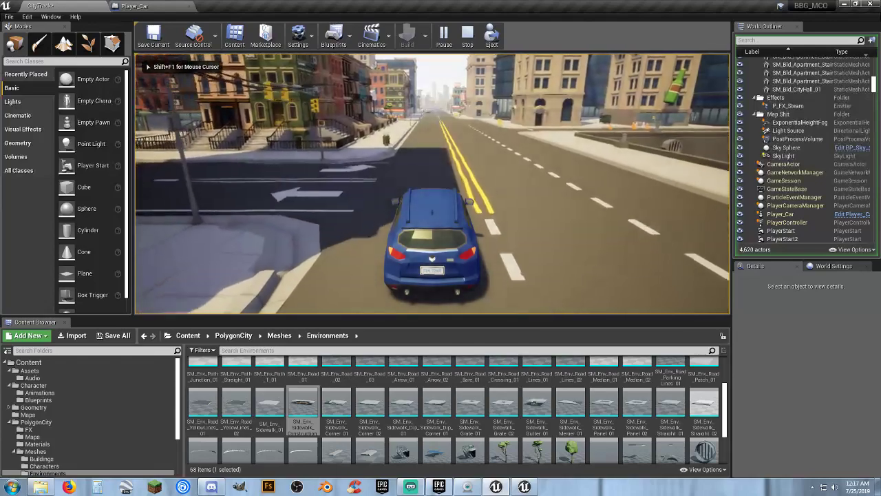
{"action": "key", "text": "a"}
{"action": "key", "text": "w"}
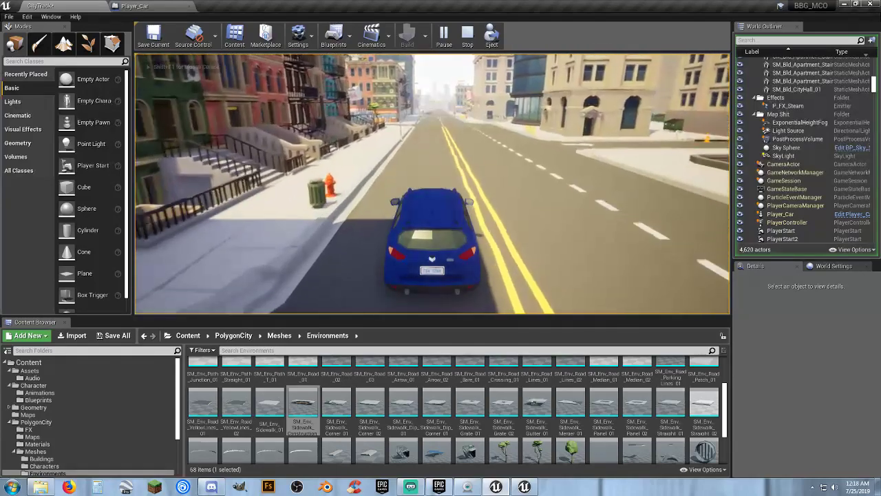
{"action": "key", "text": "w"}
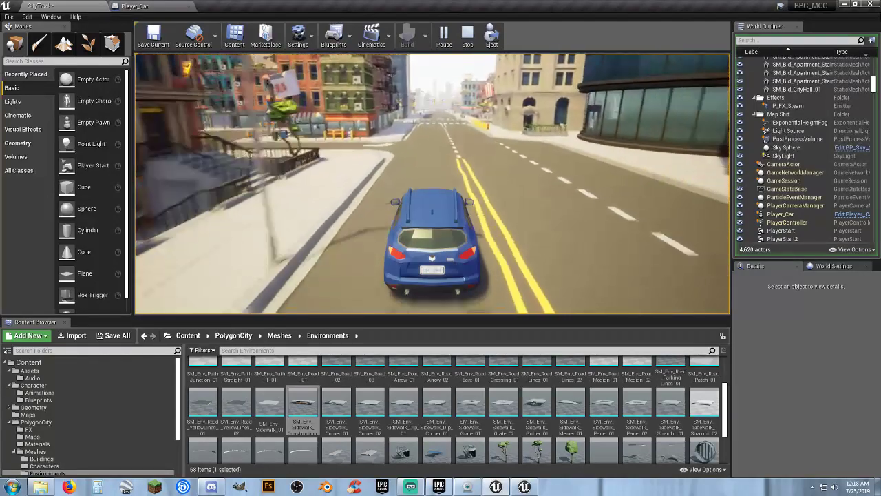
{"action": "key", "text": "w"}
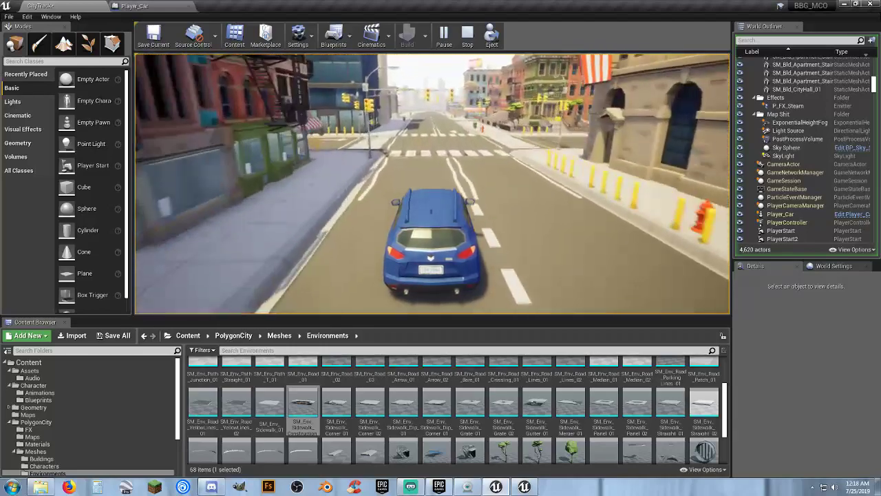
{"action": "key", "text": "d"}
{"action": "key", "text": "w"}
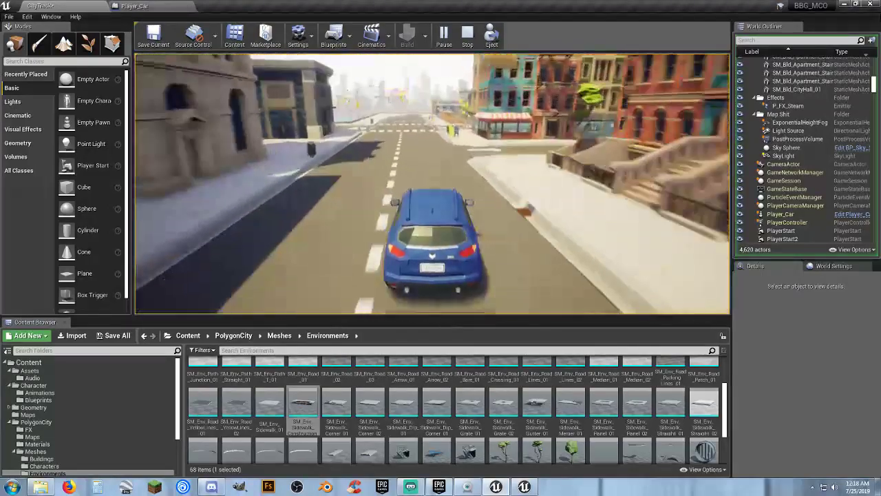
{"action": "key", "text": "a"}
{"action": "key", "text": "w"}
{"action": "key", "text": "a"}
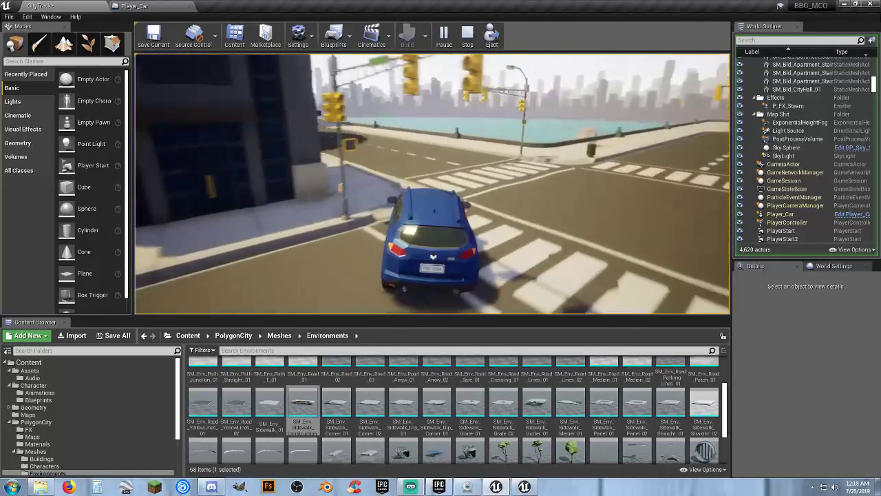
{"action": "key", "text": "w"}
{"action": "key", "text": "a"}
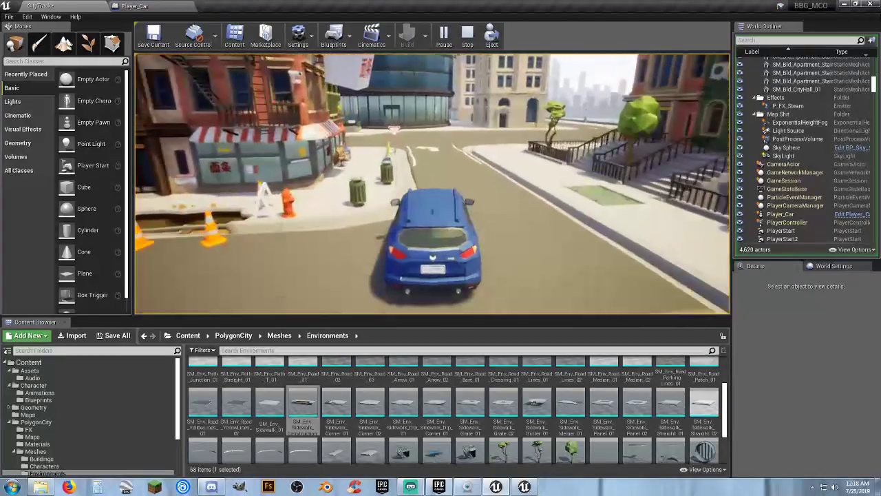
{"action": "key", "text": "w"}
{"action": "key", "text": "a"}
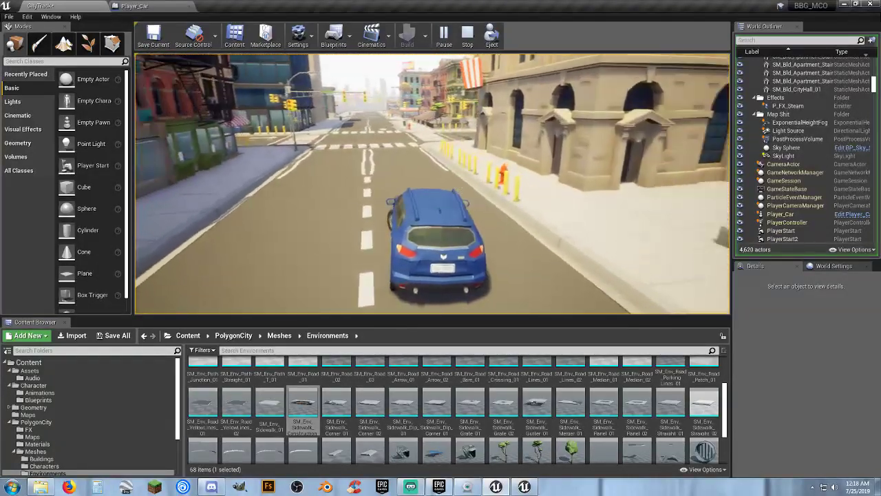
{"action": "key", "text": "Escape"}
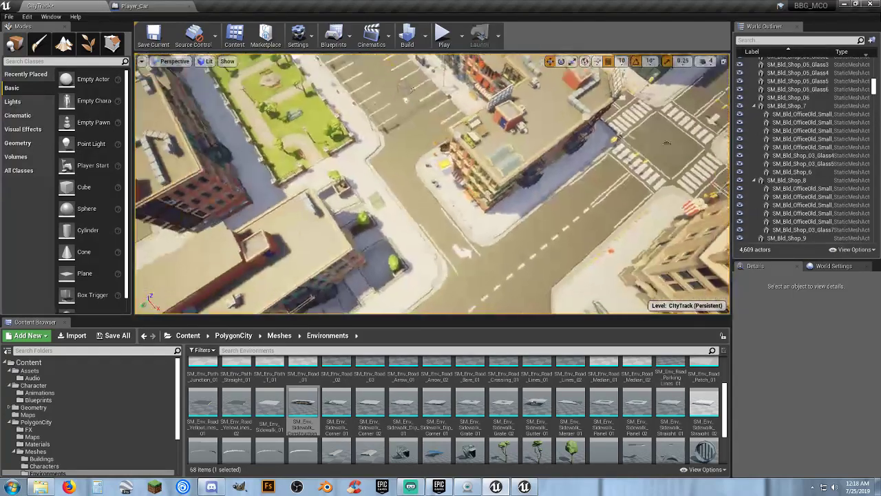
- Examine the CityTrack city layout from above, looking over its street network, building blocks, waterfront edges and surrounding skyline
{"action": "key", "text": "s"}
{"action": "right_click_drag", "start_coordinate": [432, 184], "coordinate": [289, 190]}
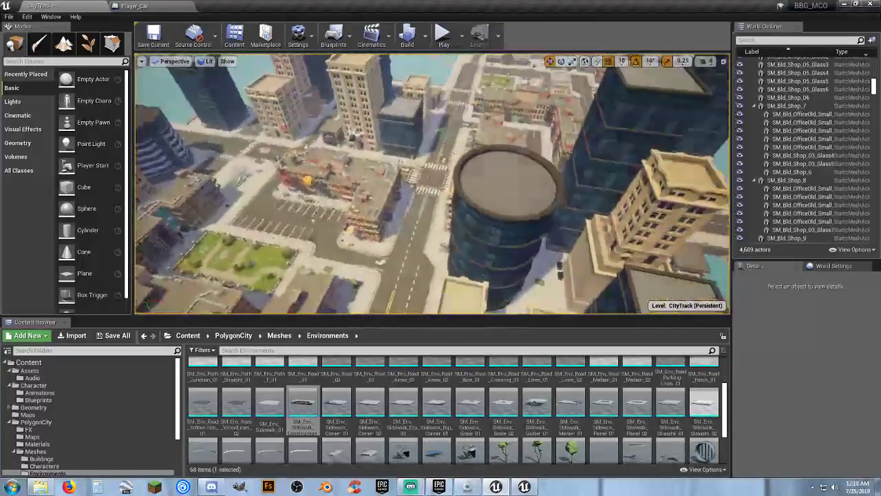
{"action": "right_click_drag", "start_coordinate": [432, 184], "coordinate": [496, 183]}
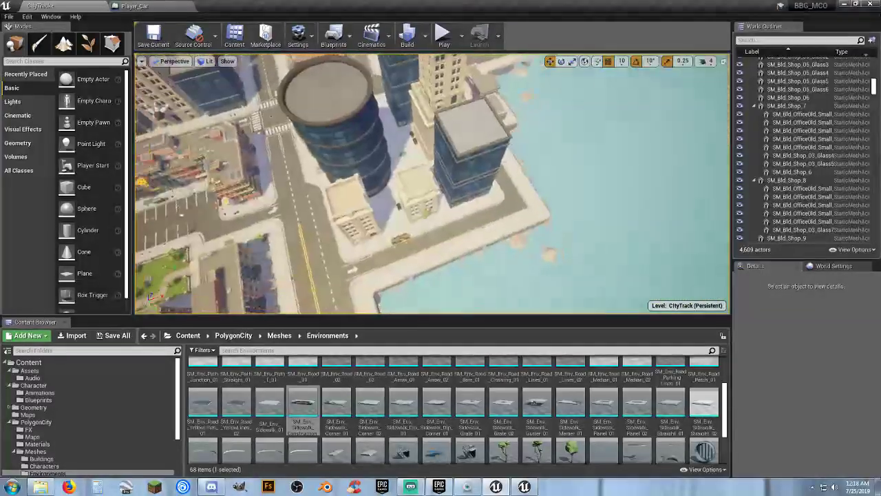
{"action": "right_click_drag", "start_coordinate": [432, 183], "coordinate": [386, 183]}
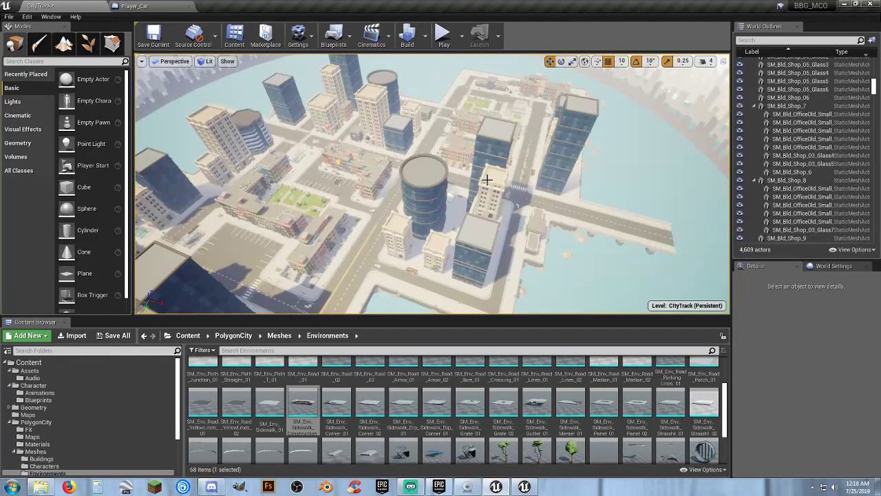
{"action": "mouse_move", "coordinate": [490, 175]}
{"action": "right_mouse_down"}
{"action": "mouse_move", "coordinate": [407, 203]}
{"action": "mouse_move", "coordinate": [448, 175]}
{"action": "mouse_move", "coordinate": [490, 176]}
{"action": "right_mouse_up"}
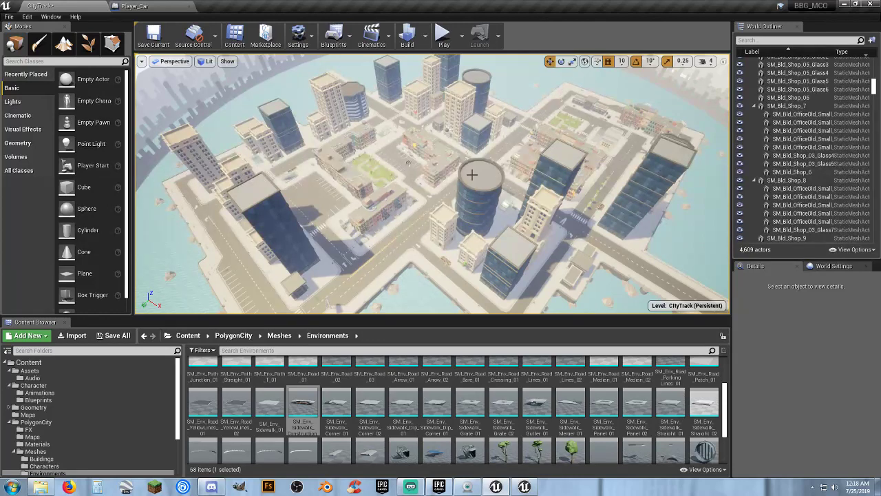
{"action": "left_click_drag", "start_coordinate": [472, 175], "coordinate": [461, 175], "text": "alt"}
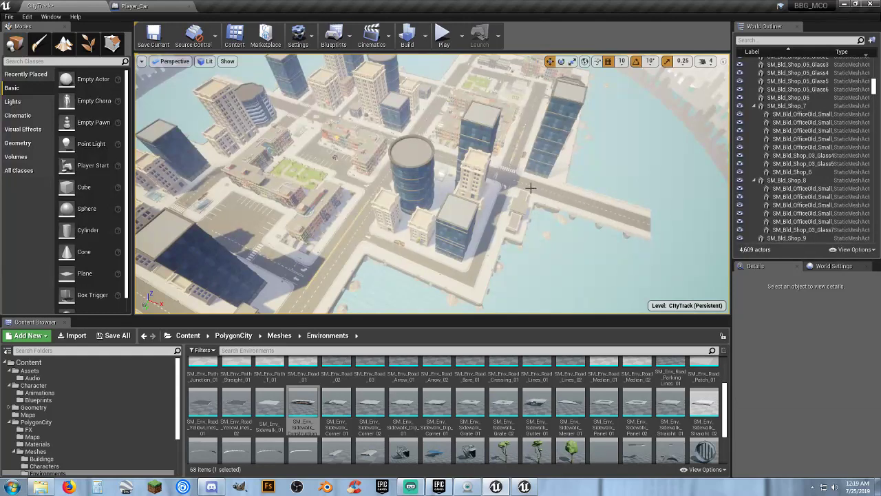
{"action": "right_click_drag", "start_coordinate": [531, 97], "coordinate": [559, 61]}
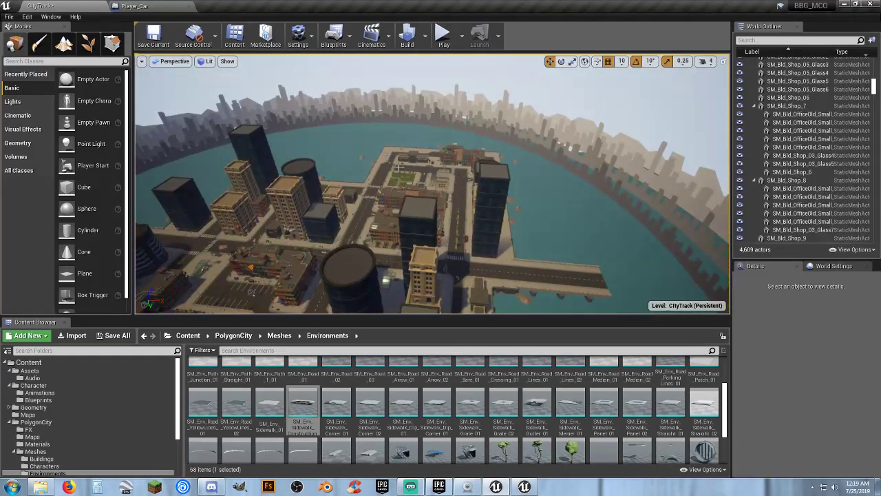
{"action": "right_click_drag", "start_coordinate": [524, 170], "coordinate": [460, 189]}
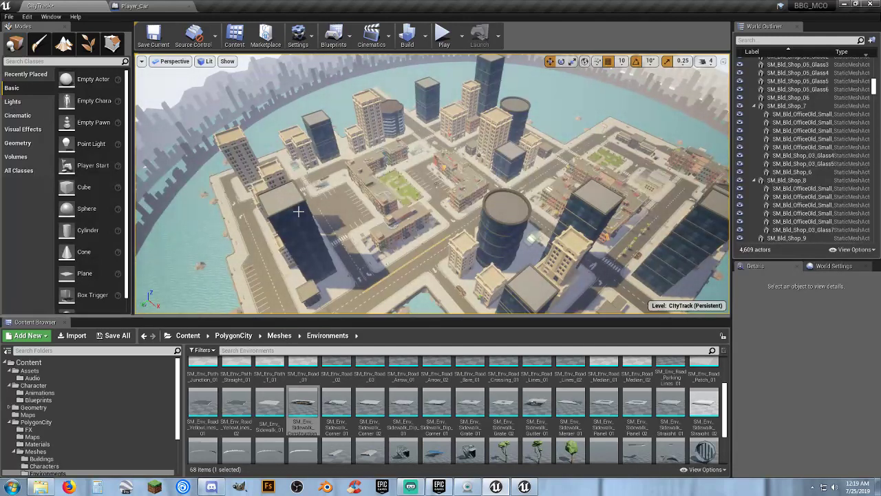
{"action": "right_click_drag", "start_coordinate": [440, 215], "coordinate": [440, 251]}
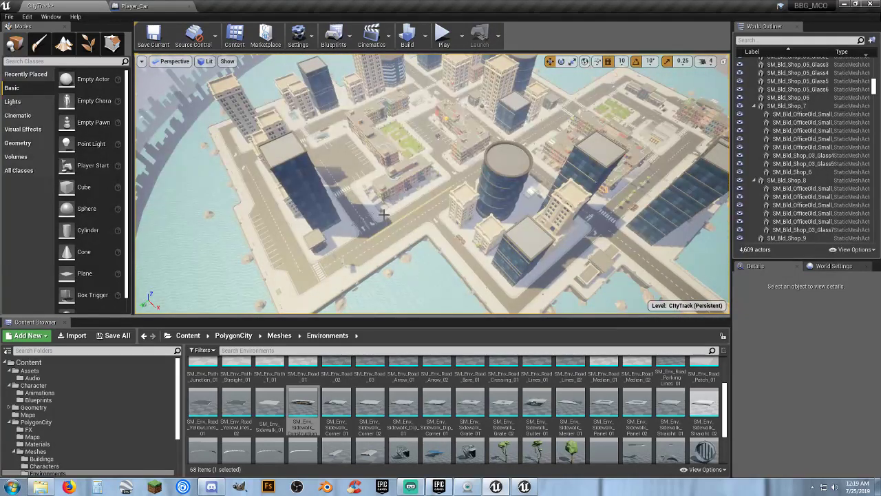
{"action": "left_click_drag", "start_coordinate": [392, 221], "coordinate": [400, 143]}
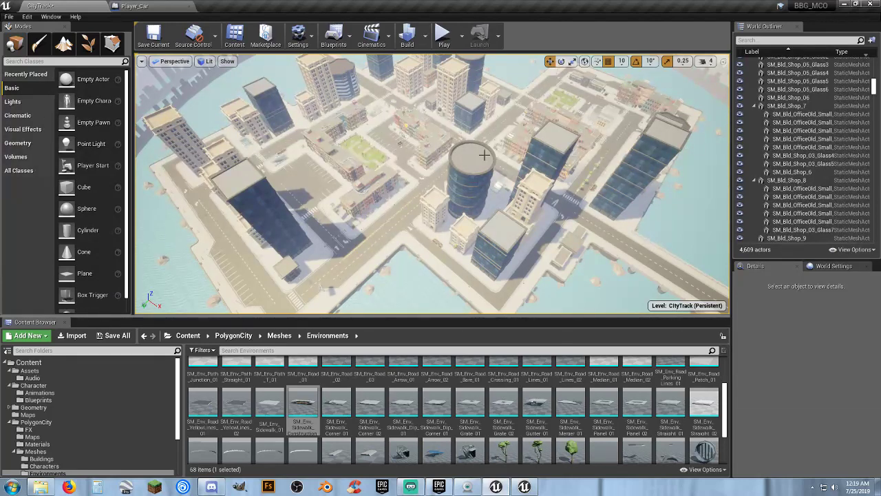
- Inspect CityTrack's towers, bridge road and waterfront from the air, closing in on the crosswalk intersection between the glass towers
{"action": "right_click_drag", "start_coordinate": [485, 155], "coordinate": [363, 131]}
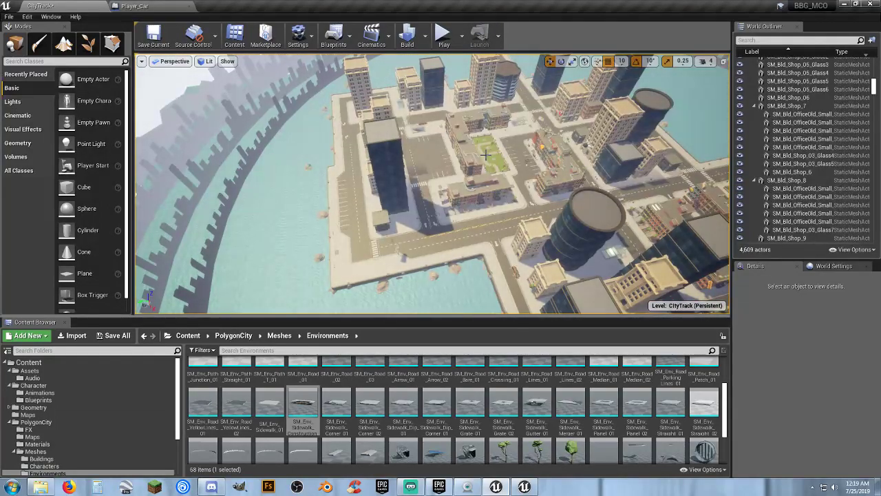
{"action": "right_click_drag", "start_coordinate": [491, 170], "coordinate": [538, 181]}
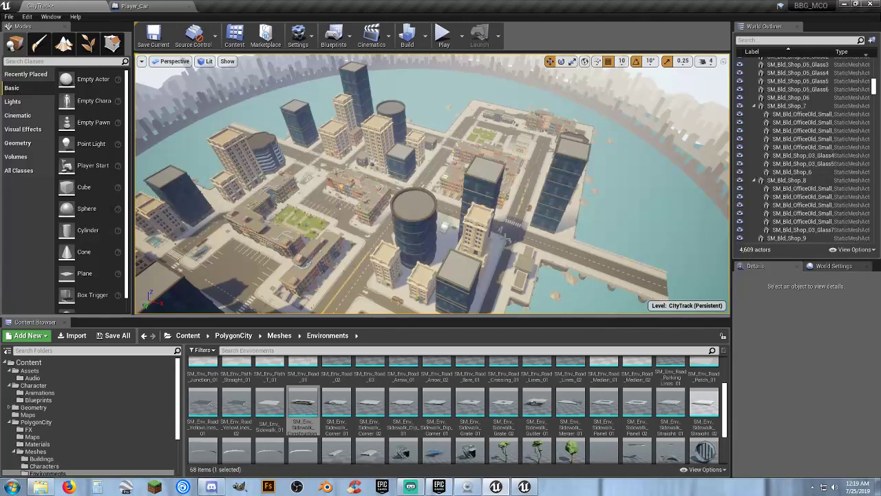
{"action": "right_click_drag", "start_coordinate": [505, 236], "coordinate": [606, 274]}
{"action": "key", "text": "w"}
{"action": "scroll", "coordinate": [432, 184], "scroll_direction": "up", "scroll_amount": 5}
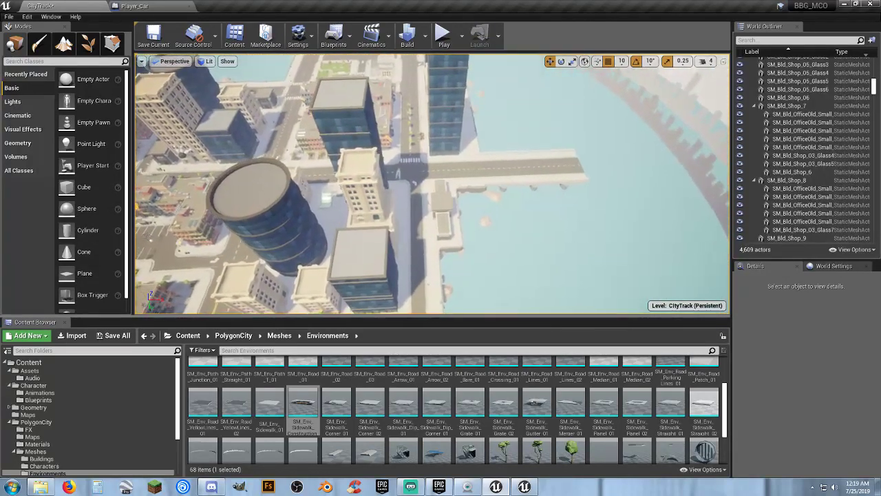
{"action": "key", "text": "w"}
{"action": "right_click_drag", "start_coordinate": [432, 184], "coordinate": [394, 184]}
{"action": "right_click_drag", "start_coordinate": [586, 226], "coordinate": [531, 226]}
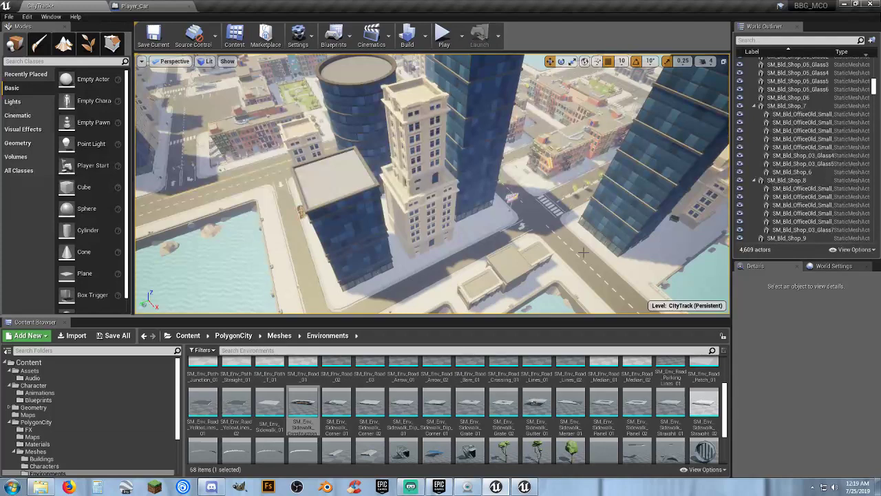
{"action": "scroll", "coordinate": [606, 251], "scroll_direction": "up", "scroll_amount": 5}
{"action": "scroll", "coordinate": [482, 182], "scroll_direction": "down", "scroll_amount": 5}
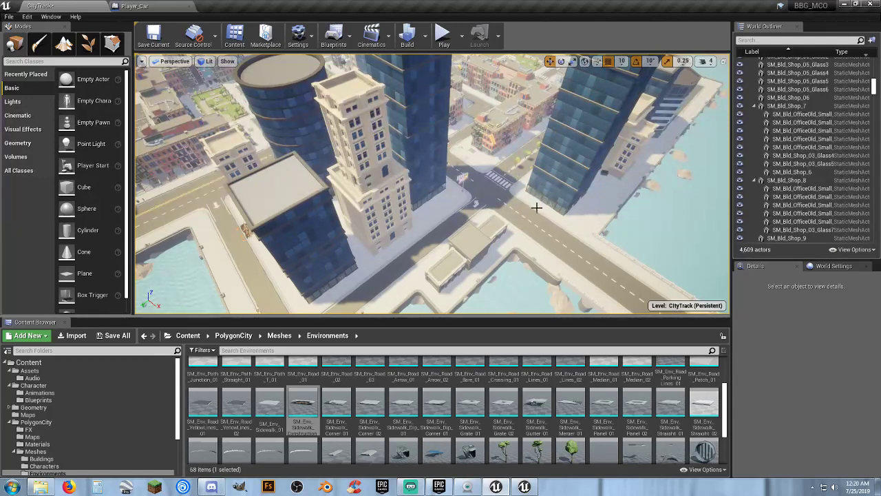
{"action": "key", "text": "w"}
{"action": "right_click_drag", "start_coordinate": [537, 208], "coordinate": [501, 95]}
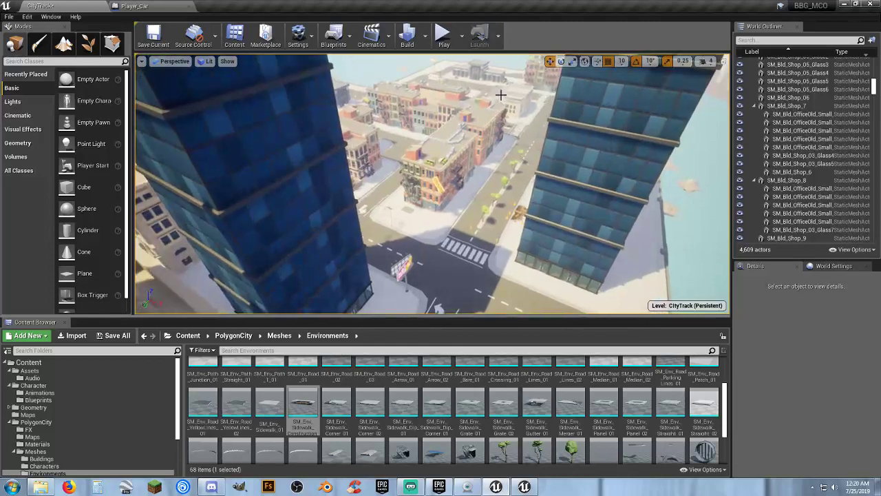
- Play-test CityTrack, turning the blue car into the side street at the first junction and driving through the city to the waterfront road
{"action": "left_click", "coordinate": [444, 35]}
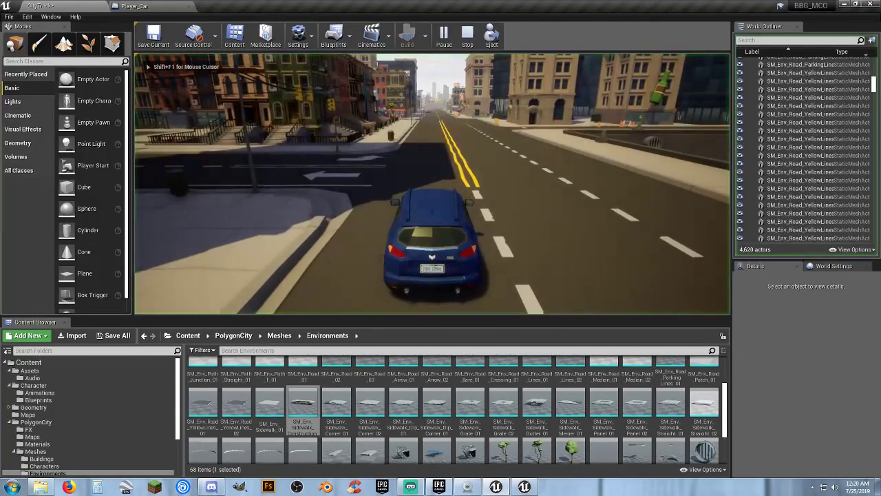
{"action": "key", "text": "w"}
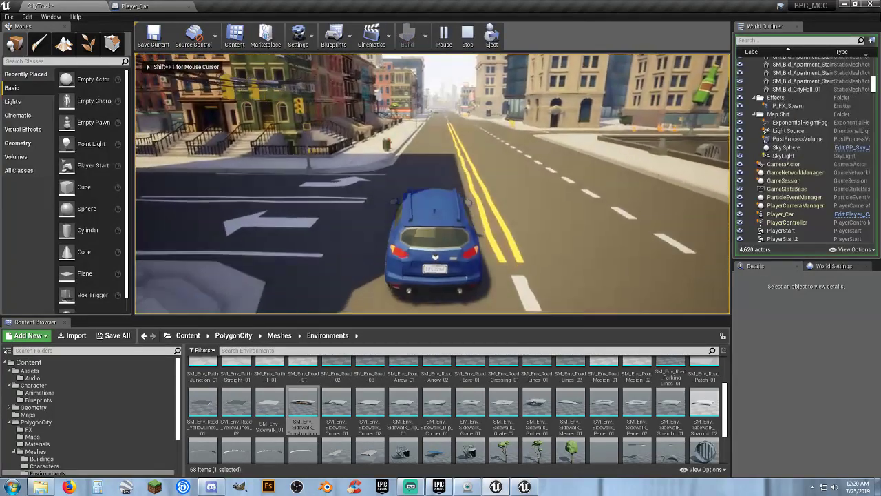
{"action": "key", "text": "a"}
{"action": "key", "text": "w"}
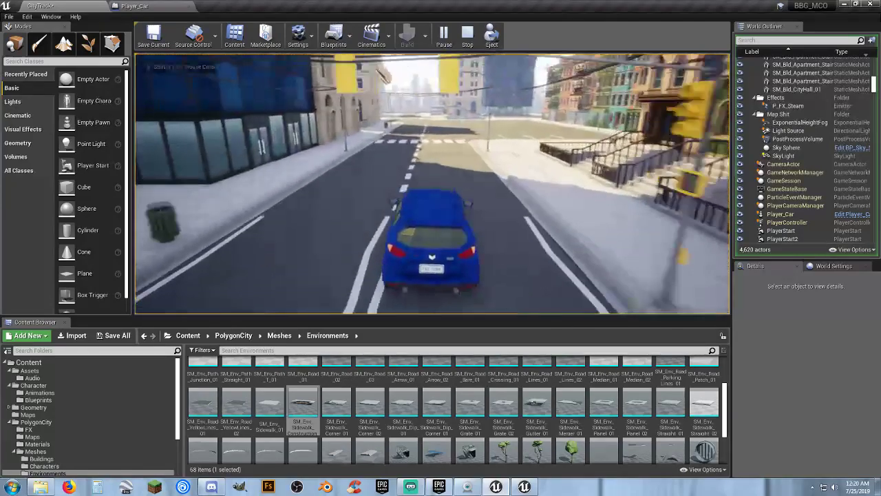
{"action": "key", "text": "w"}
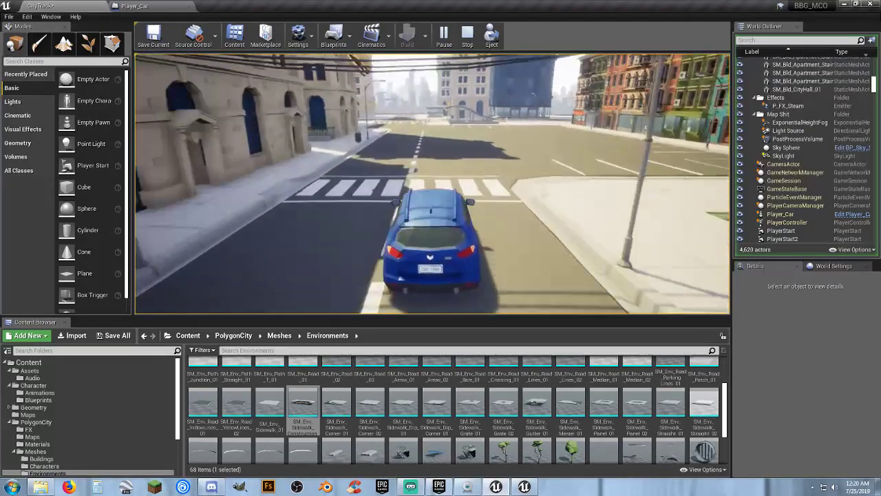
{"action": "key", "text": "w"}
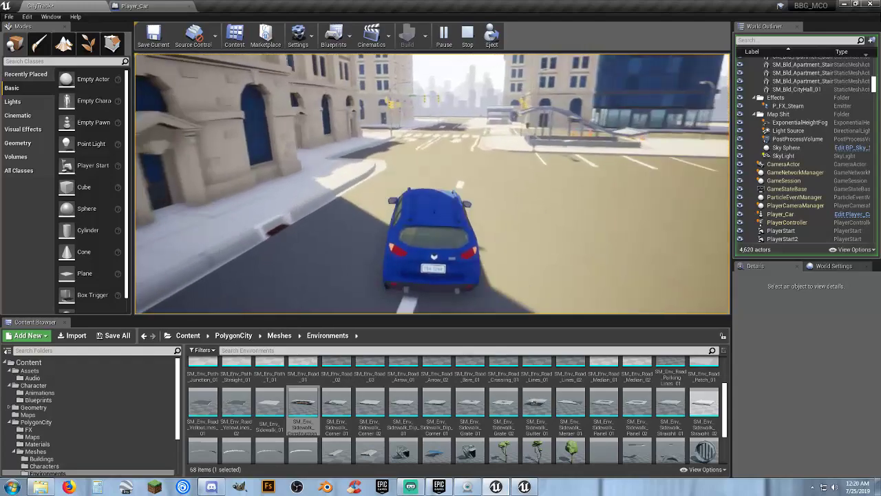
{"action": "key", "text": "d"}
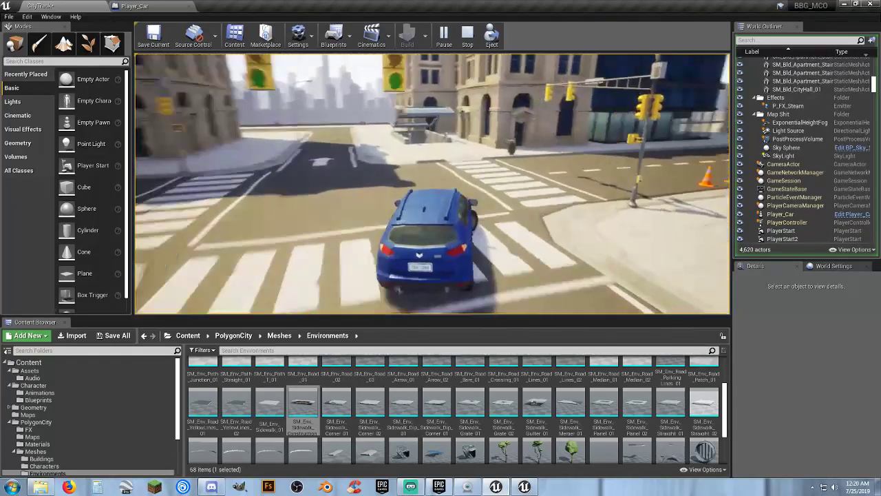
{"action": "key", "text": "w"}
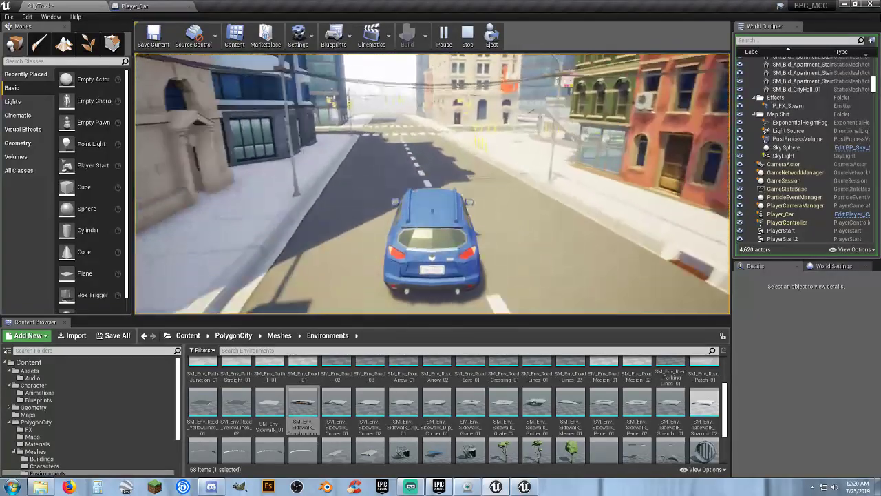
{"action": "key", "text": "w"}
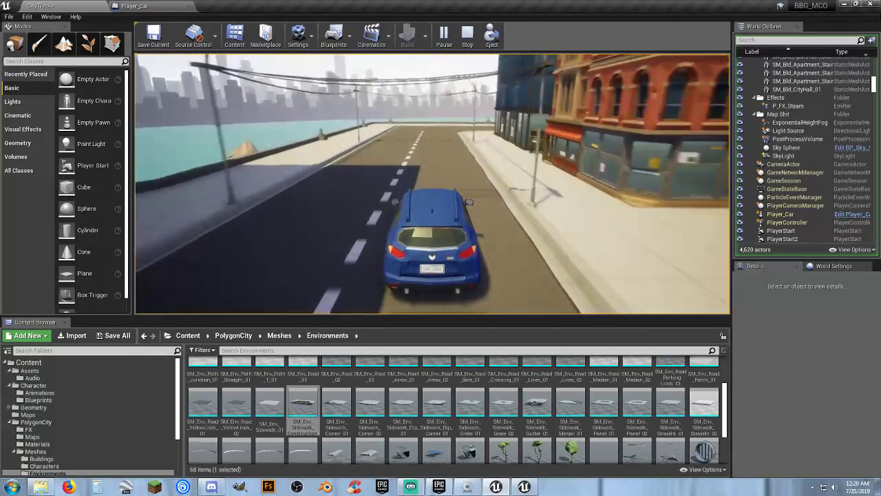
- Drive inland from the waterfront road, past the park and columned building, and along the tree-lined street beside the sidewalk construction hole
{"action": "key", "text": "d"}
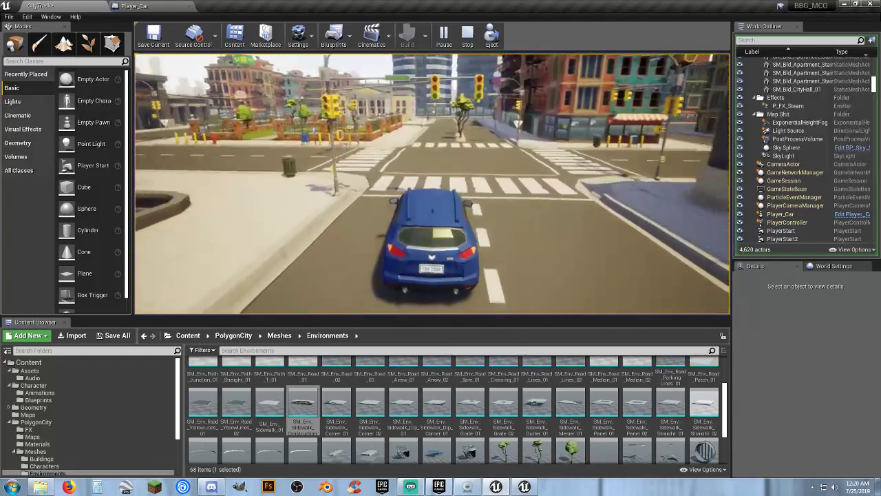
{"action": "key", "text": "a"}
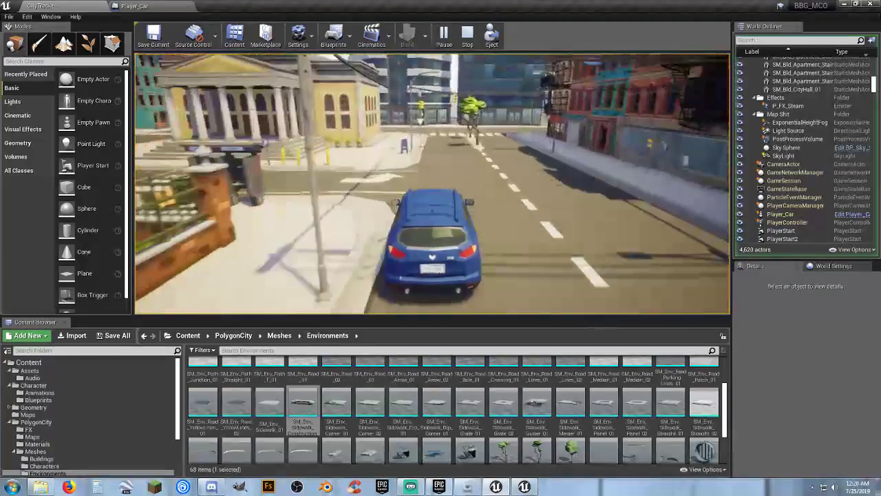
{"action": "key", "text": "d"}
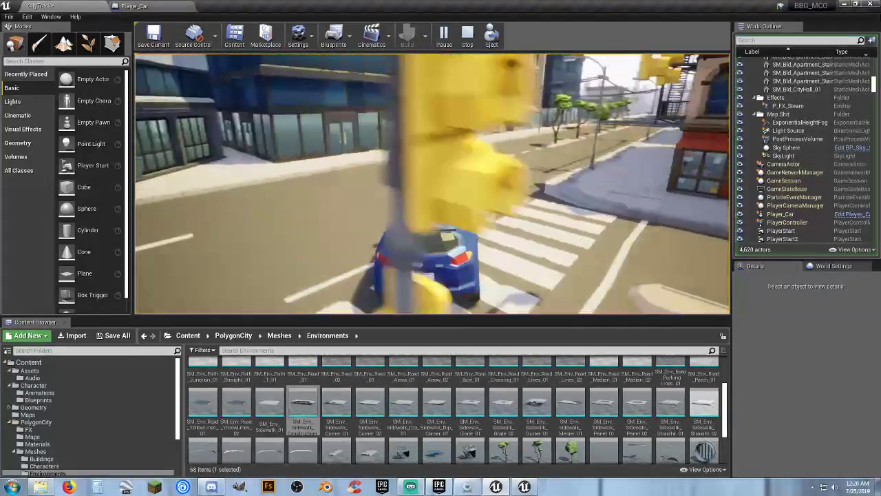
{"action": "key", "text": "a"}
{"action": "key", "text": "d"}
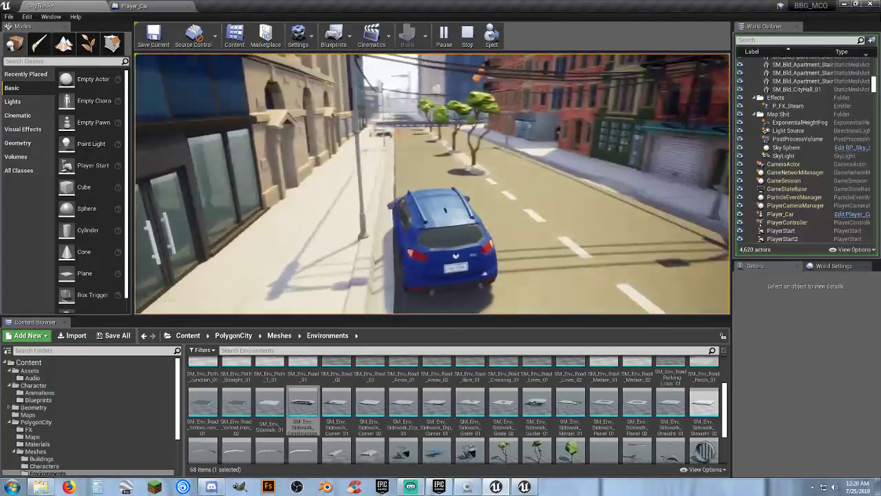
{"action": "key", "text": "w"}
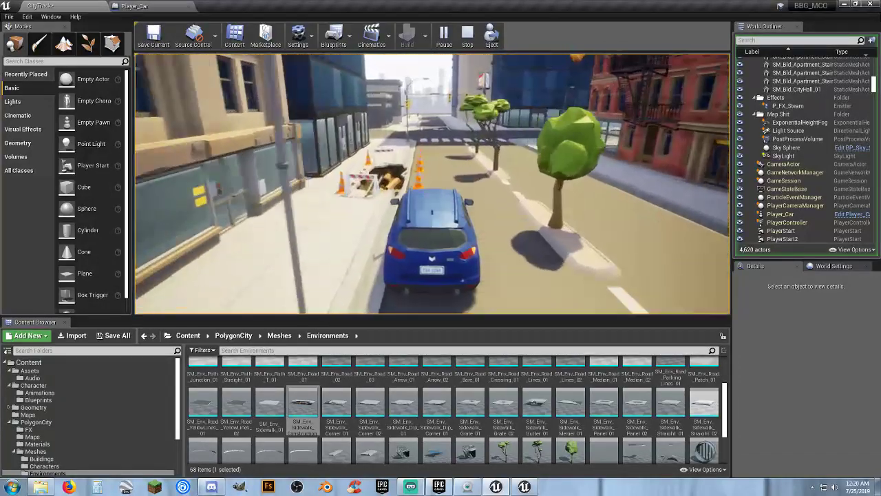
{"action": "key", "text": "a"}
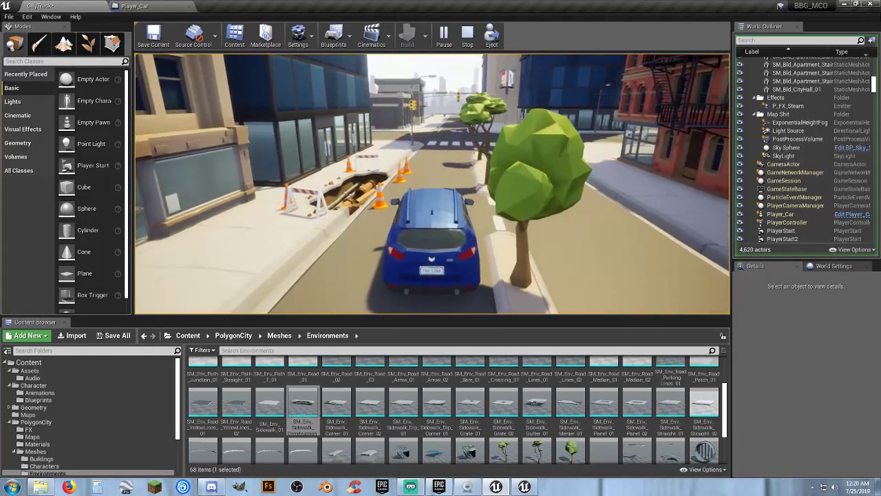
{"action": "key", "text": "w"}
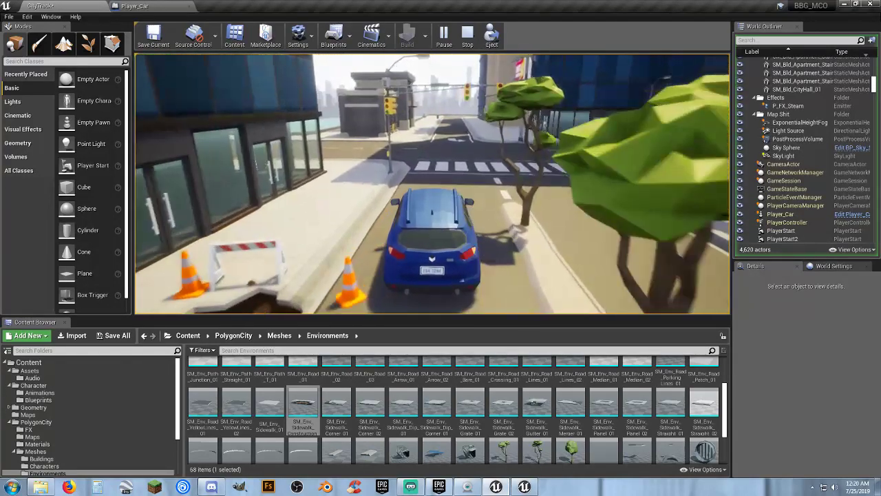
- Drive the car past the apartment stoops to the crosswalk intersection with the striped-awning shop, and end the play session
{"action": "key", "text": "d"}
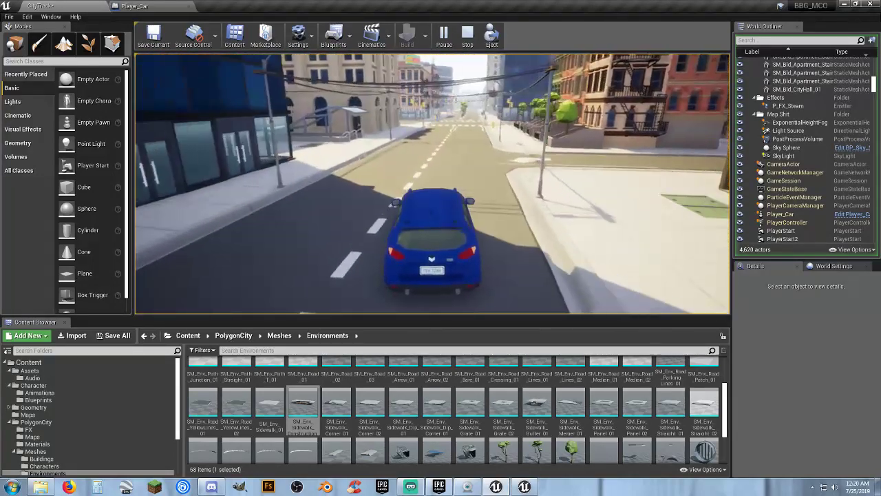
{"action": "key", "text": "a"}
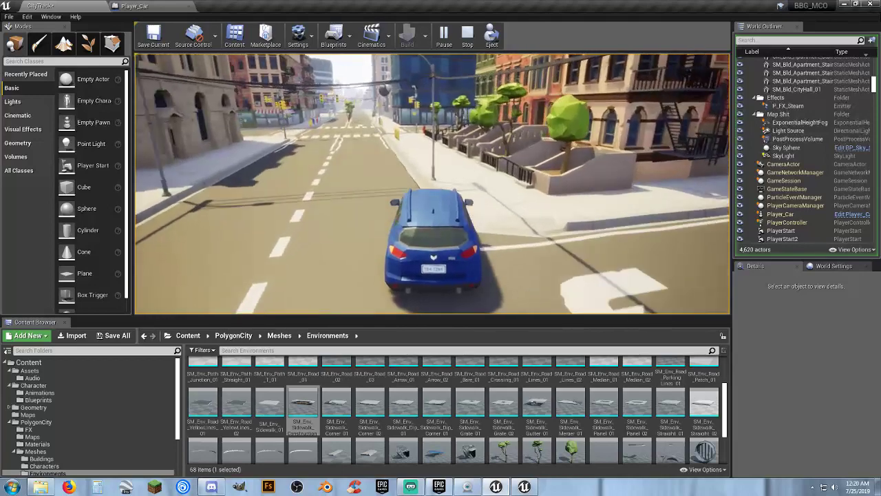
{"action": "key", "text": "w"}
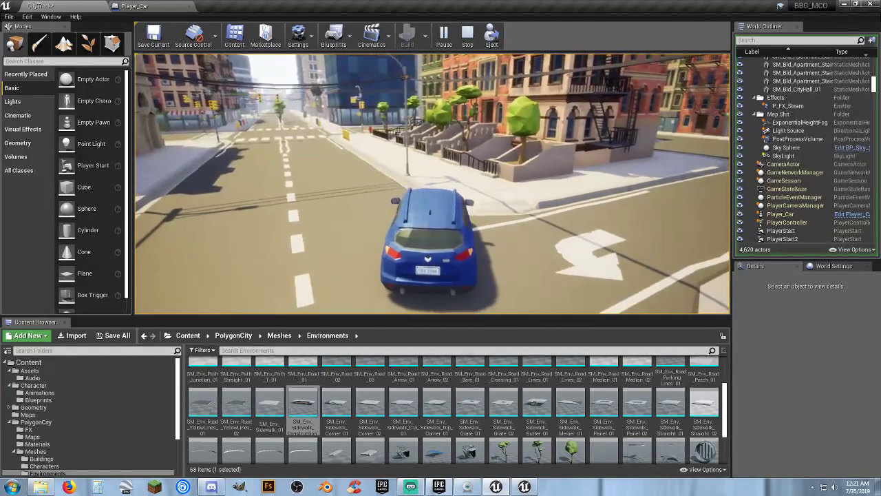
{"action": "key", "text": "a"}
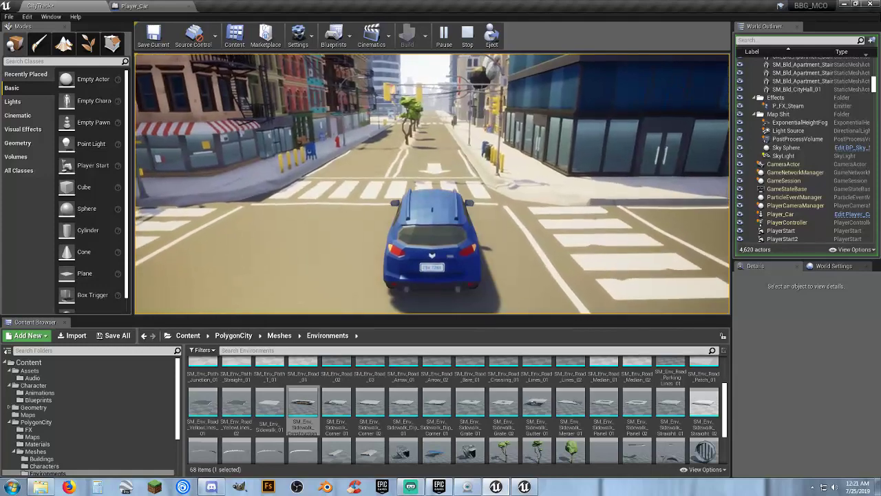
{"action": "key", "text": "Escape"}
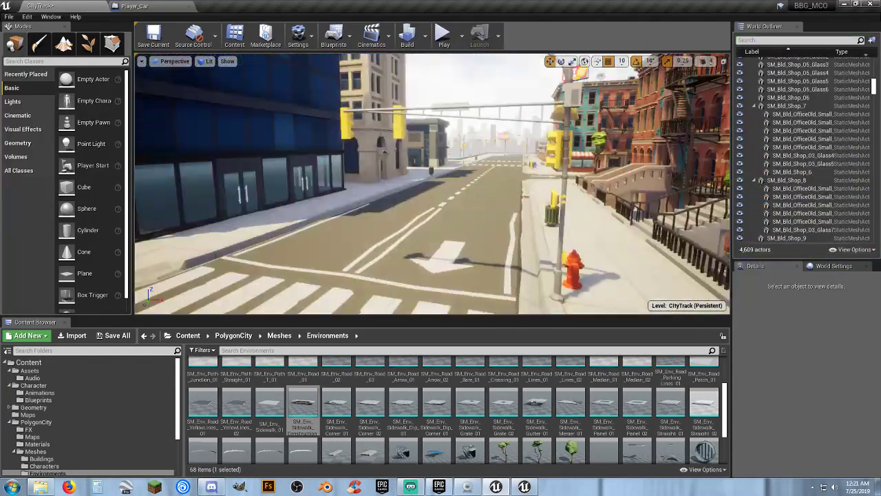
- Examine CityTrack's crosswalk intersections, connecting streets and waterfront corner from above to assess possible racing routes
{"action": "key", "text": "s"}
{"action": "right_click_drag", "start_coordinate": [432, 183], "coordinate": [647, 162]}
{"action": "key", "text": "a"}
{"action": "key", "text": "s"}
{"action": "key", "text": "d"}
{"action": "key", "text": "w"}
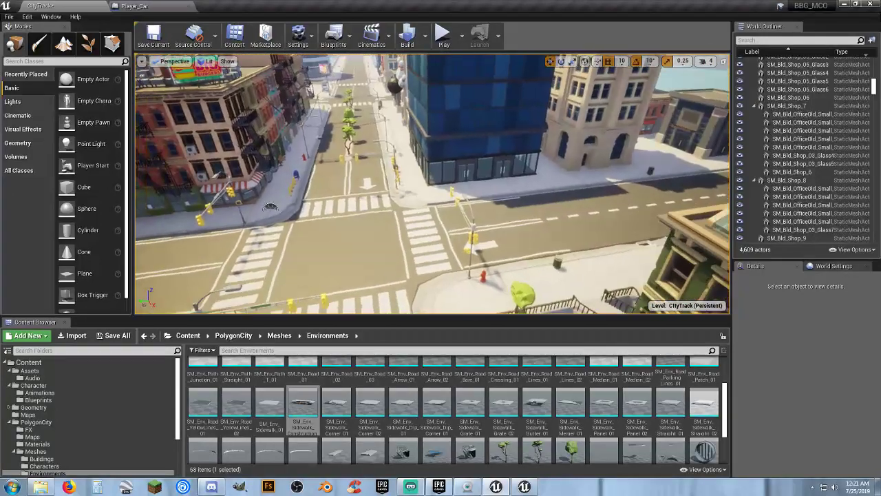
{"action": "right_click_drag", "start_coordinate": [409, 200], "coordinate": [393, 202]}
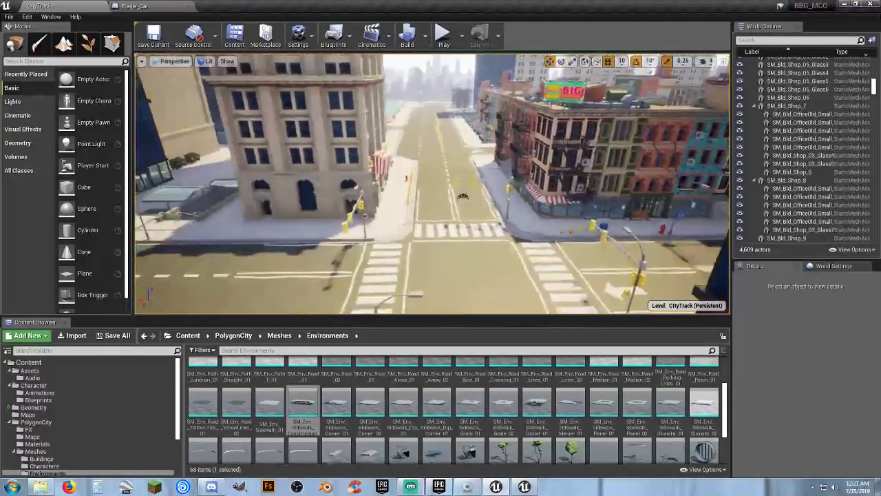
{"action": "left_click_drag", "start_coordinate": [433, 193], "coordinate": [435, 234]}
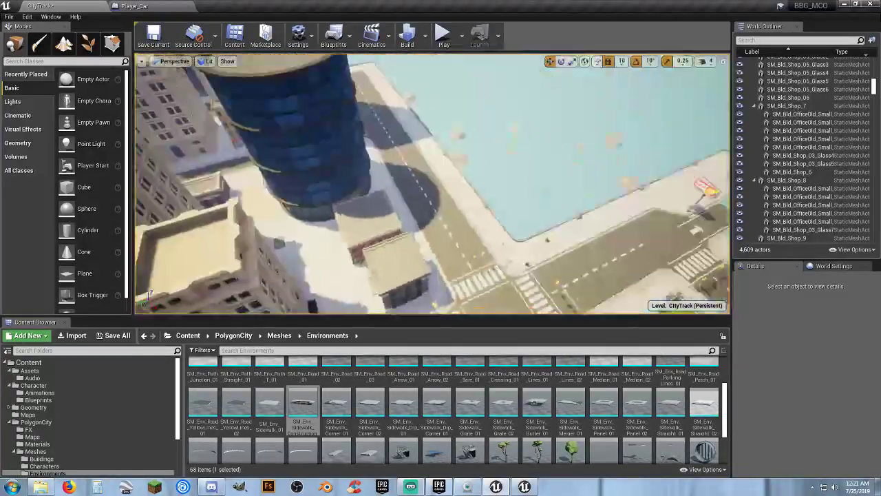
{"action": "right_click_drag", "start_coordinate": [433, 193], "coordinate": [303, 194]}
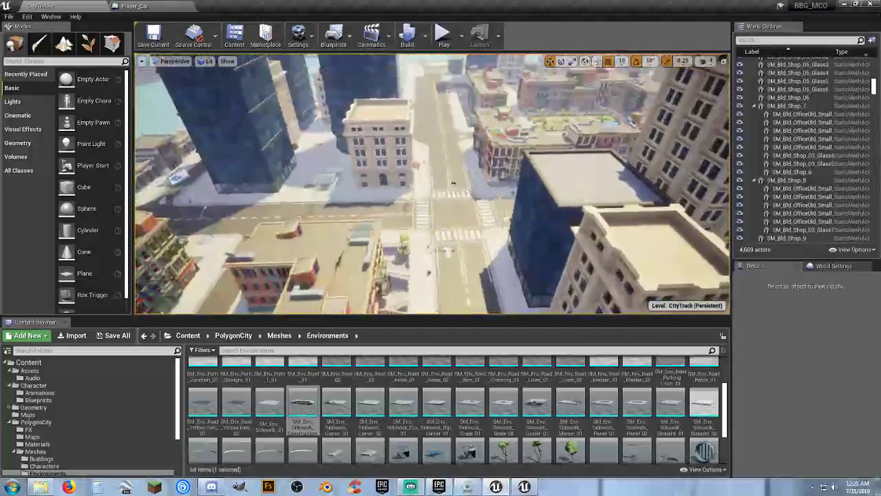
{"action": "right_click_drag", "start_coordinate": [385, 206], "coordinate": [365, 210]}
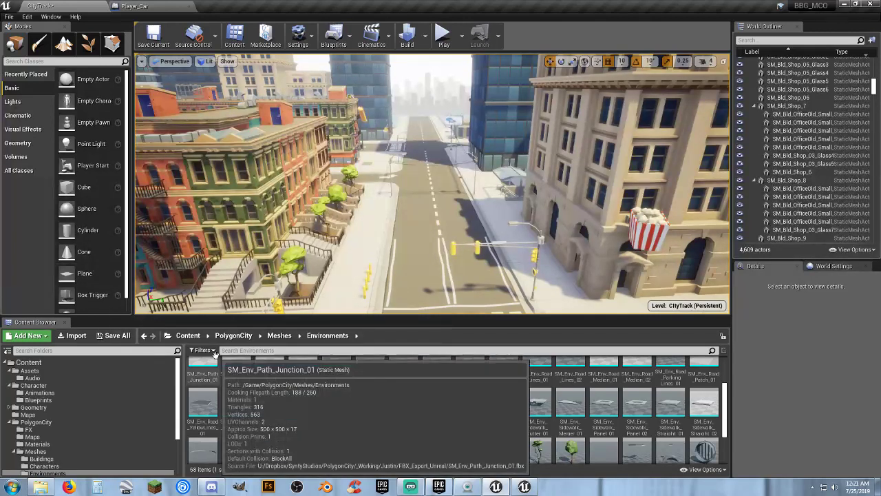
- Show the project's top-level Content folder and close the Player_Car blueprint
{"action": "left_click", "coordinate": [29, 362]}
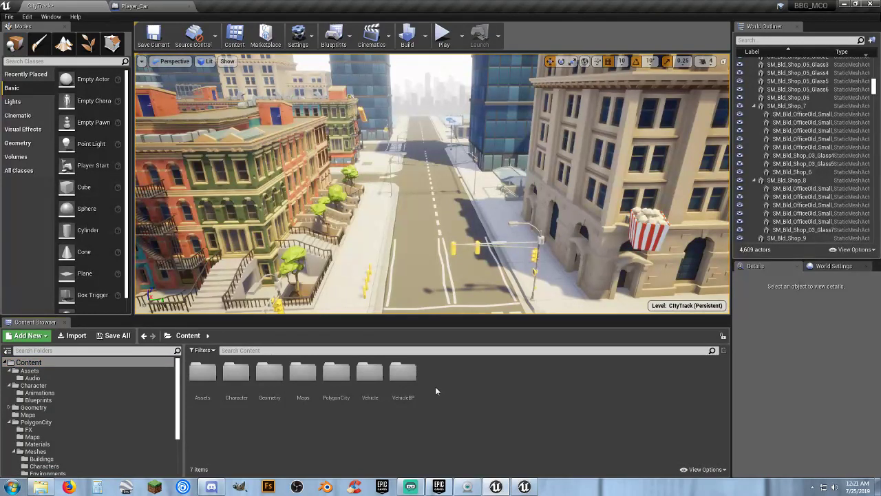
{"action": "left_click", "coordinate": [193, 5]}
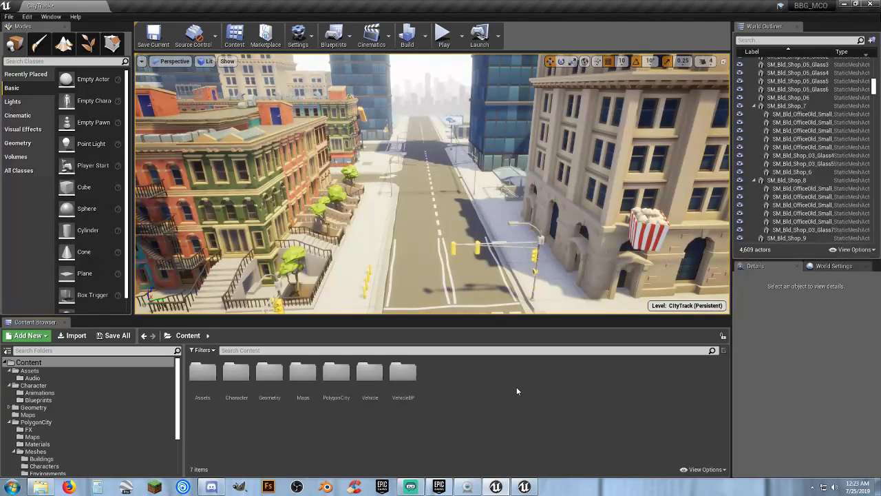
- Examine CityTrack's turn-lane intersection, the dumpster alley between the office towers, the parking lot and the waterfront street for possible racing routes
{"action": "right_click_drag", "start_coordinate": [425, 253], "coordinate": [248, 237]}
{"action": "key", "text": "w"}
{"action": "right_click_drag", "start_coordinate": [585, 278], "coordinate": [417, 278]}
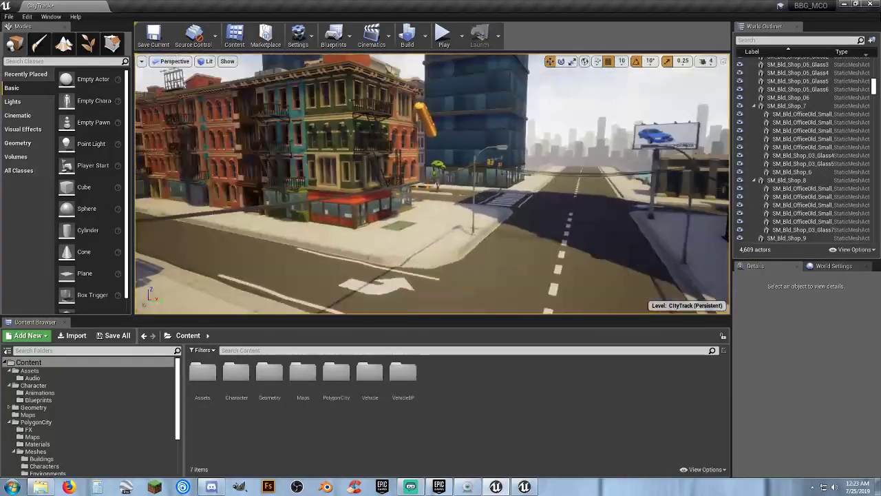
{"action": "right_click_drag", "start_coordinate": [417, 278], "coordinate": [503, 278]}
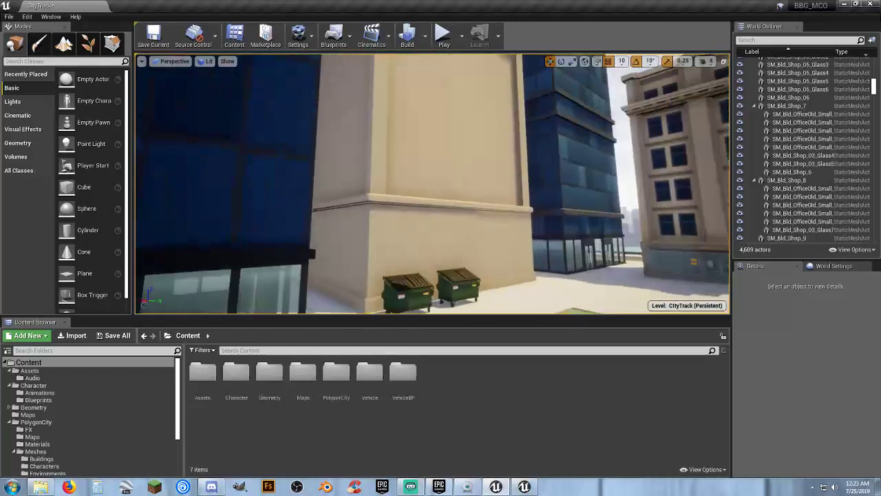
{"action": "right_click_drag", "start_coordinate": [441, 257], "coordinate": [435, 258]}
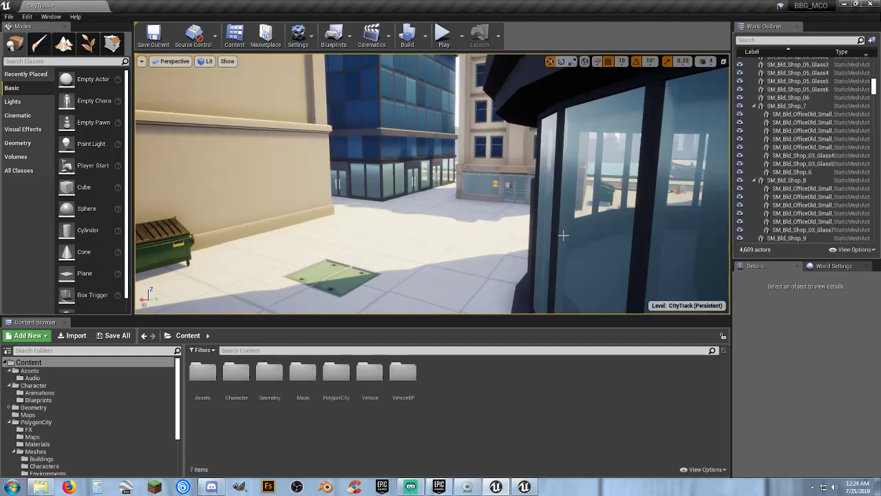
{"action": "right_click_drag", "start_coordinate": [564, 236], "coordinate": [369, 173]}
{"action": "key", "text": "w"}
{"action": "key", "text": "w"}
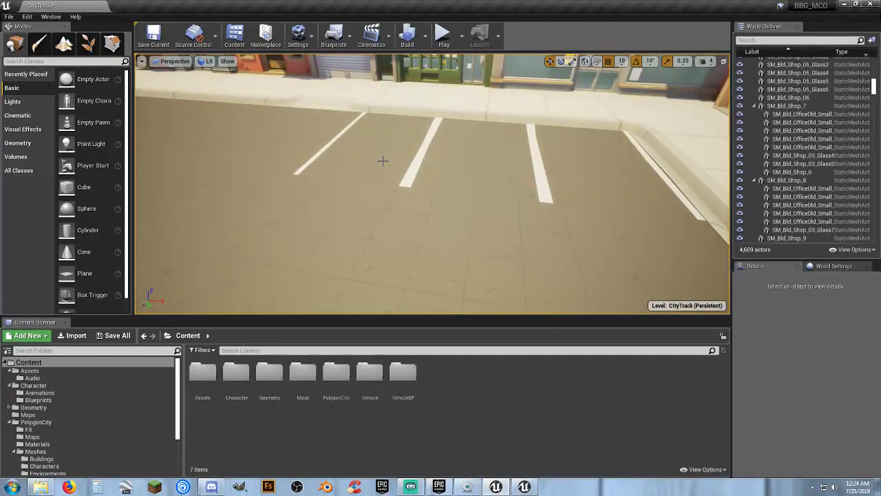
{"action": "right_click_drag", "start_coordinate": [383, 161], "coordinate": [406, 173]}
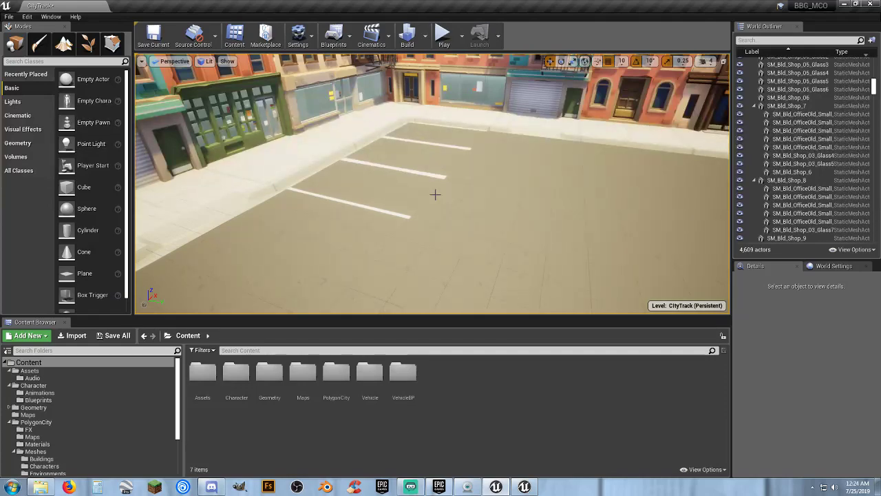
{"action": "right_click_drag", "start_coordinate": [435, 194], "coordinate": [461, 135]}
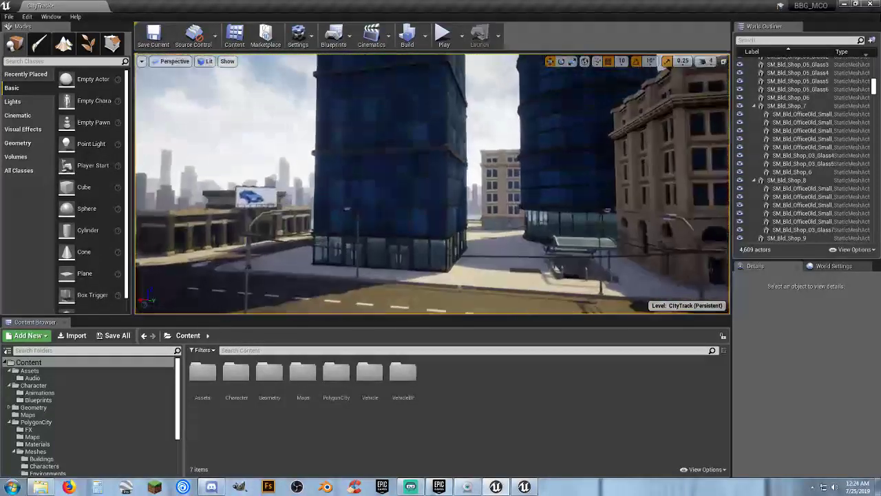
{"action": "right_click_drag", "start_coordinate": [379, 200], "coordinate": [437, 194]}
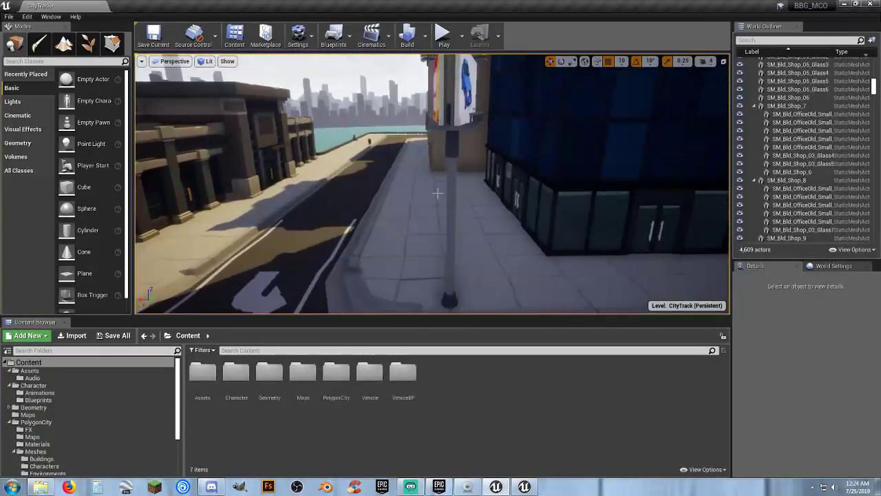
- Open the Player_Car blueprint from Character/Blueprints, show the car in its 3D viewport and select its inherited Mesh component
{"action": "left_click", "coordinate": [50, 401]}
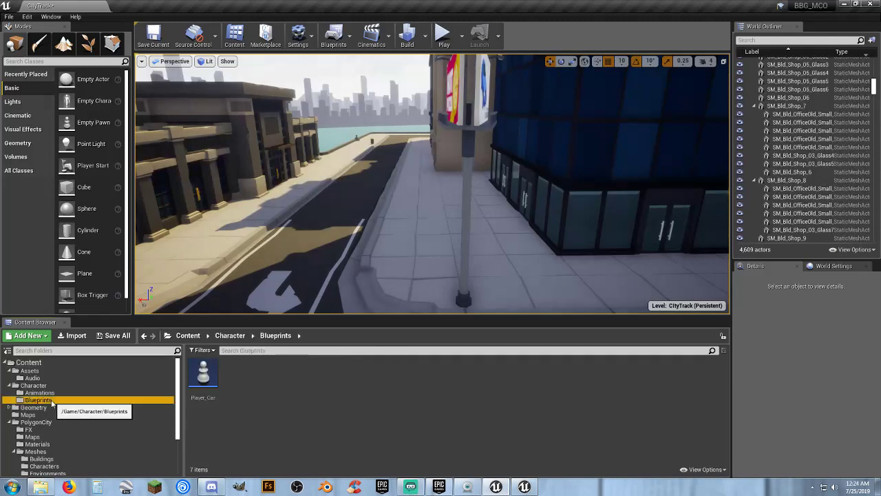
{"action": "double_click", "coordinate": [203, 377]}
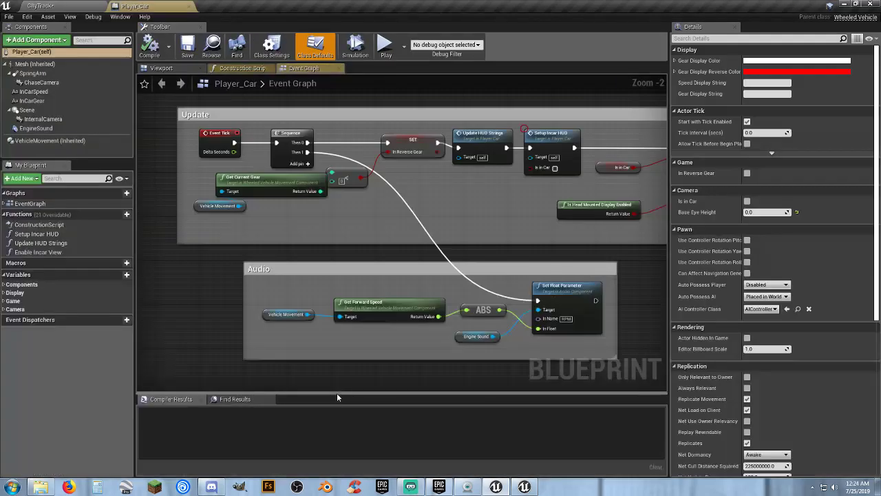
{"action": "left_click", "coordinate": [161, 68]}
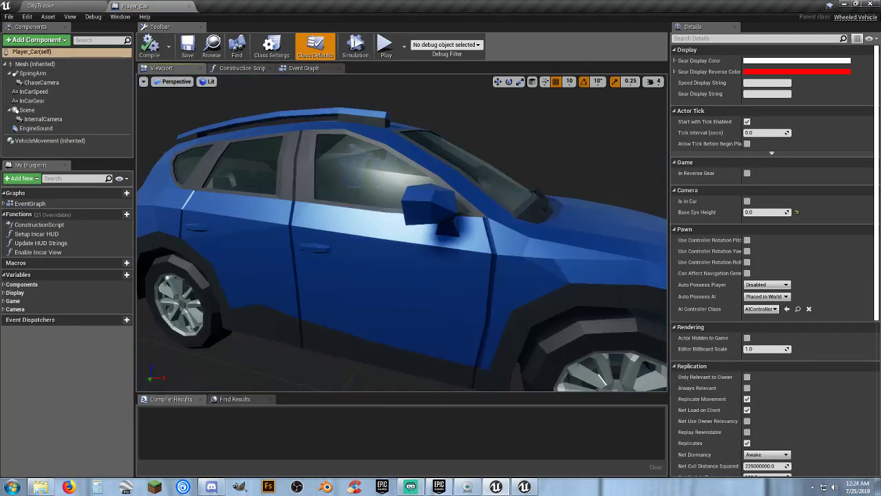
{"action": "mouse_move", "coordinate": [276, 150]}
{"action": "left_mouse_down"}
{"action": "mouse_move", "coordinate": [275, 220]}
{"action": "mouse_move", "coordinate": [255, 159]}
{"action": "mouse_move", "coordinate": [289, 131]}
{"action": "mouse_move", "coordinate": [276, 149]}
{"action": "left_mouse_up"}
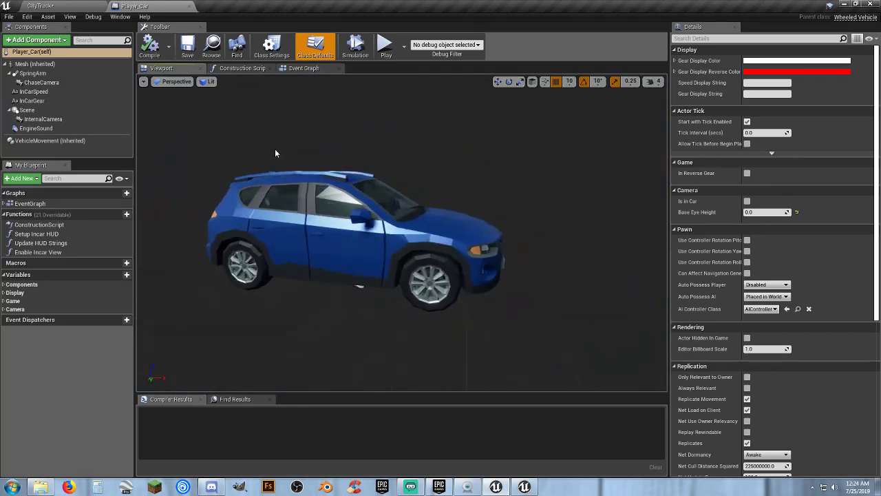
{"action": "left_click", "coordinate": [55, 64]}
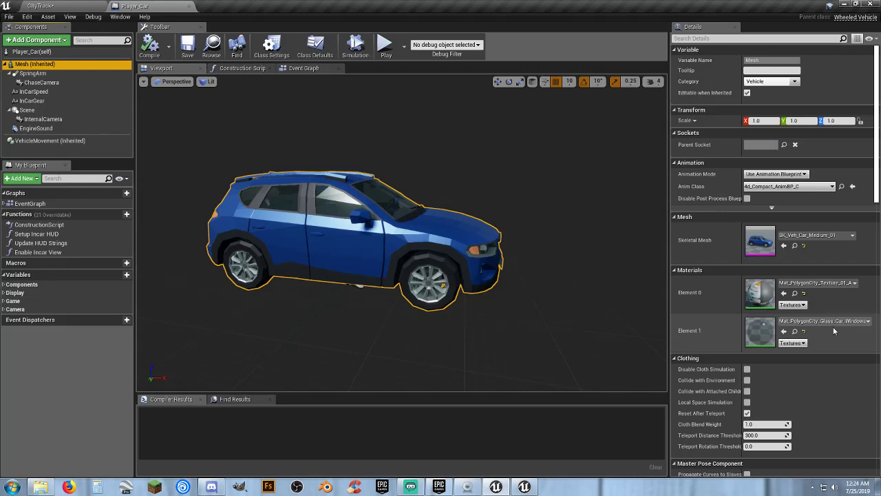
- Try Mat_PolygonCity_Texture_01_B, Texture_01_C and Texture_02_A in turn as the car mesh's Element 0 material
{"action": "left_click", "coordinate": [834, 286]}
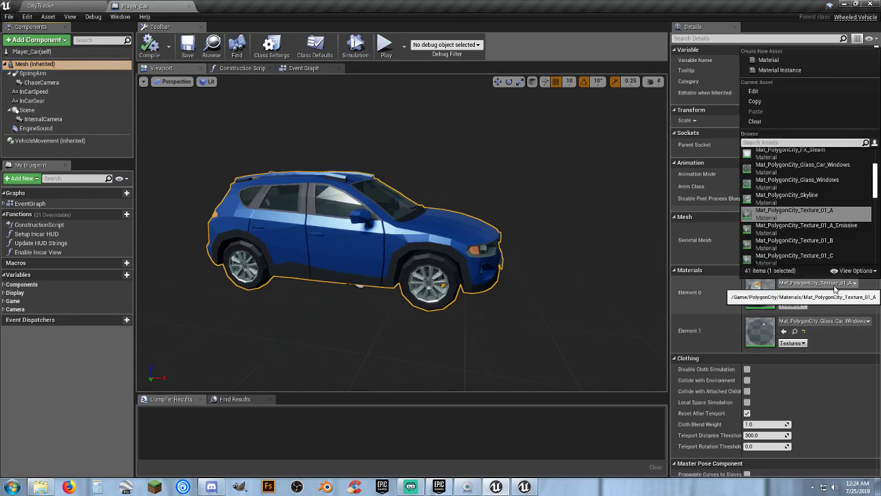
{"action": "scroll", "coordinate": [811, 241], "scroll_direction": "down", "scroll_amount": 1}
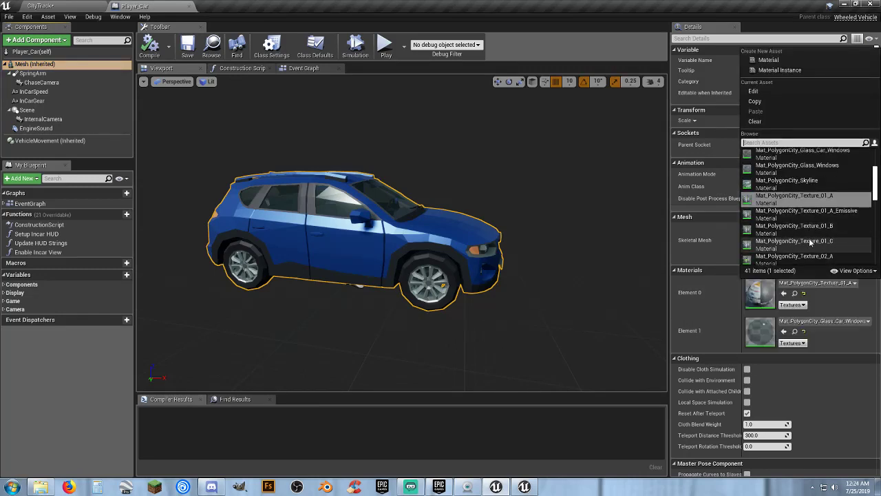
{"action": "left_click", "coordinate": [804, 228]}
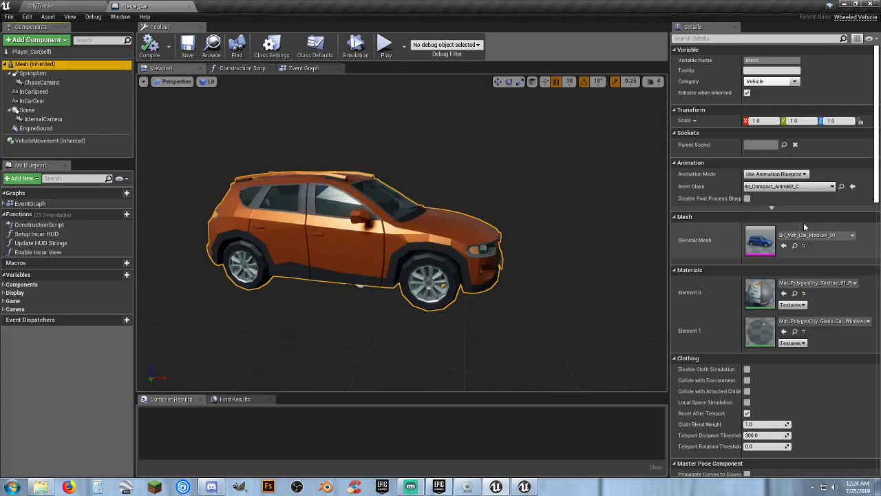
{"action": "left_click", "coordinate": [828, 288]}
{"action": "left_click", "coordinate": [813, 259]}
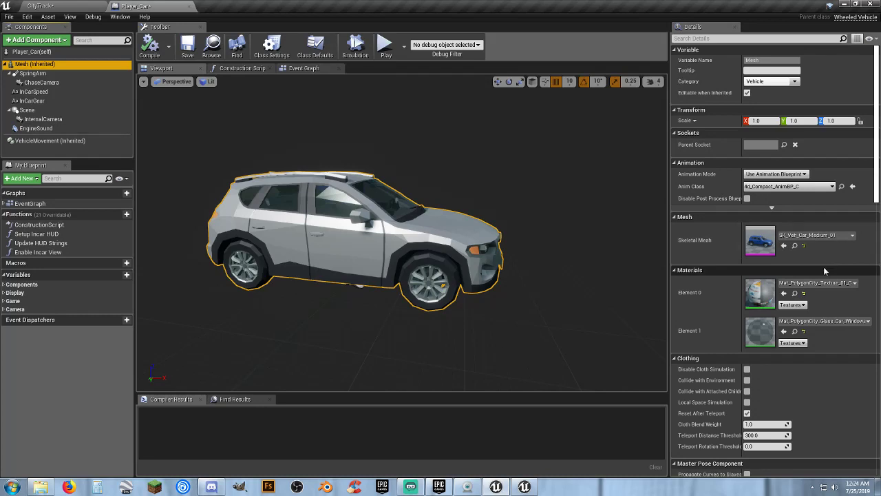
{"action": "left_click", "coordinate": [824, 282]}
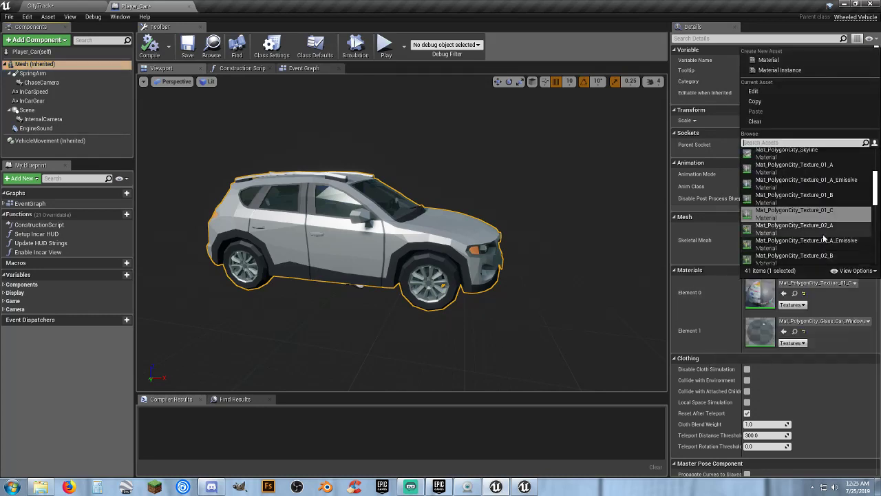
{"action": "left_click", "coordinate": [825, 236]}
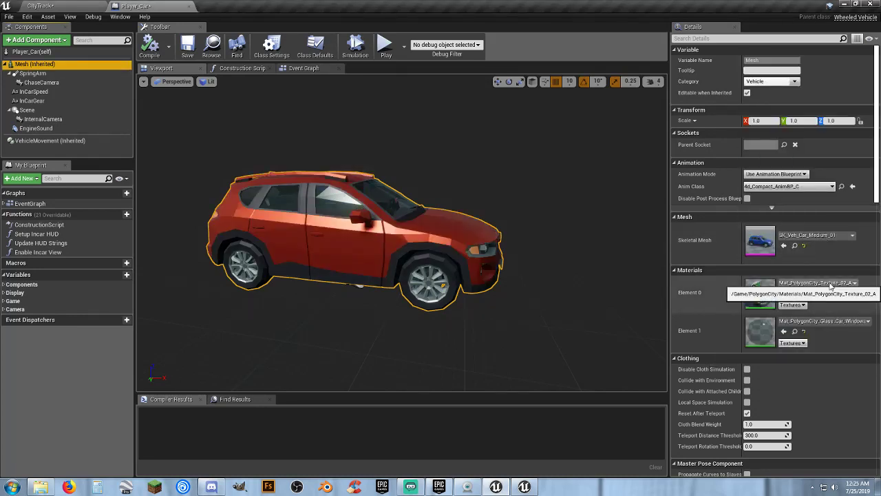
- Try Mat_PolygonCity_Texture_02_B, Texture_03_A and Texture_03_B in turn as the car mesh's Element 0 material
{"action": "left_click", "coordinate": [823, 283]}
{"action": "left_click", "coordinate": [826, 242]}
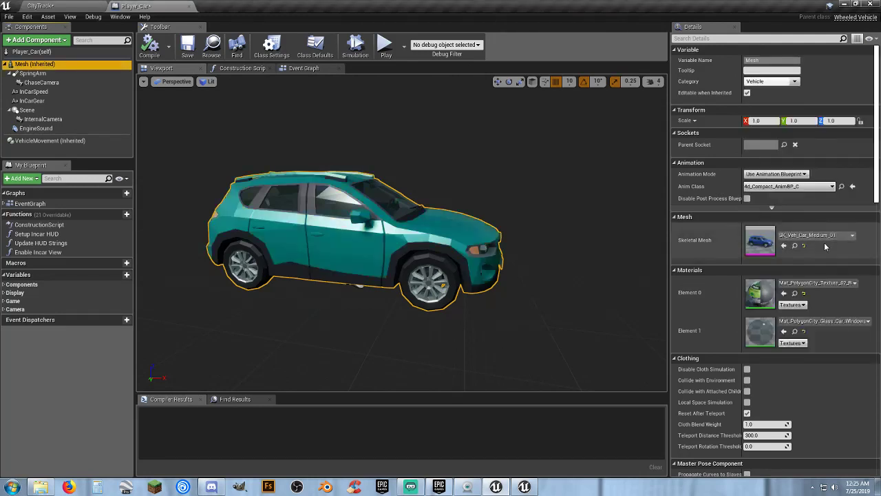
{"action": "left_click", "coordinate": [823, 282]}
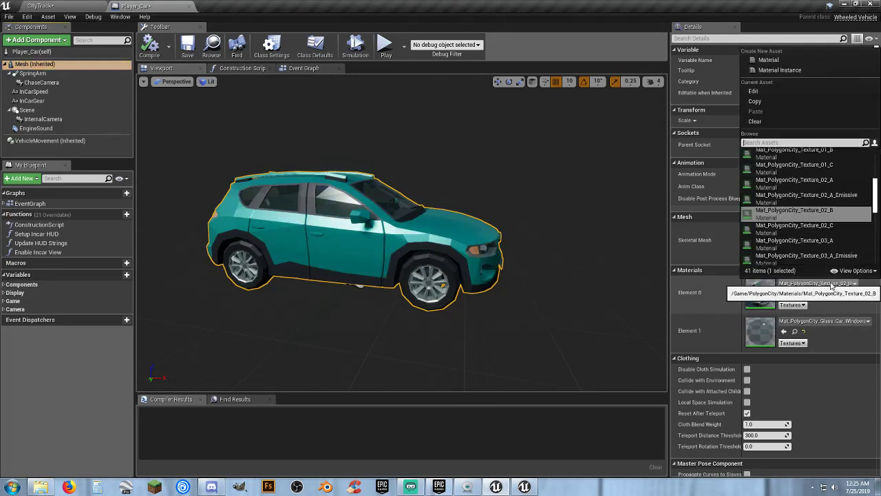
{"action": "left_click", "coordinate": [818, 247]}
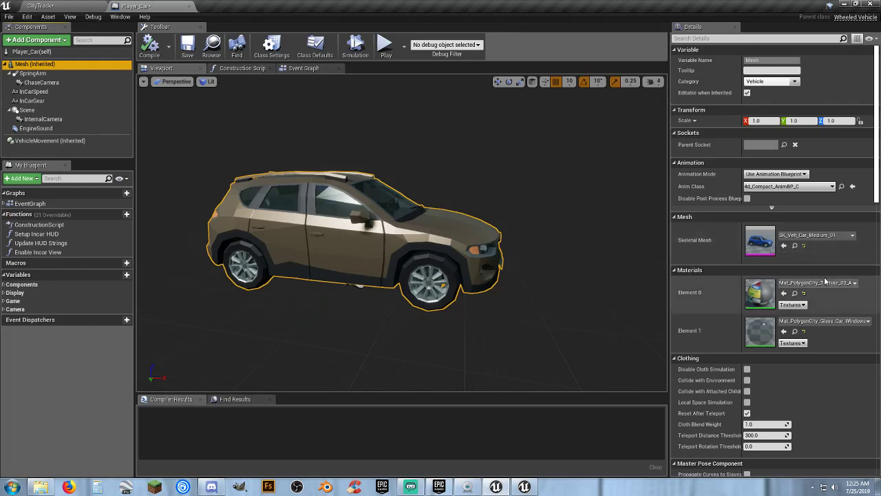
{"action": "left_click", "coordinate": [827, 288]}
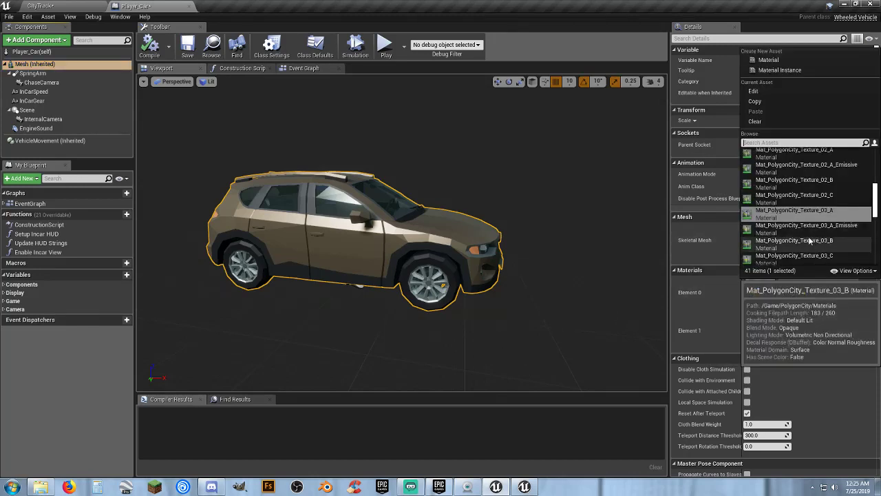
{"action": "left_click", "coordinate": [810, 240]}
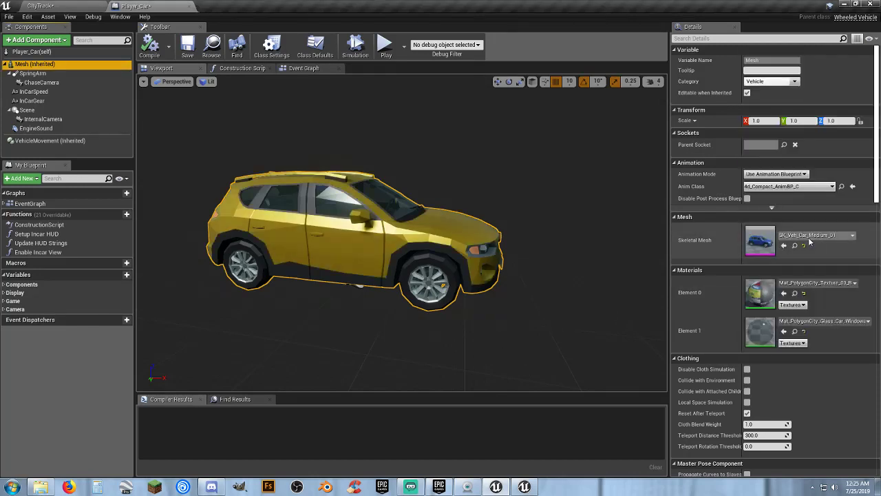
- Compare Mat_PolygonCity_Texture_04_A, Texture_04_B and Texture_03_C on the car mesh's Element 0 material slot
{"action": "left_click", "coordinate": [835, 290]}
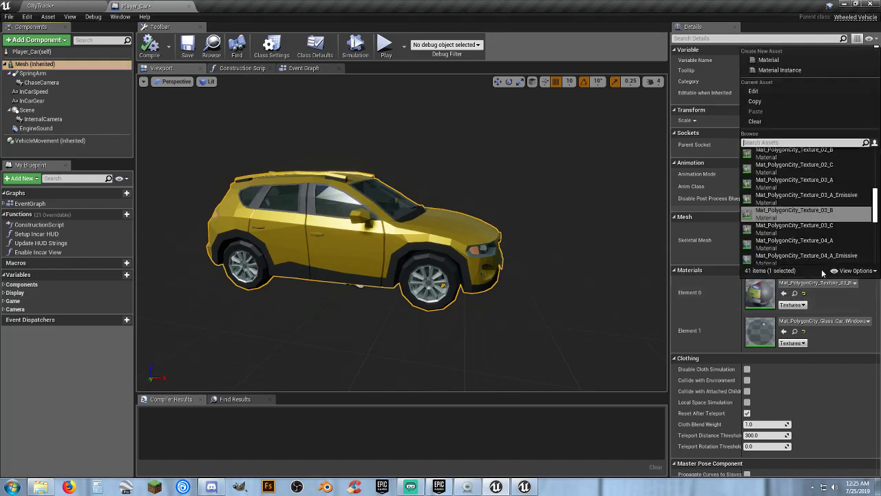
{"action": "left_click", "coordinate": [812, 247]}
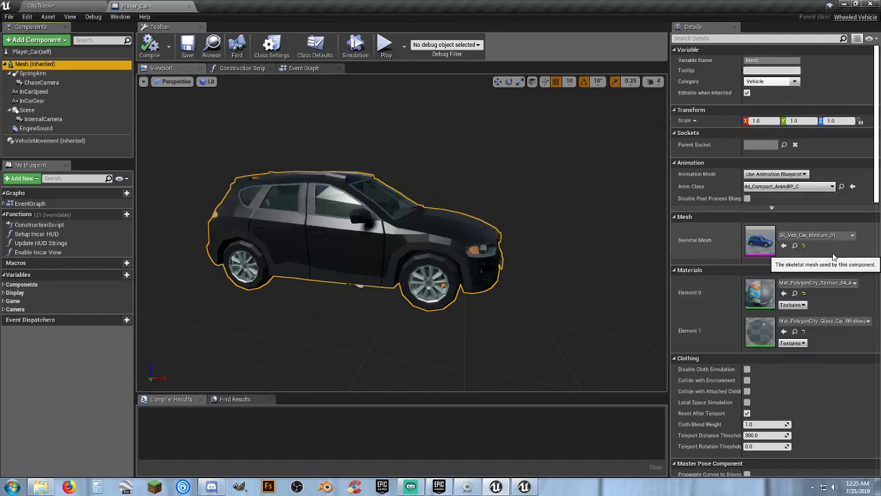
{"action": "left_click", "coordinate": [833, 283]}
{"action": "left_click", "coordinate": [819, 249]}
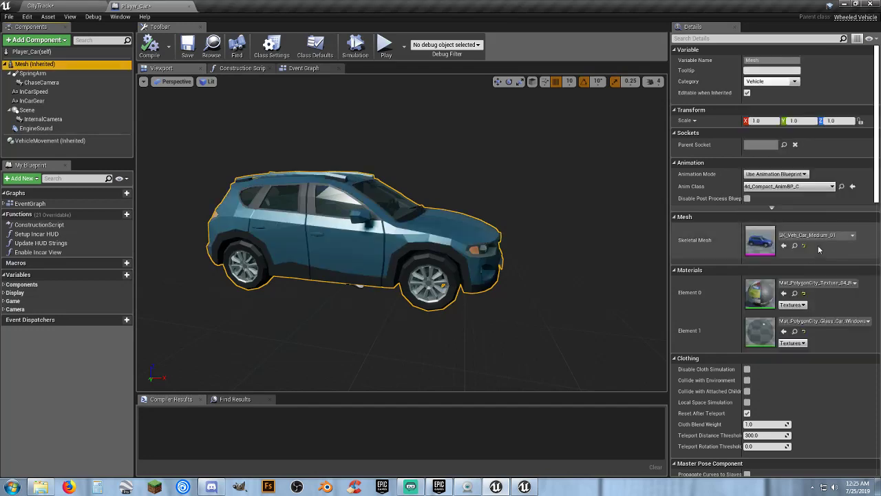
{"action": "left_click", "coordinate": [819, 282]}
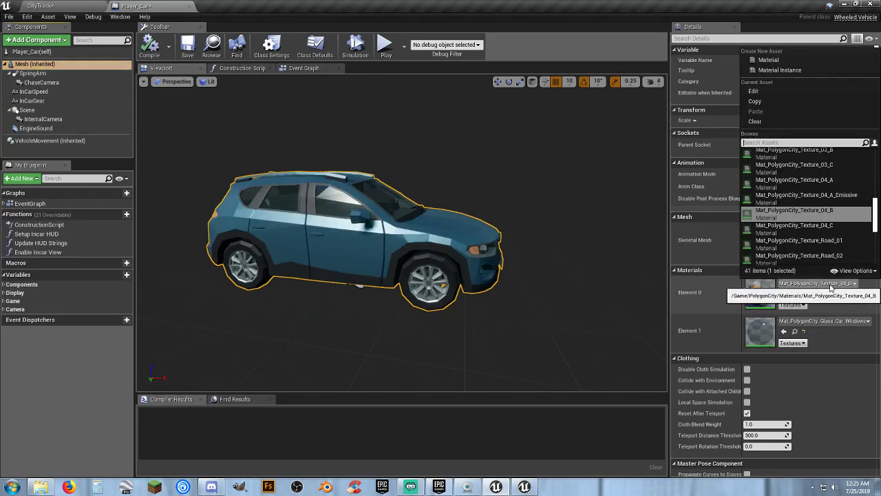
{"action": "left_click", "coordinate": [816, 187]}
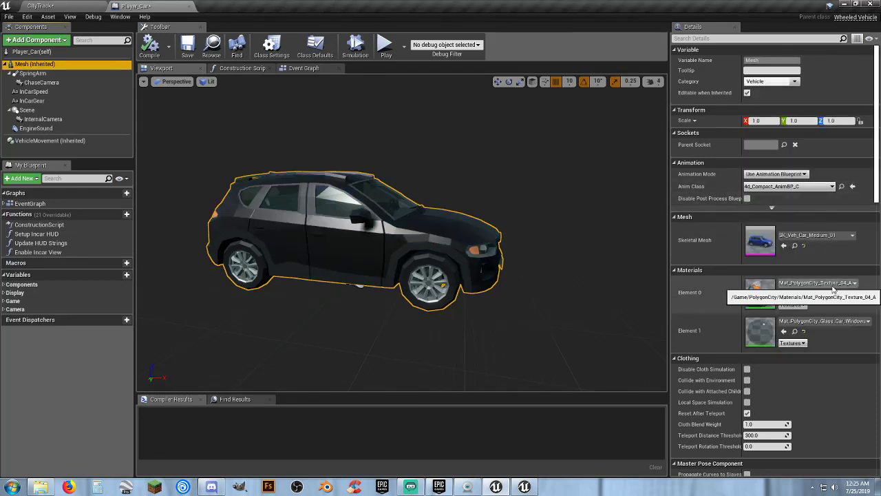
{"action": "left_click", "coordinate": [820, 283]}
{"action": "left_click", "coordinate": [811, 198]}
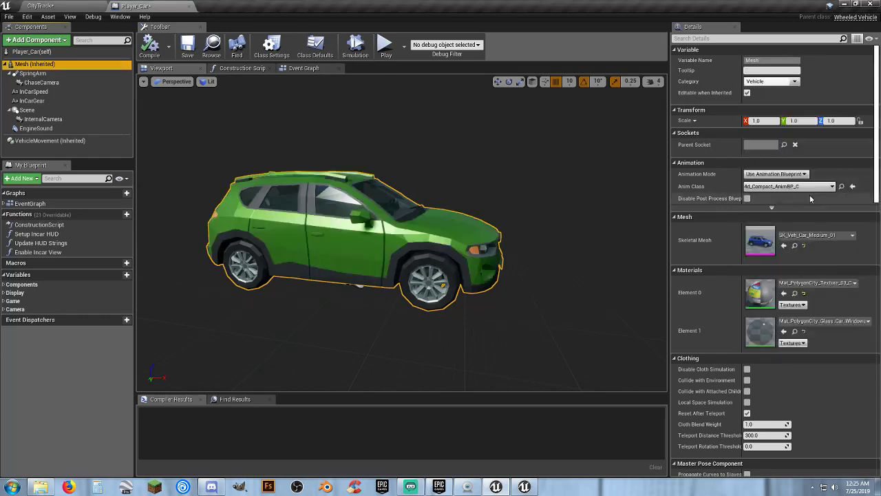
- Set the car mesh's Element 0 material to Mat_PolygonCity_Texture_03_B and inspect the yellow car from the rear and side
{"action": "left_click", "coordinate": [819, 282]}
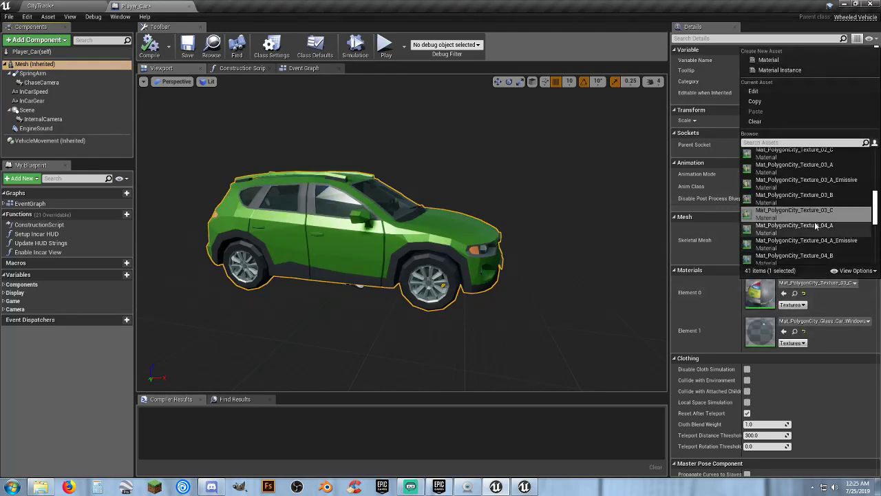
{"action": "left_click", "coordinate": [813, 200]}
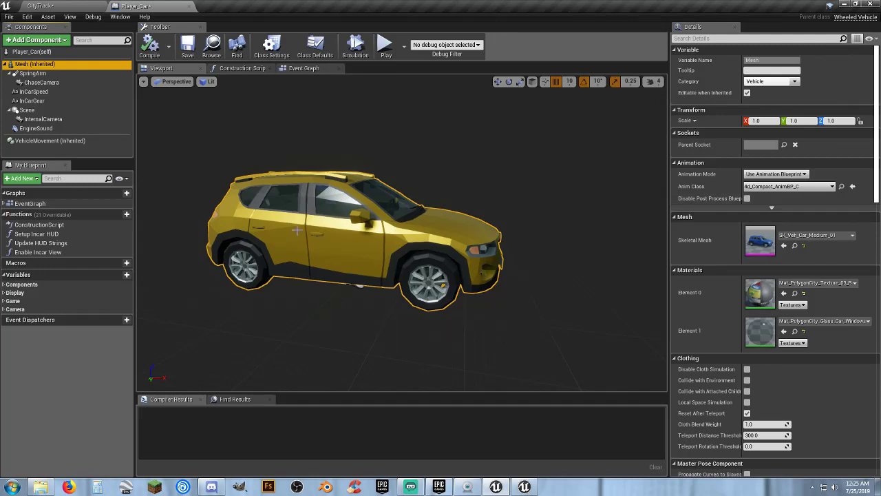
{"action": "right_click_drag", "start_coordinate": [478, 220], "coordinate": [375, 251]}
{"action": "left_click_drag", "start_coordinate": [395, 257], "coordinate": [448, 248]}
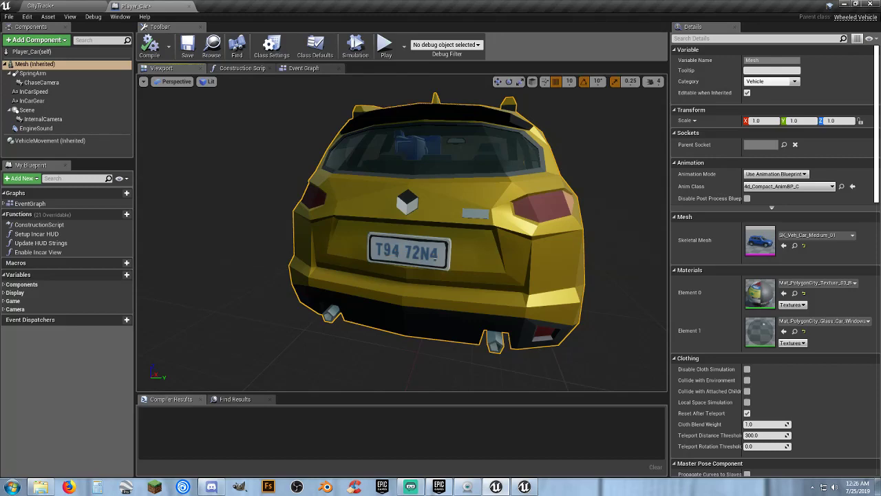
{"action": "left_click_drag", "start_coordinate": [508, 232], "coordinate": [406, 235]}
{"action": "middle_click_drag", "start_coordinate": [407, 236], "coordinate": [330, 235]}
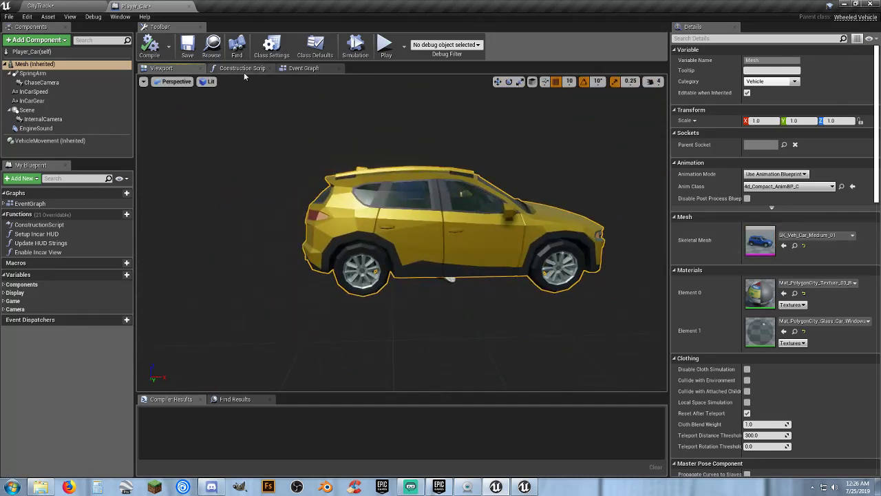
- Save the Player_Car blueprint, return to the CityTrack level and start a play session with the recoloured car
{"action": "left_click", "coordinate": [188, 45]}
{"action": "left_click", "coordinate": [40, 6]}
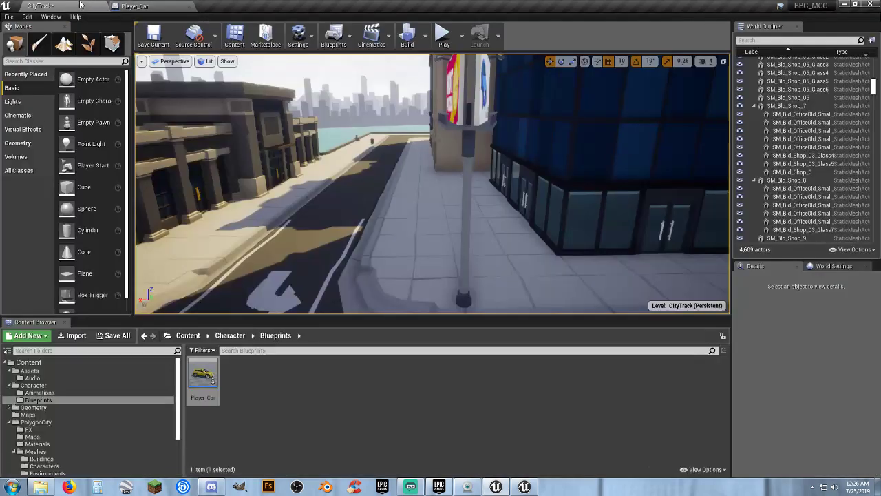
{"action": "left_click", "coordinate": [445, 35]}
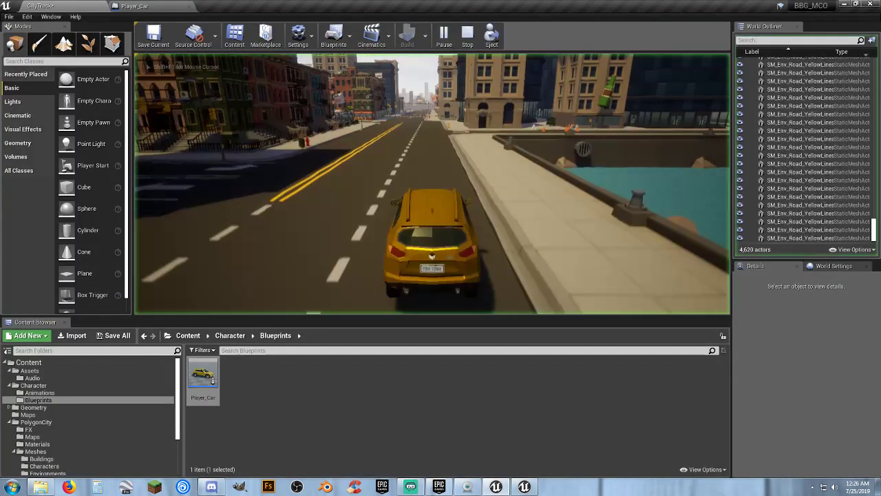
- Test-drive the yellow car through the intersection and into a bay of the parking lot facing the shops, ending the play session there
{"action": "key", "text": "w"}
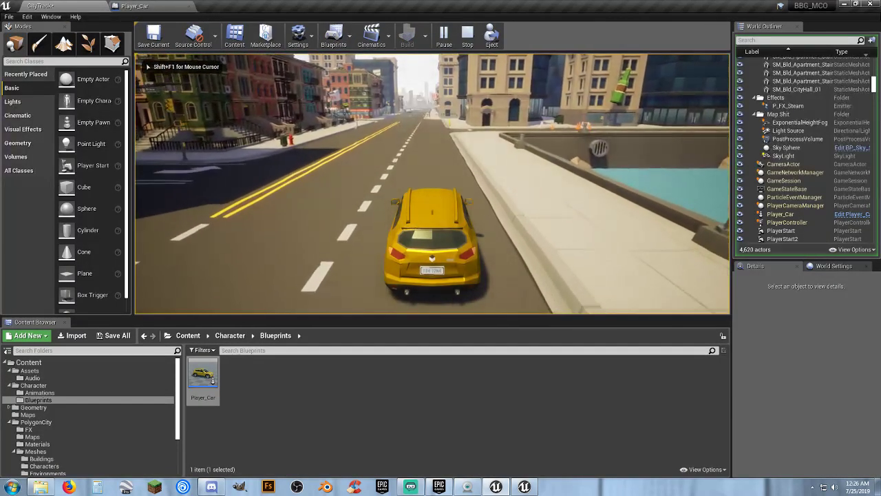
{"action": "key", "text": "a"}
{"action": "key", "text": "a"}
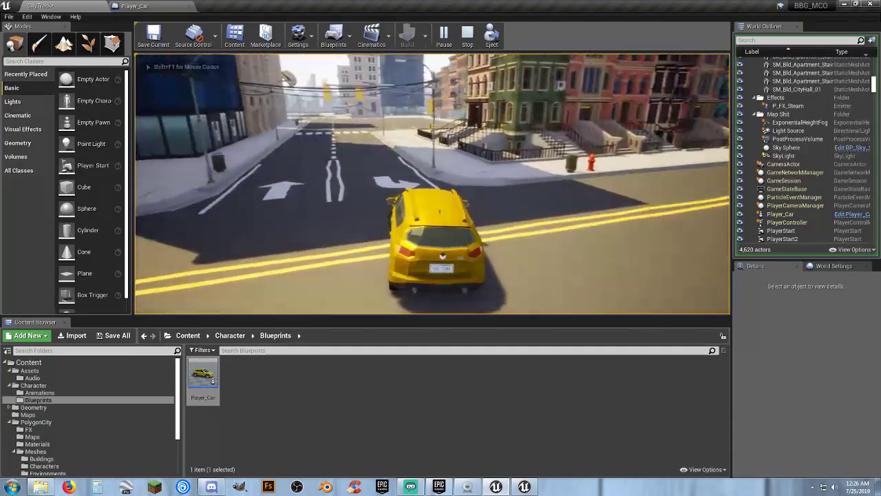
{"action": "key", "text": "d"}
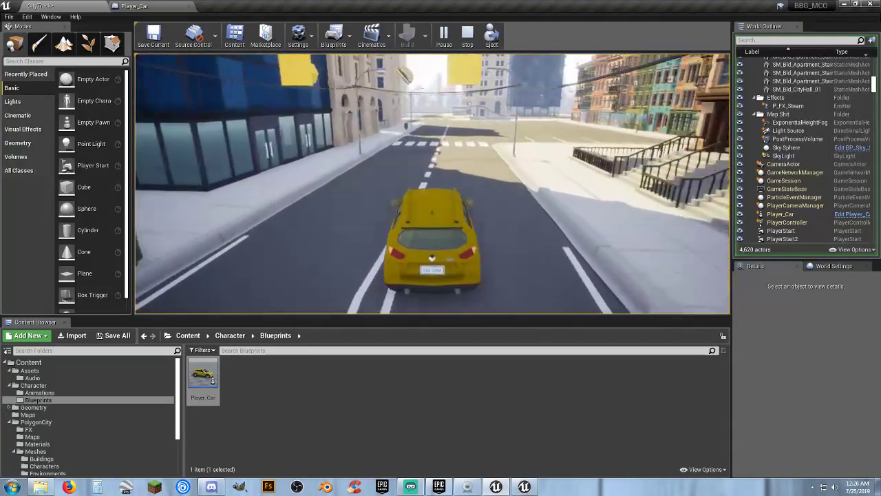
{"action": "key", "text": "d"}
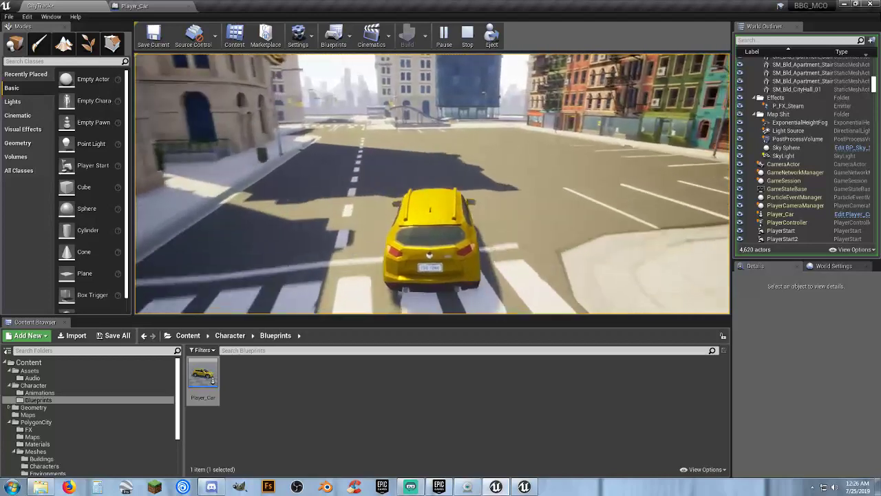
{"action": "key", "text": "d"}
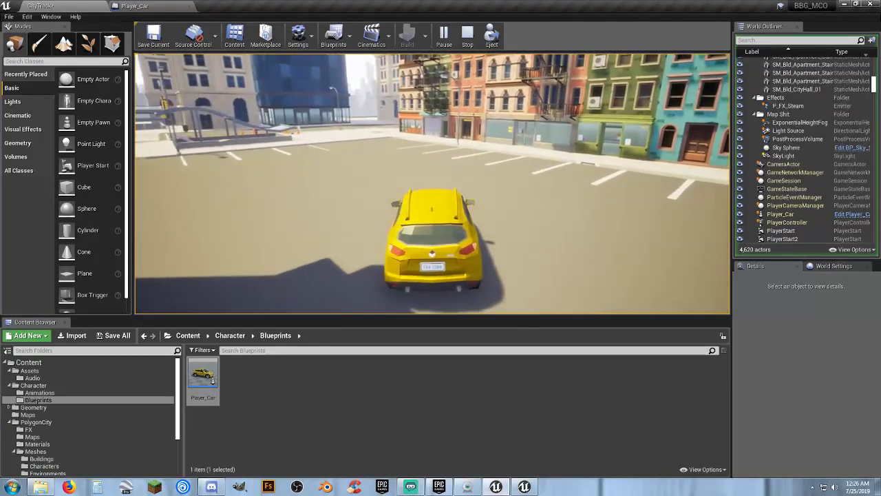
{"action": "key", "text": "d"}
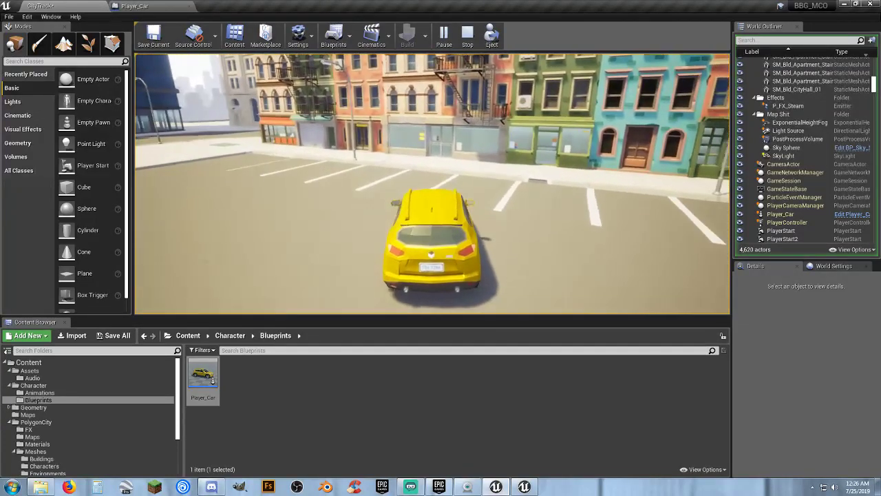
{"action": "key", "text": "d"}
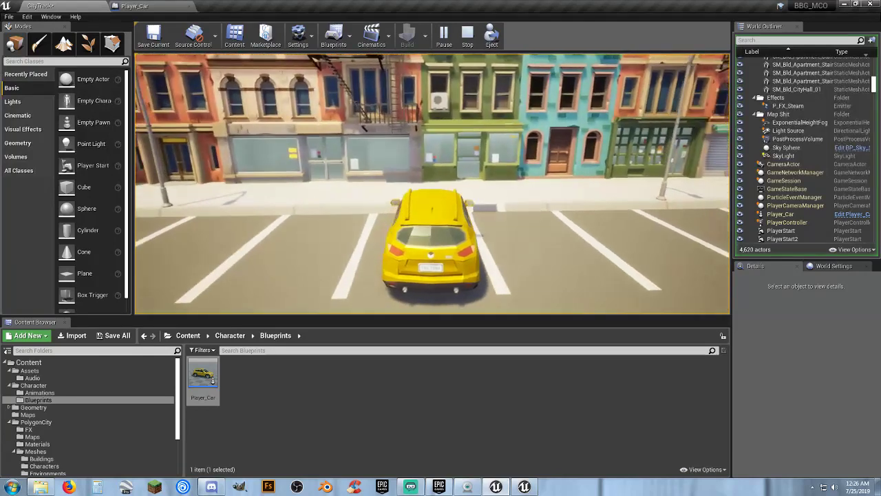
{"action": "key", "text": "w"}
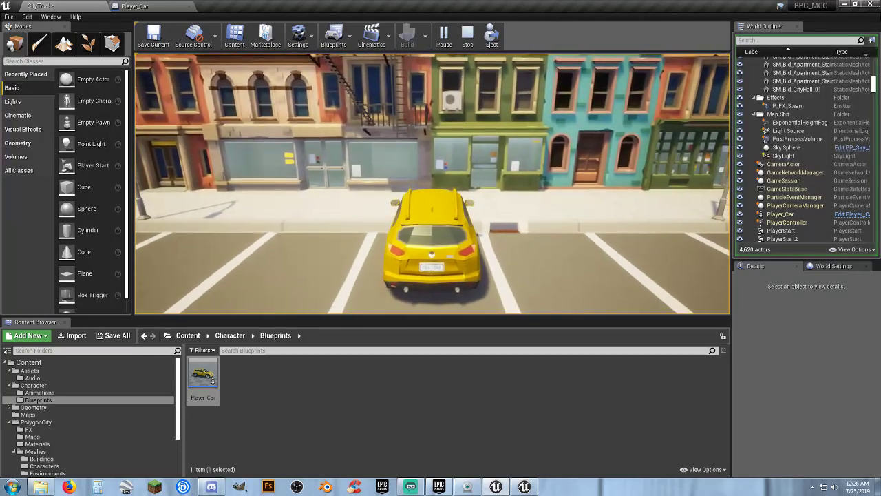
{"action": "key", "text": "s"}
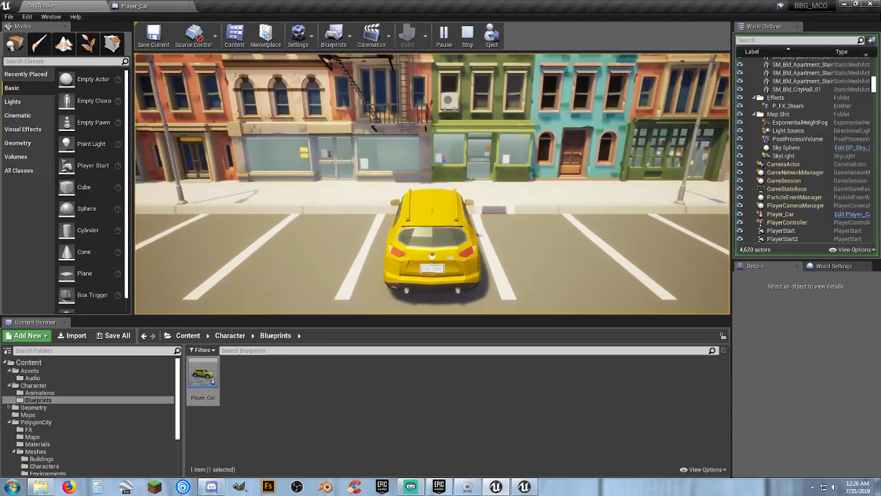
{"action": "key", "text": "Escape"}
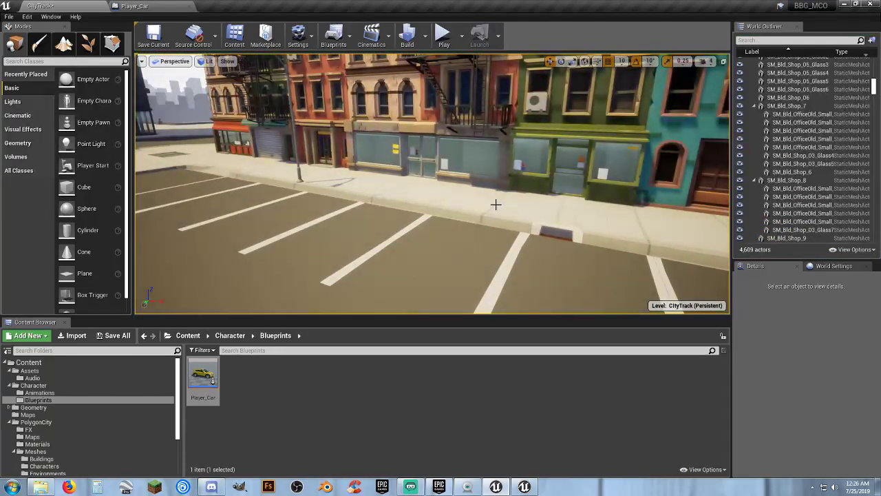
- Examine the parking lot beside the shops from street level and from above as a possible race area
{"action": "right_click_drag", "start_coordinate": [496, 205], "coordinate": [350, 194]}
{"action": "key", "text": "w"}
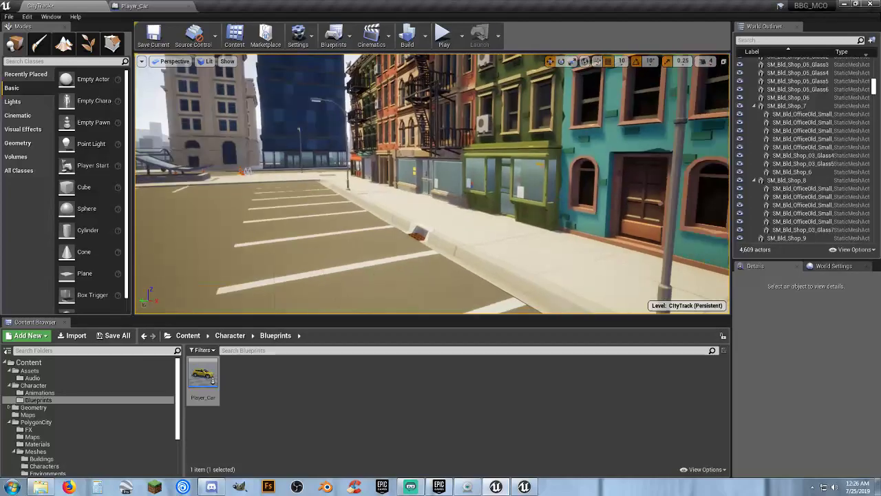
{"action": "right_click_drag", "start_coordinate": [554, 202], "coordinate": [348, 203]}
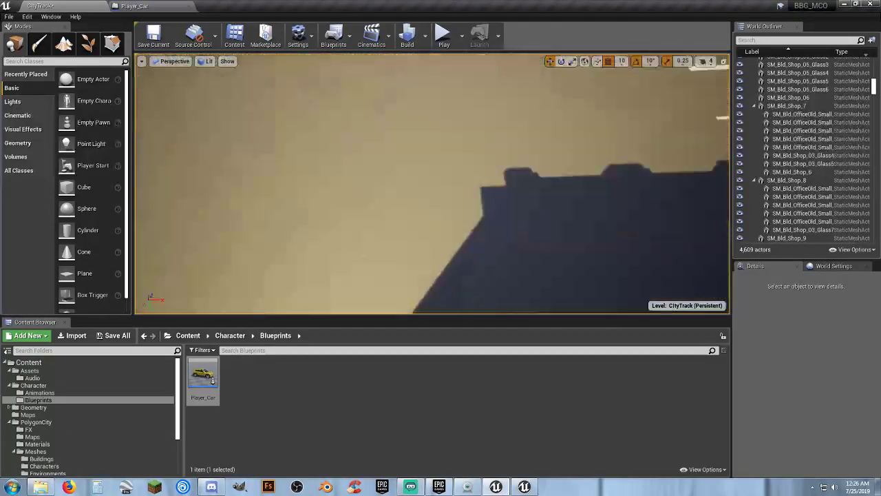
{"action": "key", "text": "s"}
{"action": "right_click_drag", "start_coordinate": [429, 248], "coordinate": [429, 222]}
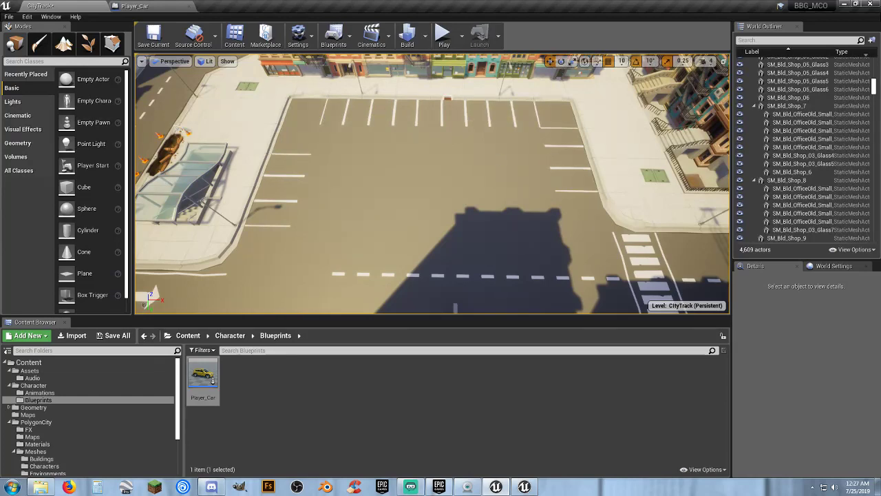
{"action": "right_click_drag", "start_coordinate": [459, 203], "coordinate": [444, 156]}
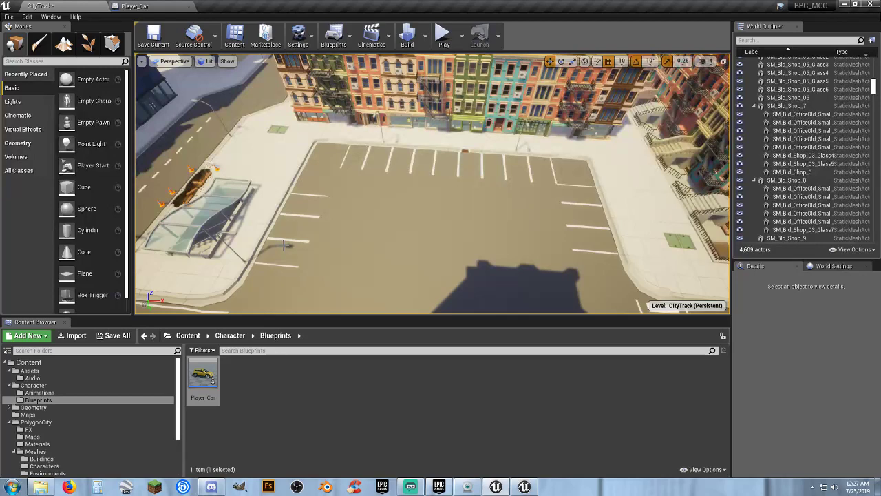
{"action": "right_click_drag", "start_coordinate": [455, 203], "coordinate": [436, 187]}
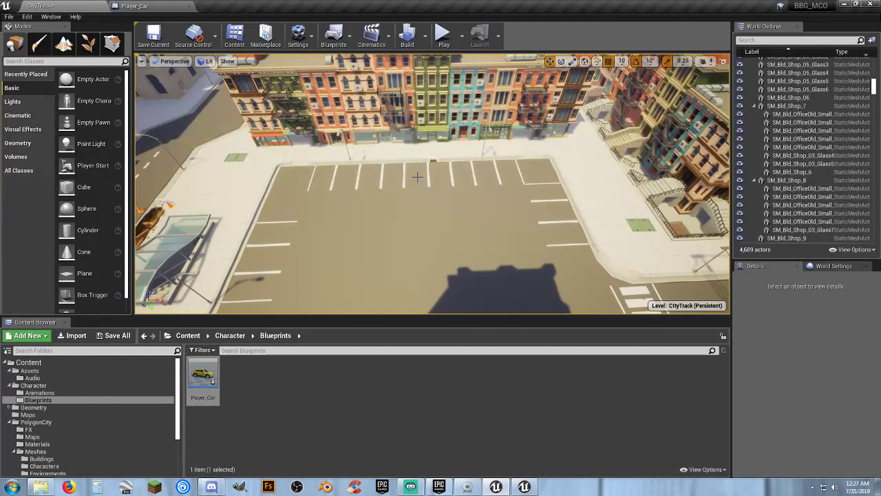
{"action": "right_click_drag", "start_coordinate": [443, 195], "coordinate": [409, 181]}
{"action": "right_click_drag", "start_coordinate": [296, 179], "coordinate": [331, 202]}
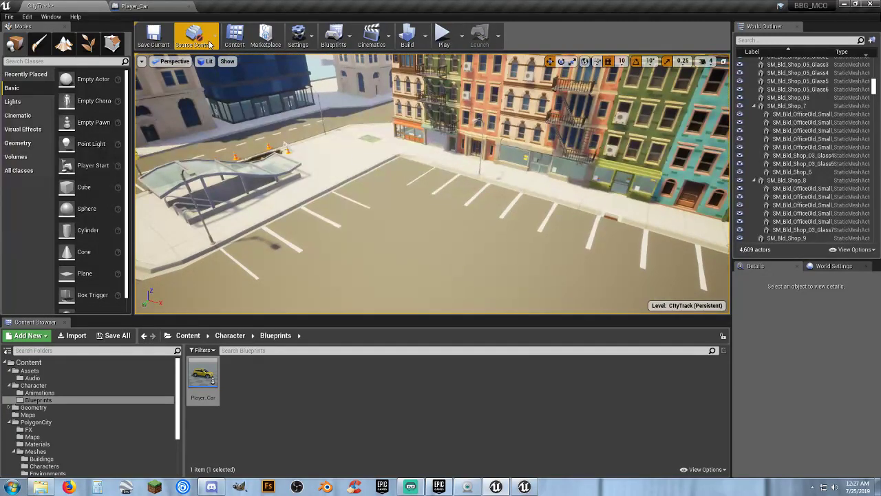
- Close the Player_Car blueprint editor and clear the asset selection in the Blueprints folder
{"action": "left_click", "coordinate": [168, 6]}
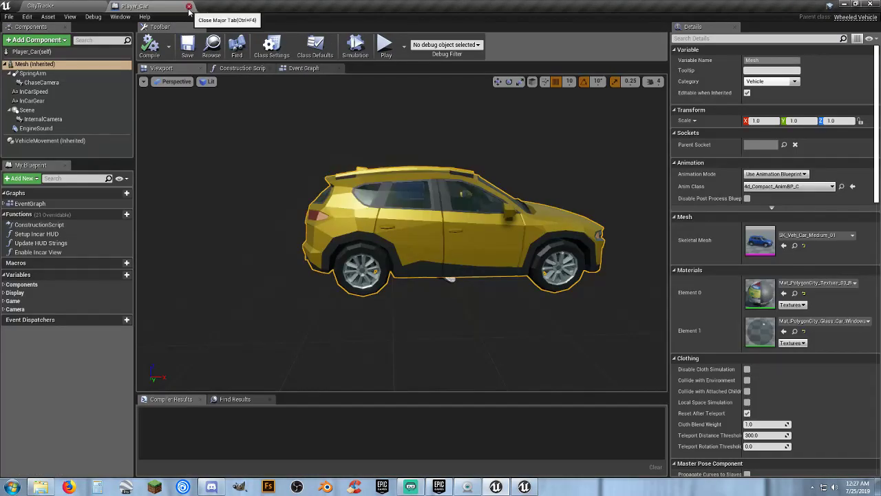
{"action": "left_click", "coordinate": [189, 7]}
{"action": "left_click", "coordinate": [528, 402]}
- Survey the streets around the parking lot and along the waterfront from above for racing routes
{"action": "right_click_drag", "start_coordinate": [441, 206], "coordinate": [555, 210]}
{"action": "key", "text": "s"}
{"action": "right_click_drag", "start_coordinate": [433, 183], "coordinate": [318, 219]}
{"action": "key", "text": "d"}
{"action": "right_click_drag", "start_coordinate": [468, 228], "coordinate": [455, 247]}
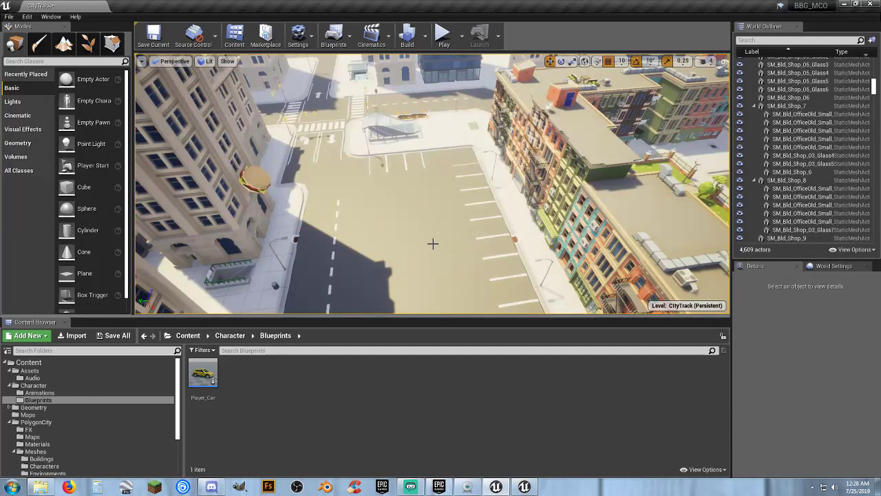
{"action": "key", "text": "w"}
{"action": "right_click_drag", "start_coordinate": [434, 243], "coordinate": [468, 244]}
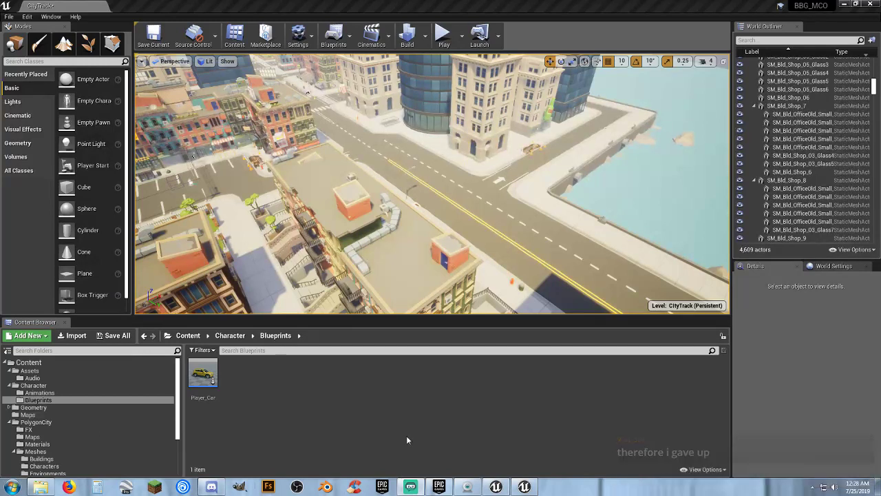
- Switch to the Epic Games Launcher and look through the Unreal Engine projects in the library
{"action": "left_click", "coordinate": [439, 487]}
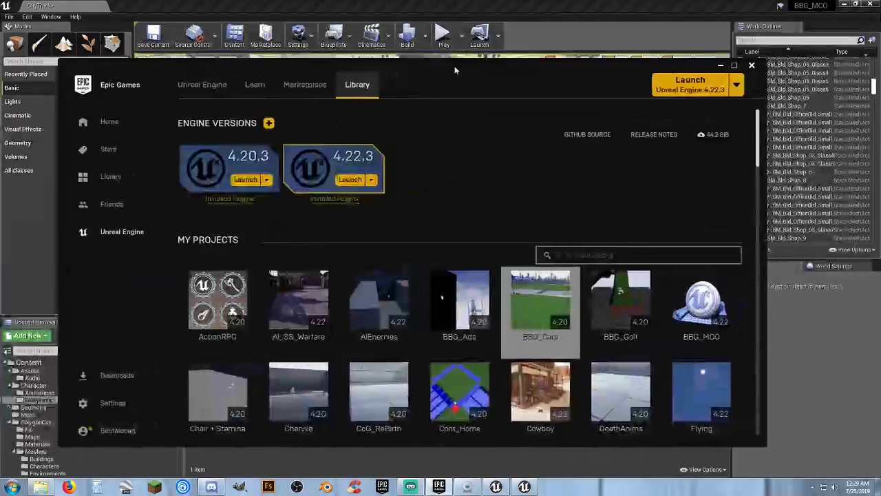
{"action": "scroll", "coordinate": [551, 157], "scroll_direction": "down", "scroll_amount": 5}
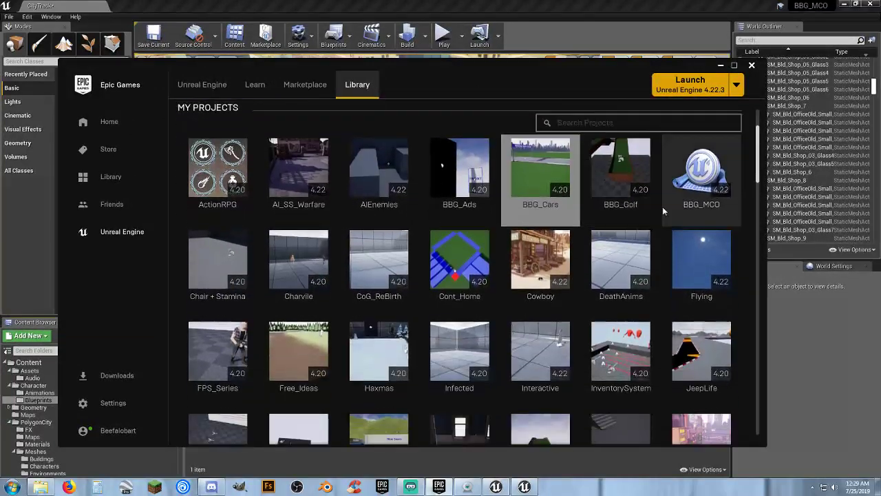
{"action": "scroll", "coordinate": [736, 233], "scroll_direction": "down", "scroll_amount": 5}
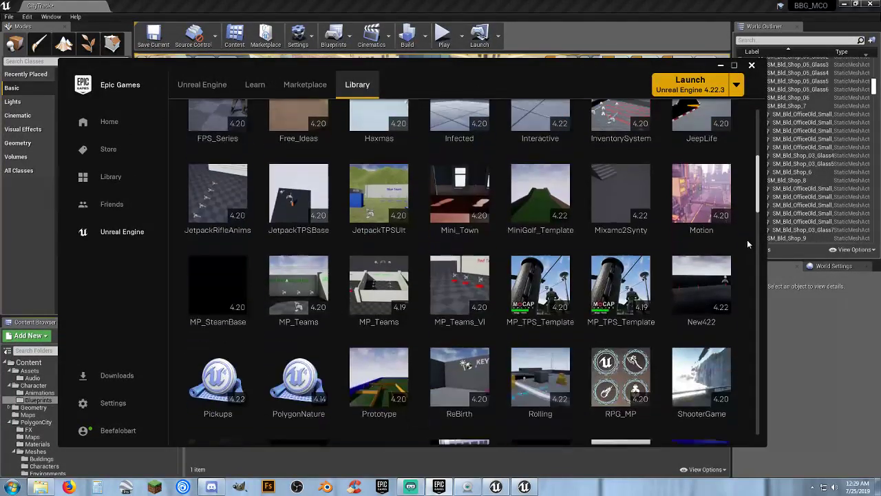
{"action": "scroll", "coordinate": [747, 240], "scroll_direction": "down", "scroll_amount": 3}
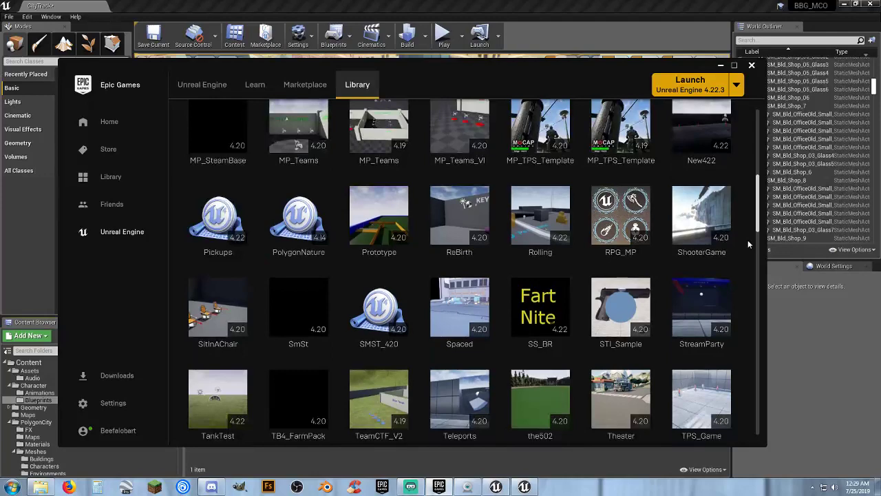
{"action": "scroll", "coordinate": [748, 240], "scroll_direction": "down", "scroll_amount": 2}
{"action": "scroll", "coordinate": [746, 245], "scroll_direction": "down", "scroll_amount": 1}
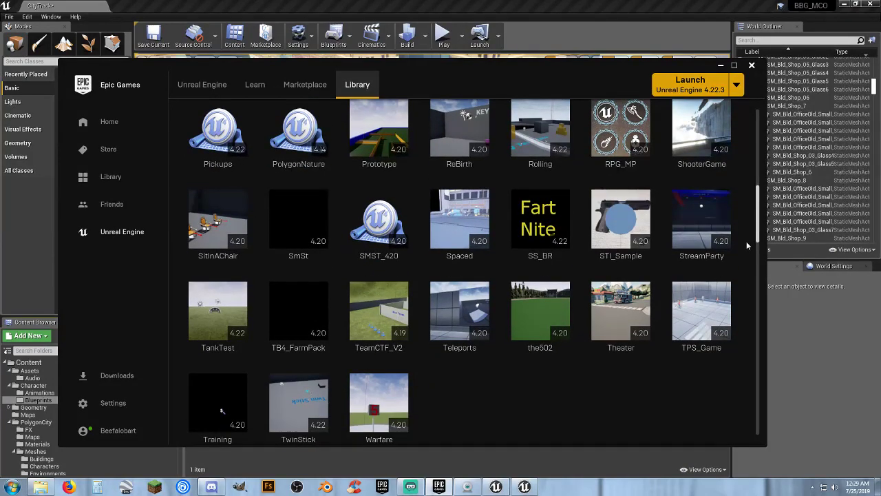
{"action": "scroll", "coordinate": [746, 242], "scroll_direction": "down", "scroll_amount": 3}
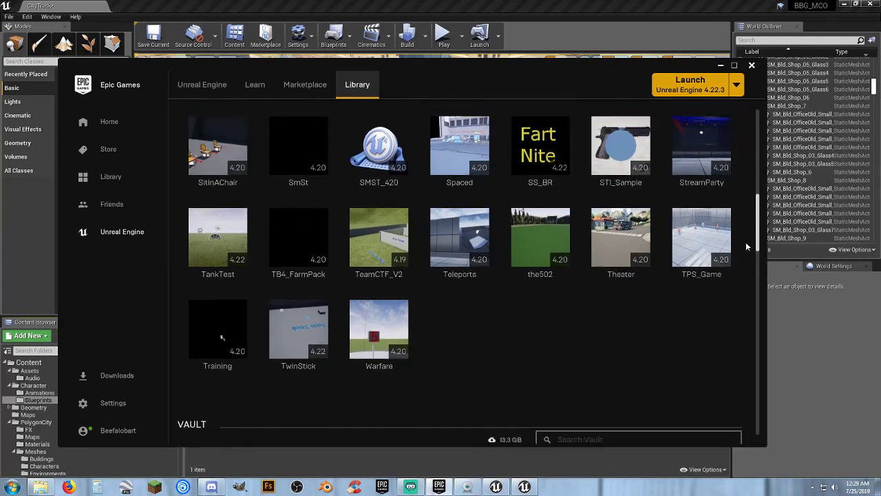
{"action": "scroll", "coordinate": [746, 246], "scroll_direction": "down", "scroll_amount": 3}
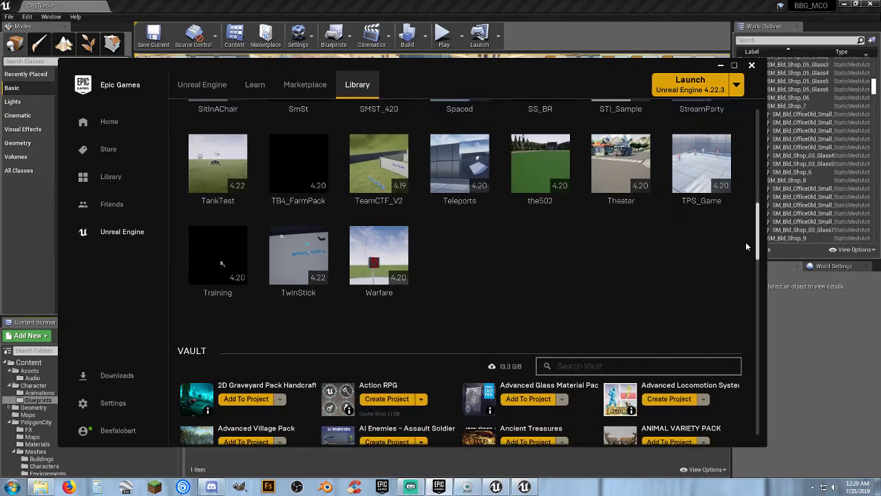
- Look through the Vault's asset packs to the end of the list and return to the CityTrack level in Unreal Editor
{"action": "scroll", "coordinate": [746, 241], "scroll_direction": "down", "scroll_amount": 9}
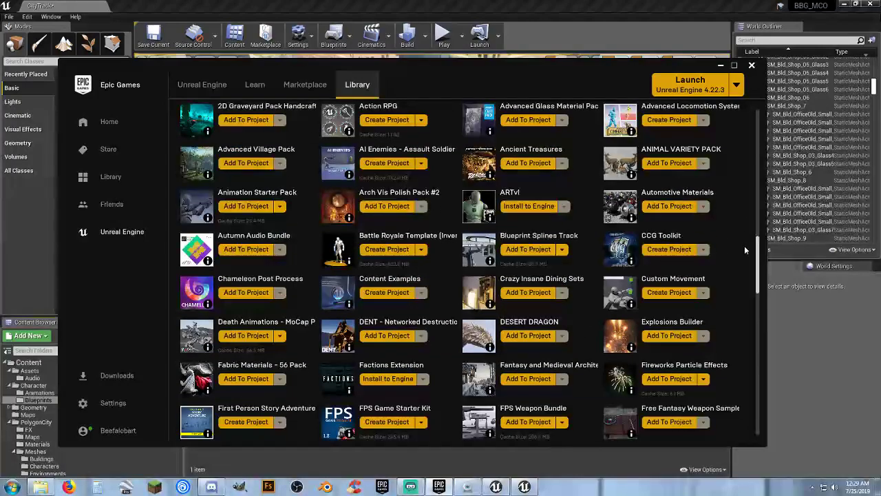
{"action": "scroll", "coordinate": [744, 245], "scroll_direction": "down", "scroll_amount": 5}
{"action": "scroll", "coordinate": [744, 250], "scroll_direction": "down", "scroll_amount": 6}
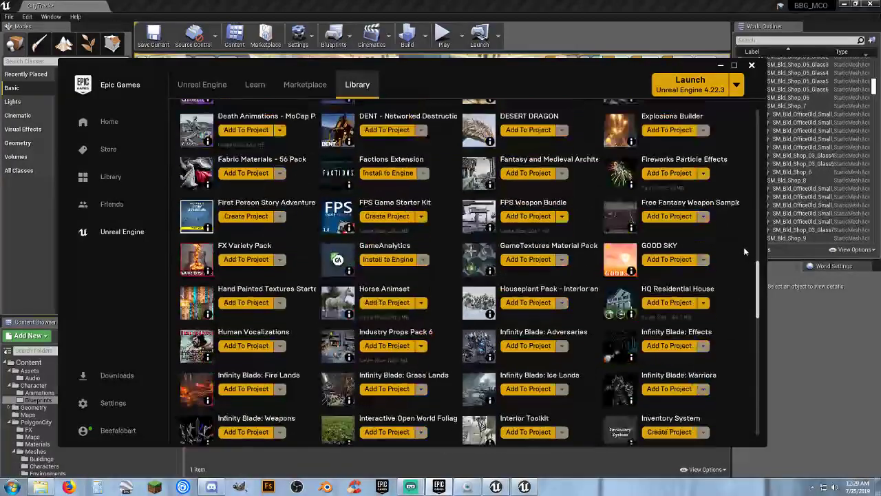
{"action": "scroll", "coordinate": [741, 246], "scroll_direction": "down", "scroll_amount": 10}
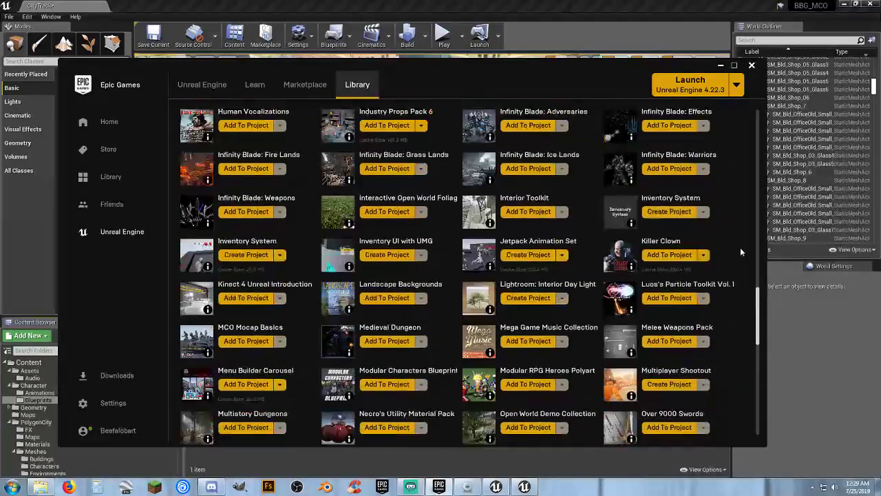
{"action": "scroll", "coordinate": [740, 252], "scroll_direction": "down", "scroll_amount": 15}
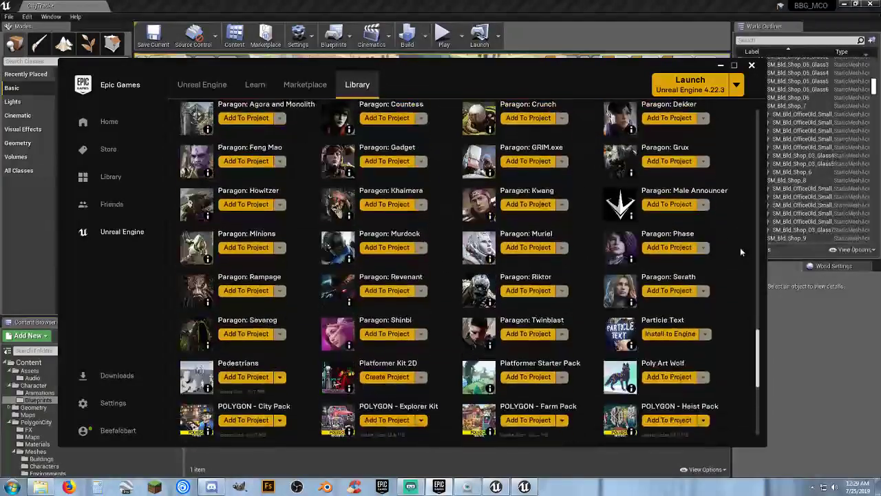
{"action": "scroll", "coordinate": [740, 248], "scroll_direction": "down", "scroll_amount": 6}
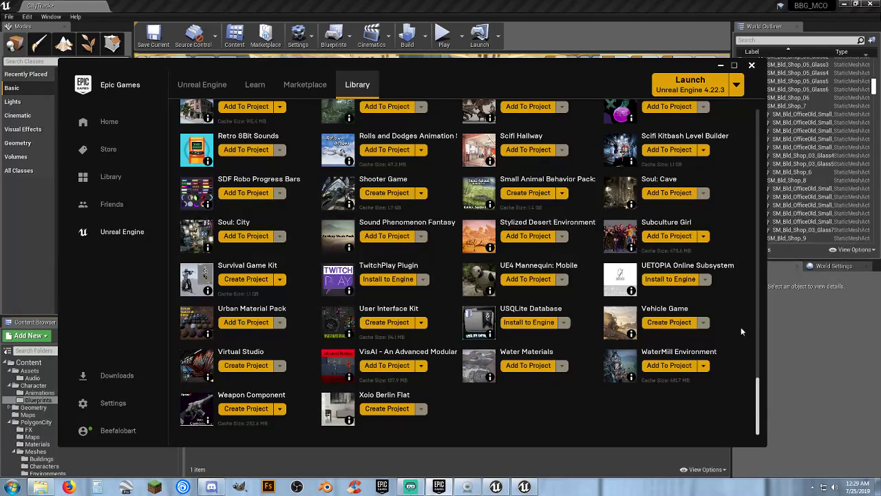
{"action": "scroll", "coordinate": [756, 375], "scroll_direction": "up", "scroll_amount": 3}
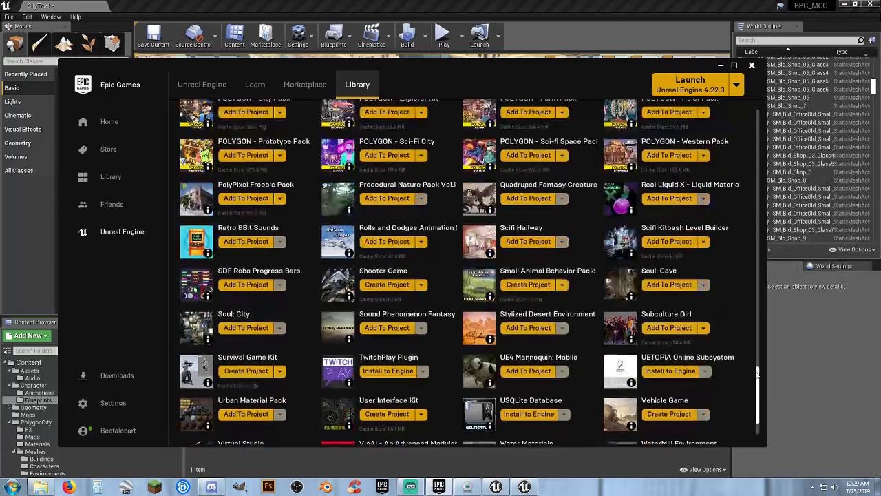
{"action": "scroll", "coordinate": [757, 372], "scroll_direction": "down", "scroll_amount": 3}
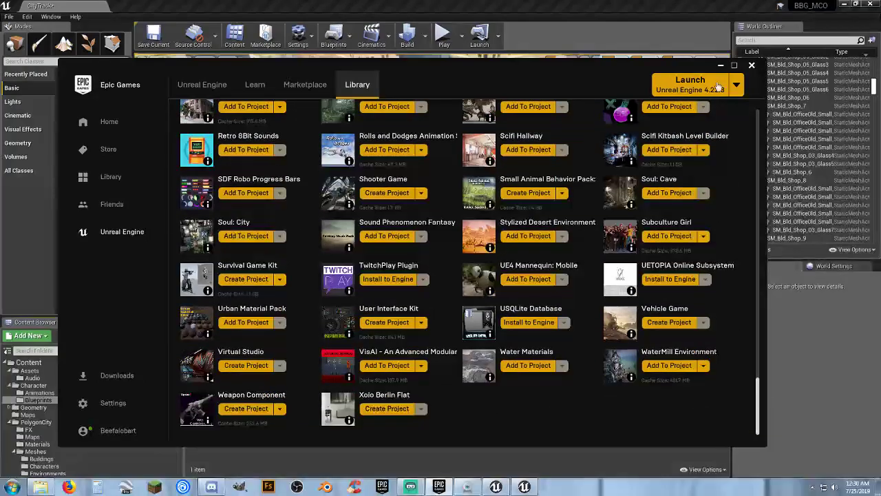
{"action": "left_click", "coordinate": [720, 66]}
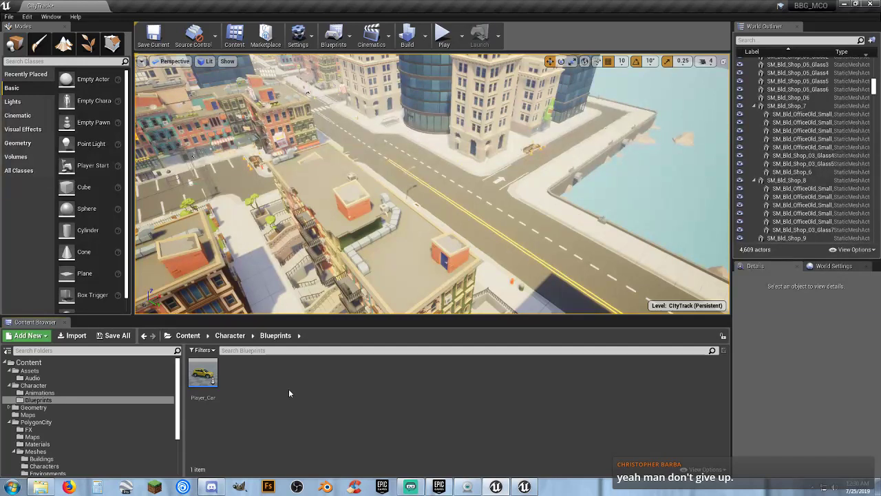
{"action": "left_click", "coordinate": [197, 396]}
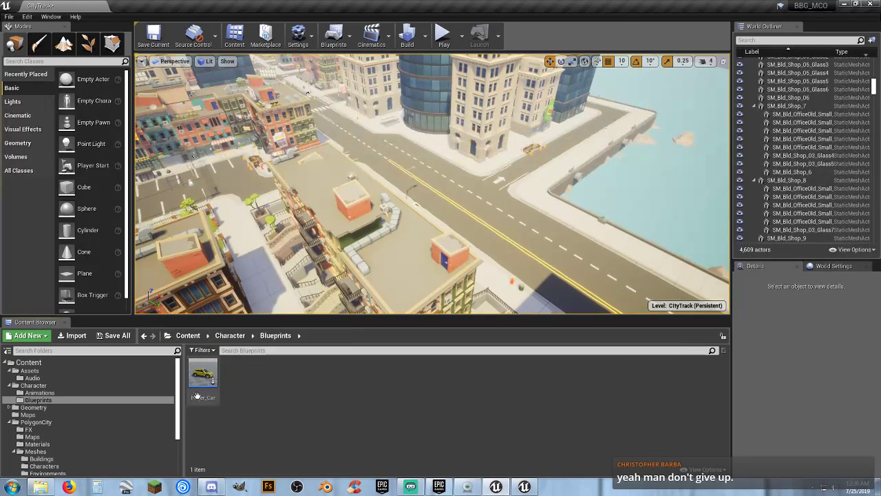
- Open the Player_Car blueprint and inspect the engine sound nodes in its event graph
{"action": "double_click", "coordinate": [197, 396]}
{"action": "right_click_drag", "start_coordinate": [372, 274], "coordinate": [356, 102]}
{"action": "right_click_drag", "start_coordinate": [335, 267], "coordinate": [365, 241]}
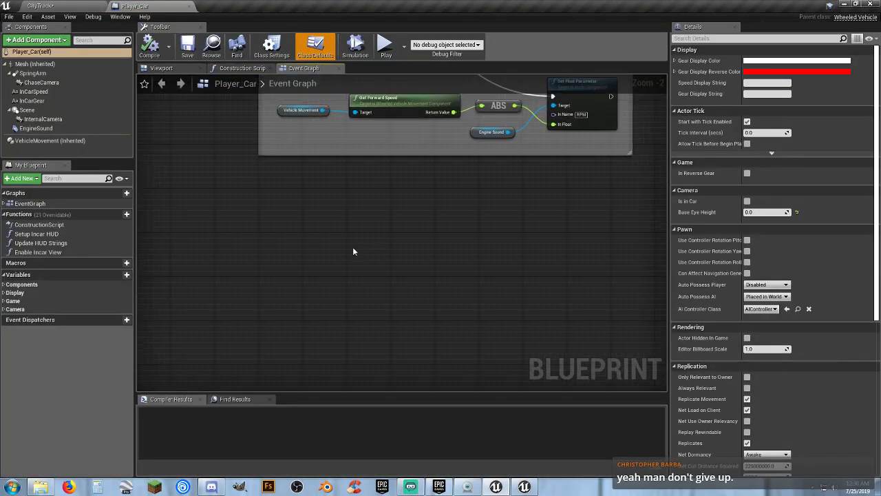
{"action": "scroll", "coordinate": [321, 254], "scroll_direction": "up", "scroll_amount": 2}
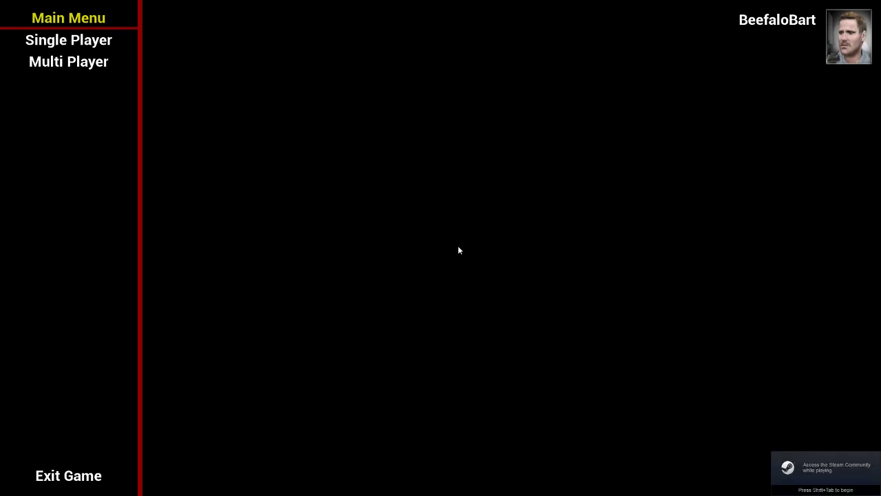
- Host a multiplayer game from the main menu with the server name "sdf"
{"action": "left_click", "coordinate": [103, 66]}
{"action": "left_click", "coordinate": [99, 88]}
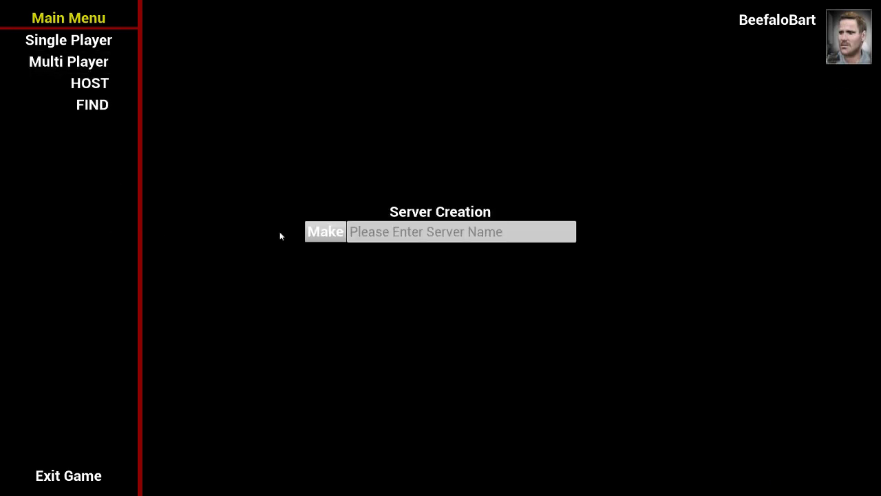
{"action": "left_click", "coordinate": [397, 232]}
{"action": "type", "text": "sdf"}
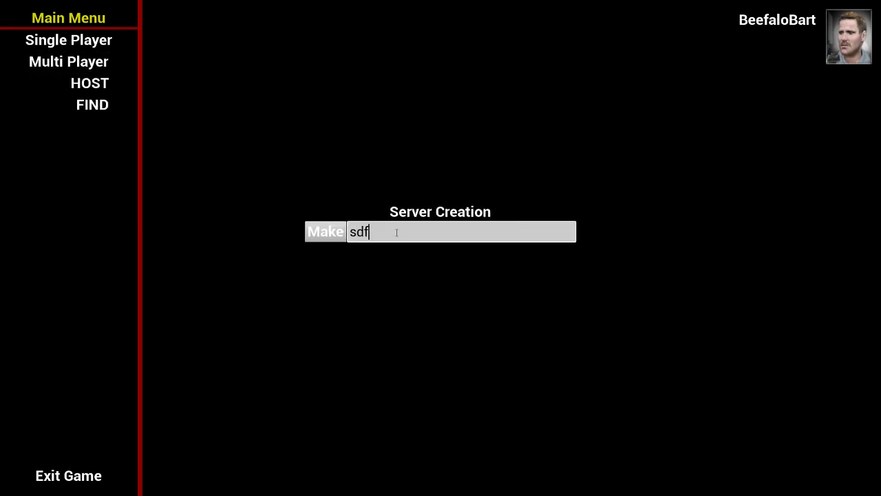
{"action": "left_click", "coordinate": [334, 238]}
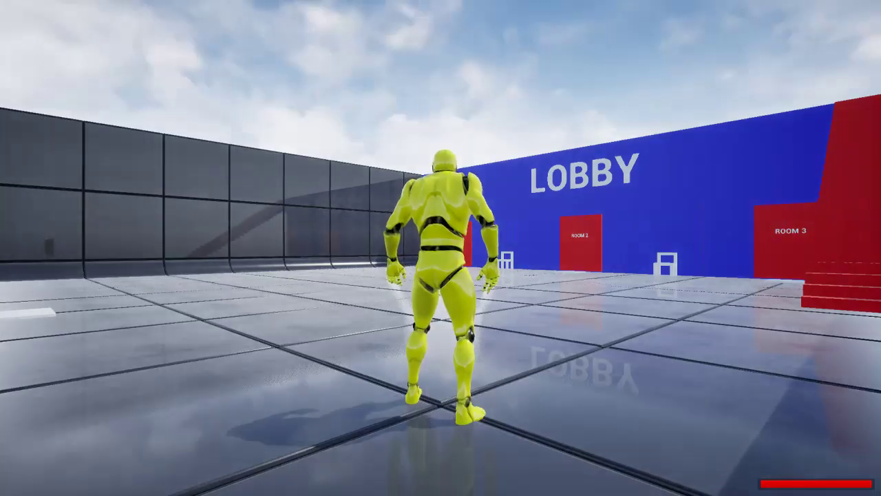
- Run the character around the lobby and look over its room doors, chairs and staircase
{"action": "key", "text": "w"}
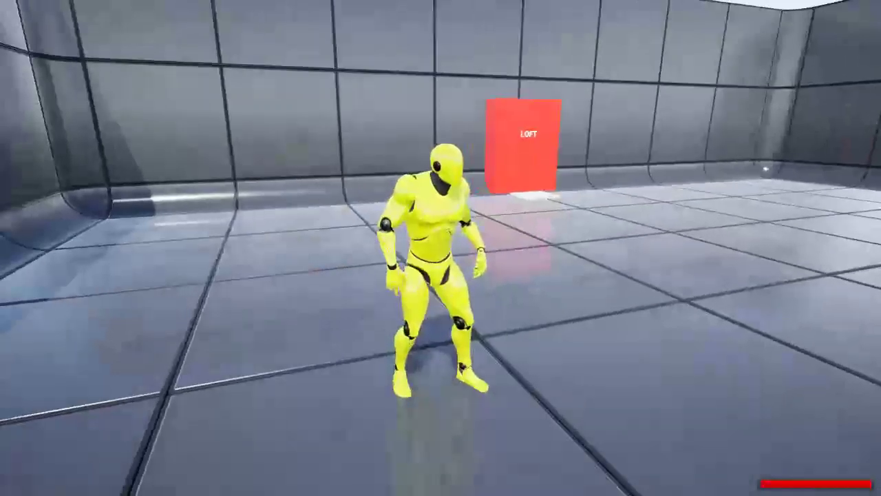
{"action": "key", "text": "a"}
{"action": "key", "text": "w"}
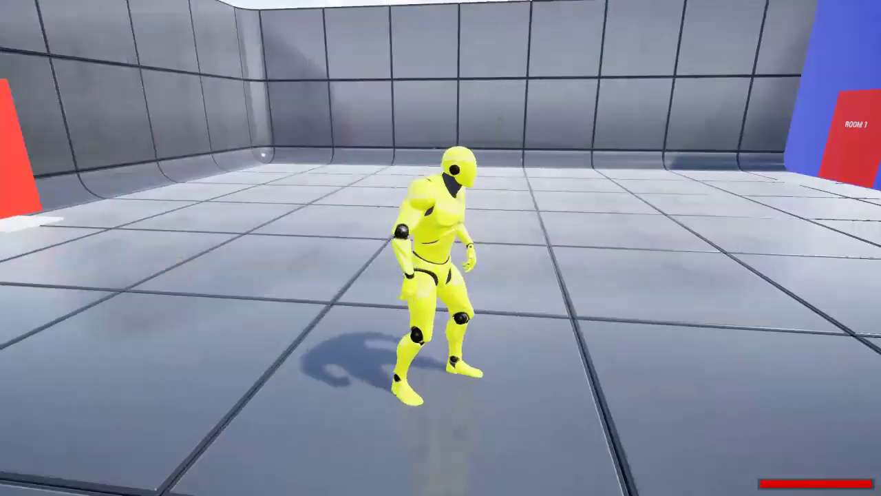
{"action": "key", "text": "w"}
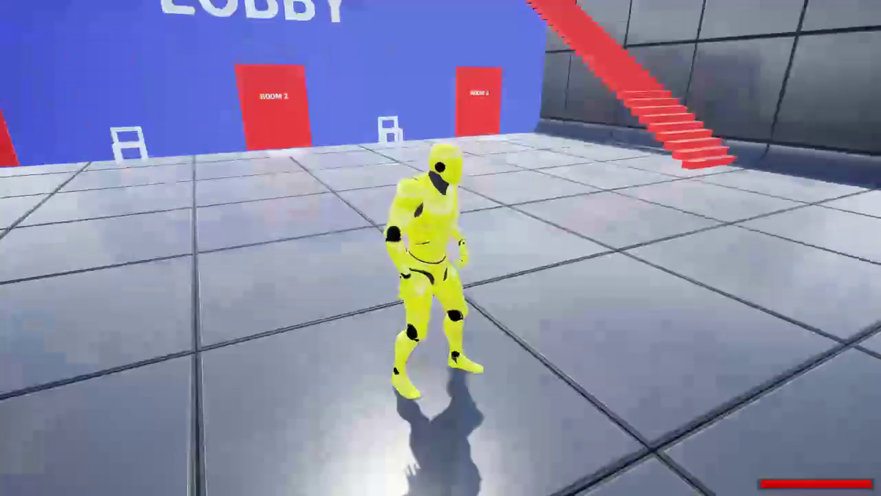
{"action": "key", "text": "a"}
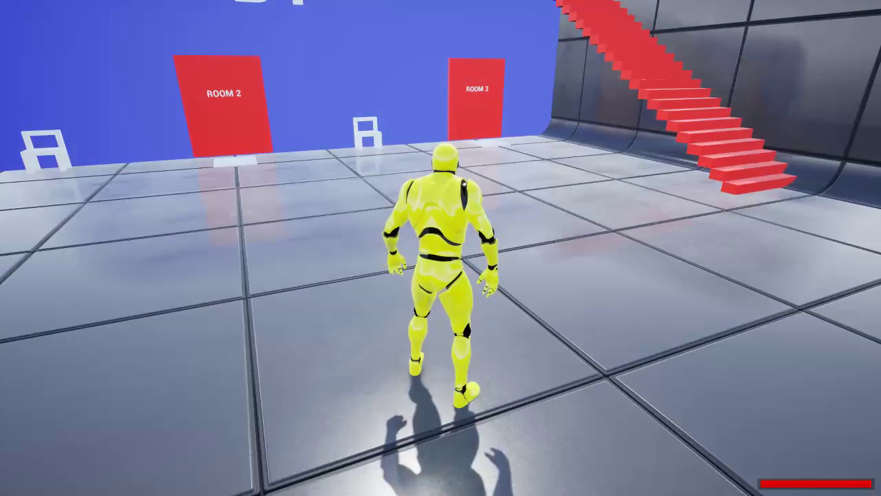
{"action": "key", "text": "d"}
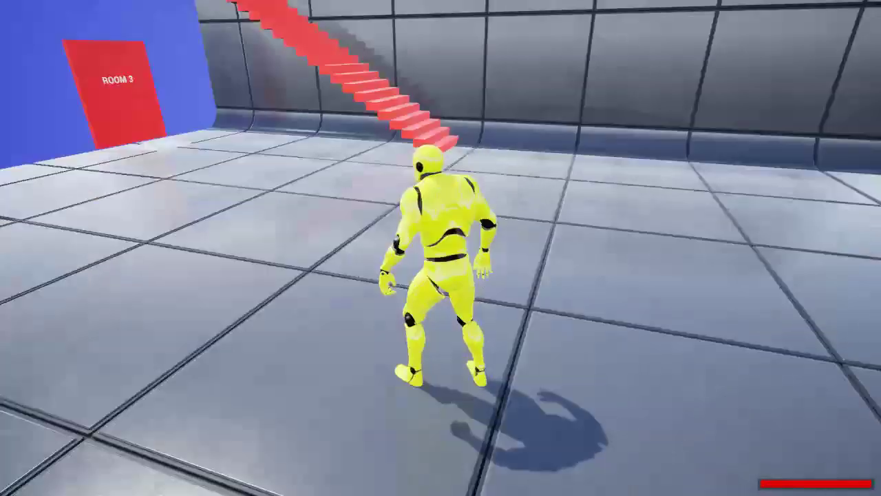
{"action": "key", "text": "w"}
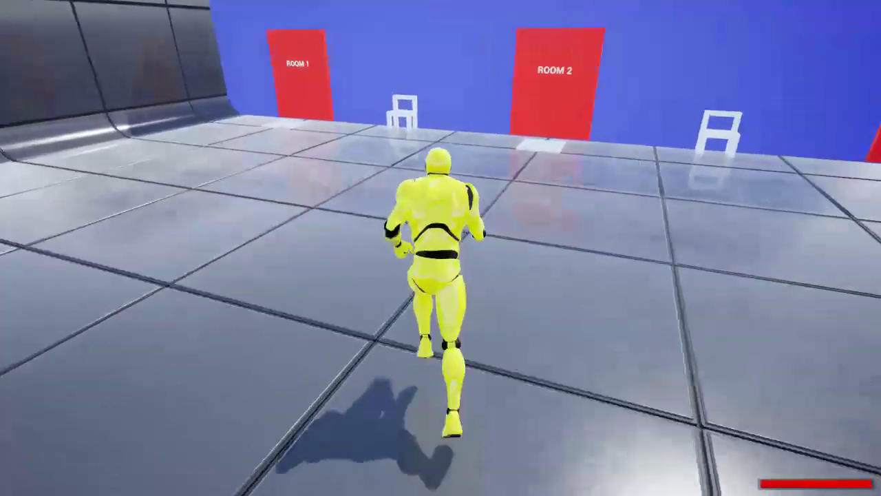
- Run the character onto the white pad at the lobby's Room 2 door to enter Room 2
{"action": "key", "text": "w"}
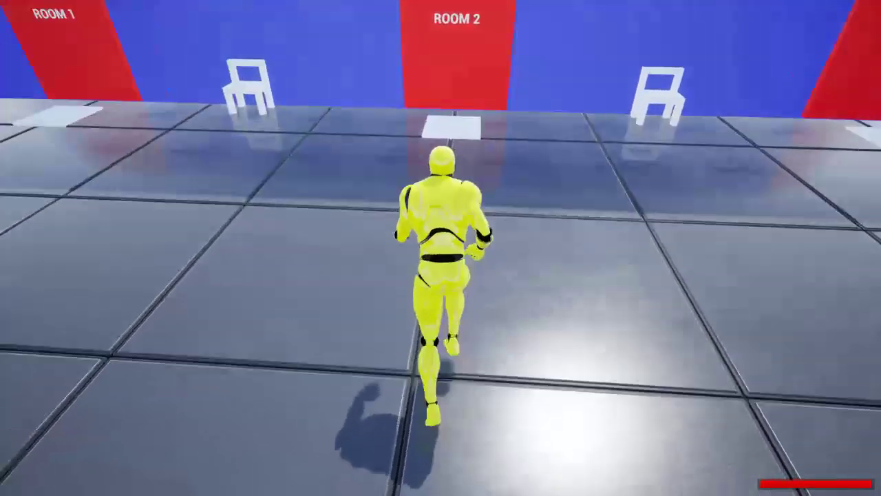
{"action": "key", "text": "a"}
{"action": "key", "text": "w"}
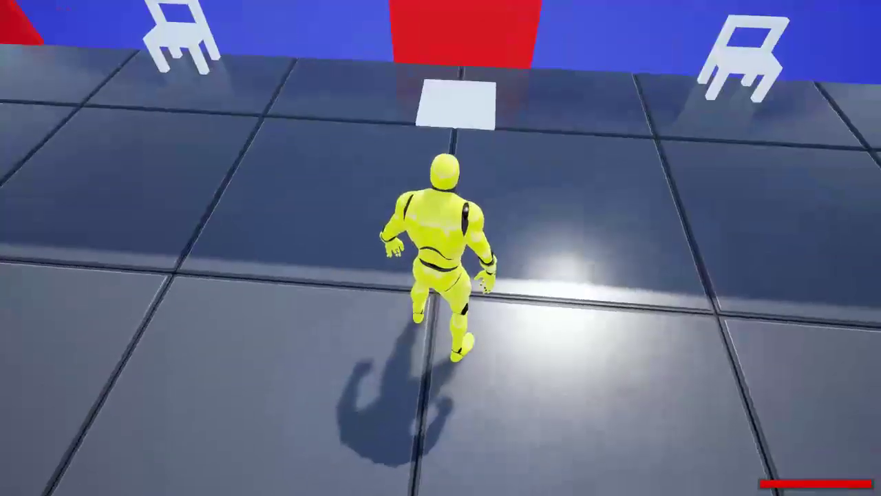
{"action": "key", "text": "w"}
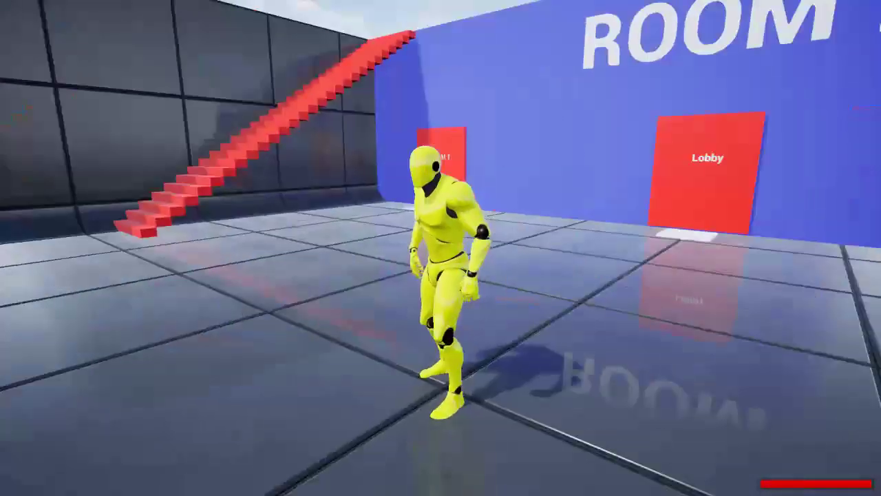
- Turn the character around in Room 2 and go back through the Lobby door
{"action": "key", "text": "w"}
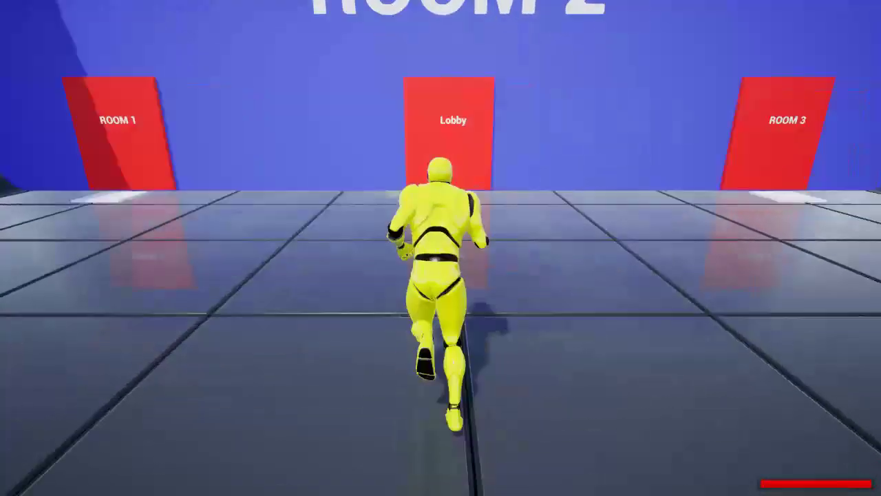
{"action": "key", "text": "w"}
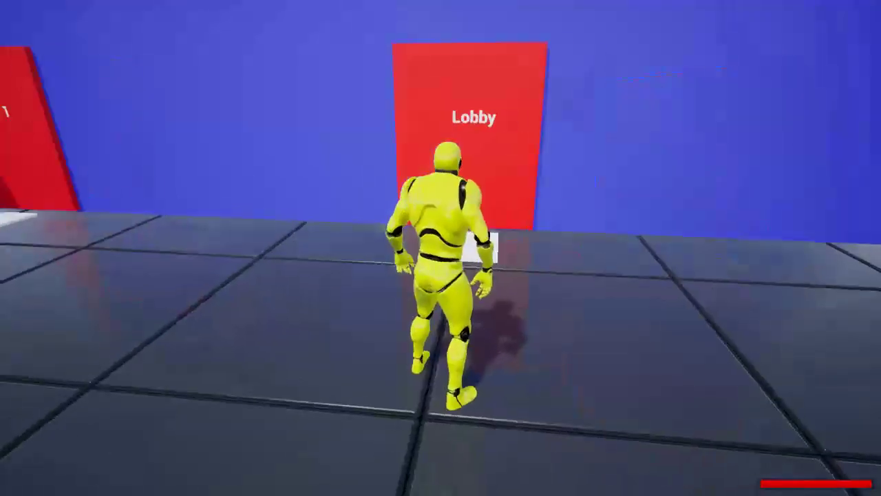
{"action": "key", "text": "w"}
{"action": "key", "text": "s"}
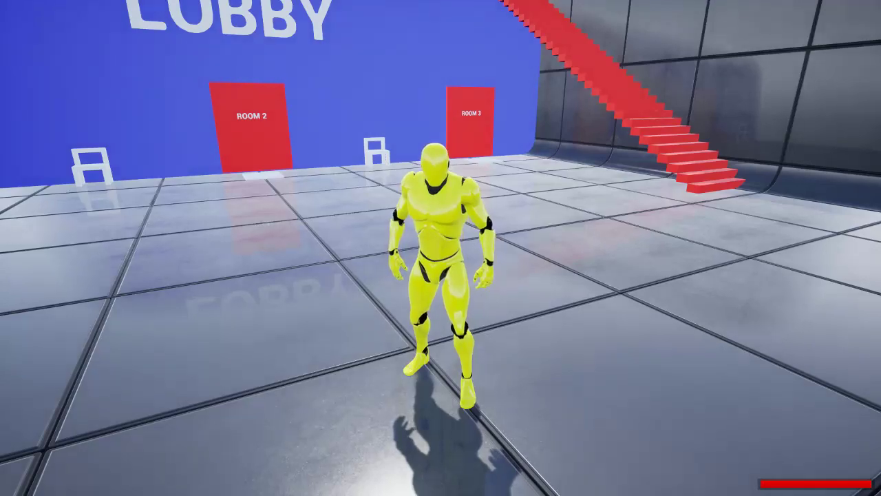
- Run the character past the red staircase and up to the chair between the Room 2 and Room 3 doors
{"action": "key", "text": "w"}
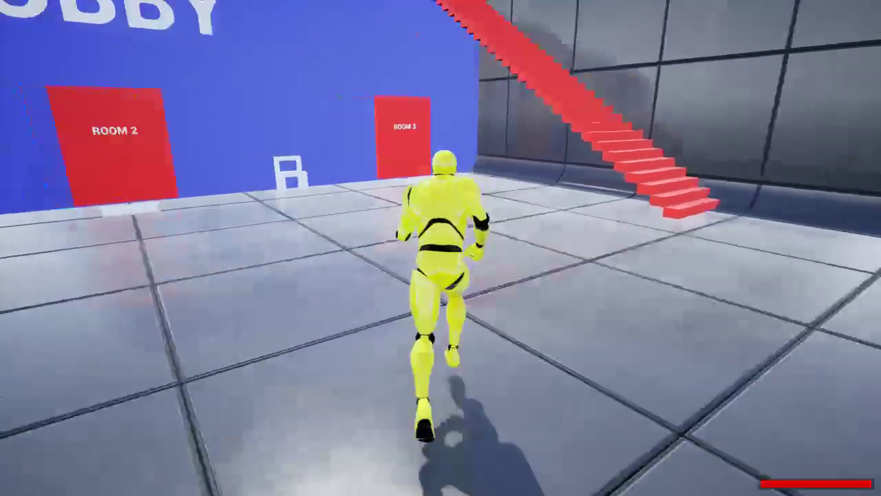
{"action": "key", "text": "a"}
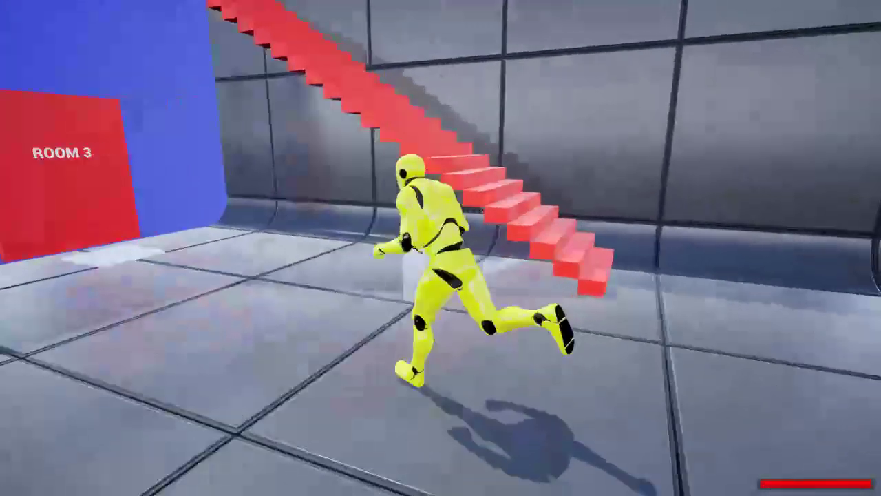
{"action": "key", "text": "w"}
{"action": "key", "text": "a"}
{"action": "key", "text": "d"}
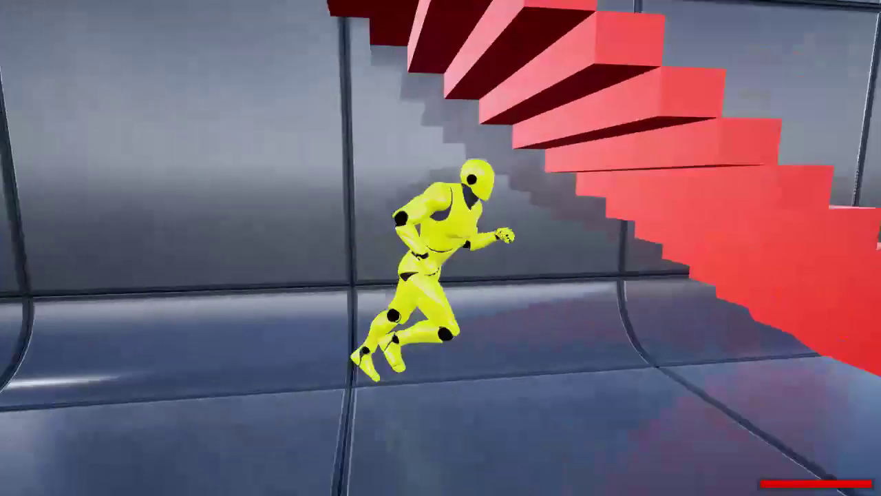
{"action": "key", "text": "a"}
{"action": "key", "text": "w"}
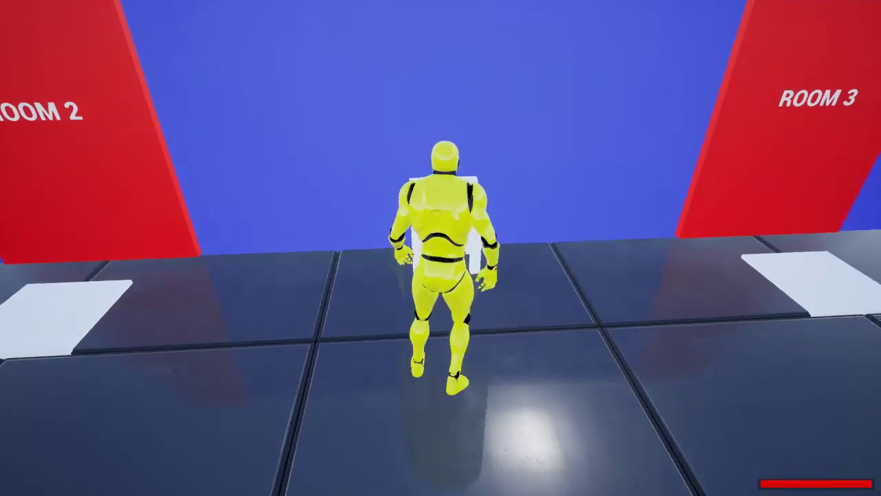
- Test the chair between the Room 2 and Room 3 doors by sitting down and standing up twice
{"action": "key", "text": "e"}
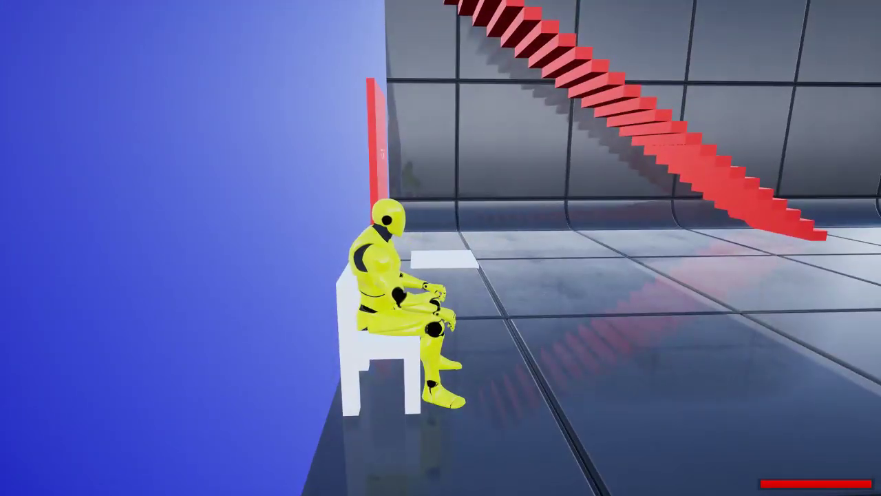
{"action": "key", "text": "e"}
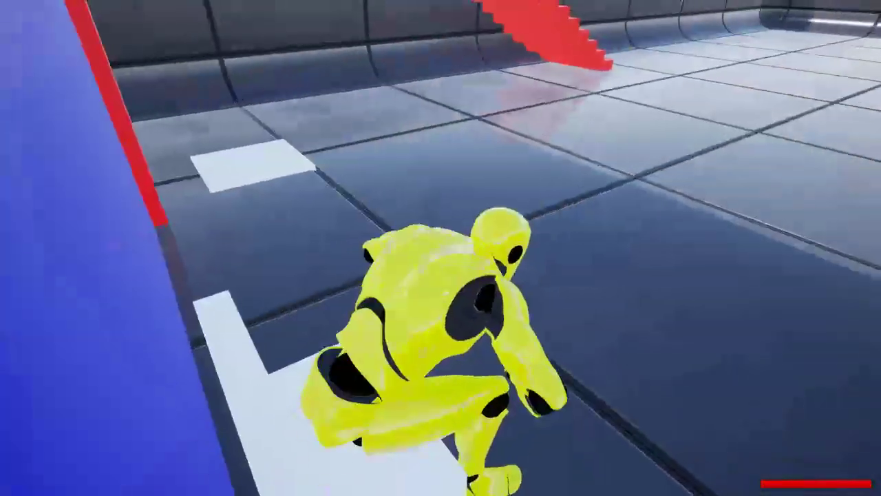
{"action": "key", "text": "w"}
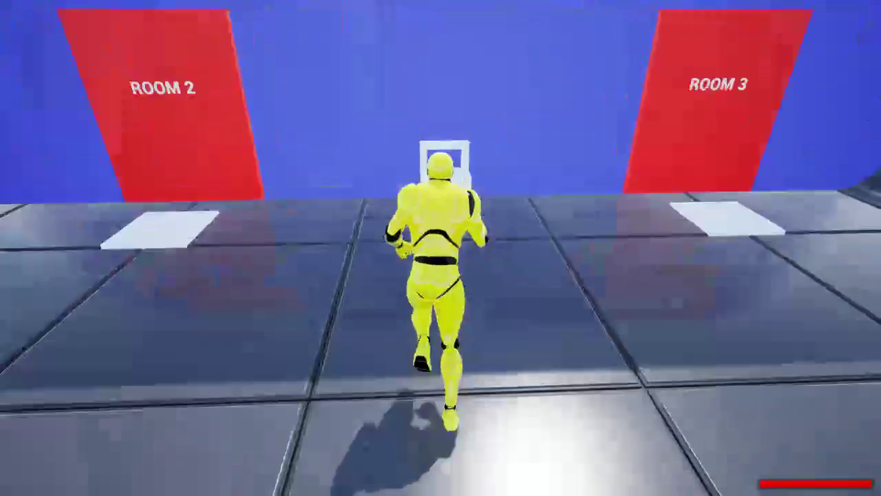
{"action": "key", "text": "e"}
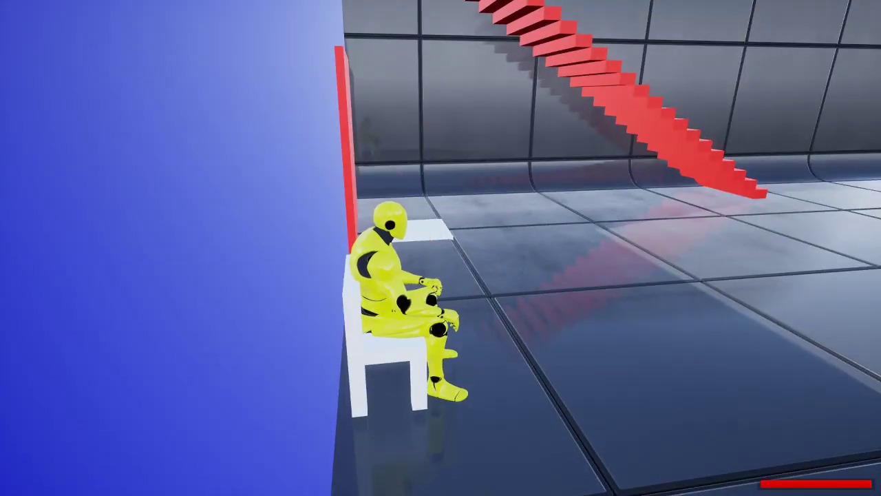
{"action": "key", "text": "e"}
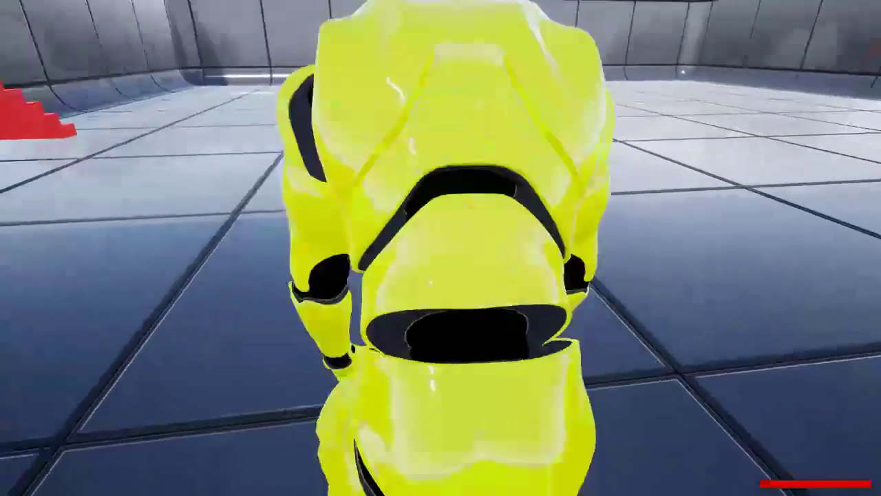
- Walk the character back and forth around the chair between the Room 2 and Room 3 doors to examine it from several sides
{"action": "key", "text": "w"}
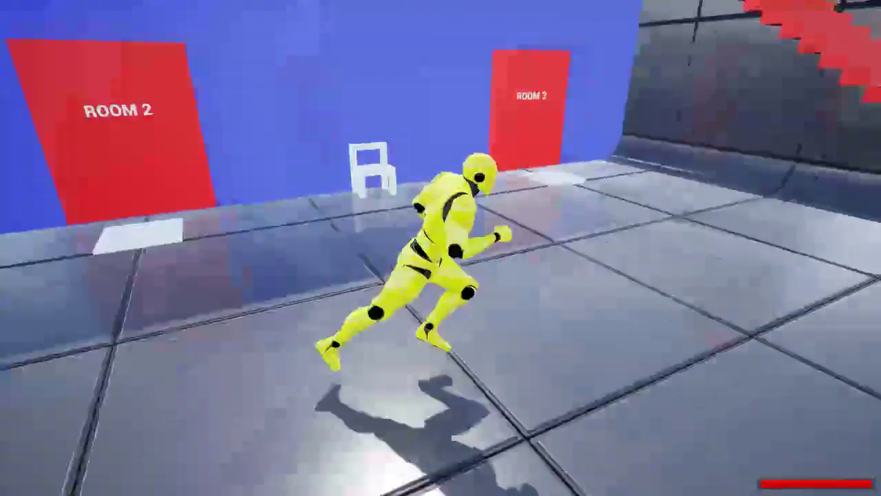
{"action": "key", "text": "w"}
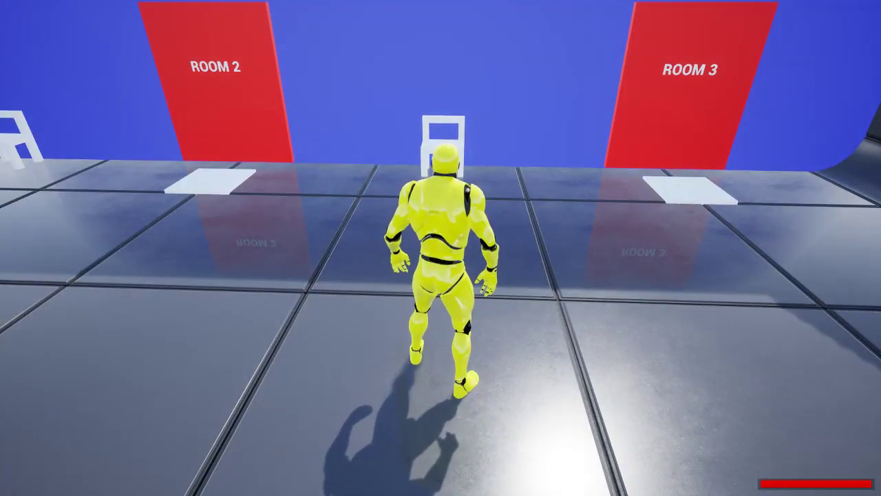
{"action": "key", "text": "w"}
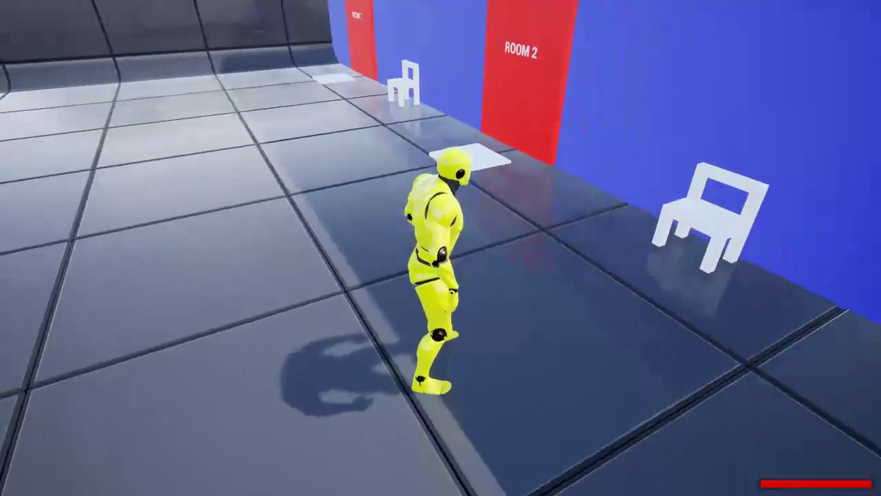
{"action": "key", "text": "w"}
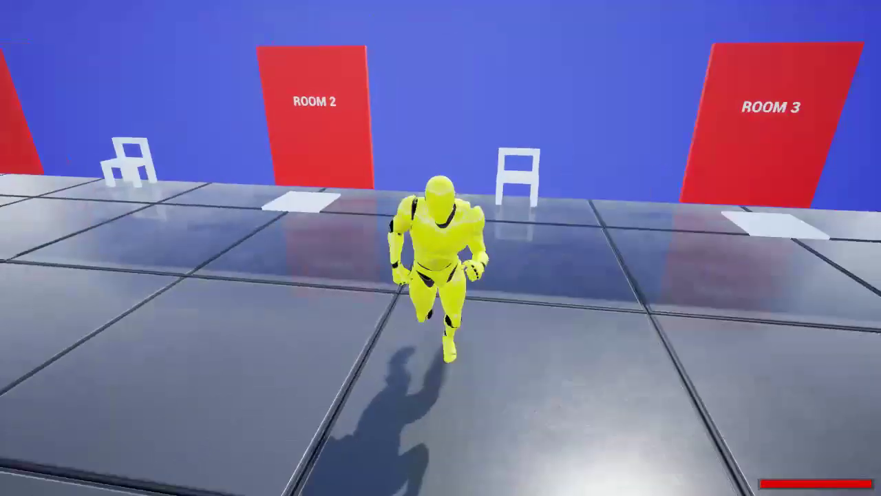
{"action": "key", "text": "w"}
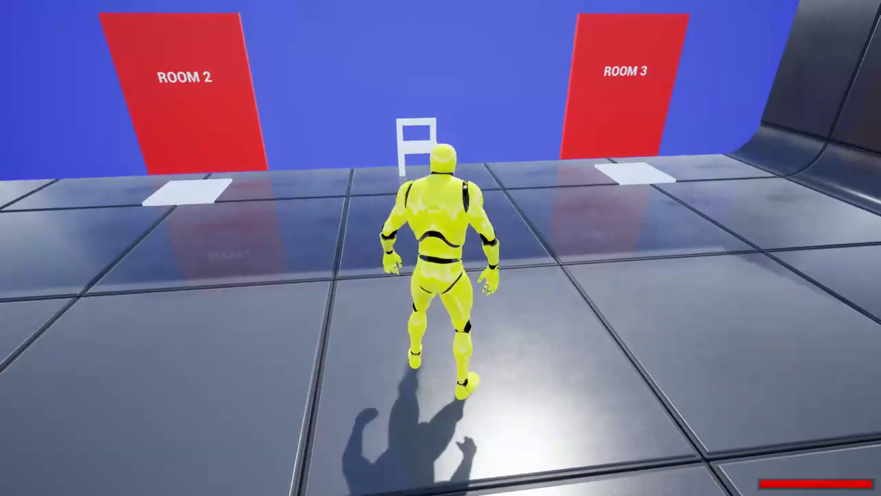
{"action": "key", "text": "w"}
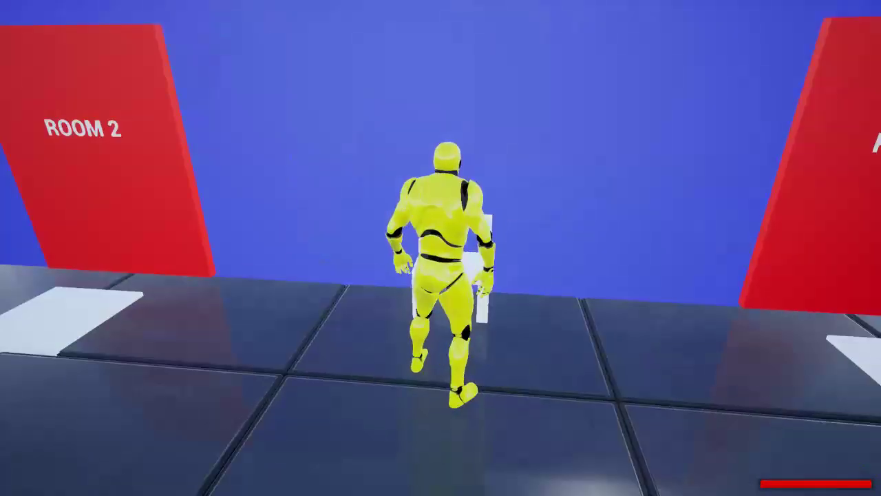
{"action": "key", "text": "w"}
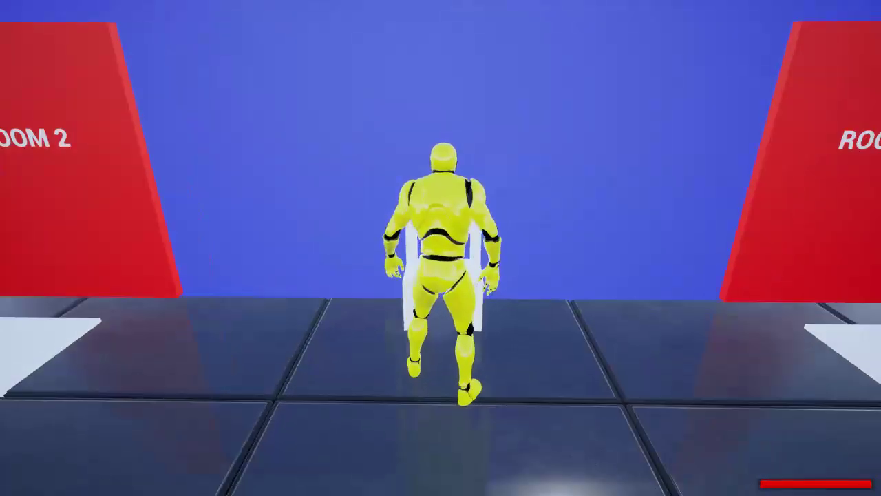
{"action": "key", "text": "w"}
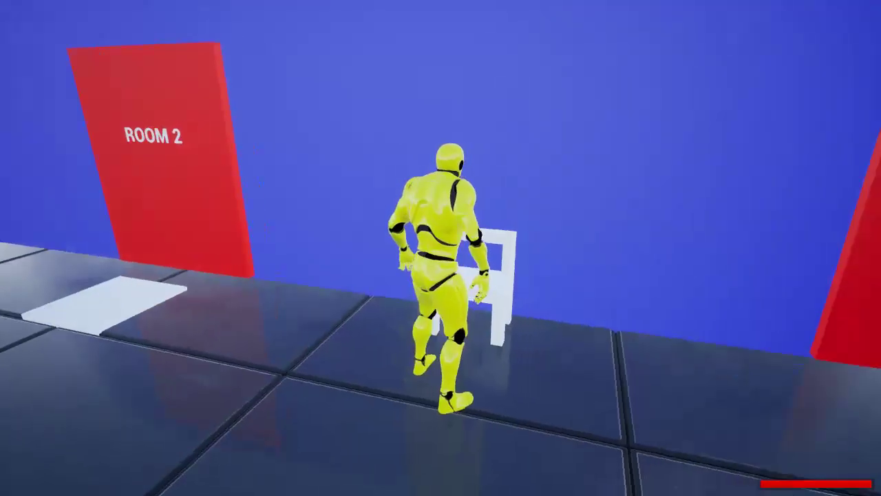
{"action": "key", "text": "w"}
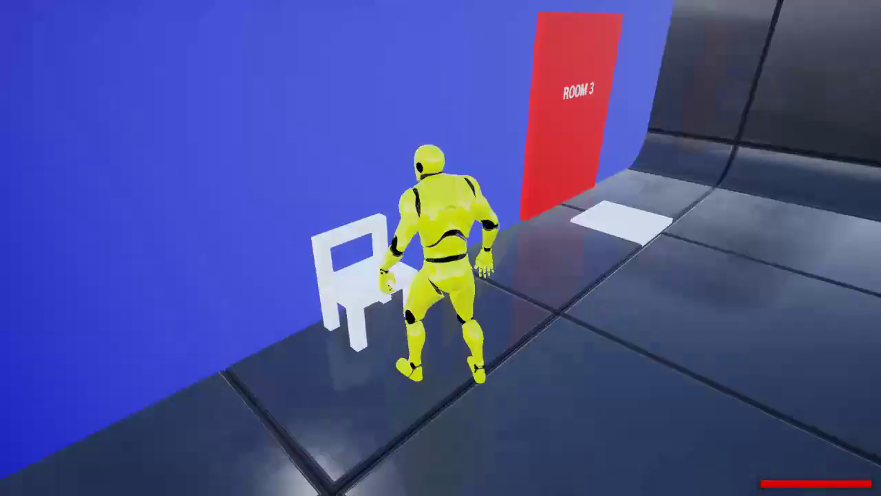
- Walk the character back and forth in front of the chair between the Room 2 and Room 3 doors and try using it
{"action": "key", "text": "w"}
{"action": "key", "text": "w"}
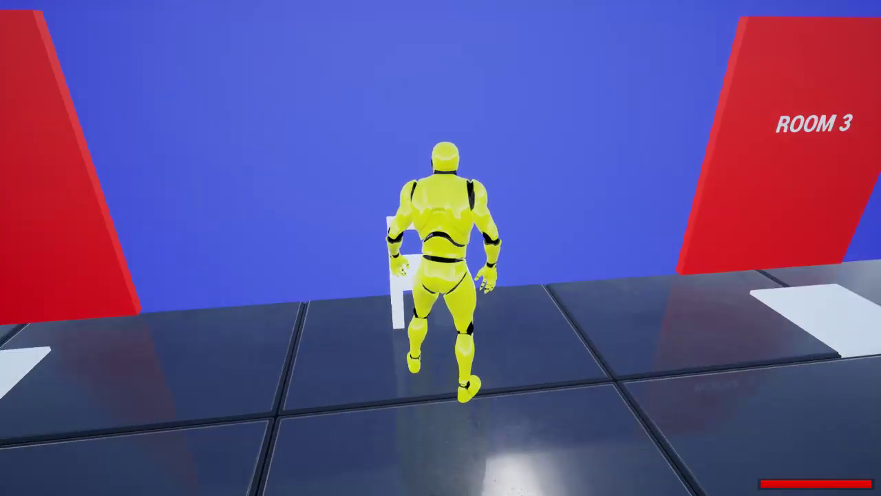
{"action": "key", "text": "s"}
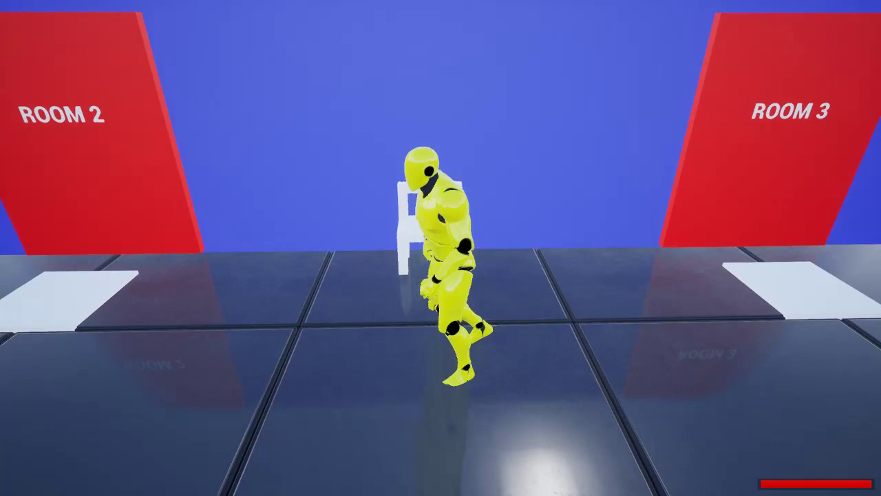
{"action": "key", "text": "w"}
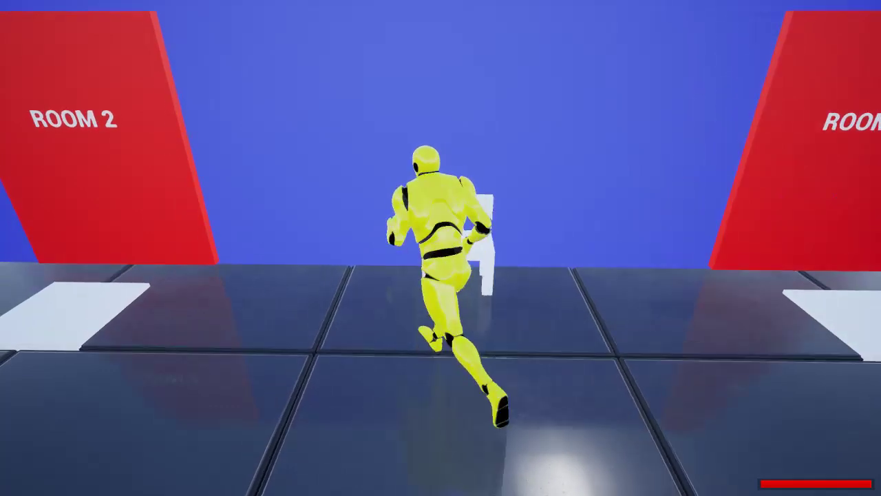
{"action": "key", "text": "w"}
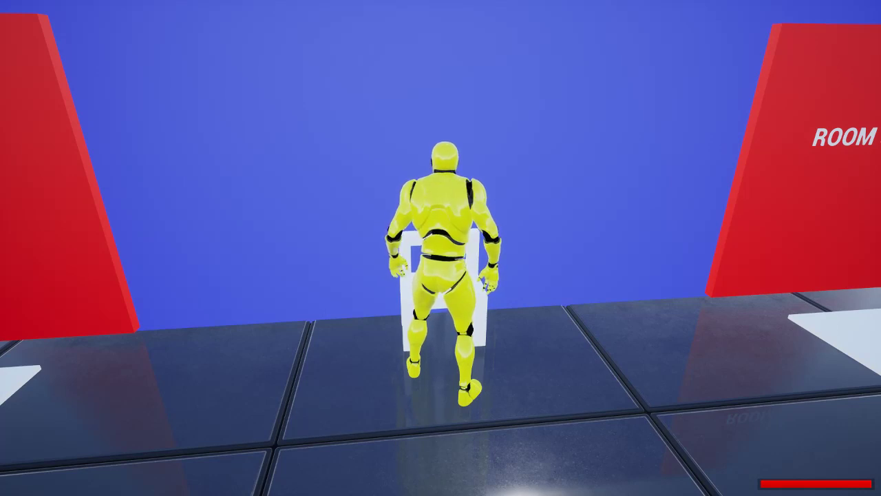
{"action": "key", "text": "e"}
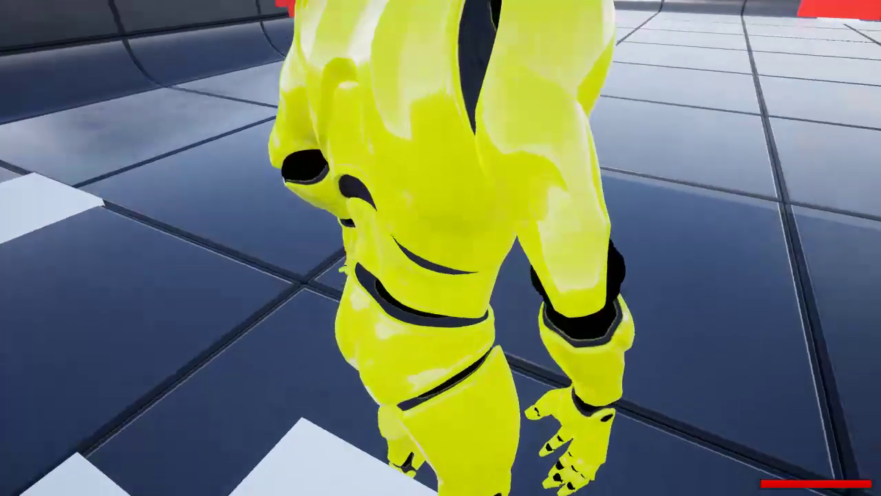
- Run the character across the lobby and back, and sit down in the chair between the Room 2 and Room 3 doors
{"action": "key", "text": "w"}
{"action": "key", "text": "w"}
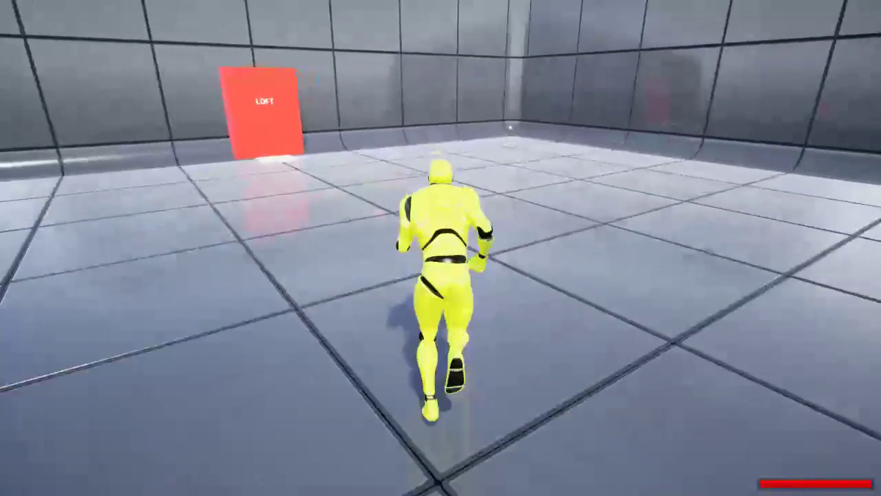
{"action": "key", "text": "w"}
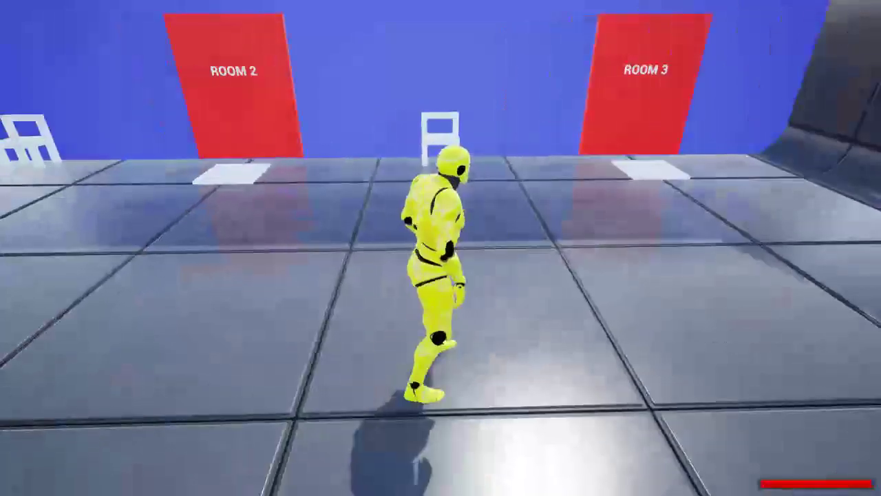
{"action": "key", "text": "w"}
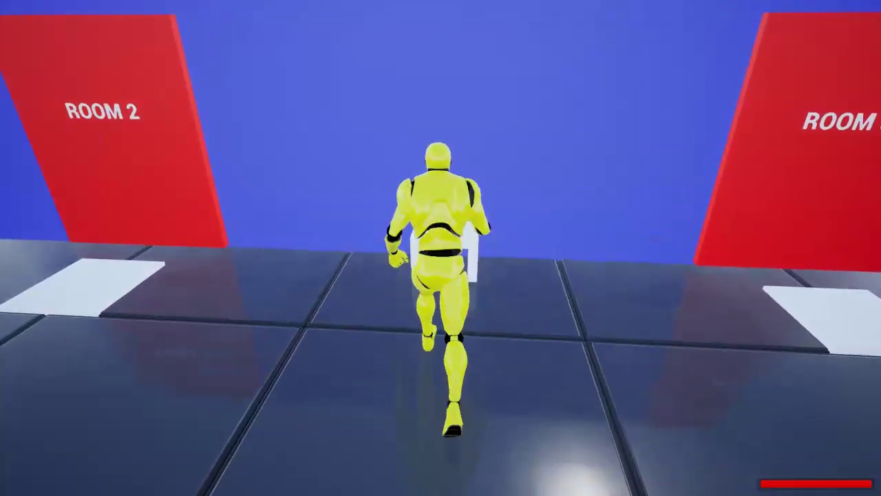
{"action": "key", "text": "e"}
{"action": "key", "text": "e"}
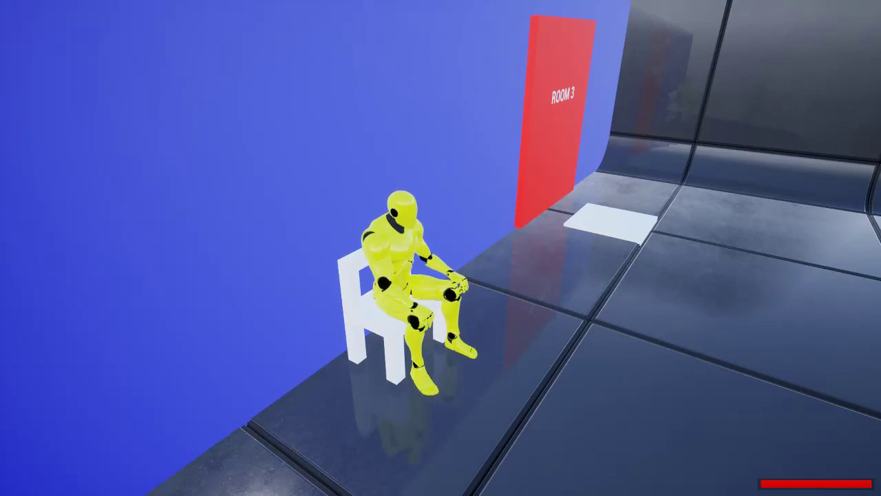
- Pause the game and leave the session for the main menu
{"action": "key", "text": "Escape"}
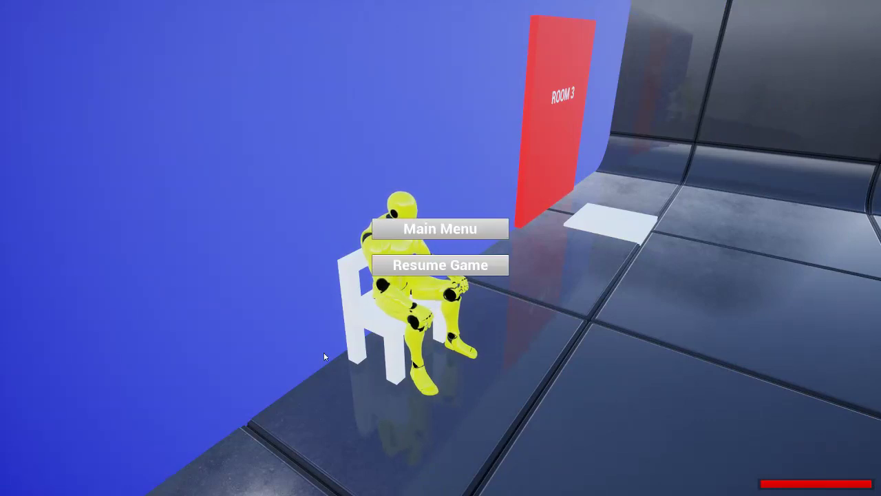
{"action": "left_click", "coordinate": [467, 234]}
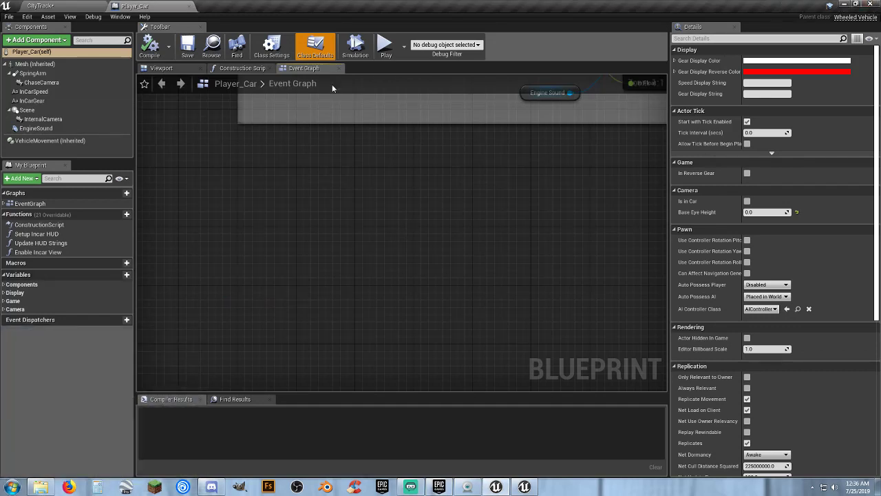
- Close the Player_Car blueprint, saving the CityTrack level before closing the BBG_MCO project
{"action": "left_click", "coordinate": [189, 6]}
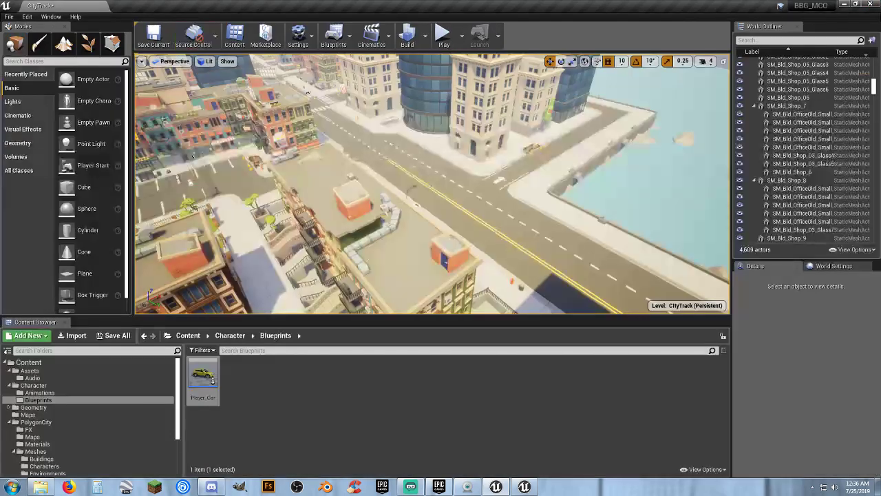
{"action": "left_click", "coordinate": [127, 335]}
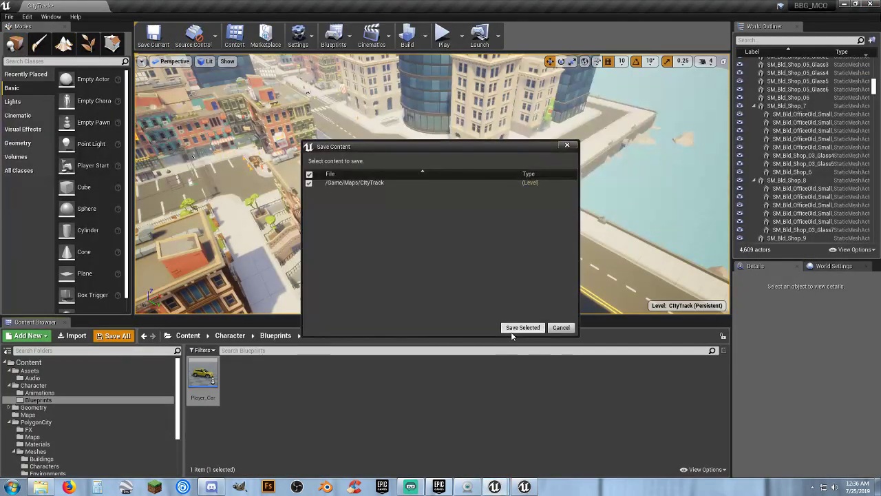
{"action": "left_click", "coordinate": [522, 328]}
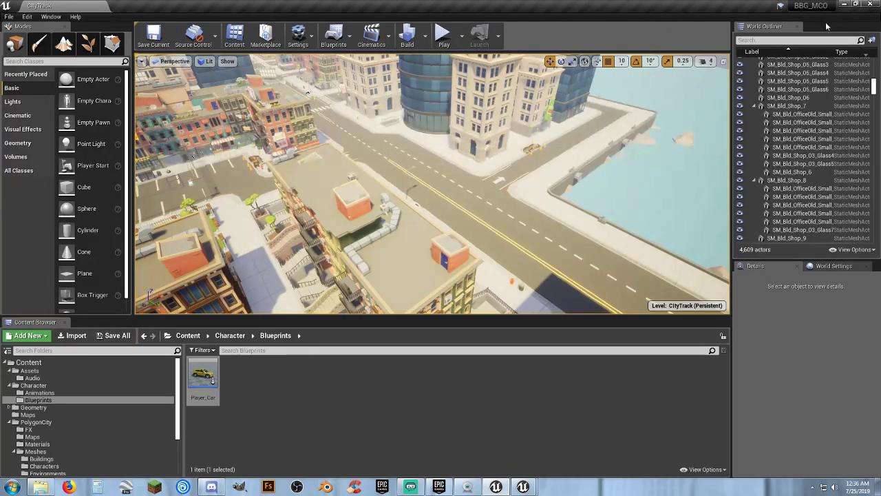
{"action": "left_click", "coordinate": [871, 5]}
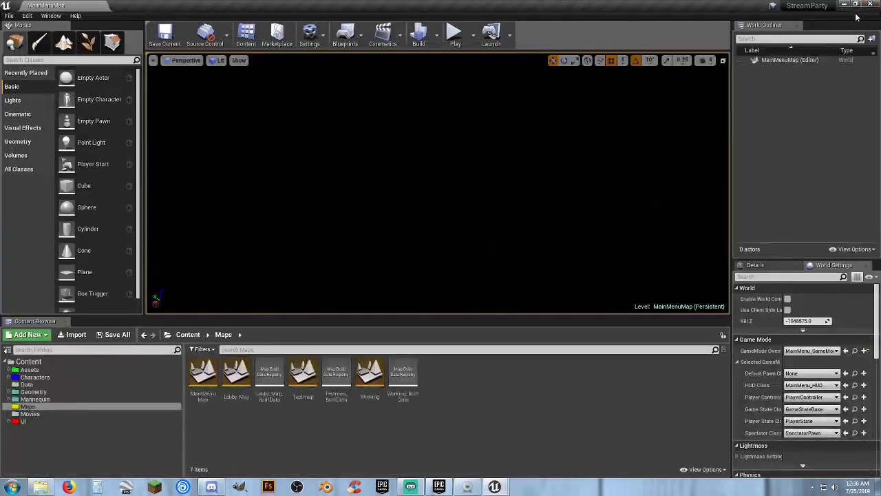
- Close the StreamParty editor and reopen the project
{"action": "mouse_move", "coordinate": [494, 487]}
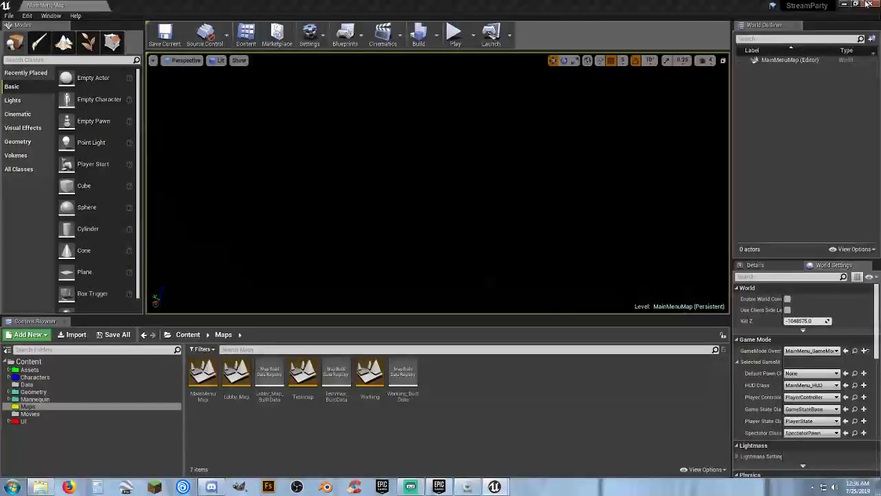
{"action": "left_click", "coordinate": [869, 4]}
{"action": "left_click", "coordinate": [839, 7]}
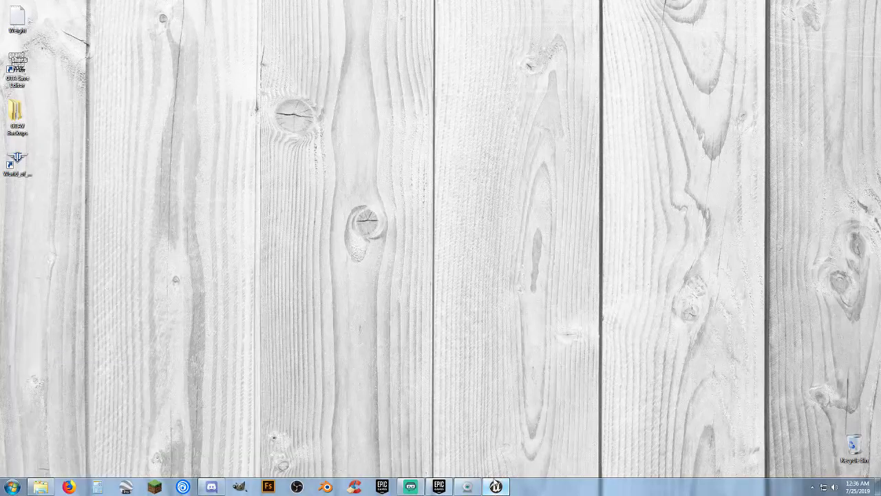
{"action": "left_click_drag", "start_coordinate": [0, 180], "coordinate": [531, 57]}
{"action": "left_click", "coordinate": [699, 55]}
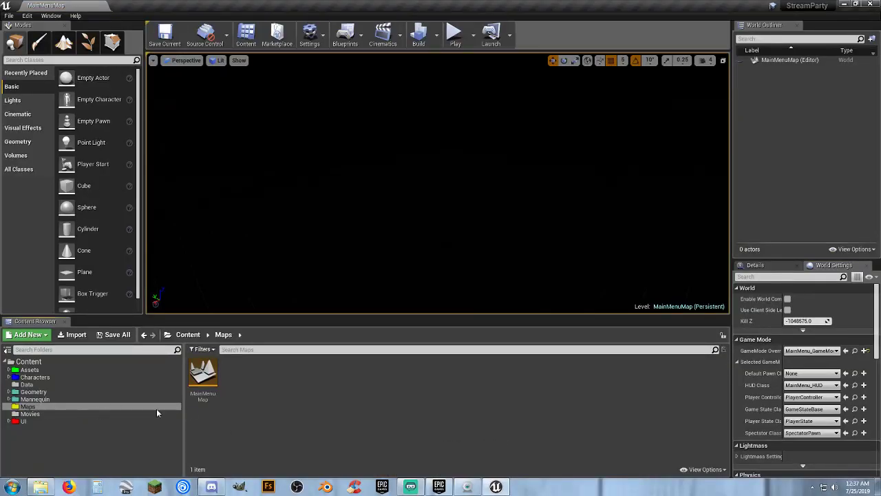
- Open the Lobby_Map level from the Maps folder, followed by the Testmap level
{"action": "left_click", "coordinate": [63, 406]}
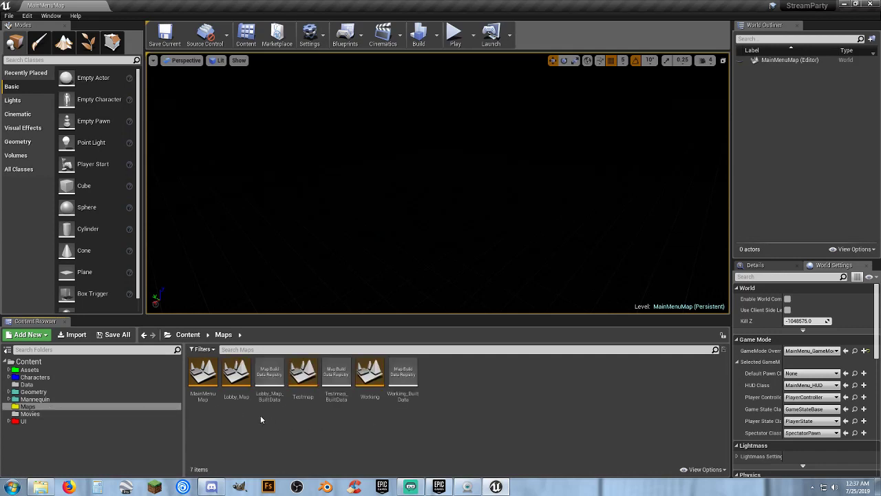
{"action": "double_click", "coordinate": [236, 376]}
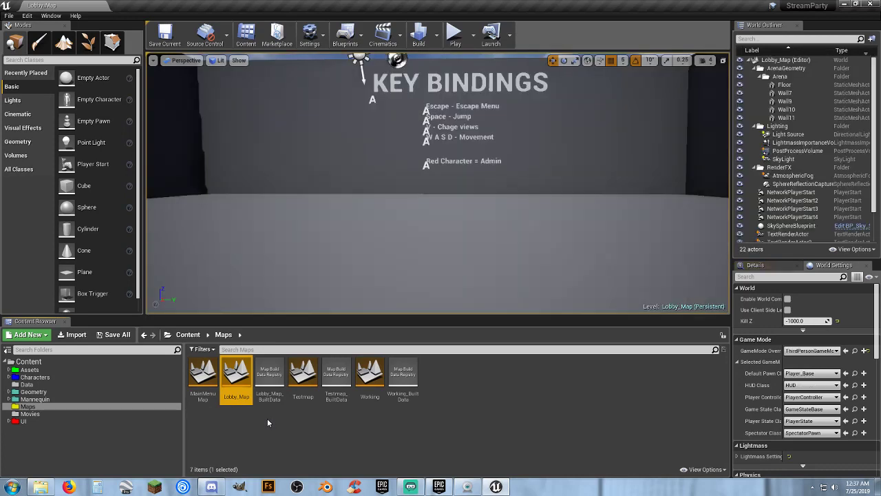
{"action": "double_click", "coordinate": [312, 403]}
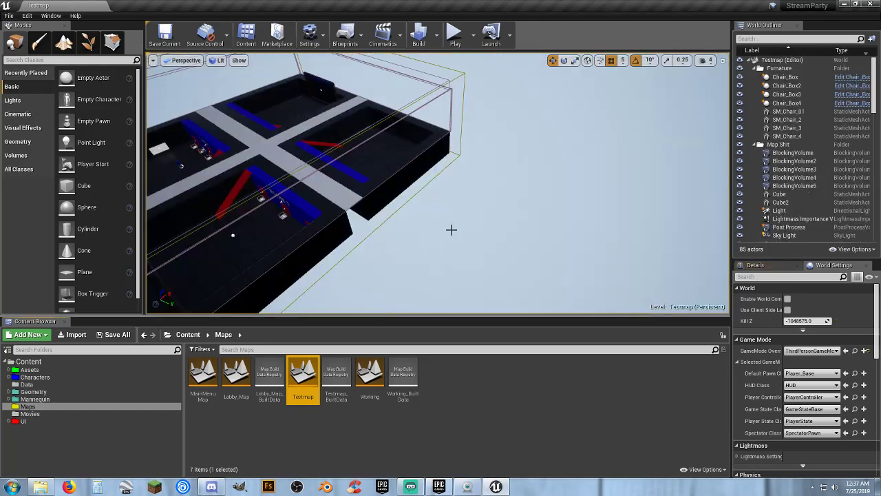
- Play Testmap in the editor and run the character up to the video screen on the lobby wall
{"action": "right_click_drag", "start_coordinate": [451, 230], "coordinate": [473, 72]}
{"action": "key", "text": "w"}
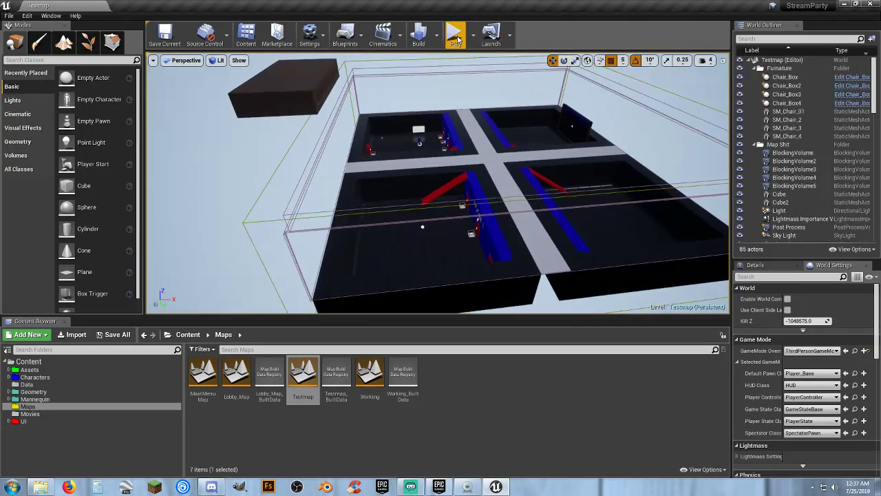
{"action": "left_click", "coordinate": [455, 35]}
{"action": "key", "text": "w"}
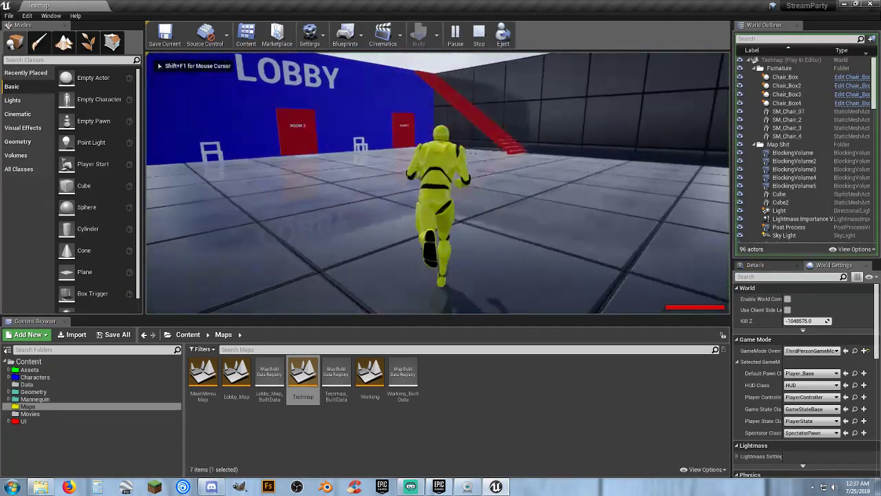
{"action": "key", "text": "w"}
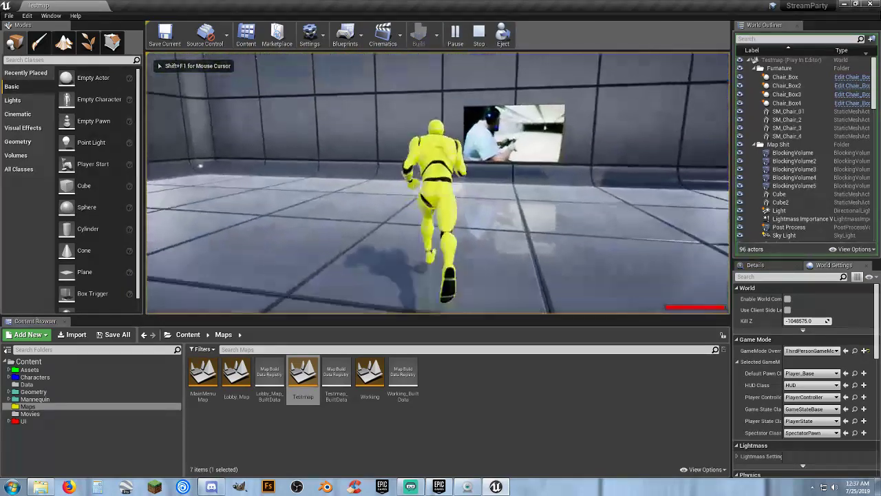
{"action": "key", "text": "s"}
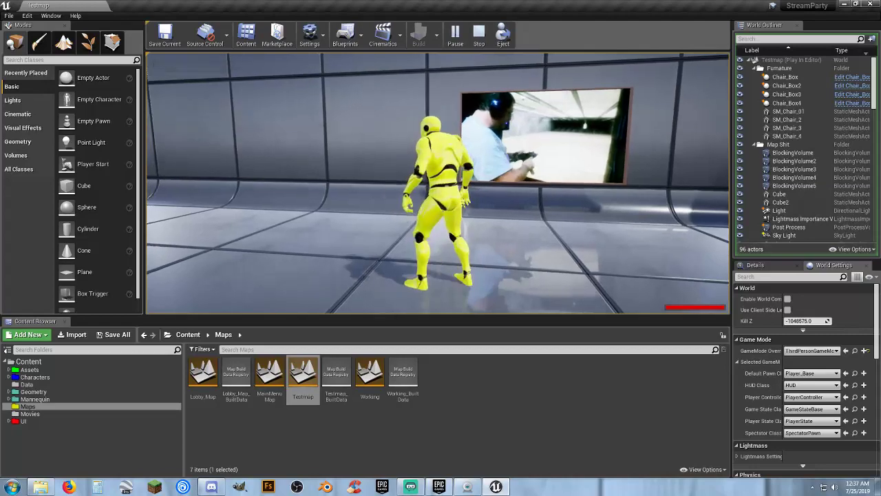
{"action": "key", "text": "s"}
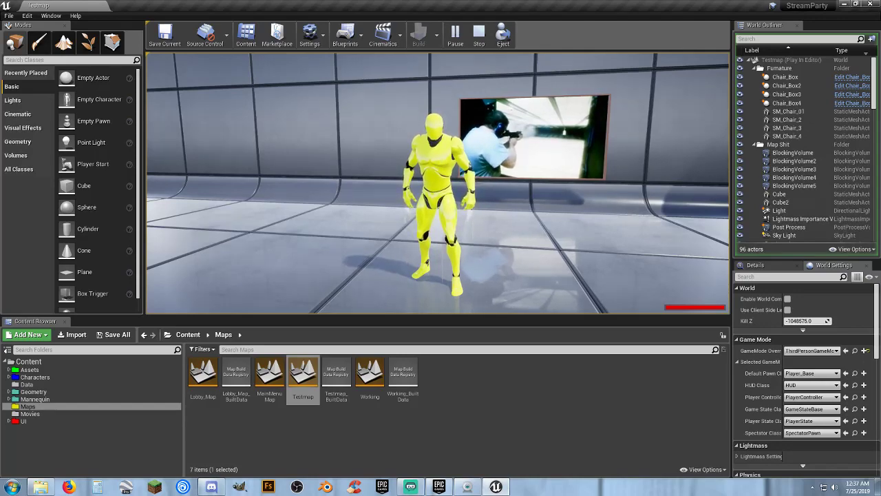
- Run the character from the video screen to the chair between the Room 2 and Room 3 doors
{"action": "key", "text": "s"}
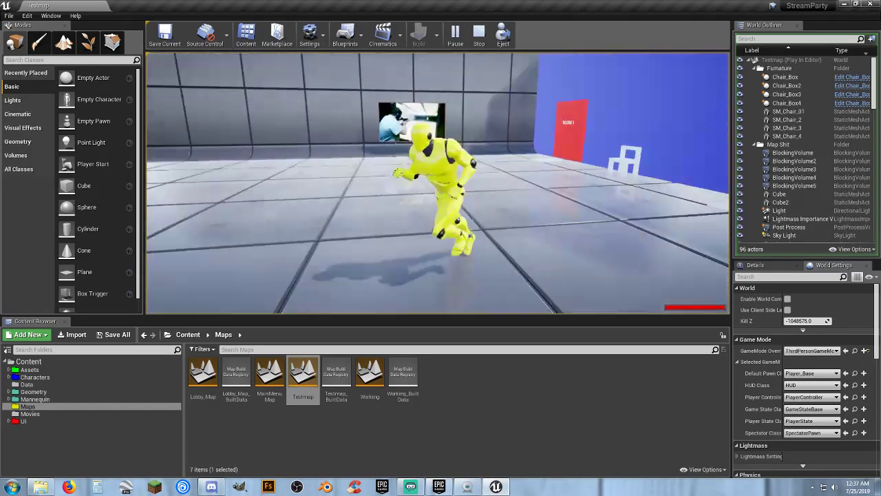
{"action": "key", "text": "w"}
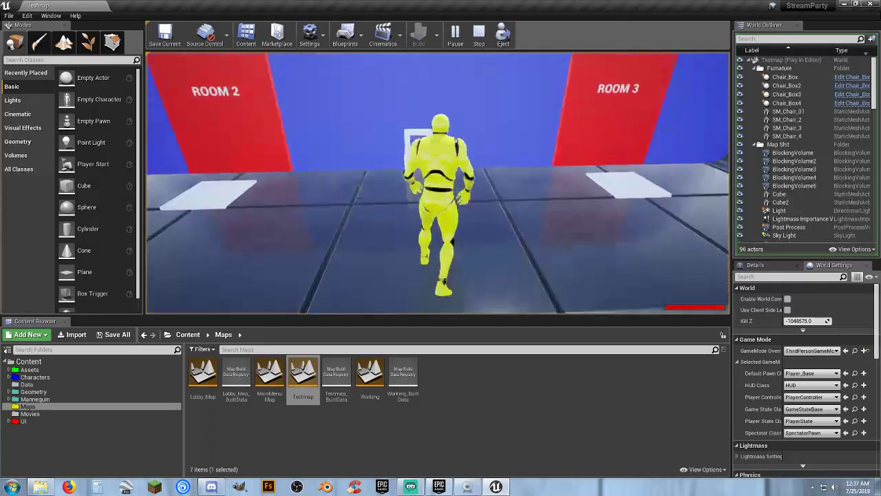
- Test sitting on and getting up from the chair between Room 2 and Room 3, then end the play session
{"action": "key", "text": "e"}
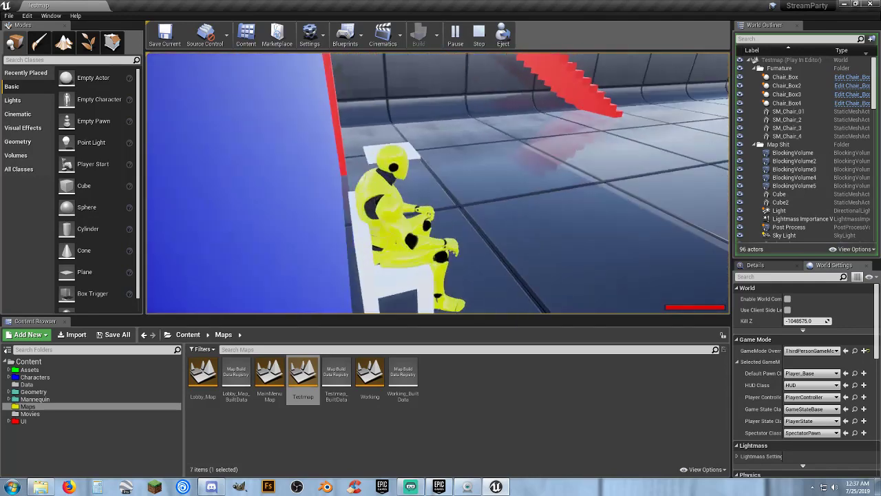
{"action": "key", "text": "e"}
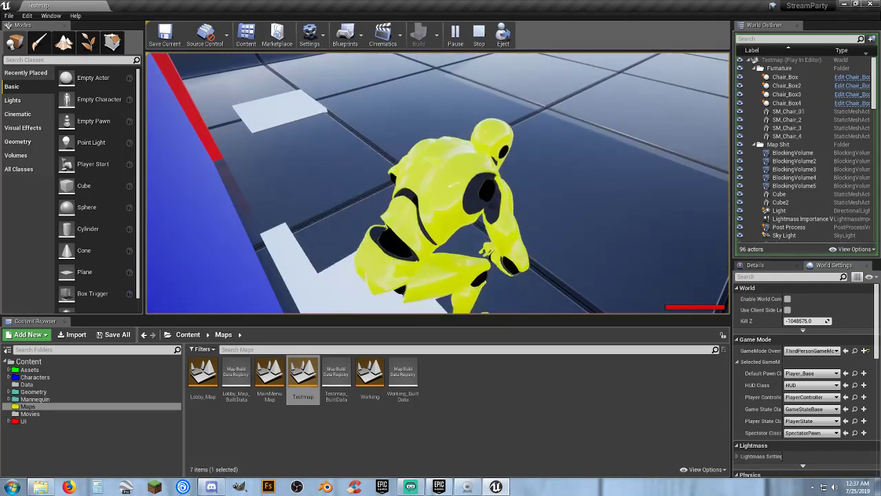
{"action": "key", "text": "w"}
{"action": "key", "text": "d"}
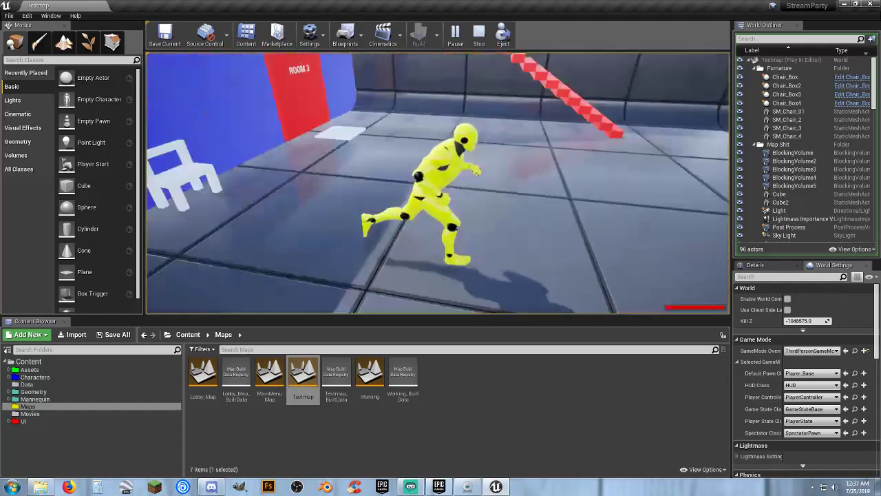
{"action": "key", "text": "d"}
{"action": "key", "text": "Escape"}
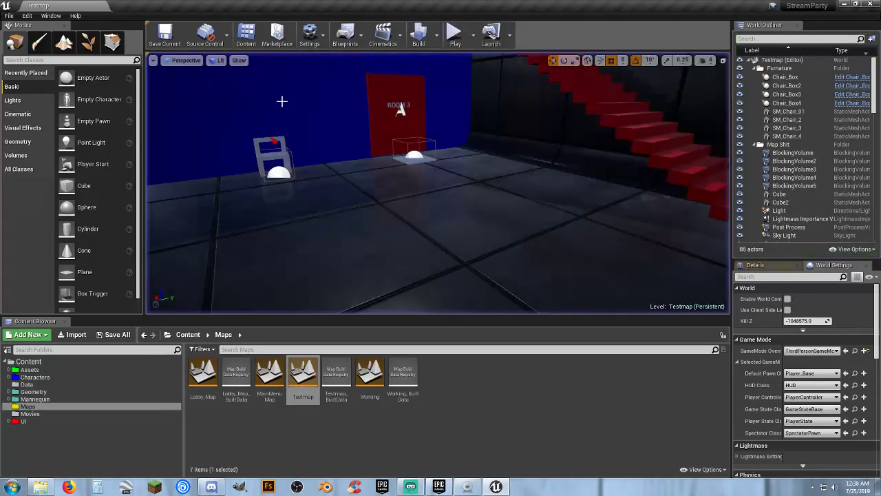
- Set the number of players to 2 and launch the level in a new editor window
{"action": "left_click", "coordinate": [474, 44]}
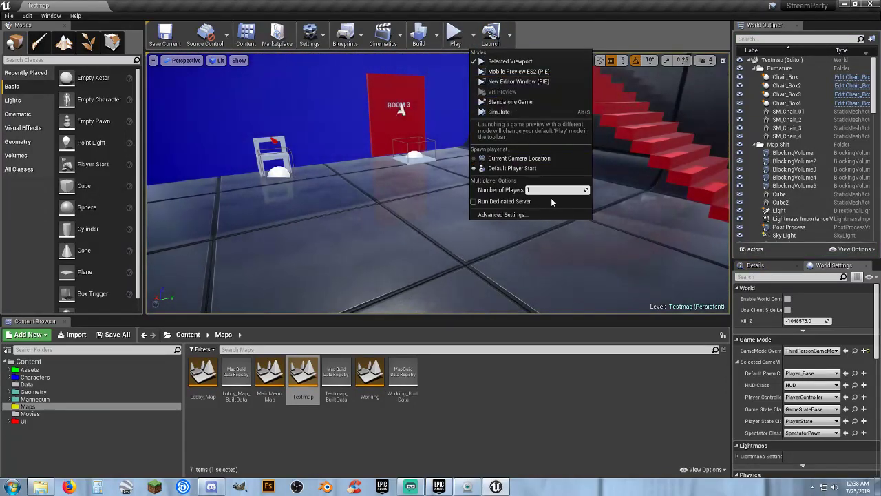
{"action": "left_click_drag", "start_coordinate": [549, 190], "coordinate": [559, 190]}
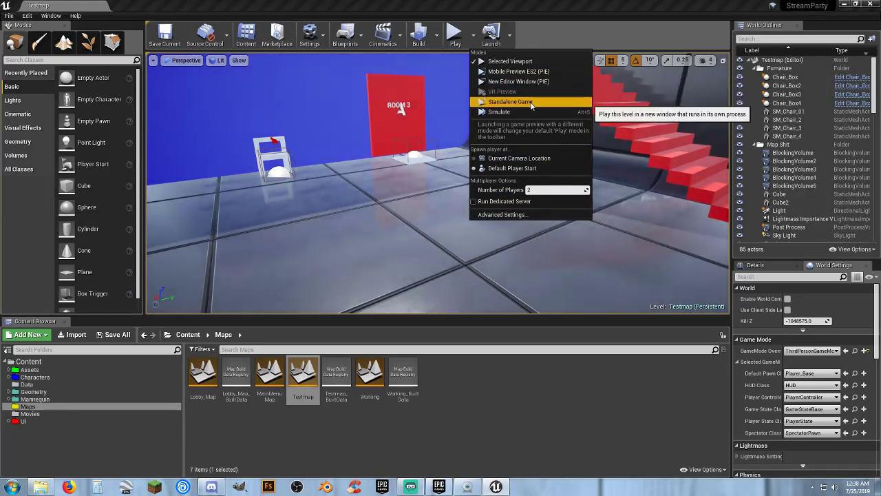
{"action": "left_click", "coordinate": [523, 82]}
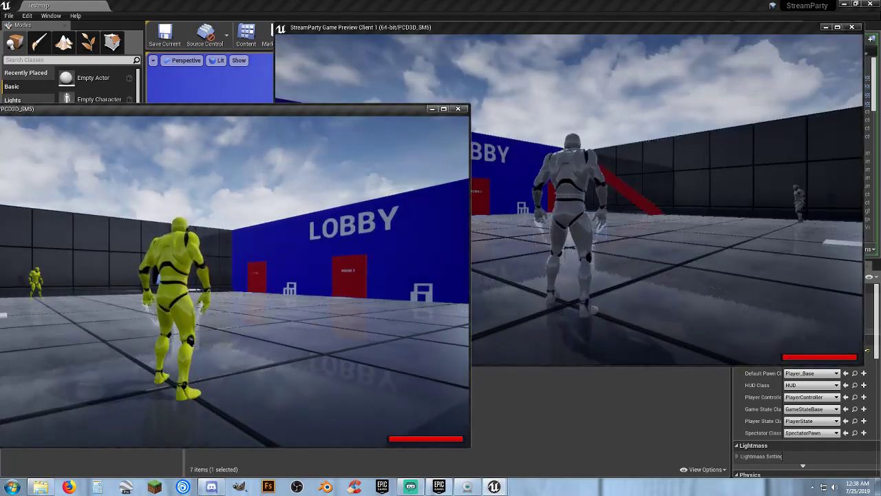
- Narrow the server preview window, move it fully on screen and extend its height for a side-by-side comparison
{"action": "left_click", "coordinate": [482, 179]}
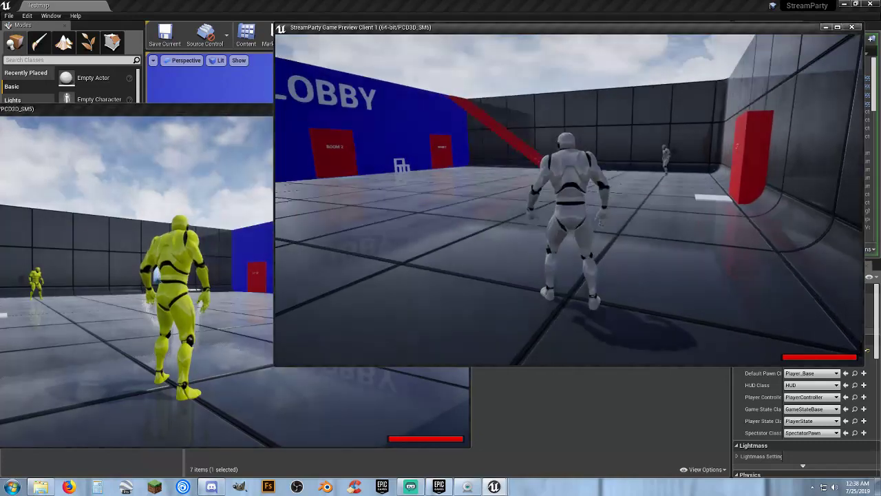
{"action": "left_click_drag", "start_coordinate": [255, 115], "coordinate": [392, 134]}
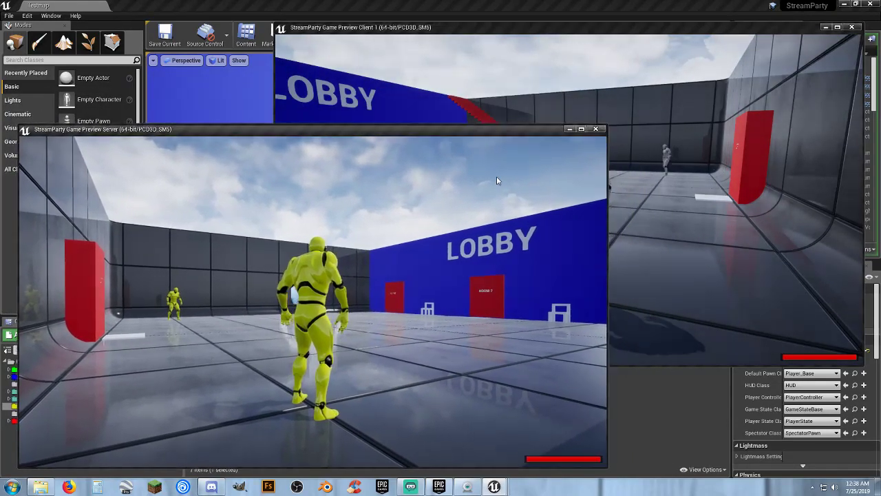
{"action": "left_click_drag", "start_coordinate": [607, 251], "coordinate": [410, 252]}
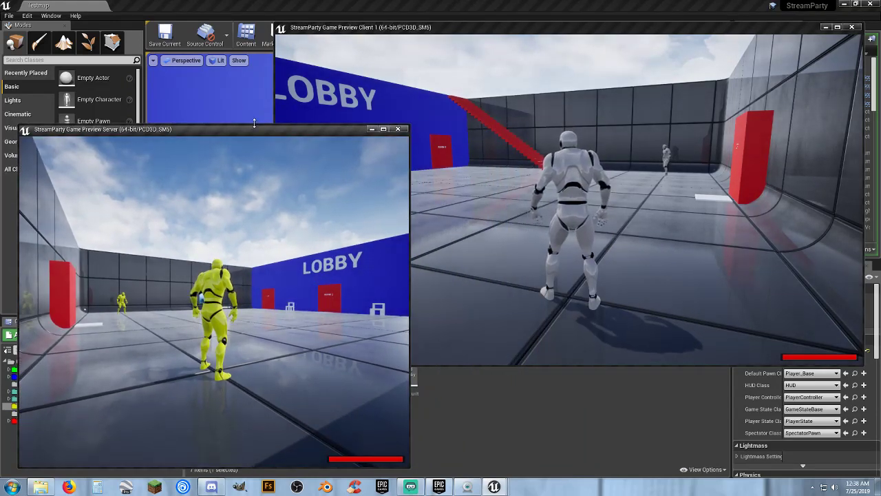
{"action": "left_click_drag", "start_coordinate": [275, 129], "coordinate": [252, 35]}
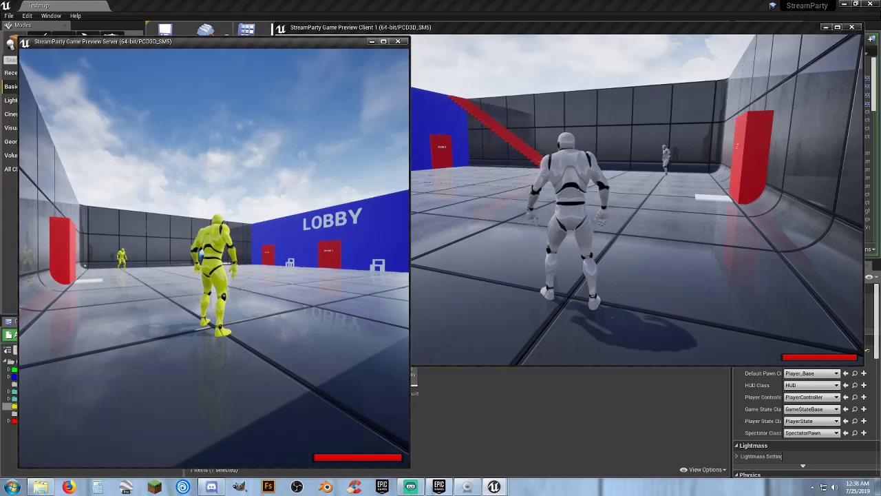
- Resize the client preview window and place it beside the server window at about the same height
{"action": "left_click", "coordinate": [502, 27]}
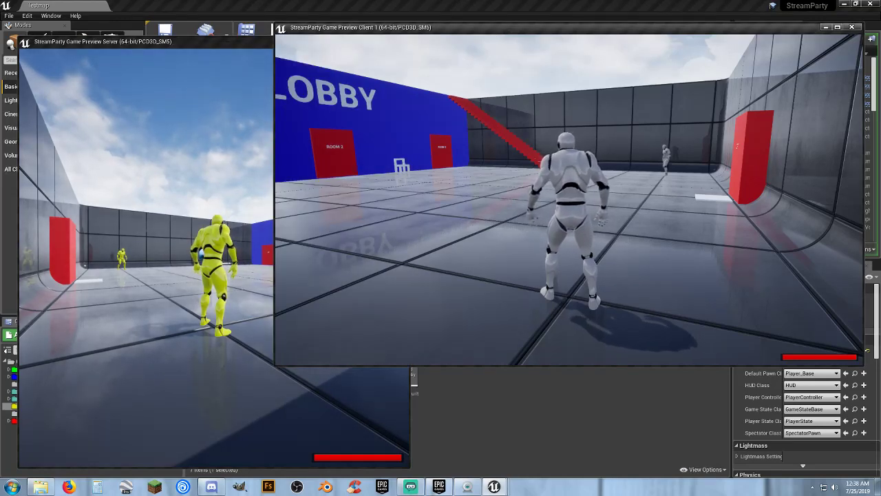
{"action": "left_click_drag", "start_coordinate": [414, 28], "coordinate": [387, 73]}
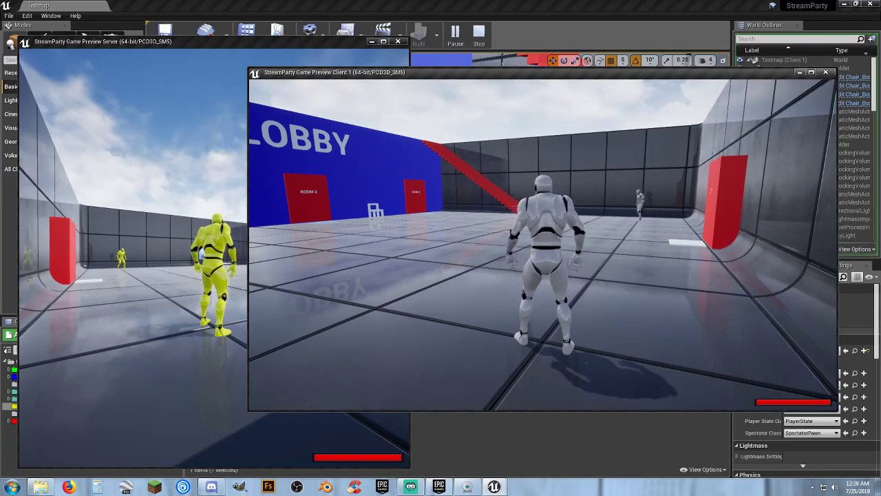
{"action": "left_click_drag", "start_coordinate": [837, 207], "coordinate": [629, 206]}
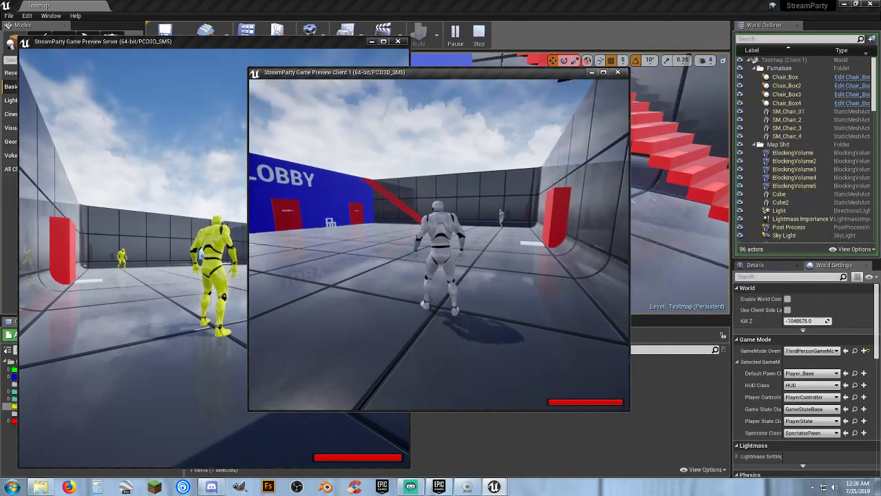
{"action": "left_click_drag", "start_coordinate": [493, 75], "coordinate": [661, 50]}
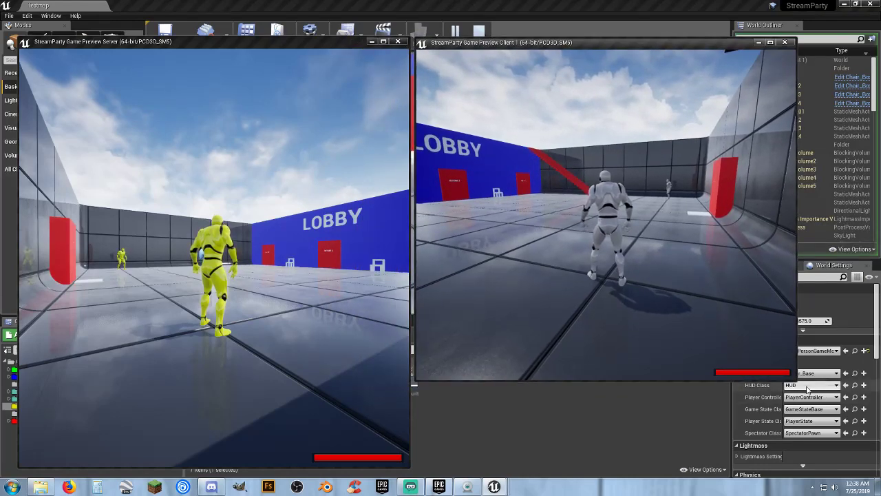
{"action": "left_click_drag", "start_coordinate": [796, 378], "coordinate": [866, 465]}
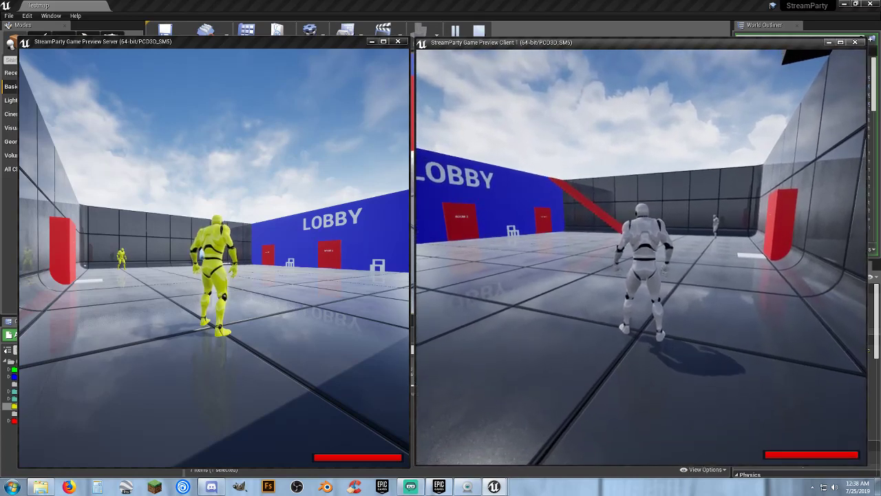
- Run the client's character across the lobby to the server's character and turn it around to check replicated movement
{"action": "key", "text": "w"}
{"action": "key", "text": "w"}
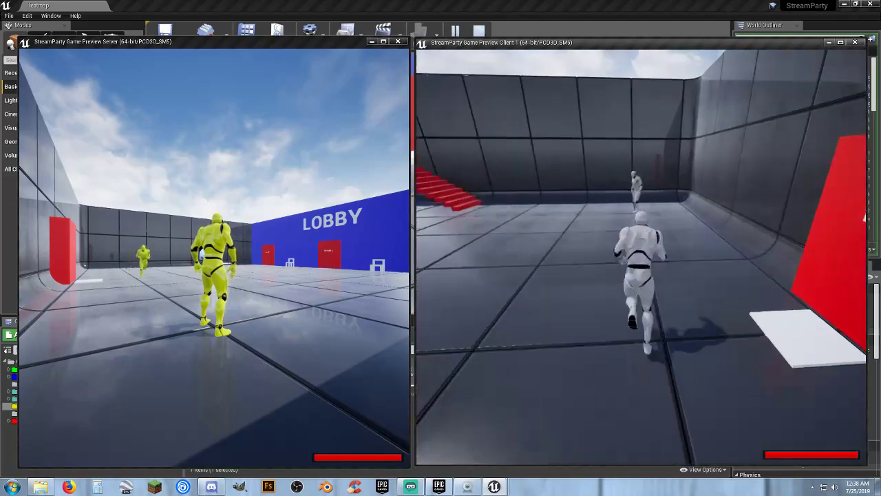
{"action": "key", "text": "w"}
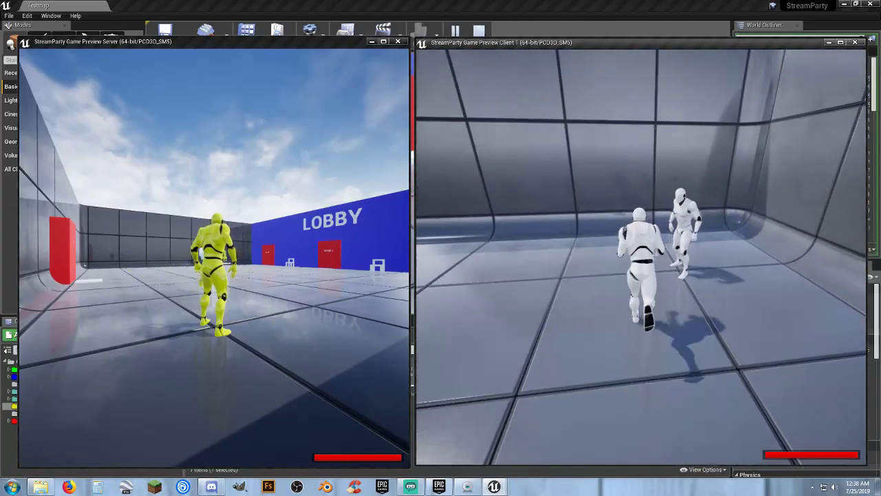
{"action": "key", "text": "s"}
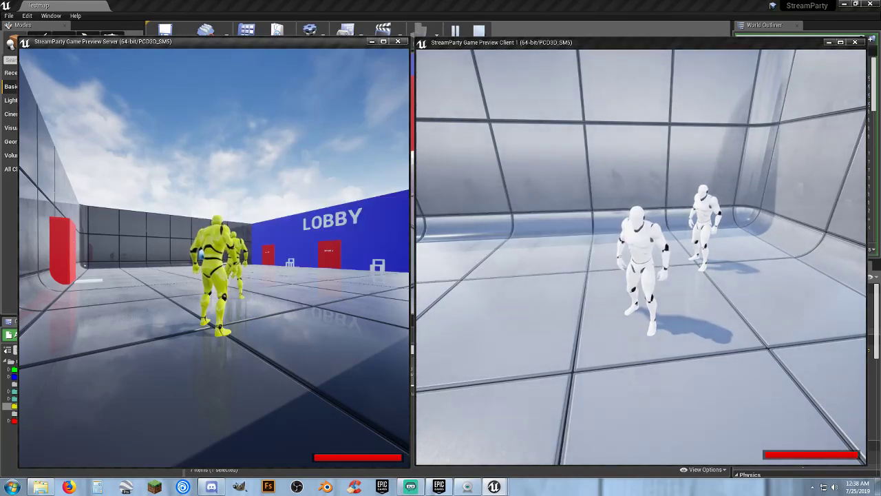
- Switch control to the server's character and move it around the lobby in several directions near the client's character
{"action": "key", "text": "alt+Tab"}
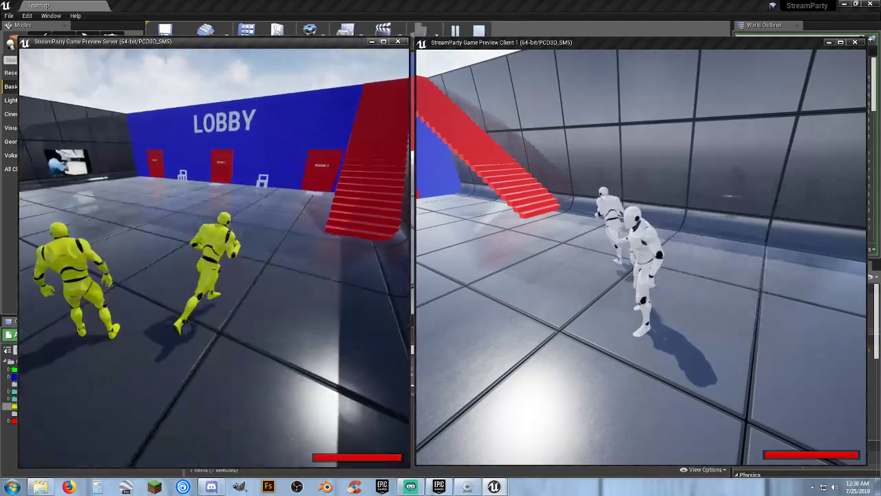
{"action": "key", "text": "d"}
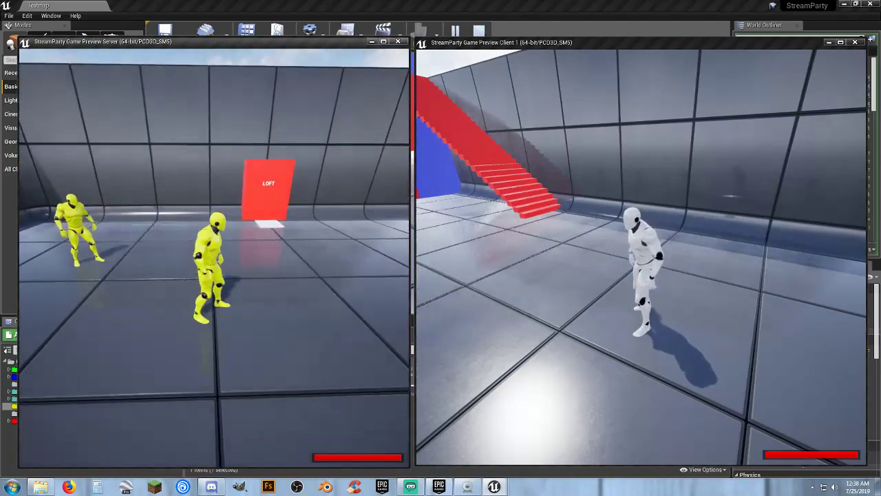
{"action": "key", "text": "a"}
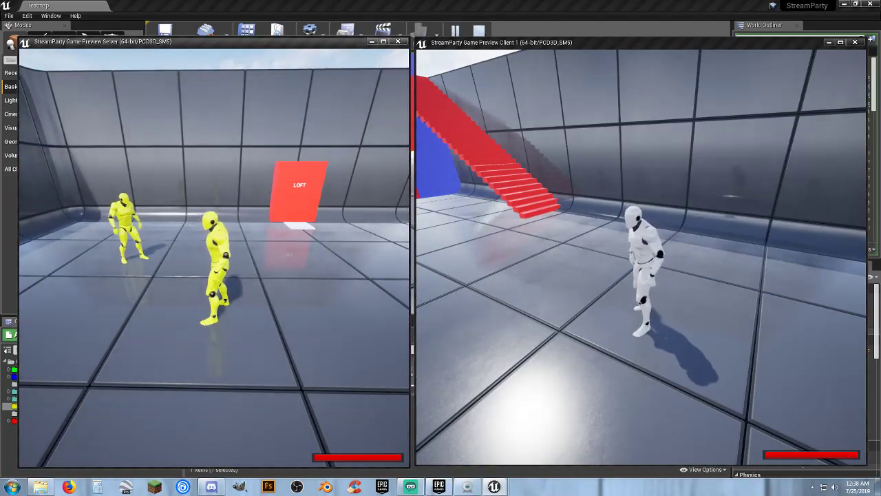
{"action": "key", "text": "s"}
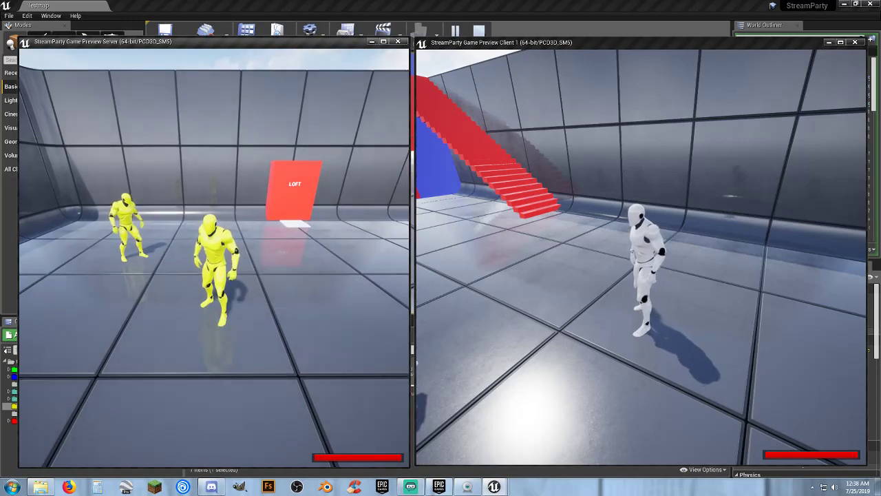
{"action": "key", "text": "w"}
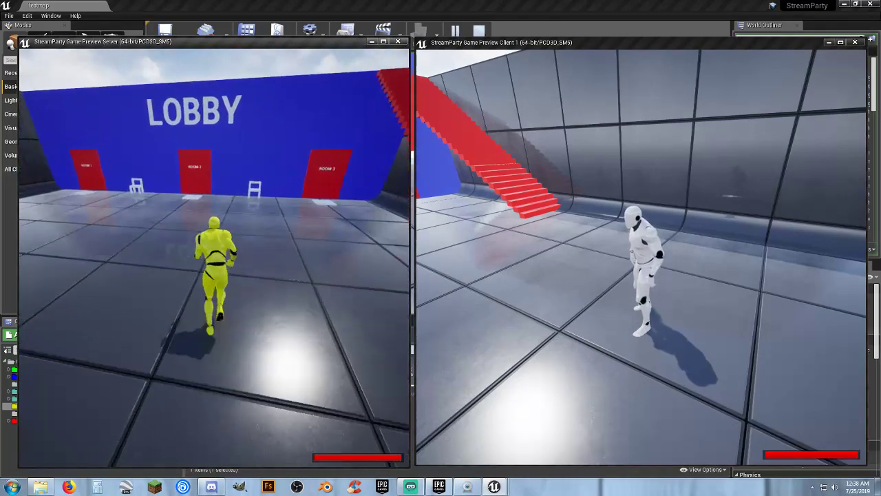
- Run the server's character through the Loft door and walk it towards the chairs inside
{"action": "key", "text": "w"}
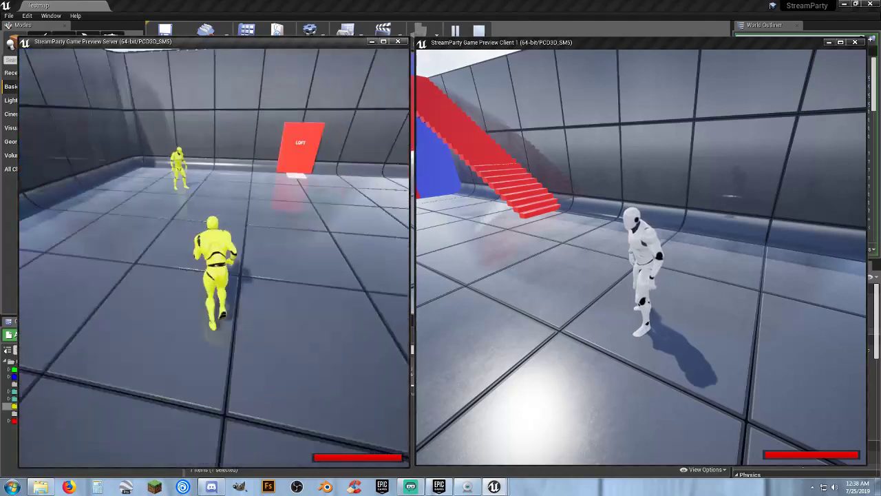
{"action": "key", "text": "w"}
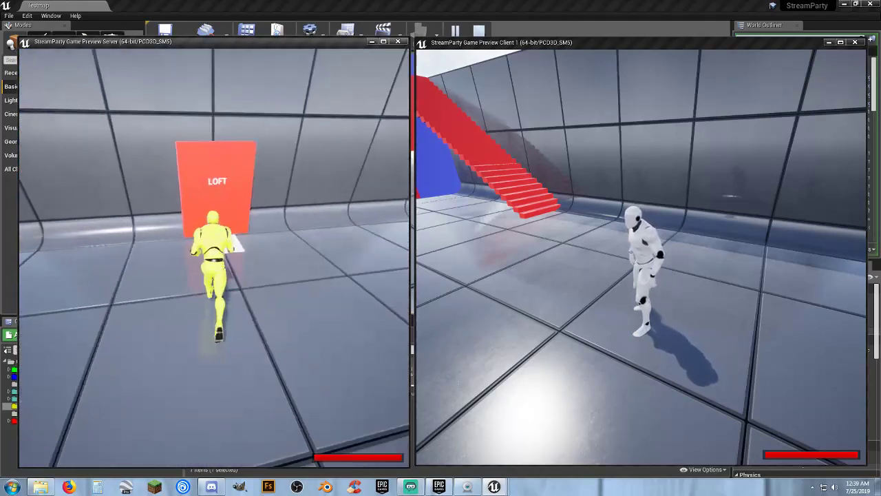
{"action": "key", "text": "s"}
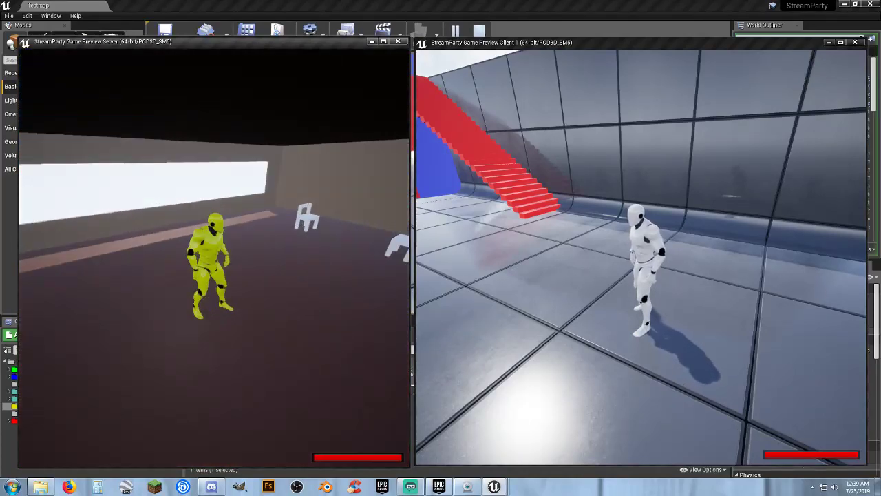
{"action": "key", "text": "w"}
{"action": "key", "text": "w"}
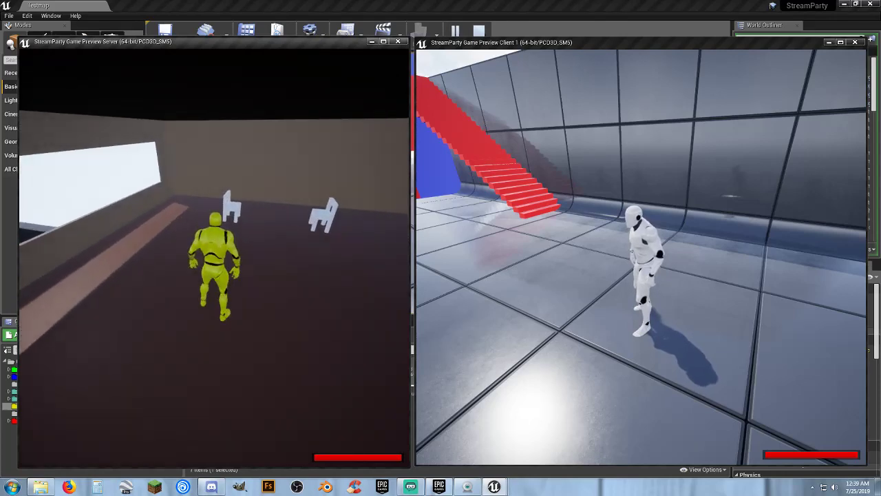
- Switch to the client's character, run it through the Loft door and seat it on a chair there
{"action": "key", "text": "alt+Tab"}
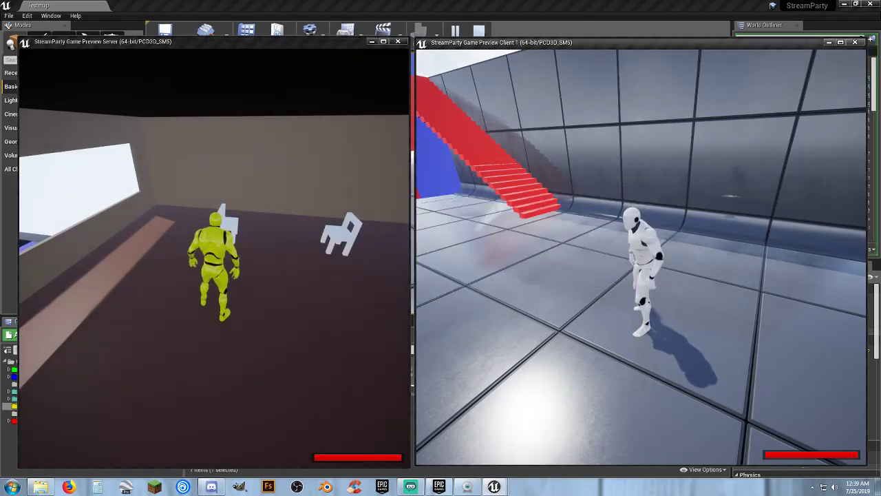
{"action": "key", "text": "w"}
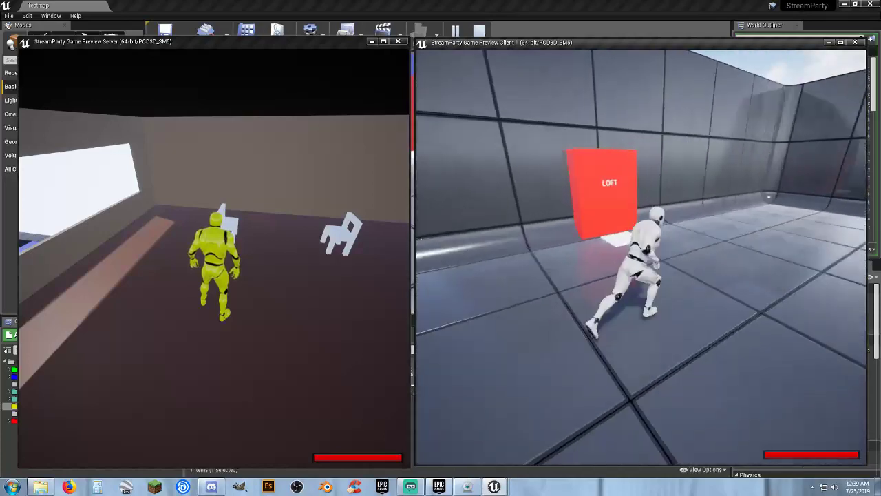
{"action": "key", "text": "w"}
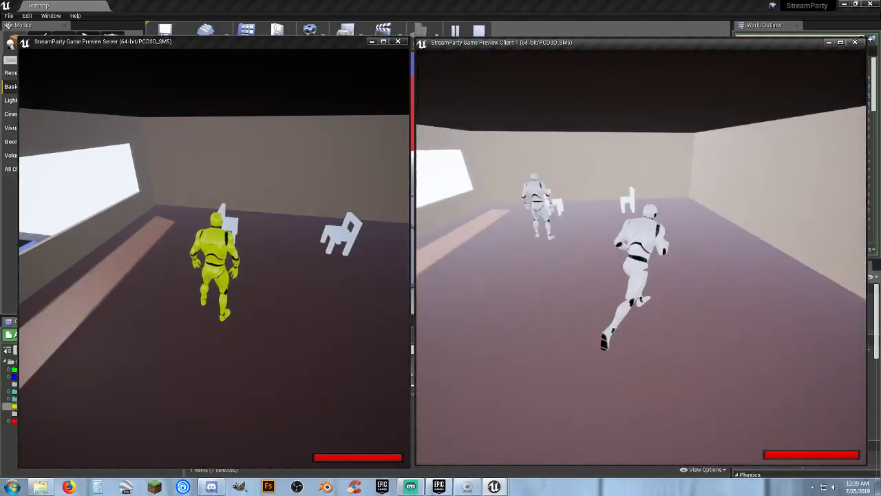
{"action": "key", "text": "w"}
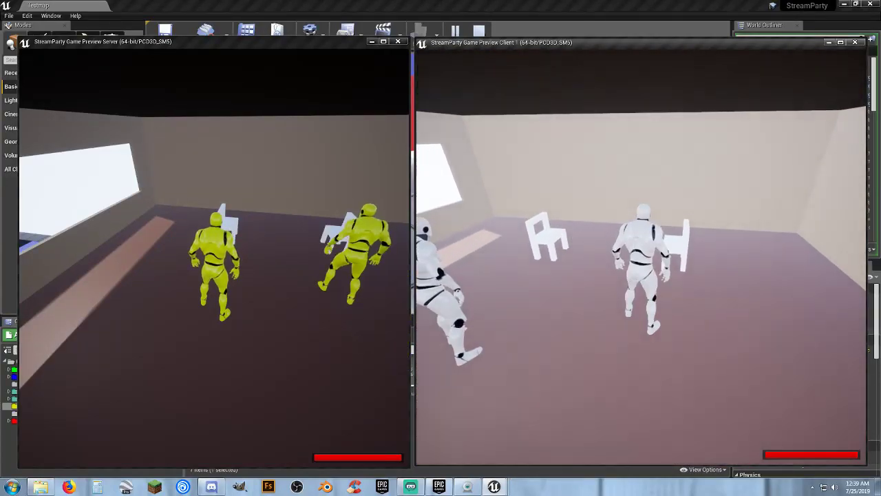
{"action": "key", "text": "w"}
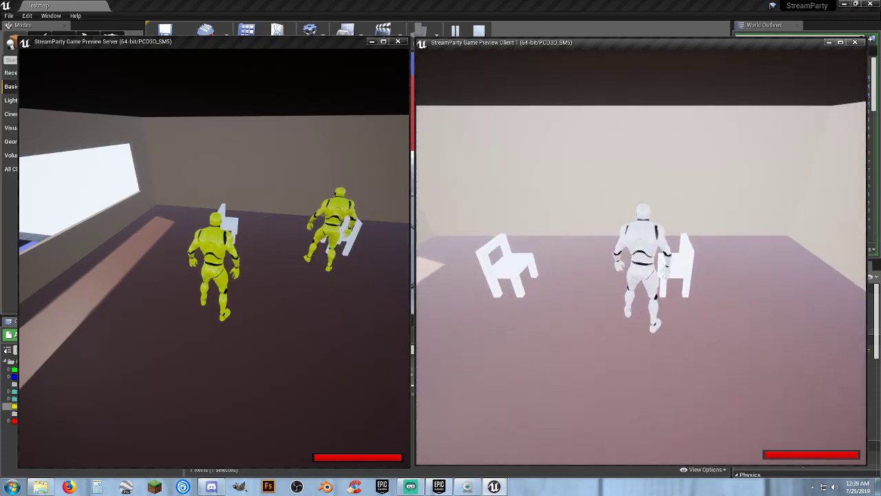
{"action": "key", "text": "w"}
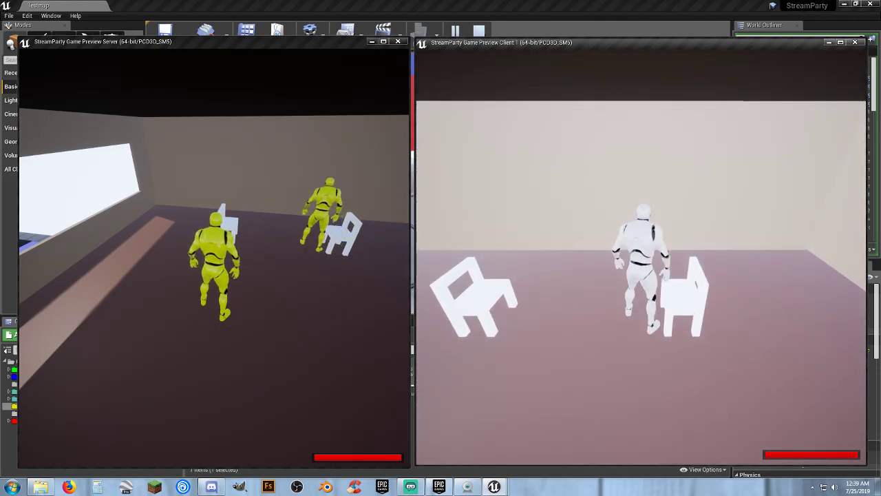
{"action": "key", "text": "a"}
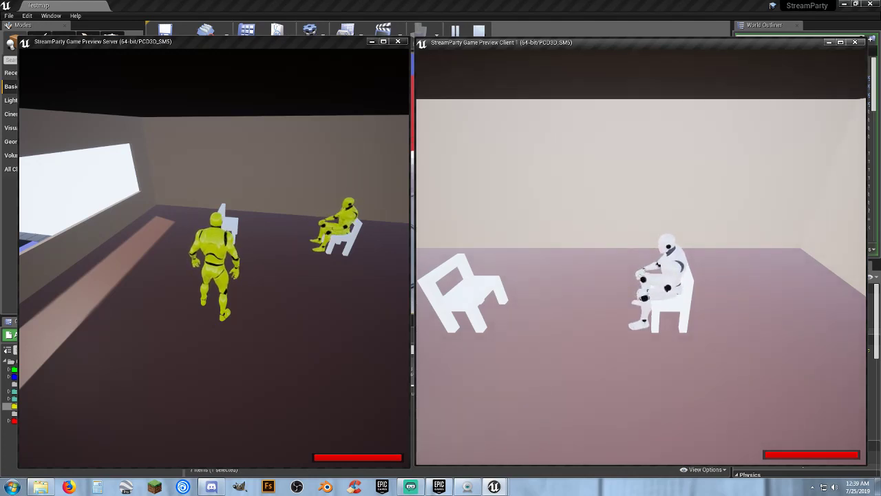
- Switch to the server's character, seat it on the free chair facing the client's character, and stand it back up
{"action": "key", "text": "alt+Tab"}
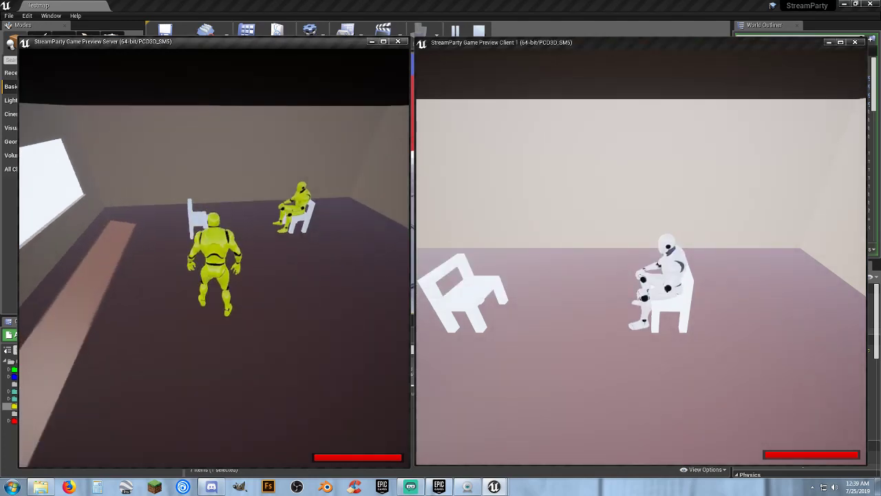
{"action": "key", "text": "w"}
{"action": "key", "text": "e"}
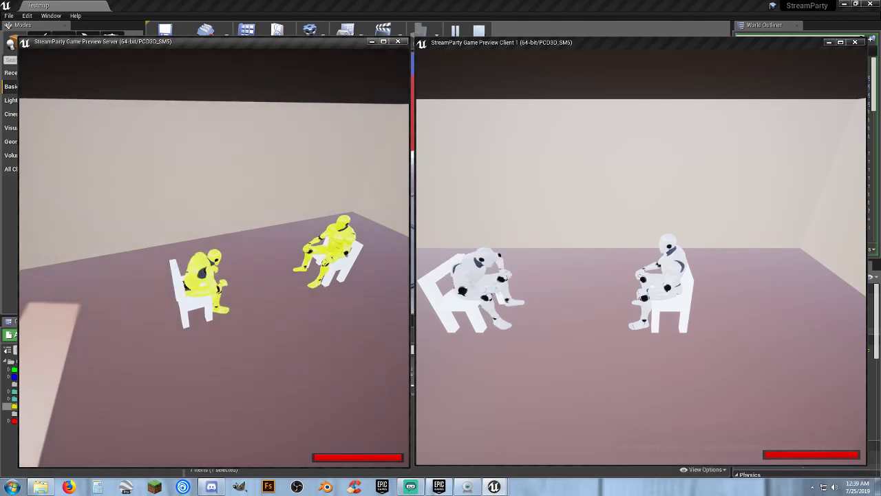
{"action": "key", "text": "s"}
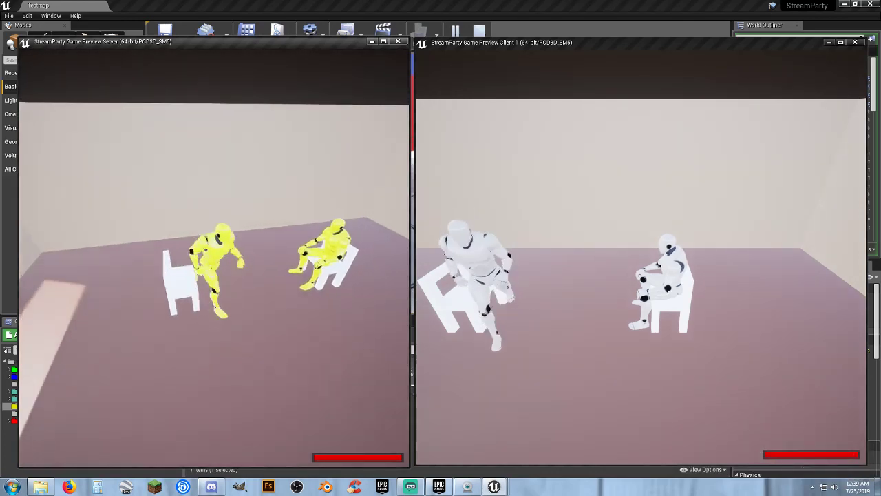
- Switch to the client's character, stand it up, seat it on its chair again, and walk it away from the chair
{"action": "key", "text": "alt+Tab"}
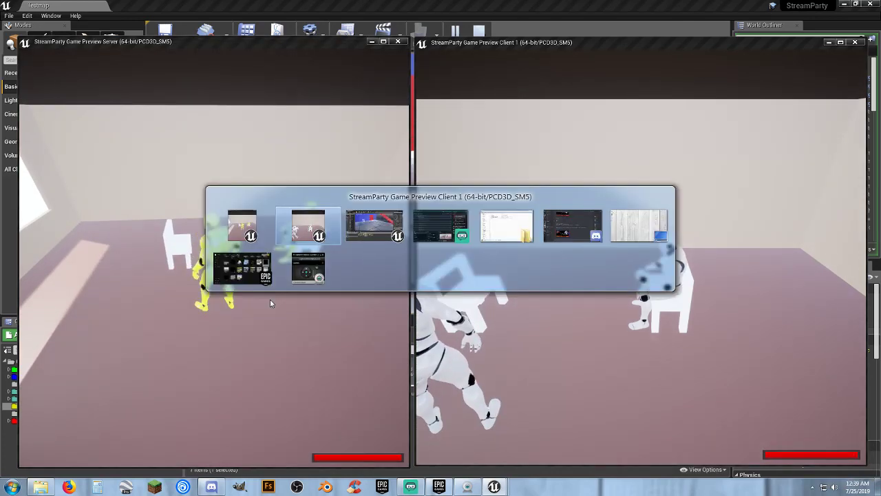
{"action": "key", "text": "e"}
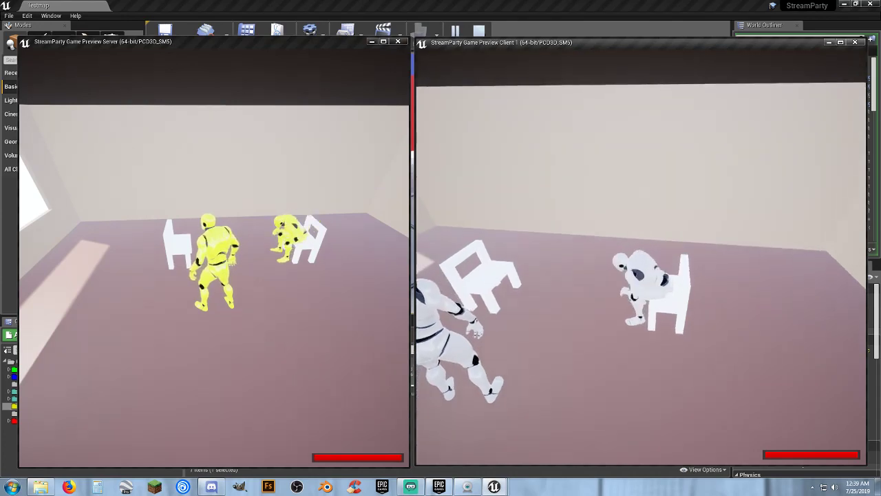
{"action": "key", "text": "w"}
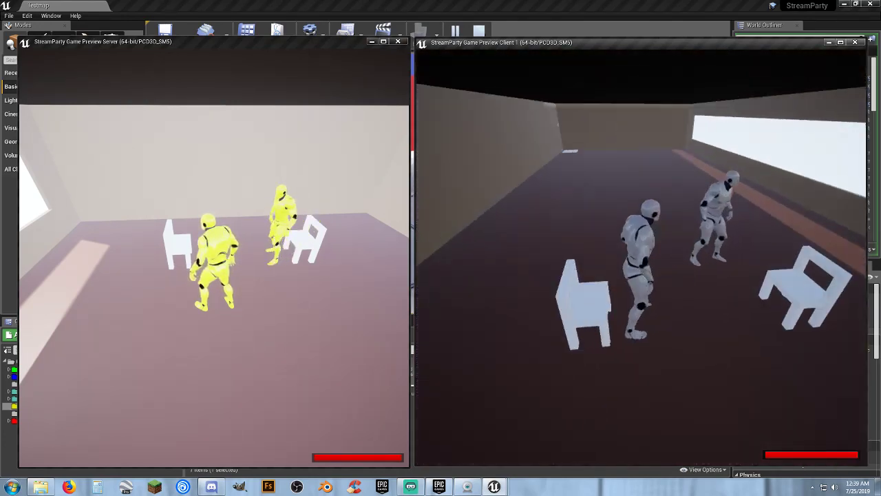
{"action": "key", "text": "e"}
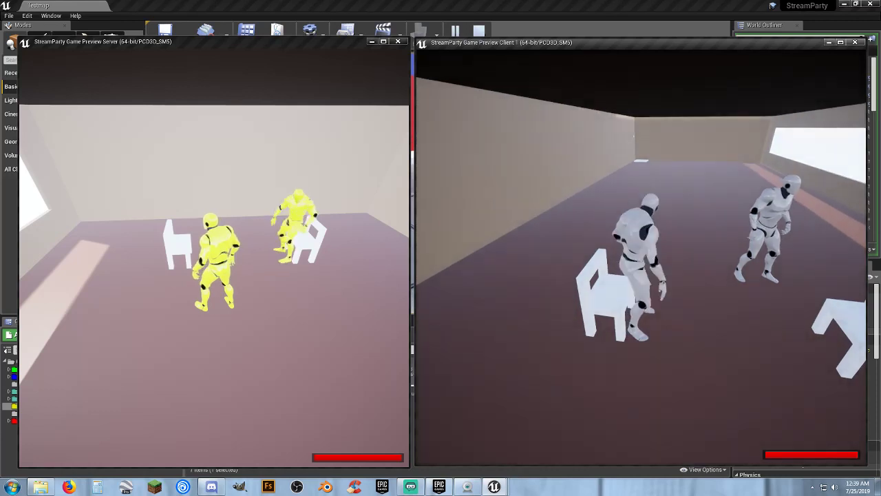
{"action": "key", "text": "e"}
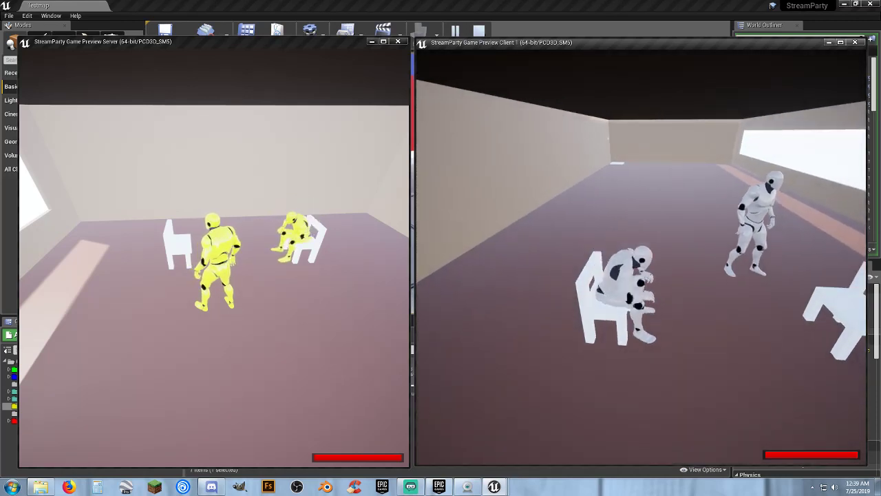
{"action": "key", "text": "w"}
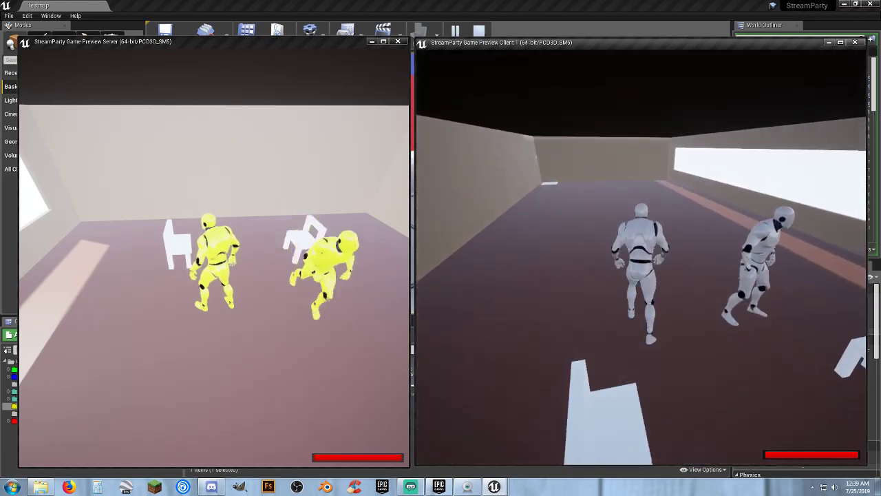
- Move the client's character around the Loft and play its default wave emote at two spots near the server's character
{"action": "key", "text": "w"}
{"action": "key", "text": "1"}
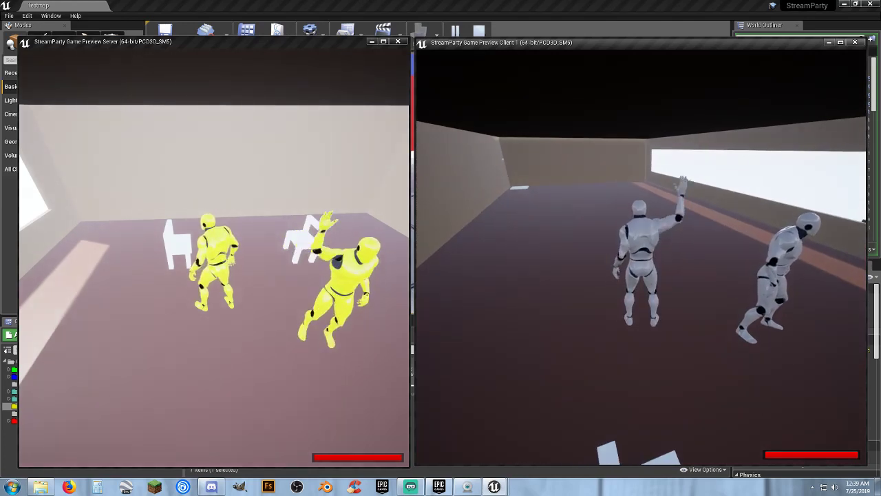
{"action": "key", "text": "w"}
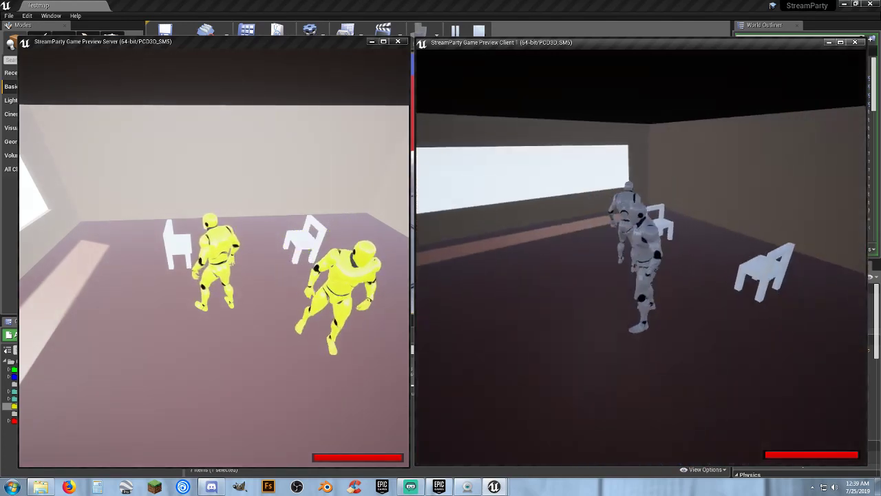
{"action": "key", "text": "w"}
{"action": "key", "text": "1"}
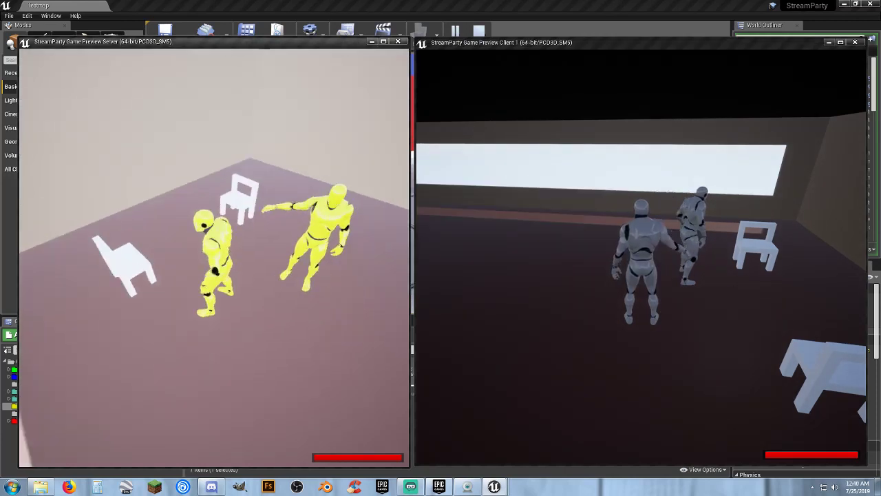
- Move the server's character near the client's and play the Push Ups, Face Palm and Sit Ups emotes, closing the emote menu when done
{"action": "key", "text": "d"}
{"action": "key", "text": "w"}
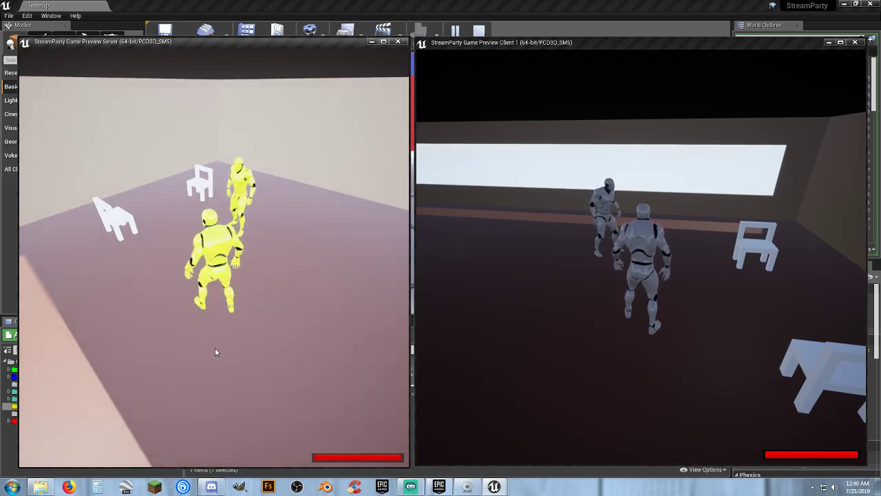
{"action": "key", "text": "e"}
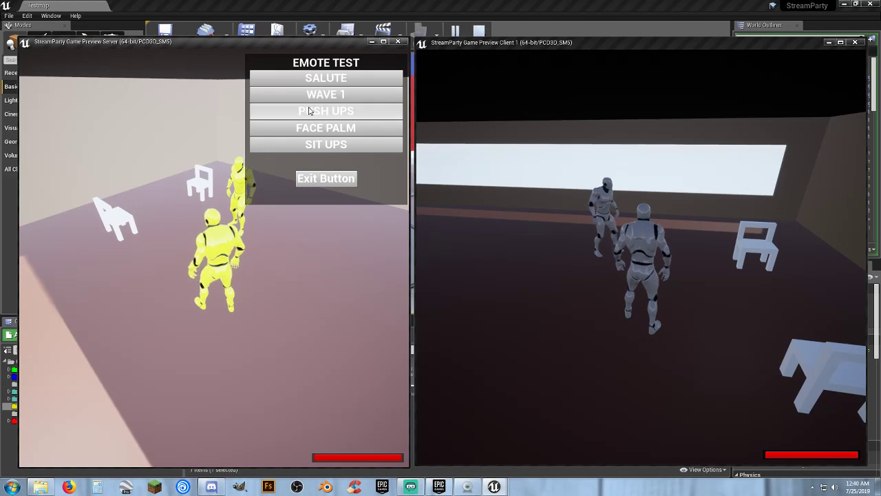
{"action": "left_click", "coordinate": [309, 111]}
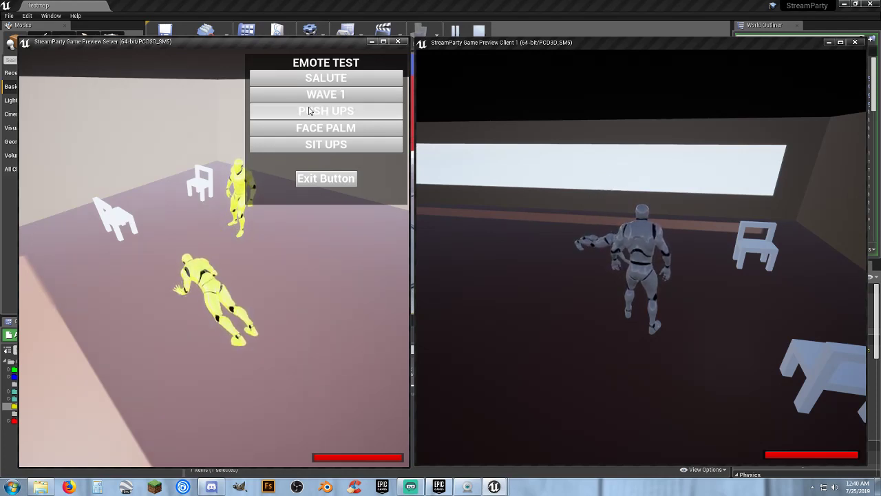
{"action": "left_click", "coordinate": [304, 129]}
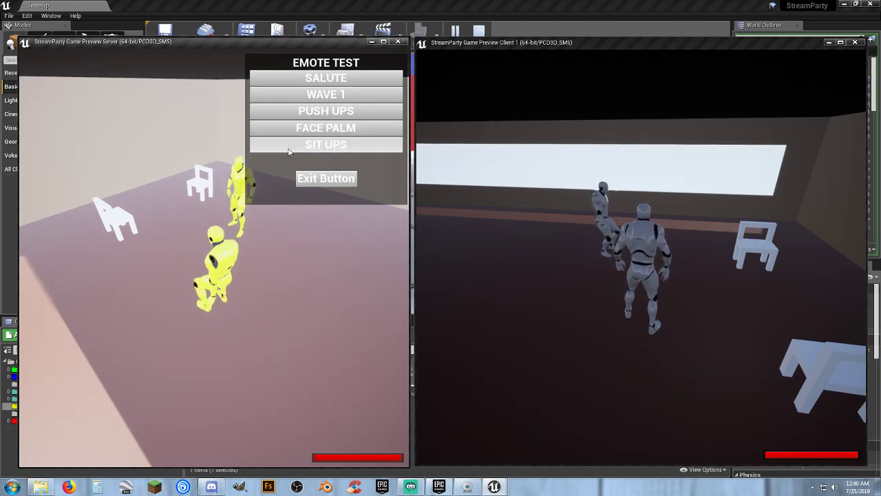
{"action": "left_click", "coordinate": [289, 146]}
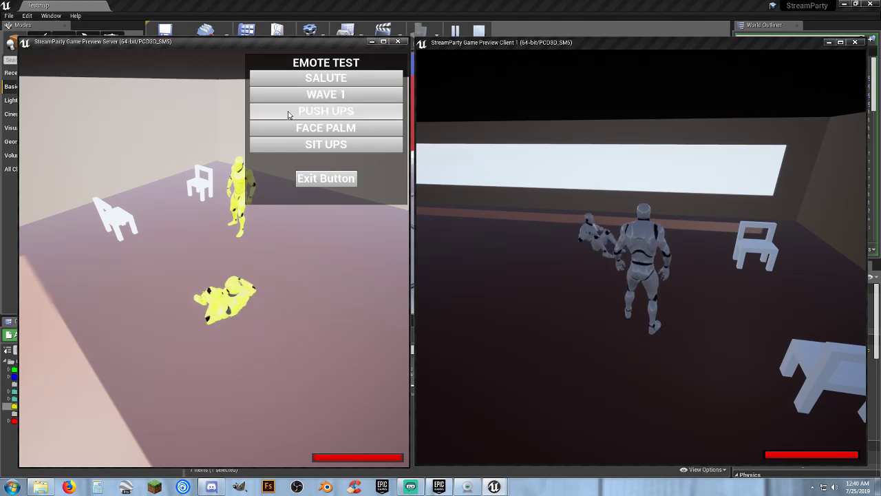
{"action": "left_click", "coordinate": [288, 124]}
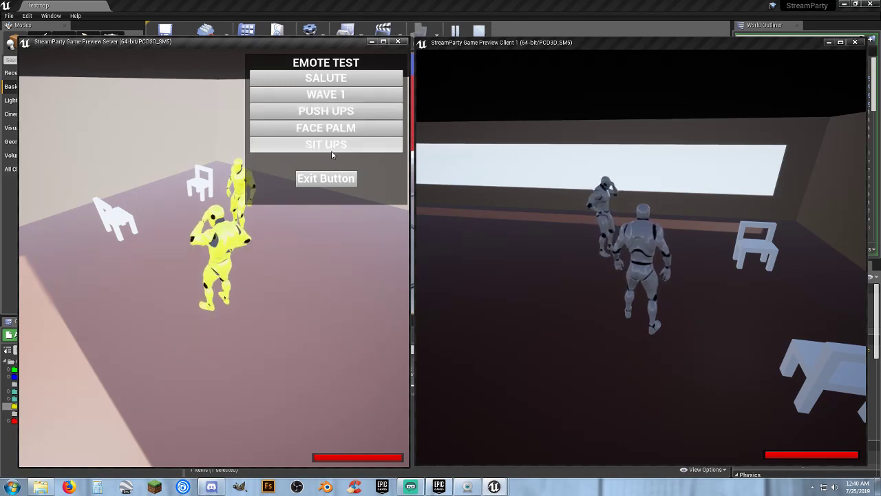
{"action": "left_click", "coordinate": [329, 179]}
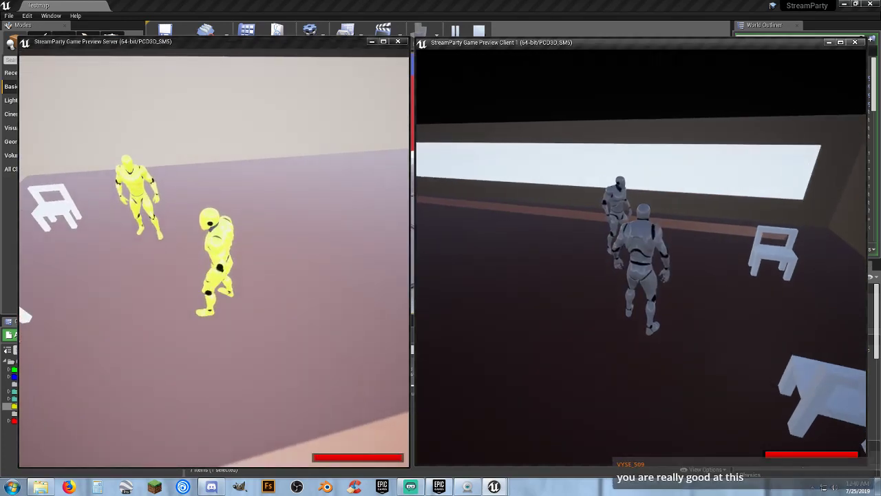
- Play the default, Push Ups and Salute emotes with the client's character and close its emote menu
{"action": "key", "text": "1"}
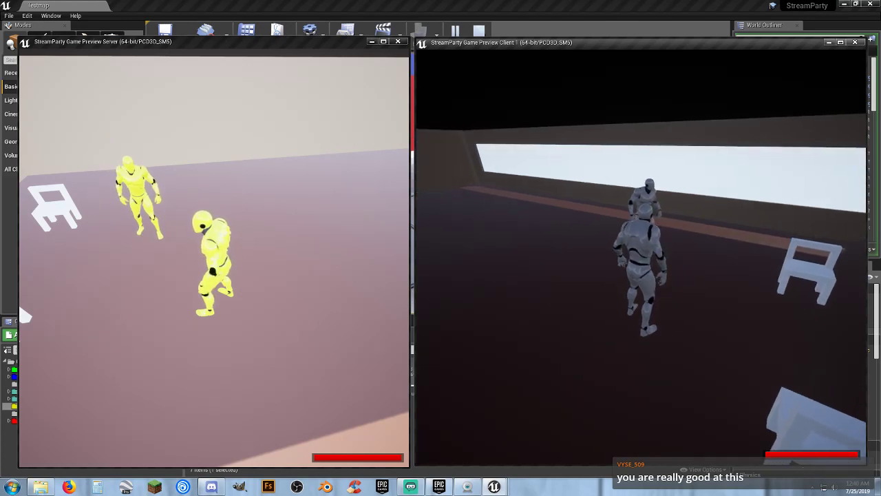
{"action": "key", "text": "e"}
{"action": "left_click", "coordinate": [739, 120]}
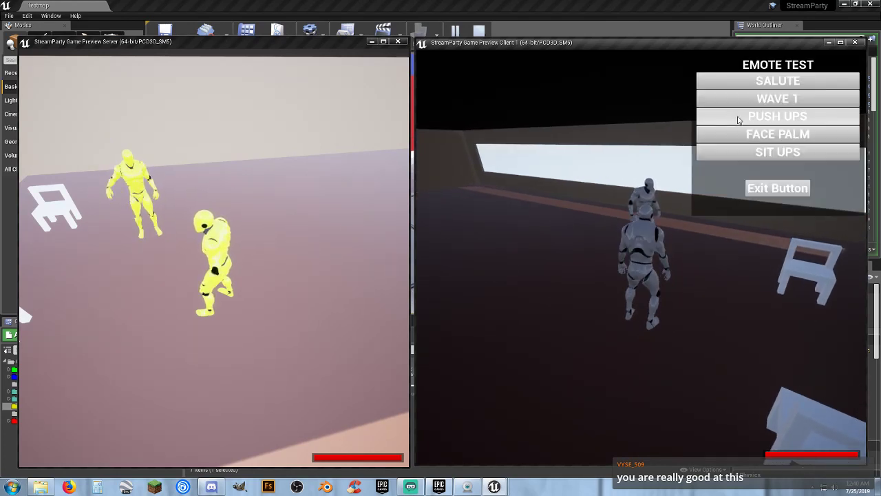
{"action": "left_click", "coordinate": [738, 119]}
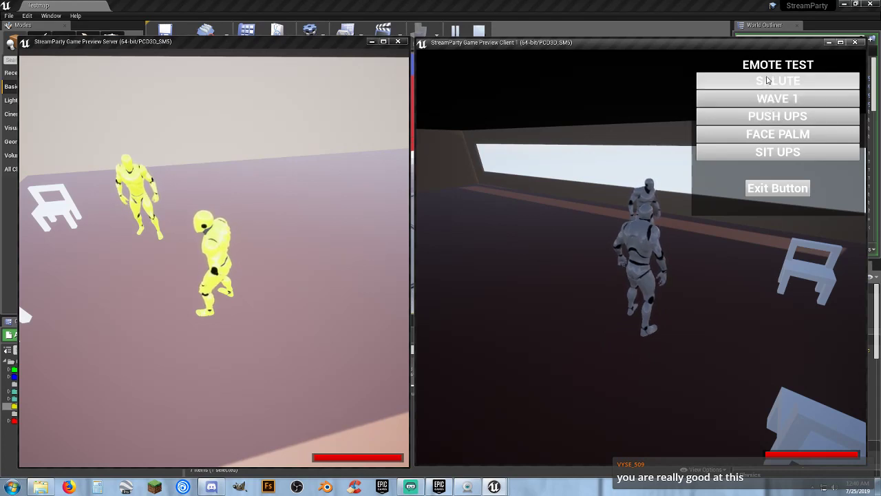
{"action": "left_click", "coordinate": [768, 80]}
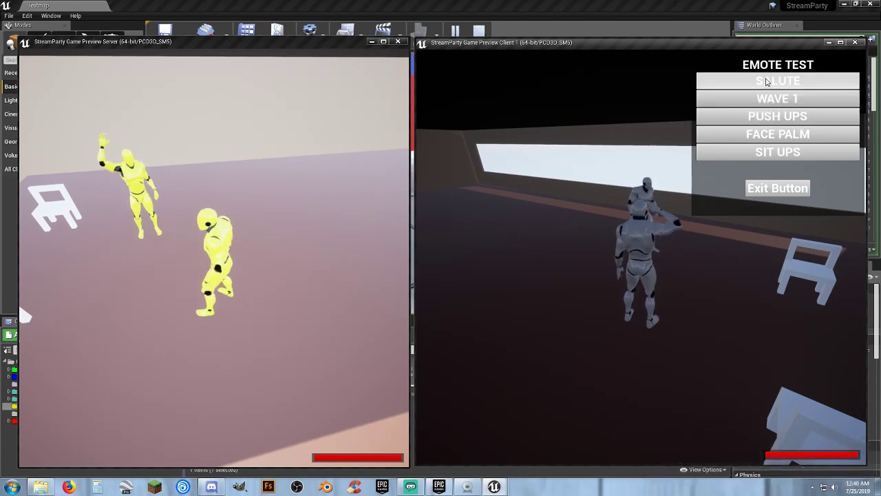
{"action": "left_click", "coordinate": [778, 188]}
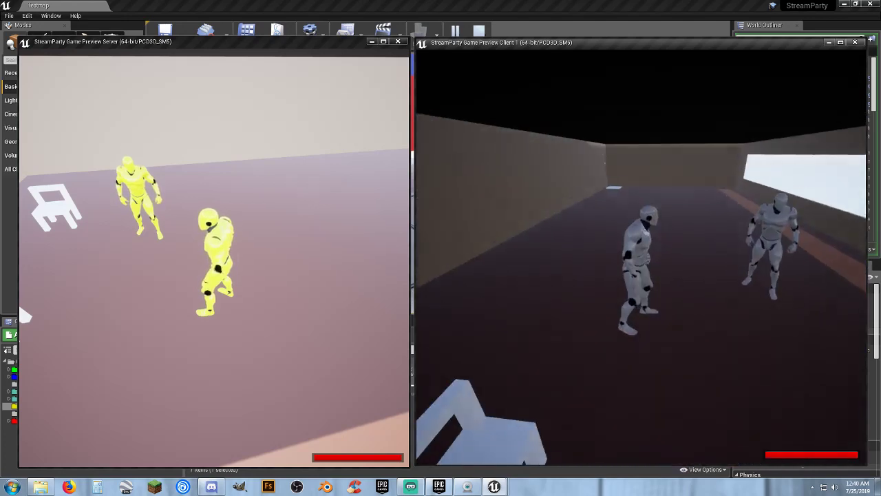
- End the two-player play session and open the Player_Base blueprint from the Characters/Blueprints folder
{"action": "key", "text": "Escape"}
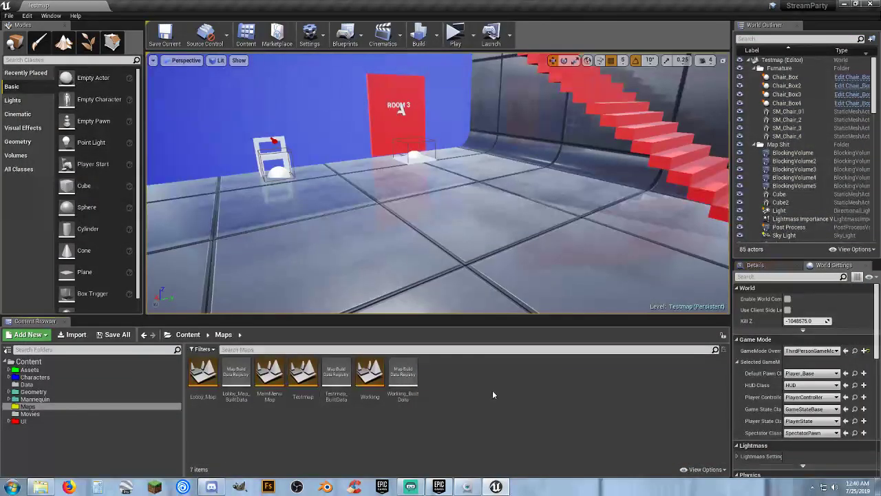
{"action": "left_click", "coordinate": [9, 378]}
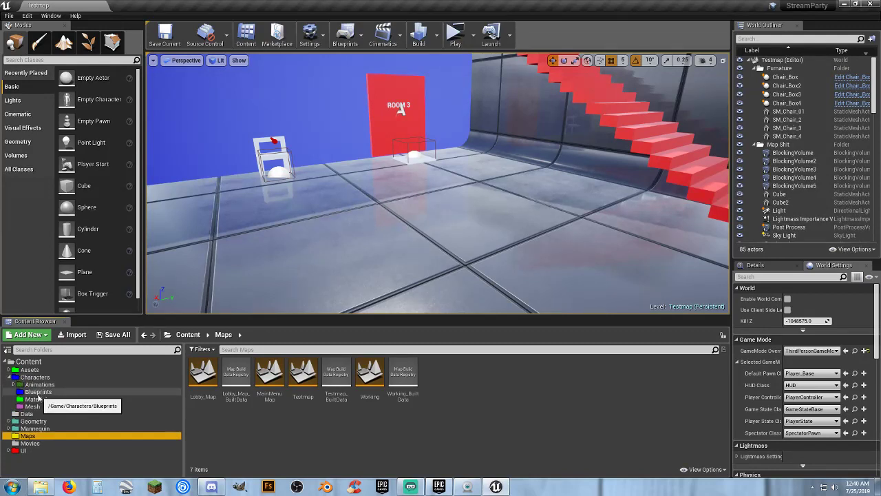
{"action": "left_click", "coordinate": [38, 392]}
{"action": "left_click", "coordinate": [198, 398]}
{"action": "double_click", "coordinate": [198, 398]}
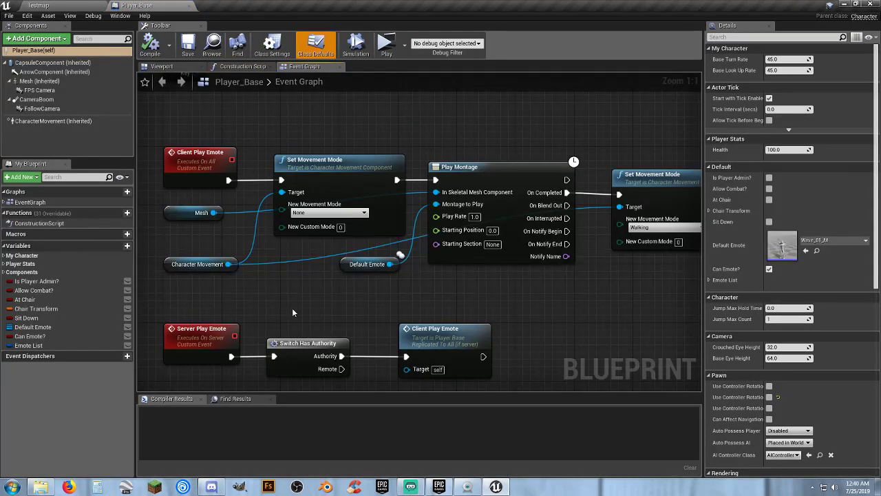
- Locate the Sitting comment group in the Player_Base event graph and select all its nodes
{"action": "right_click_drag", "start_coordinate": [293, 309], "coordinate": [265, 258]}
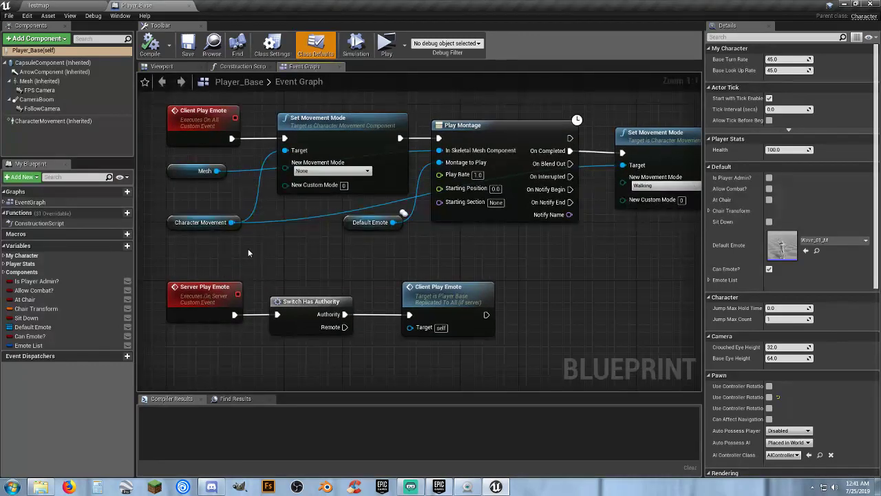
{"action": "scroll", "coordinate": [248, 253], "scroll_direction": "down", "scroll_amount": 5}
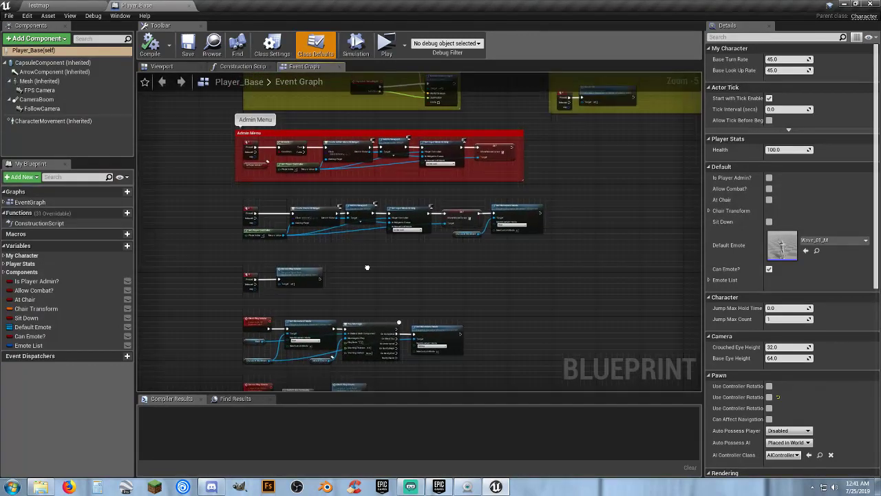
{"action": "right_click_drag", "start_coordinate": [367, 268], "coordinate": [228, 481]}
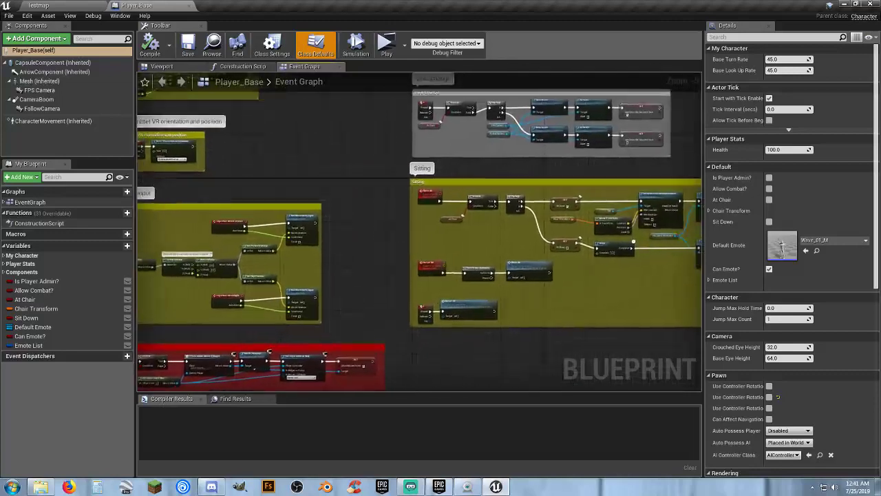
{"action": "right_click_drag", "start_coordinate": [464, 181], "coordinate": [308, 174]}
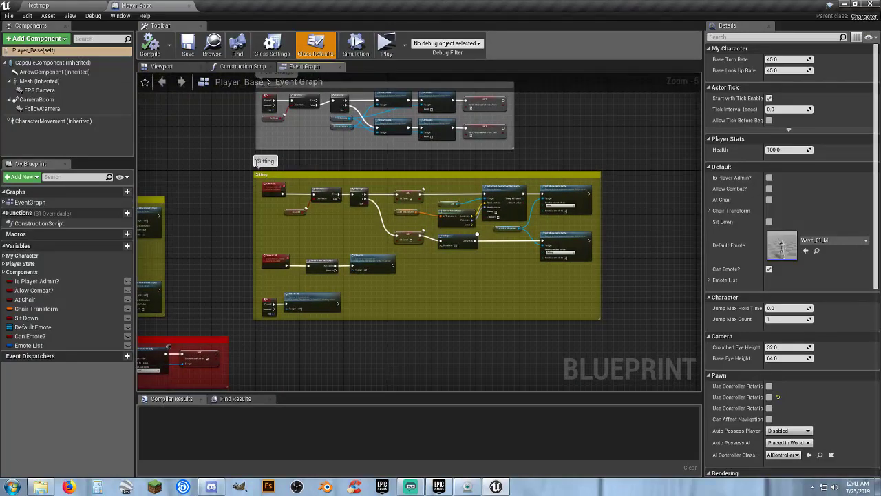
{"action": "left_click_drag", "start_coordinate": [235, 162], "coordinate": [621, 326]}
- Examine the Sitting nodes up close and select the Client Sit custom event to inspect its replication settings
{"action": "scroll", "coordinate": [416, 269], "scroll_direction": "up", "scroll_amount": 2}
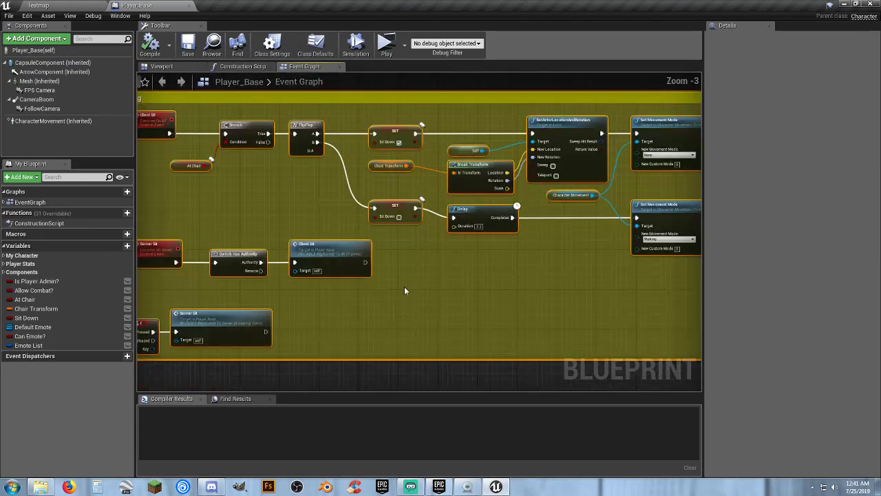
{"action": "right_click_drag", "start_coordinate": [406, 286], "coordinate": [471, 291]}
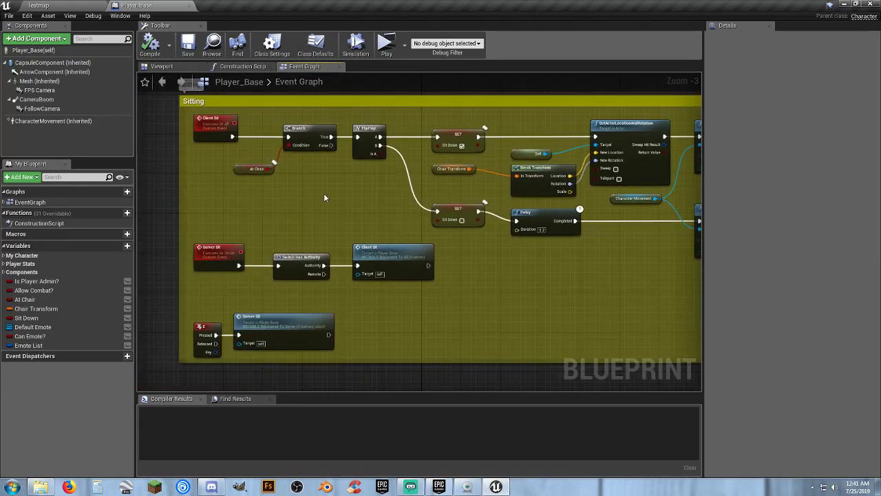
{"action": "scroll", "coordinate": [324, 197], "scroll_direction": "up", "scroll_amount": 3}
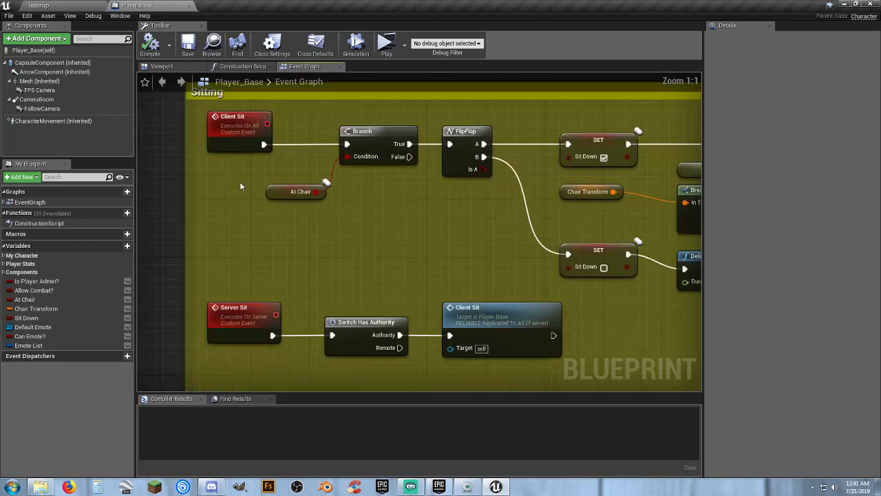
{"action": "left_click", "coordinate": [238, 127]}
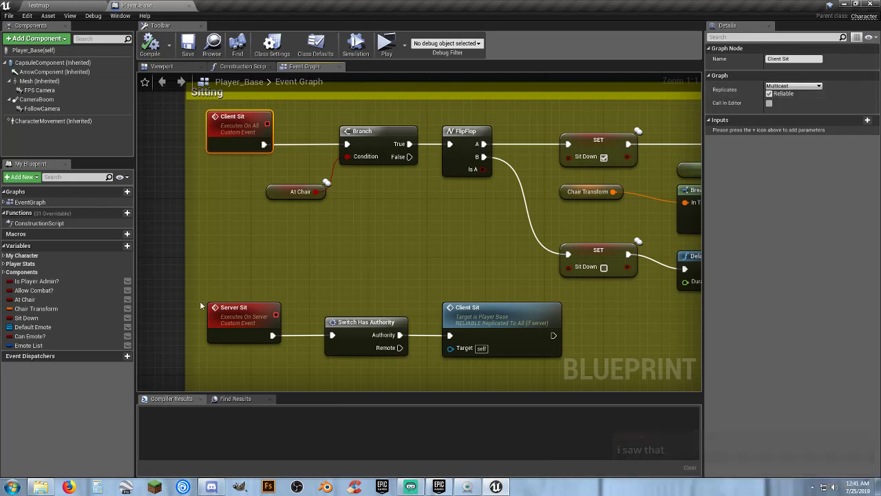
- Inspect the At Chair variable, the Branch and FlipFlop nodes and the Client Sit event at the start of the Sitting logic
{"action": "left_click", "coordinate": [279, 194]}
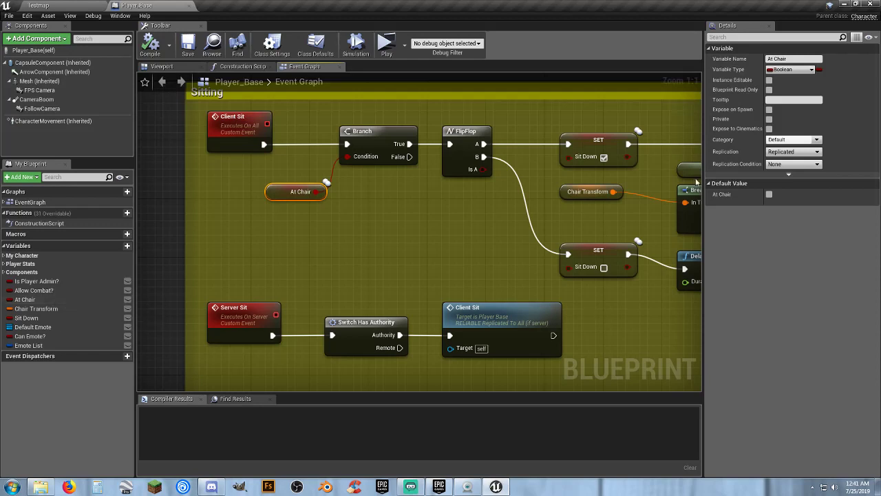
{"action": "left_click", "coordinate": [381, 134]}
{"action": "right_click_drag", "start_coordinate": [452, 221], "coordinate": [417, 226]}
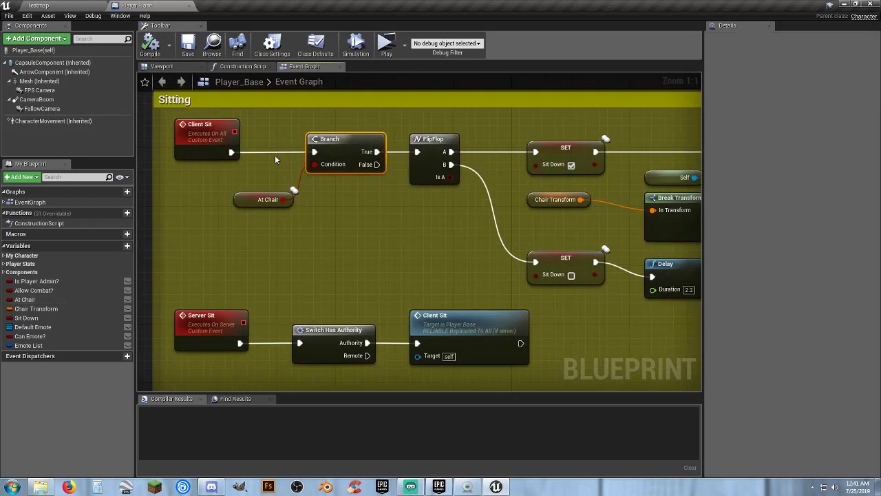
{"action": "left_click", "coordinate": [198, 138]}
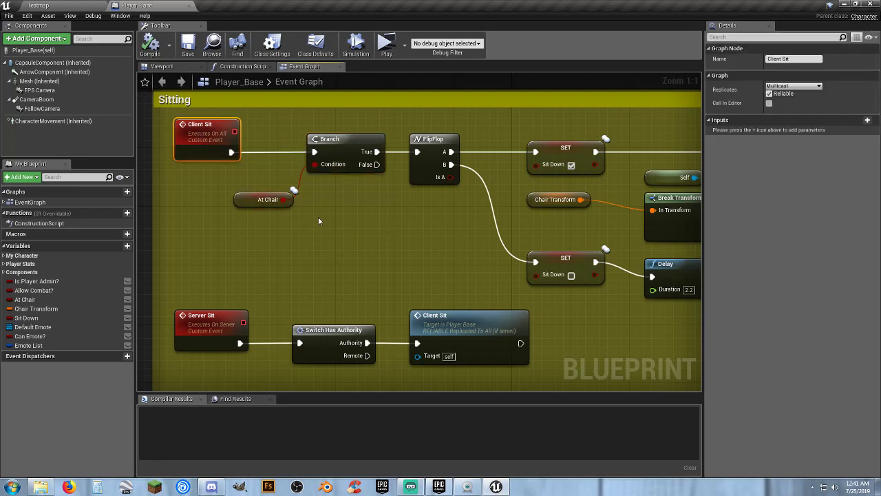
{"action": "left_click", "coordinate": [386, 216]}
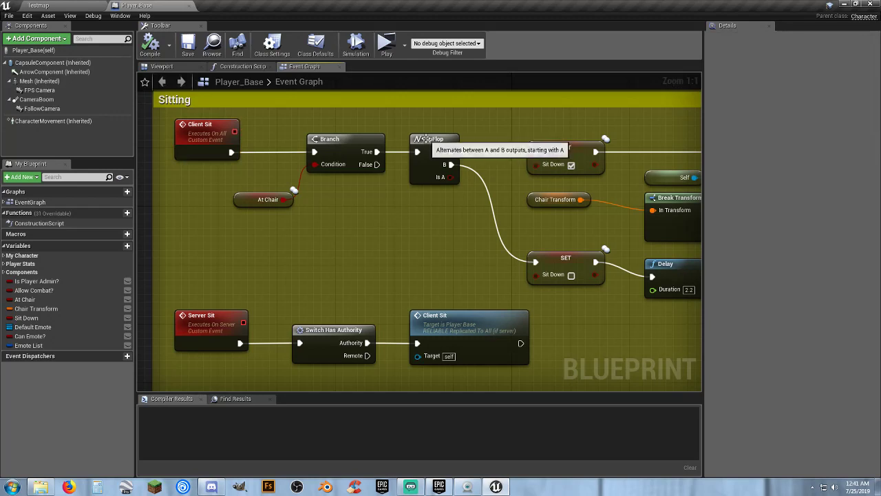
{"action": "left_click", "coordinate": [430, 160]}
{"action": "left_click", "coordinate": [453, 258]}
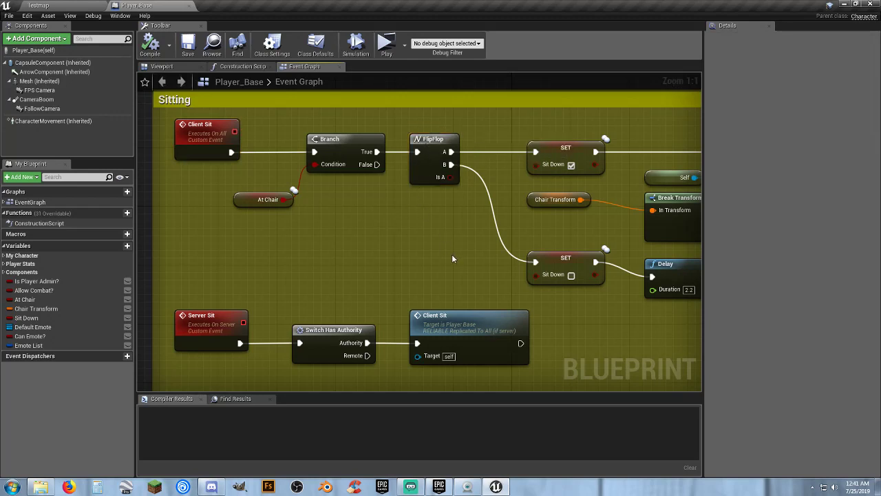
- Examine the Sit Down setters, the Chair Transform variable's details and the Break Transform, SetActorLocationAndRotation and Delay nodes
{"action": "right_click_drag", "start_coordinate": [452, 258], "coordinate": [316, 237]}
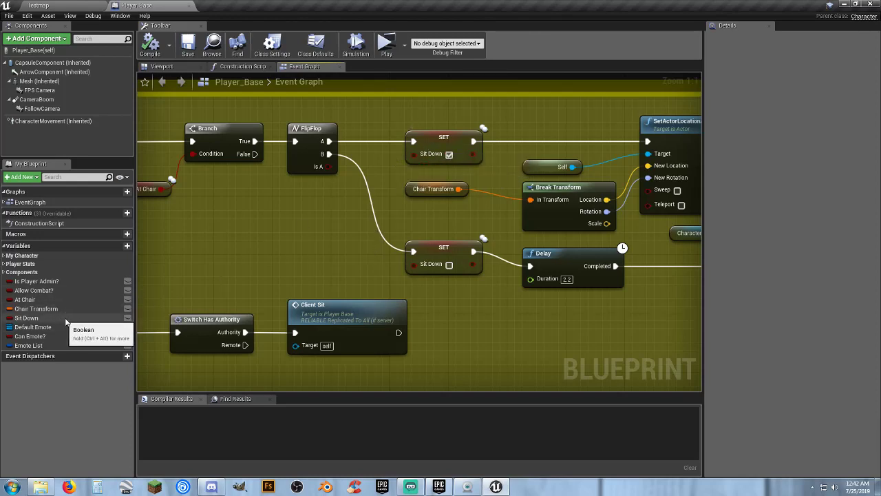
{"action": "right_click_drag", "start_coordinate": [458, 302], "coordinate": [374, 314]}
{"action": "left_click", "coordinate": [322, 202]}
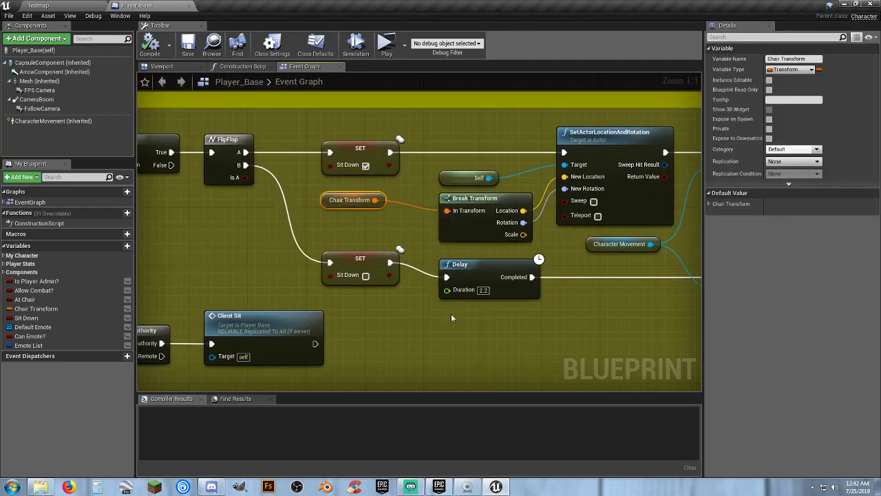
{"action": "left_click", "coordinate": [451, 313]}
{"action": "right_click_drag", "start_coordinate": [451, 313], "coordinate": [380, 320]}
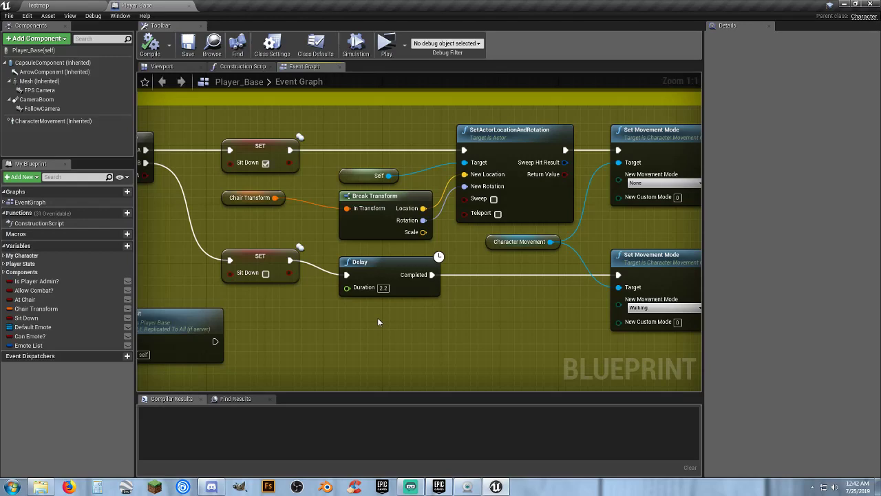
{"action": "right_click_drag", "start_coordinate": [430, 324], "coordinate": [635, 315]}
{"action": "right_click_drag", "start_coordinate": [325, 238], "coordinate": [459, 250]}
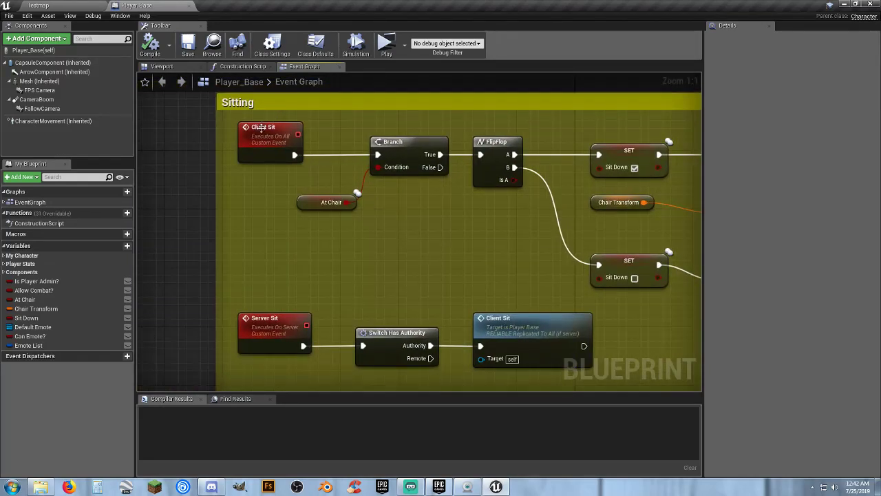
- Trace the Client Sit event's execution chain through to the two Set Movement Mode nodes
{"action": "left_click", "coordinate": [254, 129]}
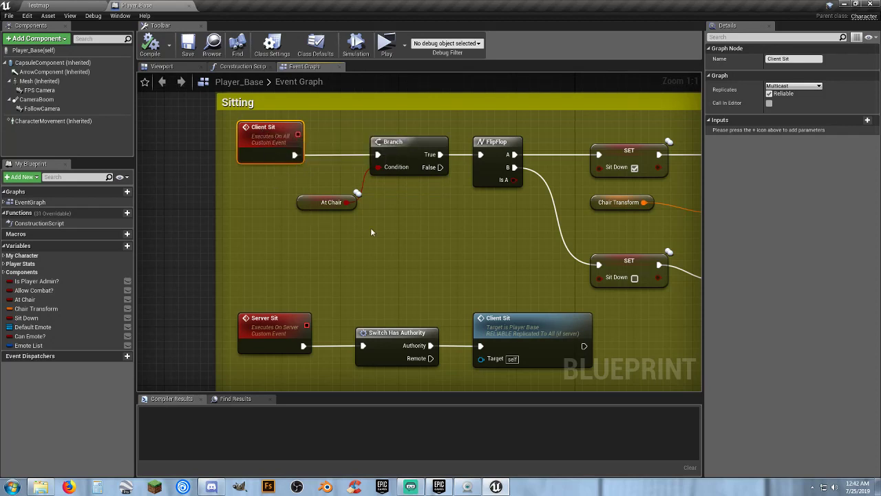
{"action": "left_click", "coordinate": [400, 231]}
{"action": "right_click_drag", "start_coordinate": [399, 231], "coordinate": [266, 235]}
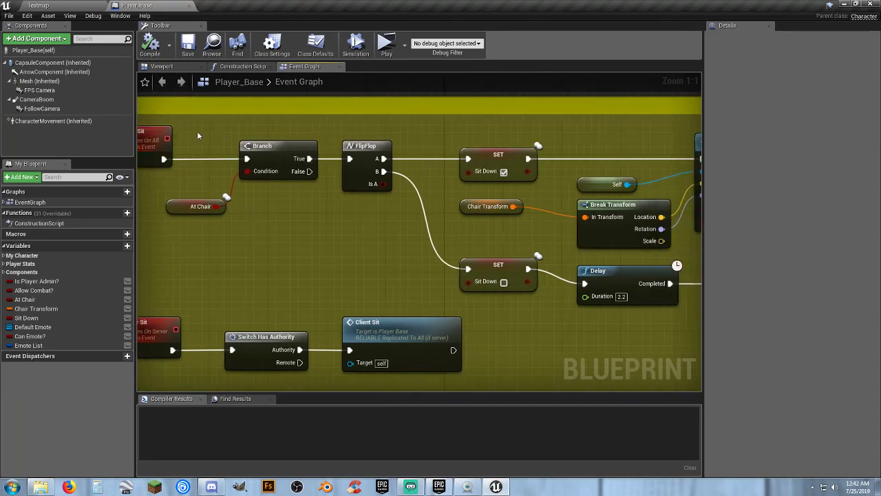
{"action": "right_click_drag", "start_coordinate": [560, 309], "coordinate": [253, 315]}
{"action": "right_click_drag", "start_coordinate": [462, 309], "coordinate": [433, 305]}
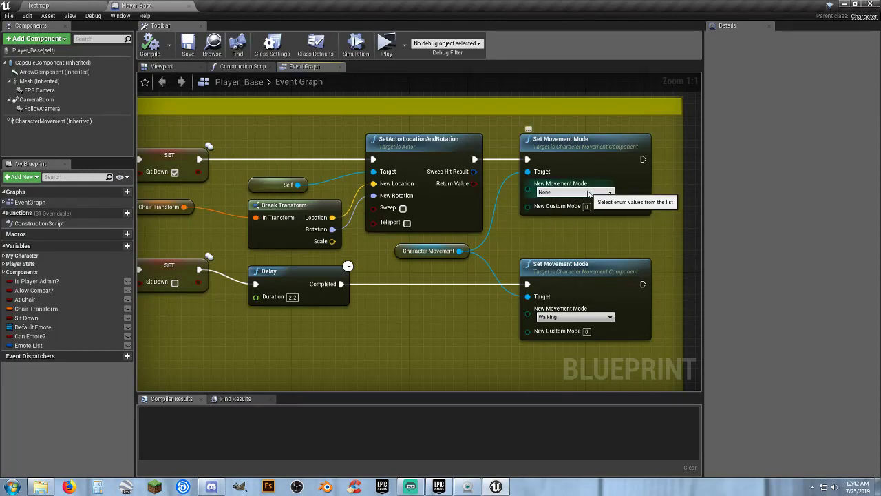
{"action": "right_click_drag", "start_coordinate": [334, 325], "coordinate": [584, 300]}
{"action": "right_click_drag", "start_coordinate": [270, 217], "coordinate": [466, 255]}
- Compare the replication and Reliable settings of the Client Sit and Server Sit custom events
{"action": "left_click", "coordinate": [279, 157]}
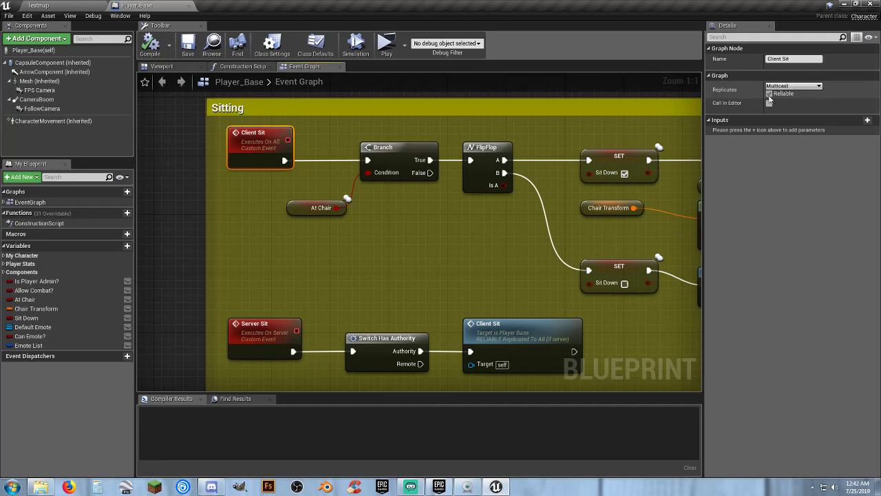
{"action": "left_click", "coordinate": [420, 259]}
{"action": "right_click_drag", "start_coordinate": [429, 253], "coordinate": [404, 181]}
{"action": "right_click_drag", "start_coordinate": [329, 216], "coordinate": [313, 149]}
{"action": "left_click", "coordinate": [250, 180]}
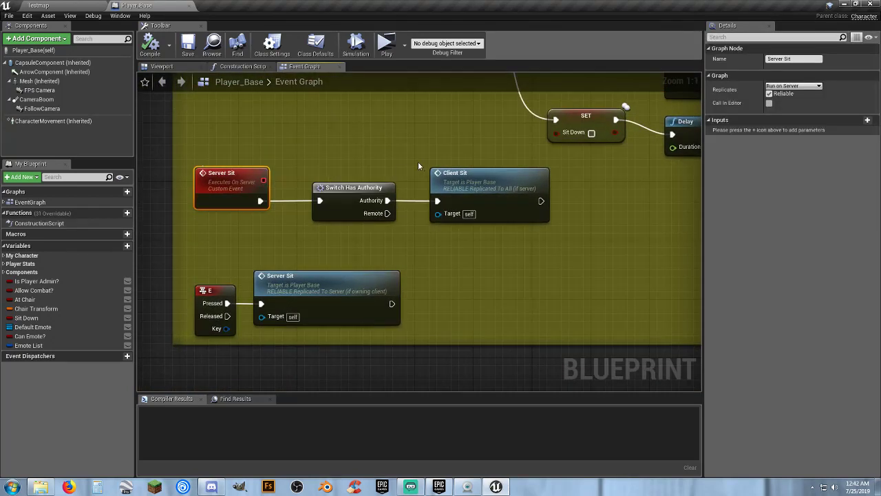
{"action": "left_click", "coordinate": [379, 144]}
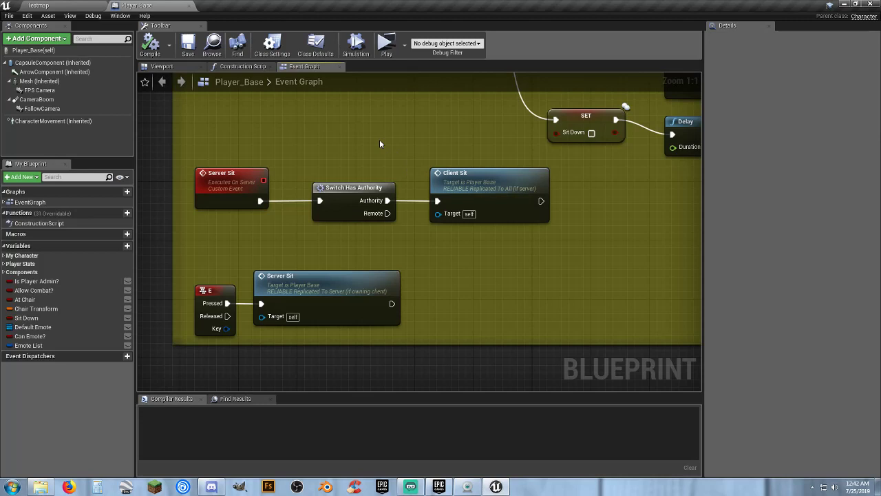
{"action": "left_click", "coordinate": [219, 175]}
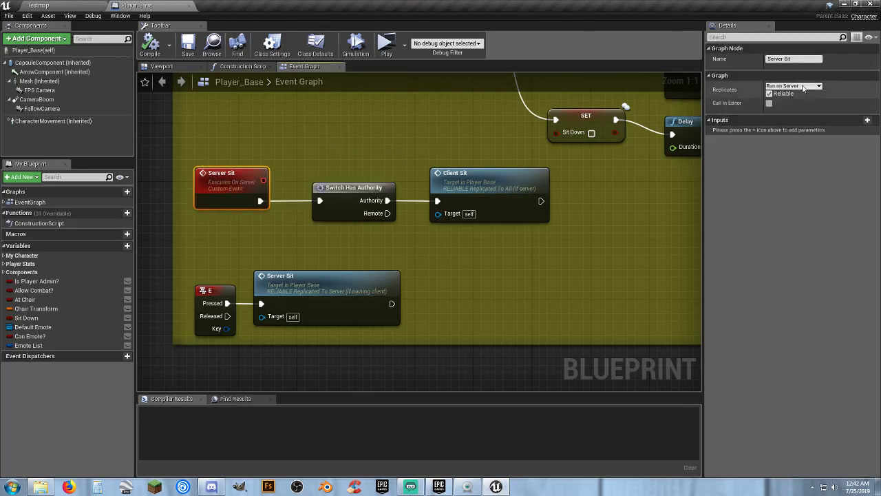
{"action": "left_click", "coordinate": [769, 93]}
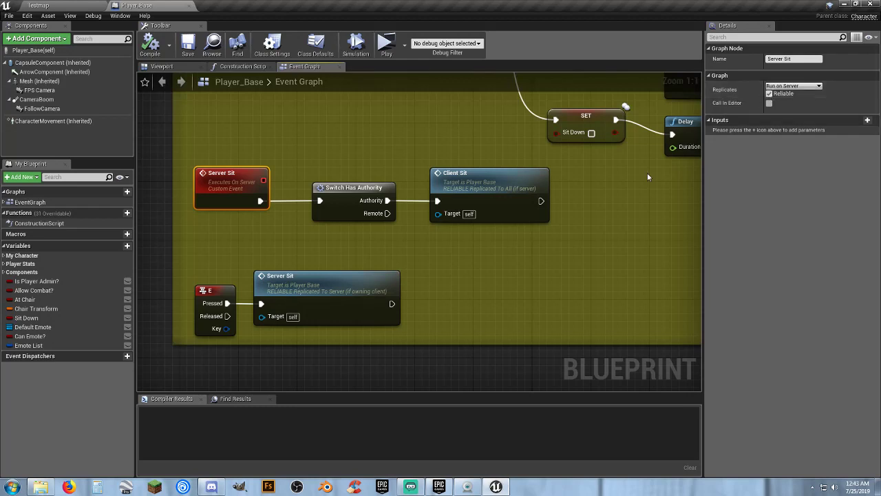
- Inspect the Switch Has Authority node and the Client Sit call, and check them against the Client Sit event's replication settings
{"action": "left_click", "coordinate": [522, 260]}
{"action": "right_click_drag", "start_coordinate": [518, 250], "coordinate": [503, 254]}
{"action": "left_click", "coordinate": [348, 194]}
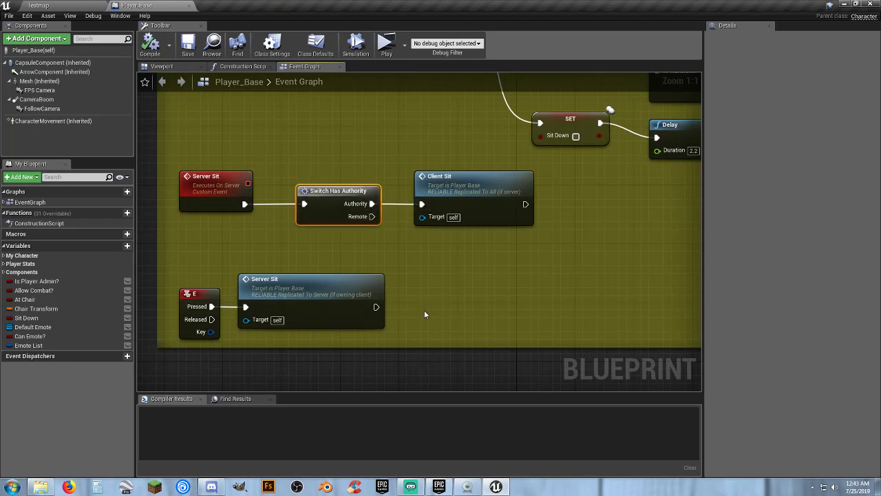
{"action": "left_click", "coordinate": [449, 187]}
{"action": "right_click_drag", "start_coordinate": [428, 136], "coordinate": [434, 258]}
{"action": "left_click", "coordinate": [212, 119]}
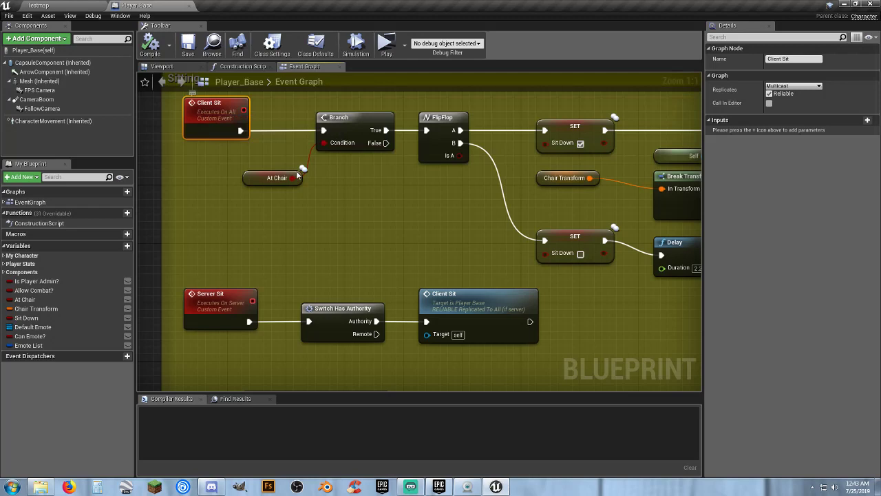
{"action": "left_click", "coordinate": [449, 298]}
- Review how Switch Has Authority's Authority output leads into the Client Sit call
{"action": "right_click_drag", "start_coordinate": [444, 292], "coordinate": [435, 239]}
{"action": "right_click_drag", "start_coordinate": [447, 153], "coordinate": [375, 179]}
{"action": "left_click", "coordinate": [310, 275]}
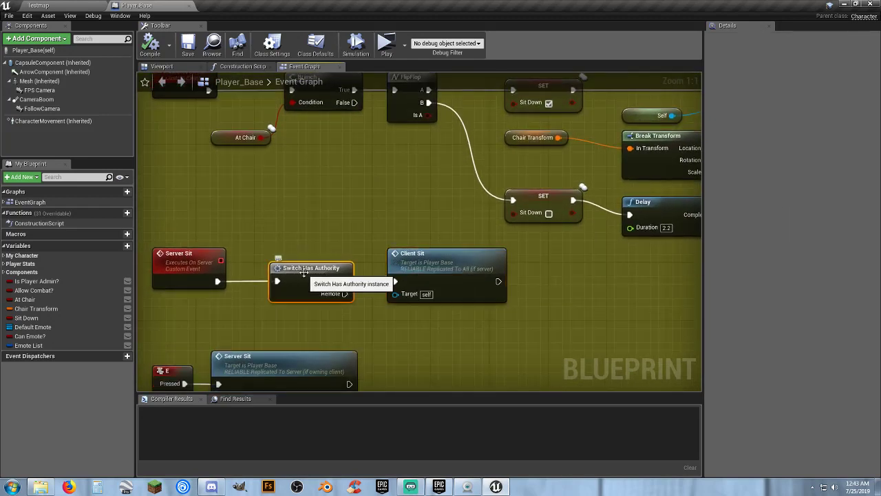
{"action": "left_click", "coordinate": [437, 270]}
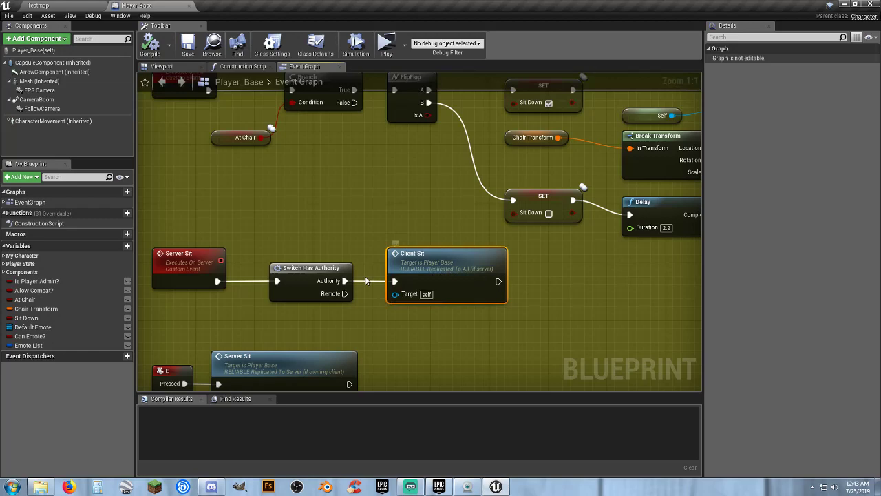
{"action": "left_click", "coordinate": [324, 273]}
{"action": "left_click", "coordinate": [430, 263]}
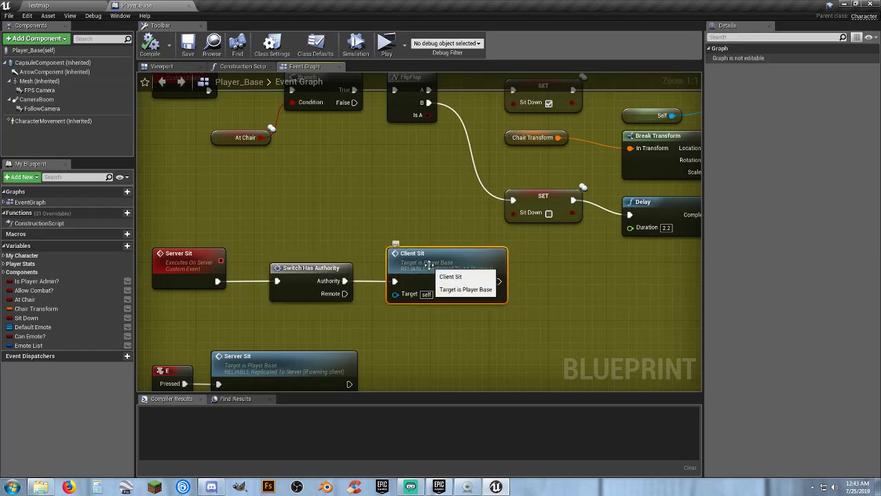
- Examine the E key event and its Server Sit call alongside the Server Sit custom event's replication settings
{"action": "right_click_drag", "start_coordinate": [413, 325], "coordinate": [439, 250]}
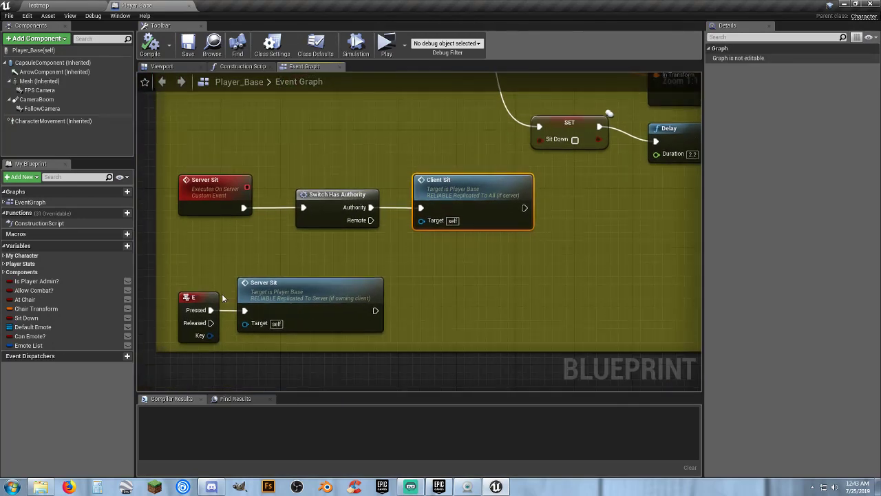
{"action": "left_click", "coordinate": [200, 297]}
{"action": "left_click", "coordinate": [311, 291]}
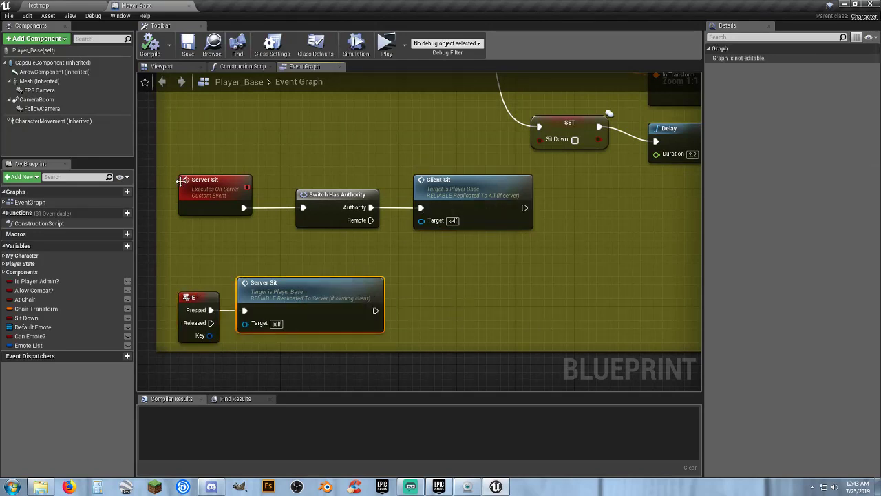
{"action": "left_click", "coordinate": [204, 191]}
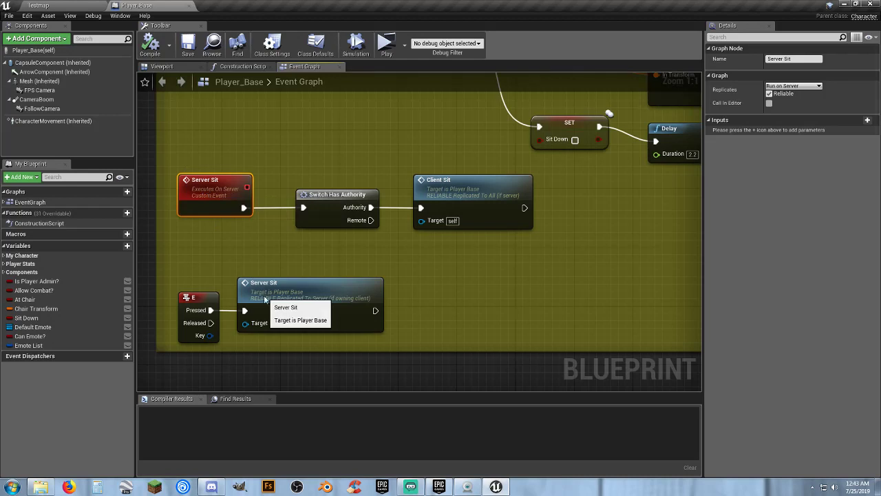
{"action": "left_click", "coordinate": [265, 293]}
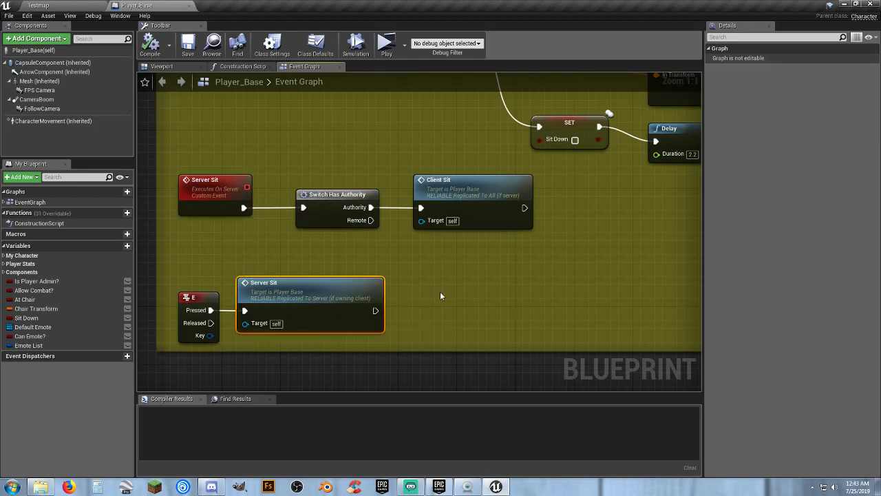
{"action": "left_click", "coordinate": [440, 297]}
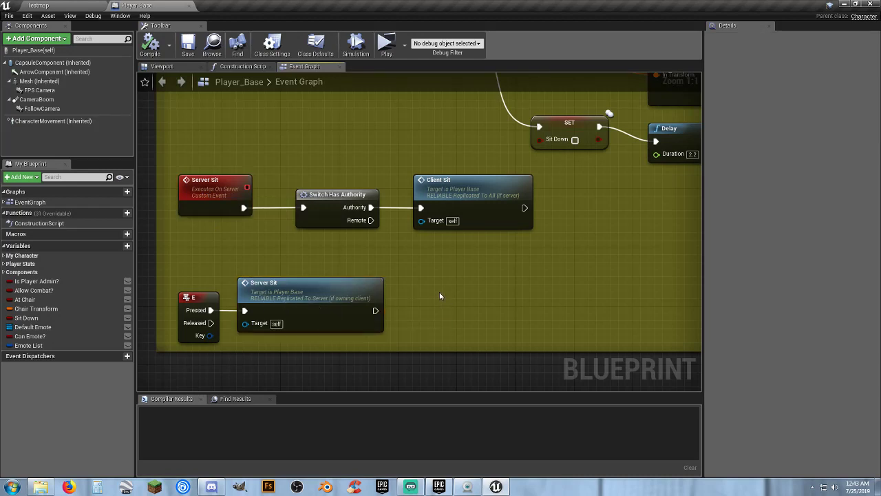
- Close the Player_Base blueprint and the StreamParty project's editor
{"action": "left_click", "coordinate": [190, 7]}
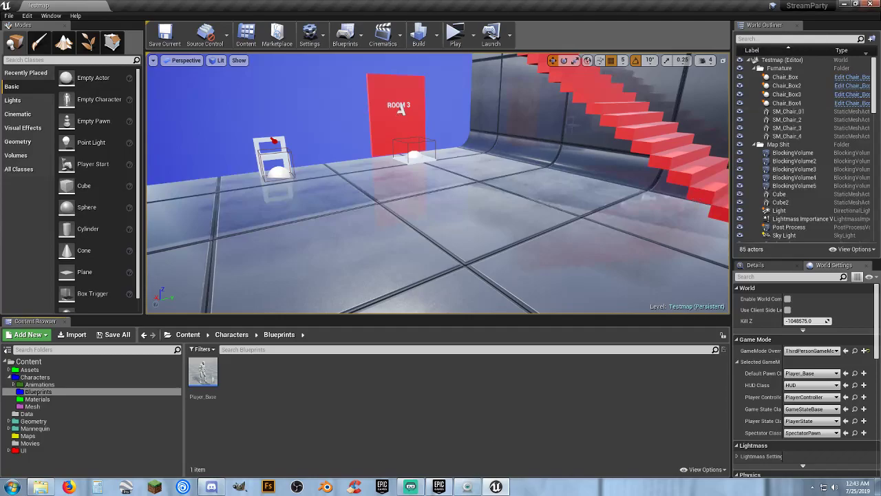
{"action": "left_click", "coordinate": [868, 5]}
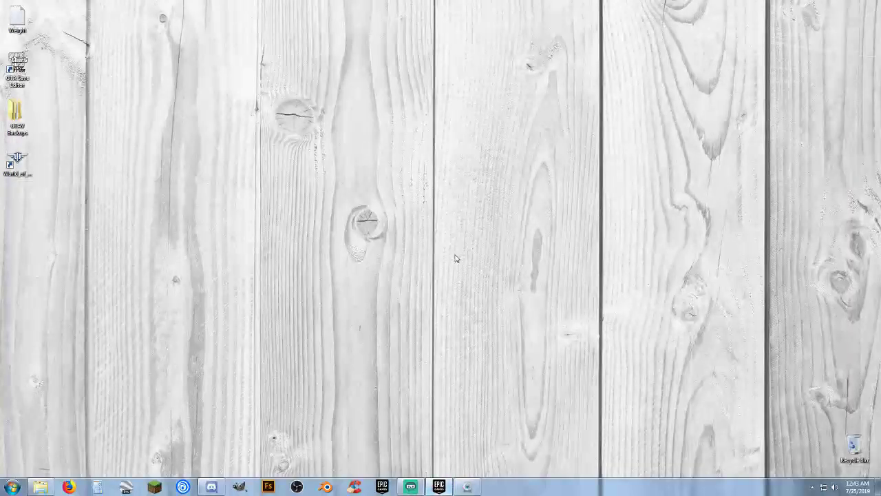
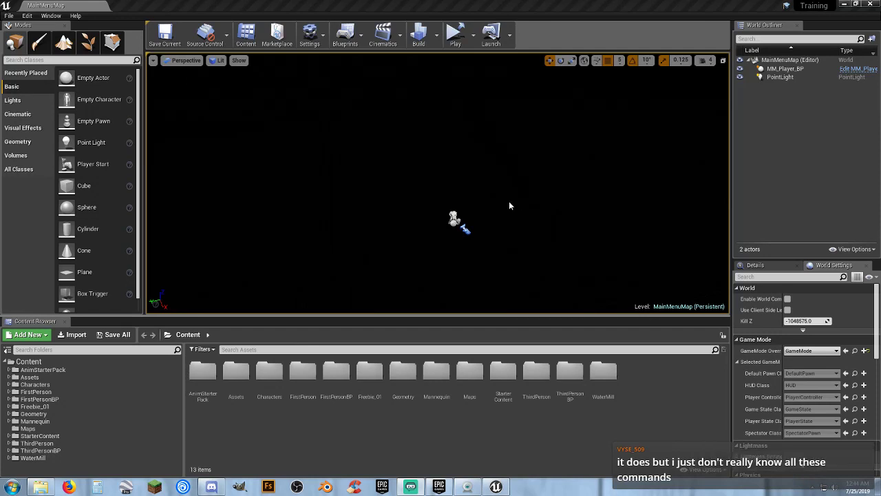
- Play the Training project's MainMenuMap in a new editor window, open its Settings Menu and return to the main menu
{"action": "key", "text": "w"}
{"action": "right_click_drag", "start_coordinate": [438, 183], "coordinate": [450, 142]}
{"action": "key", "text": "s"}
{"action": "key", "text": "s"}
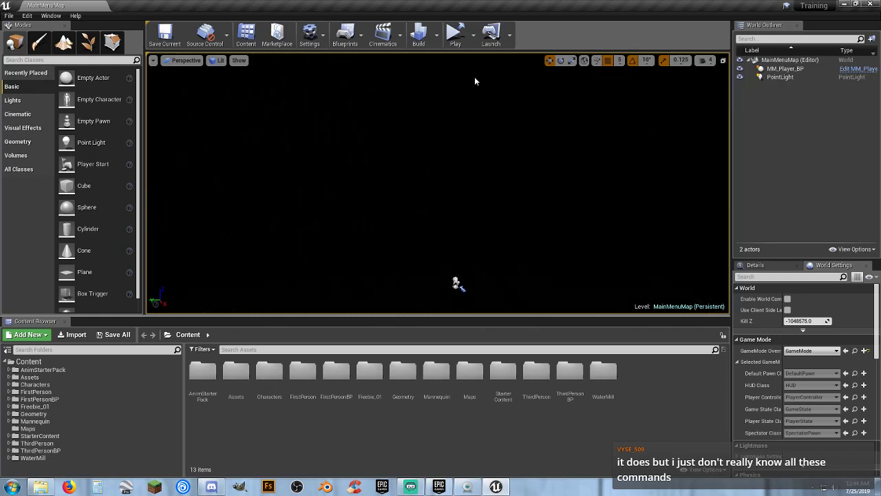
{"action": "left_click", "coordinate": [473, 44]}
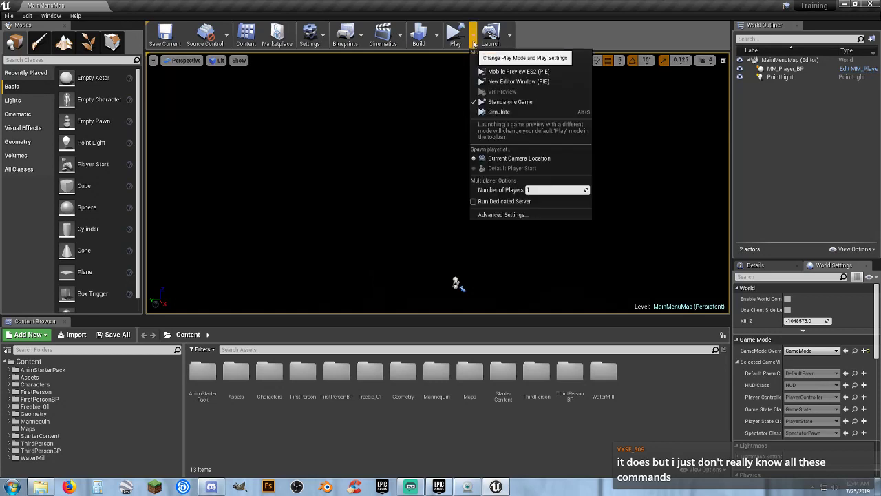
{"action": "left_click", "coordinate": [510, 80]}
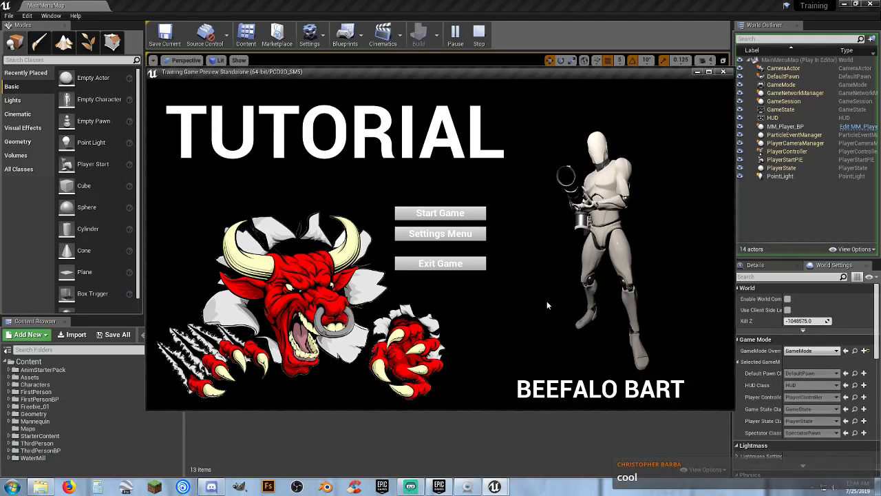
{"action": "left_click", "coordinate": [473, 235]}
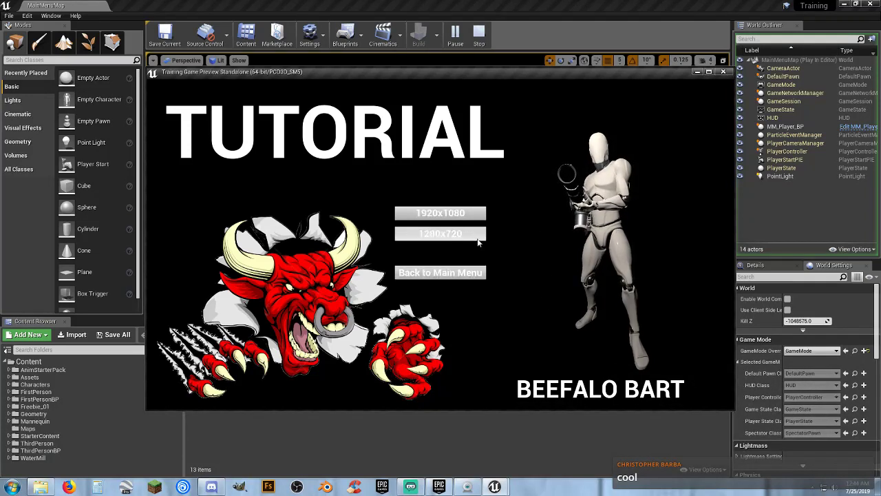
{"action": "left_click", "coordinate": [472, 273]}
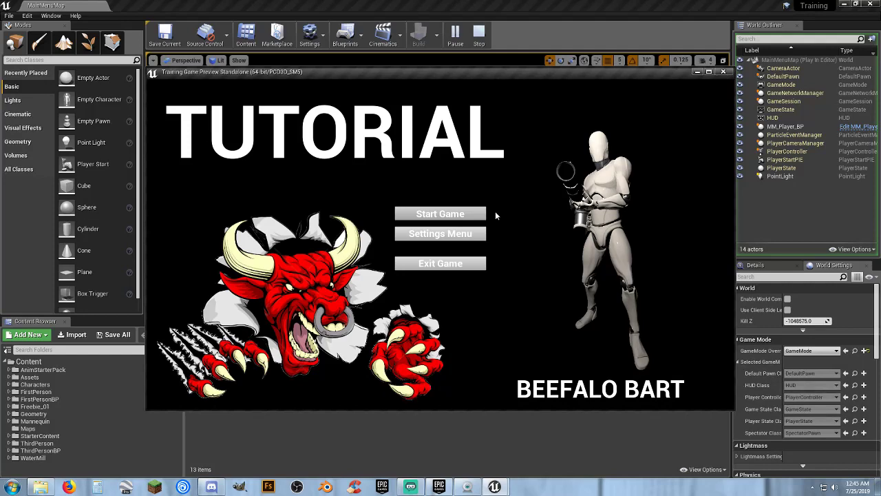
- Start the game from the main menu and approach the red bots in the lit diner of Level_01
{"action": "left_click", "coordinate": [481, 214]}
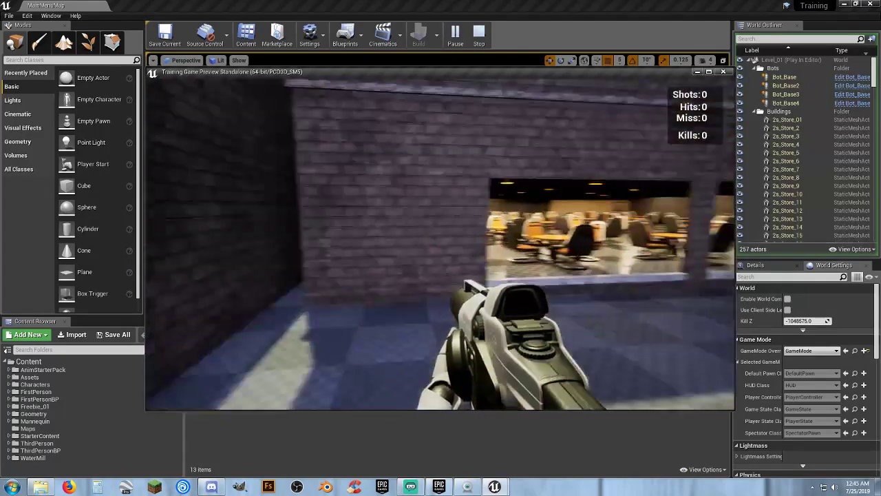
{"action": "key", "text": "w"}
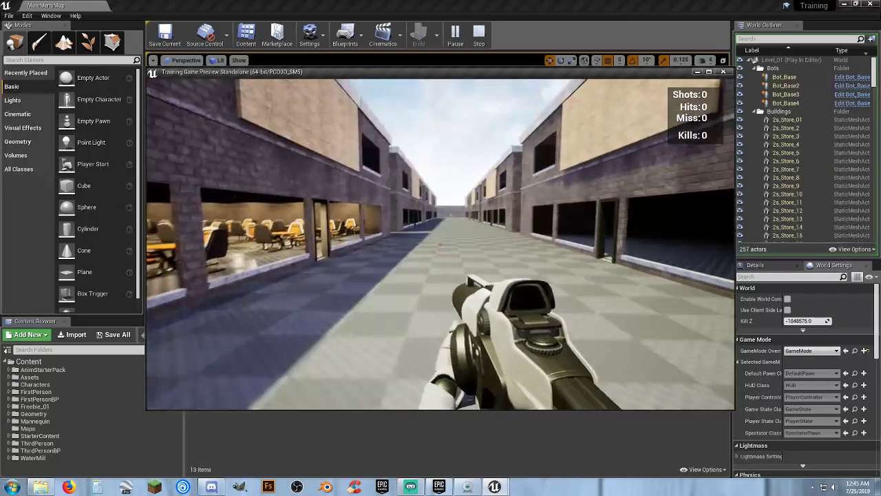
{"action": "key", "text": "w"}
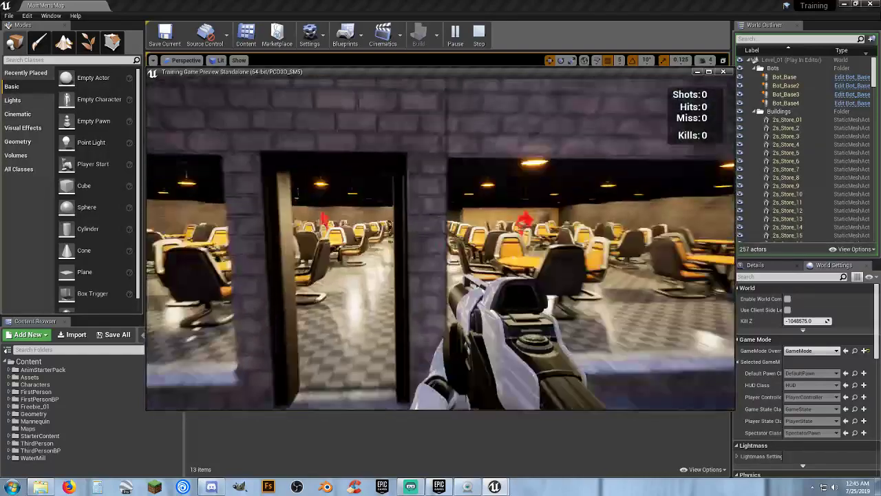
{"action": "key", "text": "w"}
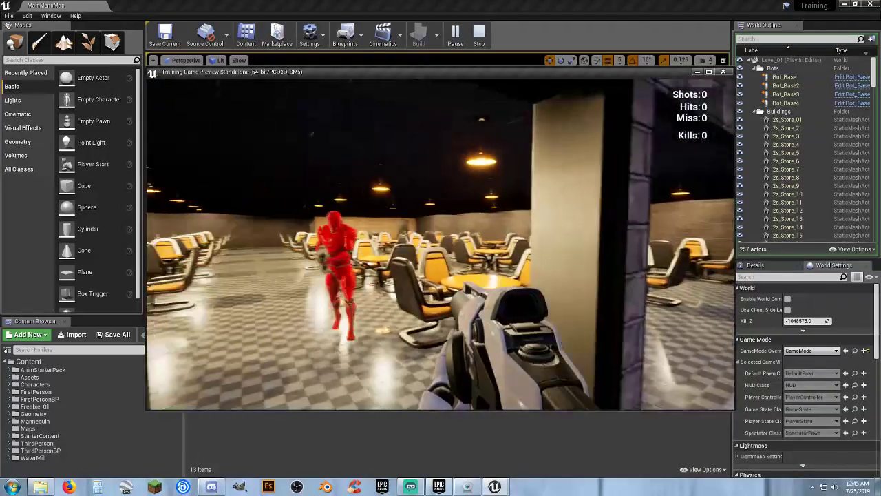
{"action": "key", "text": "s"}
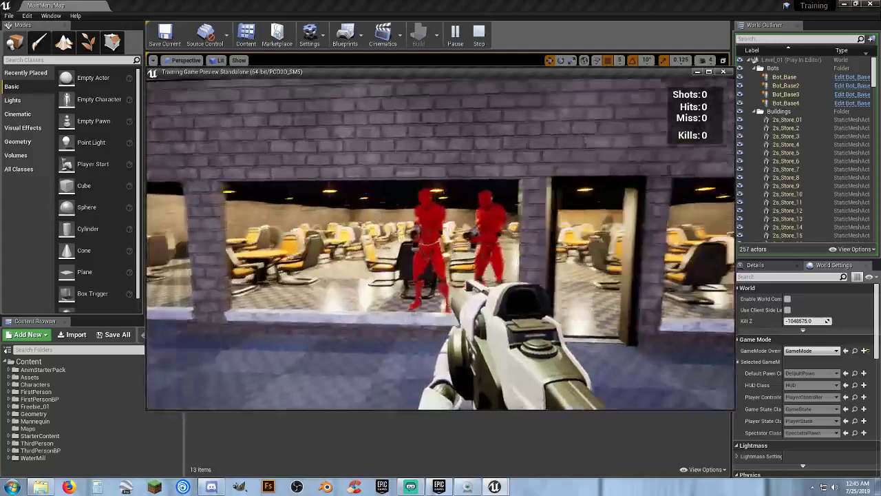
{"action": "key", "text": "w"}
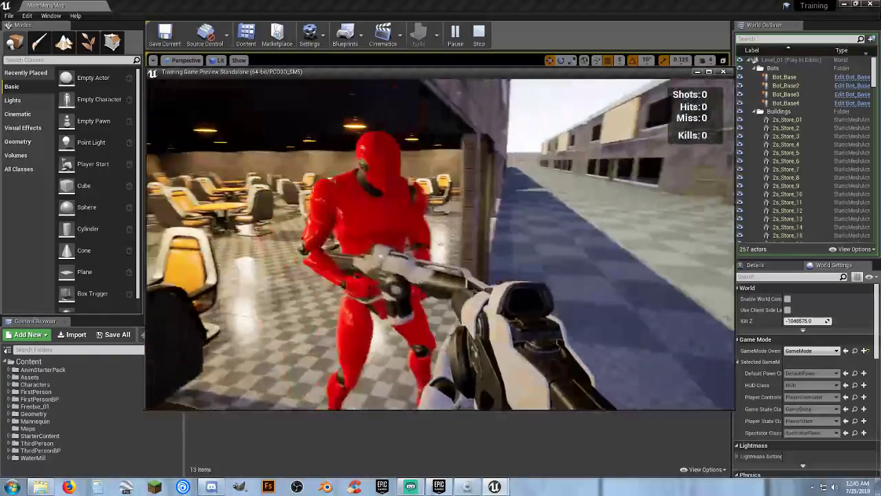
{"action": "key", "text": "d"}
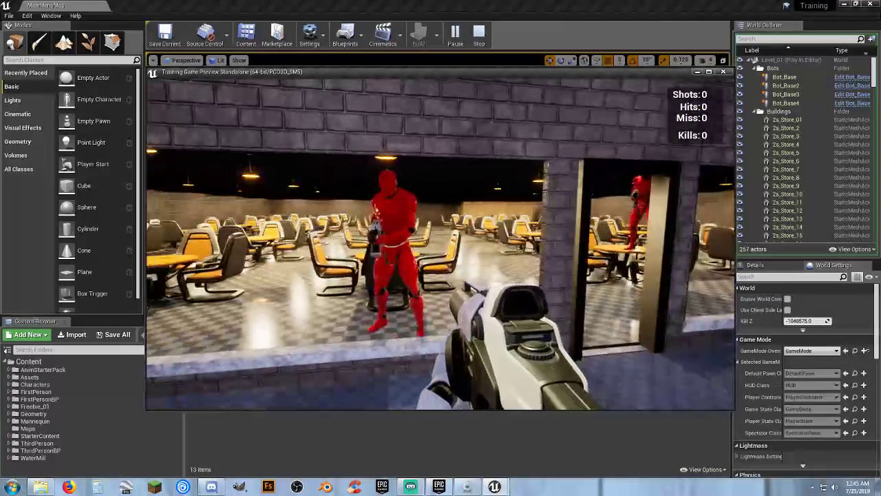
- Playtest combat against the red bots at the diner's doorway and among its tables
{"action": "key", "text": "d"}
{"action": "key", "text": "d"}
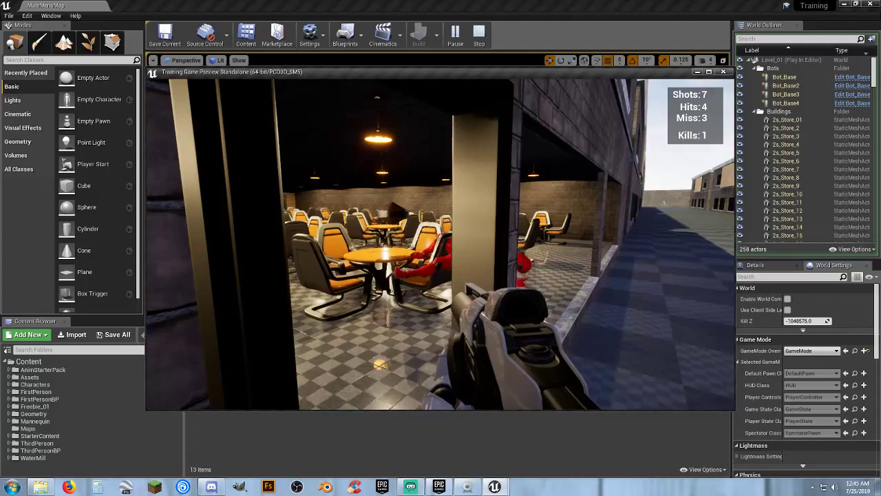
{"action": "key", "text": "w"}
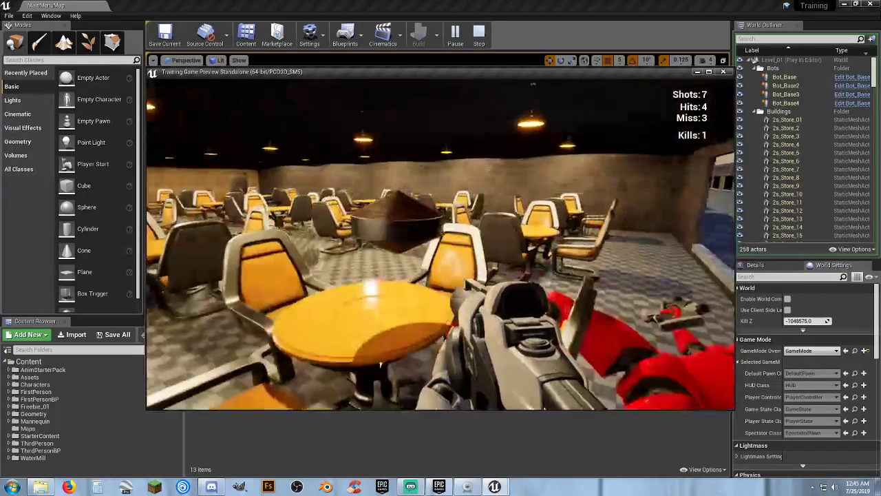
{"action": "key", "text": "w"}
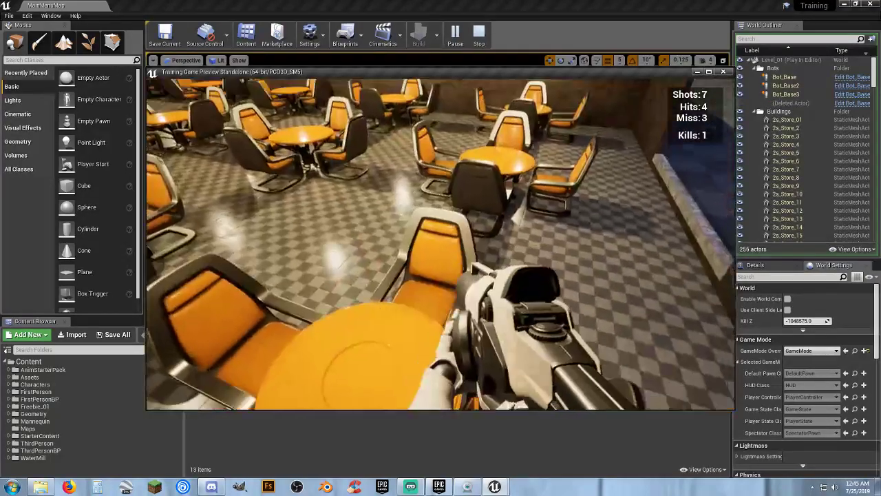
{"action": "key", "text": "w"}
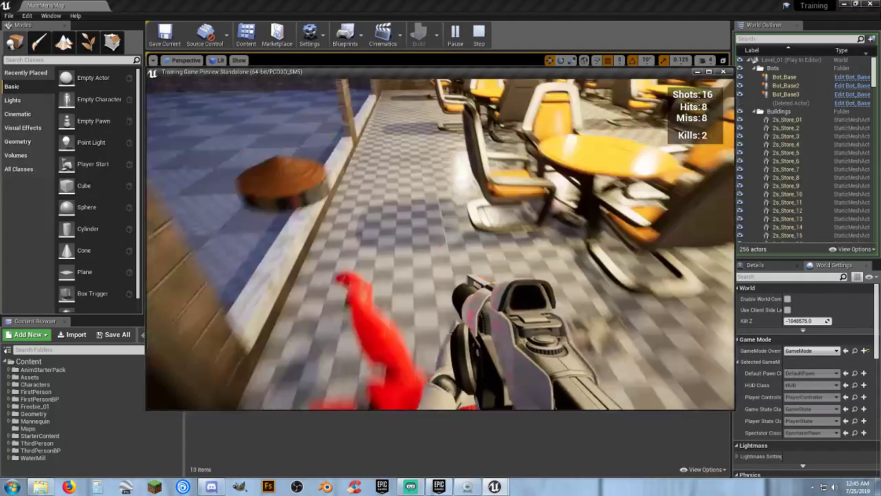
{"action": "key", "text": "w"}
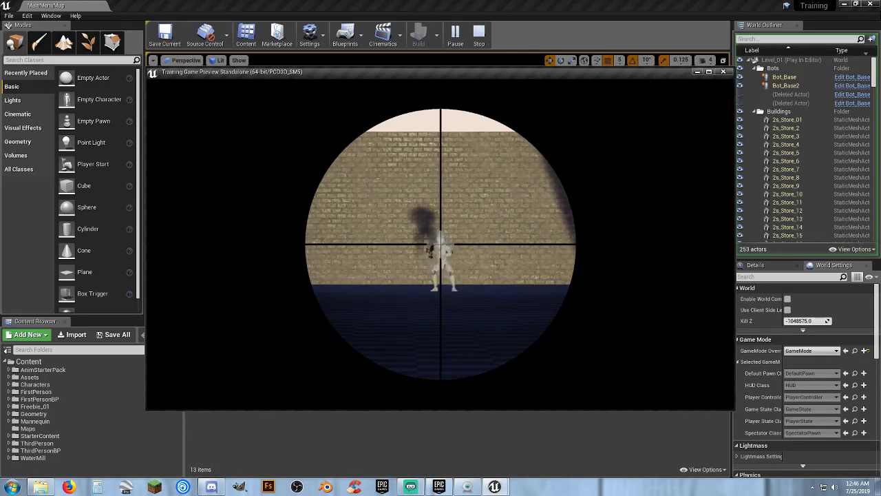
- Test the rifle's scope by zooming in on the scoreboard on the far wall and zooming back out
{"action": "right_click", "coordinate": [441, 245]}
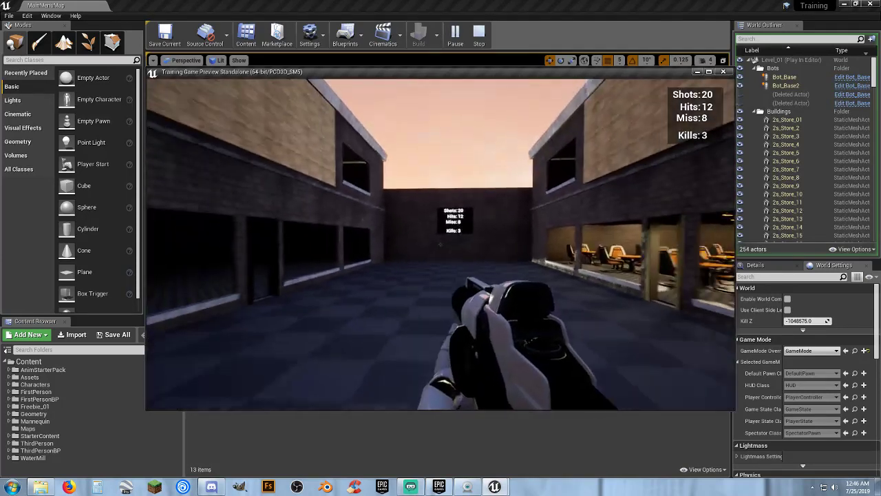
{"action": "right_click", "coordinate": [441, 245]}
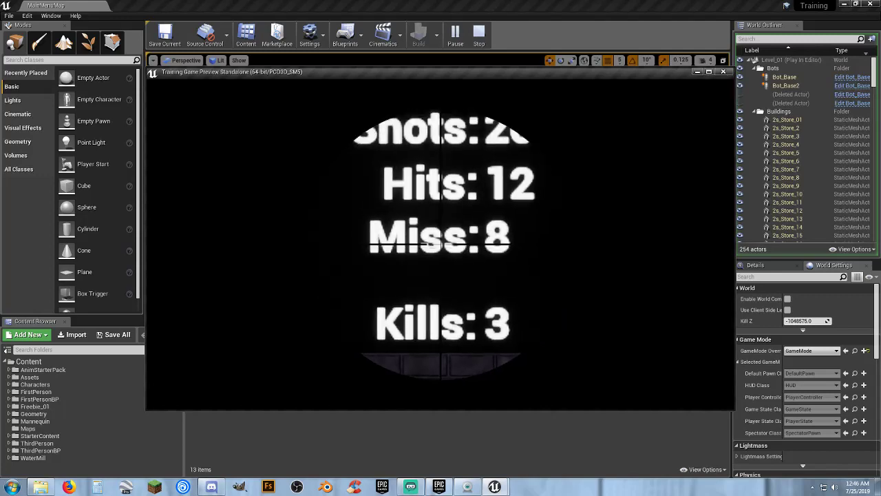
{"action": "right_click", "coordinate": [441, 245]}
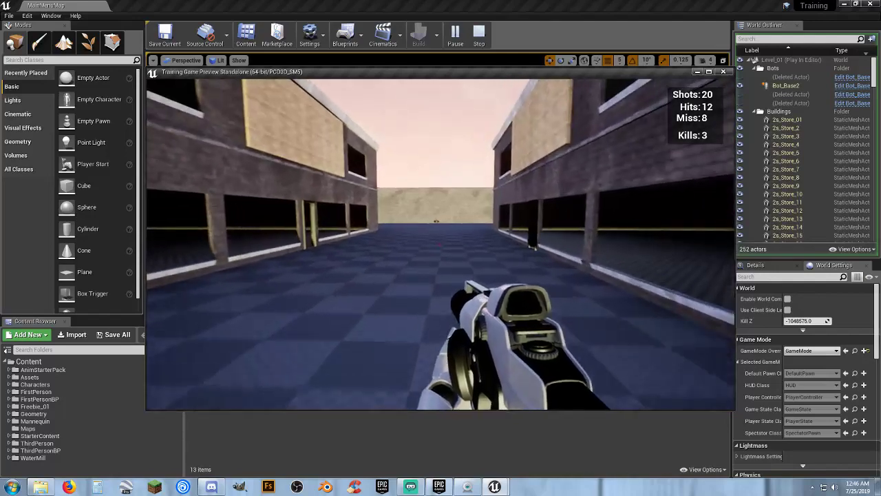
- Walk back along the street and through the diner to the staircase at its rear
{"action": "key", "text": "w"}
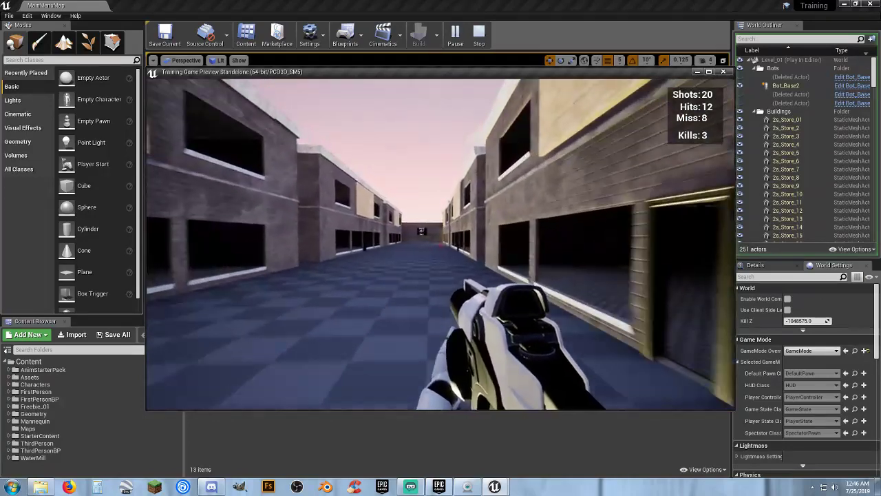
{"action": "key", "text": "w"}
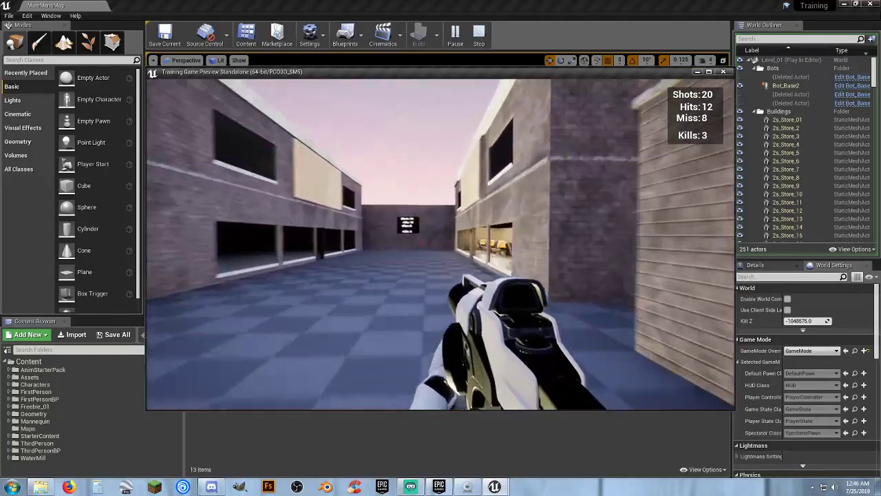
{"action": "key", "text": "w"}
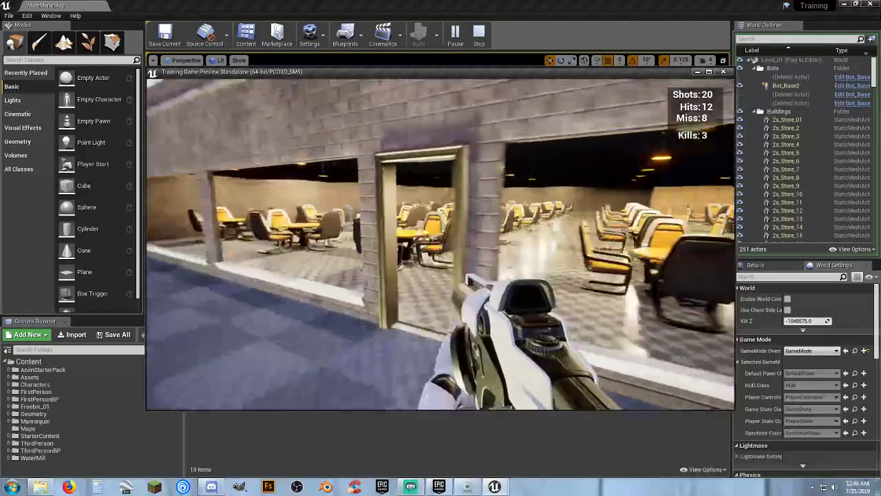
{"action": "key", "text": "w"}
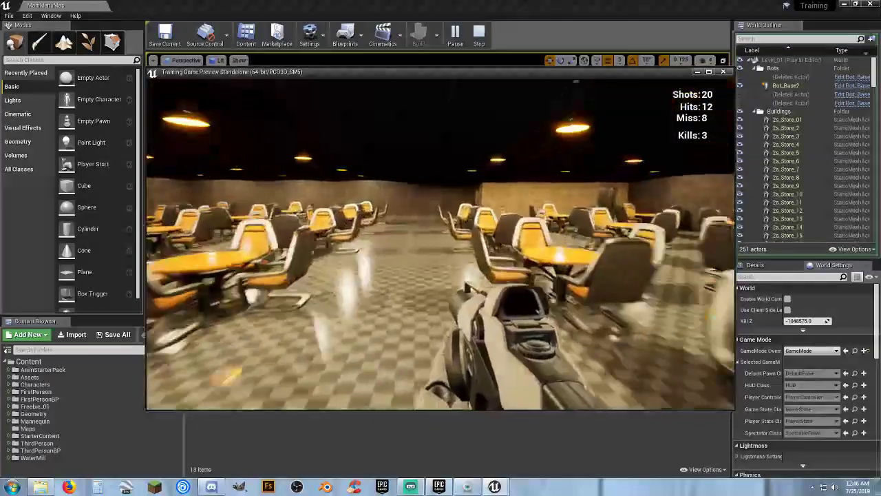
{"action": "key", "text": "w"}
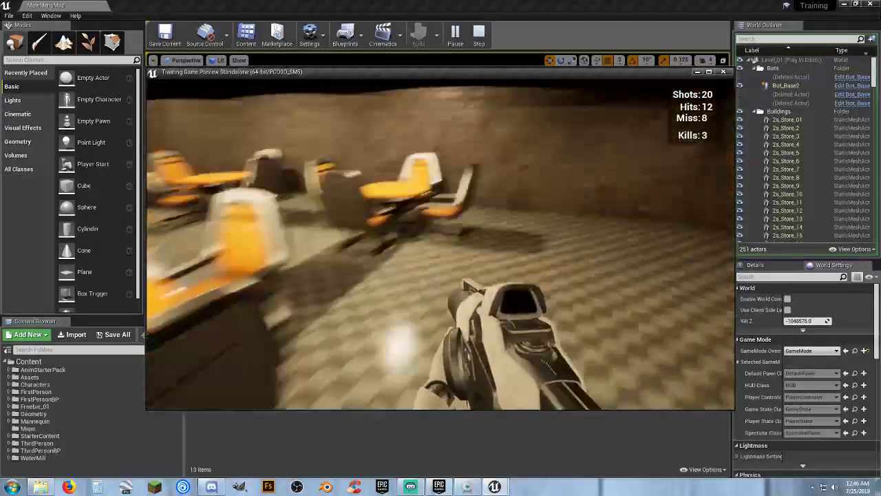
{"action": "key", "text": "w"}
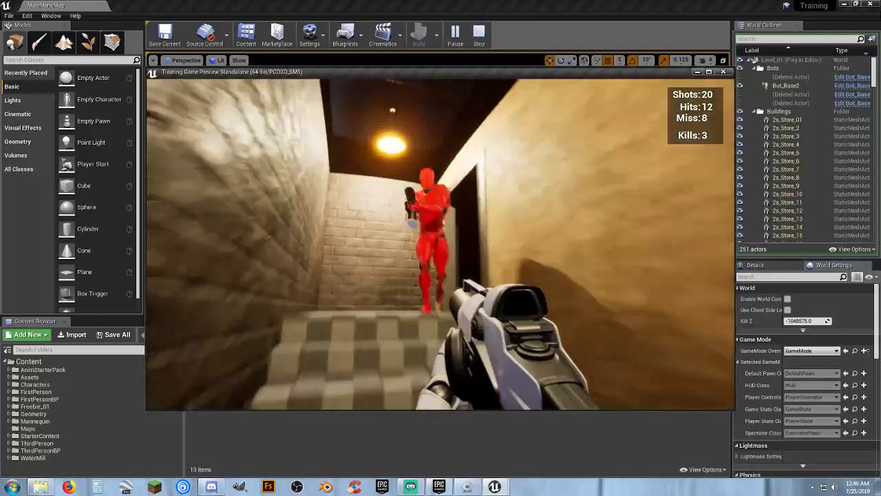
- Climb the diner's stairs and shoot the red bot there
{"action": "key", "text": "w"}
{"action": "left_click", "coordinate": [440, 245]}
{"action": "left_click", "coordinate": [441, 244]}
{"action": "left_click", "coordinate": [440, 245]}
{"action": "left_click", "coordinate": [441, 244]}
{"action": "left_click", "coordinate": [441, 244]}
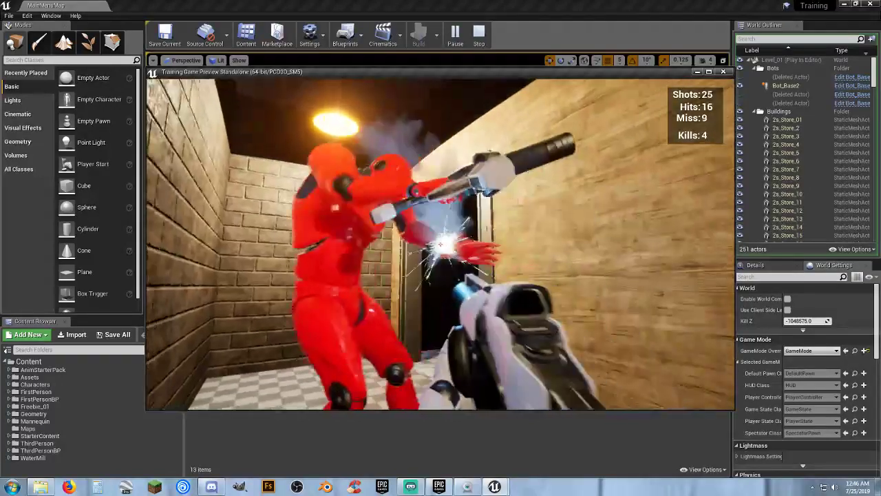
- Explore the dark upper floor, return through the diner and play on to the Battle Results screen
{"action": "key", "text": "w"}
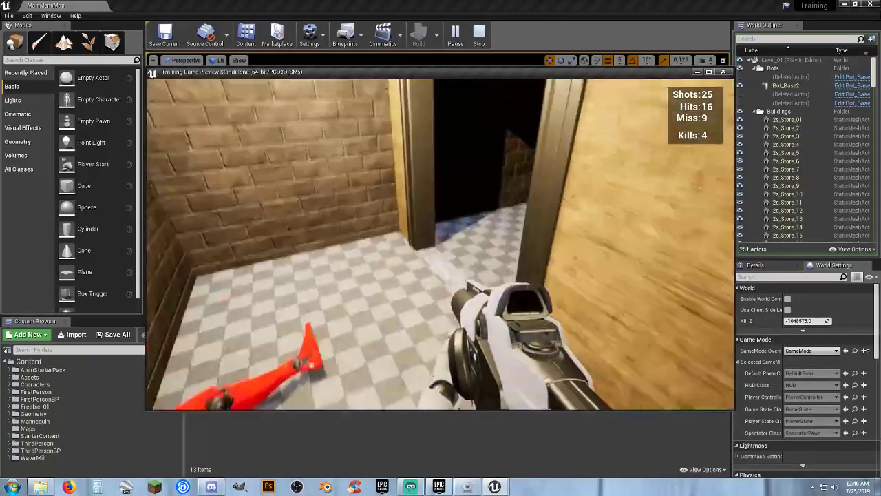
{"action": "key", "text": "w"}
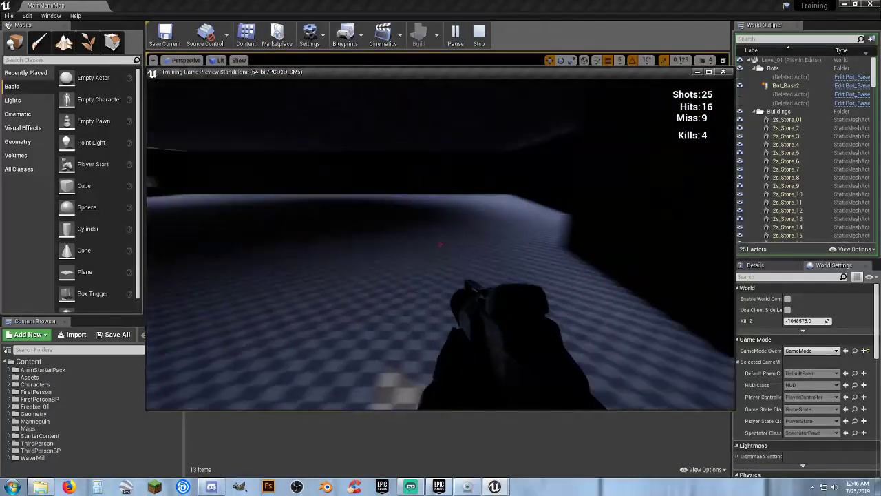
{"action": "key", "text": "w"}
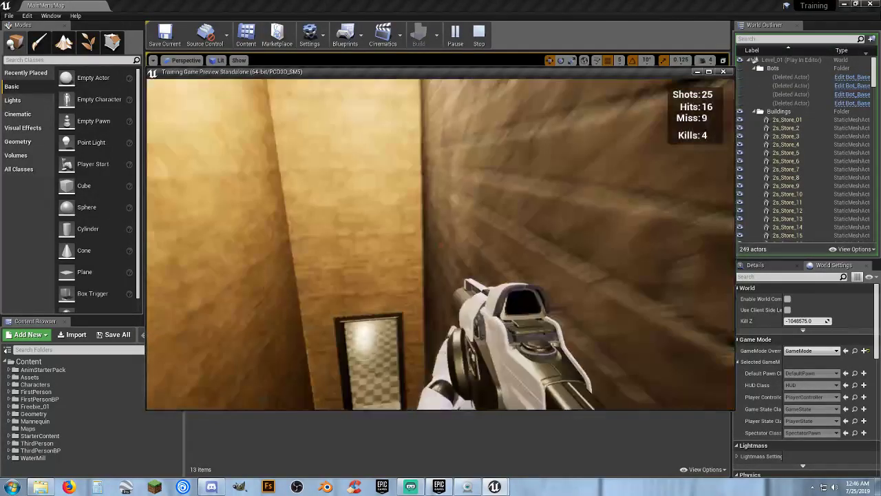
{"action": "key", "text": "w"}
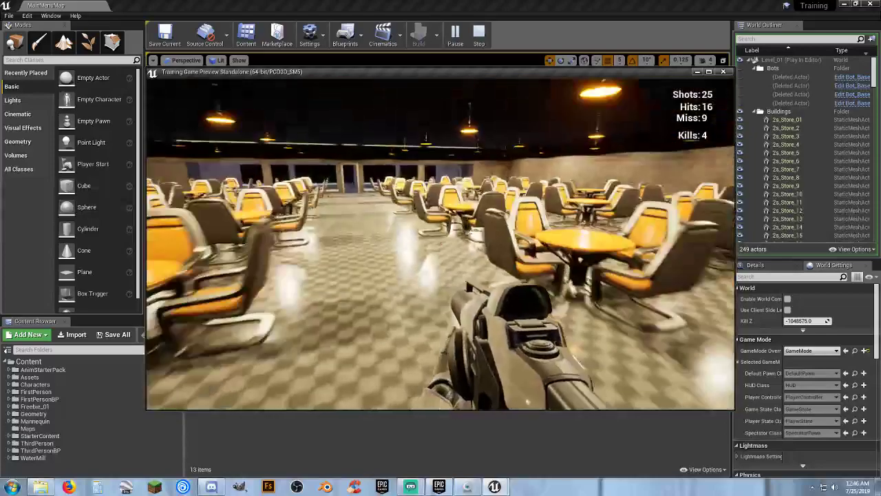
{"action": "key", "text": "w"}
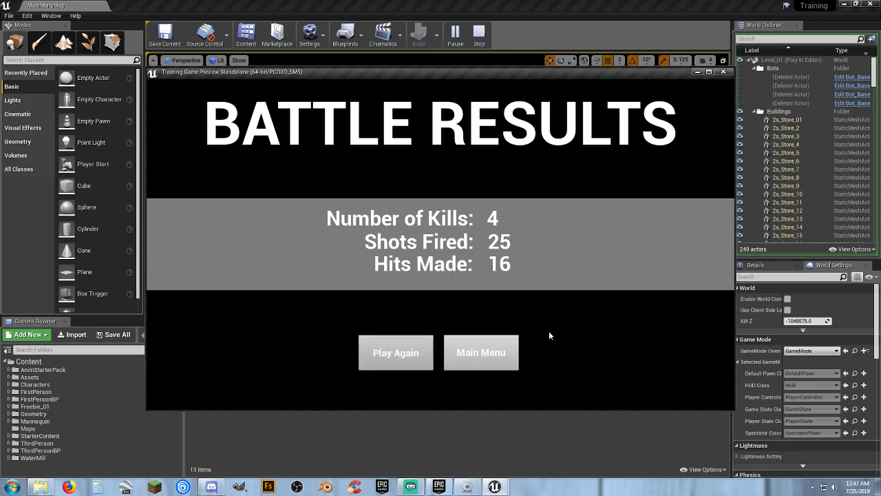
- Replay the level from the Battle Results screen and aim the rifle's scope at the distant bot
{"action": "left_click", "coordinate": [396, 353]}
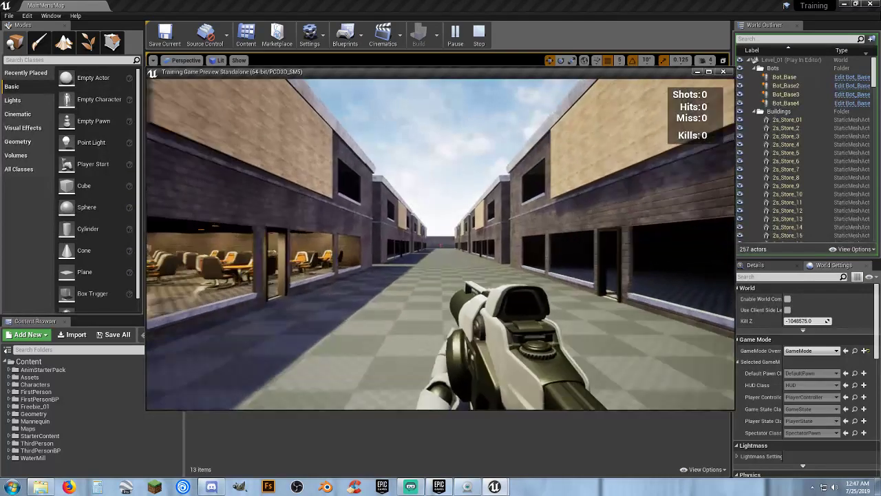
{"action": "right_click", "coordinate": [440, 245]}
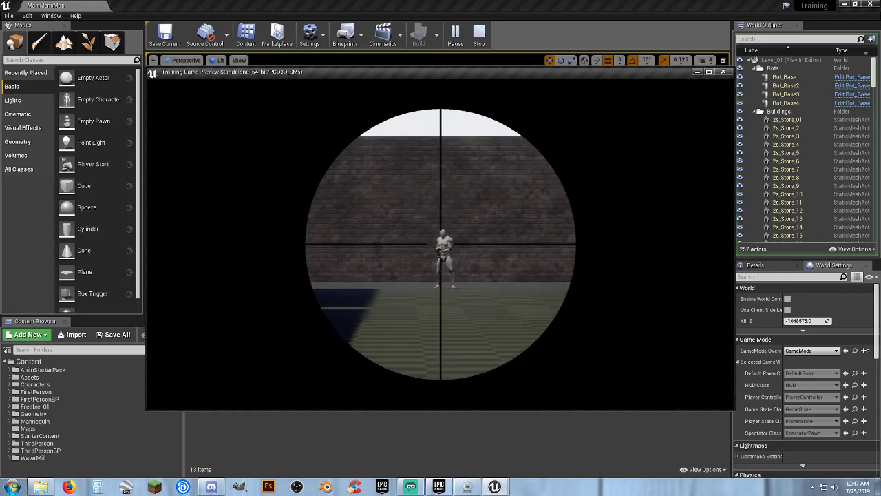
{"action": "right_click", "coordinate": [441, 245]}
- Enter the diner in the replayed level, shoot the two red bots near its doorway and return to the street
{"action": "key", "text": "w"}
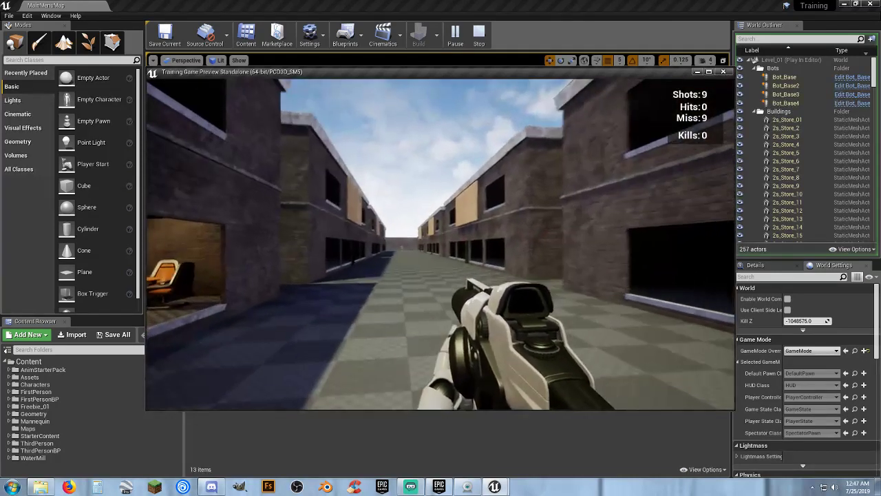
{"action": "key", "text": "w"}
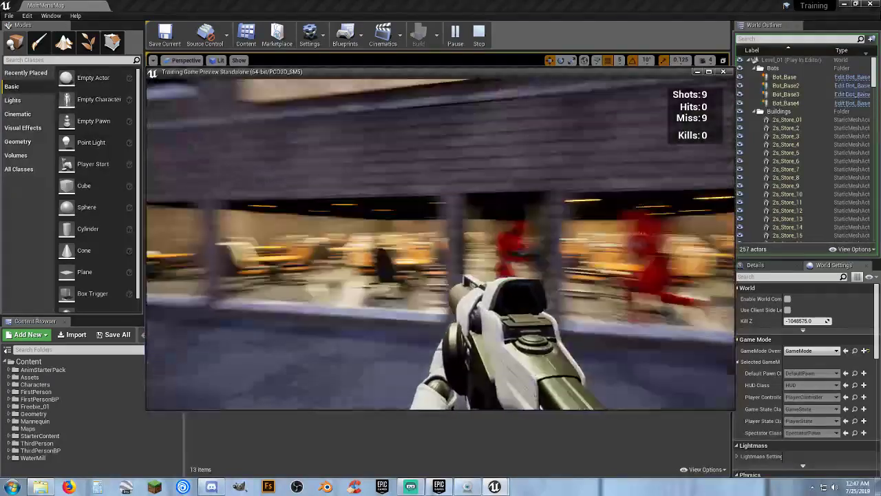
{"action": "key", "text": "w"}
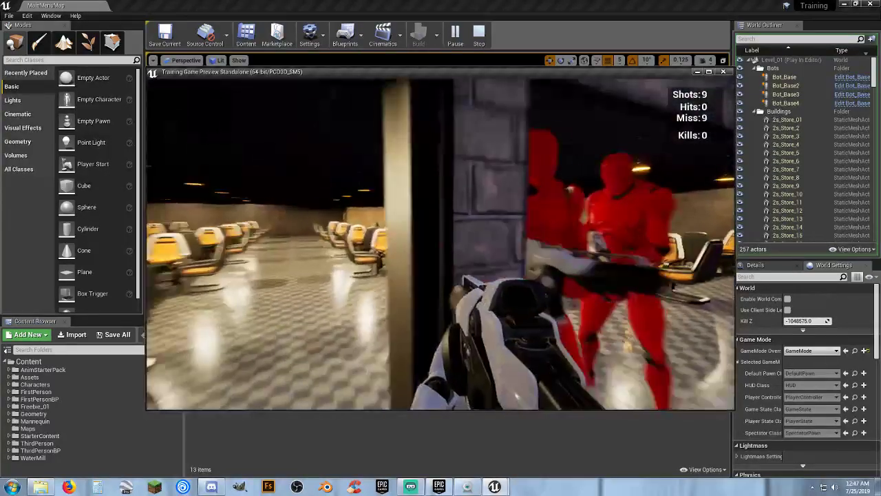
{"action": "left_click", "coordinate": [441, 244]}
{"action": "left_click", "coordinate": [441, 245]}
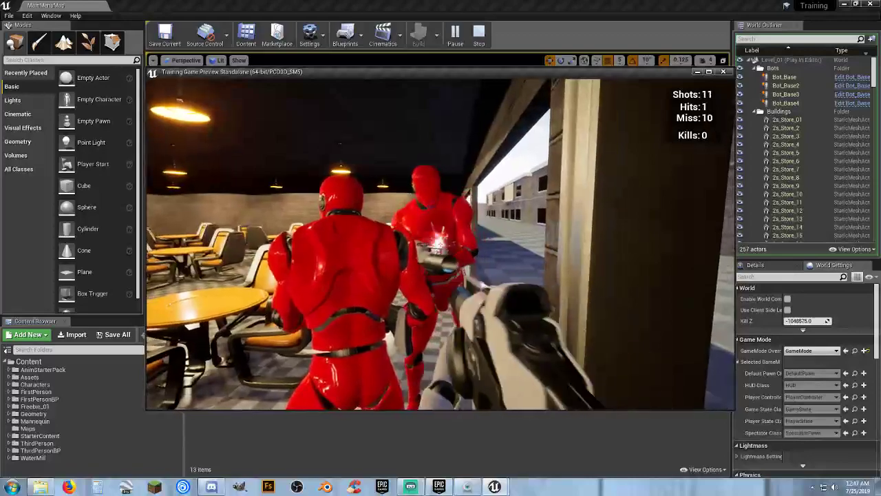
{"action": "left_click", "coordinate": [441, 245]}
{"action": "left_click", "coordinate": [441, 245]}
{"action": "left_click", "coordinate": [441, 244]}
{"action": "left_click", "coordinate": [441, 244]}
{"action": "left_click", "coordinate": [441, 244]}
{"action": "left_click", "coordinate": [440, 245]}
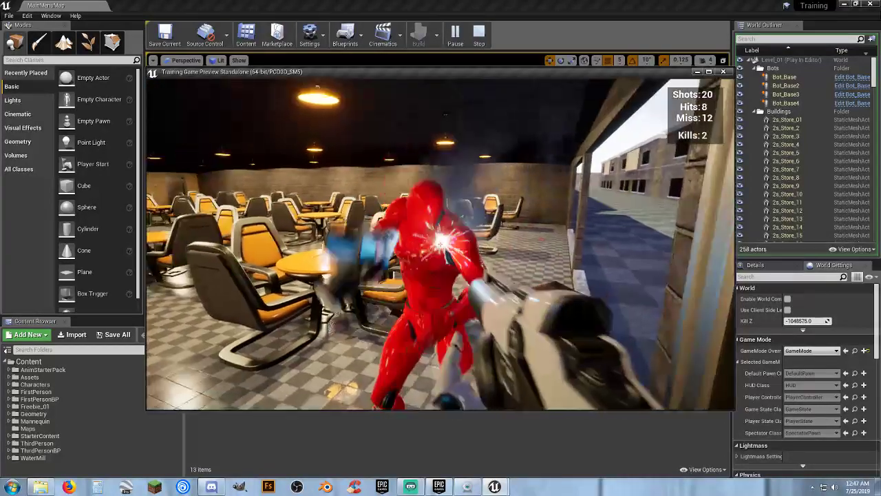
{"action": "left_click", "coordinate": [441, 244]}
{"action": "left_click", "coordinate": [441, 245]}
{"action": "key", "text": "w"}
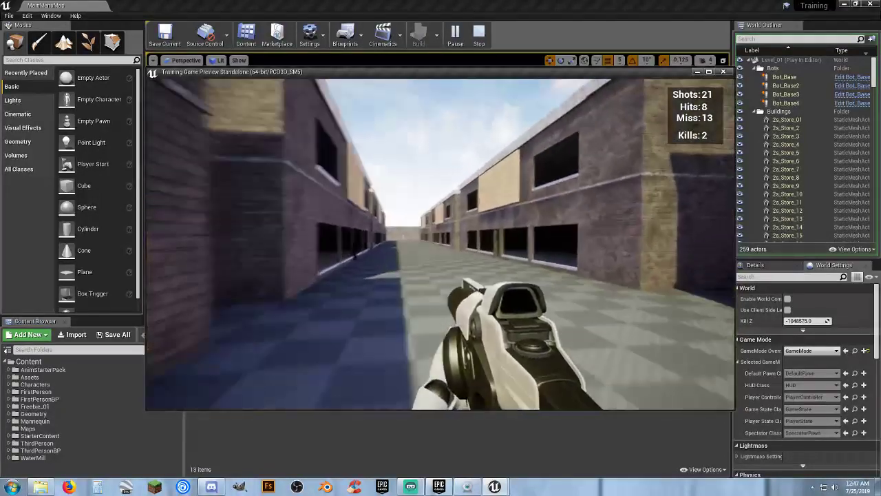
- Scope in on the distant bot in the street, and climb the diner's stairs to shoot the red bot at the top
{"action": "right_click", "coordinate": [441, 245]}
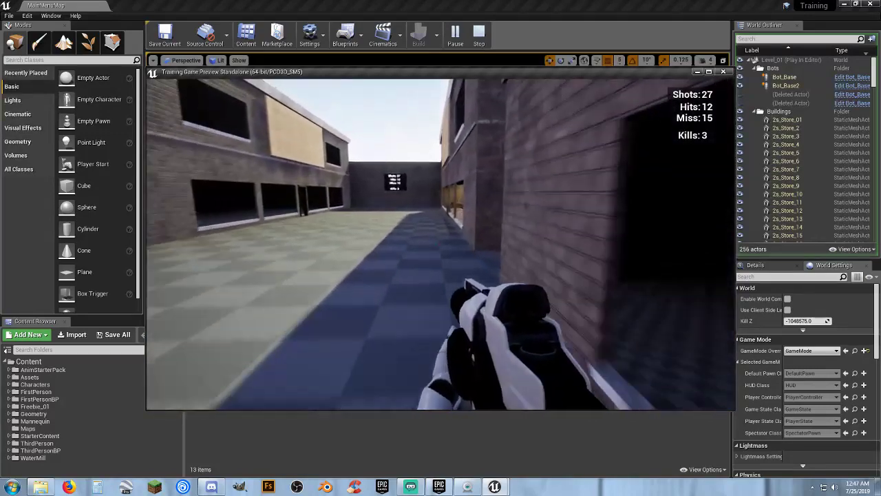
{"action": "key", "text": "w"}
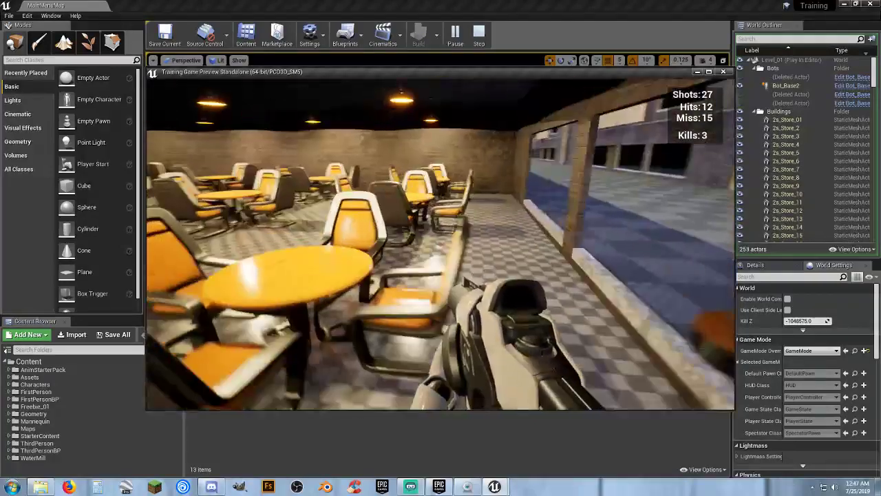
{"action": "key", "text": "w"}
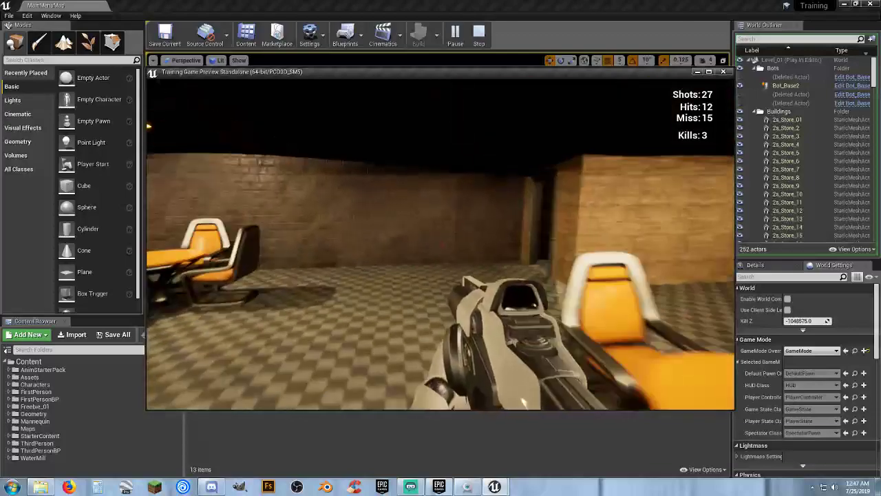
{"action": "key", "text": "w"}
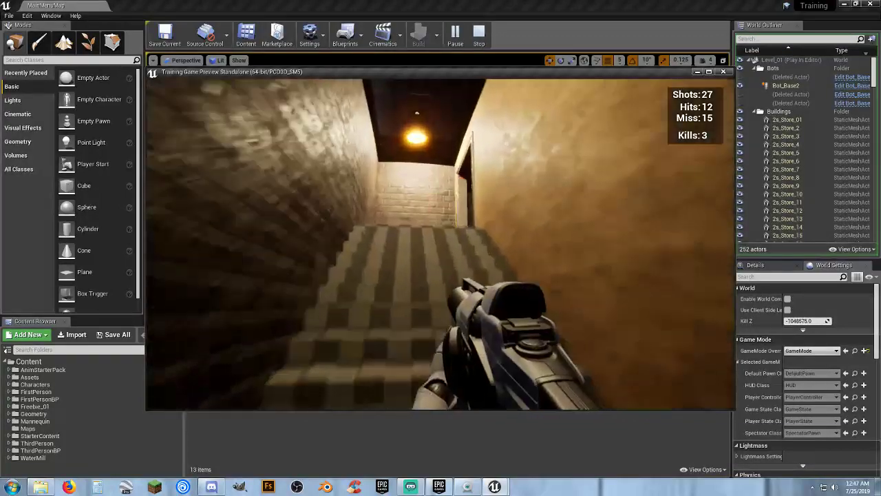
{"action": "key", "text": "w"}
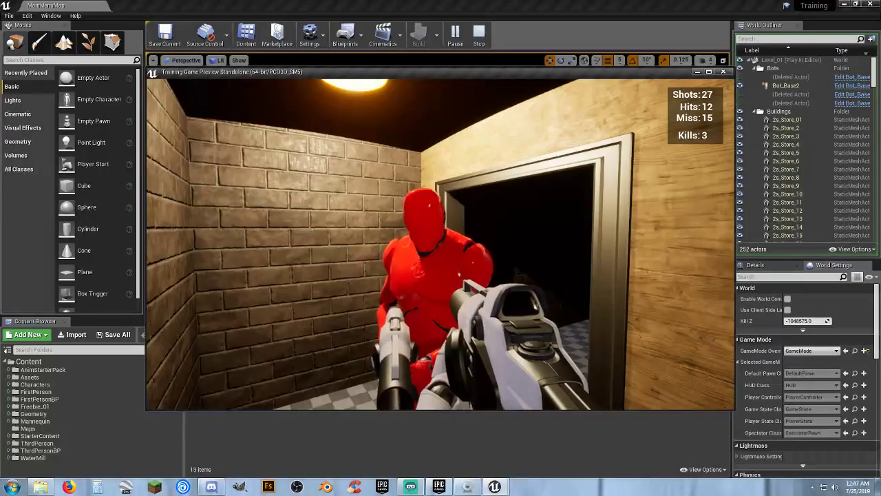
{"action": "left_click", "coordinate": [441, 245]}
{"action": "left_click", "coordinate": [441, 244]}
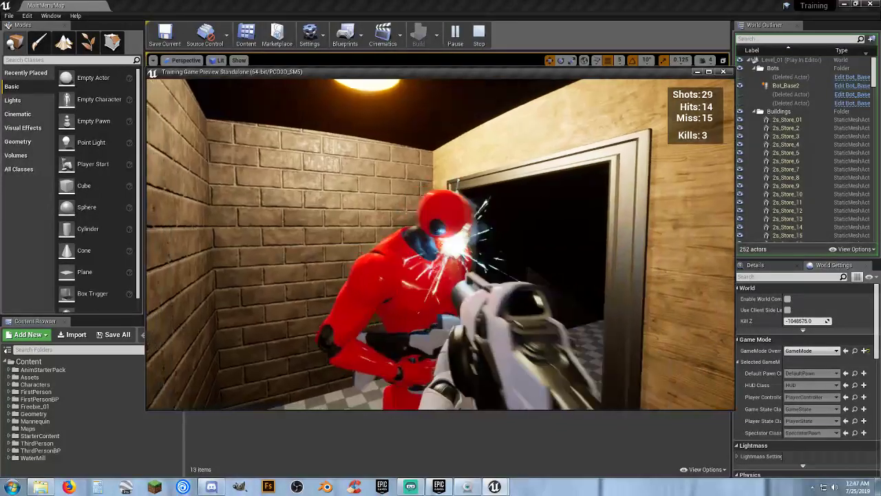
{"action": "left_click", "coordinate": [441, 245]}
{"action": "left_click", "coordinate": [441, 244]}
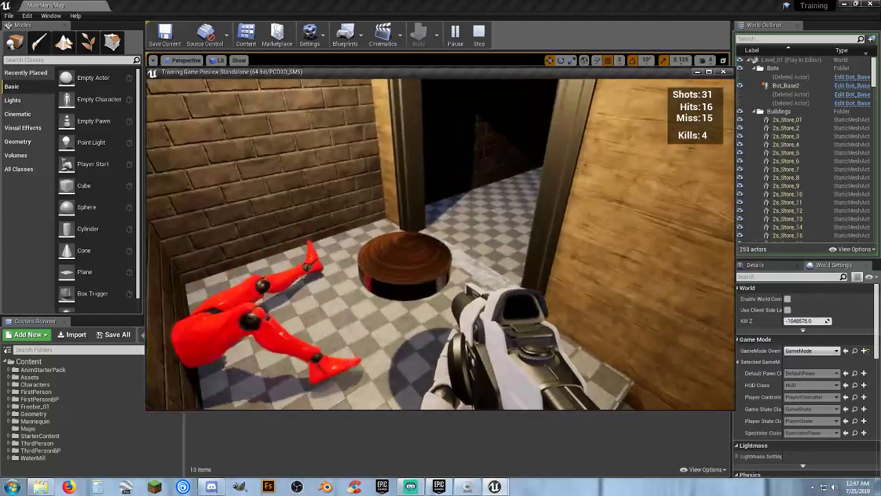
- Explore the diner's upper floor and dining room, playing on until the Battle Results screen
{"action": "key", "text": "w"}
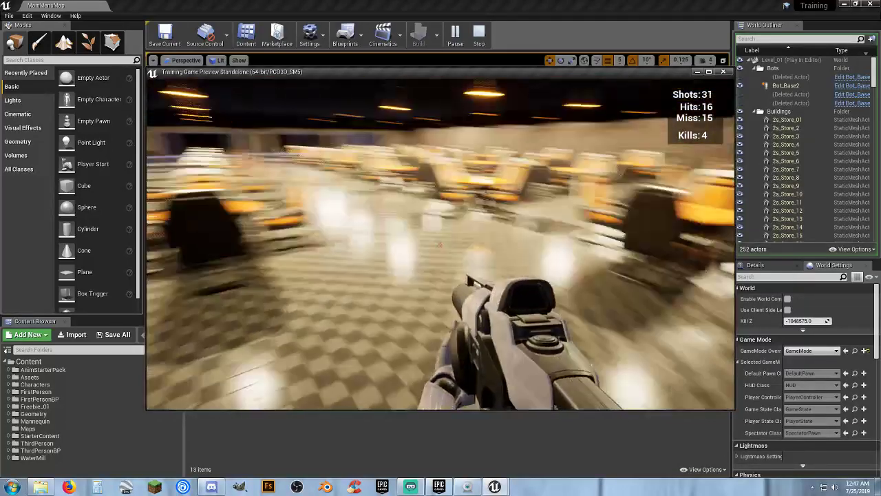
{"action": "key", "text": "w"}
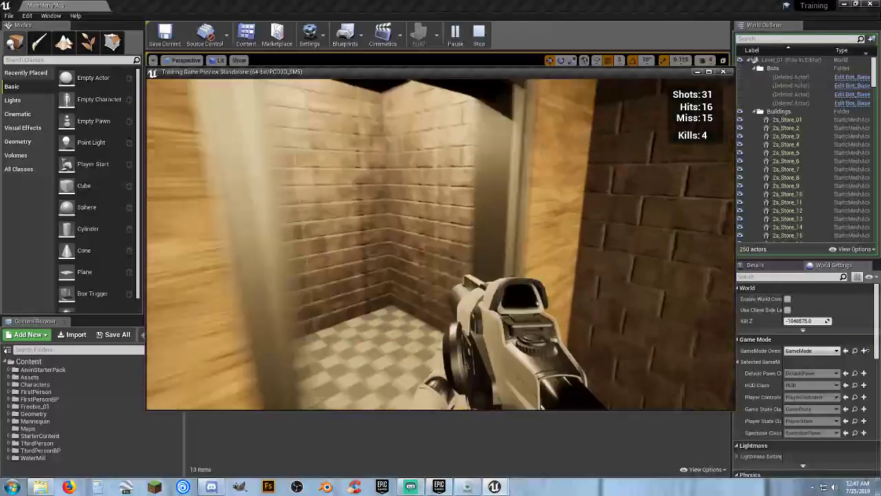
{"action": "key", "text": "w"}
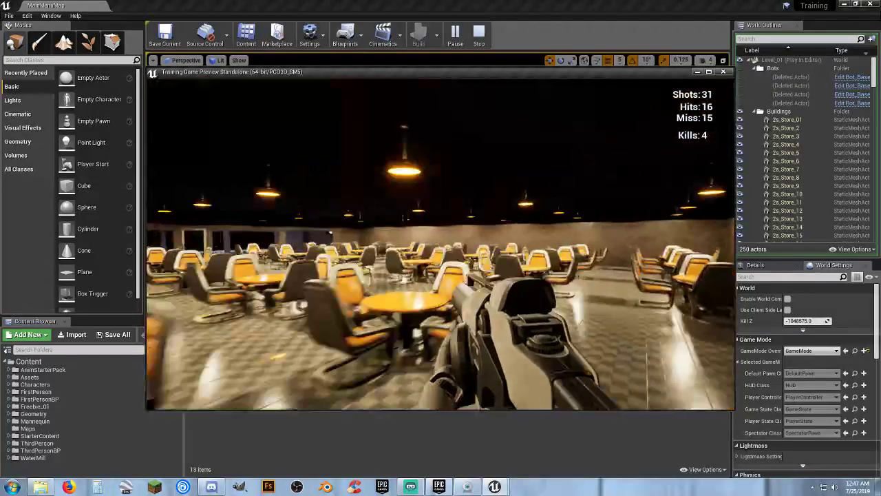
{"action": "key", "text": "w"}
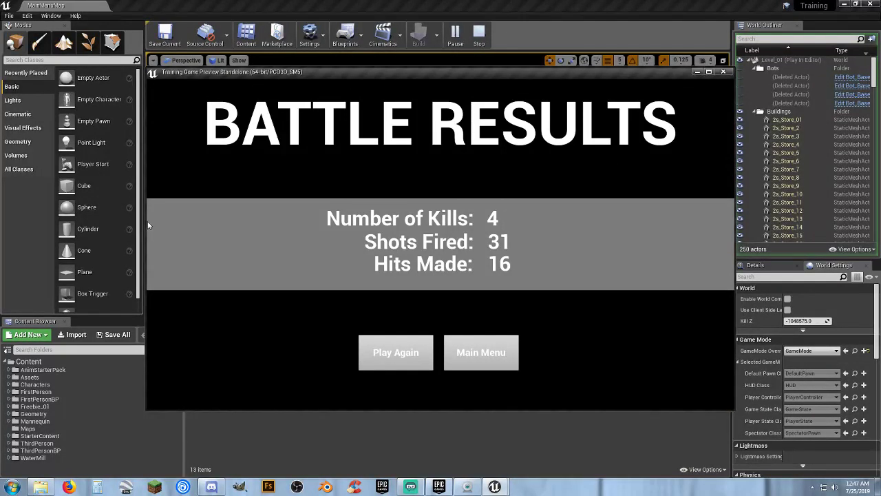
- Return to the game's main menu and try the 1920x1080 and 1280x720 resolutions in its settings
{"action": "left_click", "coordinate": [482, 352]}
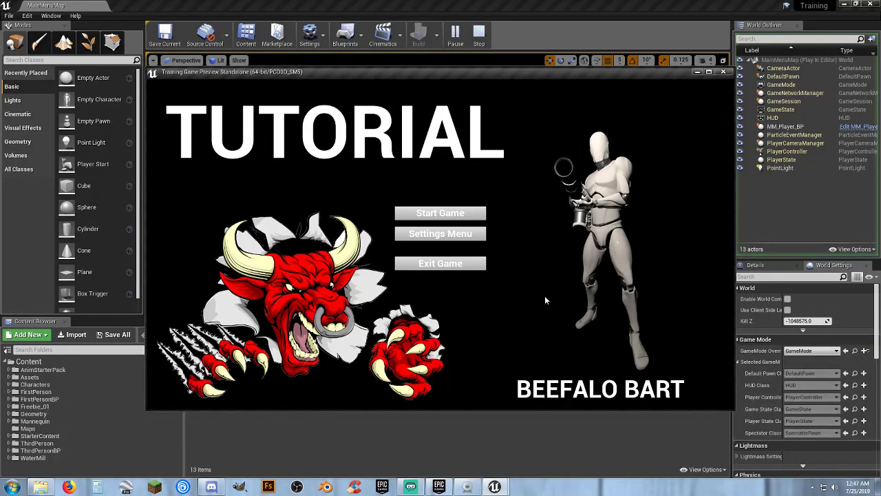
{"action": "left_click", "coordinate": [447, 237]}
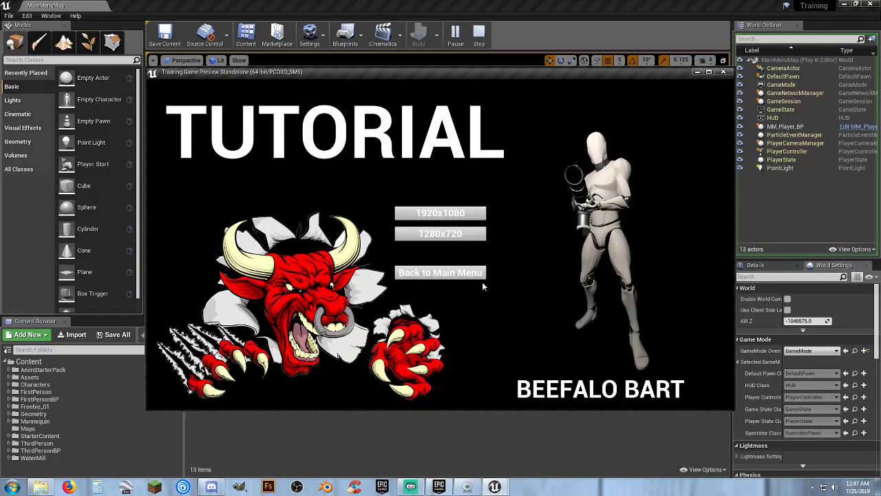
{"action": "left_click", "coordinate": [455, 234]}
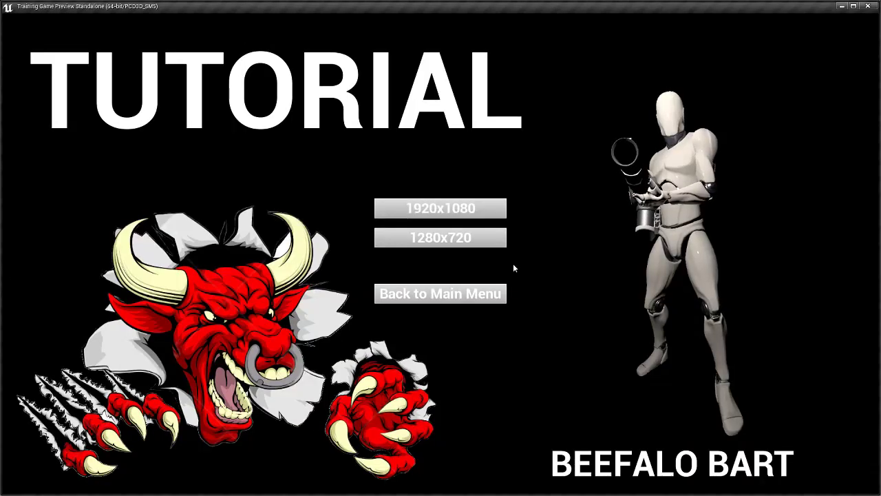
{"action": "left_click", "coordinate": [482, 237]}
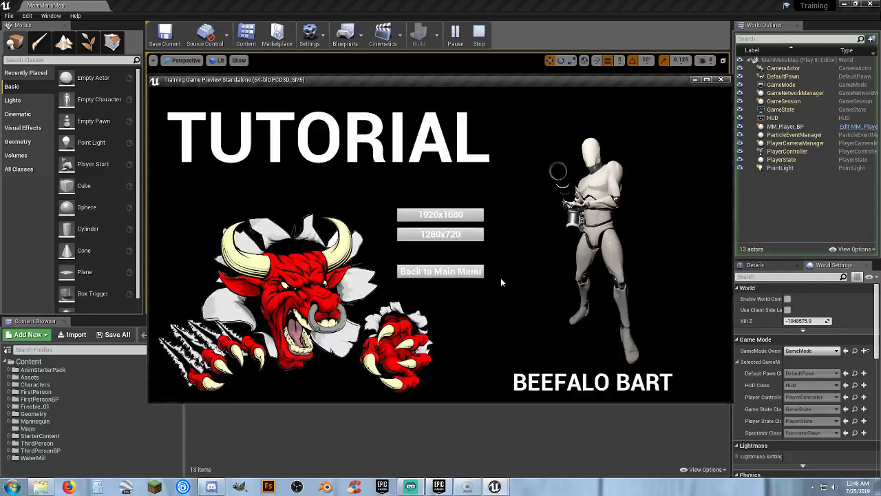
- Leave the settings and exit the game, and show the contents of the project's Assets folder
{"action": "left_click", "coordinate": [446, 272]}
{"action": "left_click", "coordinate": [454, 263]}
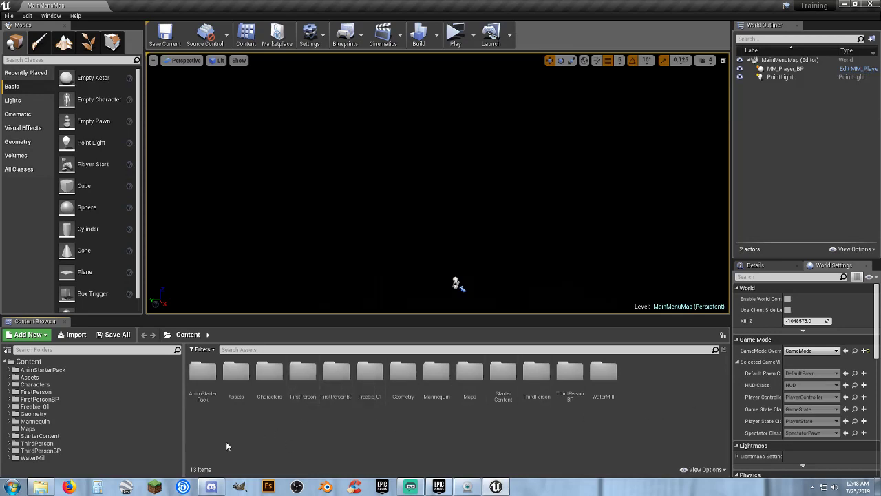
{"action": "left_click", "coordinate": [60, 371]}
{"action": "left_click", "coordinate": [54, 378]}
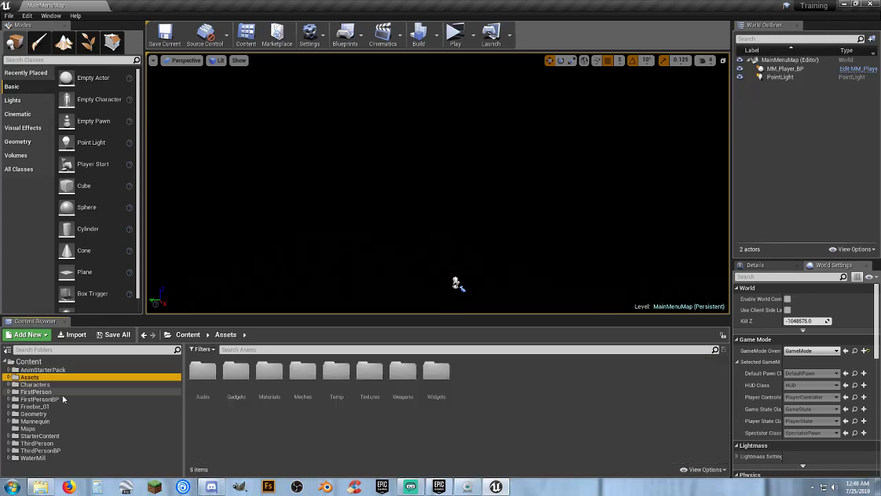
- Switch to the Epic Games Launcher's project library and open the Teleports project
{"action": "left_click", "coordinate": [500, 432]}
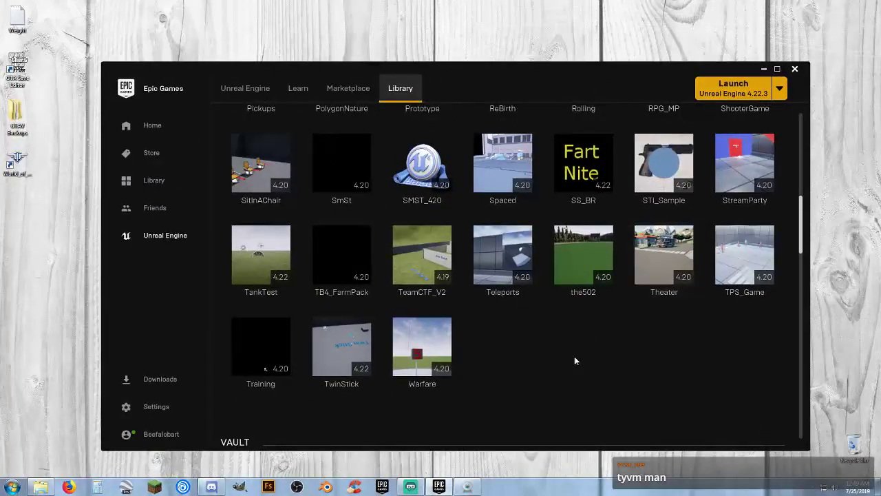
{"action": "left_click", "coordinate": [543, 381]}
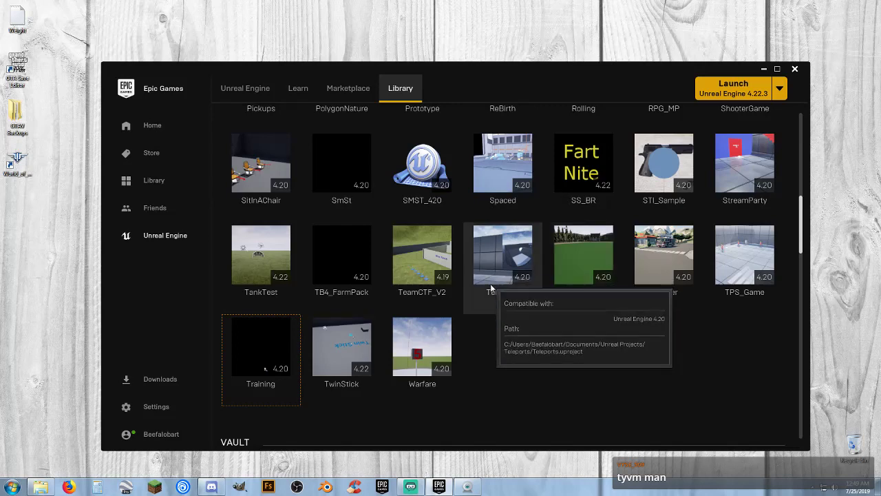
{"action": "double_click", "coordinate": [491, 238]}
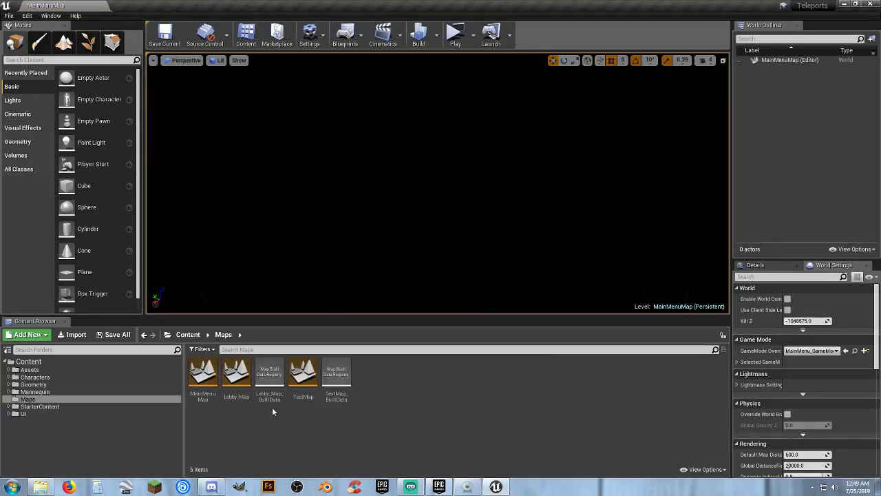
- Open TestMap and play it in the level viewport with the number of players set to 1
{"action": "double_click", "coordinate": [303, 394]}
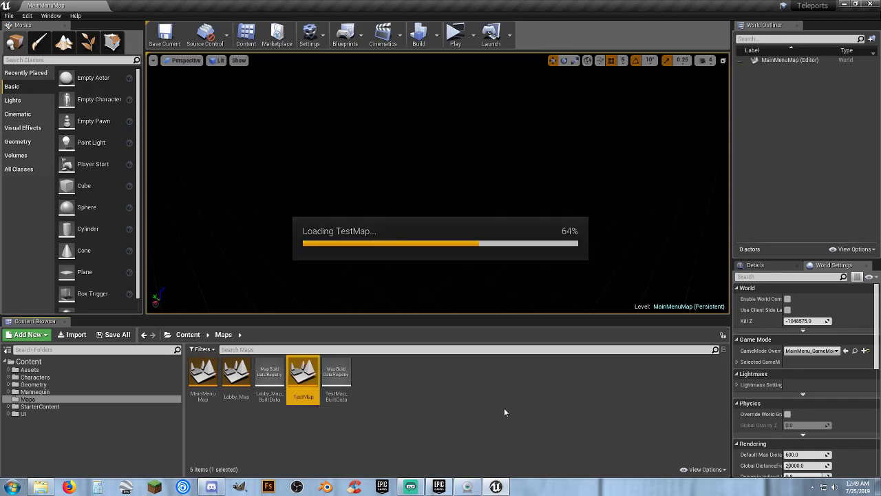
{"action": "left_click", "coordinate": [474, 35]}
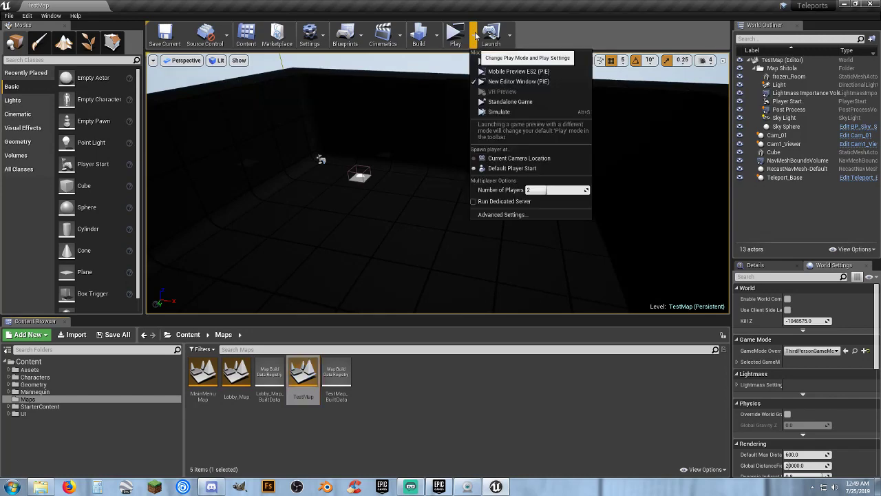
{"action": "left_click", "coordinate": [542, 190]}
{"action": "type", "text": "1"}
{"action": "left_click", "coordinate": [530, 61]}
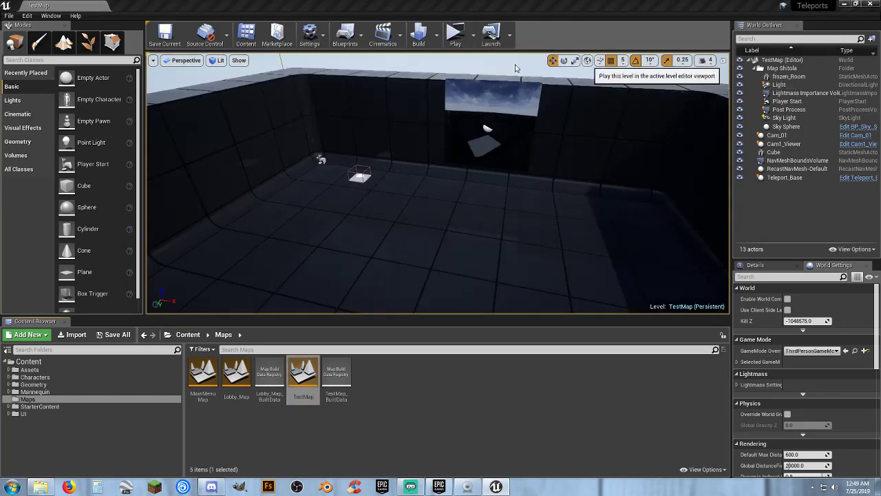
- Run to the camera view screen on the wall, jump in front of it, and walk to the white floor pad
{"action": "key", "text": "d"}
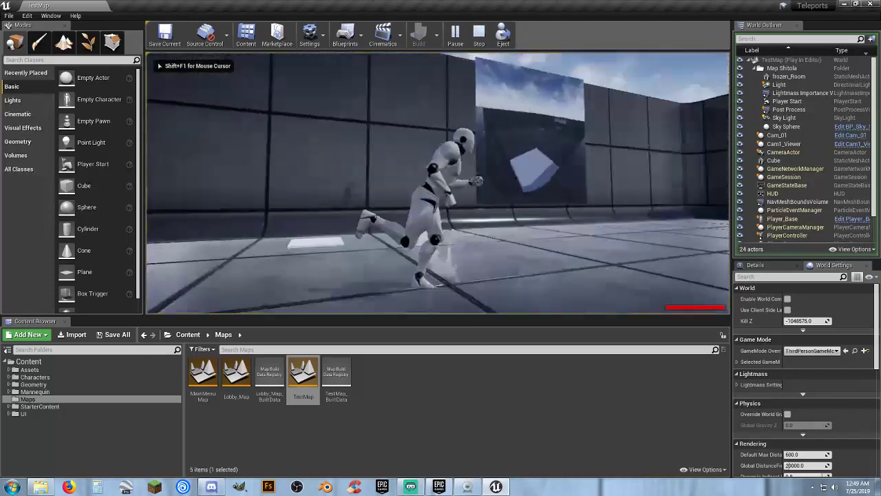
{"action": "key", "text": "w"}
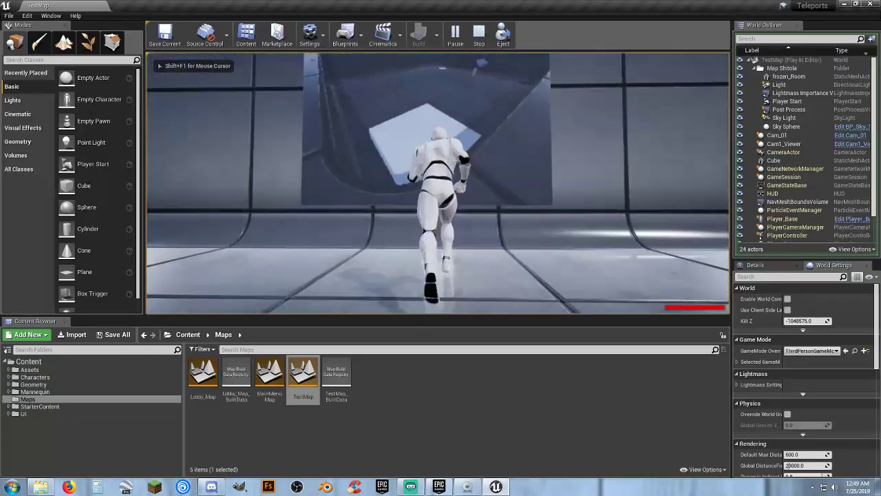
{"action": "key", "text": "space"}
{"action": "key", "text": "space"}
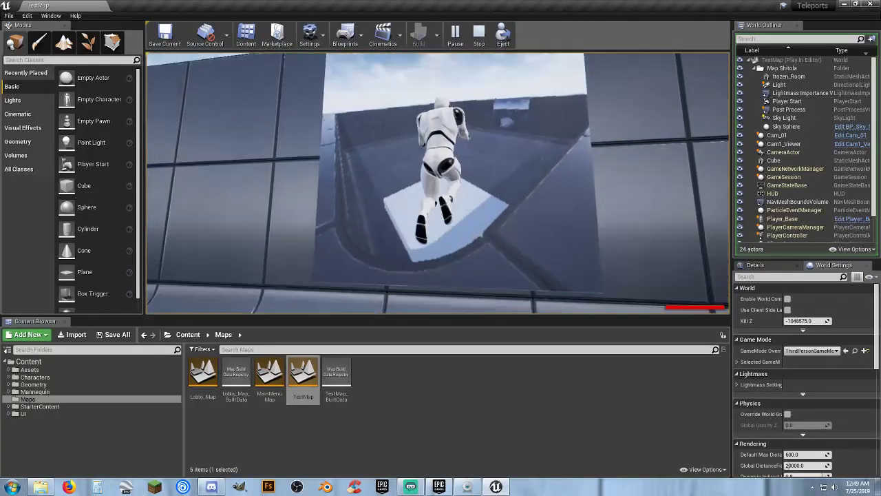
{"action": "key", "text": "a"}
{"action": "key", "text": "w"}
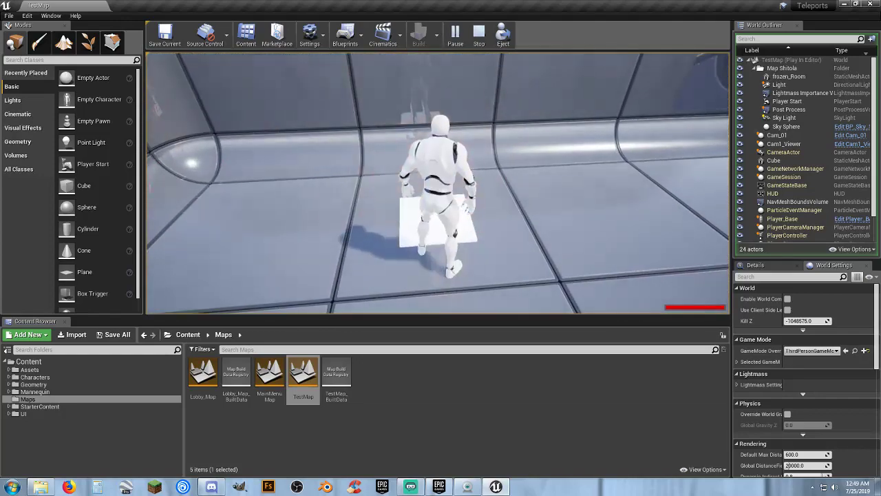
- Move around the room in the crosshair view back to the wall's camera screen, and end the play session
{"action": "key", "text": "w"}
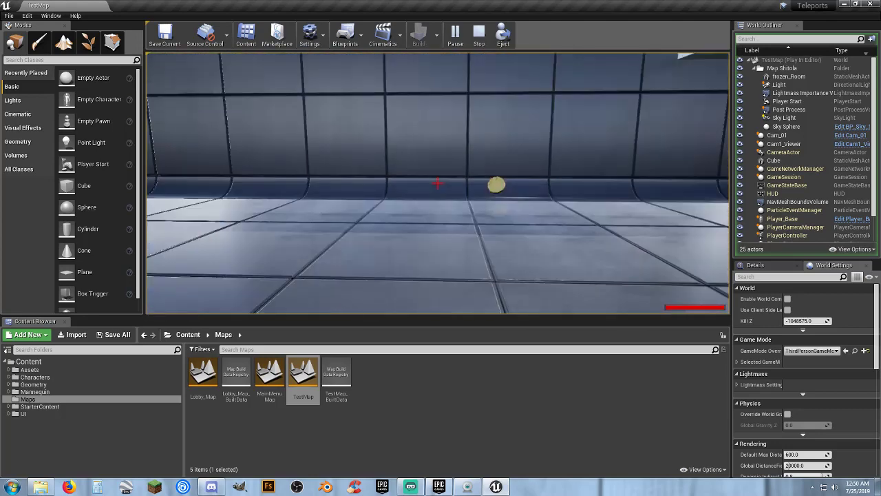
{"action": "key", "text": "w"}
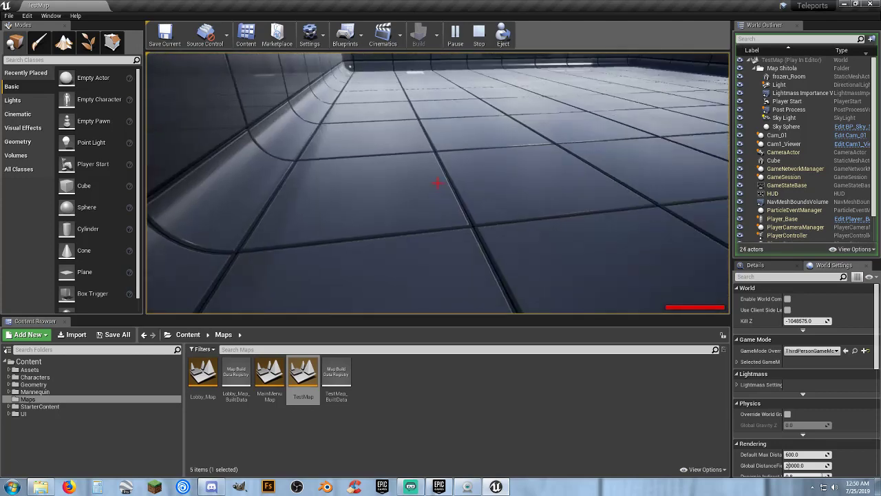
{"action": "key", "text": "w"}
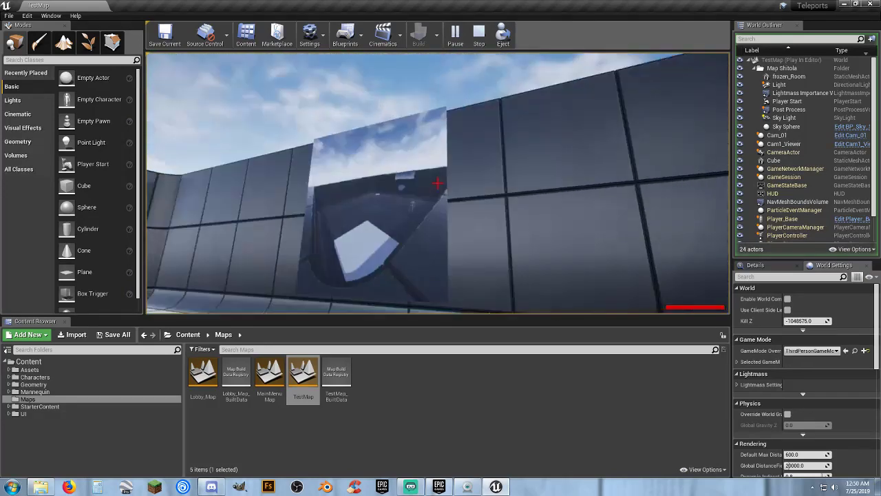
{"action": "key", "text": "Escape"}
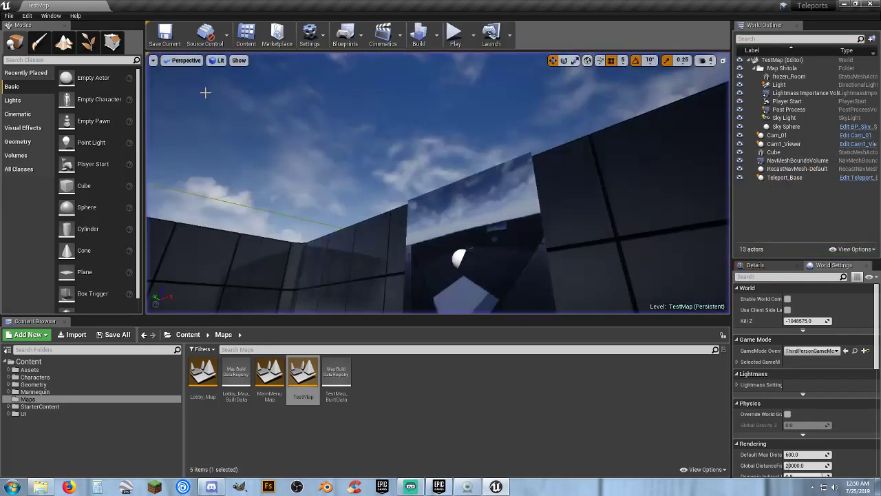
- Close the Teleports project and open the Pickups project from the launcher's project library
{"action": "left_click", "coordinate": [357, 392]}
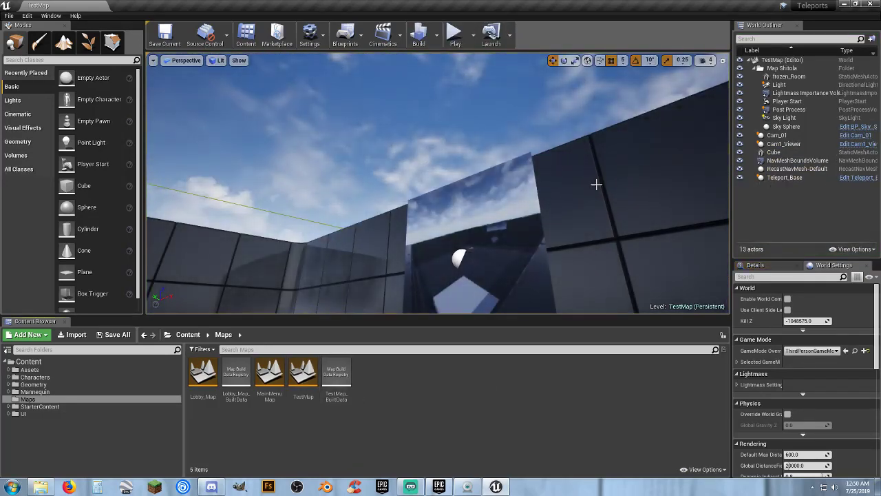
{"action": "left_click", "coordinate": [870, 4]}
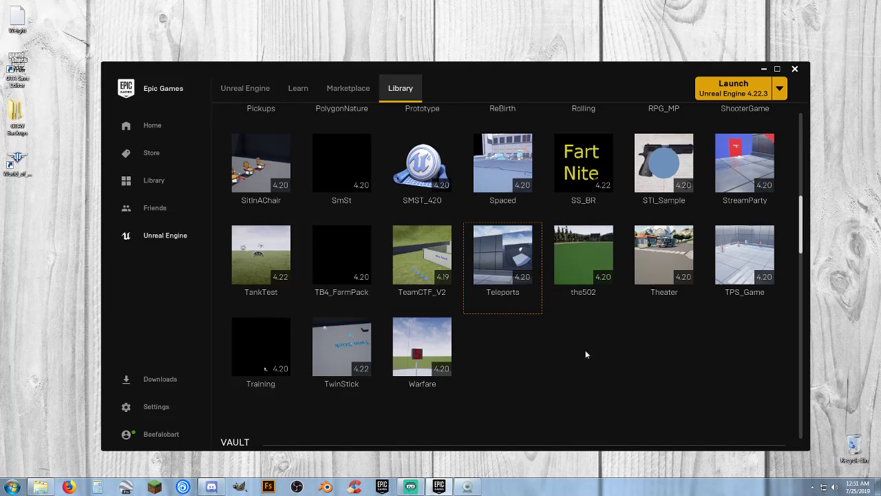
{"action": "scroll", "coordinate": [566, 342], "scroll_direction": "up", "scroll_amount": 1}
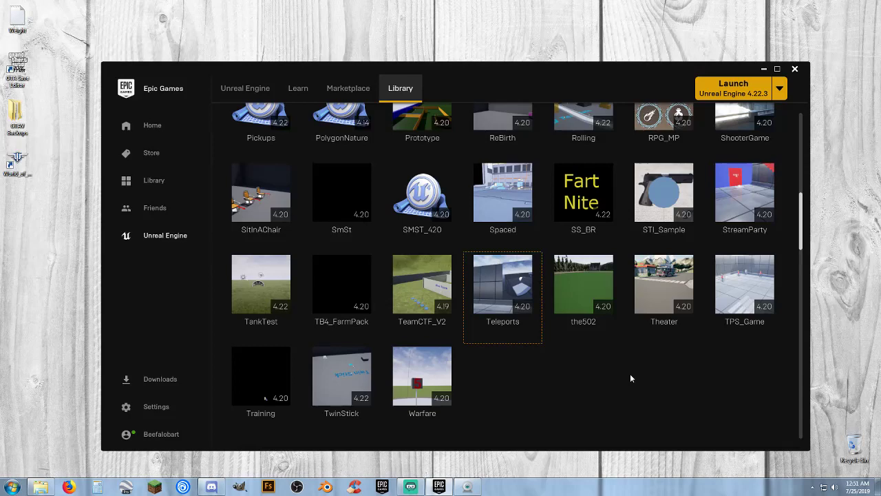
{"action": "scroll", "coordinate": [630, 373], "scroll_direction": "up", "scroll_amount": 3}
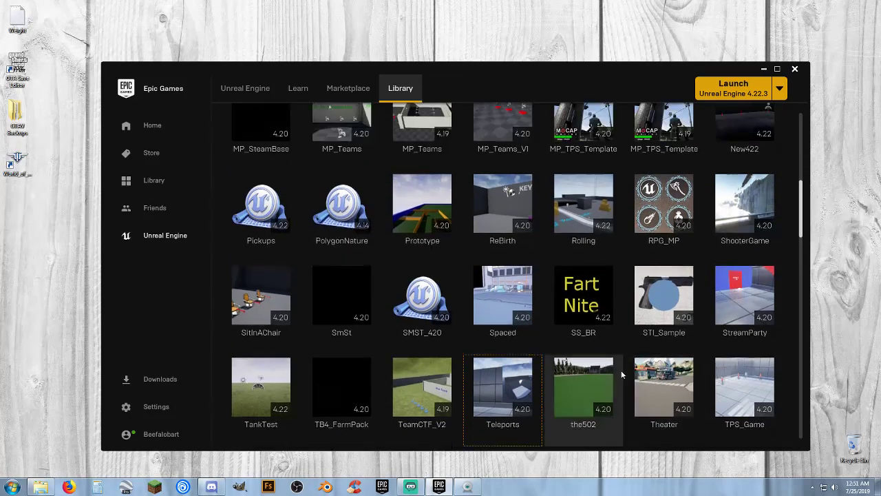
{"action": "scroll", "coordinate": [345, 385], "scroll_direction": "up", "scroll_amount": 3}
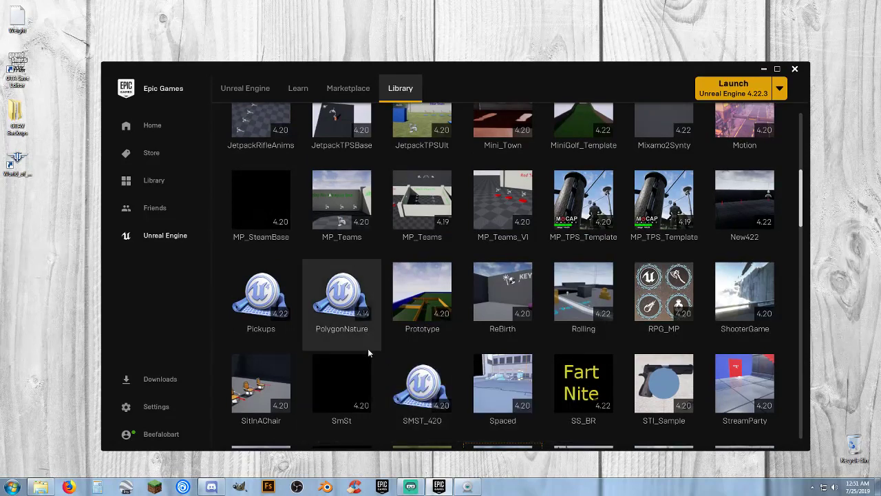
{"action": "double_click", "coordinate": [260, 291]}
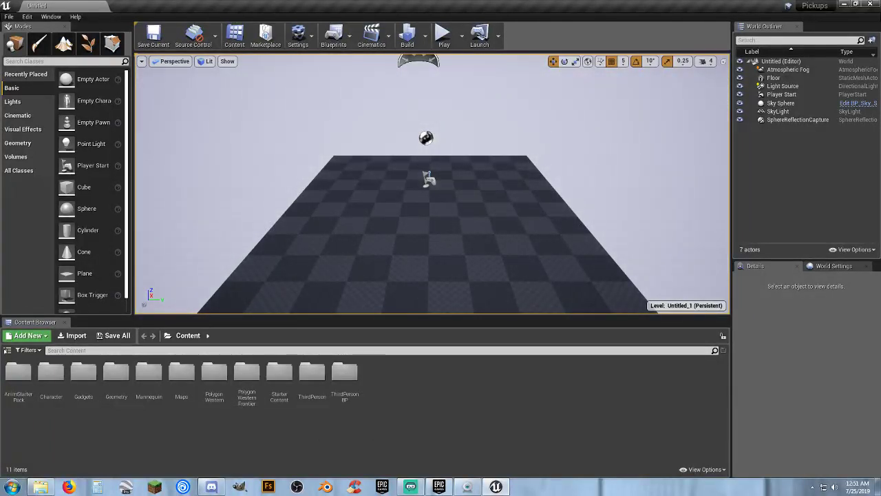
- Show the content folder tree and open TestMap from the Maps folder
{"action": "left_click", "coordinate": [6, 351]}
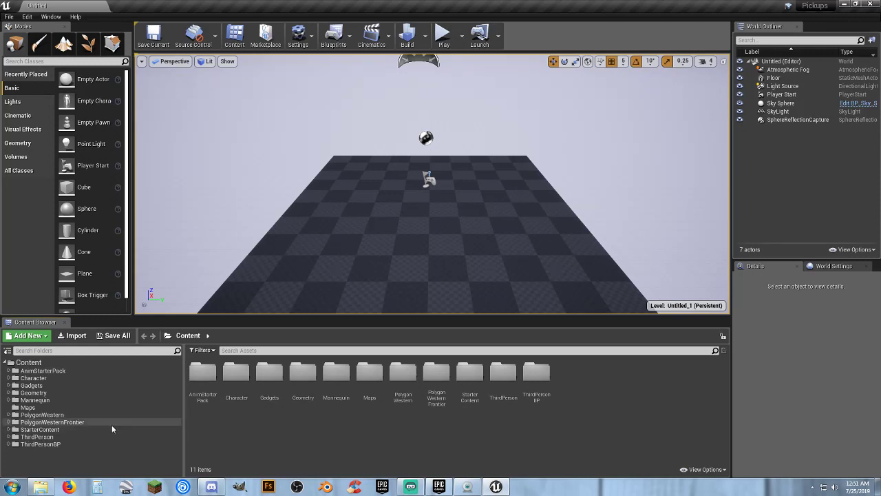
{"action": "left_click", "coordinate": [28, 407]}
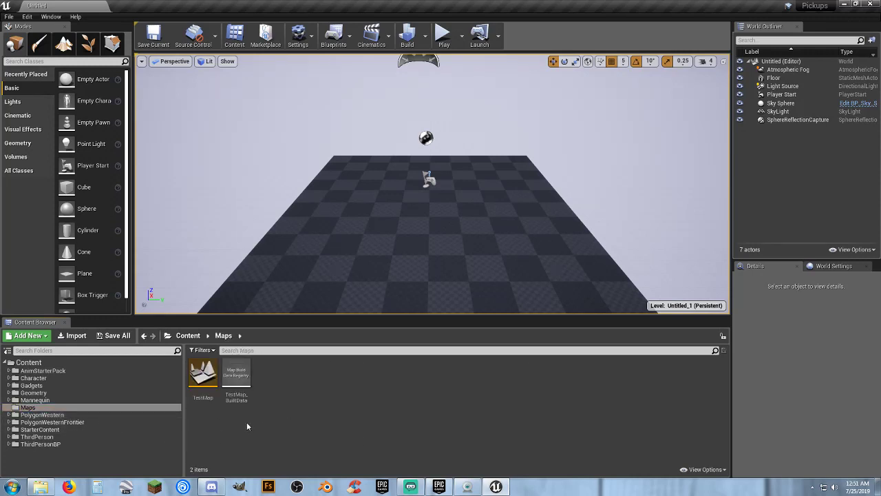
{"action": "double_click", "coordinate": [204, 385]}
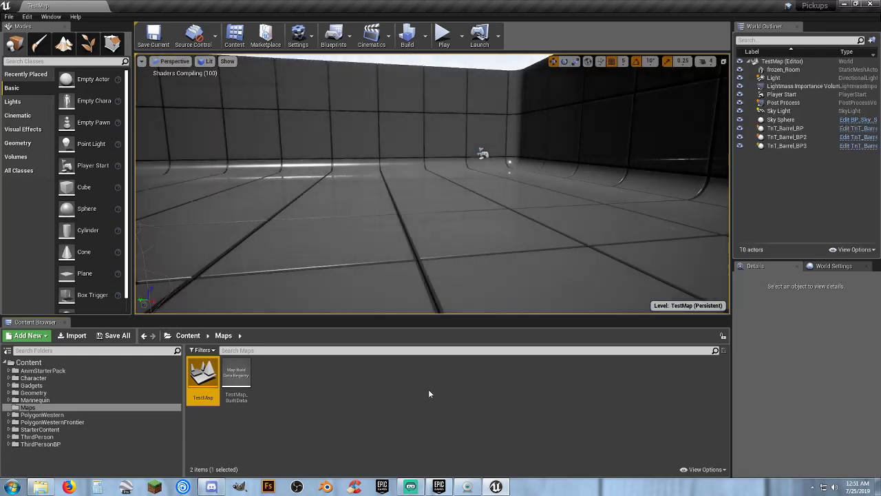
- Inspect the room with the stacked TNT barrels and start playing TestMap in the level viewport
{"action": "right_click_drag", "start_coordinate": [432, 206], "coordinate": [647, 193]}
{"action": "key", "text": "s"}
{"action": "key", "text": "s"}
{"action": "key", "text": "w"}
{"action": "right_click_drag", "start_coordinate": [421, 267], "coordinate": [472, 202]}
{"action": "key", "text": "w"}
{"action": "key", "text": "s"}
{"action": "left_click", "coordinate": [444, 33]}
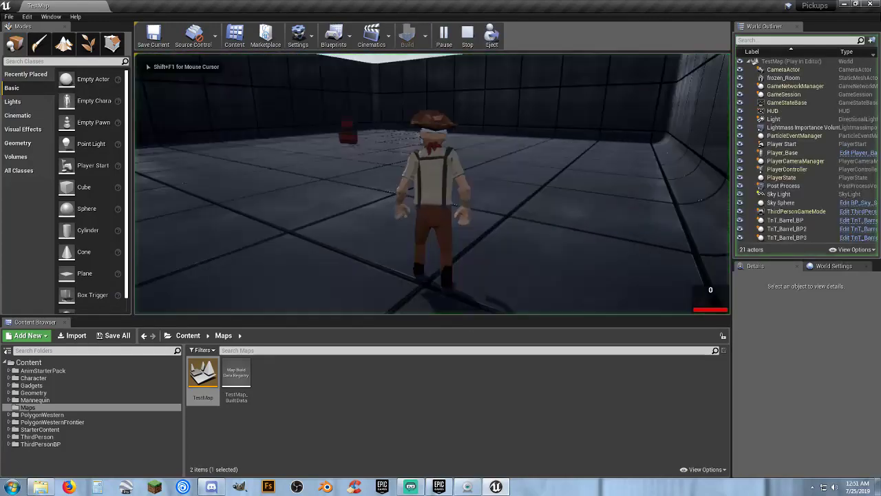
- Run across the room to the stacked TNT barrels, set them off beside the character, and end the play session
{"action": "key", "text": "w"}
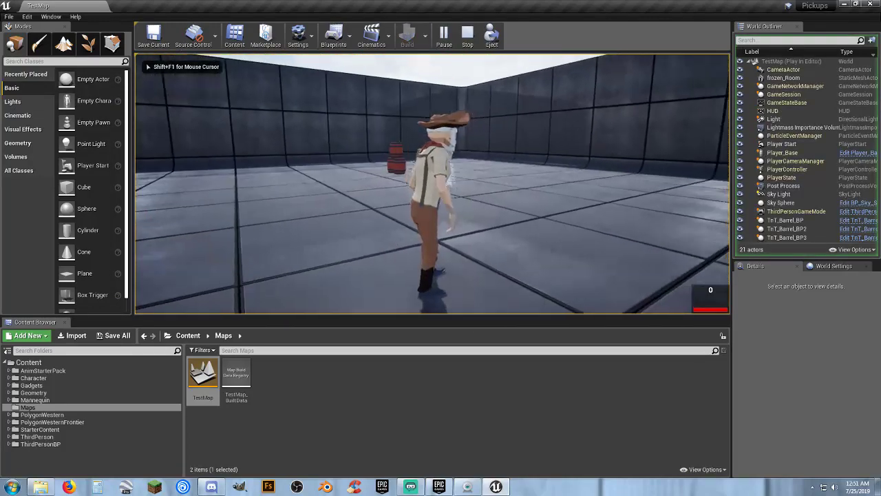
{"action": "key", "text": "d"}
{"action": "key", "text": "w"}
{"action": "key", "text": "a"}
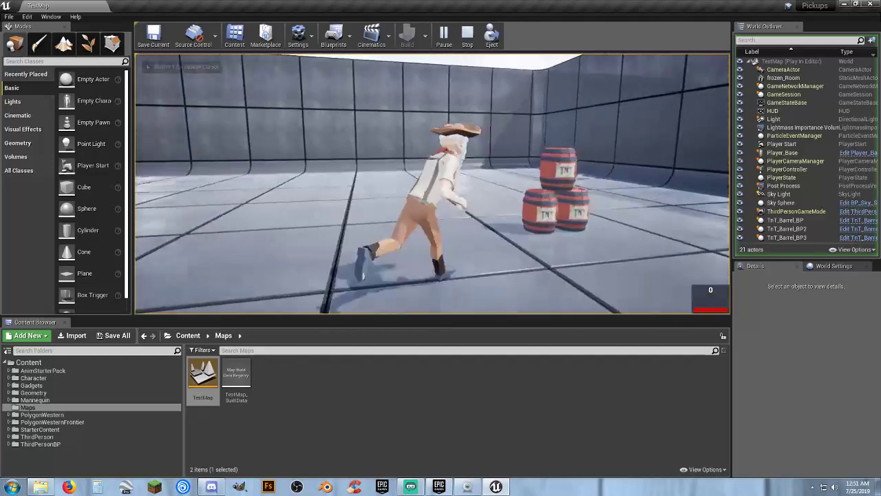
{"action": "key", "text": "d"}
{"action": "key", "text": "w"}
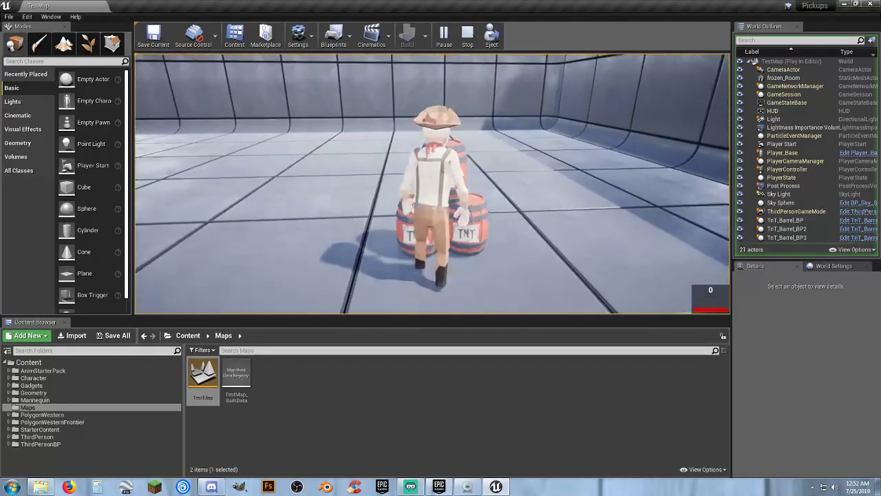
{"action": "key", "text": "s"}
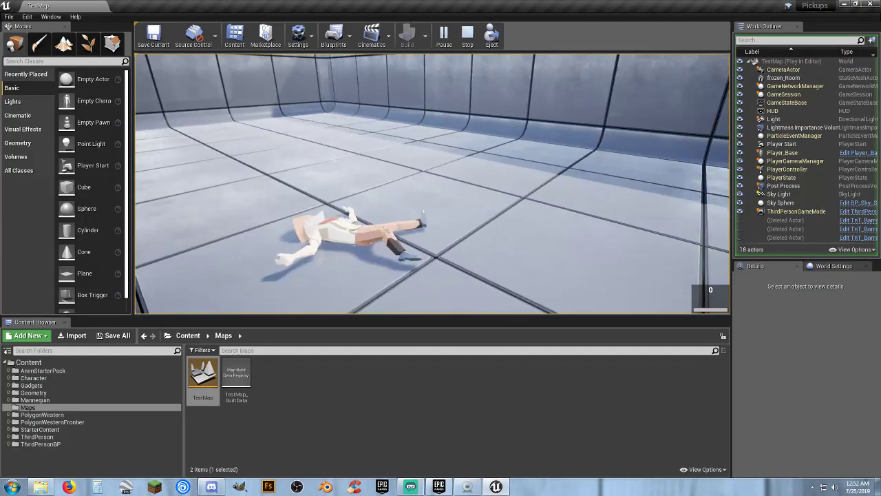
{"action": "key", "text": "Escape"}
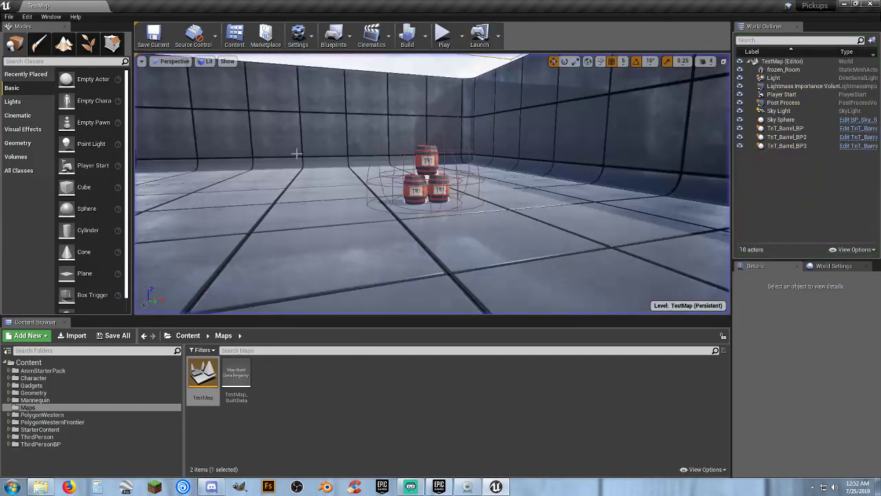
- Look through the Gadgets subfolders and place Loot_Bag_BP from Pickups on the floor away from the TNT barrels
{"action": "left_click", "coordinate": [9, 385]}
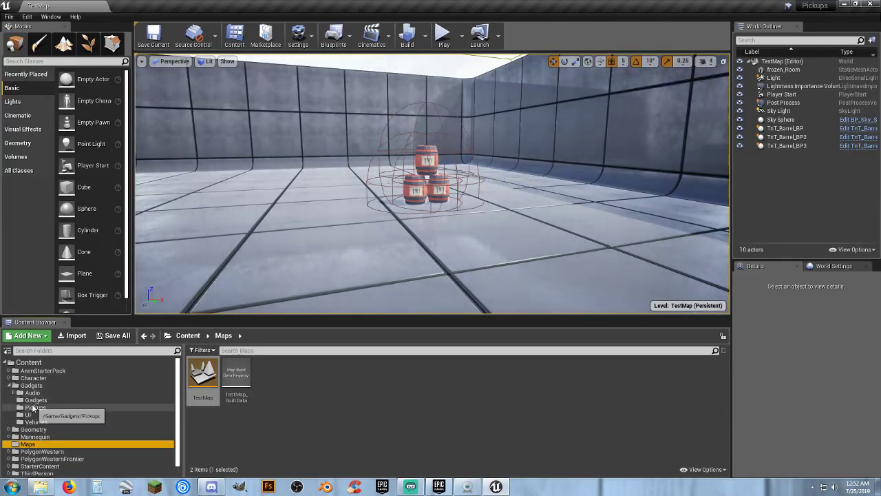
{"action": "left_click", "coordinate": [35, 400]}
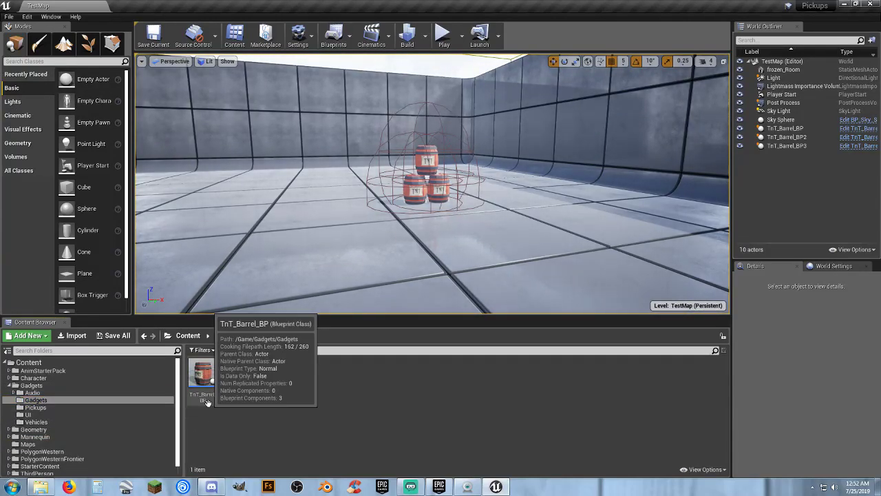
{"action": "left_click", "coordinate": [61, 408]}
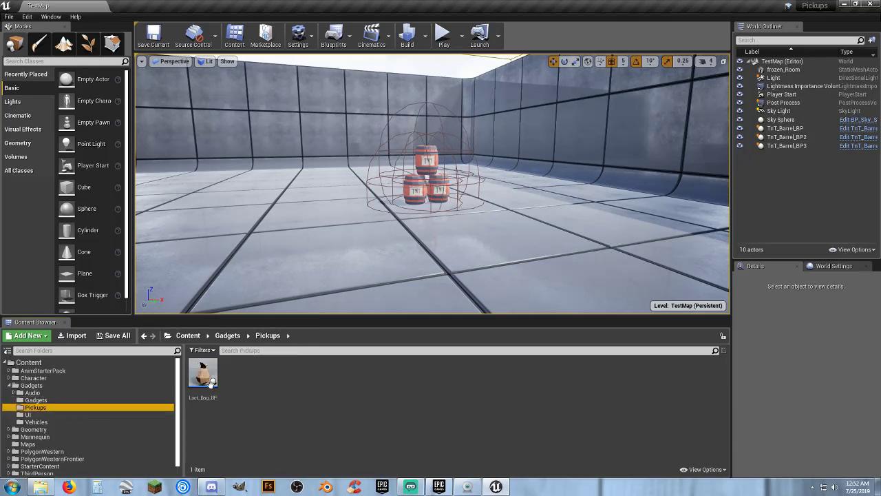
{"action": "right_click_drag", "start_coordinate": [290, 262], "coordinate": [413, 262]}
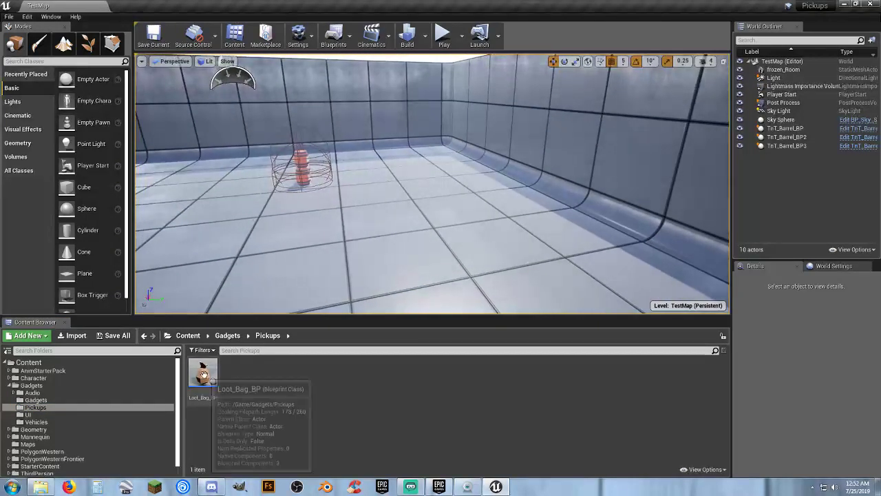
{"action": "left_click_drag", "start_coordinate": [203, 372], "coordinate": [427, 259]}
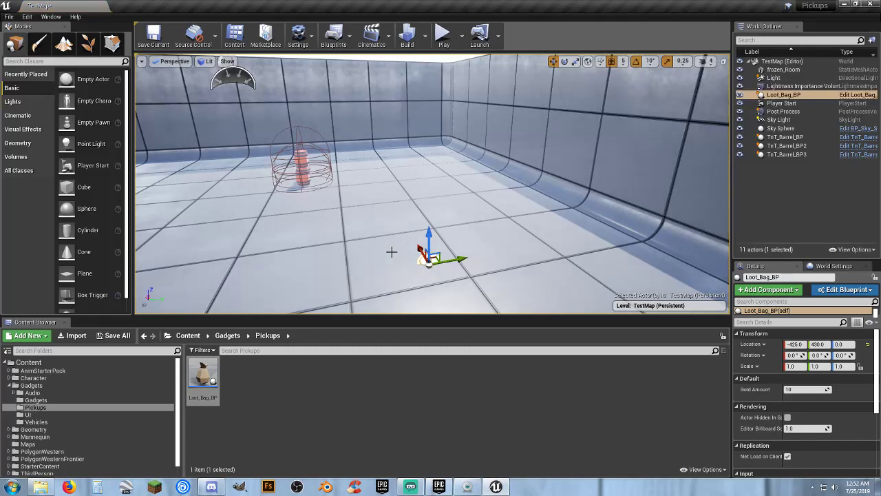
- Play TestMap again and run the character over the loot bag to collect it
{"action": "left_click", "coordinate": [443, 34]}
{"action": "key", "text": "w"}
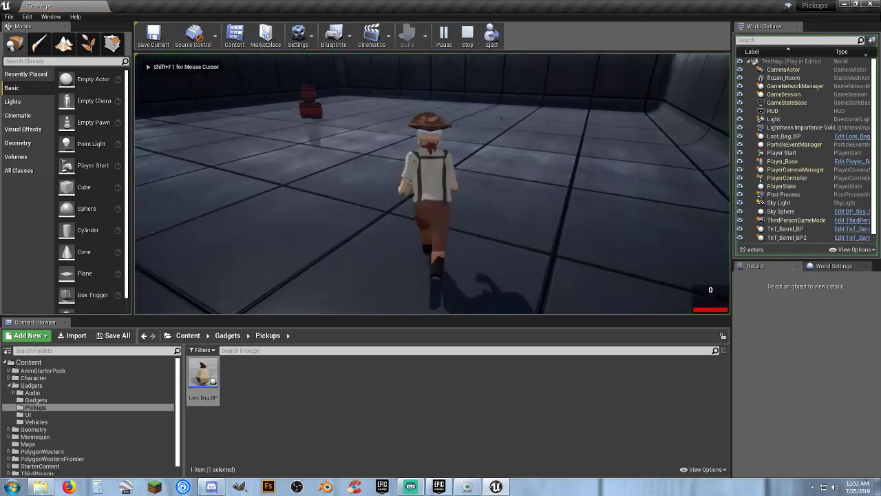
{"action": "key", "text": "d"}
{"action": "key", "text": "s"}
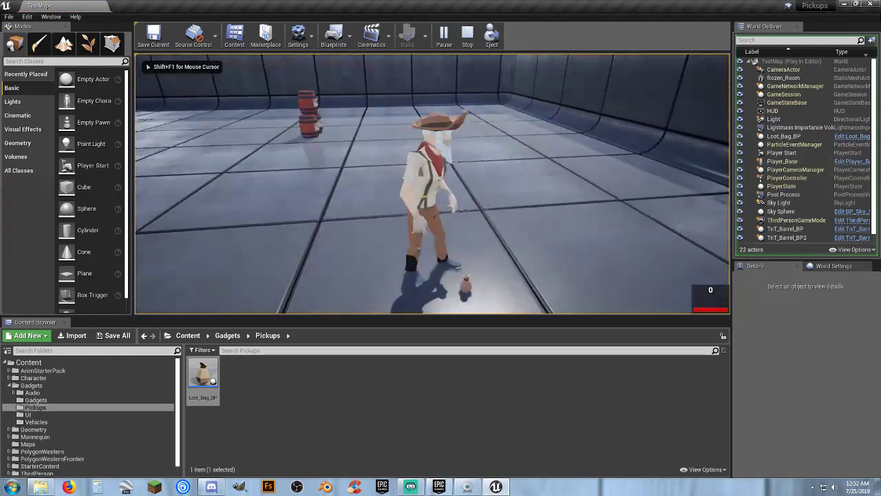
{"action": "key", "text": "w"}
{"action": "key", "text": "w"}
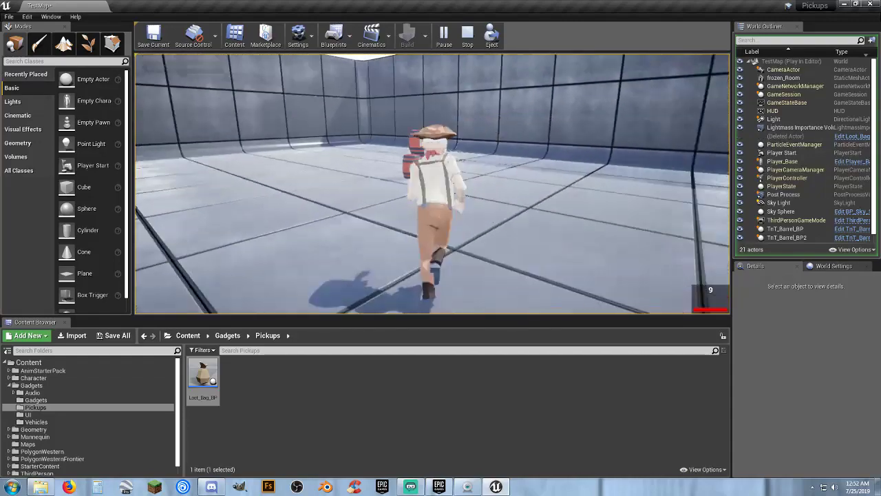
- Run up to the TNT barrels, jump at them to set them off, and stop playing
{"action": "key", "text": "w"}
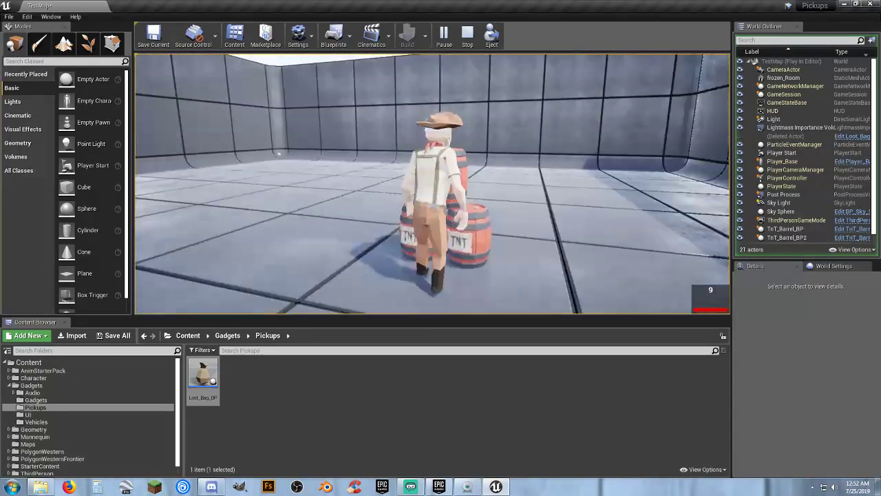
{"action": "key", "text": "space"}
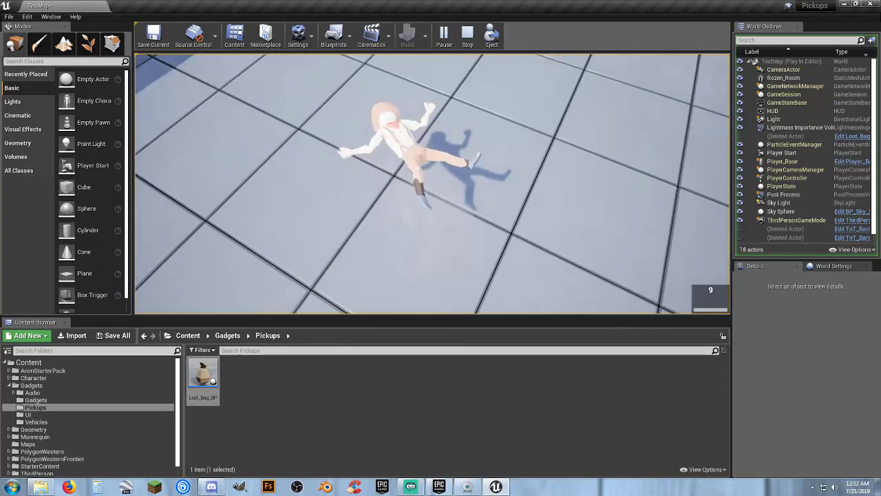
{"action": "key", "text": "Escape"}
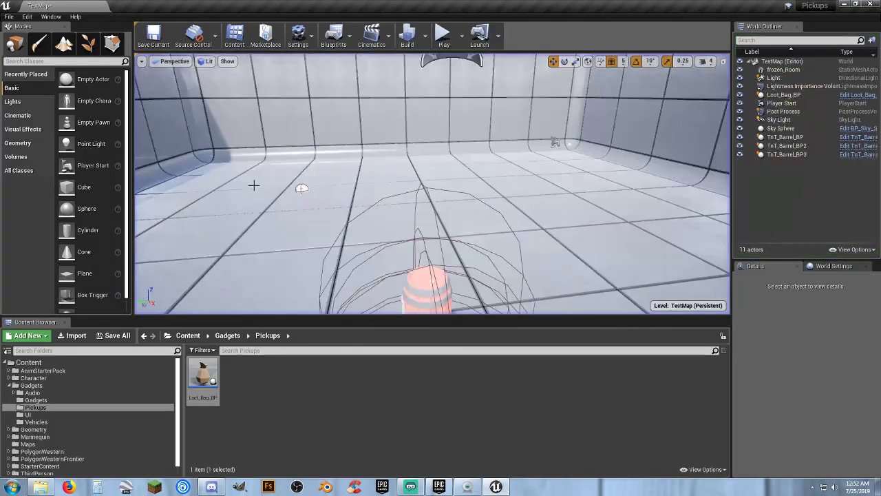
- Close the Pickups project without saving the changes to TestMap
{"action": "left_click", "coordinate": [285, 408]}
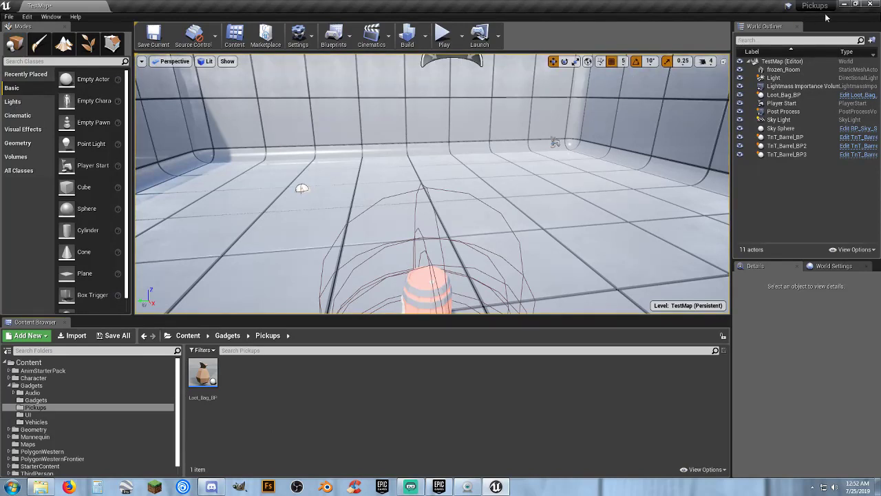
{"action": "left_click", "coordinate": [873, 4]}
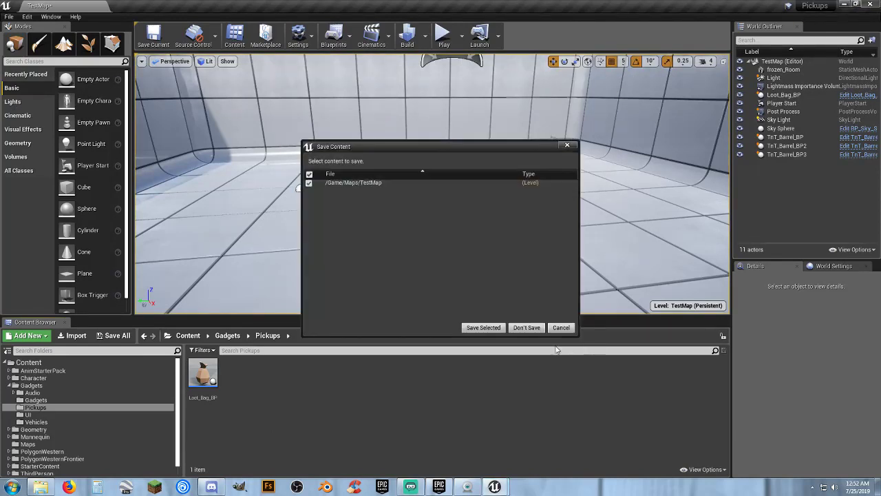
{"action": "left_click", "coordinate": [527, 330]}
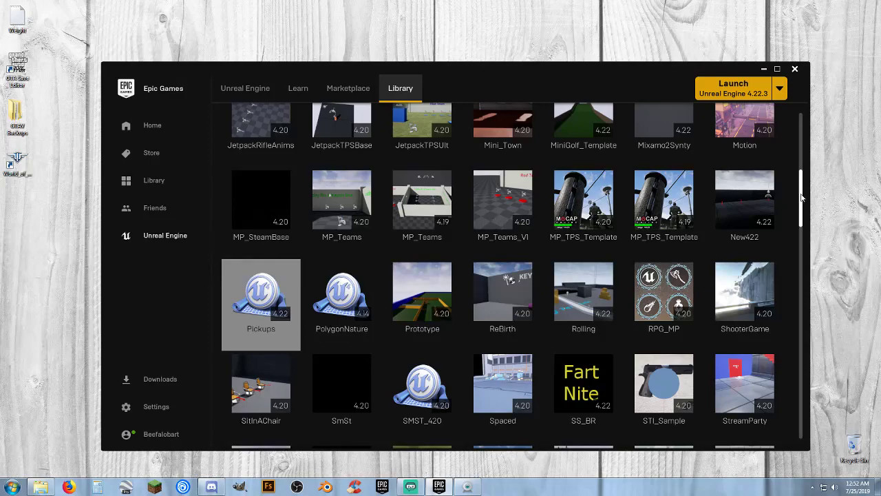
- Browse the whole My Projects list in the launcher library for another project to show
{"action": "left_click_drag", "start_coordinate": [800, 200], "coordinate": [808, 138]}
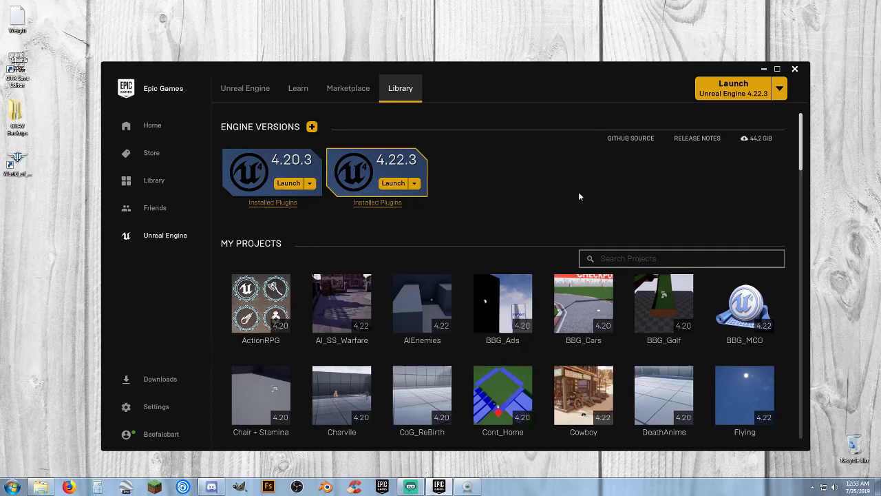
{"action": "scroll", "coordinate": [582, 192], "scroll_direction": "down", "scroll_amount": 3}
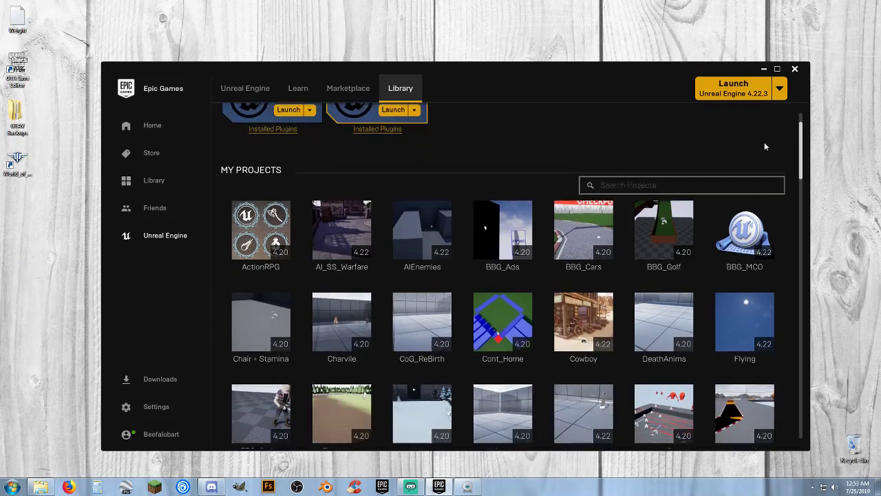
{"action": "scroll", "coordinate": [782, 146], "scroll_direction": "up", "scroll_amount": 3}
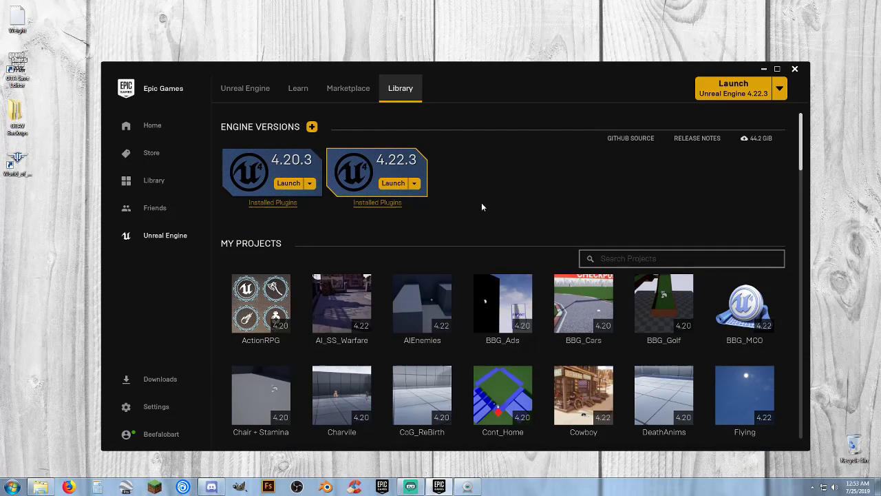
{"action": "scroll", "coordinate": [481, 206], "scroll_direction": "down", "scroll_amount": 15}
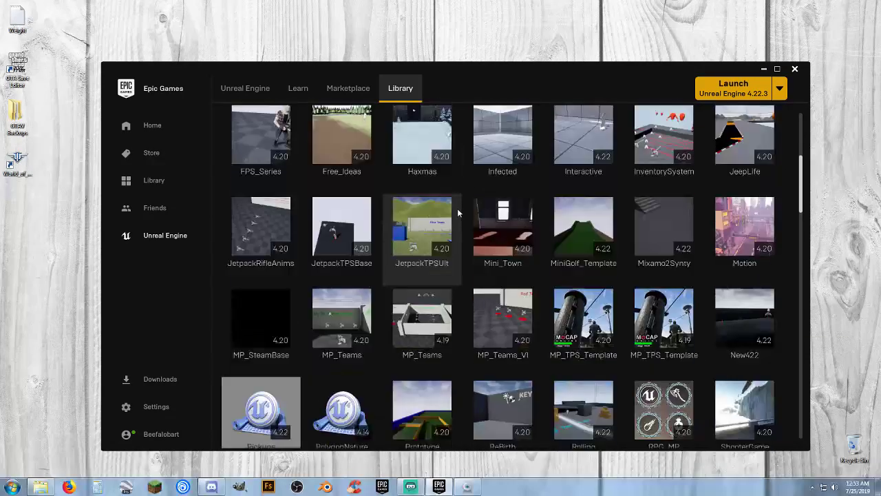
{"action": "scroll", "coordinate": [457, 213], "scroll_direction": "down", "scroll_amount": 12}
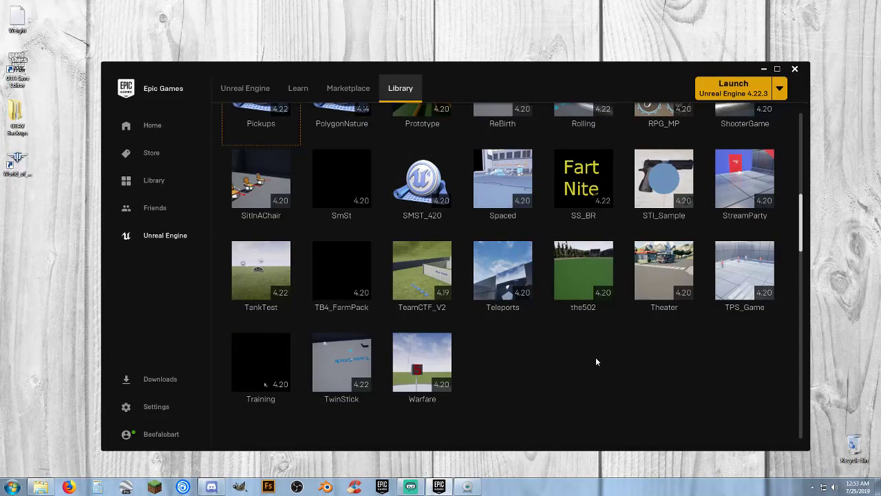
{"action": "scroll", "coordinate": [595, 358], "scroll_direction": "up", "scroll_amount": 1}
{"action": "scroll", "coordinate": [593, 364], "scroll_direction": "down", "scroll_amount": 1}
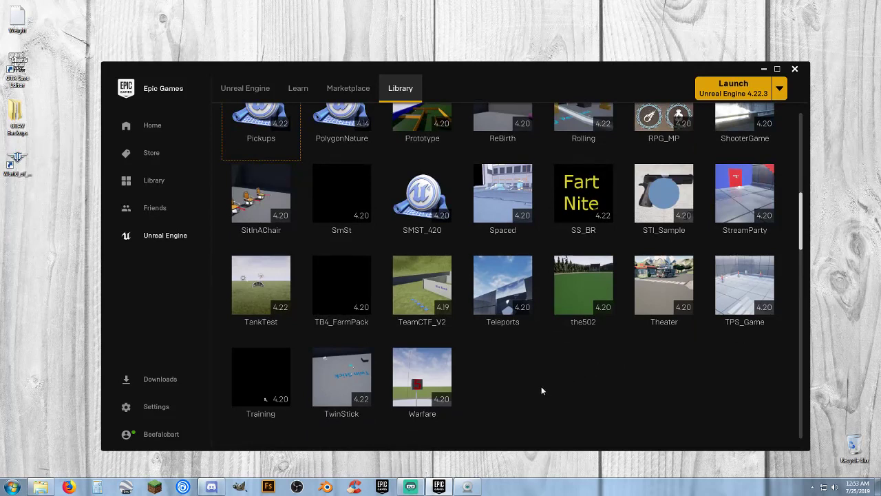
- Clone the SMST_420 project under the name Spitball, continuing past the code-project renaming warning
{"action": "right_click", "coordinate": [417, 236]}
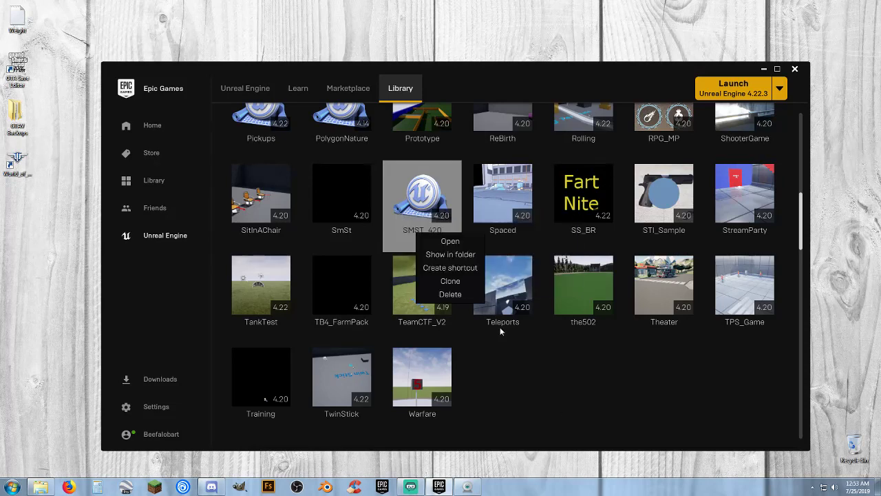
{"action": "left_click", "coordinate": [523, 376]}
{"action": "mouse_move", "coordinate": [411, 200]}
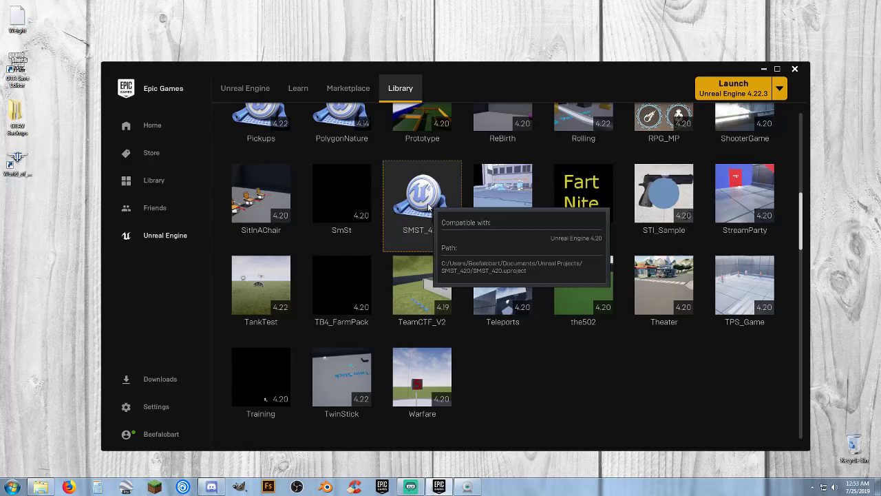
{"action": "right_click", "coordinate": [427, 208]}
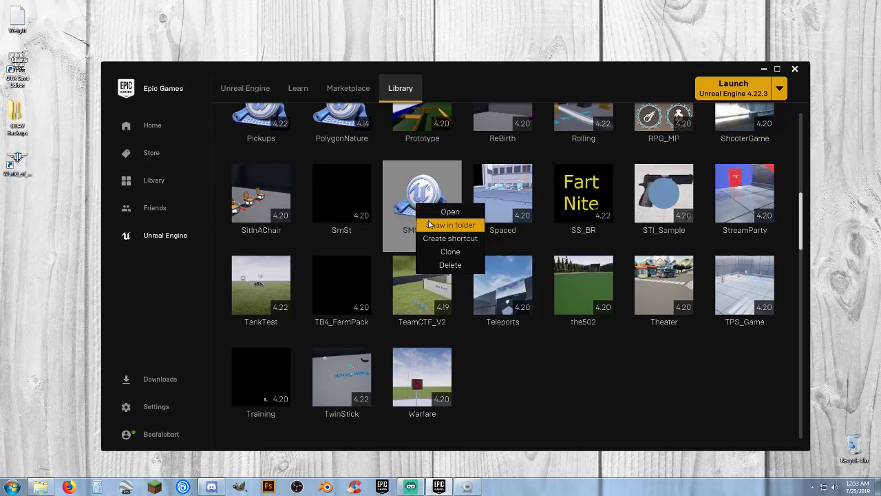
{"action": "left_click", "coordinate": [449, 252]}
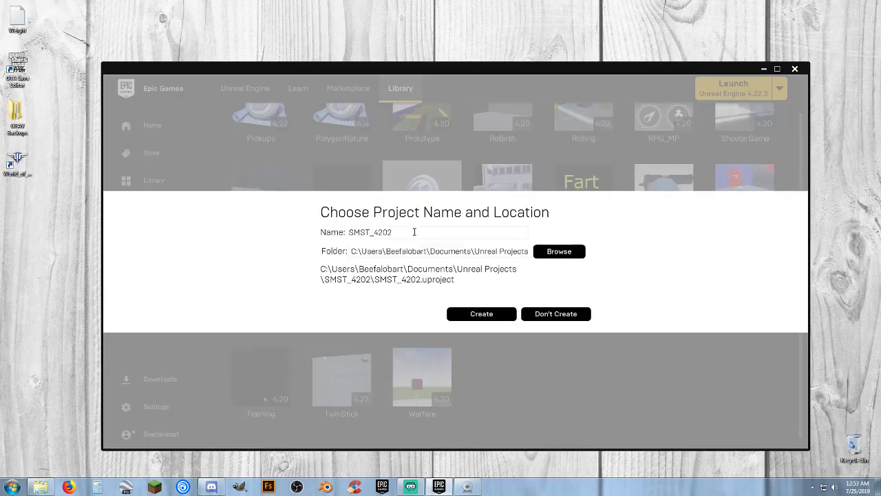
{"action": "left_click_drag", "start_coordinate": [414, 232], "coordinate": [270, 234]}
{"action": "type", "text": "Spitball"}
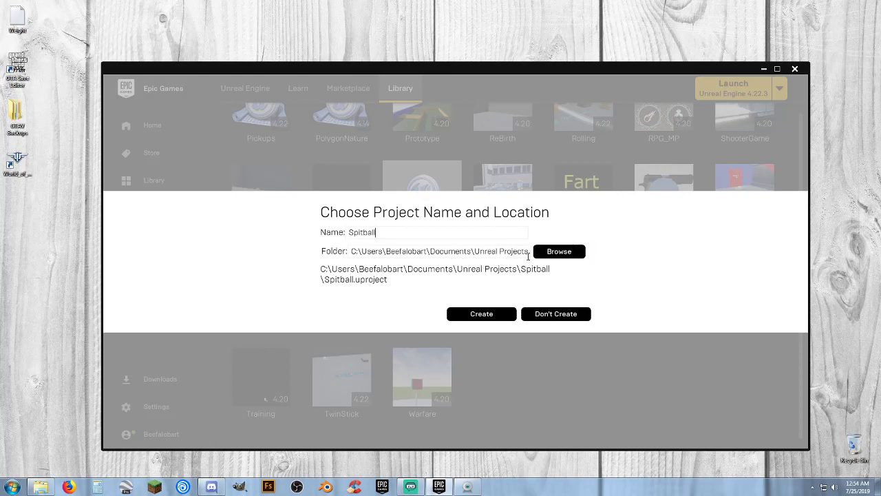
{"action": "left_click", "coordinate": [484, 315]}
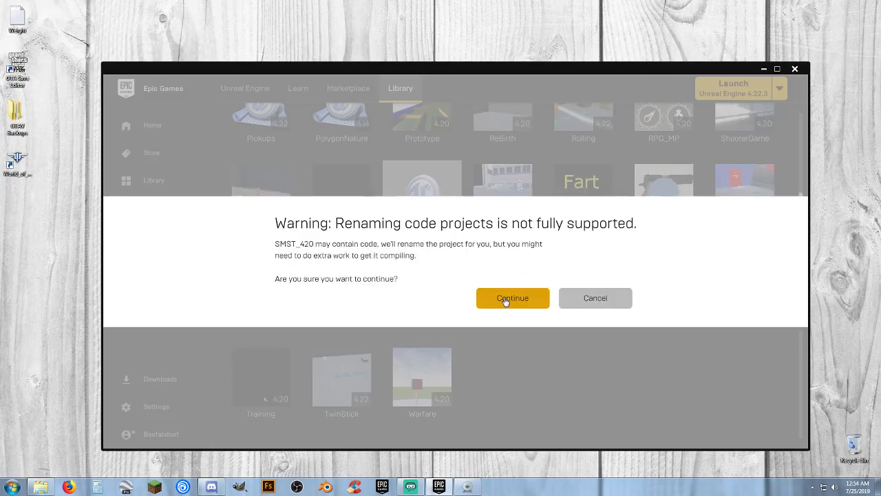
{"action": "left_click", "coordinate": [506, 300]}
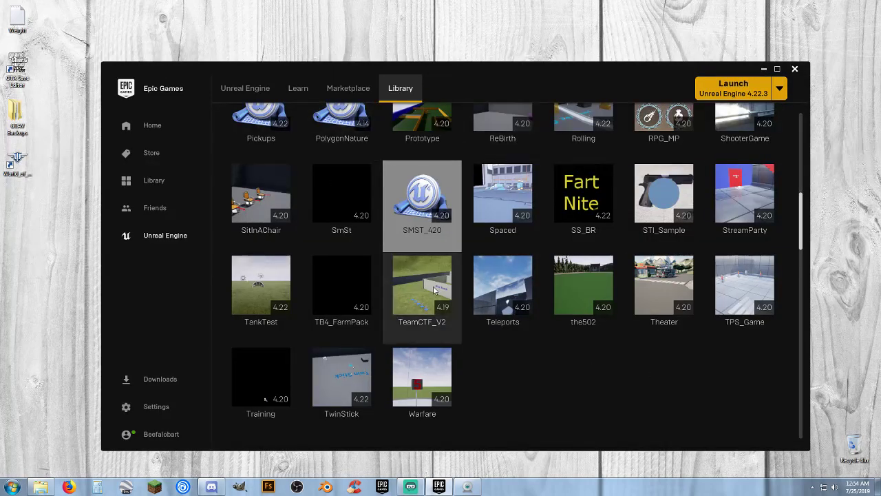
- Switch to Windows Explorer, open the Spitball folder inside Unreal Projects and expand it in the folder tree
{"action": "scroll", "coordinate": [634, 371], "scroll_direction": "up", "scroll_amount": 1}
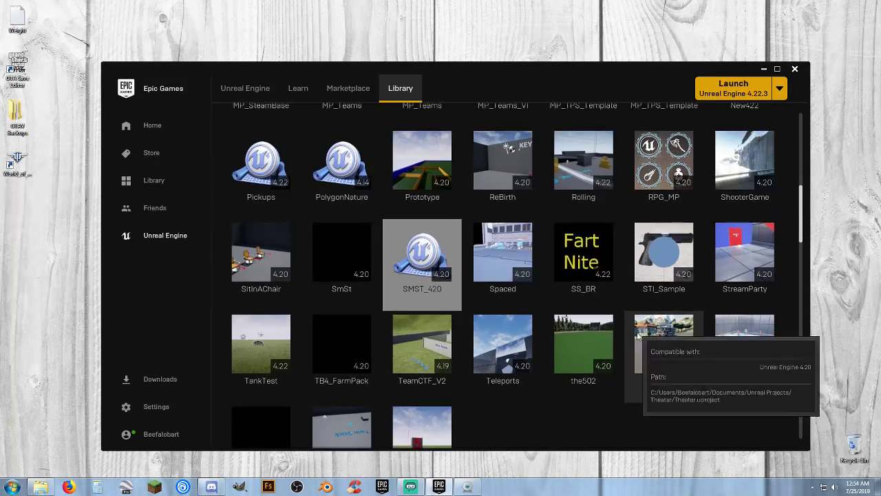
{"action": "scroll", "coordinate": [637, 332], "scroll_direction": "down", "scroll_amount": 1}
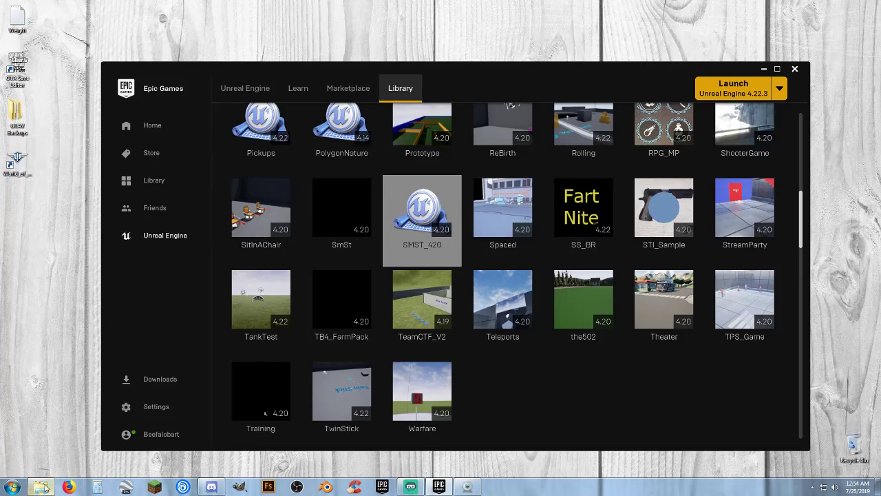
{"action": "left_click_drag", "start_coordinate": [0, 94], "coordinate": [379, 94]}
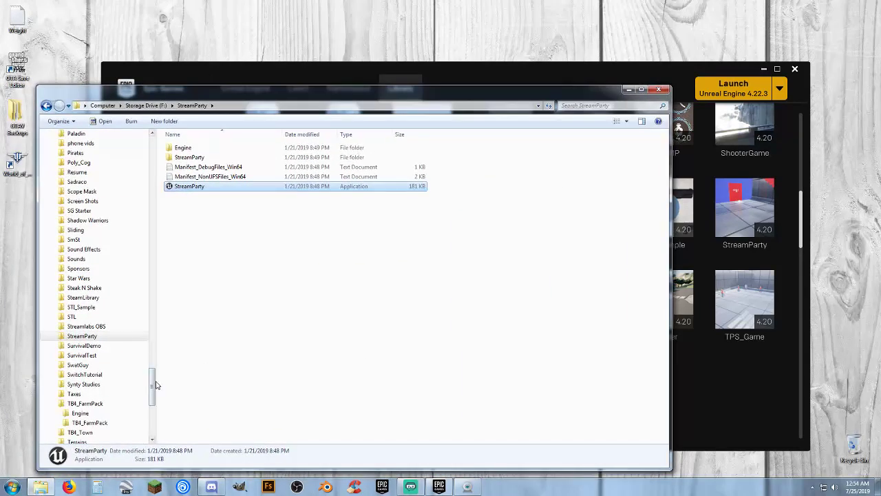
{"action": "left_click_drag", "start_coordinate": [153, 386], "coordinate": [154, 148]}
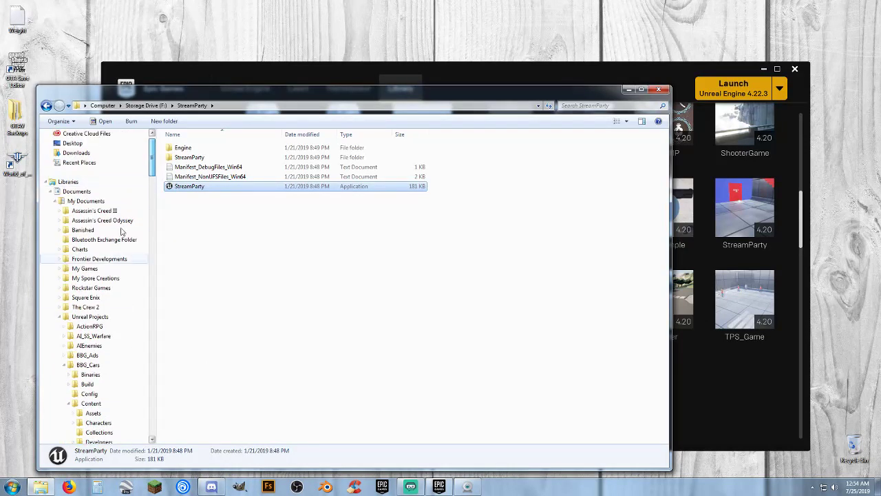
{"action": "left_click", "coordinate": [64, 365]}
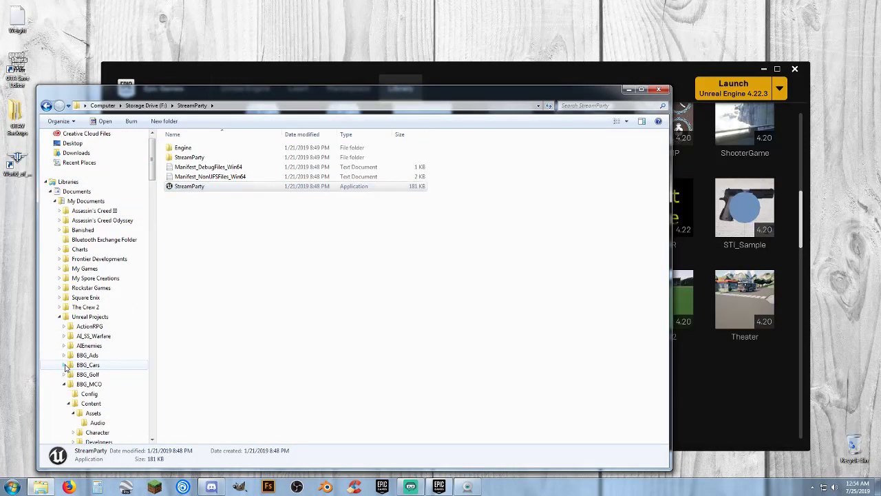
{"action": "left_click", "coordinate": [64, 385]}
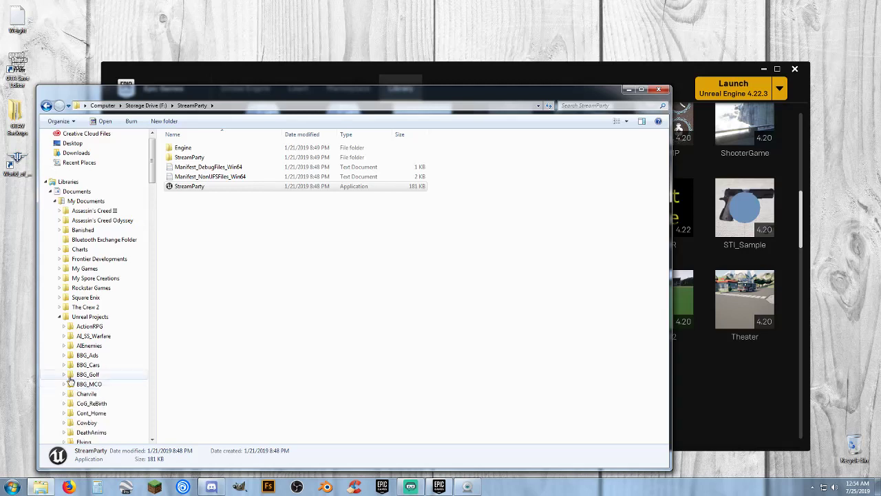
{"action": "left_click", "coordinate": [90, 317]}
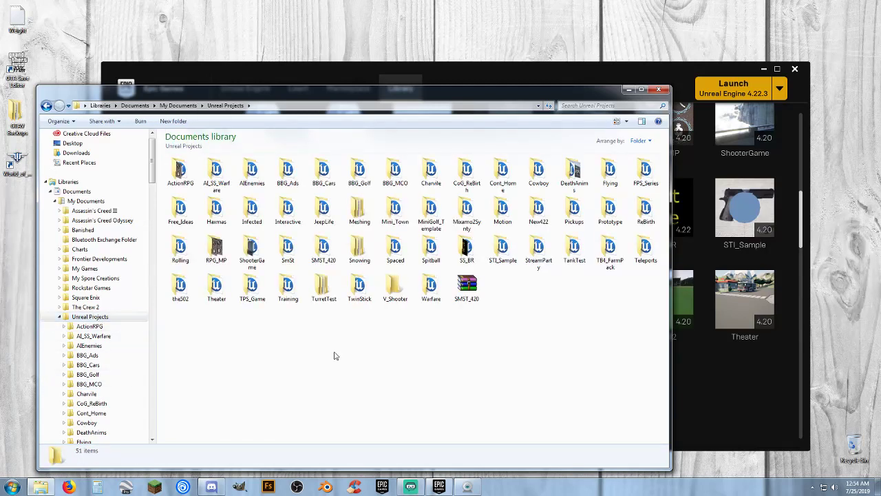
{"action": "double_click", "coordinate": [430, 250]}
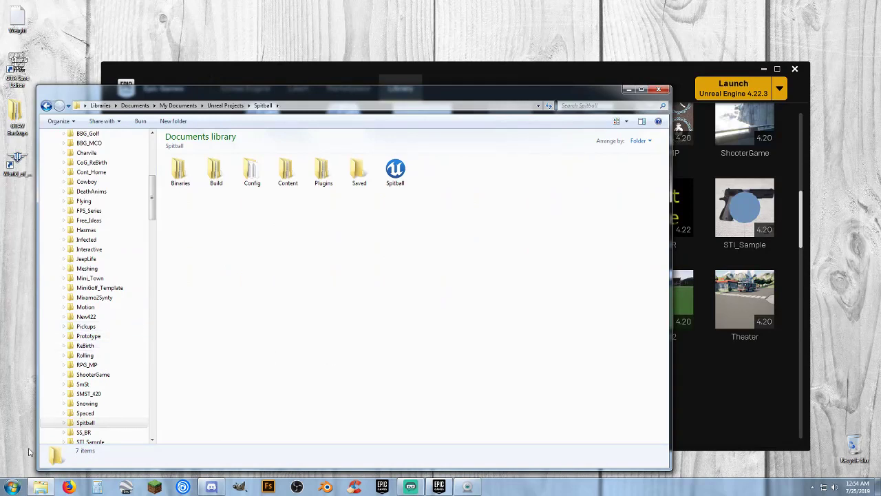
{"action": "left_click", "coordinate": [64, 422]}
{"action": "scroll", "coordinate": [82, 399], "scroll_direction": "down", "scroll_amount": 5}
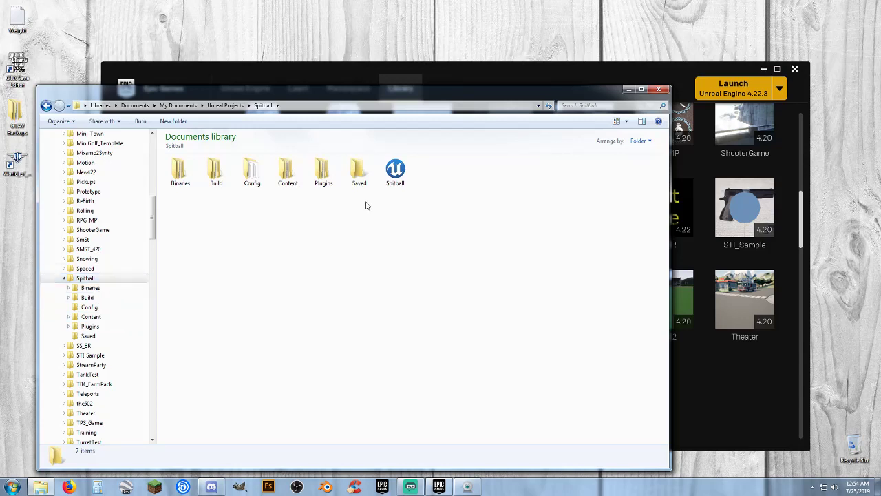
- Delete the Saved folder from the Spitball project folder
{"action": "left_click", "coordinate": [359, 173]}
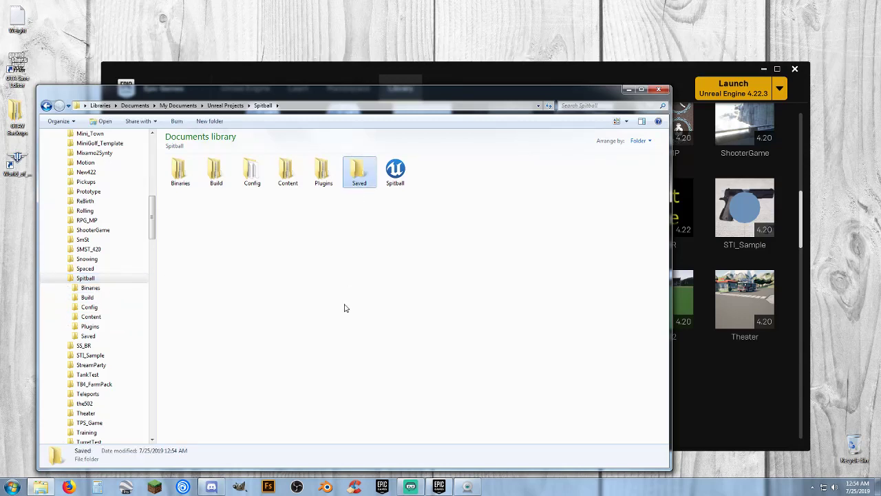
{"action": "key", "text": "Delete"}
{"action": "left_click", "coordinate": [476, 280]}
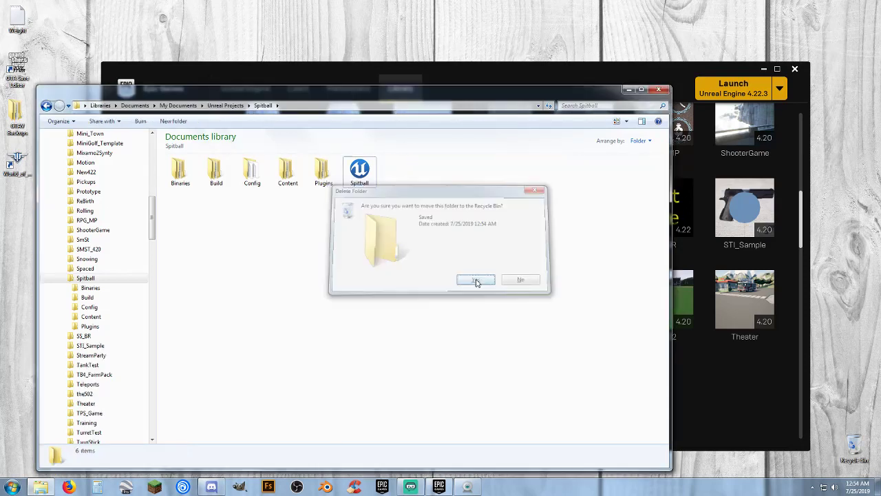
- Examine the Spitball project's Plugins folder and the subfolders of its Content folder
{"action": "left_click", "coordinate": [119, 327]}
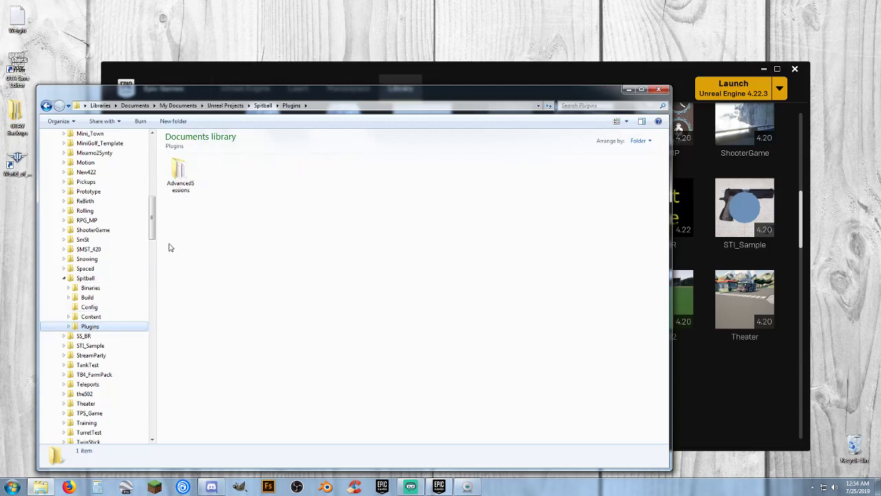
{"action": "left_click", "coordinate": [181, 172]}
{"action": "left_click", "coordinate": [243, 276]}
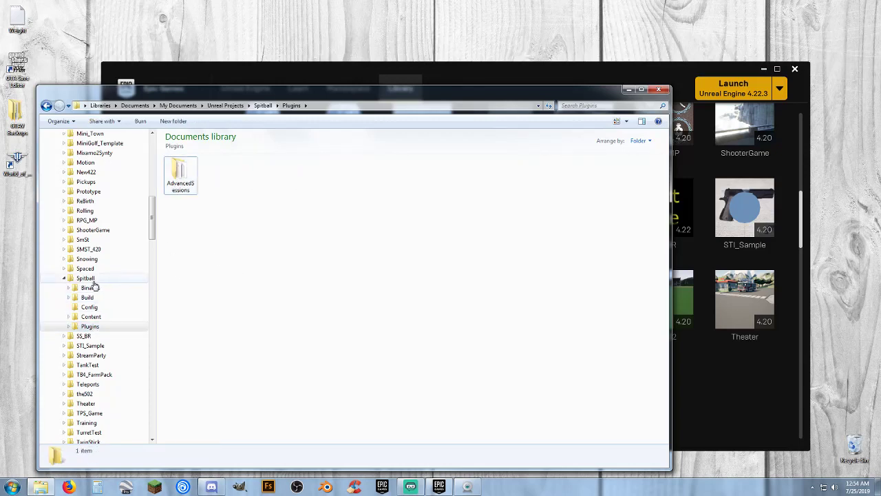
{"action": "left_click", "coordinate": [88, 279]}
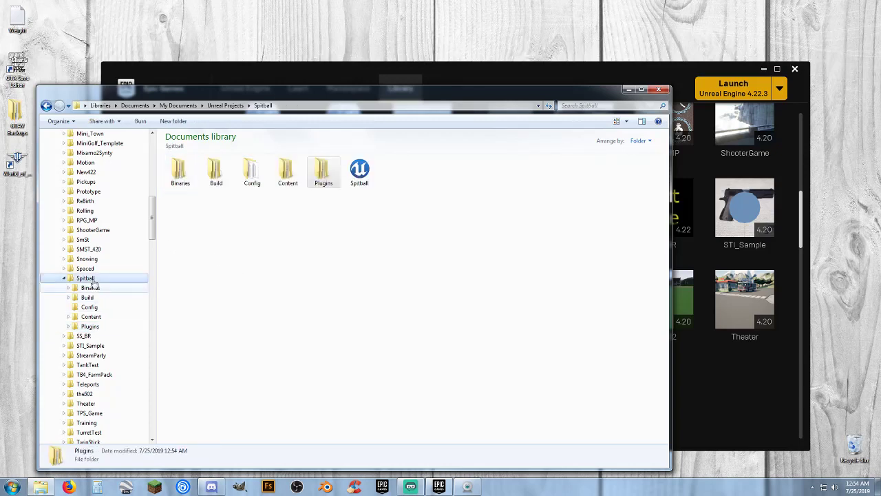
{"action": "left_click", "coordinate": [69, 317]}
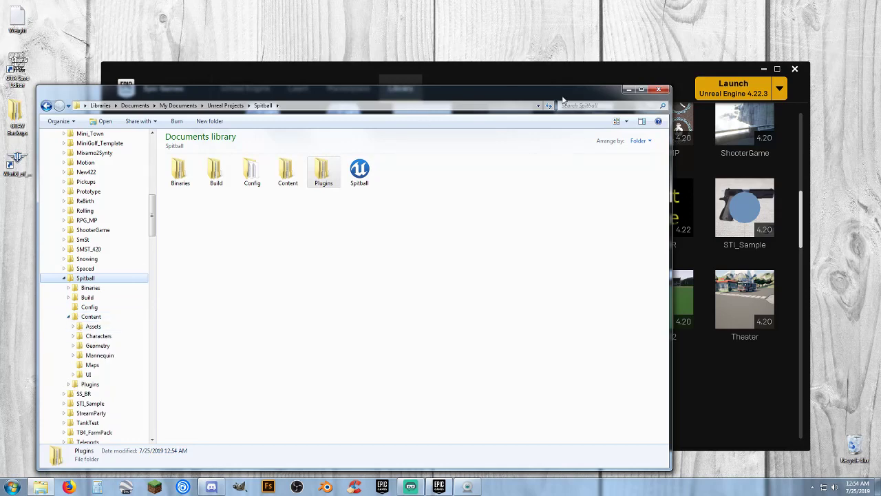
- Return to the Epic Games Launcher, open the Spitball project in Unreal Editor and show the content folder tree
{"action": "left_click", "coordinate": [629, 89]}
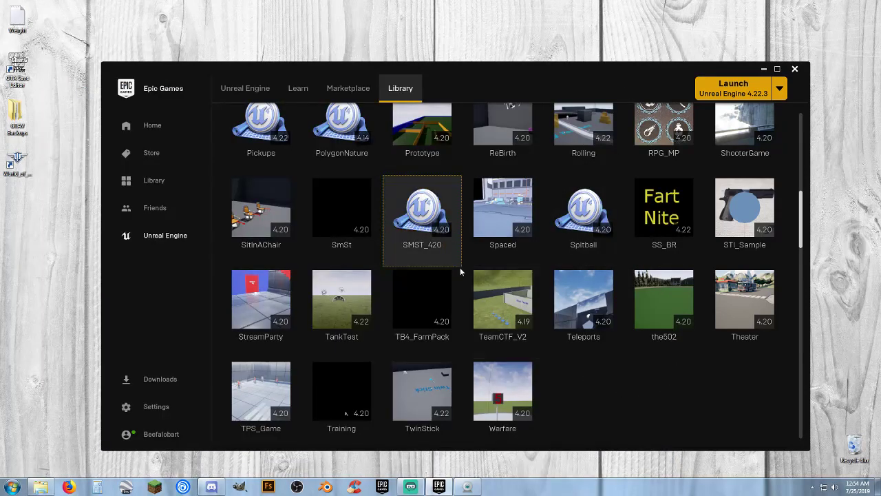
{"action": "double_click", "coordinate": [583, 210]}
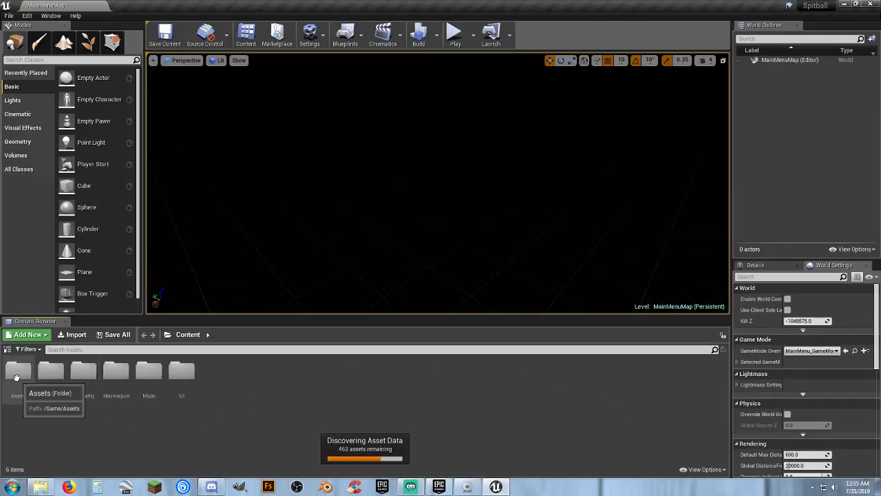
{"action": "left_click", "coordinate": [7, 351]}
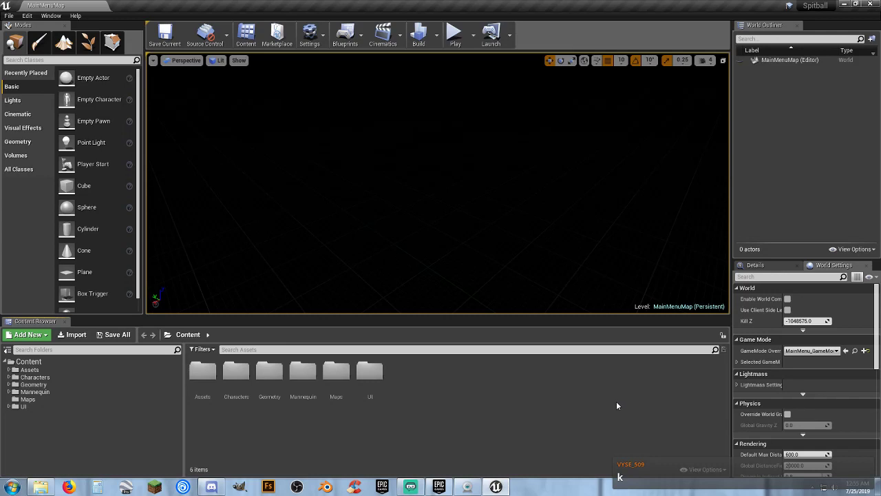
- Run MainMenuMap as a standalone game and try single-player mode by running the character around, ending back at the game's main menu
{"action": "left_click", "coordinate": [475, 43]}
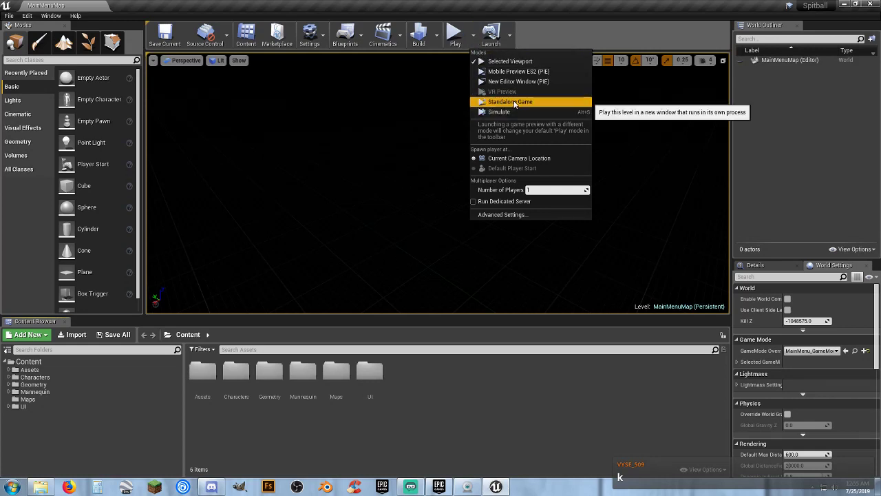
{"action": "left_click", "coordinate": [515, 102]}
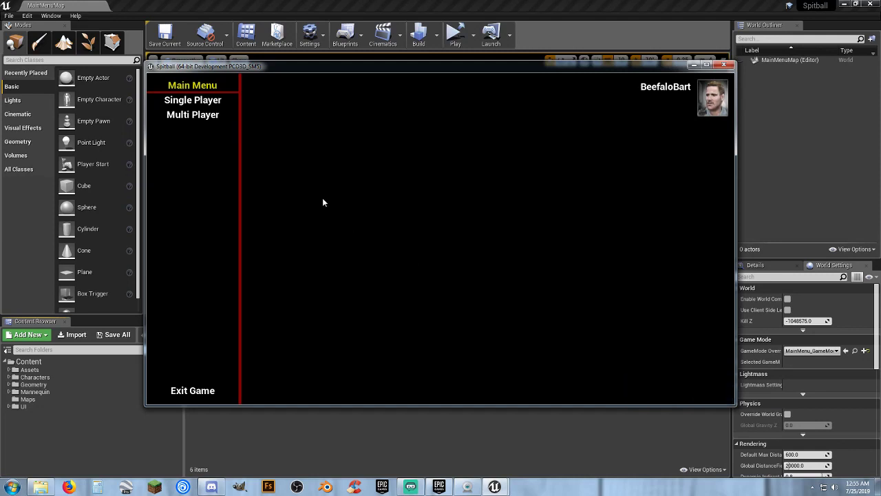
{"action": "left_click", "coordinate": [210, 102]}
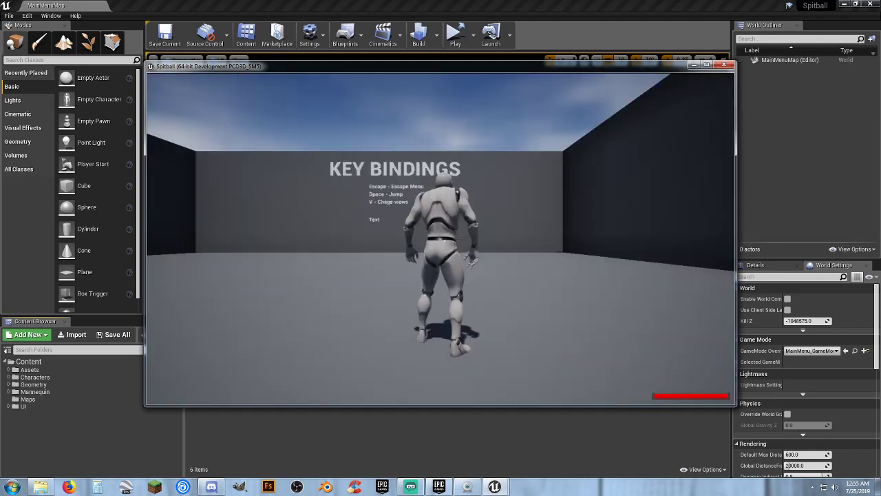
{"action": "key", "text": "d"}
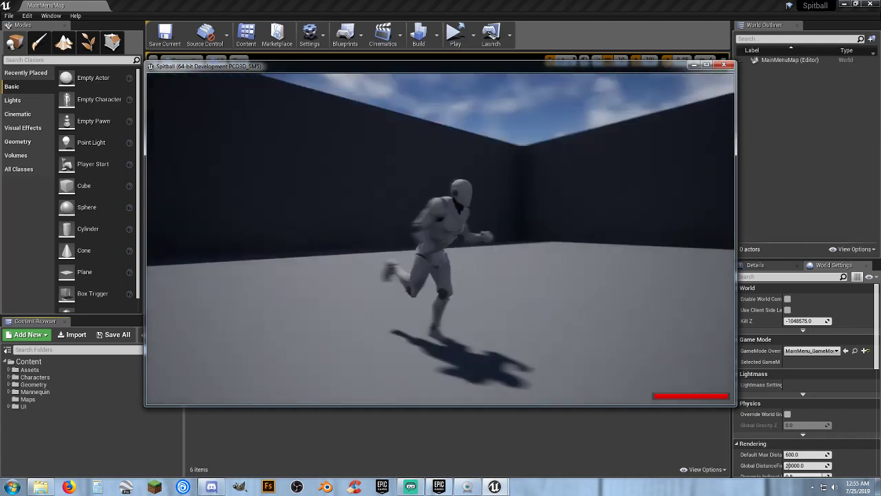
{"action": "key", "text": "a"}
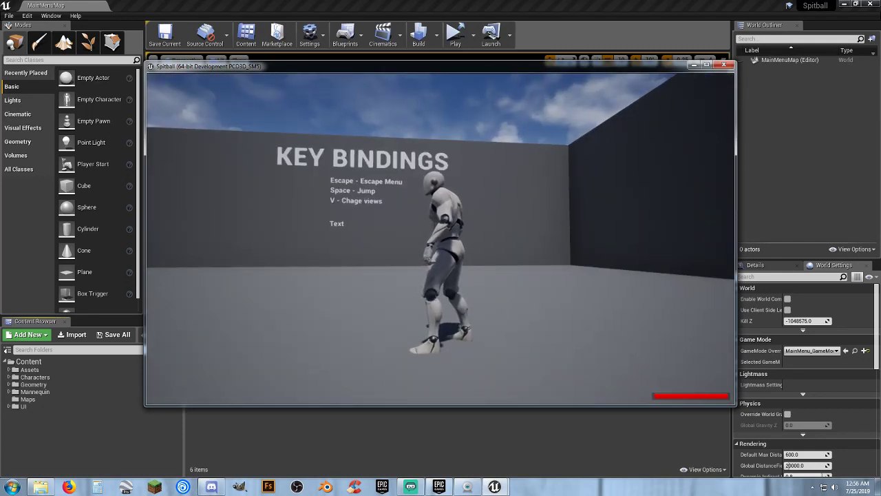
{"action": "key", "text": "Escape"}
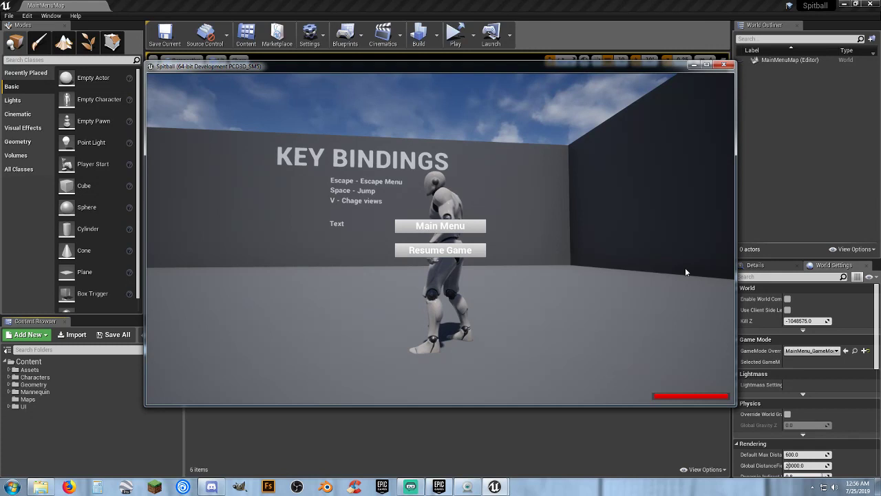
{"action": "left_click", "coordinate": [471, 234]}
- Show the game's multiplayer lobby-finding page and host a server named "whatever"
{"action": "left_click", "coordinate": [206, 117]}
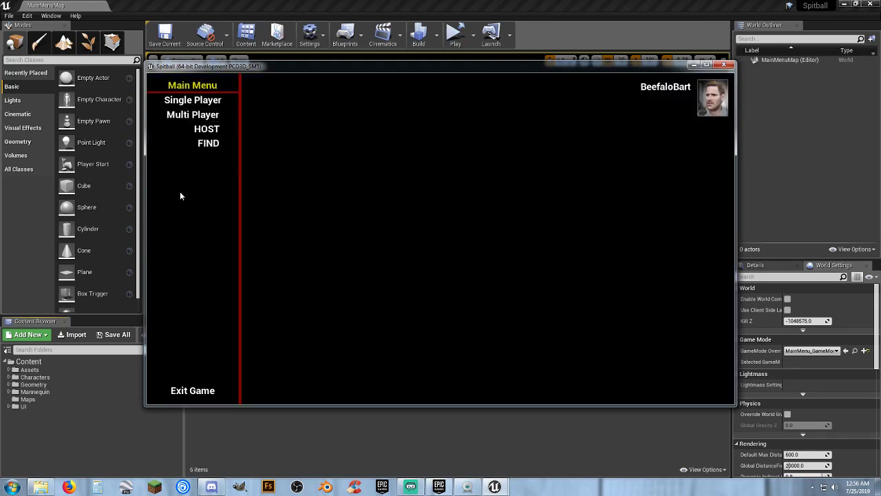
{"action": "left_click", "coordinate": [208, 143]}
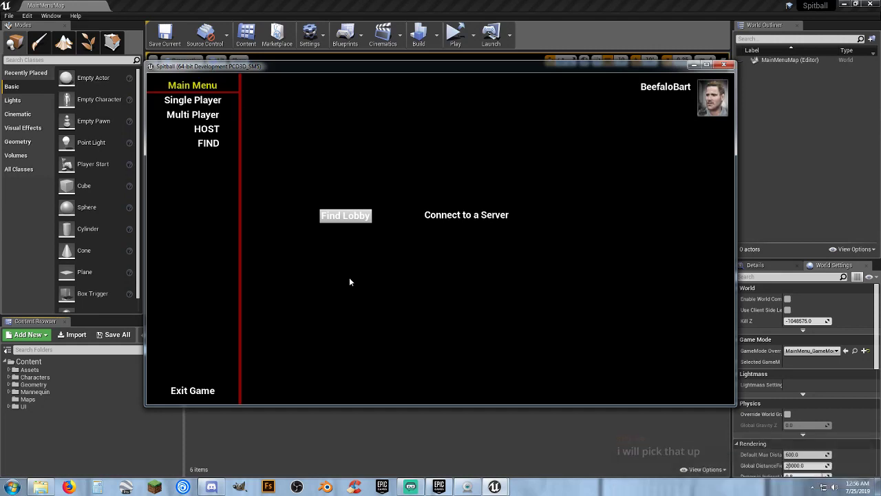
{"action": "left_click", "coordinate": [221, 131]}
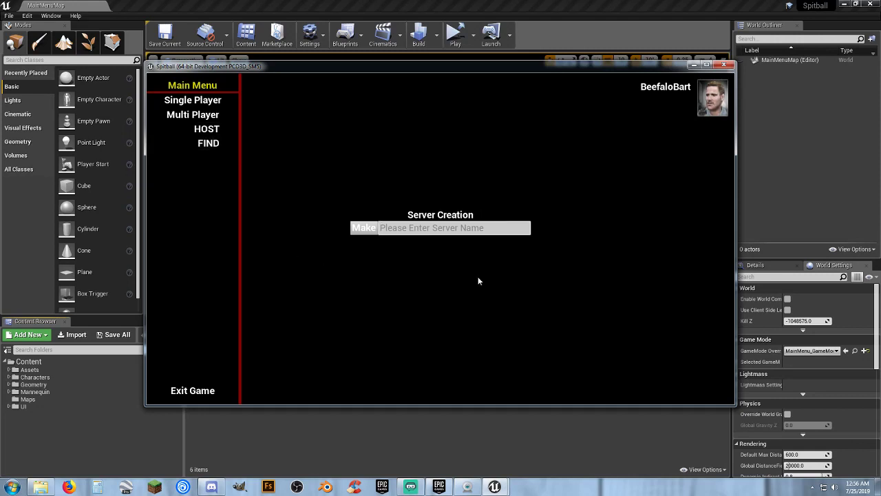
{"action": "type", "text": "whate"}
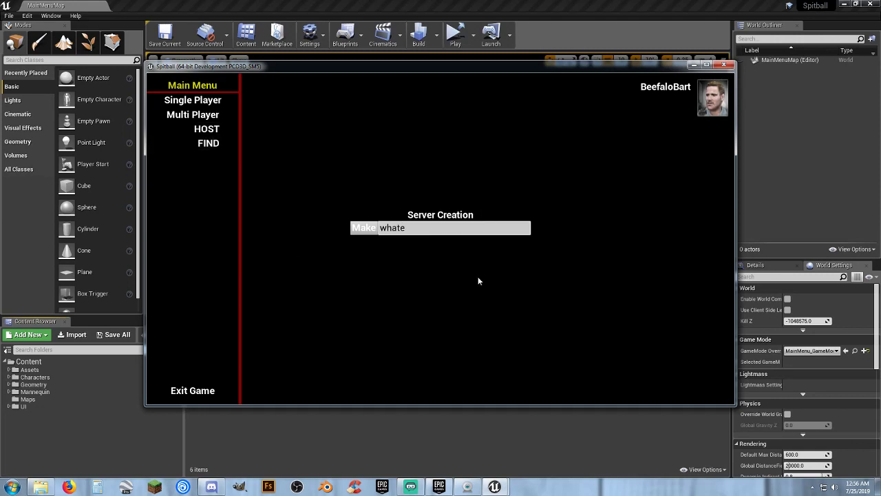
{"action": "type", "text": "ver"}
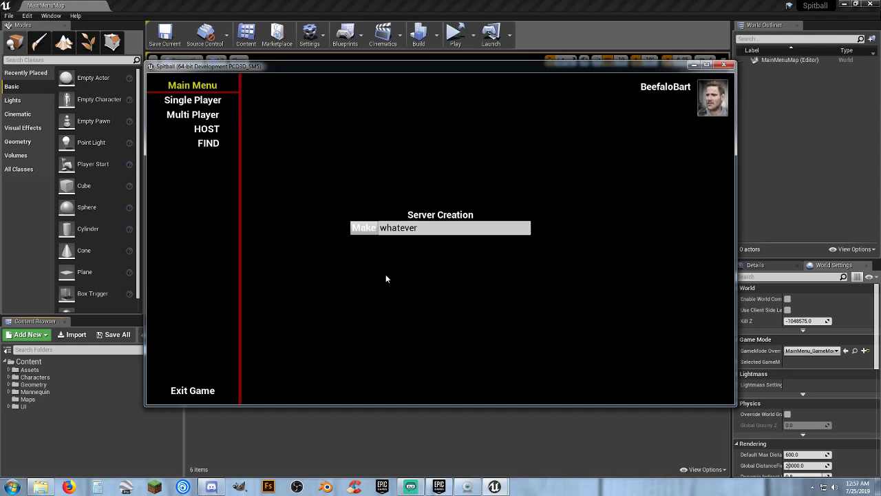
{"action": "key", "text": "Return"}
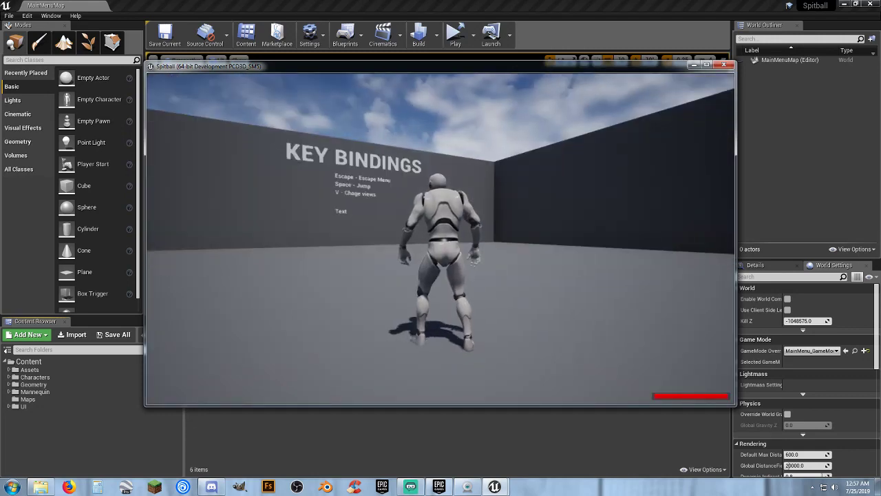
- Test the hosted session by running the character around the walled arena in all directions and jumping repeatedly
{"action": "key", "text": "w"}
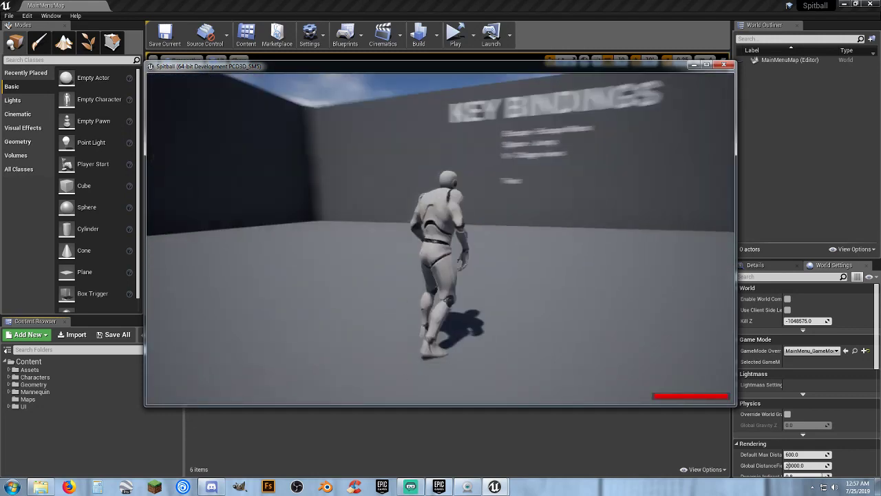
{"action": "key", "text": "d"}
{"action": "key", "text": "s"}
{"action": "key", "text": "a"}
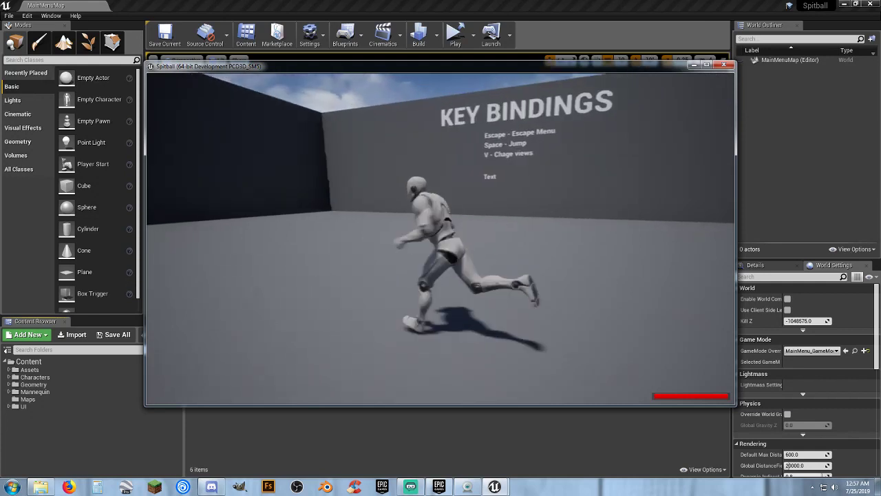
{"action": "key", "text": "w"}
{"action": "key", "text": "d"}
{"action": "key", "text": "s"}
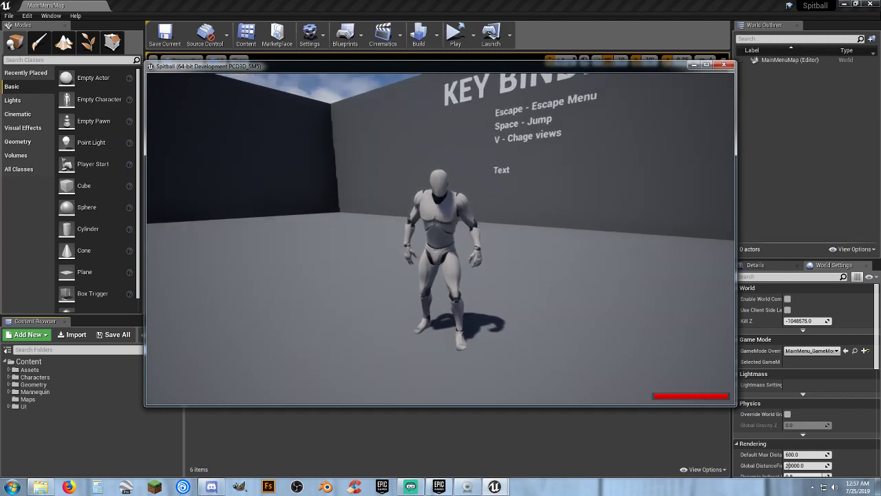
{"action": "key", "text": "w"}
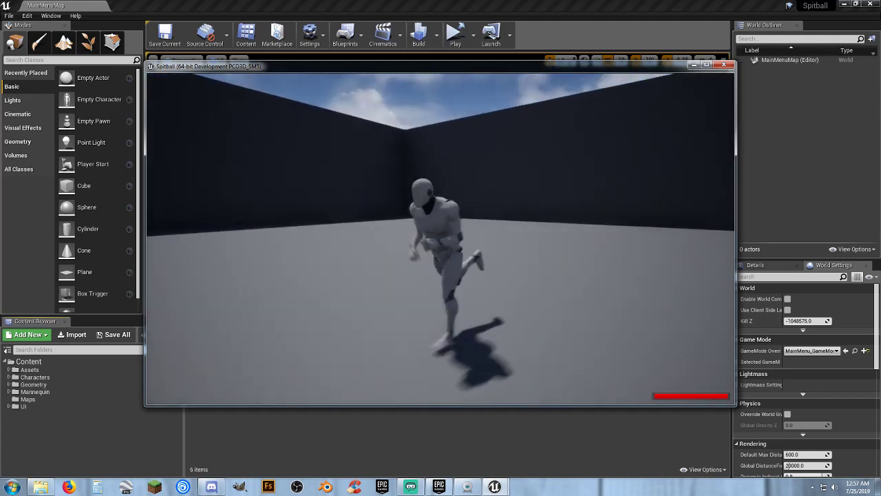
{"action": "key", "text": "d"}
{"action": "key", "text": "w"}
{"action": "key", "text": "space"}
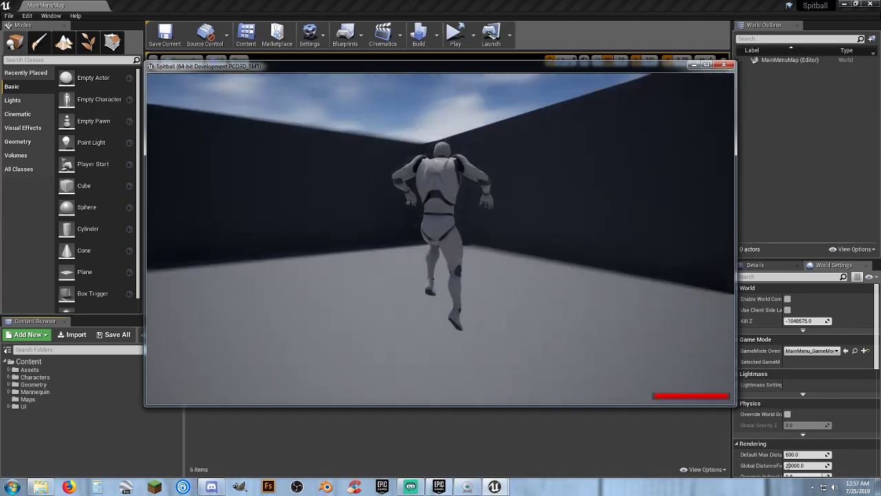
{"action": "key", "text": "w"}
{"action": "key", "text": "space"}
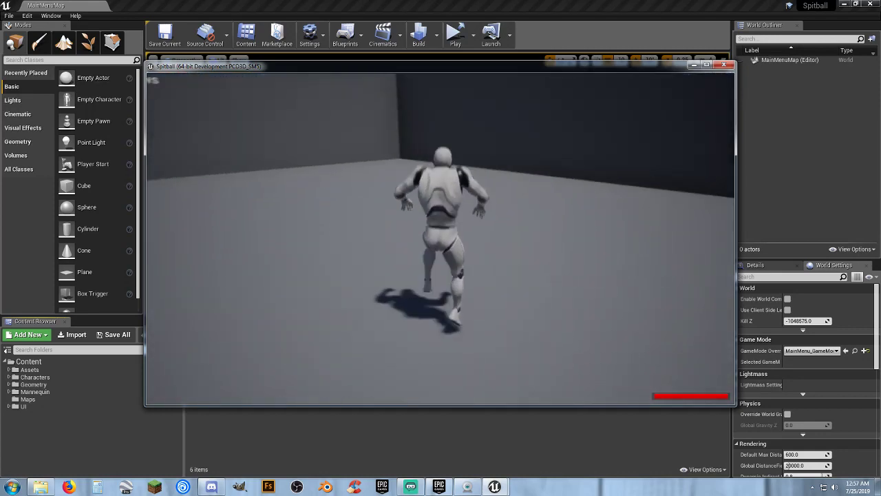
{"action": "key", "text": "w"}
{"action": "key", "text": "space"}
{"action": "key", "text": "a"}
{"action": "key", "text": "space"}
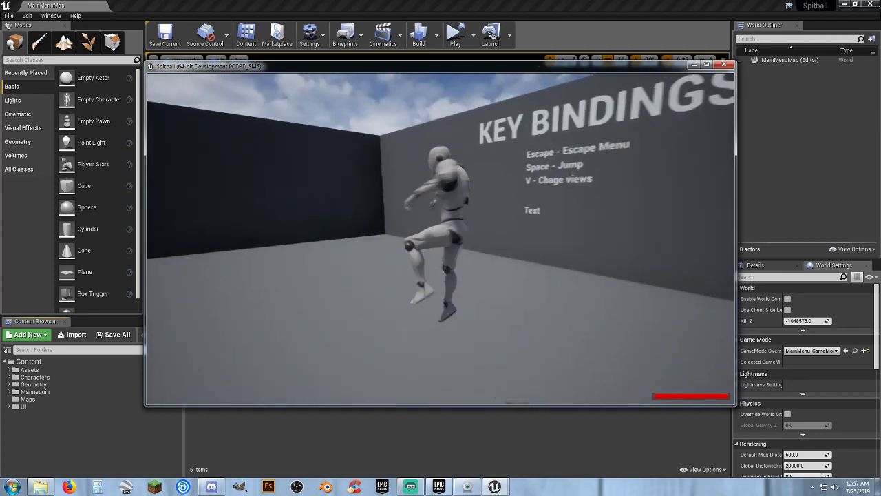
- Leave the hosted session for the game's main menu and exit the game
{"action": "key", "text": "Escape"}
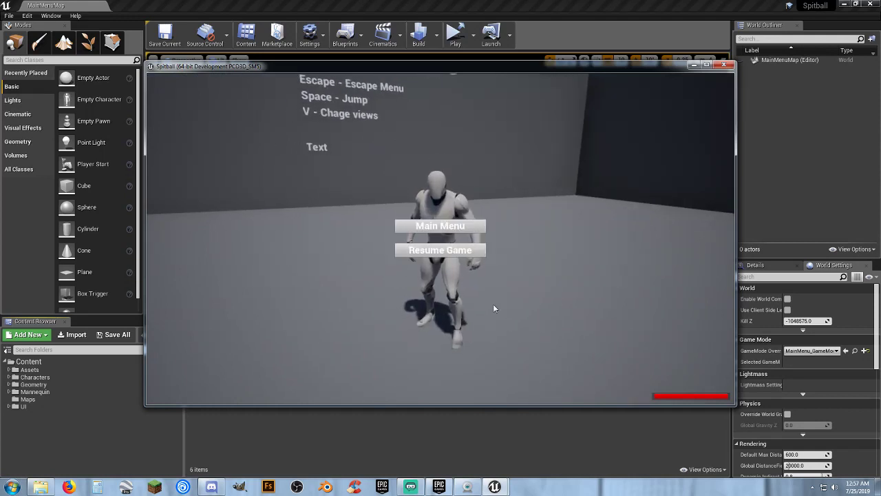
{"action": "left_click", "coordinate": [473, 230]}
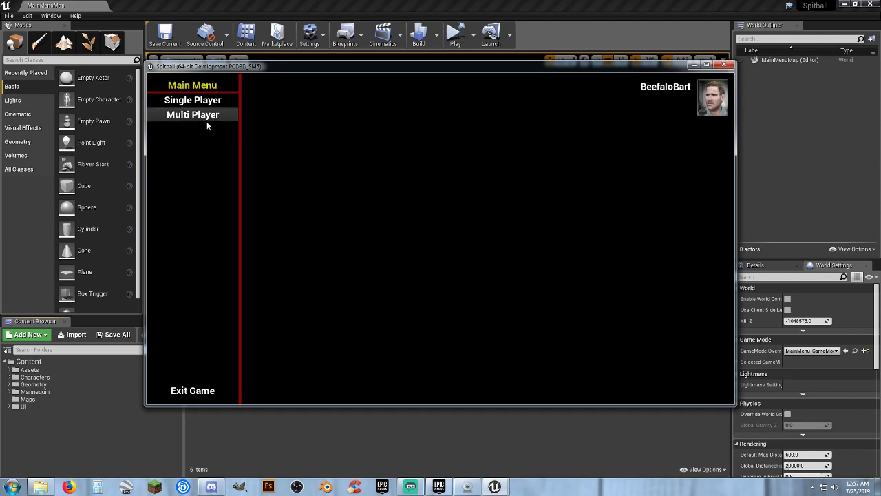
{"action": "left_click", "coordinate": [202, 396]}
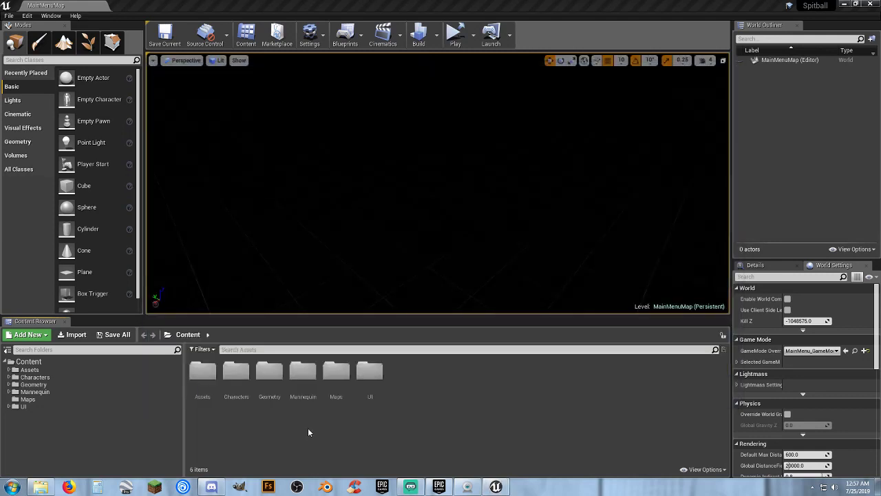
- Open the MainMenu_W widget from the UI/Widgets folder to show its editor window, and close it again
{"action": "double_click", "coordinate": [376, 383]}
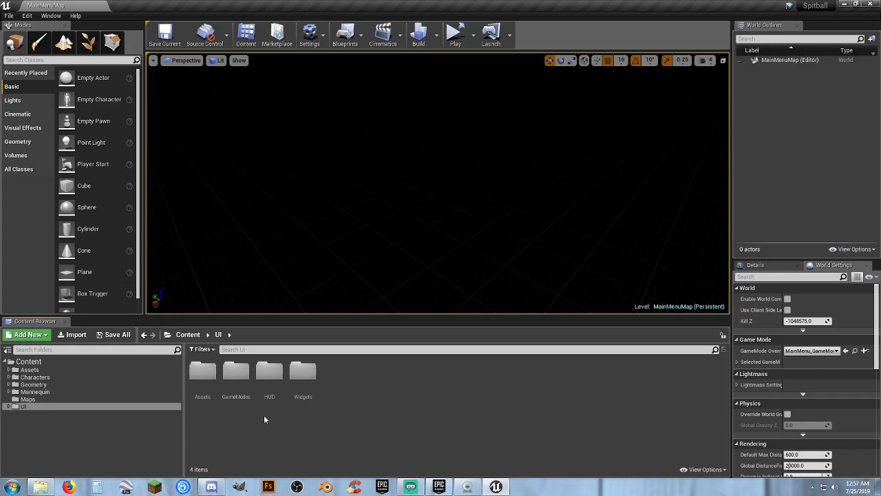
{"action": "double_click", "coordinate": [303, 373]}
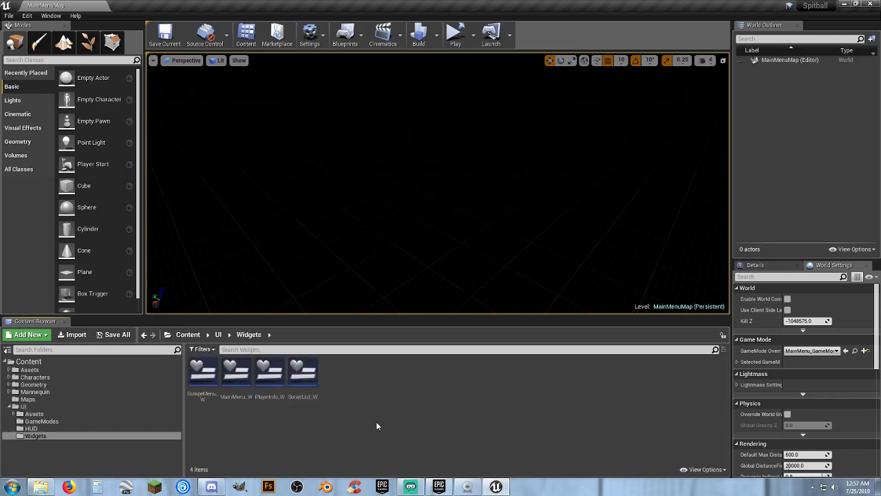
{"action": "double_click", "coordinate": [236, 374]}
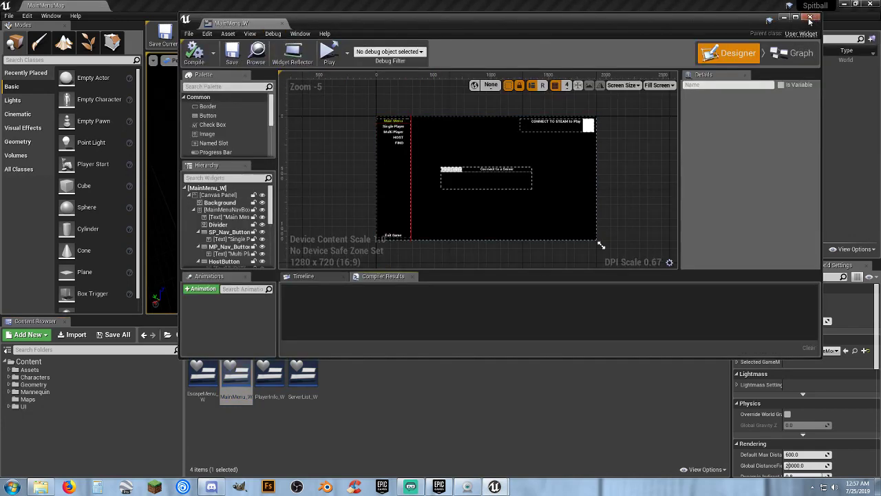
{"action": "left_click", "coordinate": [810, 17]}
- Set the Asset Editor Open Location to Main Window in the editor's appearance preferences
{"action": "left_click", "coordinate": [27, 15]}
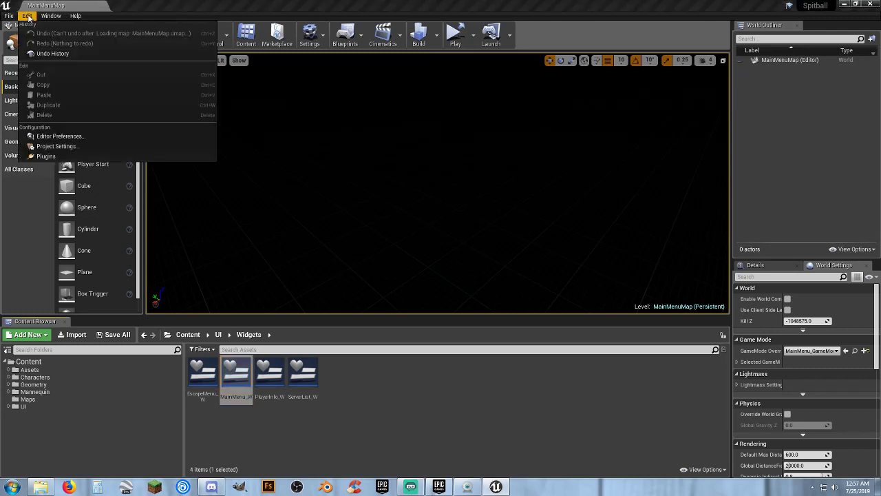
{"action": "left_click", "coordinate": [70, 140]}
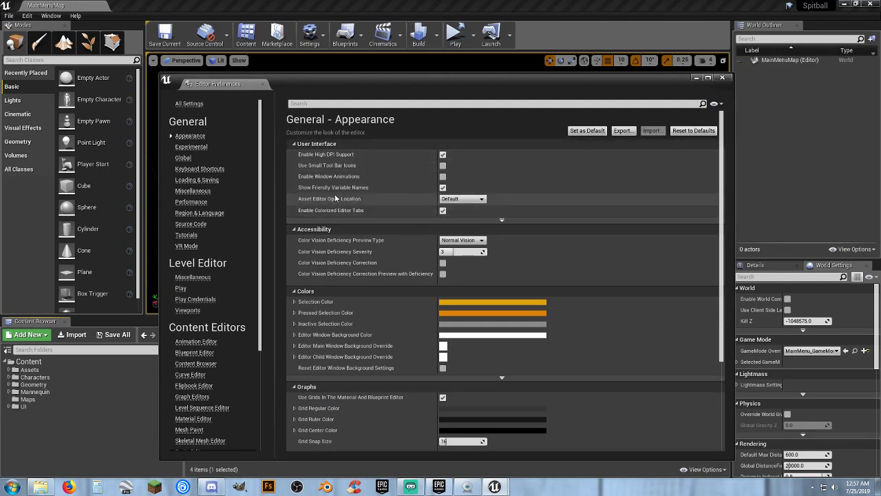
{"action": "left_click", "coordinate": [473, 200]}
{"action": "left_click", "coordinate": [454, 217]}
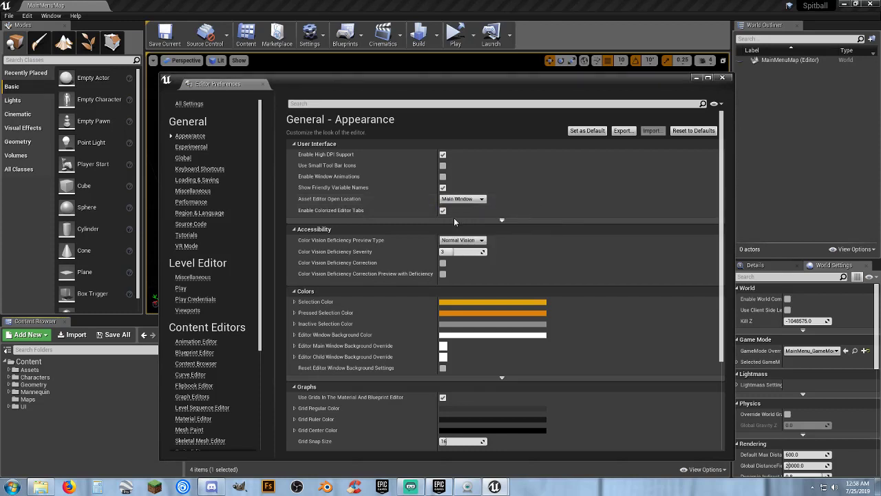
- Disable AutoSave in the Loading & Saving preferences and close Editor Preferences
{"action": "left_click", "coordinate": [198, 180]}
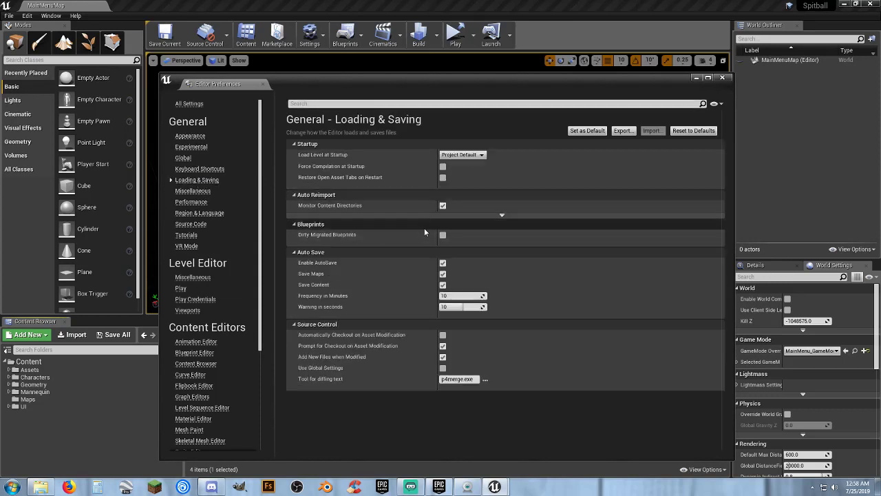
{"action": "left_click", "coordinate": [443, 263]}
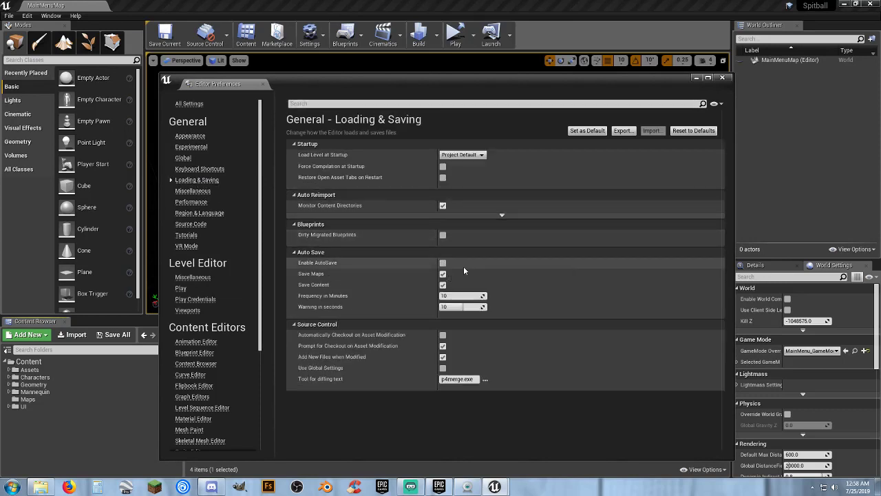
{"action": "left_click", "coordinate": [721, 77]}
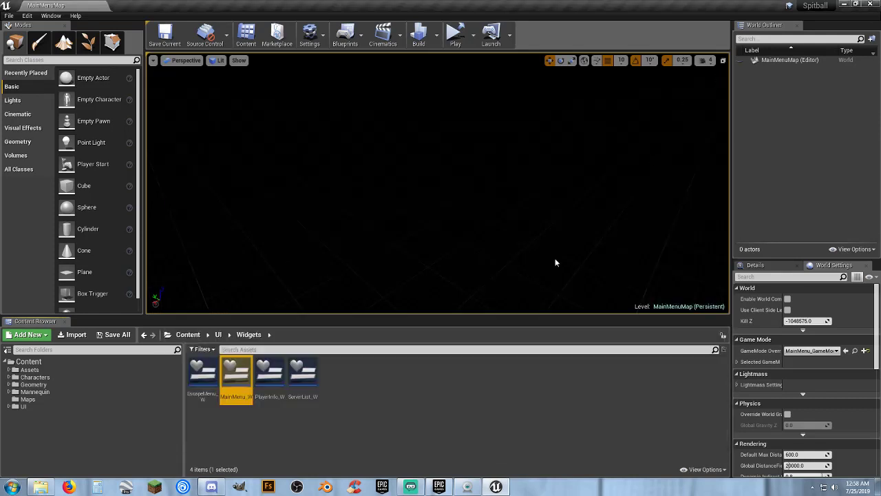
- Save all modified assets of the project
{"action": "left_click", "coordinate": [114, 337]}
{"action": "left_click", "coordinate": [114, 337]}
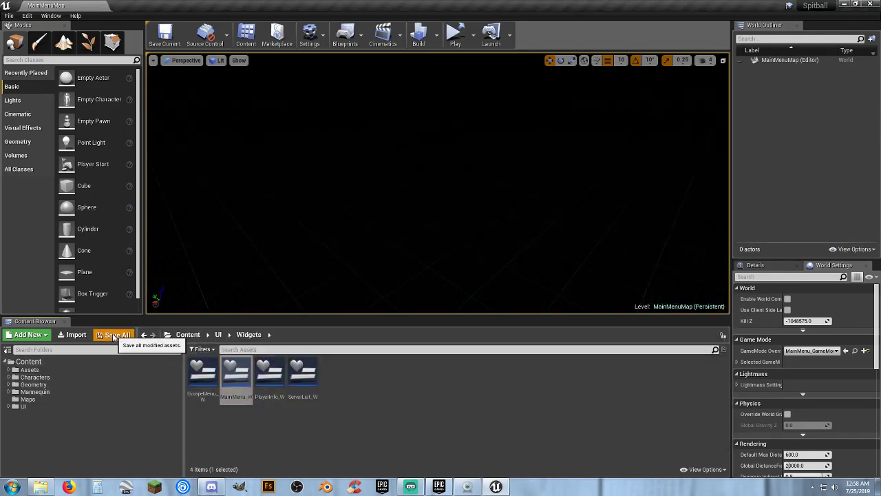
{"action": "left_click", "coordinate": [113, 337]}
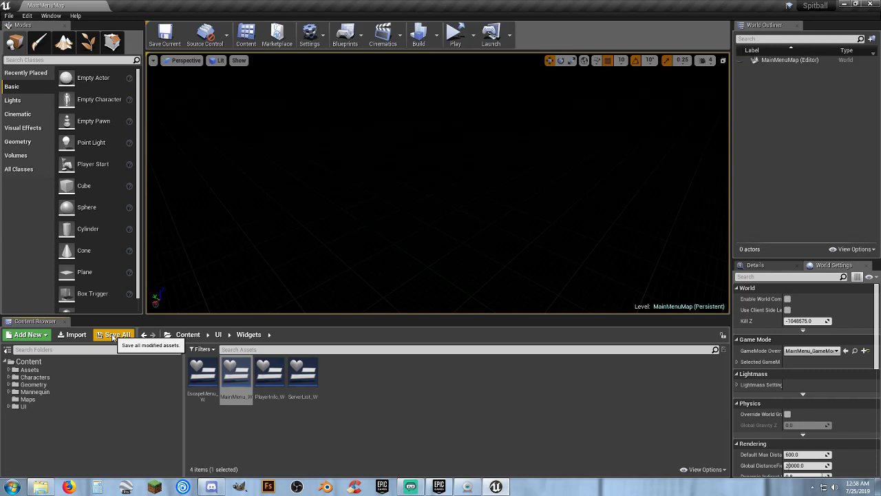
{"action": "left_click", "coordinate": [112, 338]}
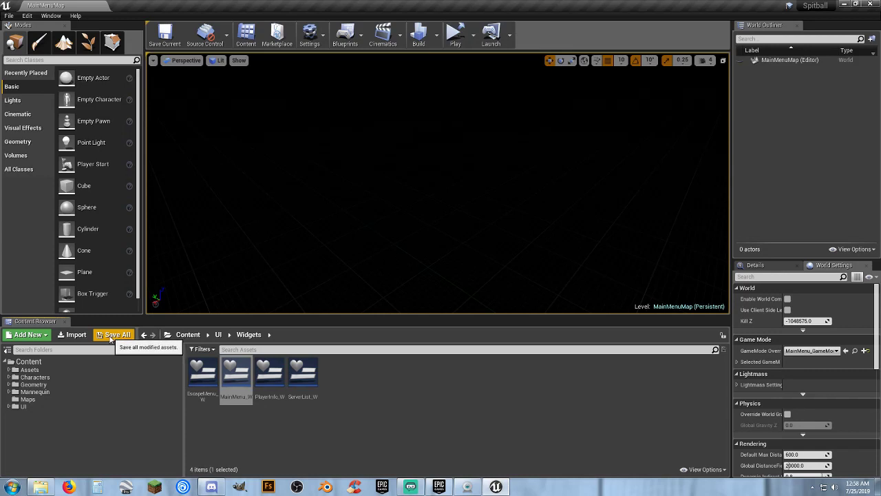
{"action": "left_click", "coordinate": [110, 338]}
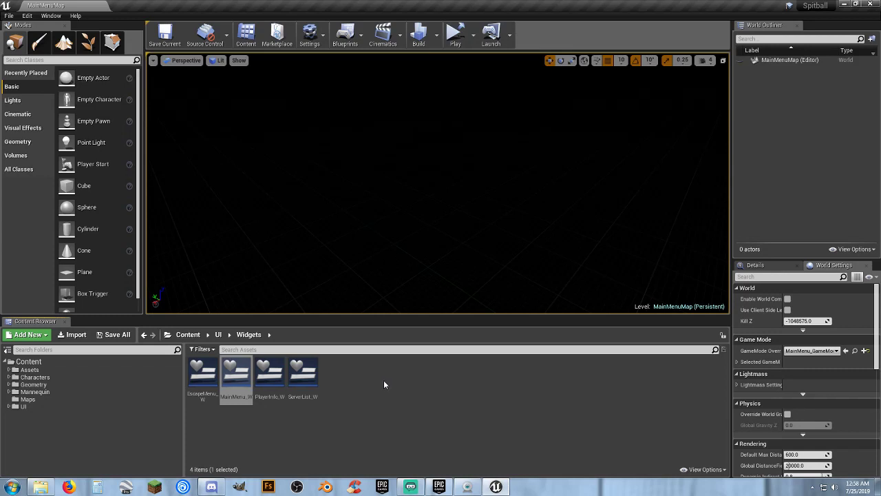
- Open the Player_Base blueprint from the Characters/Blueprints folder
{"action": "left_click", "coordinate": [444, 406]}
{"action": "left_click", "coordinate": [8, 378]}
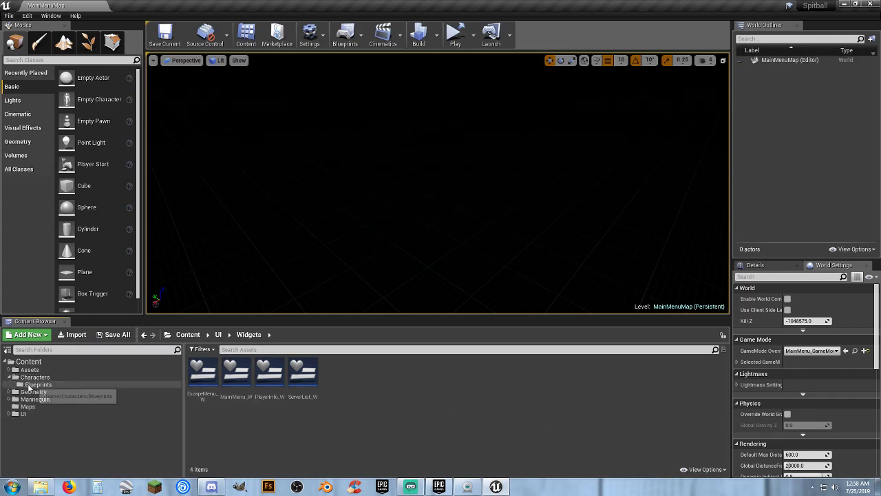
{"action": "left_click", "coordinate": [38, 384]}
{"action": "left_click", "coordinate": [195, 395]}
{"action": "double_click", "coordinate": [195, 394]}
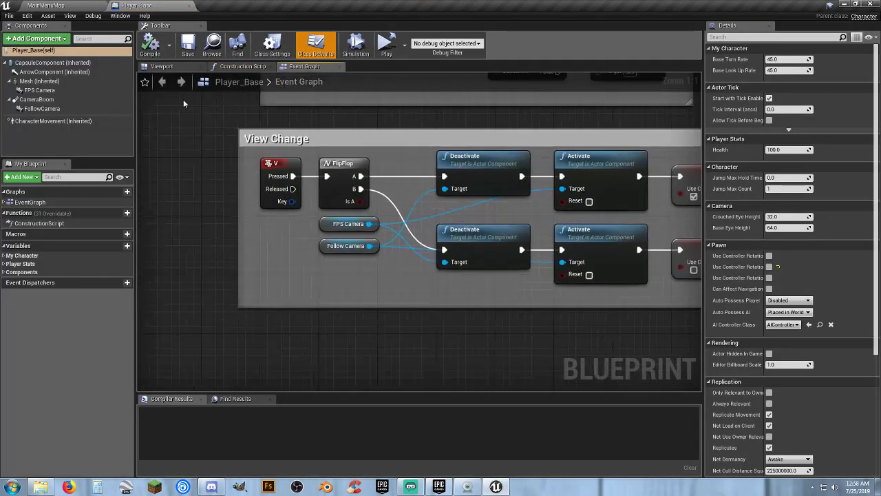
- Save the Player_Base blueprint, showing the empty graph area below its View Change section
{"action": "left_click", "coordinate": [187, 45]}
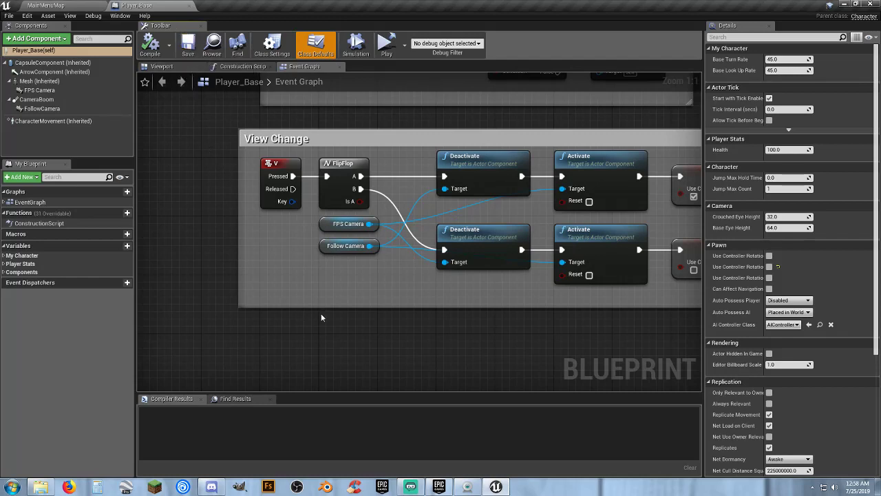
{"action": "right_click_drag", "start_coordinate": [321, 313], "coordinate": [285, 232]}
{"action": "left_click_drag", "start_coordinate": [257, 256], "coordinate": [371, 354]}
{"action": "right_click_drag", "start_coordinate": [441, 308], "coordinate": [462, 300]}
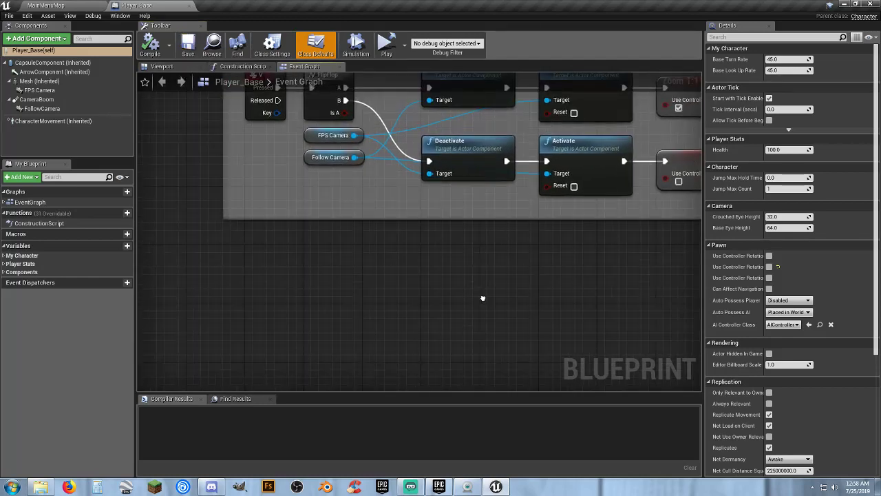
{"action": "right_click", "coordinate": [482, 298]}
{"action": "left_click", "coordinate": [305, 265]}
{"action": "left_click", "coordinate": [184, 44]}
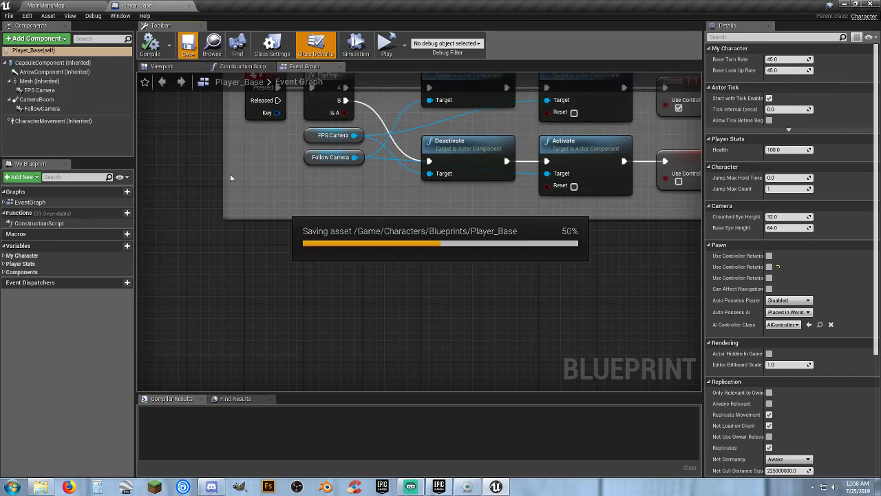
{"action": "left_click", "coordinate": [187, 46]}
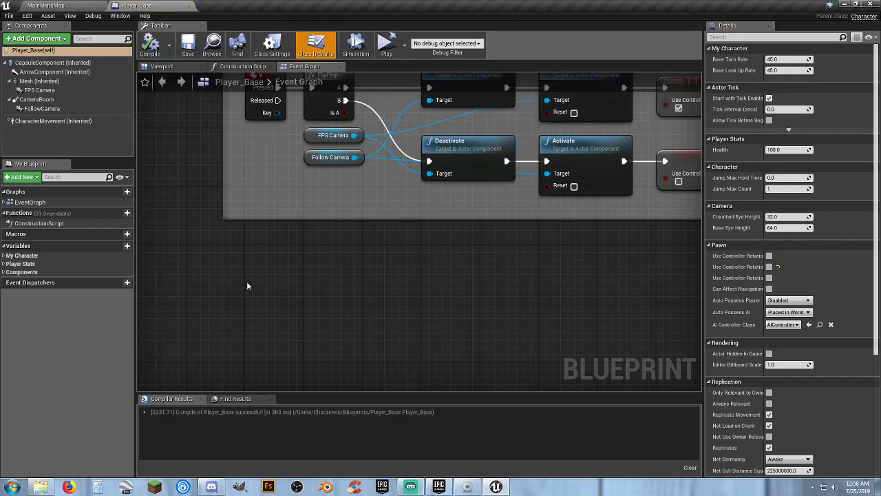
- Compile Player_Base and add a Print Text node in the empty graph area below the View Change section
{"action": "left_click", "coordinate": [151, 46]}
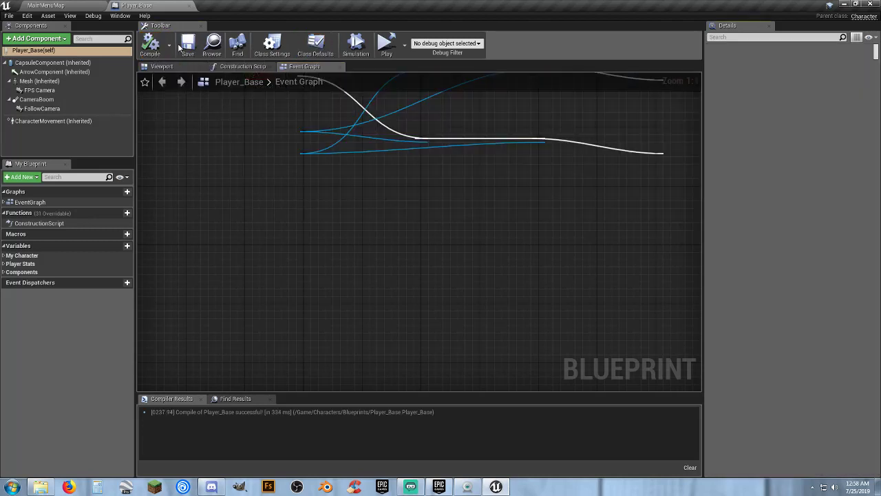
{"action": "right_click_drag", "start_coordinate": [316, 269], "coordinate": [242, 321]}
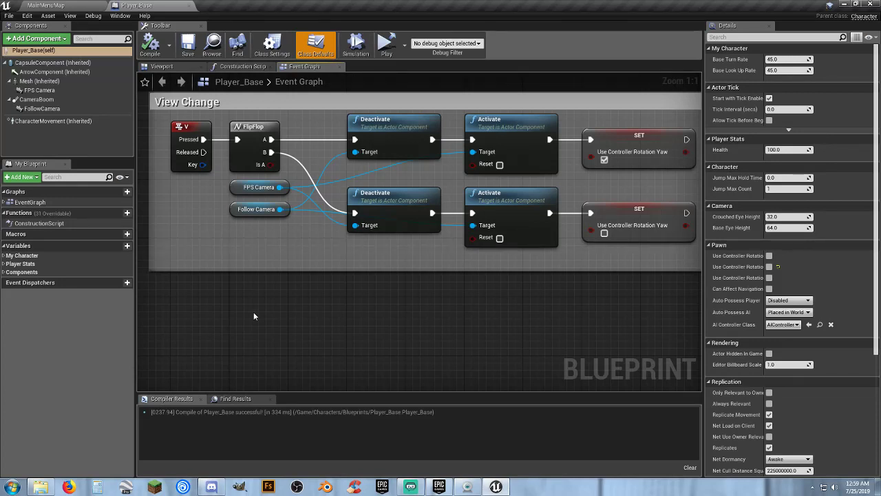
{"action": "right_click_drag", "start_coordinate": [253, 313], "coordinate": [352, 237]}
{"action": "right_click", "coordinate": [353, 237]}
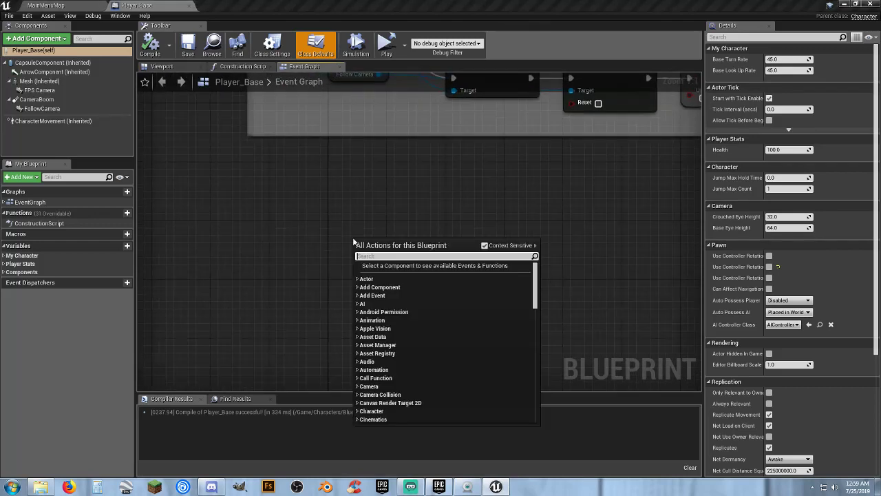
{"action": "type", "text": "print text"}
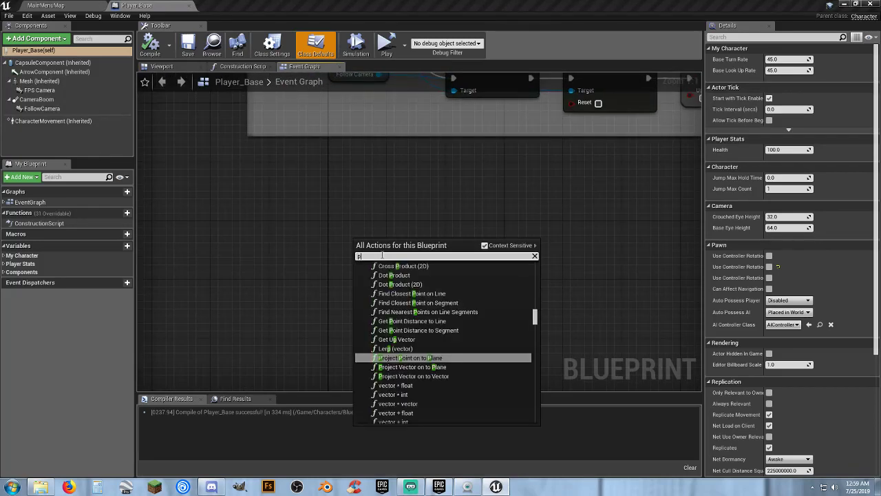
{"action": "key", "text": "Return"}
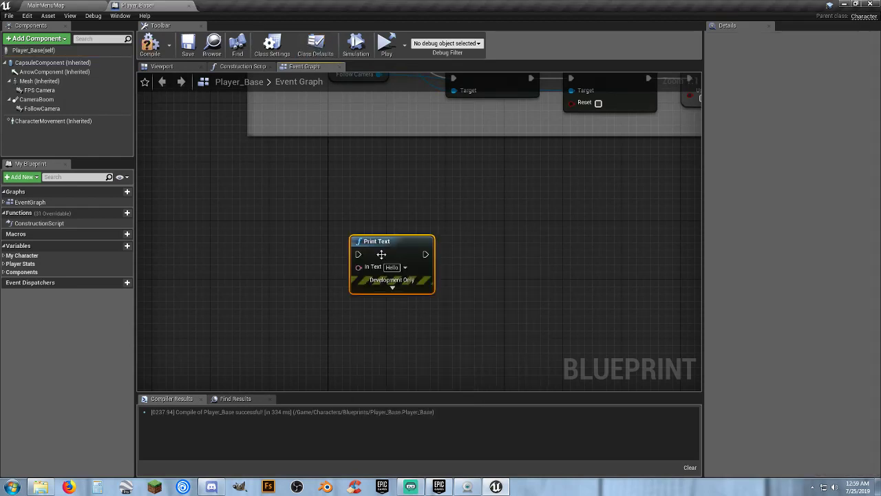
- Set the Print Text node's In Text to "I love monkies", and compile and save the blueprint
{"action": "left_click", "coordinate": [392, 267]}
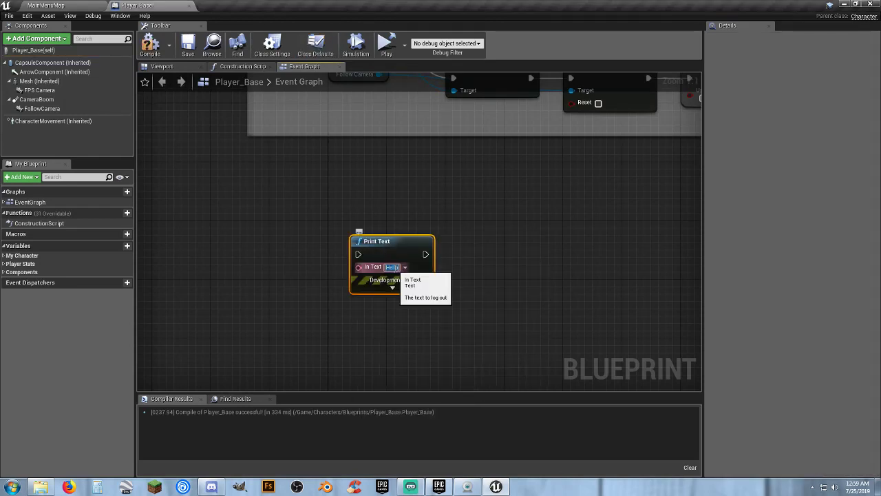
{"action": "type", "text": "I love"}
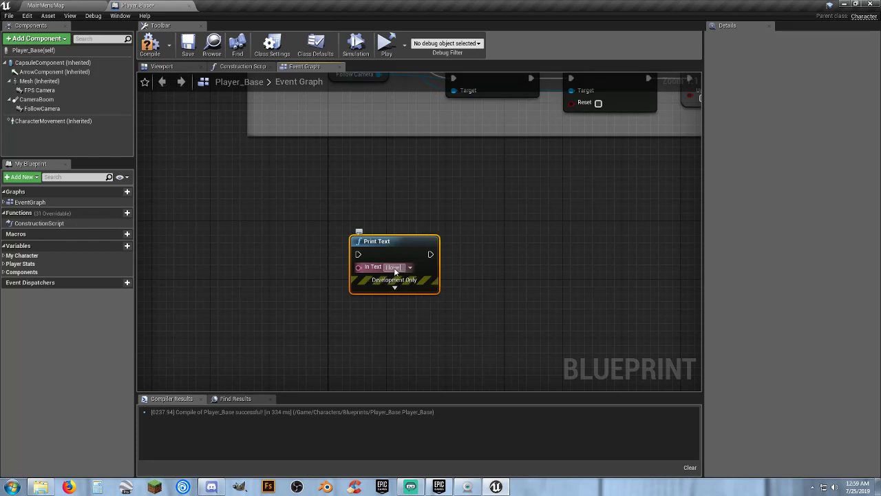
{"action": "type", "text": " monkeys"}
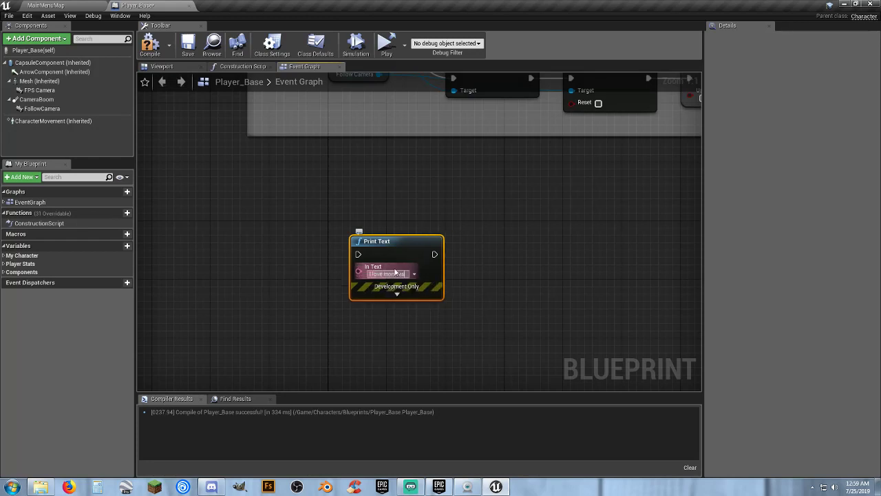
{"action": "left_click", "coordinate": [532, 246]}
{"action": "right_click_drag", "start_coordinate": [531, 246], "coordinate": [467, 230]}
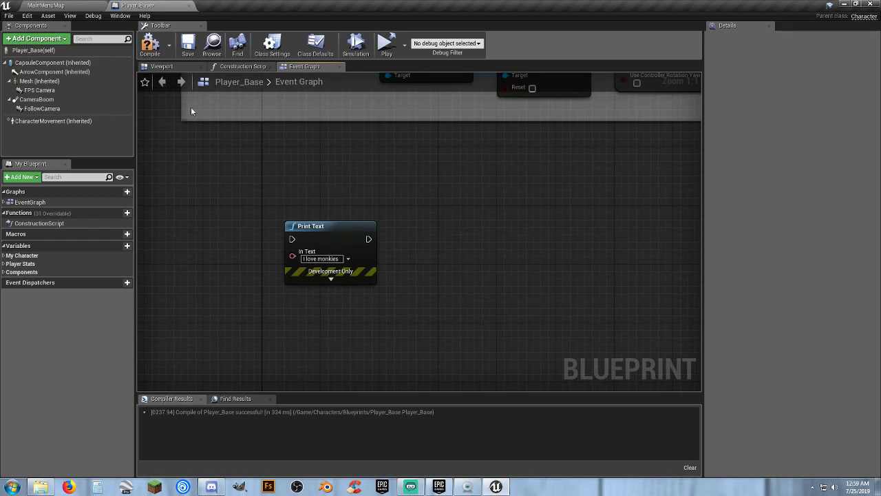
{"action": "left_click", "coordinate": [151, 45]}
{"action": "left_click", "coordinate": [187, 49]}
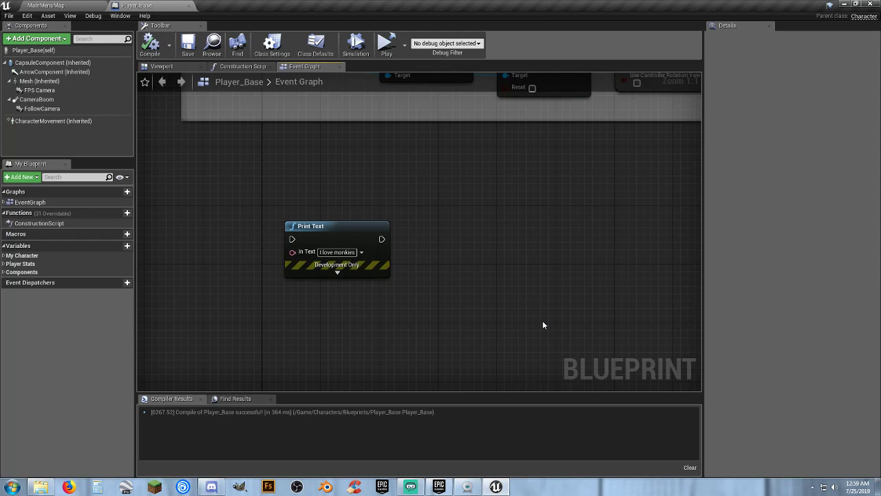
- Undo the addition of the Print Text node and recompile Player_Base
{"action": "key", "text": "ctrl+z"}
{"action": "key", "text": "ctrl+z"}
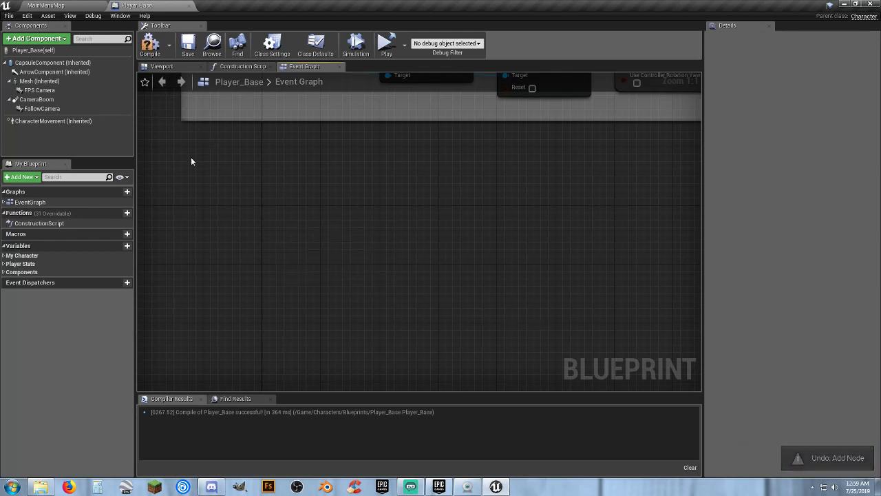
{"action": "left_click", "coordinate": [146, 43]}
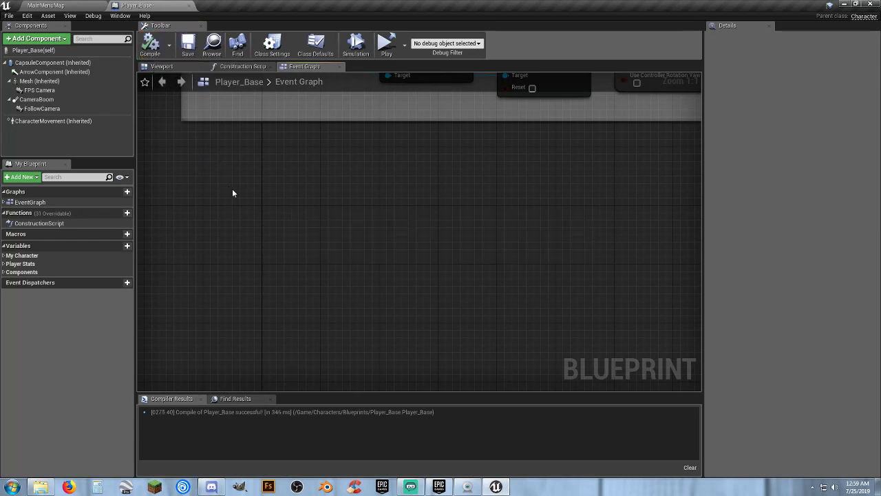
- Close the Player_Base blueprint after returning to its View Change section
{"action": "key", "text": "Home"}
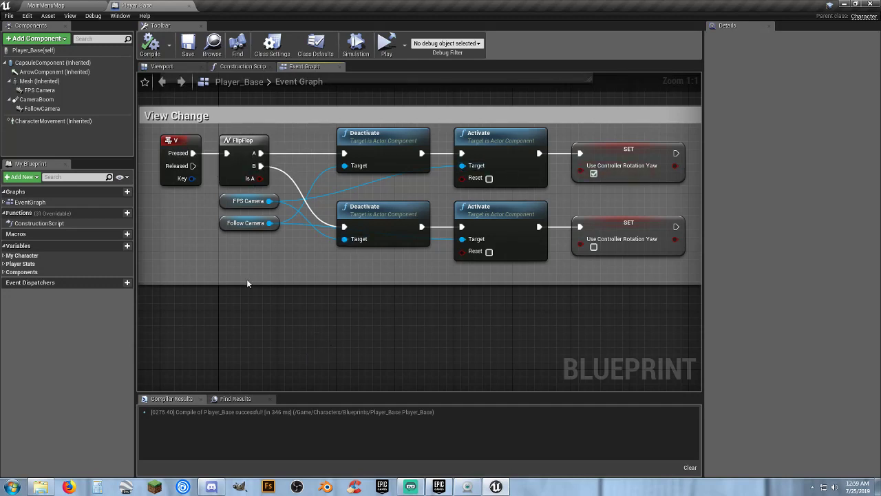
{"action": "right_click_drag", "start_coordinate": [285, 321], "coordinate": [308, 307]}
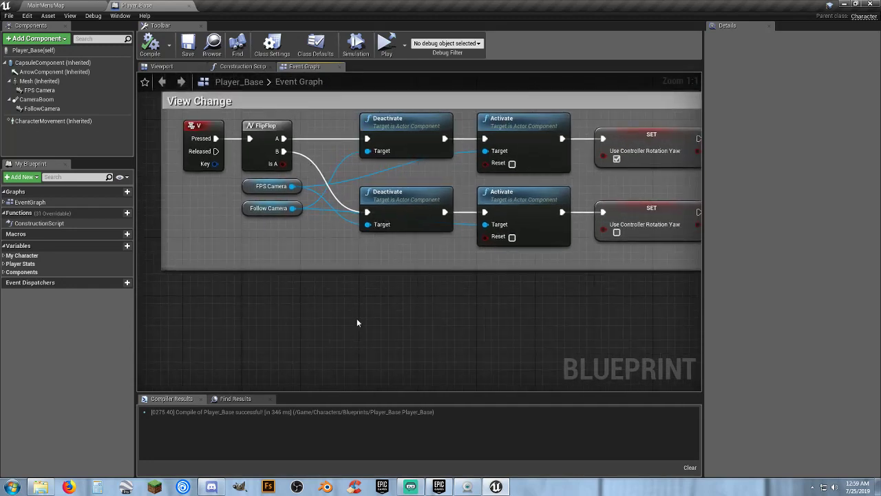
{"action": "left_click", "coordinate": [190, 6]}
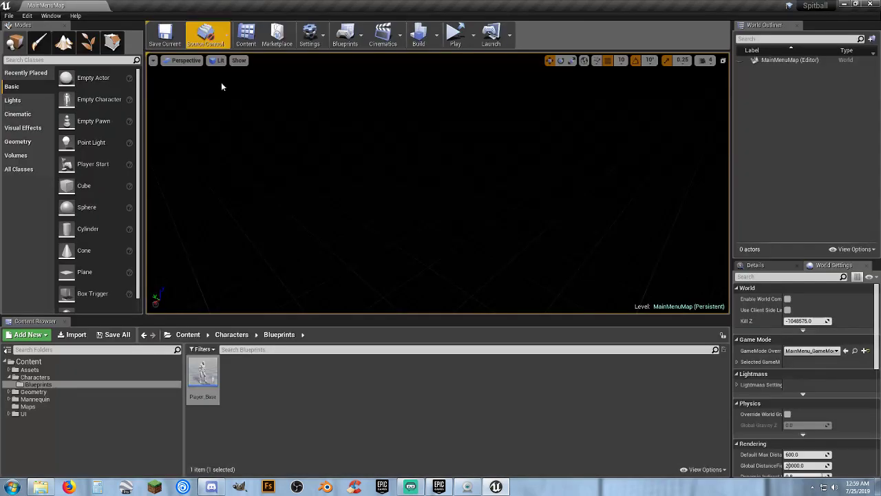
- Review the play mode, spawn location and multiplayer options available for launching the game preview
{"action": "left_click", "coordinate": [300, 422]}
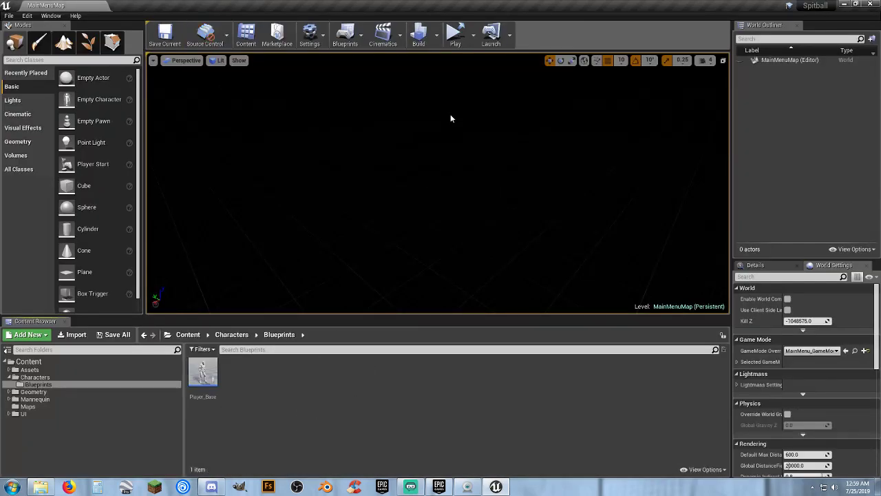
{"action": "left_click", "coordinate": [474, 44]}
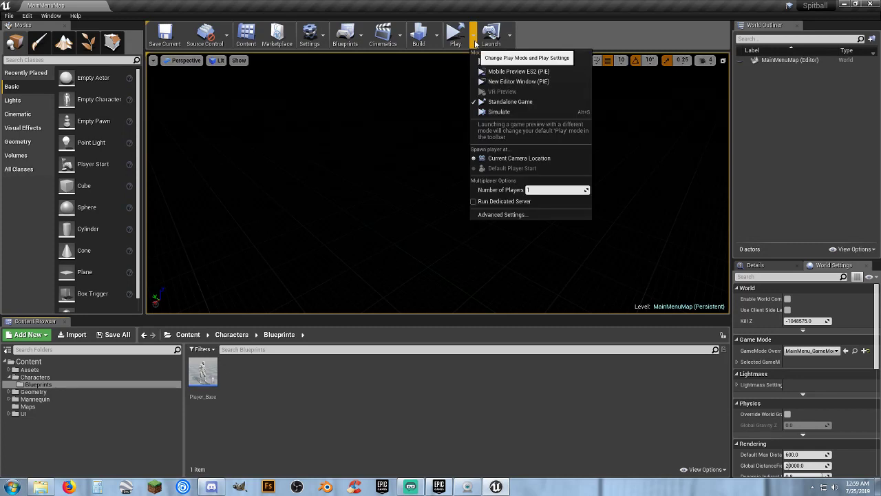
{"action": "left_click", "coordinate": [394, 389]}
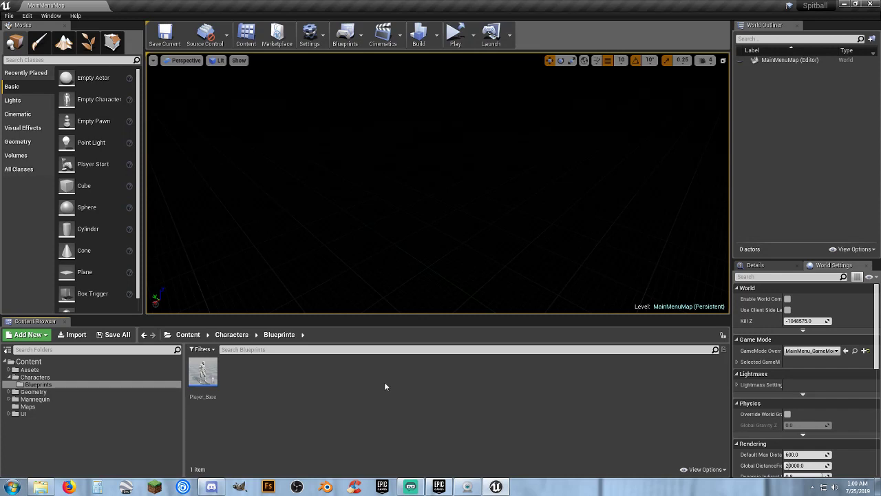
- Switch to the Epic Games Launcher library and check which projects can receive the POLYGON - Sci-Fi City pack, without adding it
{"action": "left_click", "coordinate": [440, 486]}
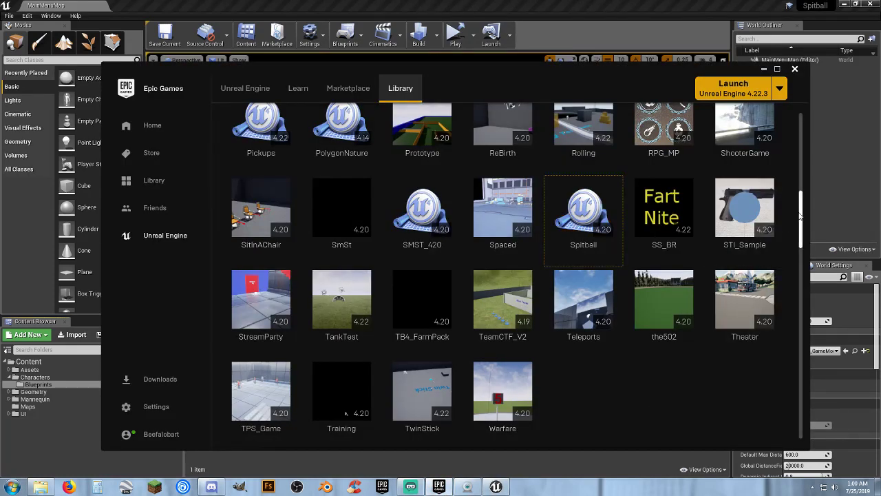
{"action": "left_click_drag", "start_coordinate": [801, 217], "coordinate": [801, 355]}
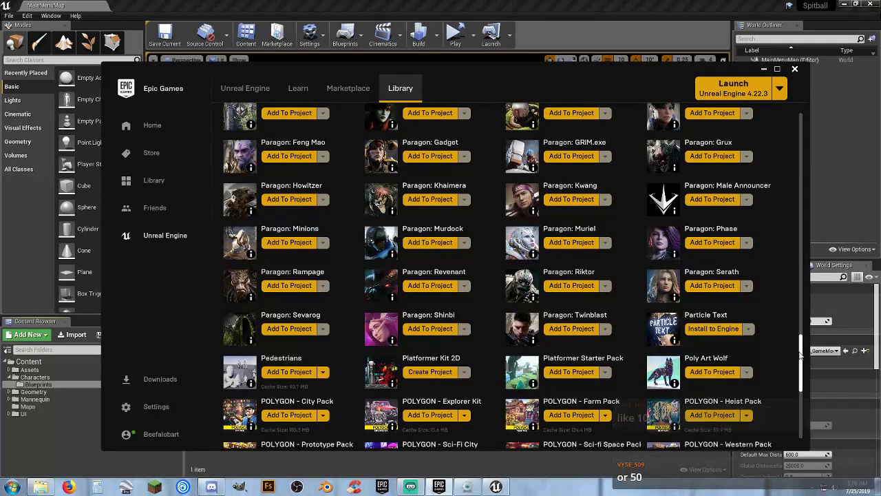
{"action": "left_click_drag", "start_coordinate": [801, 355], "coordinate": [807, 374]}
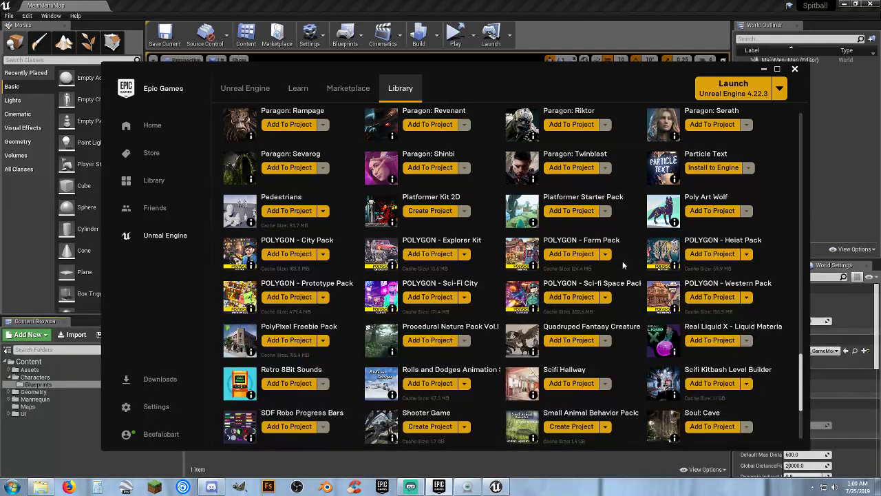
{"action": "left_click", "coordinate": [430, 299]}
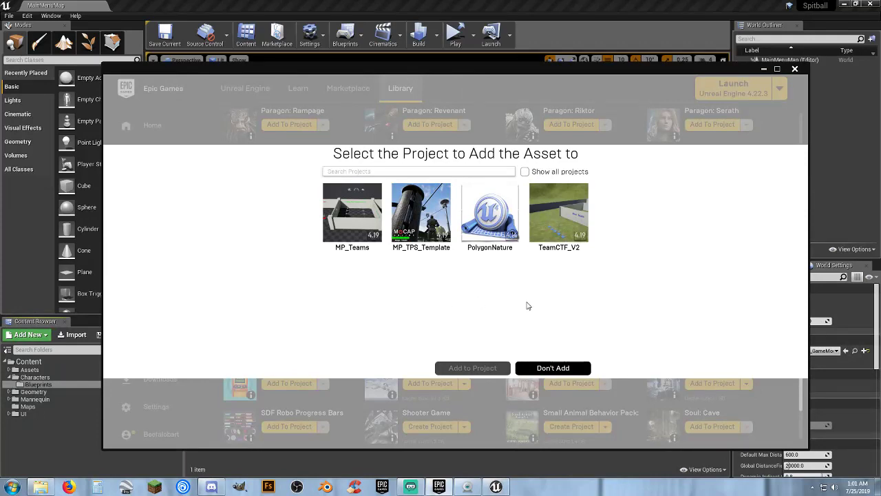
{"action": "left_click", "coordinate": [525, 368]}
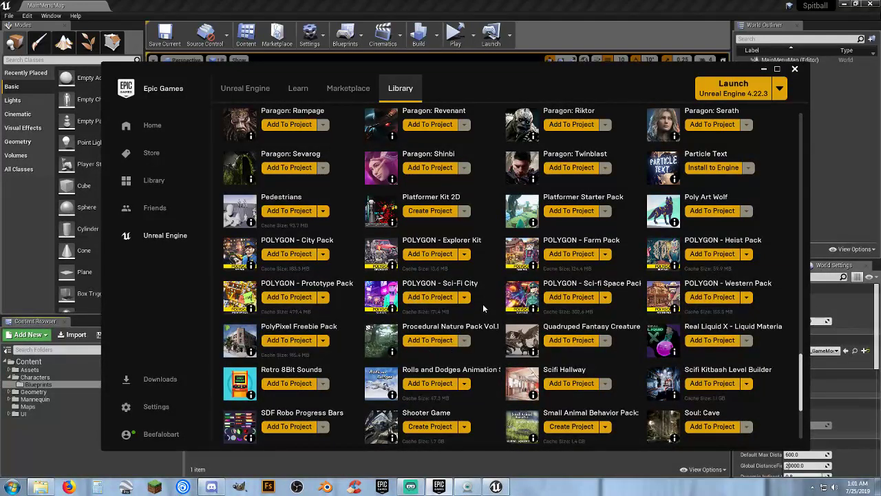
- Check which projects can receive the POLYGON - City Pack, without adding it, and minimize the launcher
{"action": "scroll", "coordinate": [487, 282], "scroll_direction": "down", "scroll_amount": 1}
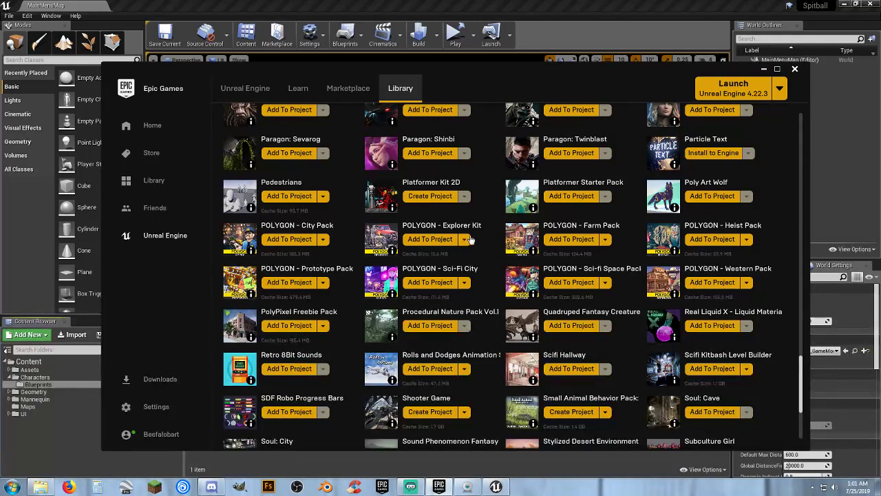
{"action": "left_click", "coordinate": [301, 245]}
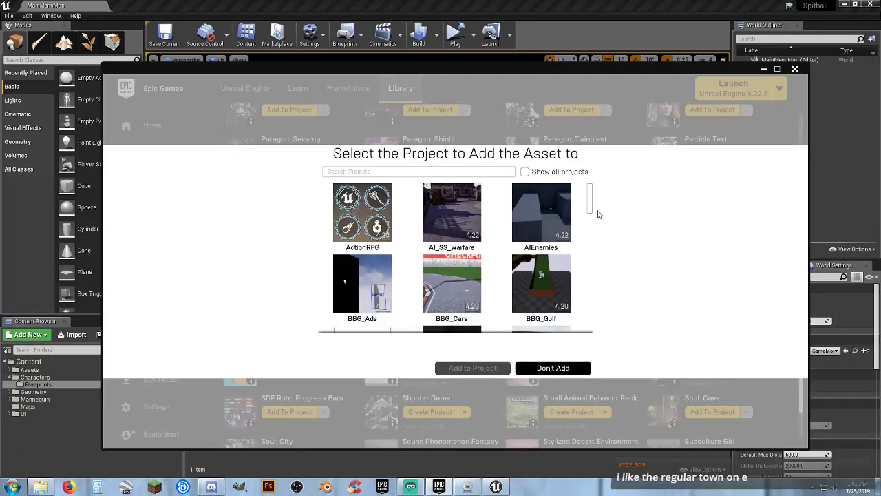
{"action": "left_click_drag", "start_coordinate": [591, 203], "coordinate": [594, 243]}
{"action": "scroll", "coordinate": [593, 244], "scroll_direction": "down", "scroll_amount": 1}
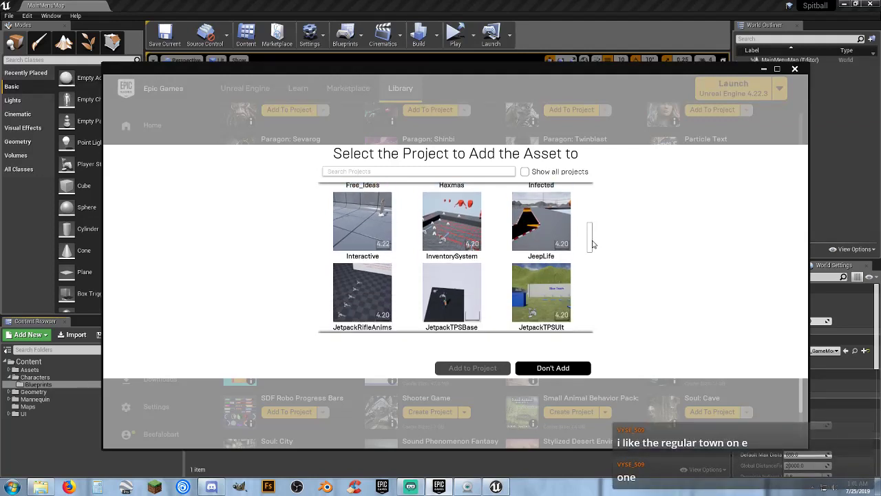
{"action": "left_click_drag", "start_coordinate": [593, 244], "coordinate": [594, 191]}
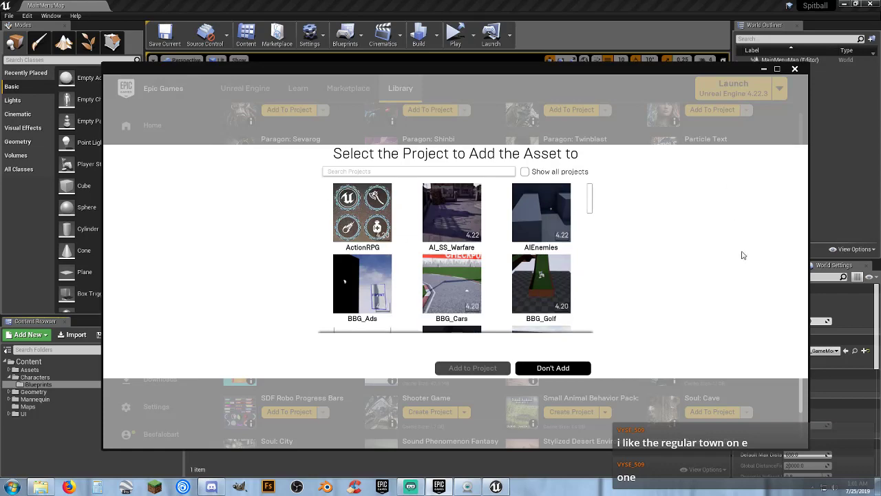
{"action": "left_click", "coordinate": [566, 368]}
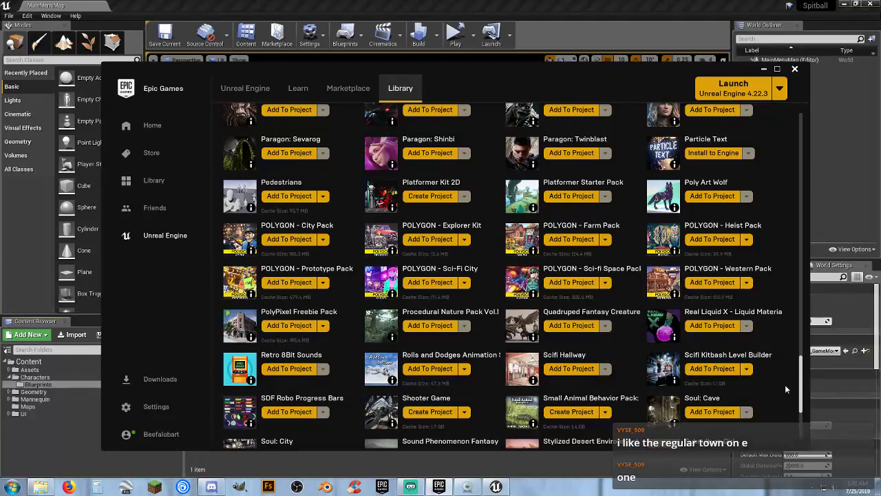
{"action": "left_click", "coordinate": [764, 69]}
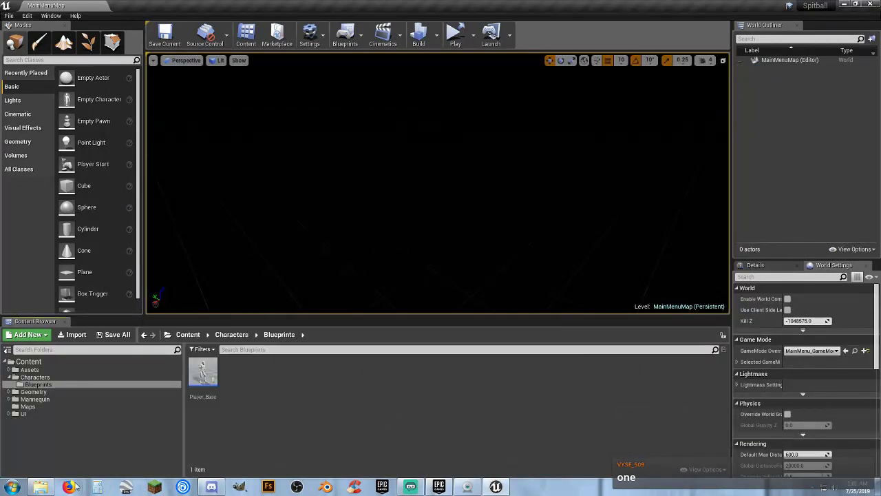
- Switch to the File Explorer window showing POLYGON_Town_Pack and open its extracted PolygonTown_Unreal_4_14 folder
{"action": "left_click", "coordinate": [40, 487]}
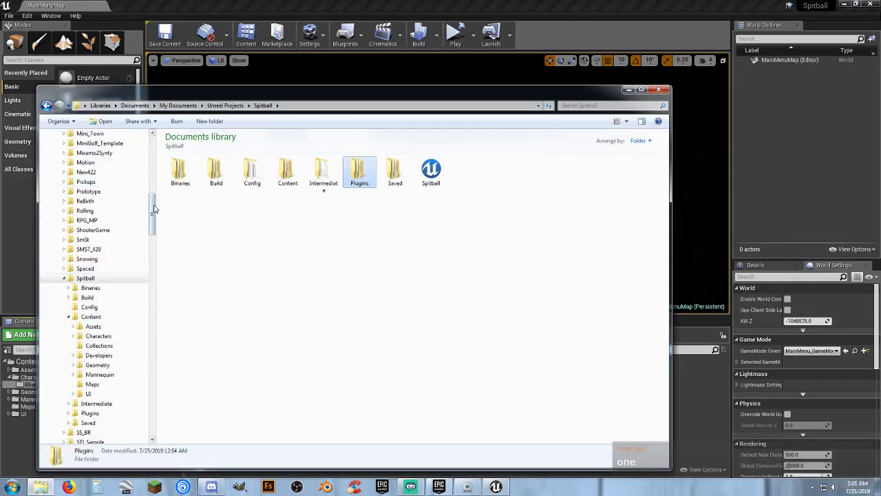
{"action": "left_click", "coordinate": [629, 90]}
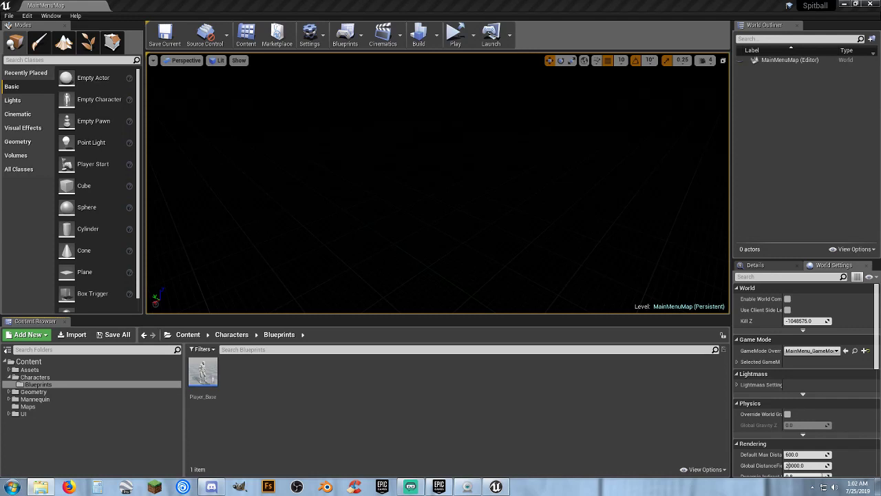
{"action": "left_click_drag", "start_coordinate": [0, 200], "coordinate": [269, 84]}
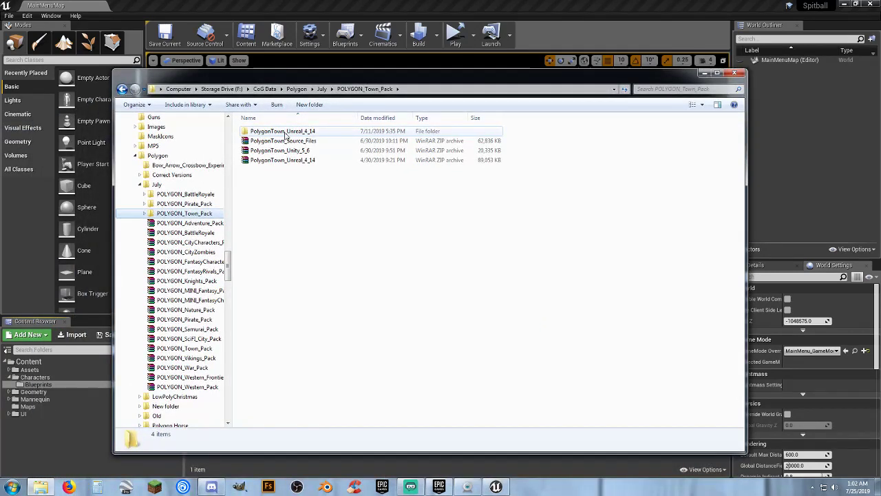
{"action": "left_click_drag", "start_coordinate": [334, 177], "coordinate": [281, 142]}
{"action": "left_click", "coordinate": [277, 186]}
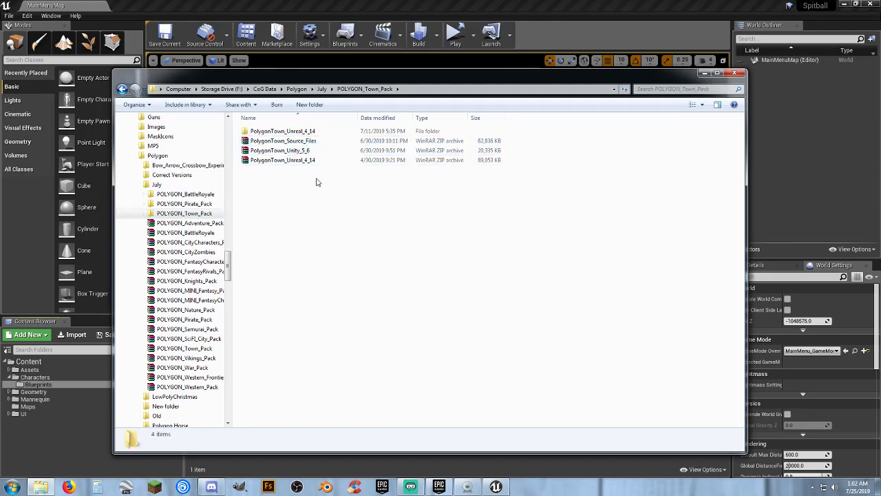
{"action": "double_click", "coordinate": [272, 131]}
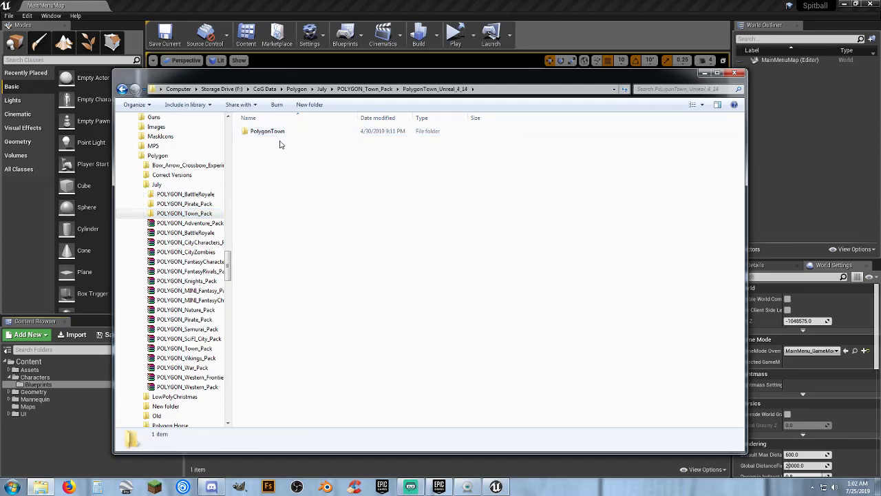
- Expand PolygonTown_Unreal_4_14 and its PolygonTown project in the folder tree, and open the project's Content folder
{"action": "left_click", "coordinate": [144, 215]}
{"action": "scroll", "coordinate": [146, 281], "scroll_direction": "down", "scroll_amount": 2}
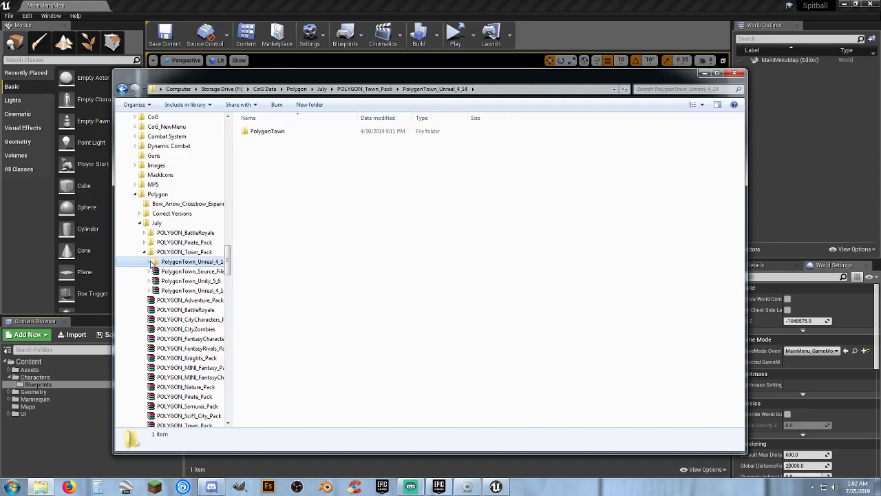
{"action": "left_click", "coordinate": [153, 262]}
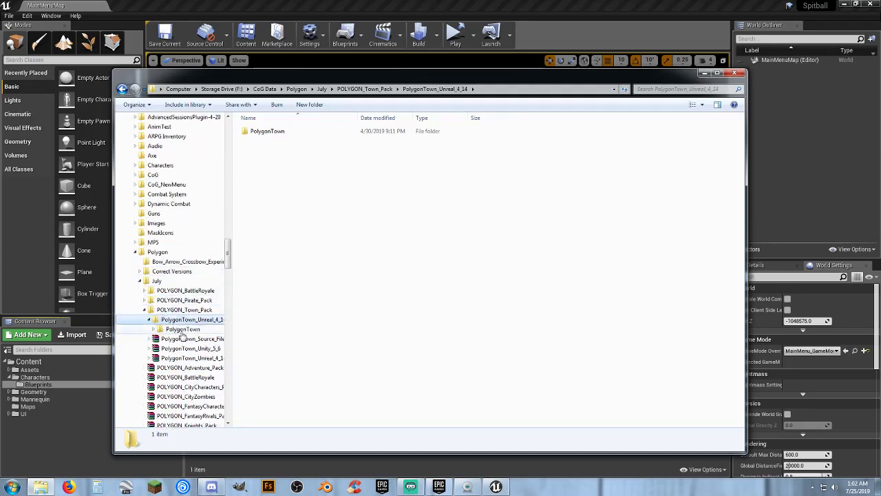
{"action": "left_click", "coordinate": [180, 330]}
{"action": "scroll", "coordinate": [157, 332], "scroll_direction": "down", "scroll_amount": 4}
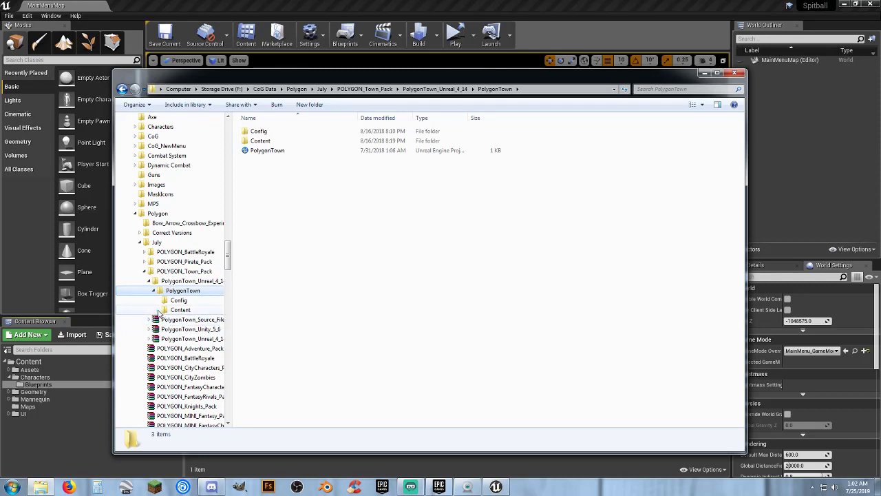
{"action": "left_click", "coordinate": [159, 311]}
{"action": "scroll", "coordinate": [207, 296], "scroll_direction": "down", "scroll_amount": 2}
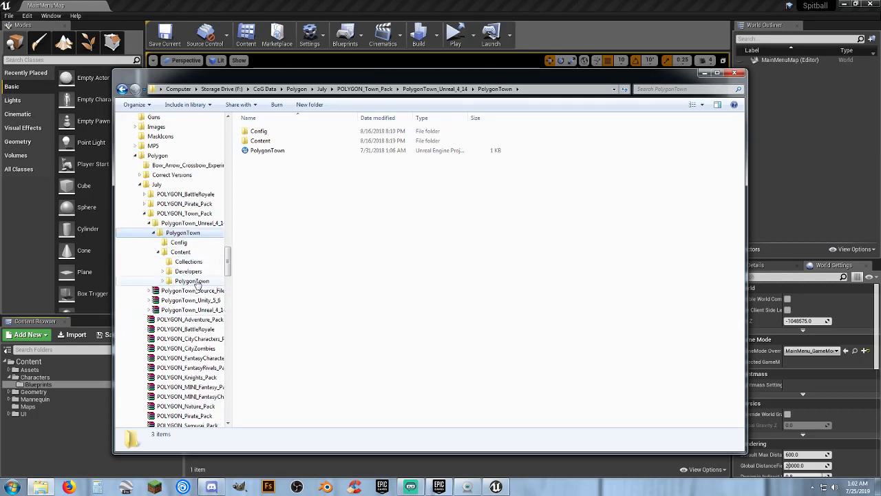
{"action": "left_click", "coordinate": [187, 253]}
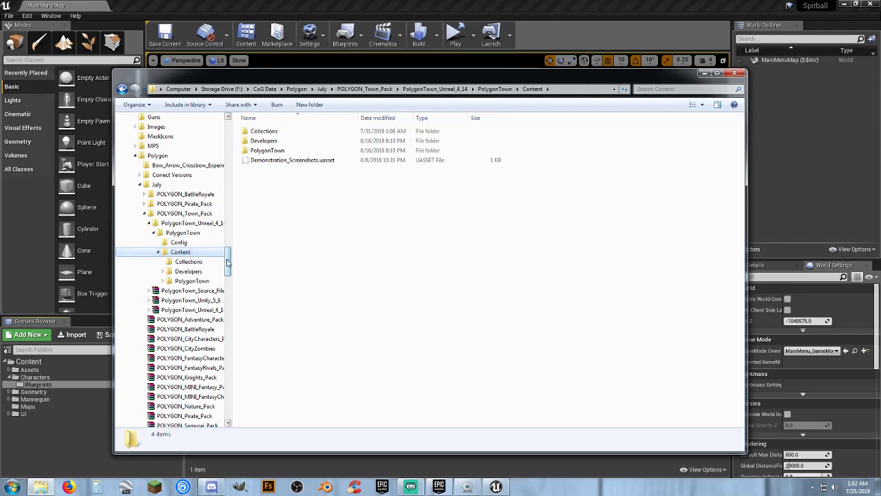
- Copy the PolygonTown folder into the Spitball project's Content folder and minimize File Explorer once copying ends
{"action": "left_click_drag", "start_coordinate": [229, 264], "coordinate": [200, 188]}
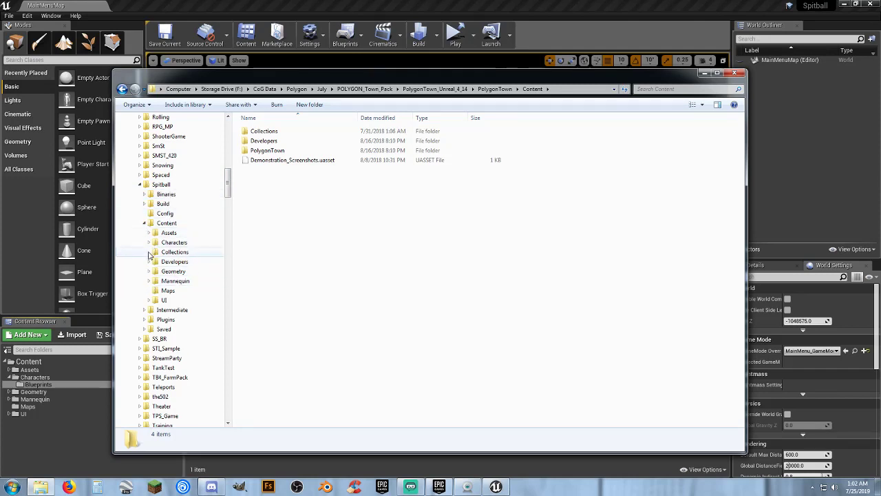
{"action": "left_click_drag", "start_coordinate": [275, 152], "coordinate": [192, 224]}
{"action": "right_click_drag", "start_coordinate": [193, 224], "coordinate": [193, 223]}
{"action": "left_click", "coordinate": [222, 247]}
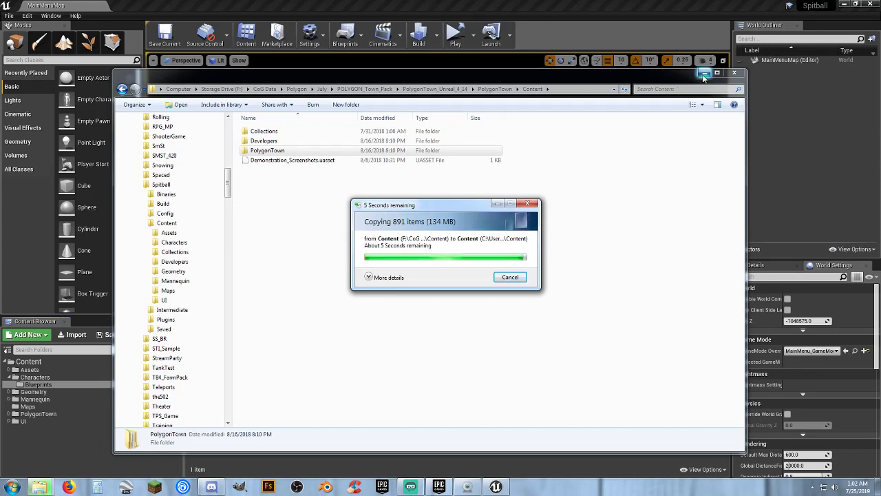
{"action": "left_click", "coordinate": [703, 75]}
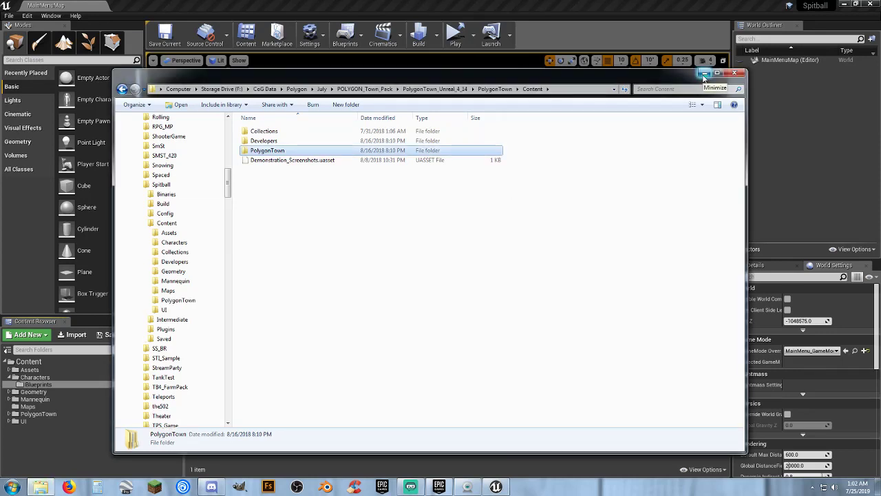
{"action": "left_click", "coordinate": [704, 73]}
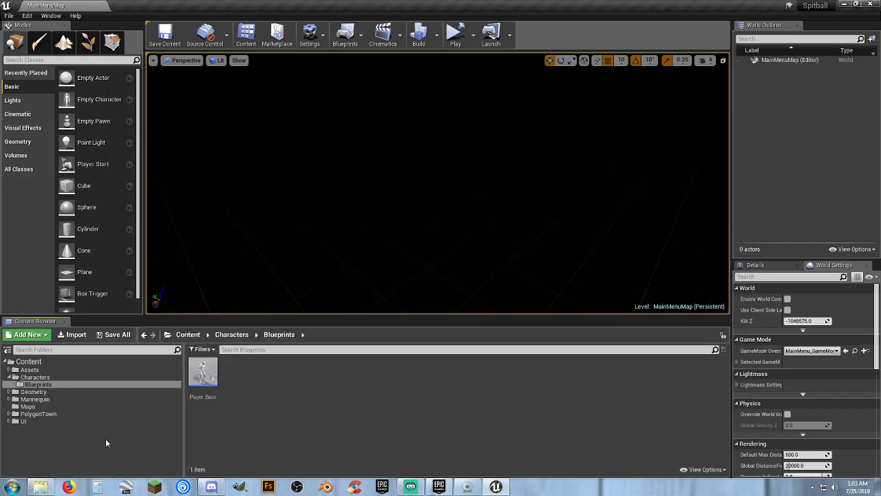
- Look through the copied PolygonTown content folders and open the Demonstration map from its Maps folder
{"action": "left_click", "coordinate": [42, 413]}
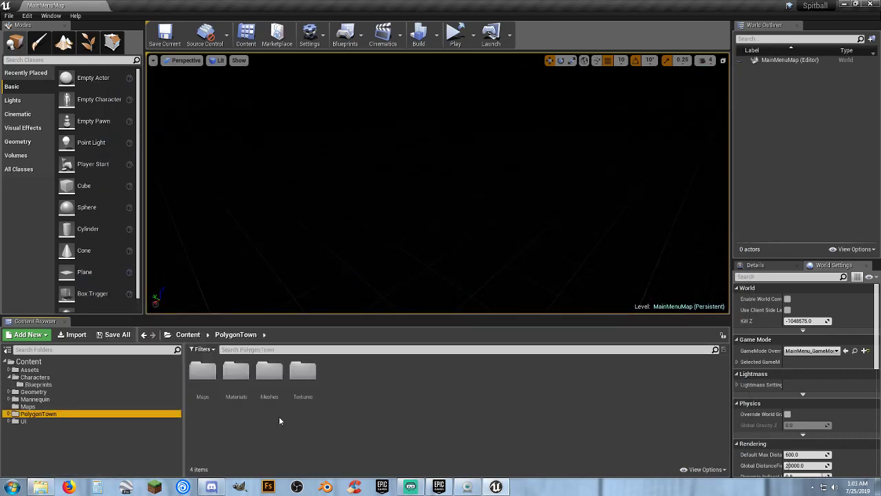
{"action": "left_click", "coordinate": [9, 414]}
{"action": "left_click", "coordinate": [36, 428]}
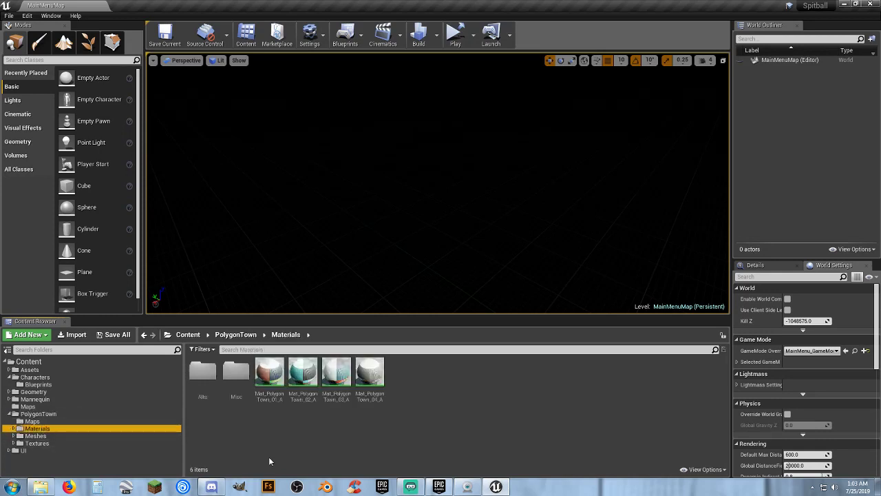
{"action": "left_click", "coordinate": [33, 421]}
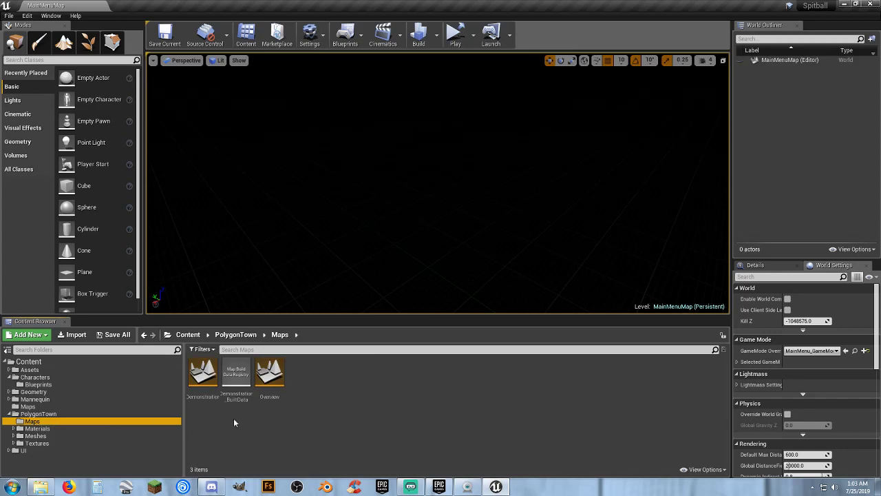
{"action": "double_click", "coordinate": [203, 376]}
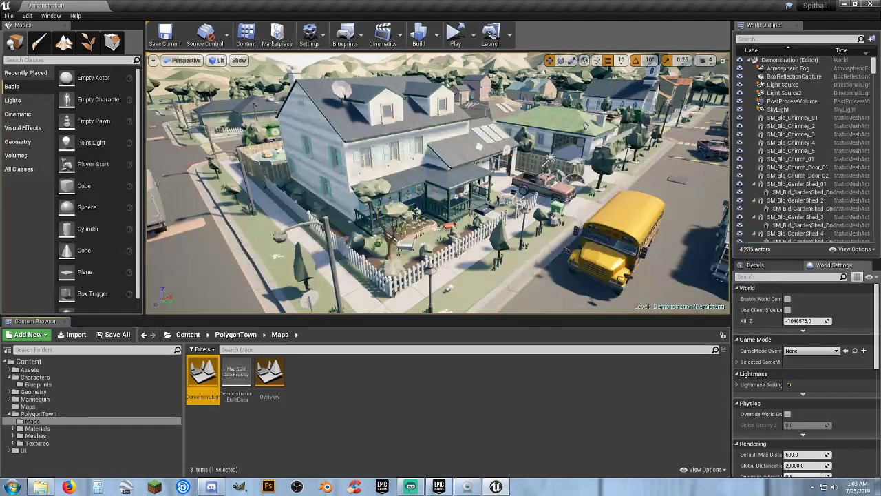
- Place a Player Start on the sidewalk at the street corner and set the GameMode Override to ThirdPersonGameMode
{"action": "right_click_drag", "start_coordinate": [475, 209], "coordinate": [289, 269]}
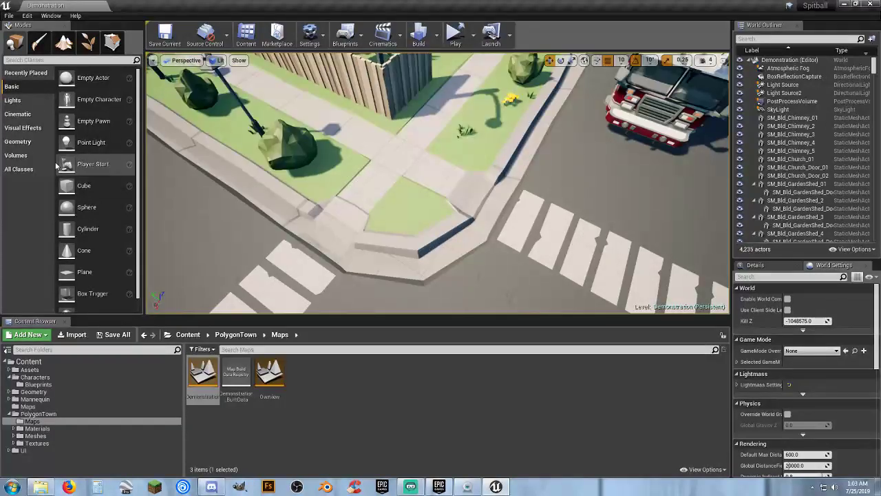
{"action": "left_click_drag", "start_coordinate": [93, 164], "coordinate": [398, 144]}
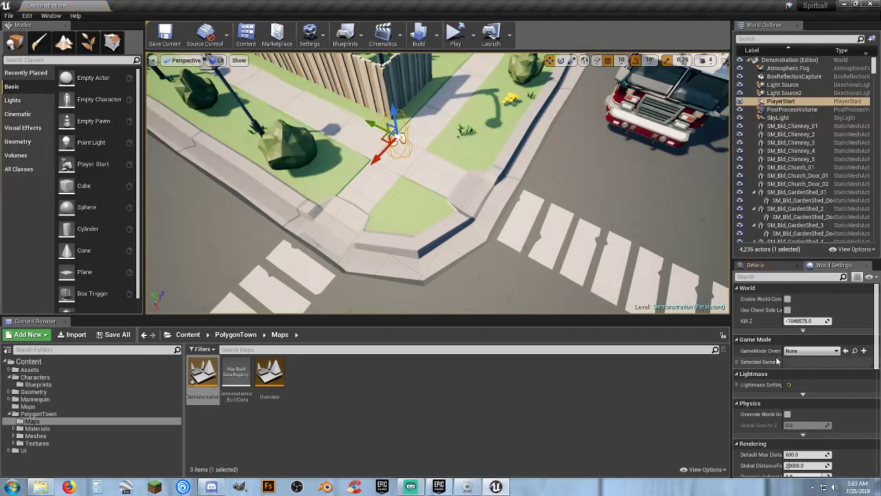
{"action": "left_click", "coordinate": [814, 350]}
{"action": "left_click", "coordinate": [798, 426]}
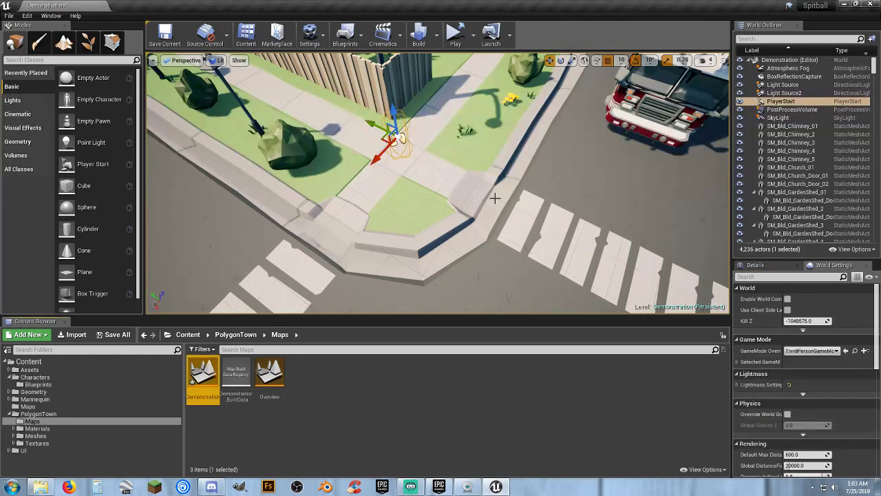
- Play the Demonstration level in the selected viewport, run and jump the character around the intersection and onto the pickup, and stop playing
{"action": "left_click", "coordinate": [472, 35]}
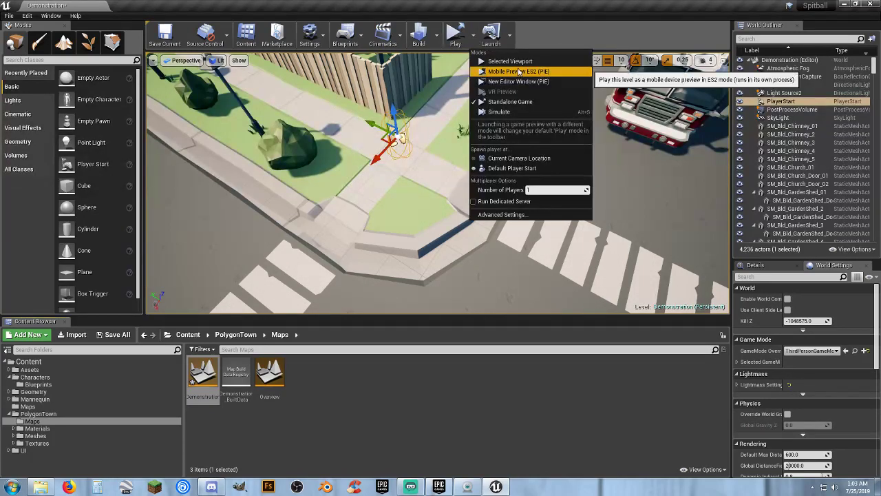
{"action": "left_click", "coordinate": [486, 62]}
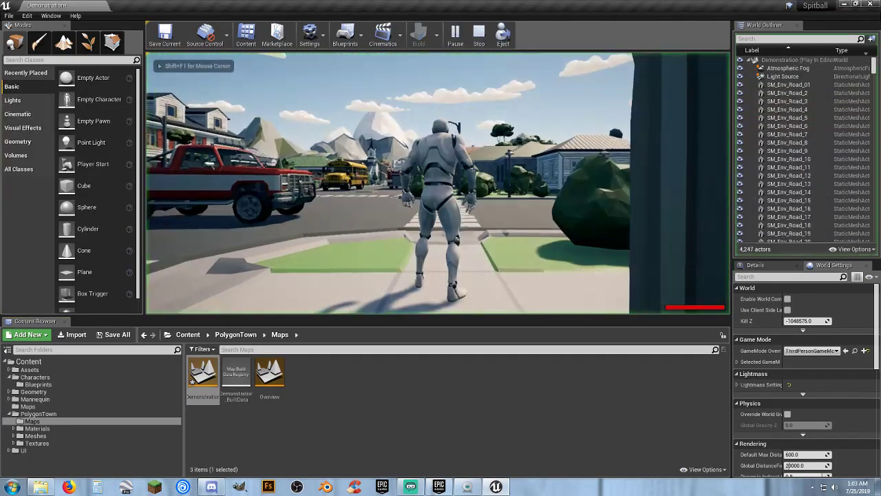
{"action": "key", "text": "w"}
{"action": "key", "text": "d"}
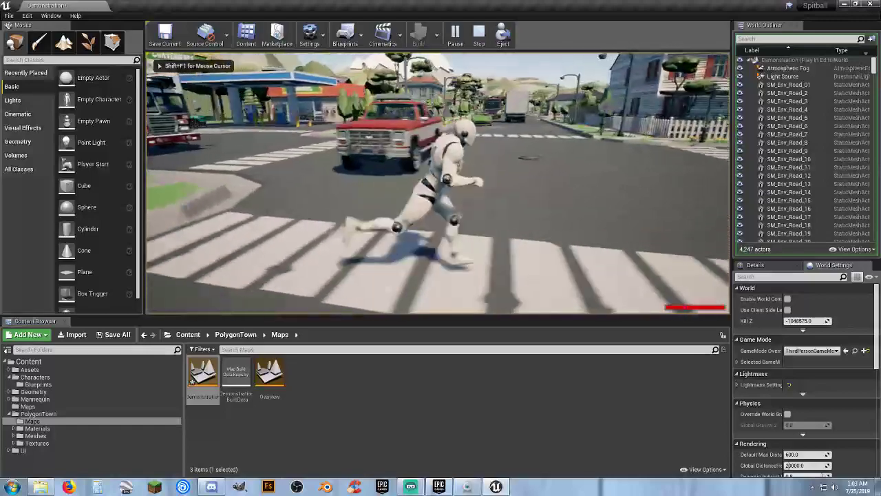
{"action": "key", "text": "w"}
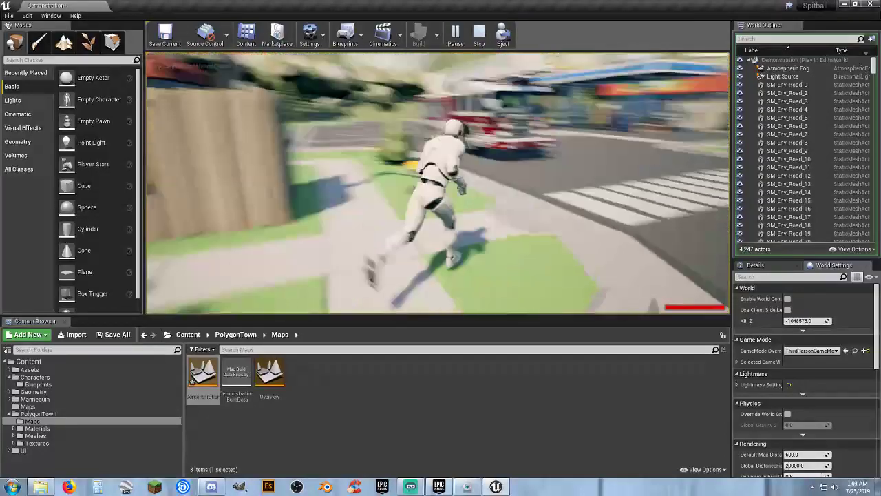
{"action": "key", "text": "s"}
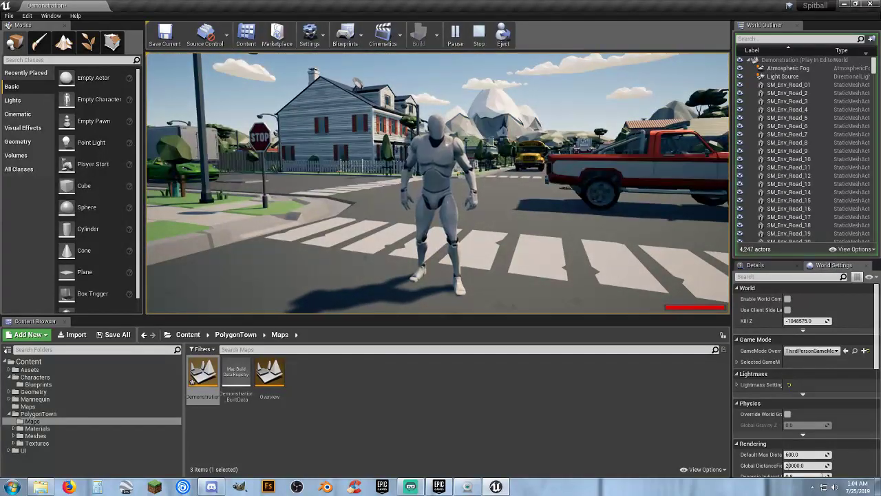
{"action": "key", "text": "w"}
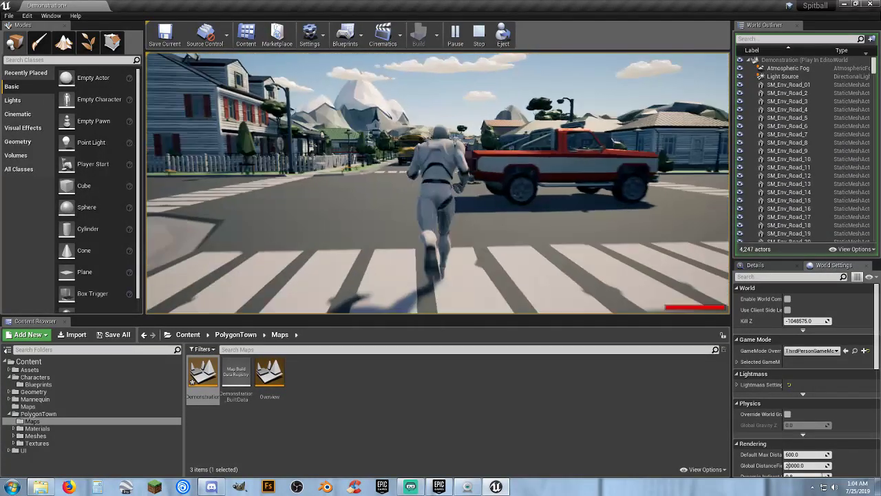
{"action": "key", "text": "space"}
{"action": "key", "text": "w"}
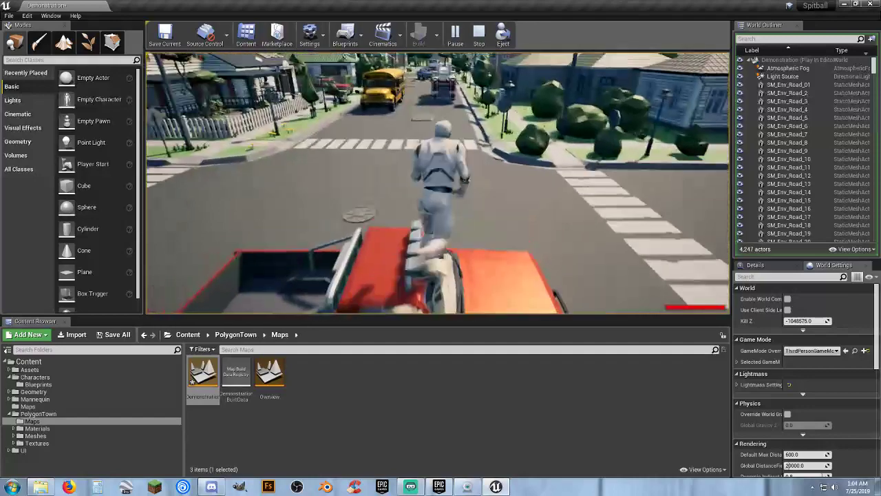
{"action": "key", "text": "w"}
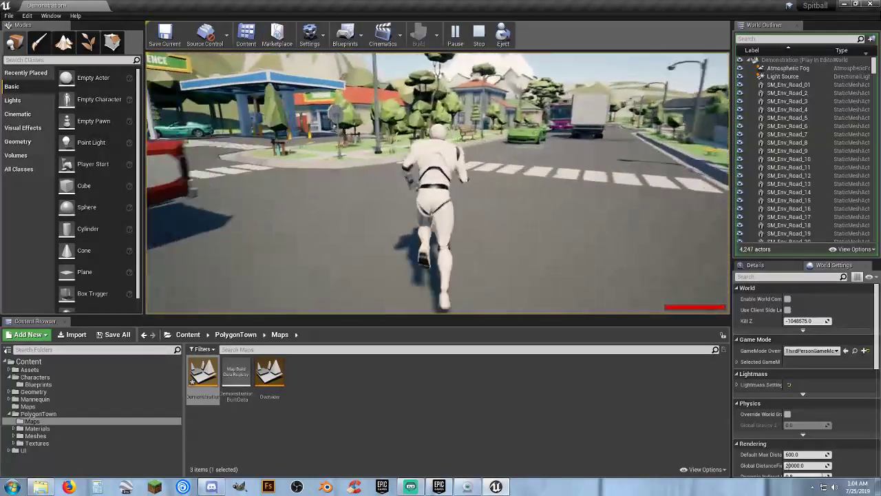
{"action": "key", "text": "w"}
{"action": "key", "text": "s"}
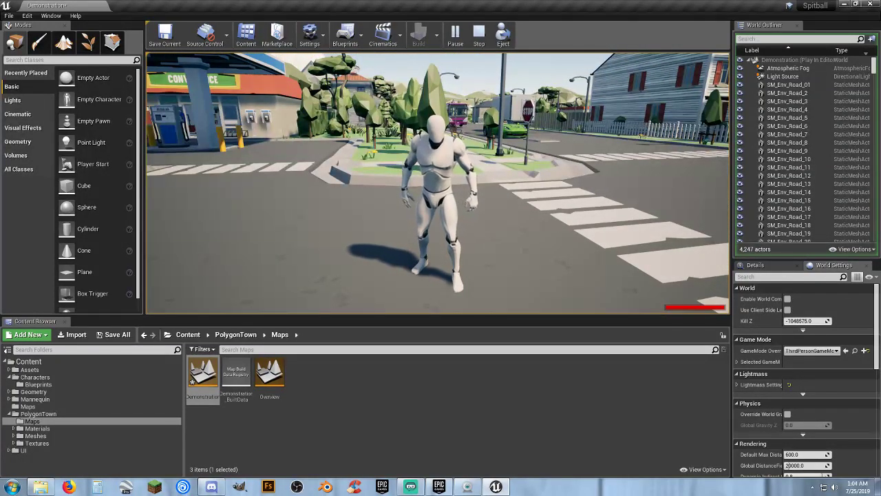
{"action": "key", "text": "Escape"}
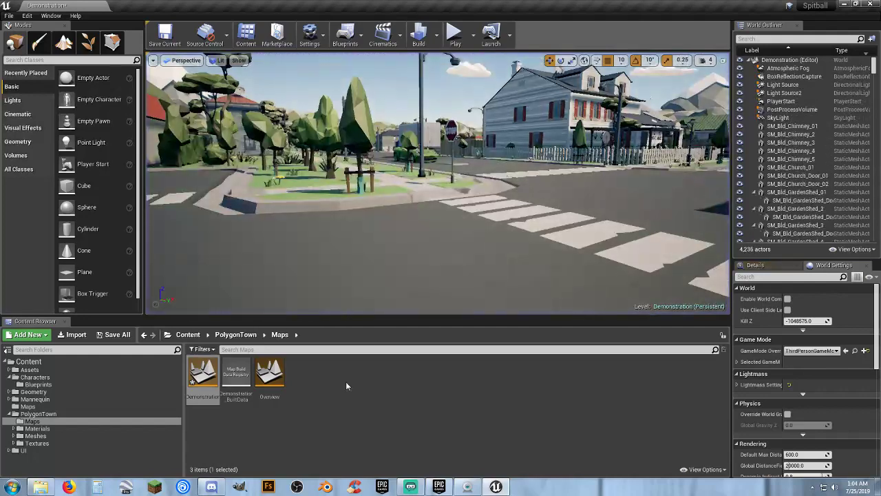
- Save all modified content, including the Demonstration map
{"action": "left_click", "coordinate": [114, 335]}
{"action": "left_click", "coordinate": [522, 325]}
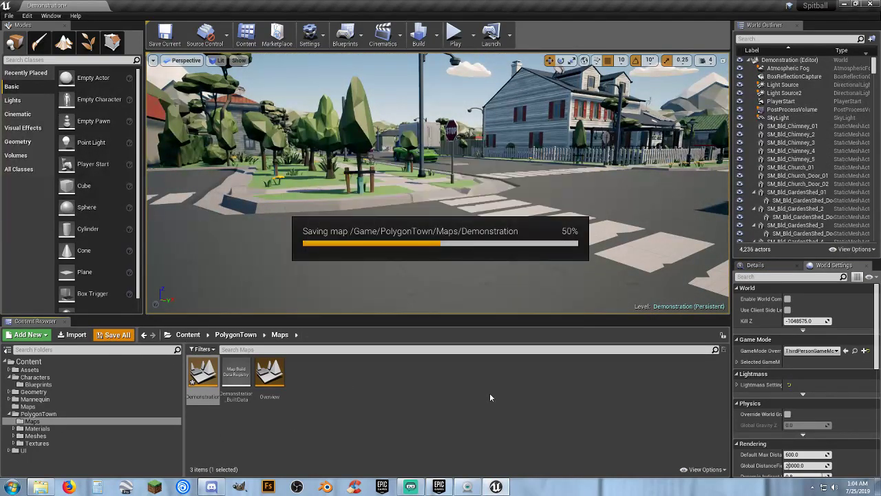